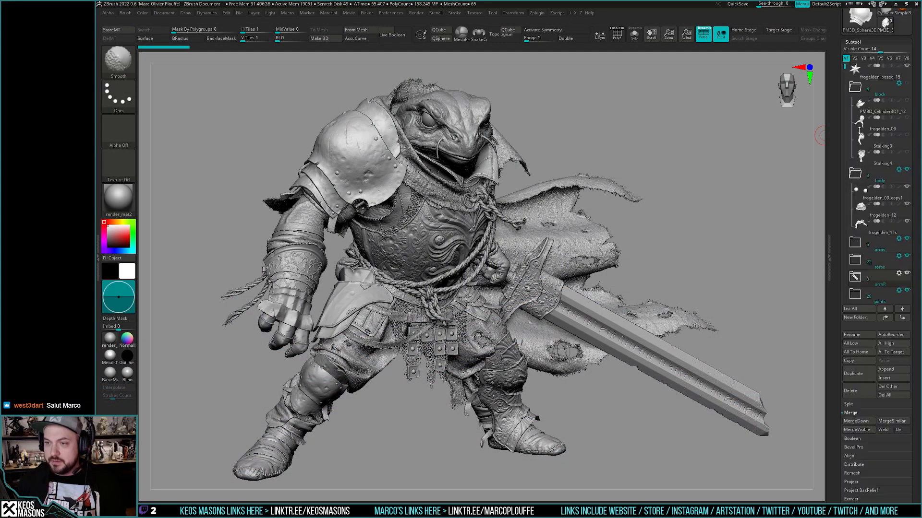
Step: Rotate the frog knight sculpt, show it grey without polypaint, and switch to 3ds Max
scroll(900, 140, "up", 3)
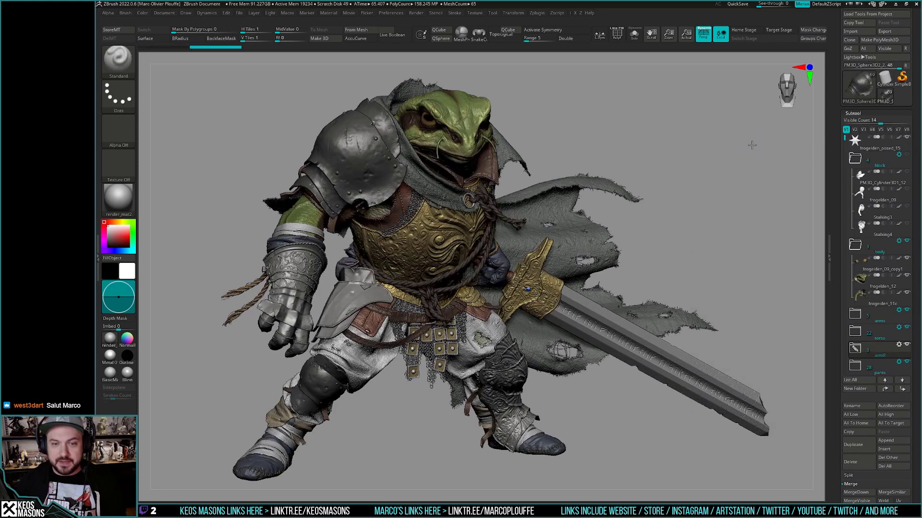
left_click_drag(744, 145, 747, 142)
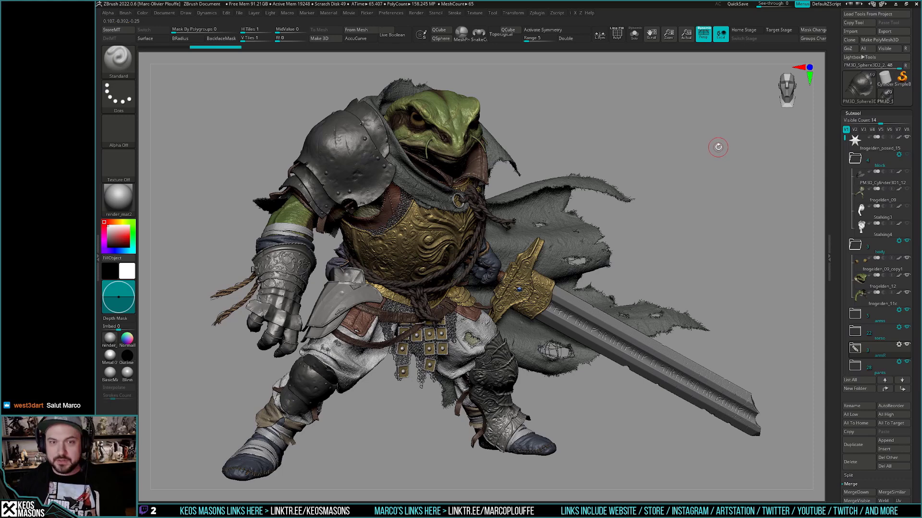
mouse_move(893, 157)
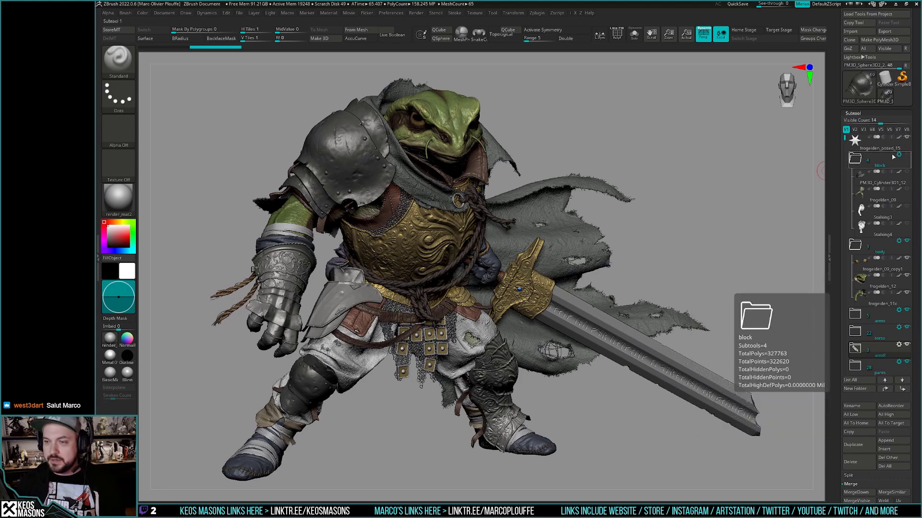
left_click(903, 141)
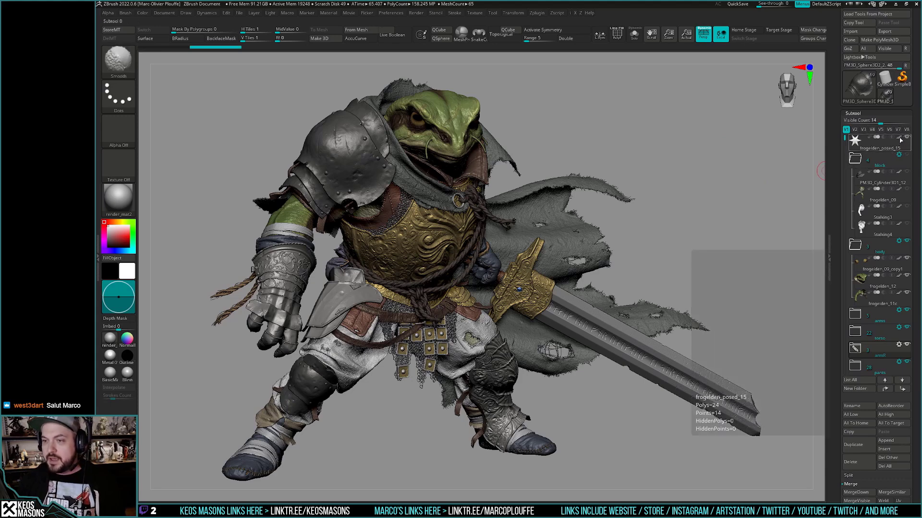
left_click(899, 137, "shift")
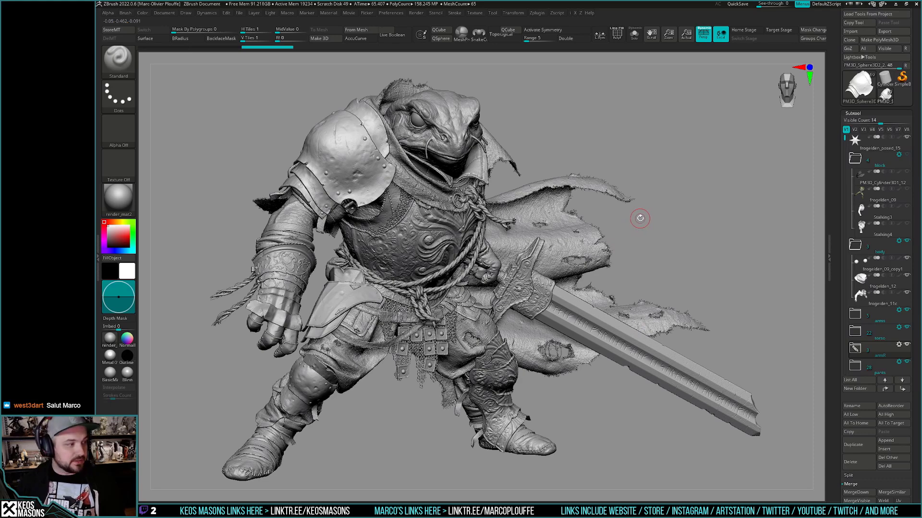
key("alt+Tab")
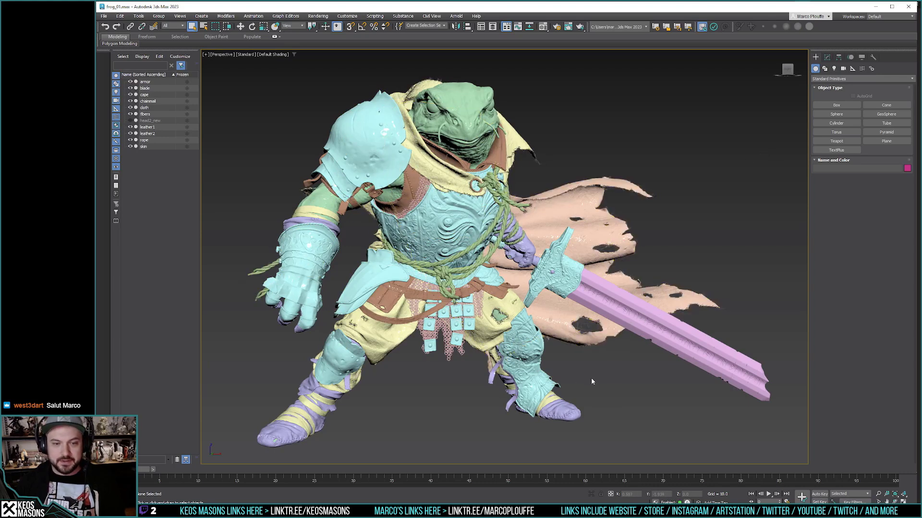
Step: Marquee-select all ten frog knight objects and open the File menu's export options
left_click(471, 216)
middle_click_drag(475, 239, 457, 245, "alt")
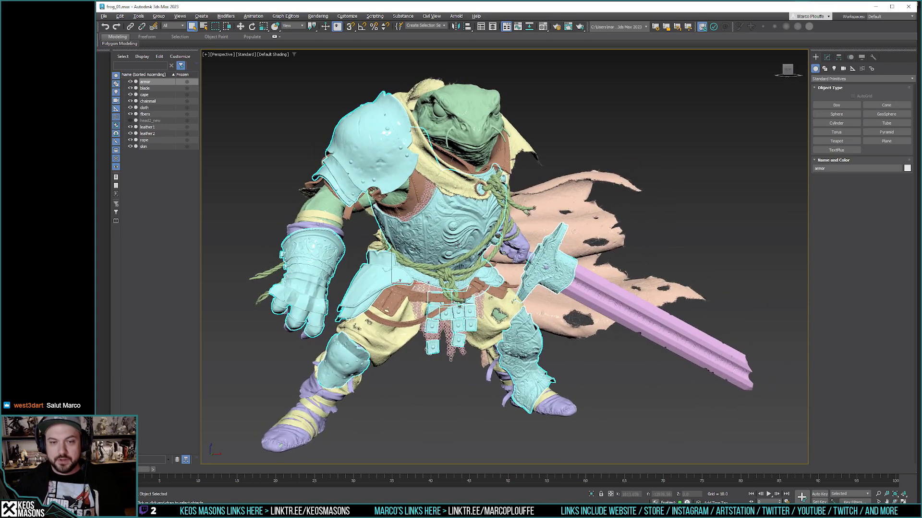
left_click(255, 85)
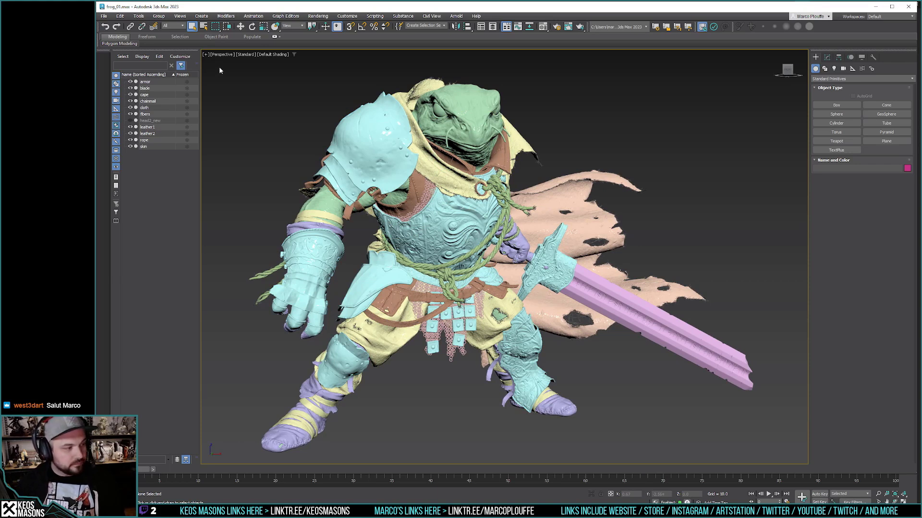
left_click_drag(748, 424, 785, 458)
left_click(104, 16)
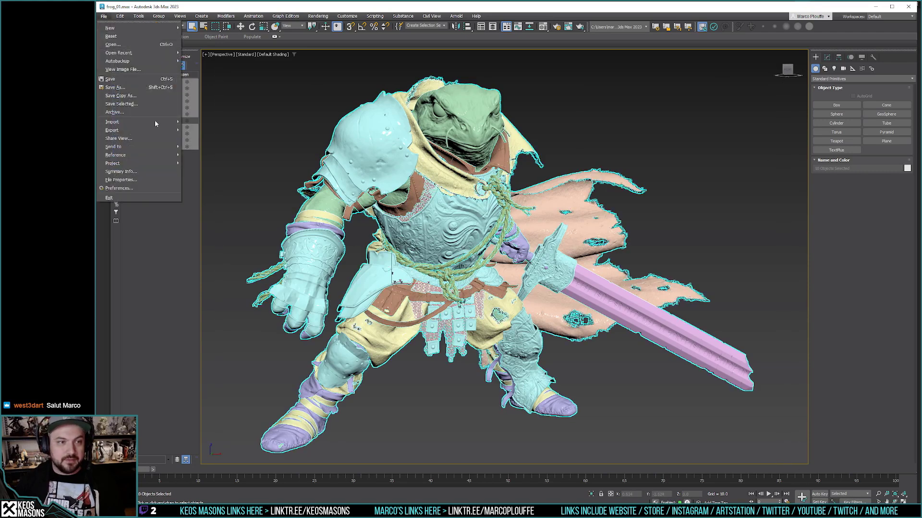
mouse_move(140, 131)
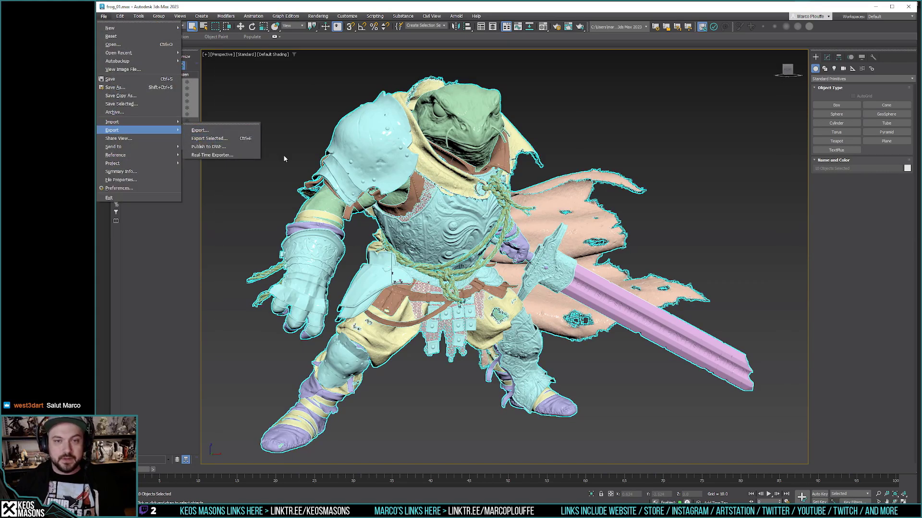
Step: Start the export and browse to the render folder, deleting a stray new folder
left_click(197, 132)
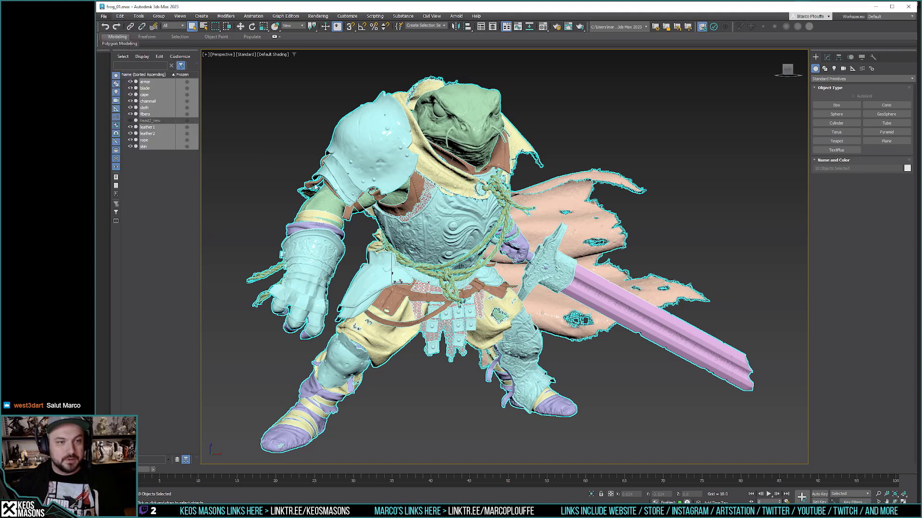
left_click(245, 41)
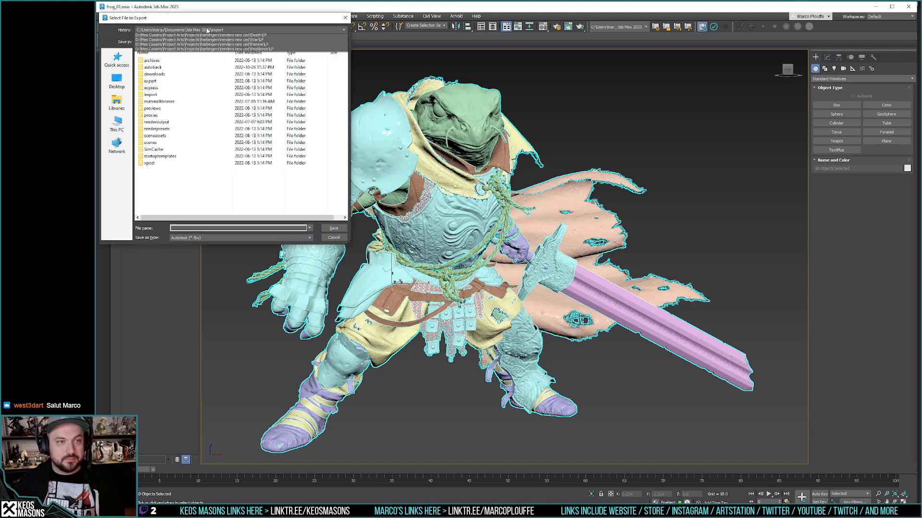
left_click(224, 42)
left_click(224, 43)
key("Return")
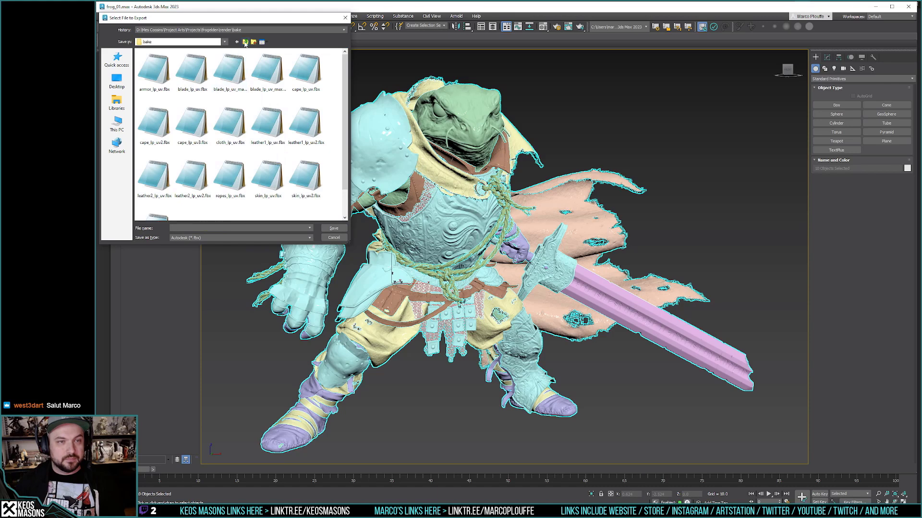
left_click(245, 41)
right_click(161, 112)
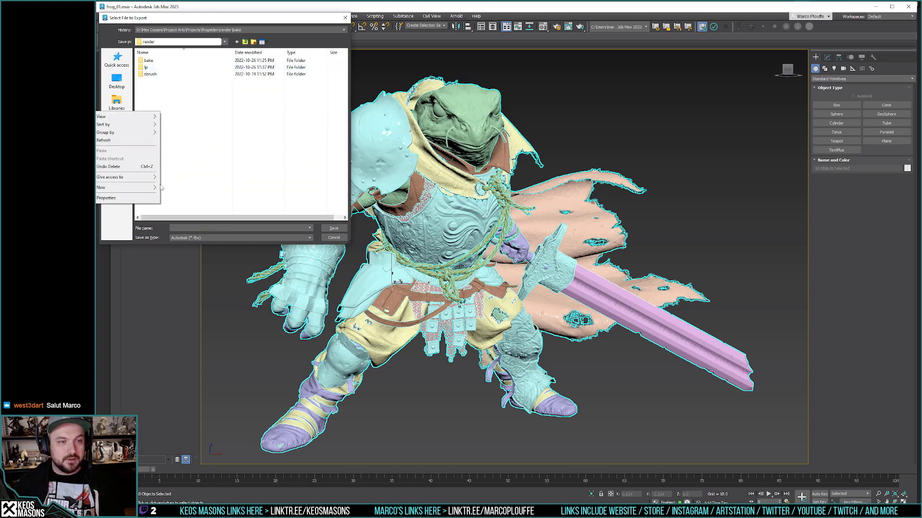
mouse_move(147, 187)
left_click(175, 188)
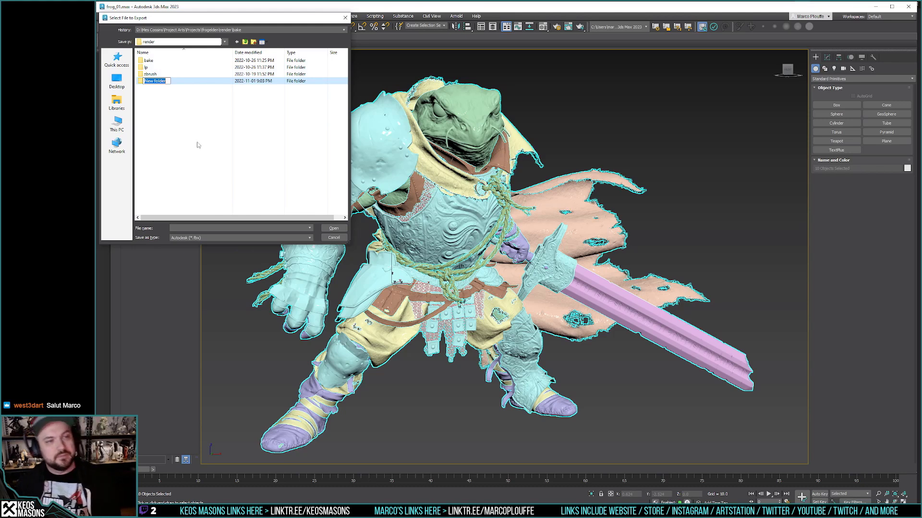
key("Return")
key("Delete")
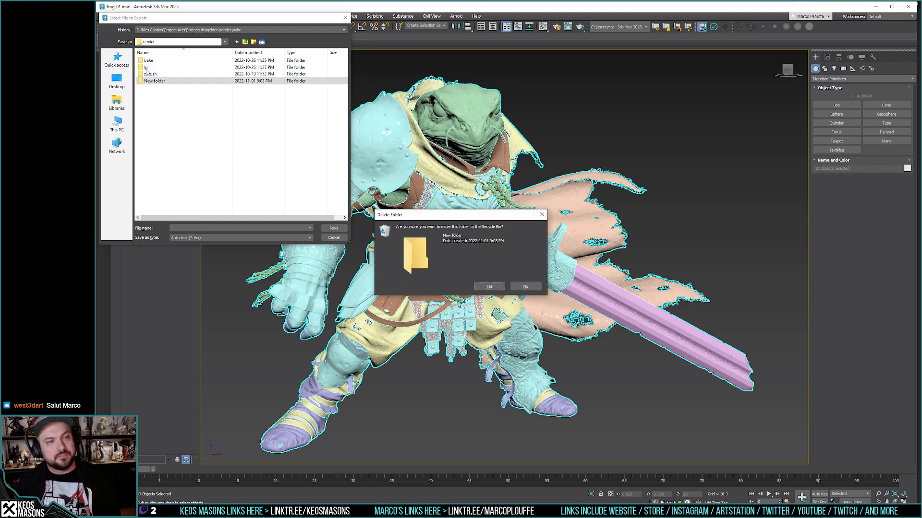
key("Return")
Step: Open the lp folder, name the export frog_painter and save it
double_click(146, 68)
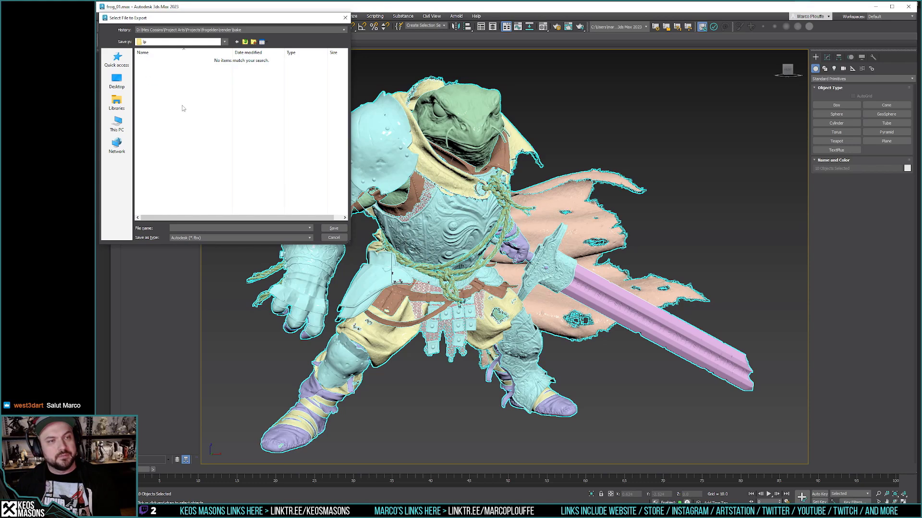
key("BackSpace")
double_click(147, 70)
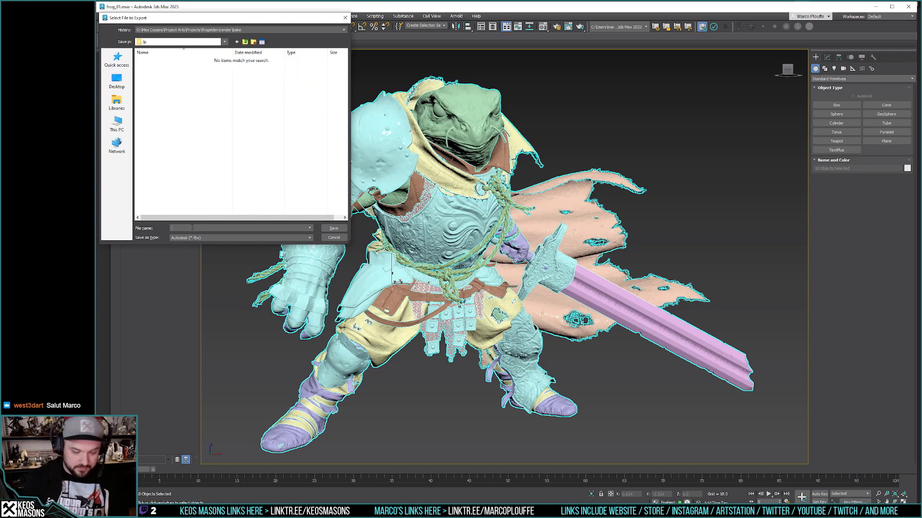
type("frog_")
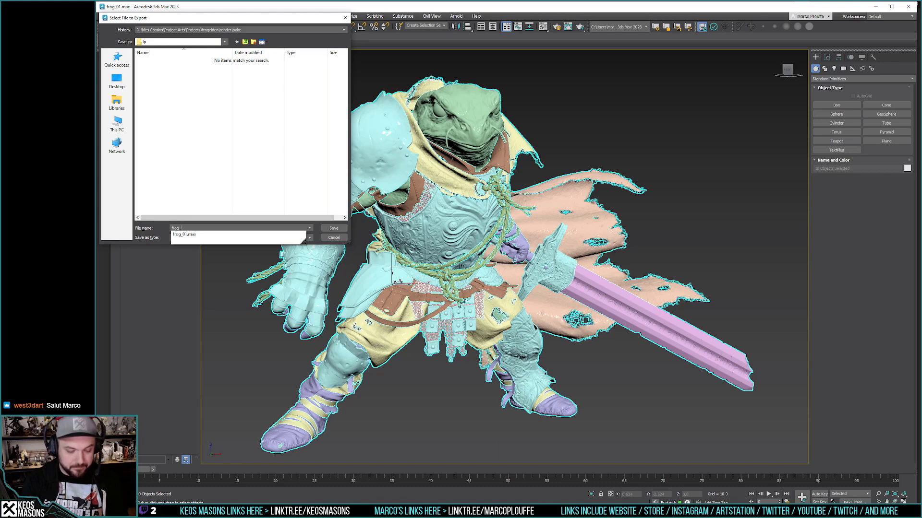
type("painter")
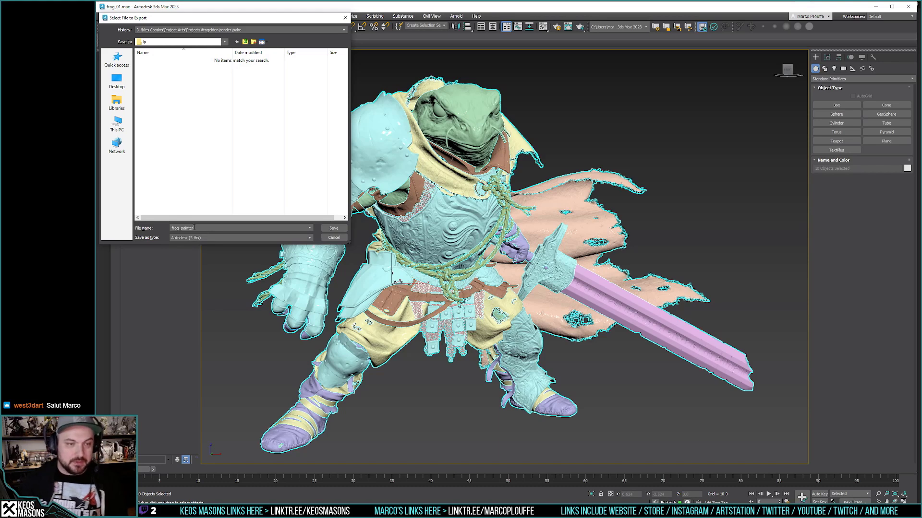
left_click(335, 229)
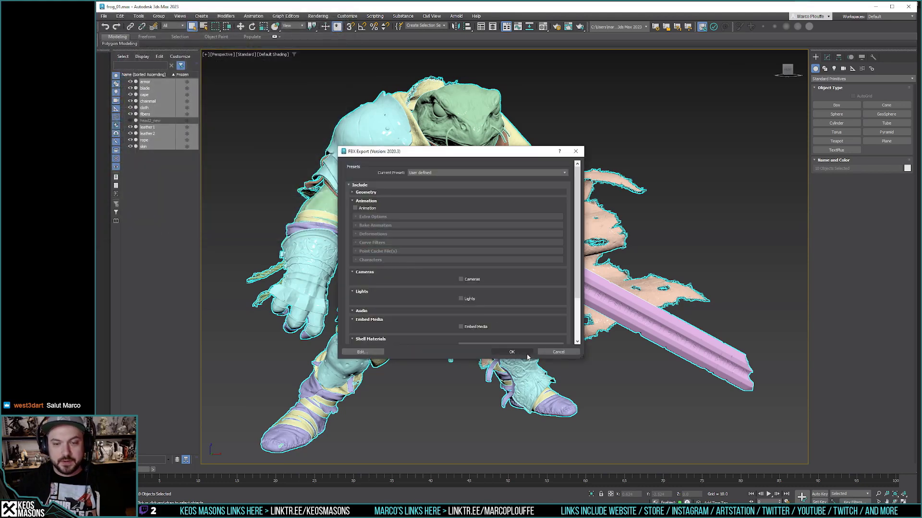
Step: Accept the FBX Export settings to write frog_painter.fbx
left_click(512, 352)
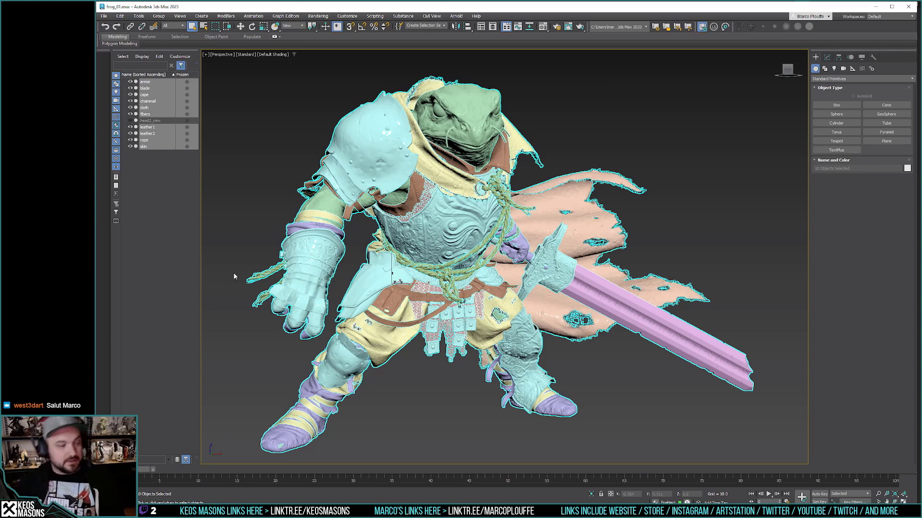
Step: Deselect all the frog knight pieces in 3ds Max
left_click(104, 16)
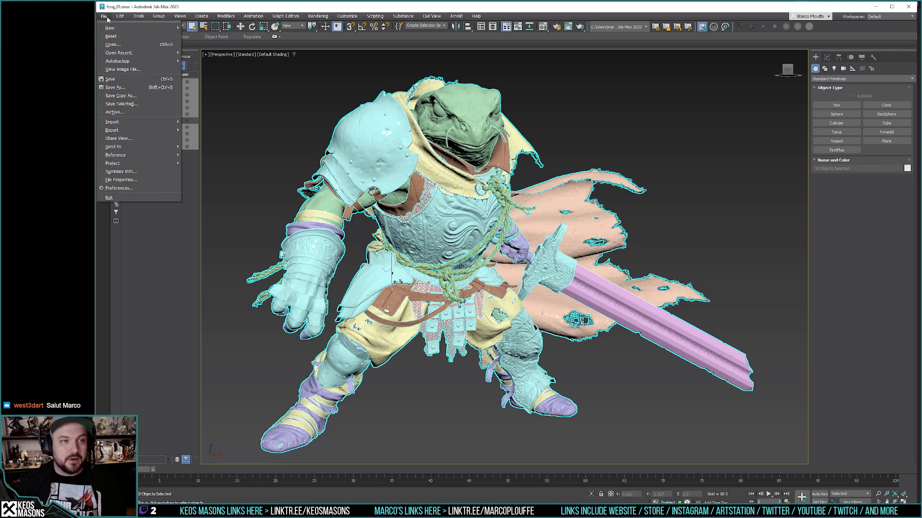
left_click(105, 18)
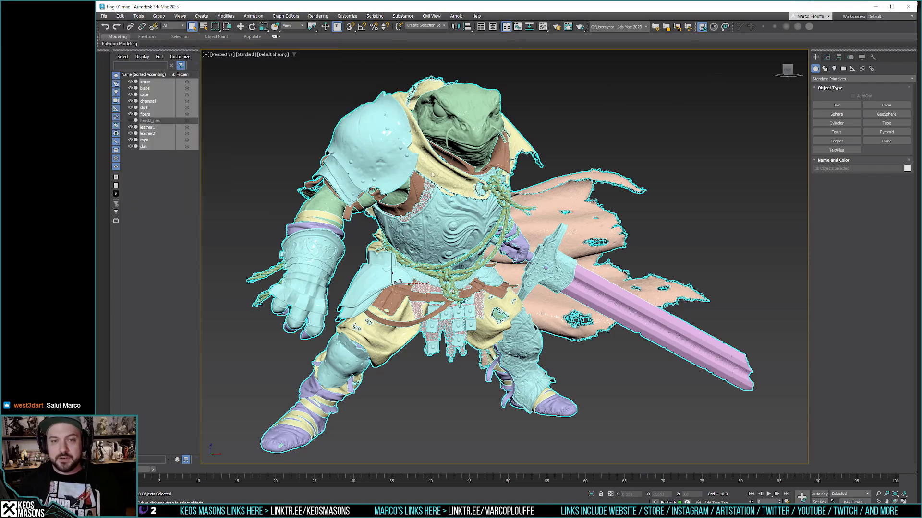
key("ctrl+d")
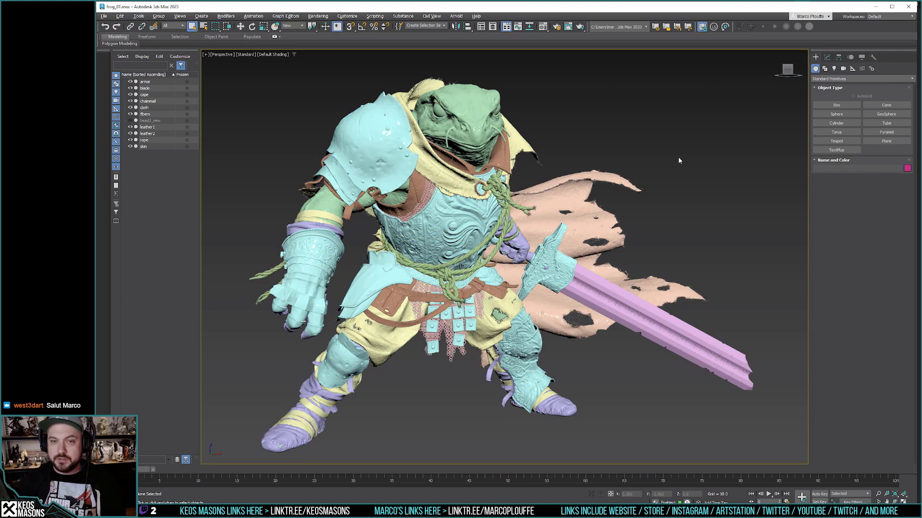
Step: Close ZBrush, answering its save prompt
key("alt+Tab")
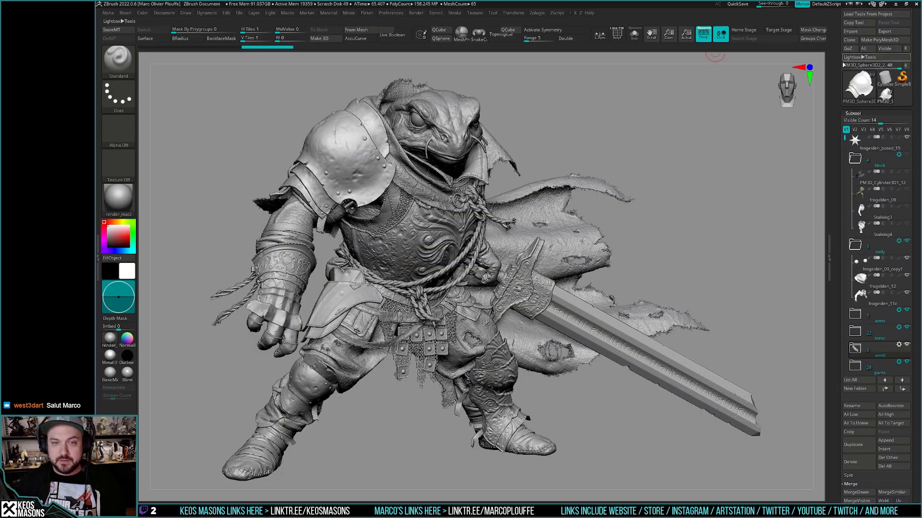
left_click(917, 6)
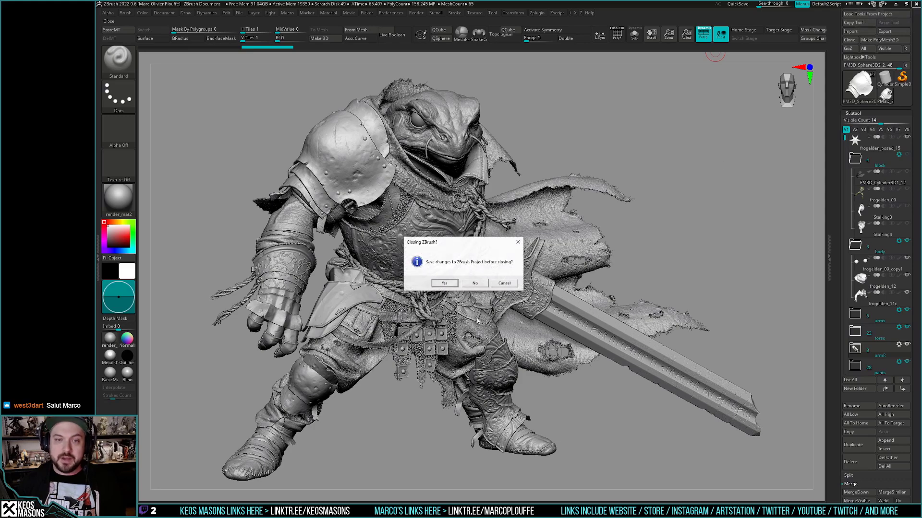
left_click(474, 284)
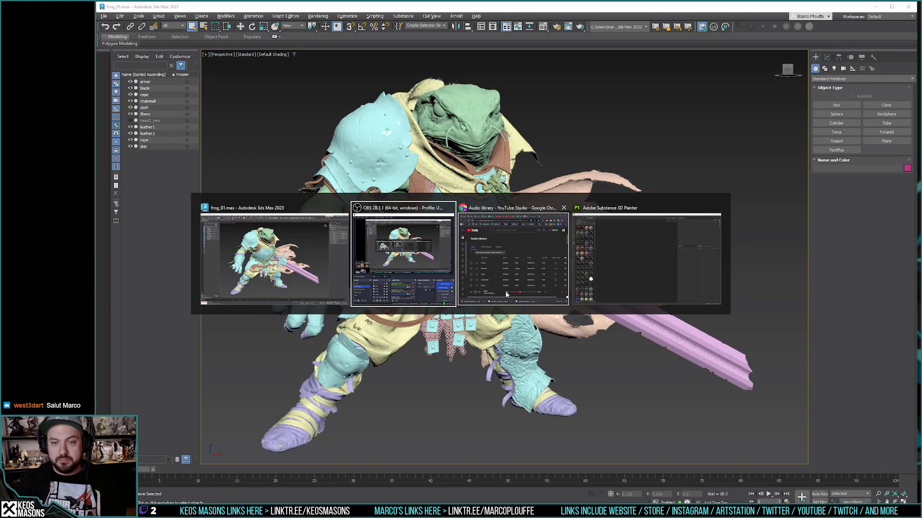
Step: Start a new Painter project, leaving the Template choice unchanged
left_click(647, 269)
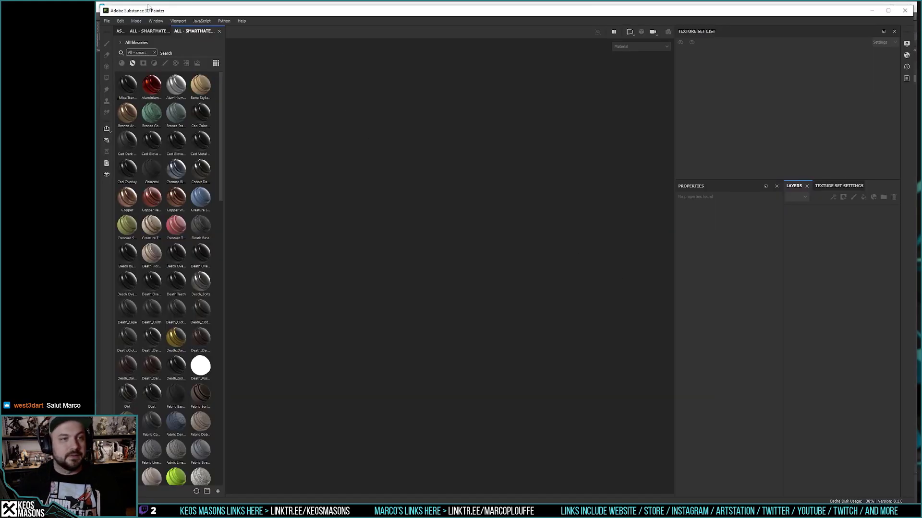
left_click(107, 21)
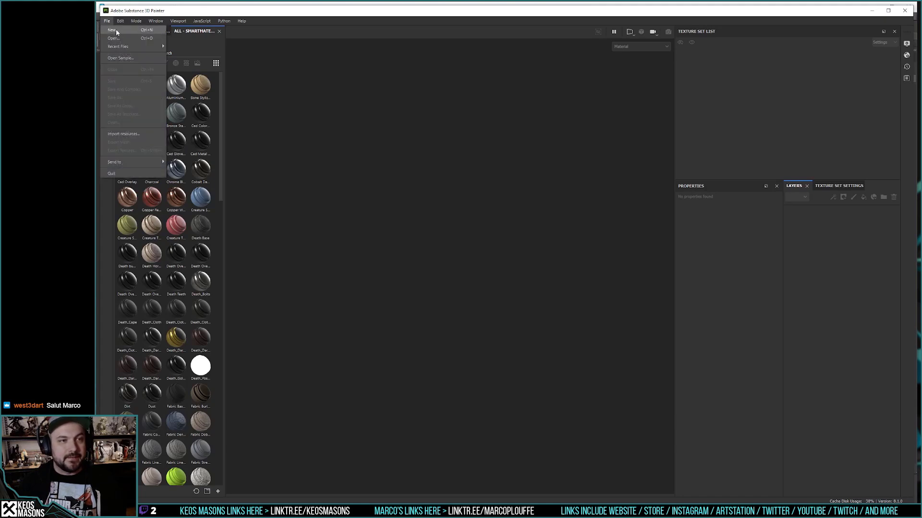
left_click(117, 29)
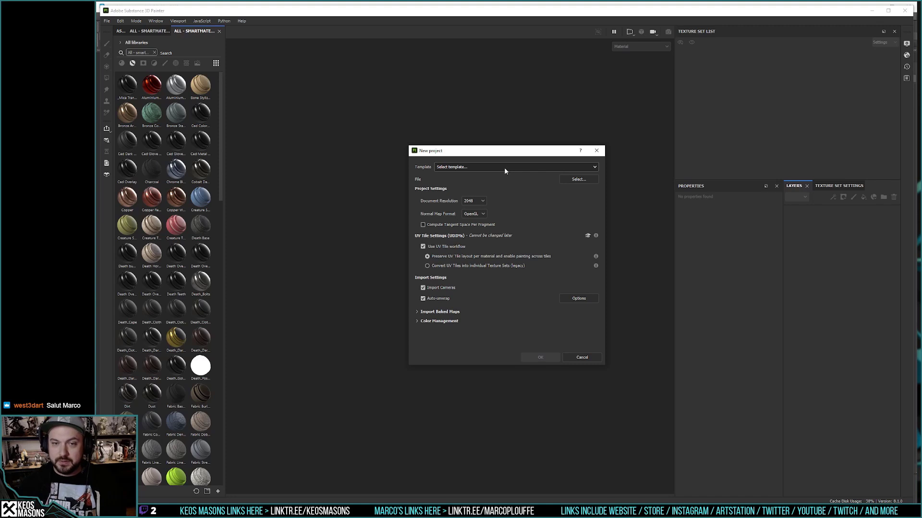
left_click(504, 171)
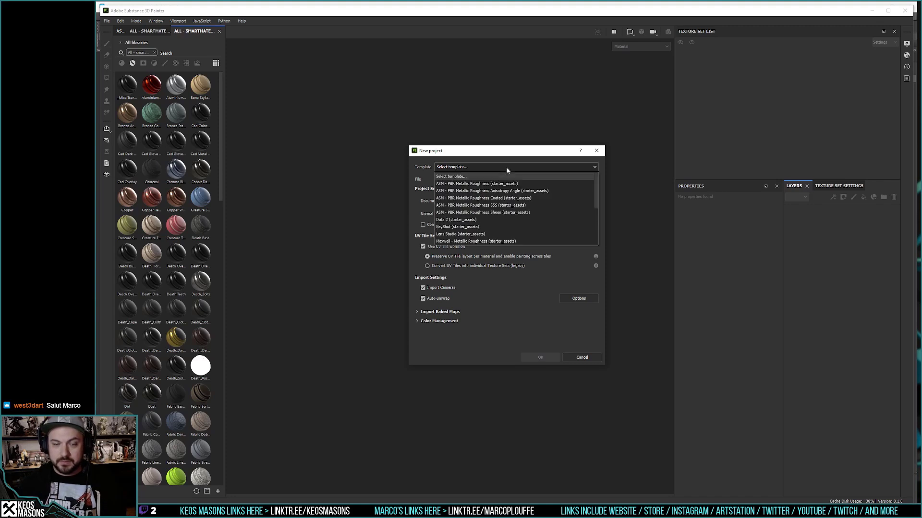
left_click(505, 167)
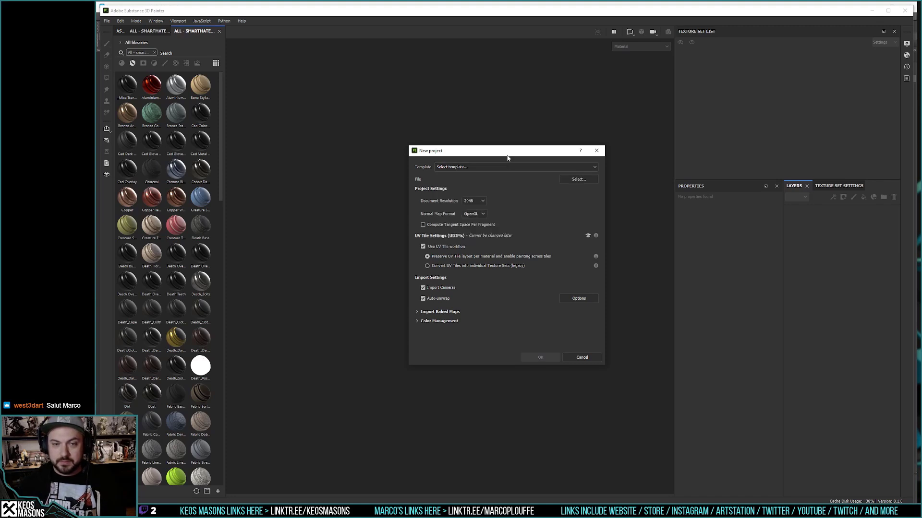
Step: Choose frog_painter.fbx from frogelden > render > lp as the project mesh
left_click(576, 180)
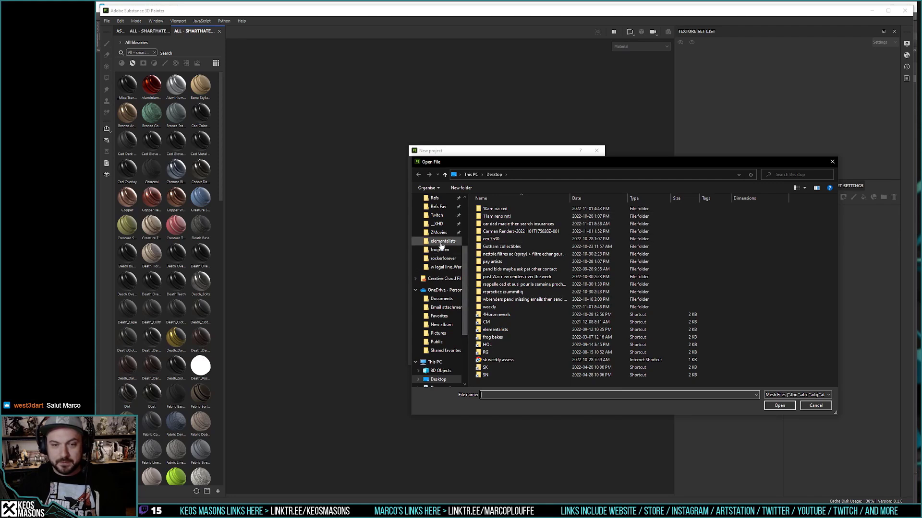
left_click(446, 251)
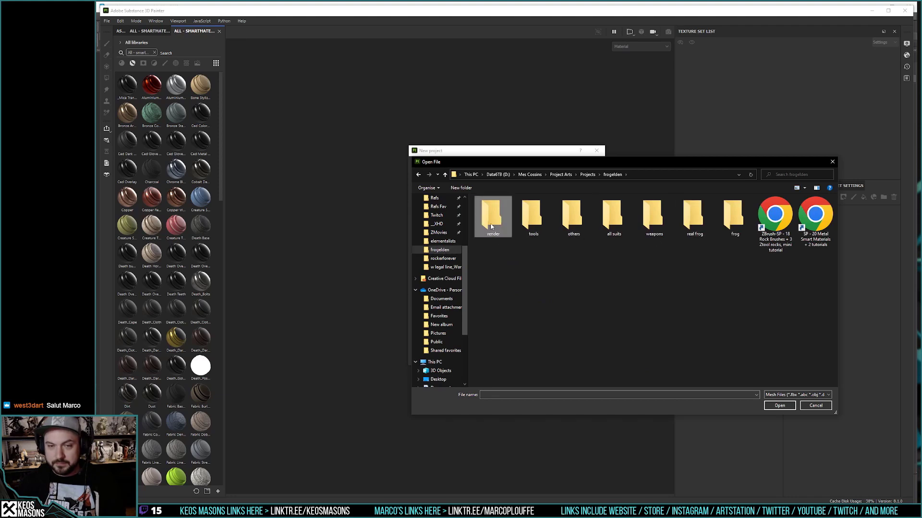
double_click(493, 226)
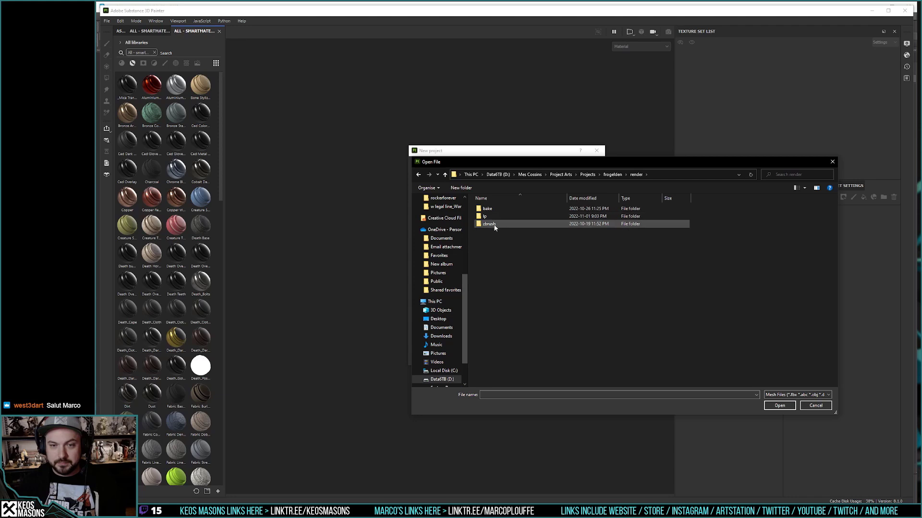
double_click(494, 216)
left_click(499, 209)
double_click(499, 210)
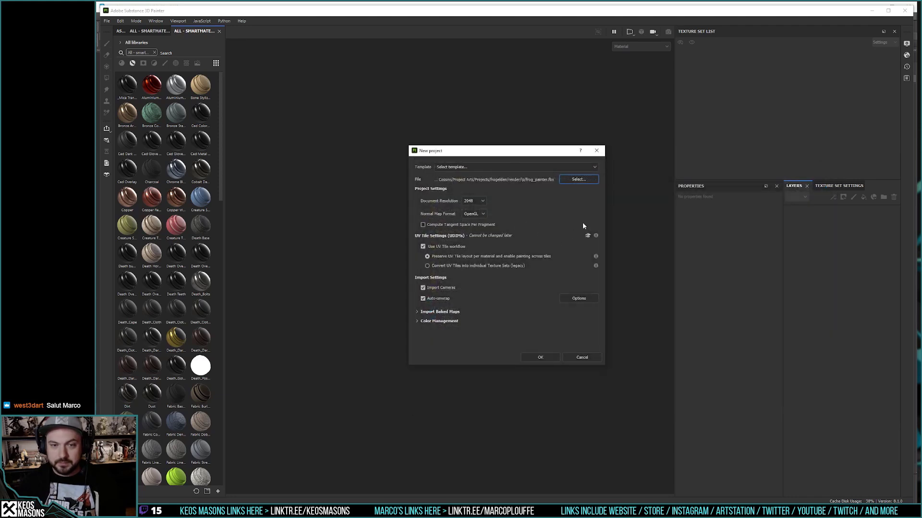
Step: Keep 2048 document resolution, create the project, and return to 3ds Max
mouse_move(593, 258)
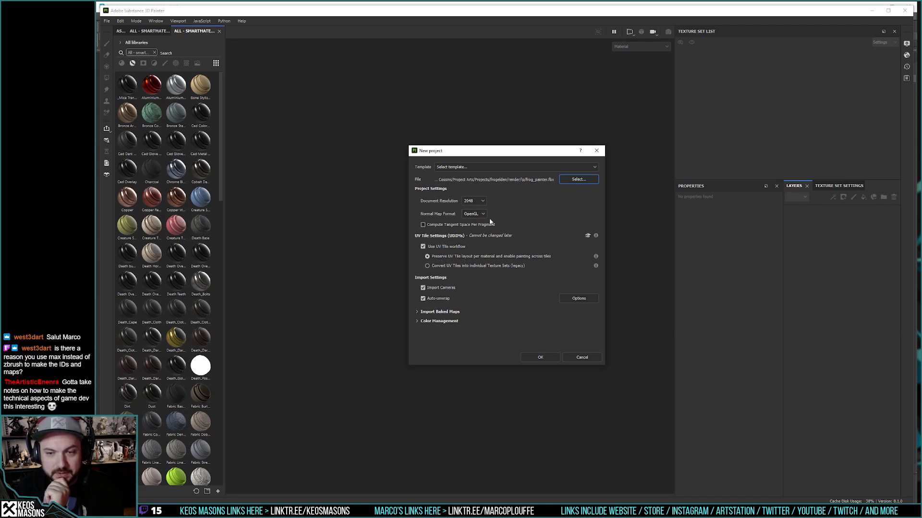
left_click(482, 201)
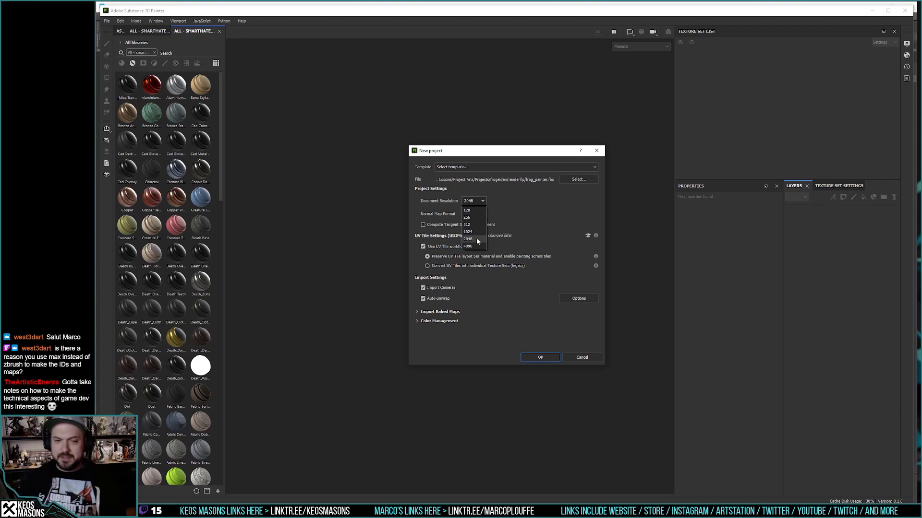
left_click(492, 353)
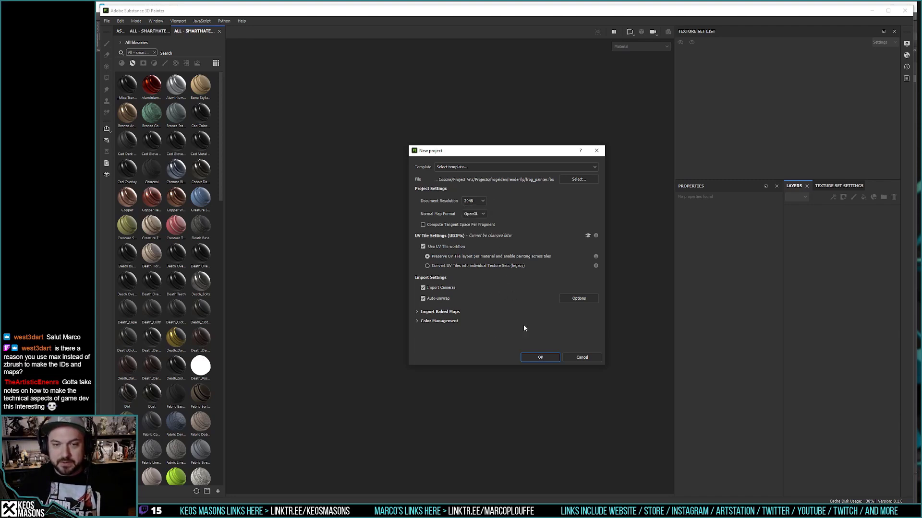
left_click(541, 358)
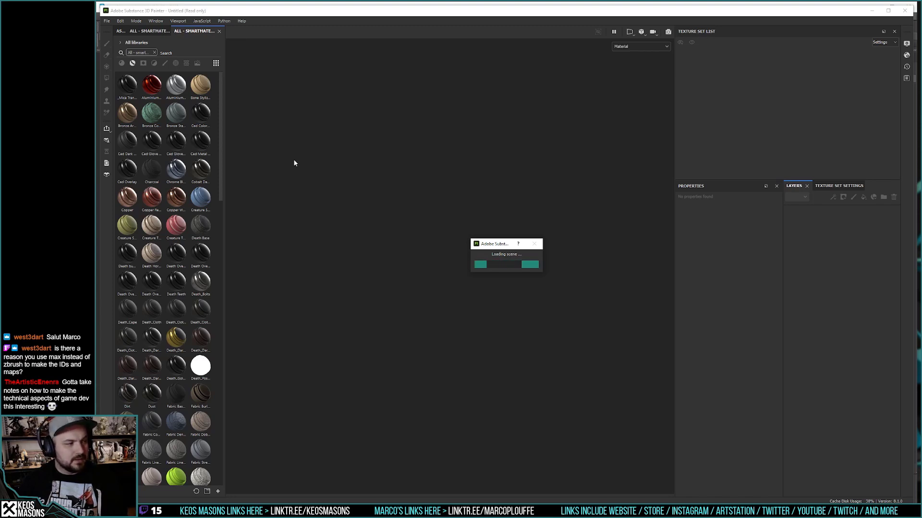
key("alt+Tab")
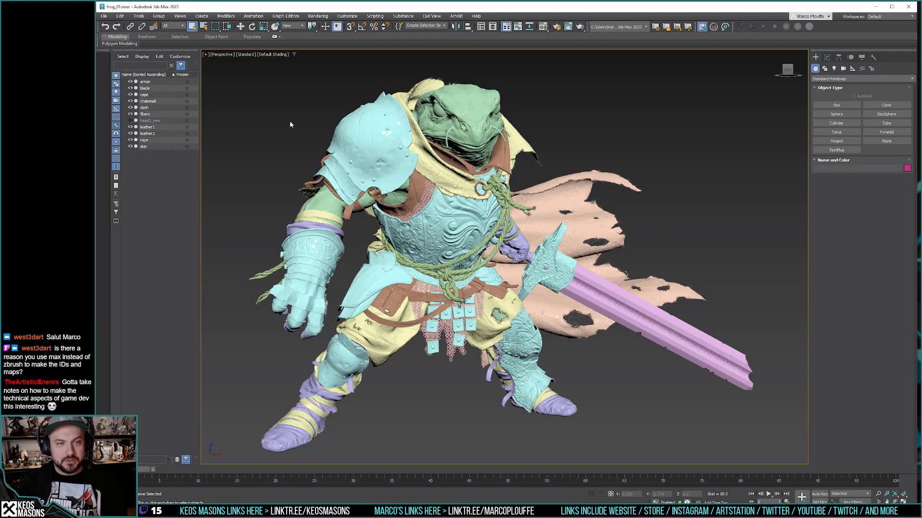
left_click(543, 27)
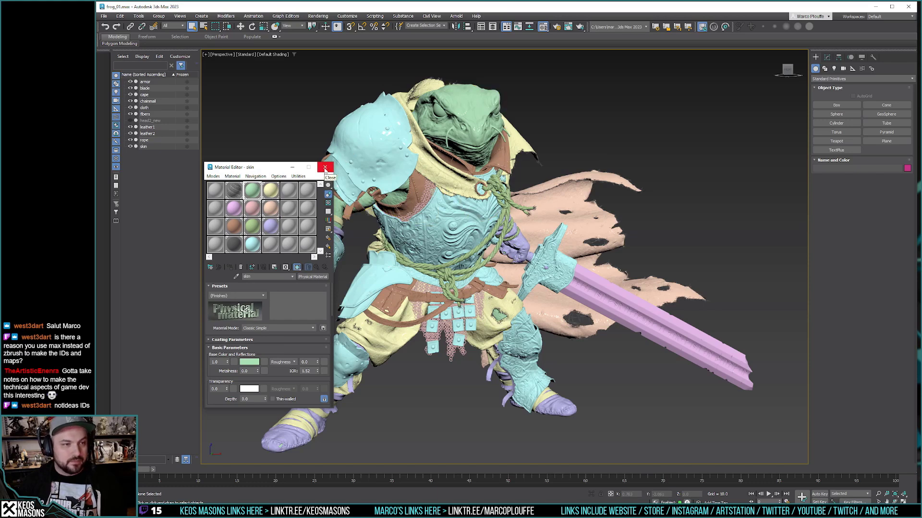
left_click(325, 168)
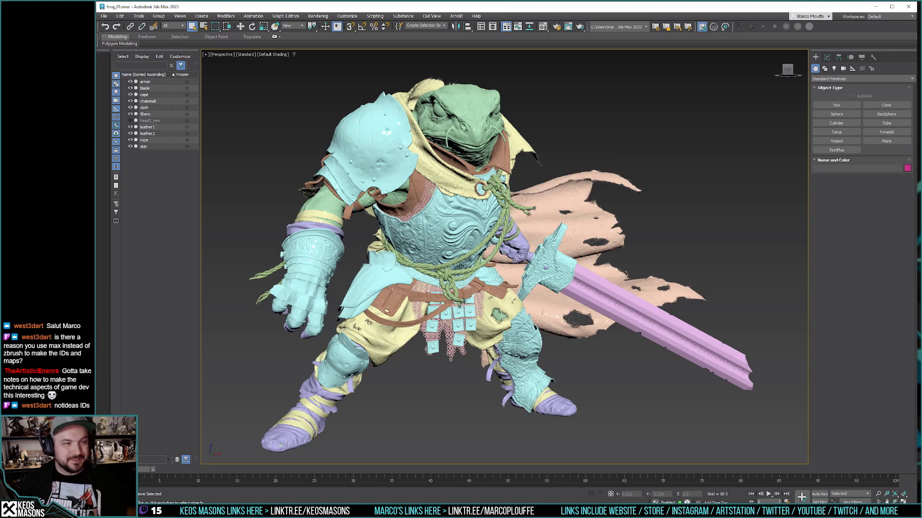
key("alt+Tab")
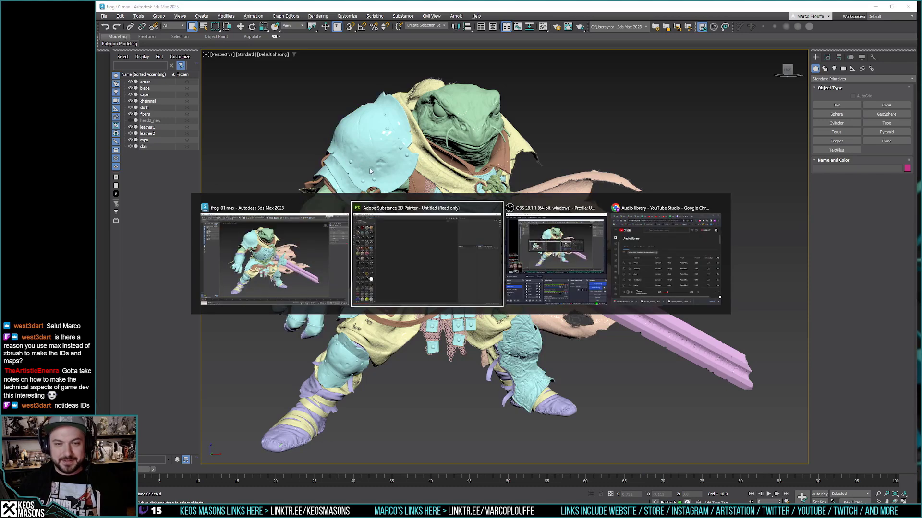
Step: Start another new Painter project with frog_painter.fbx from the lp folder as mesh
left_click(438, 268)
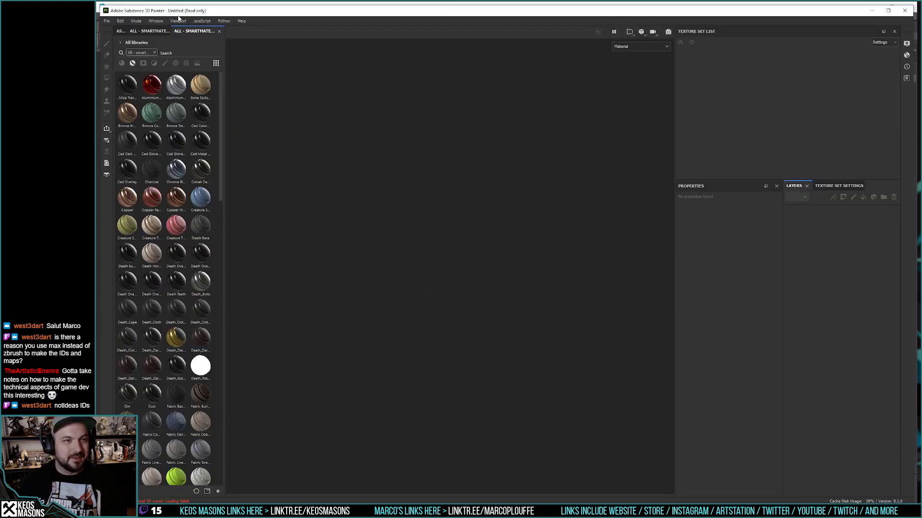
left_click(107, 21)
left_click(164, 24)
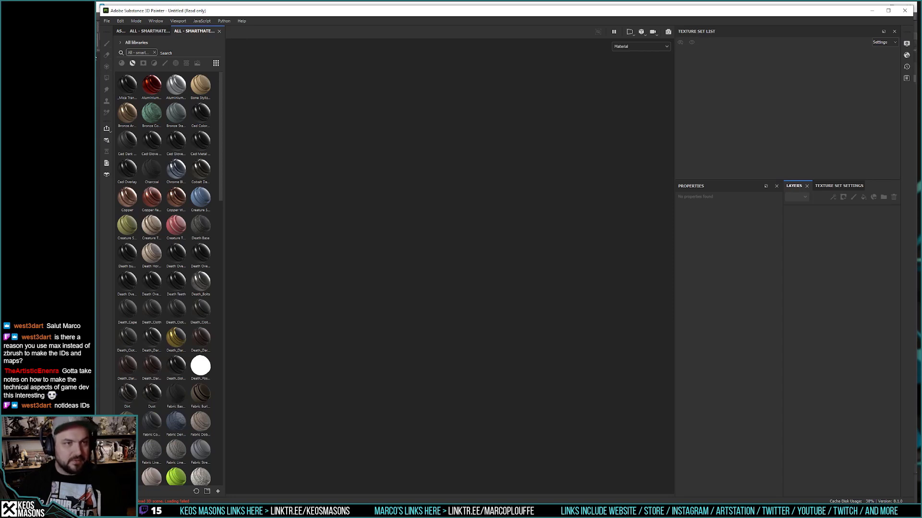
left_click(106, 21)
left_click(113, 31)
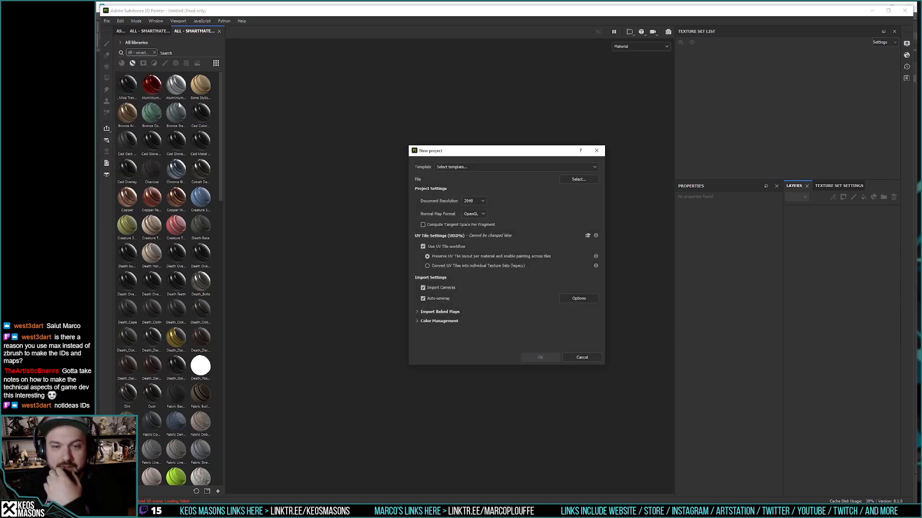
left_click(570, 182)
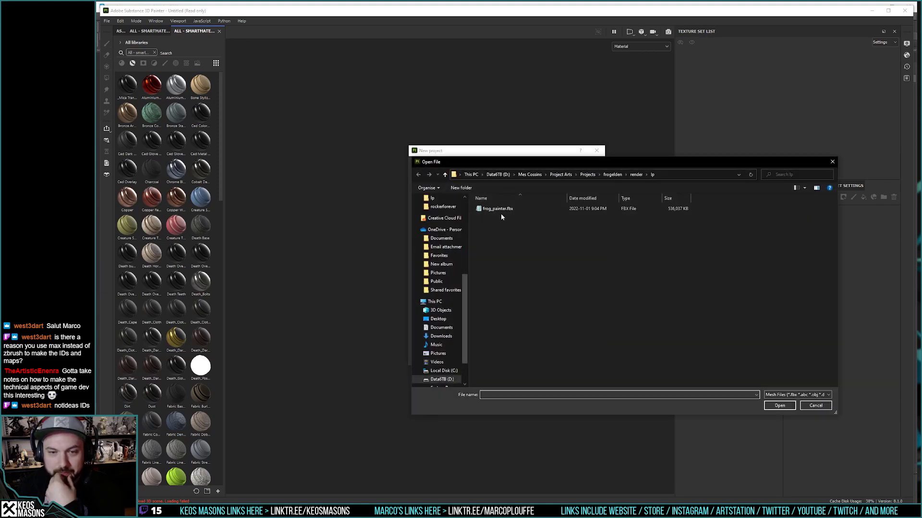
left_click(497, 209)
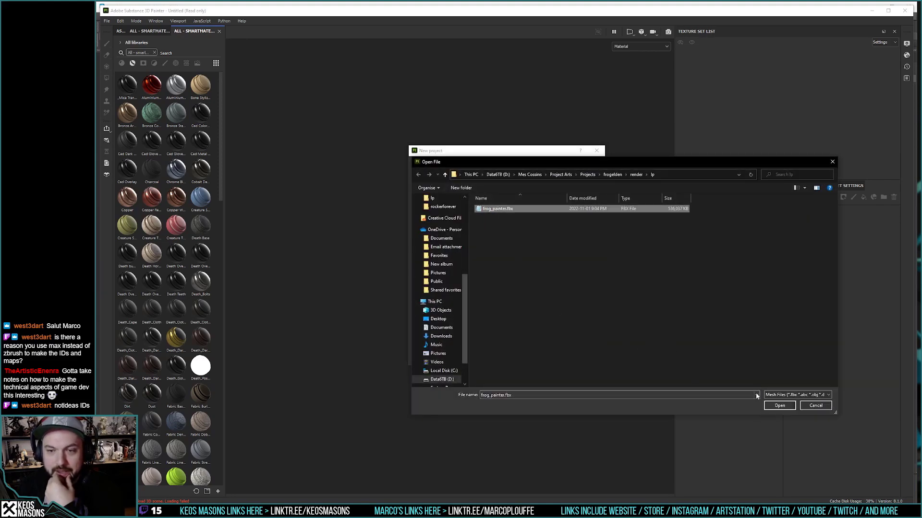
left_click(779, 406)
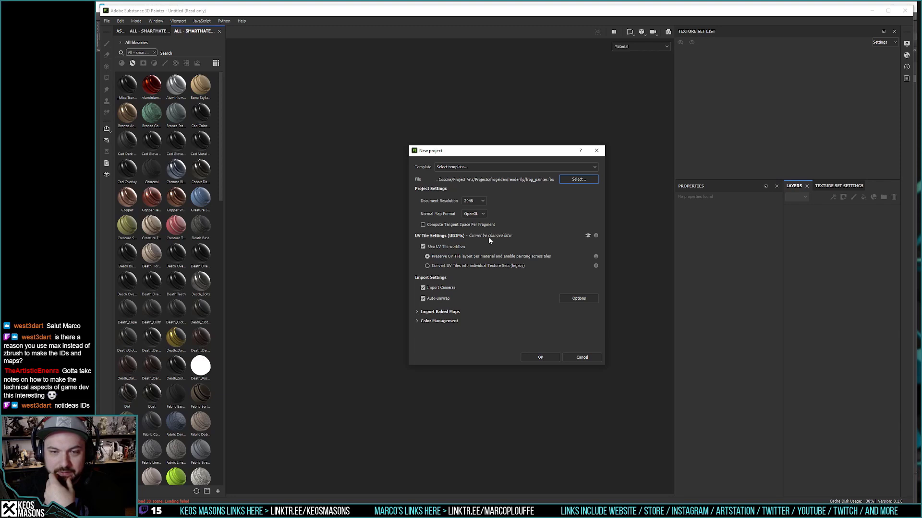
Step: Check the template and OpenGL normal map format, then cancel the new project
left_click(488, 166)
left_click(489, 167)
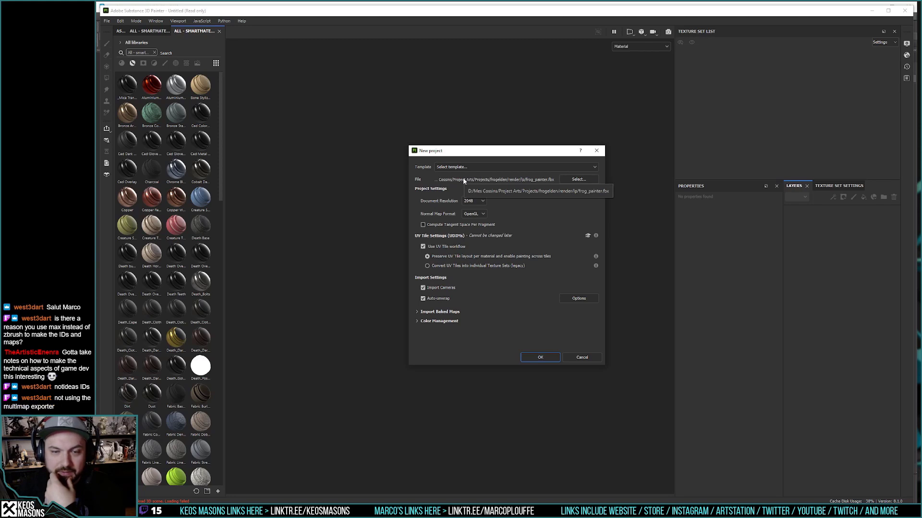
left_click(482, 215)
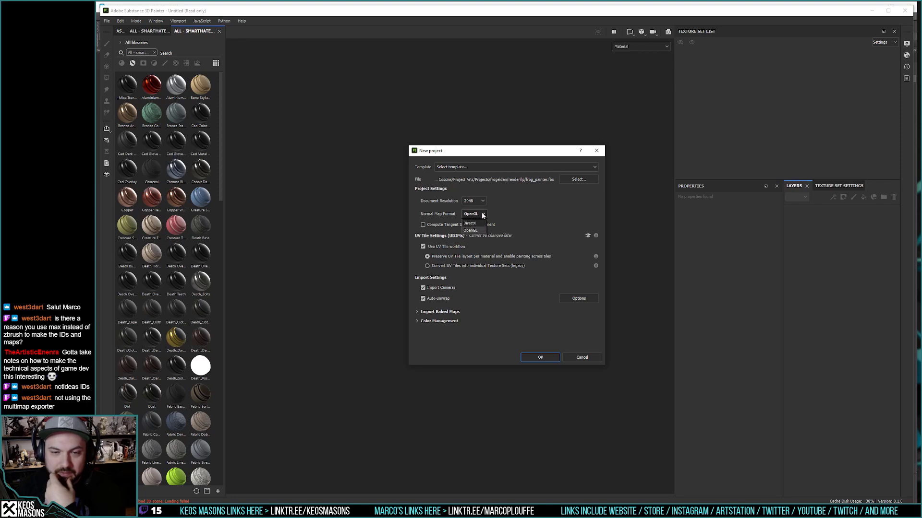
left_click(482, 215)
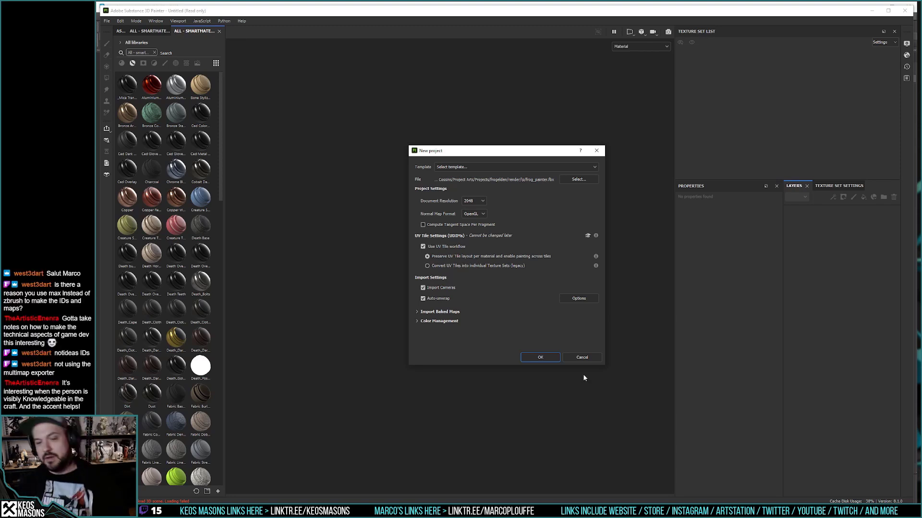
left_click(583, 358)
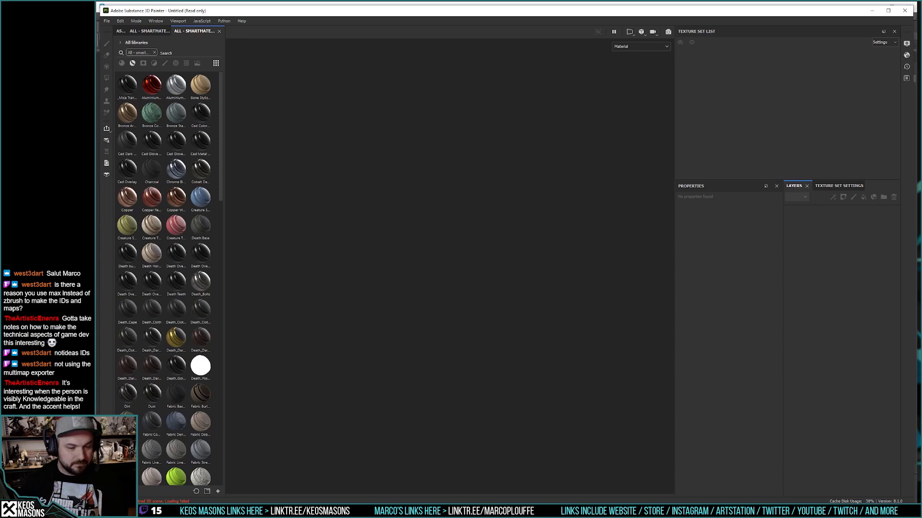
Step: In 3ds Max, hide the fibers, select the visible frog pieces, and choose Export Selected
key("alt+Tab")
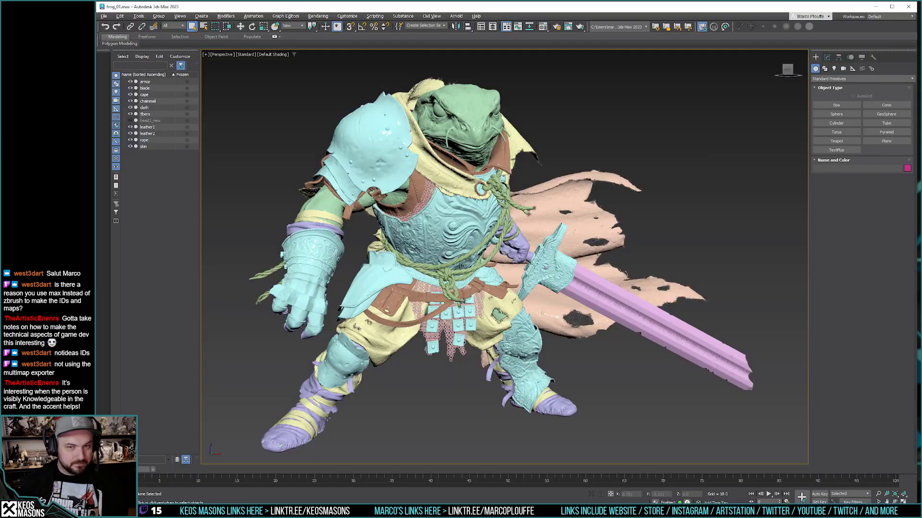
left_click(130, 115)
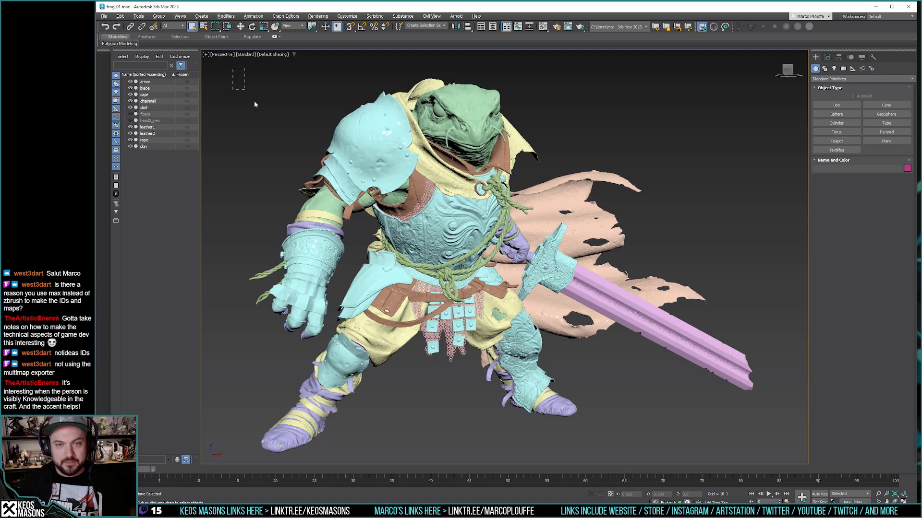
left_click_drag(254, 104, 782, 453)
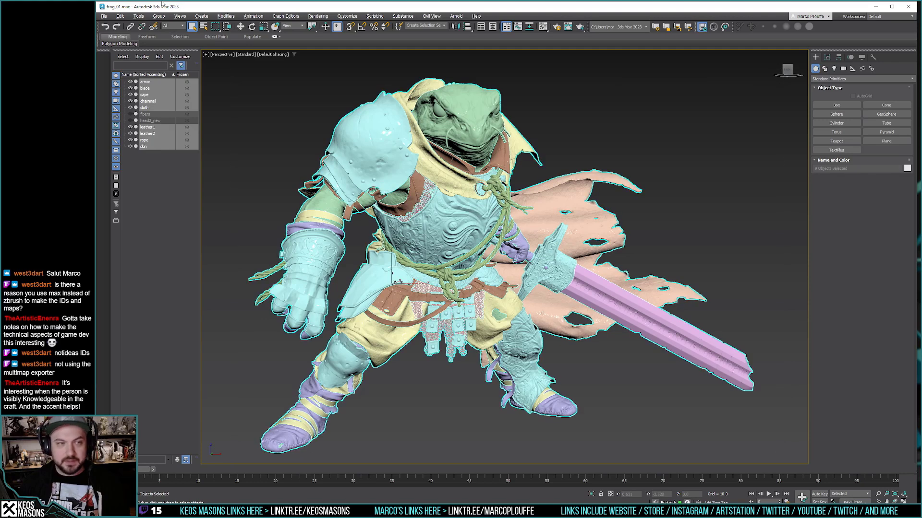
left_click(105, 18)
mouse_move(133, 133)
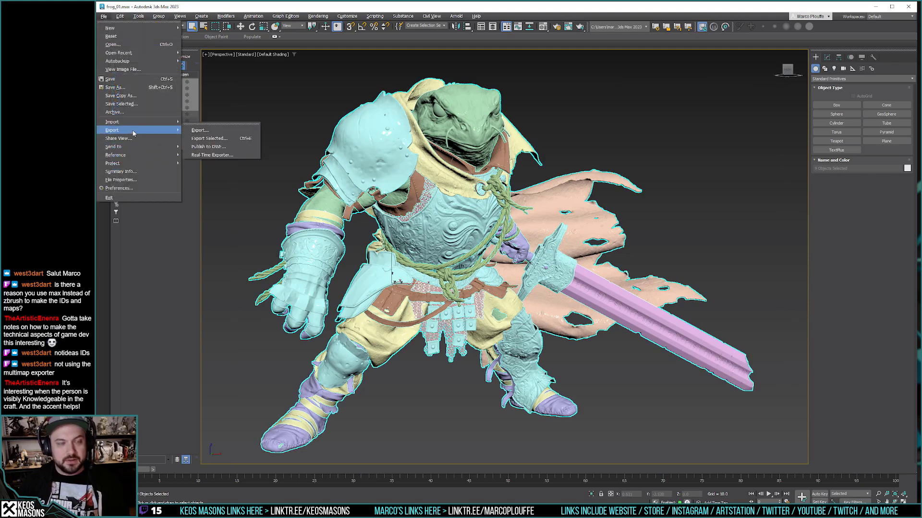
left_click(197, 139)
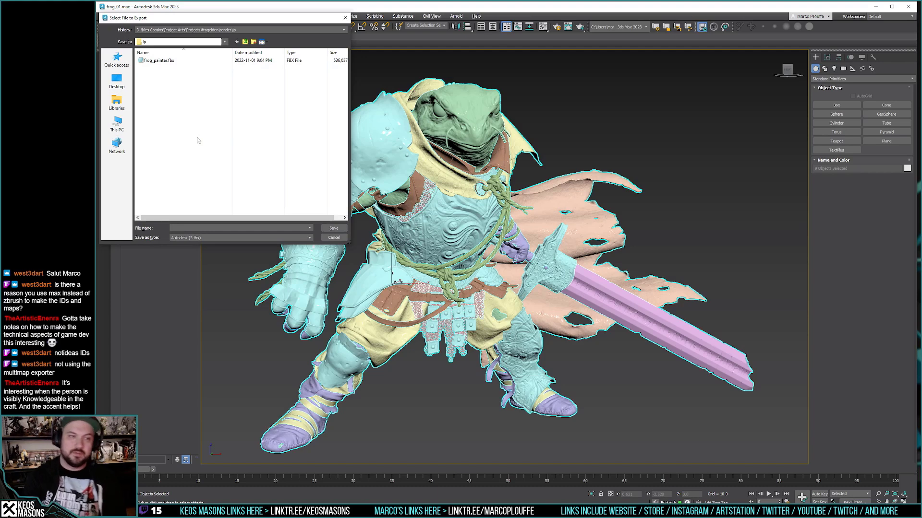
Step: Export the selection as frog_painter_no_ids FBX with the default FBX settings
left_click(168, 62)
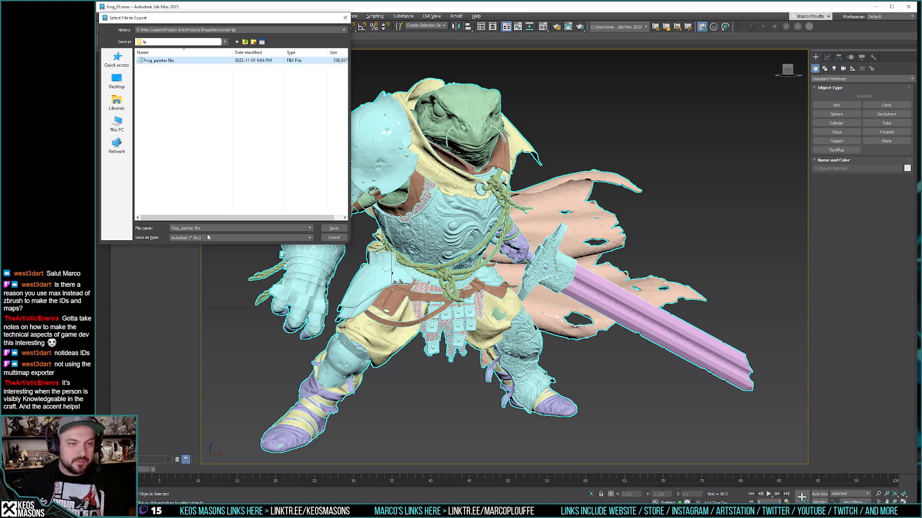
left_click(193, 229)
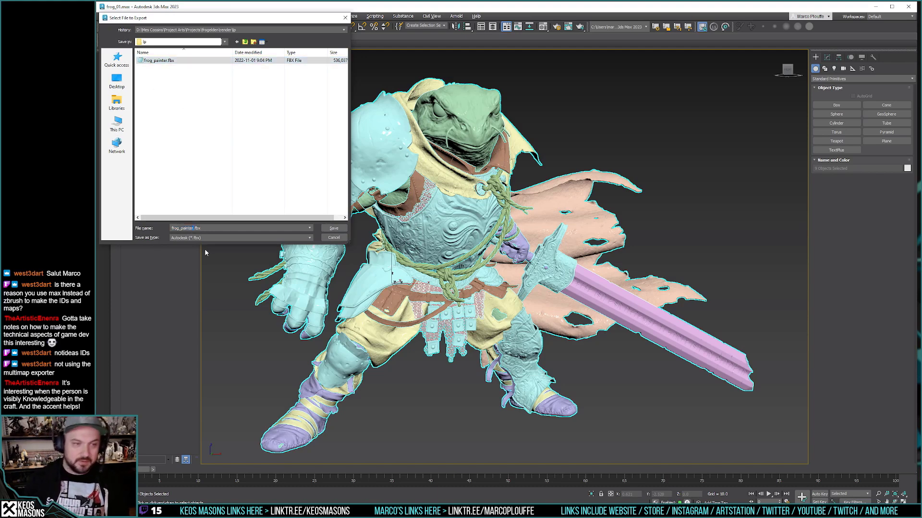
type("_no")
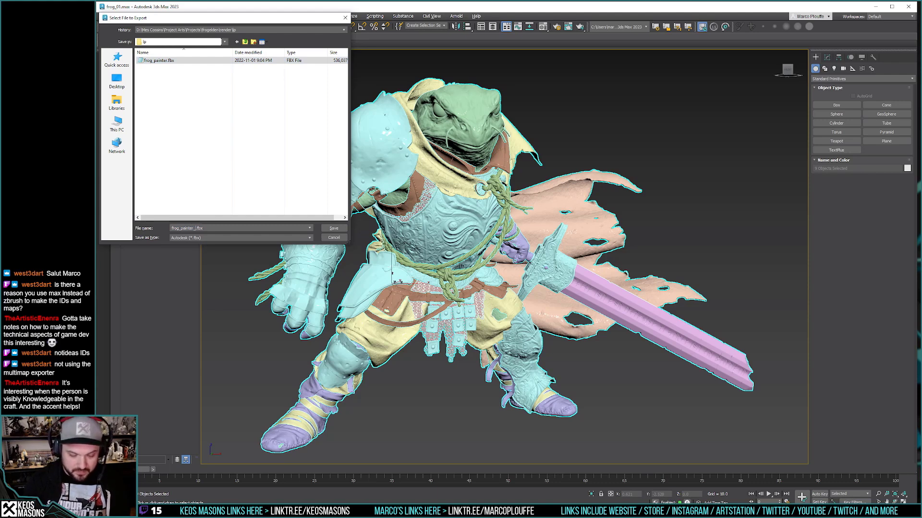
type("_ids")
key("Return")
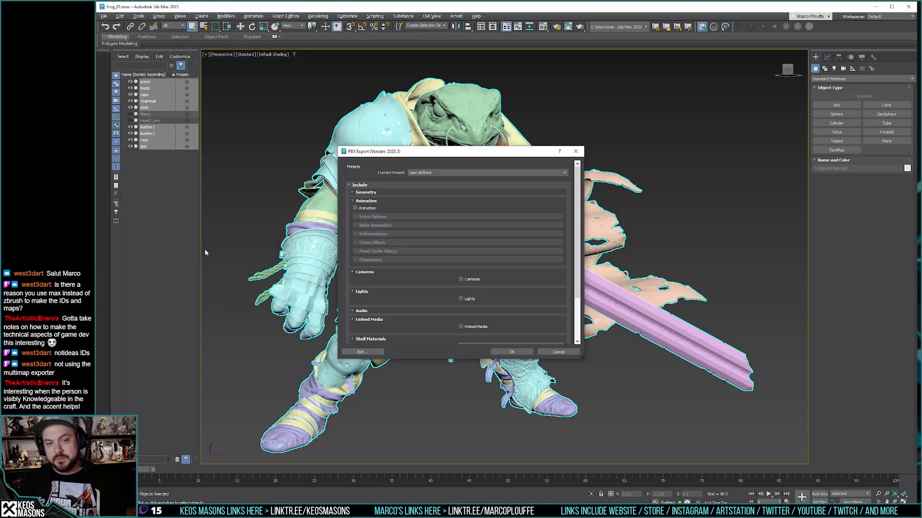
left_click(500, 353)
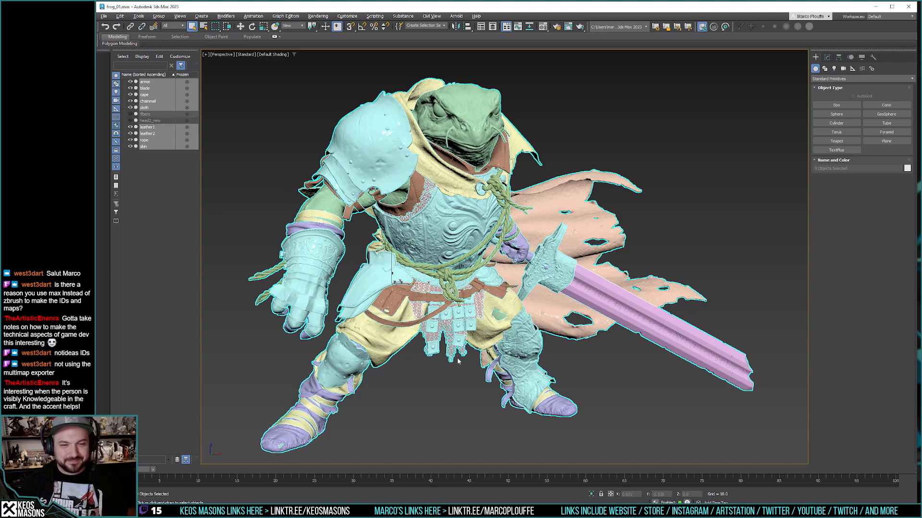
Step: Clear the selection of the frog parts
left_click(293, 132)
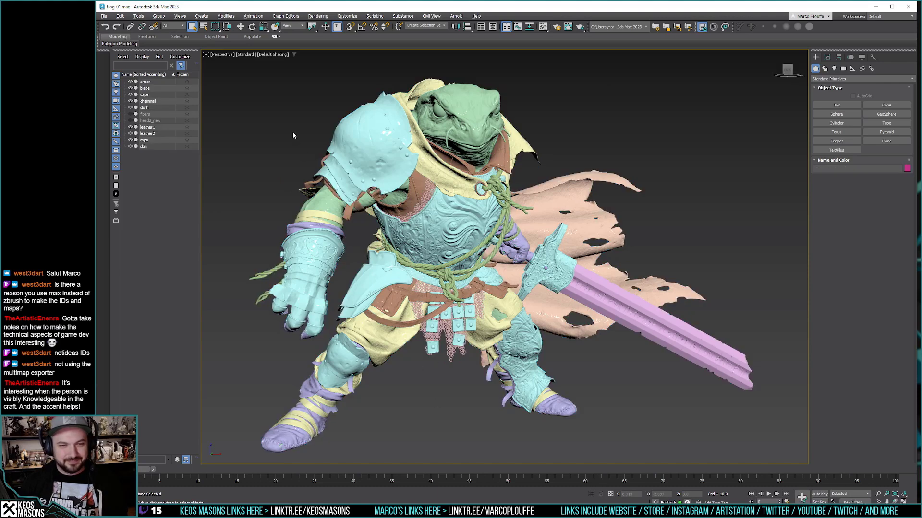
left_click_drag(720, 449, 747, 430)
left_click(495, 414)
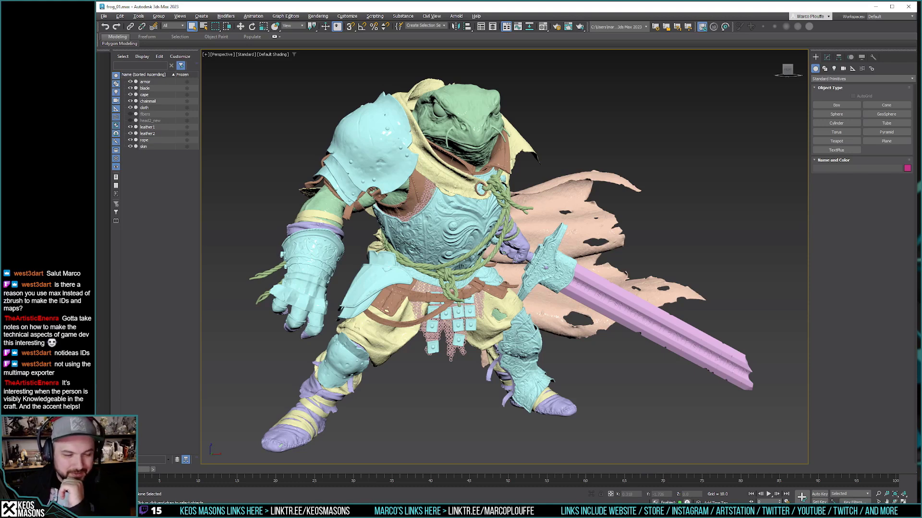
Step: Start a new Painter project from frog_painter_no_fiber.fbx, discarding the old project, and return to 3ds Max
key("alt+Tab")
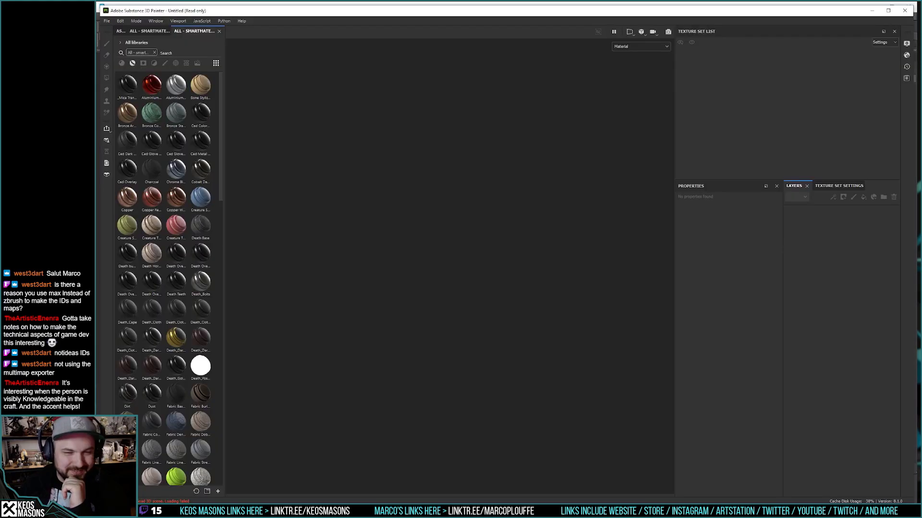
left_click(107, 21)
left_click(115, 31)
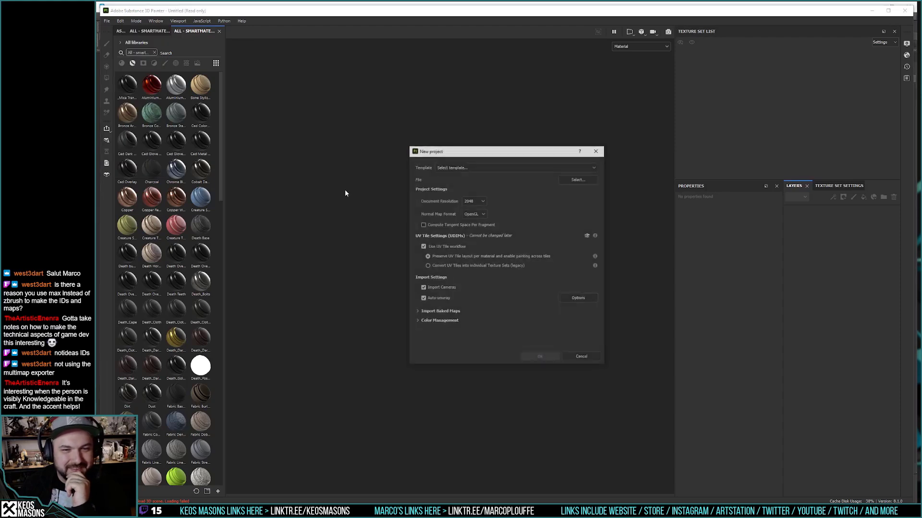
left_click(579, 179)
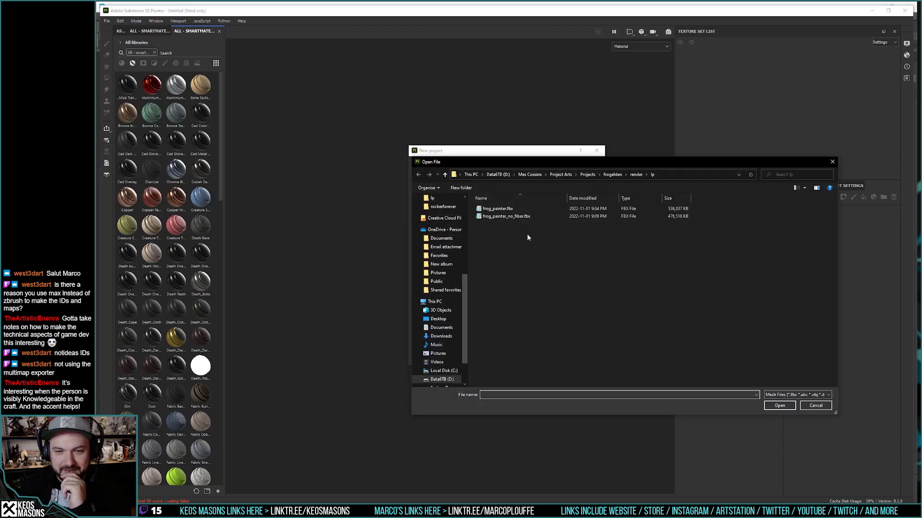
double_click(509, 217)
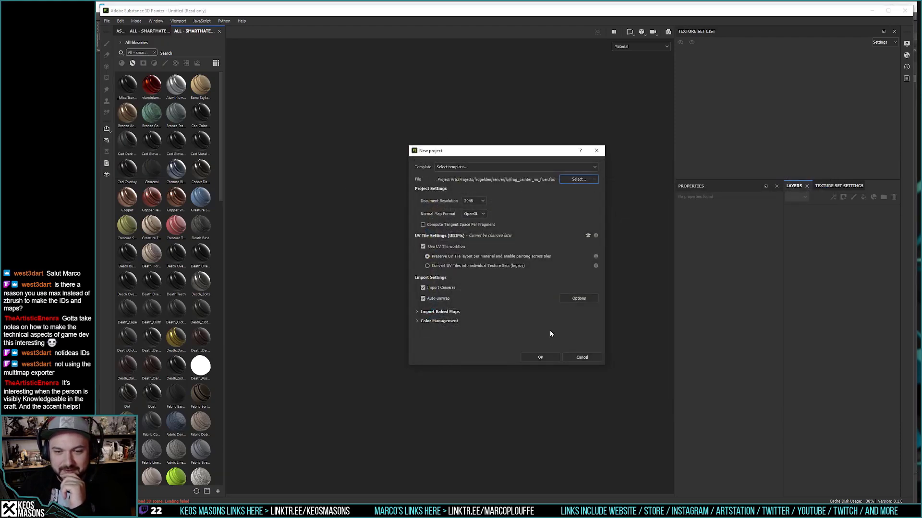
left_click(546, 357)
left_click(485, 271)
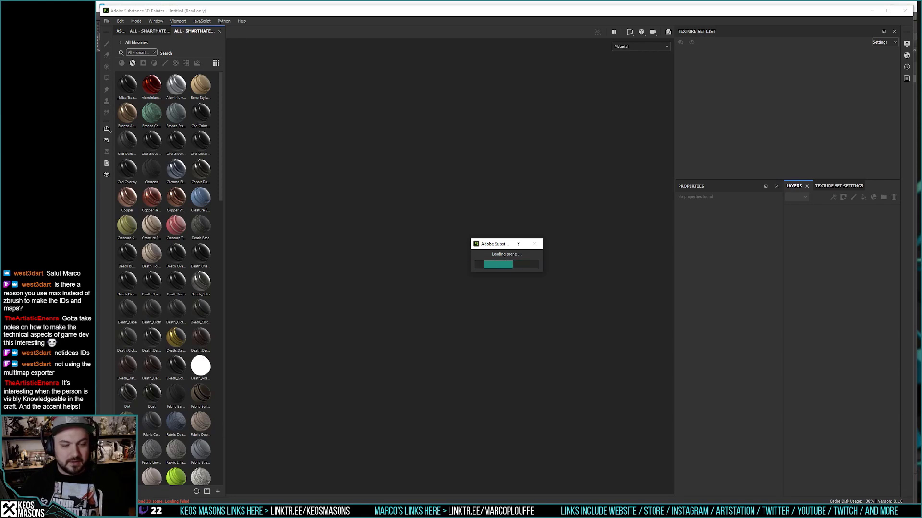
key("alt+Tab")
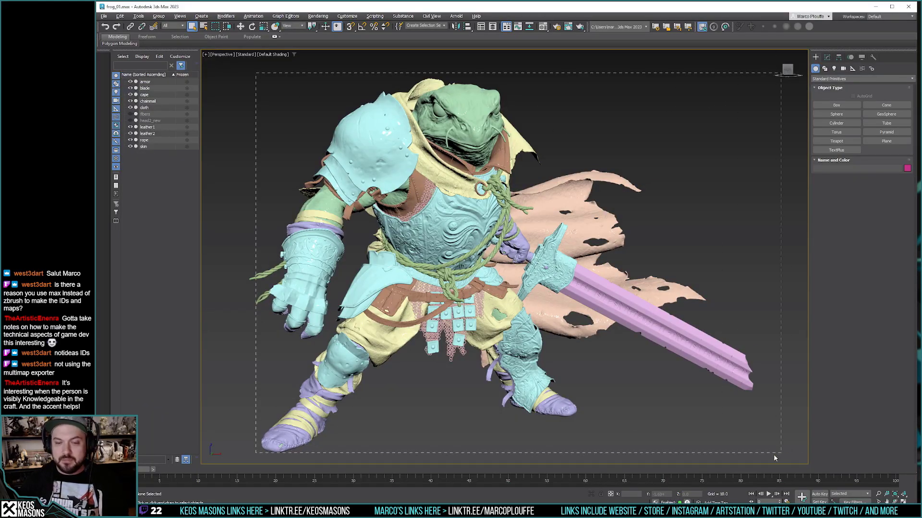
key("ctrl+a")
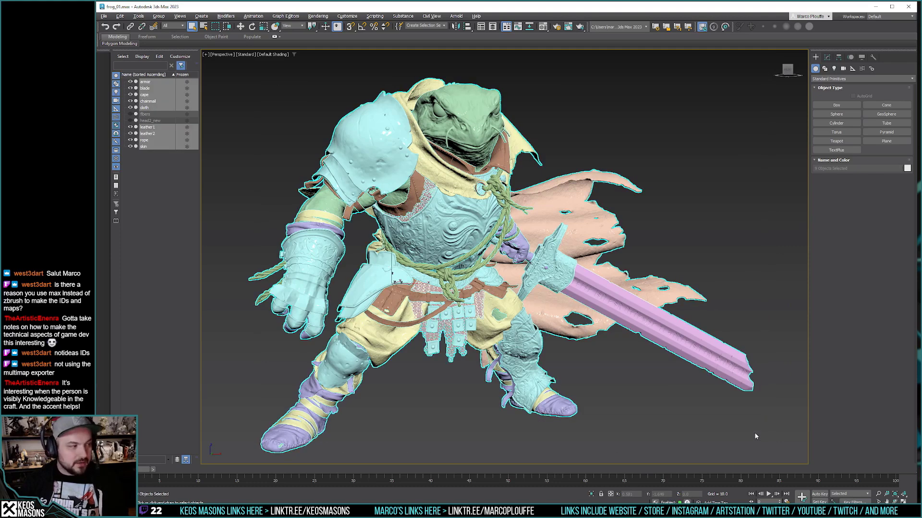
key("ctrl+d")
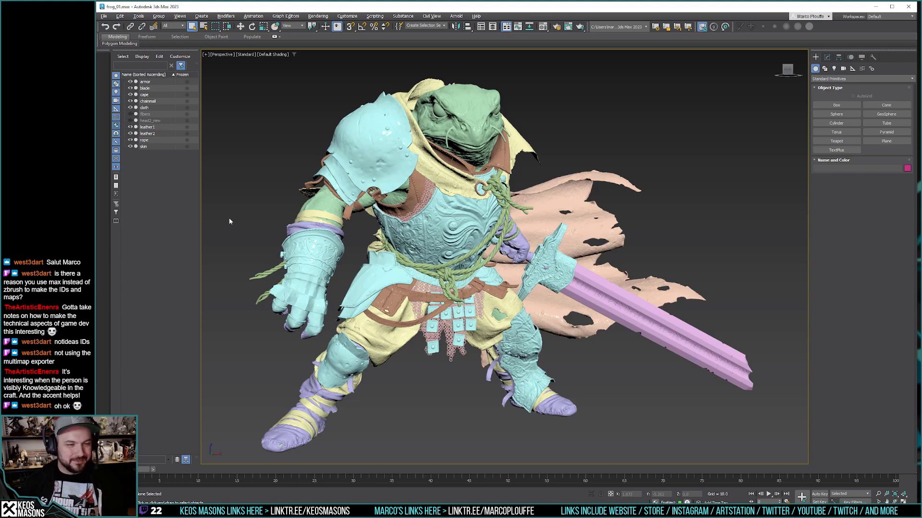
key("alt+Tab")
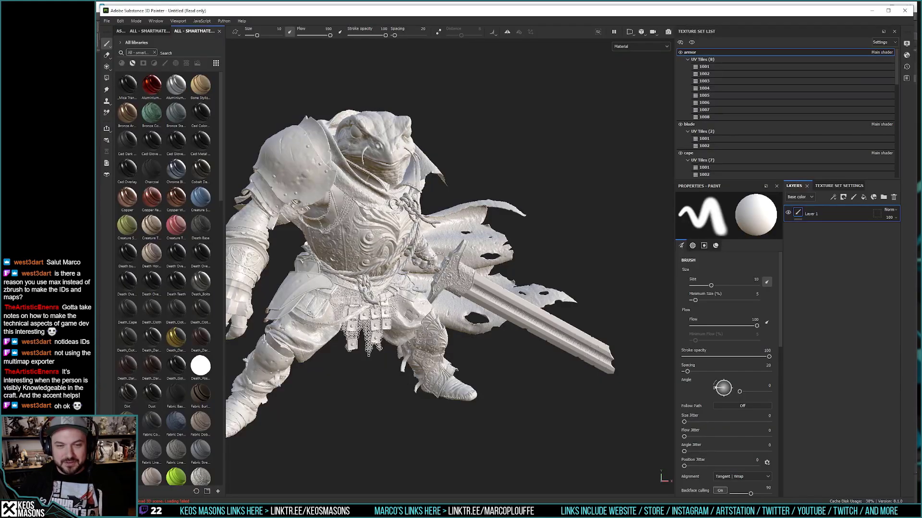
left_click_drag(307, 293, 449, 269, "alt")
scroll(337, 296, "up", 5)
key("alt+Tab")
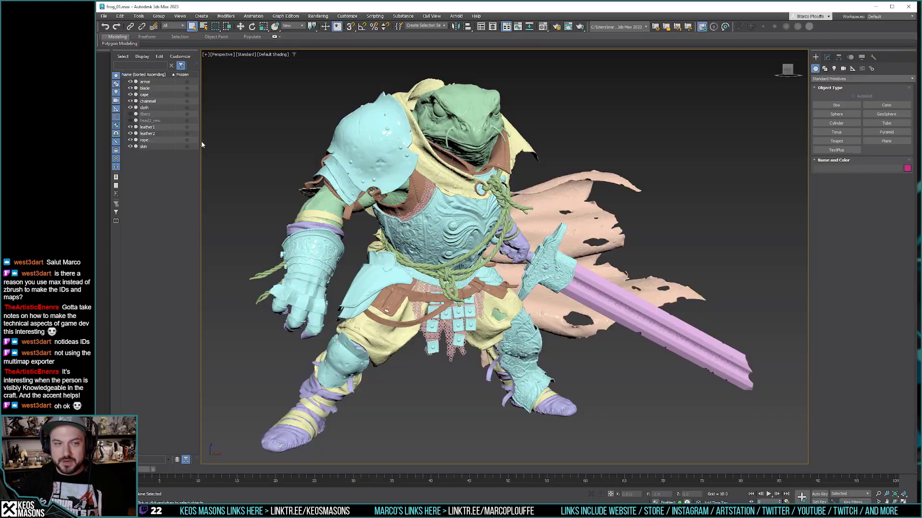
Step: Unhide and select the fibers object, add Unwrap UVW, and view its UVs in the UV editor
left_click(130, 114)
left_click(145, 115)
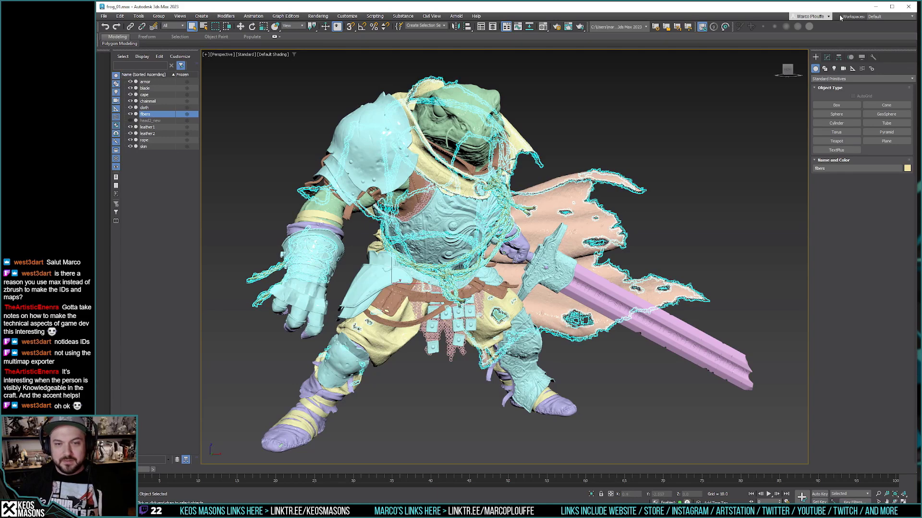
left_click(827, 57)
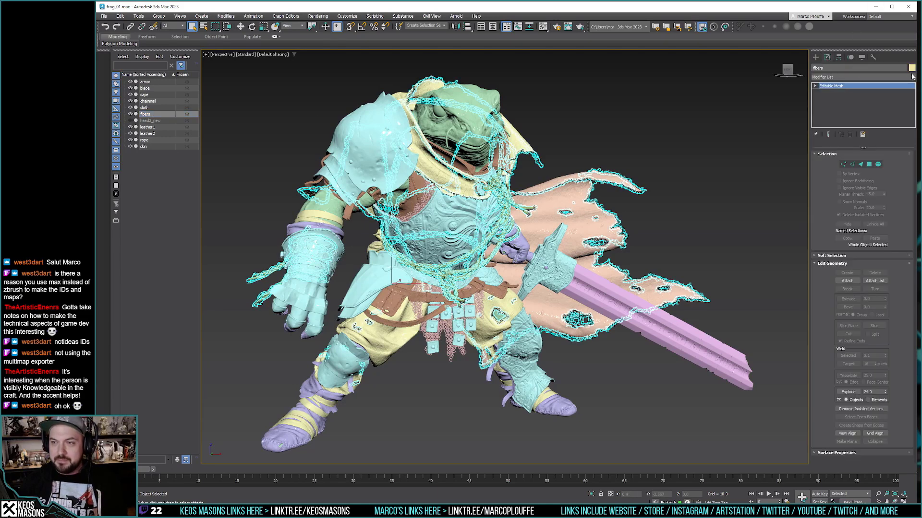
left_click(912, 77)
key("u")
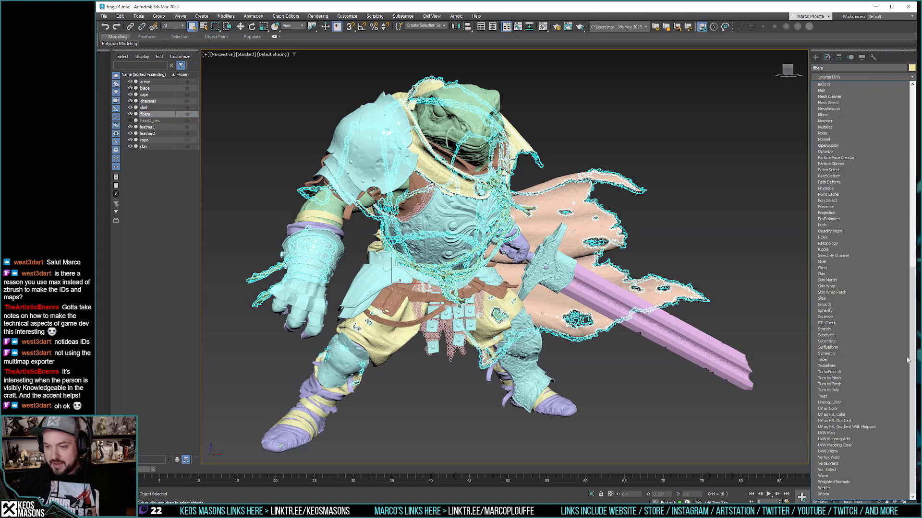
left_click(835, 405)
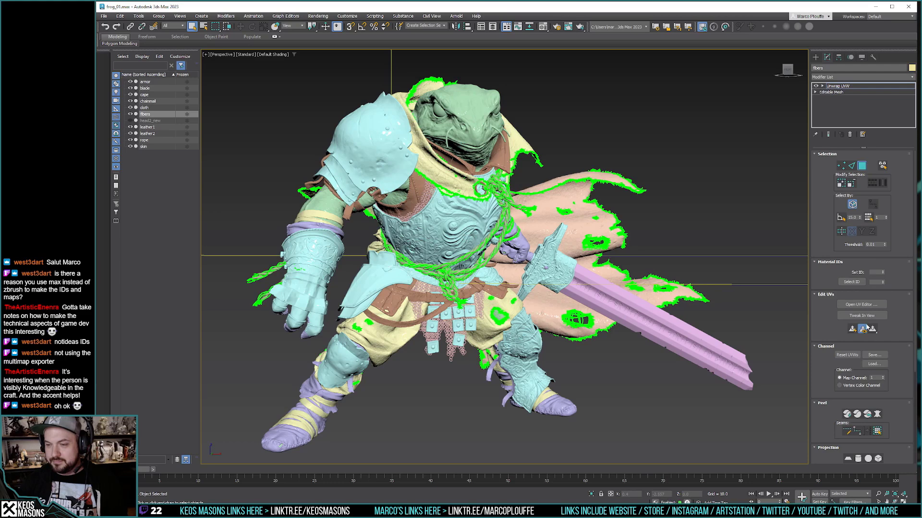
left_click(862, 305)
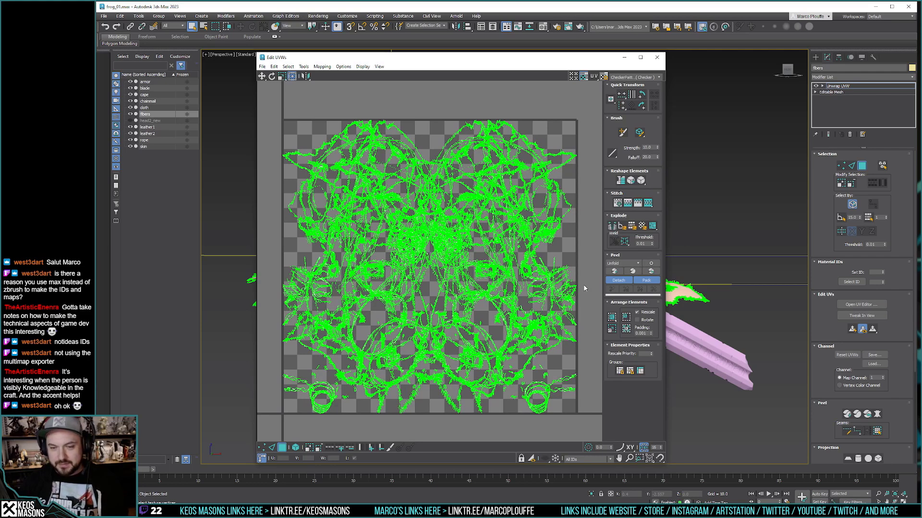
Step: Delete the temporary Unwrap UVW modifier, deselect fibers, and return to Substance Painter
left_click(656, 58)
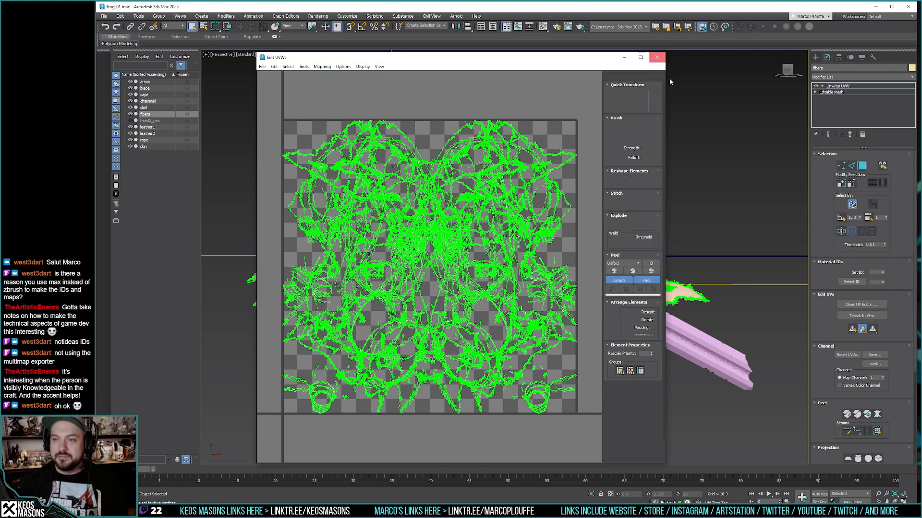
right_click(838, 87)
left_click(841, 97)
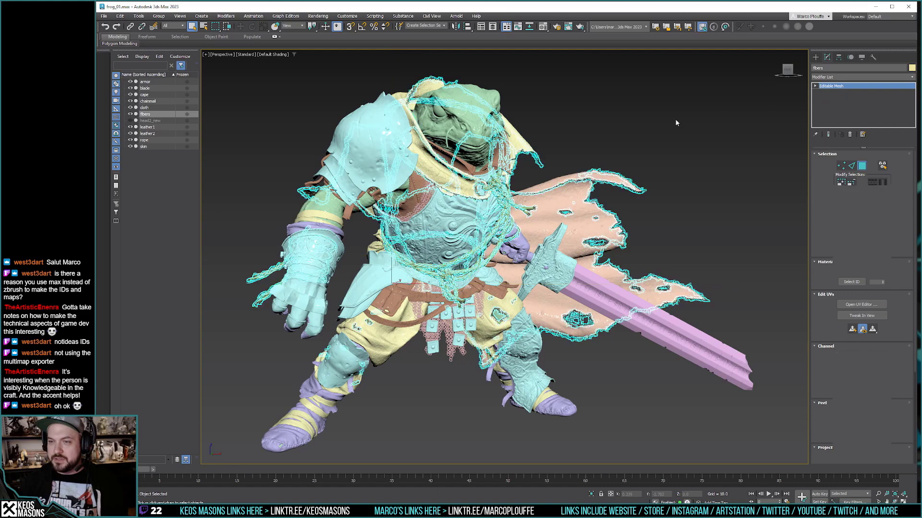
left_click(640, 113)
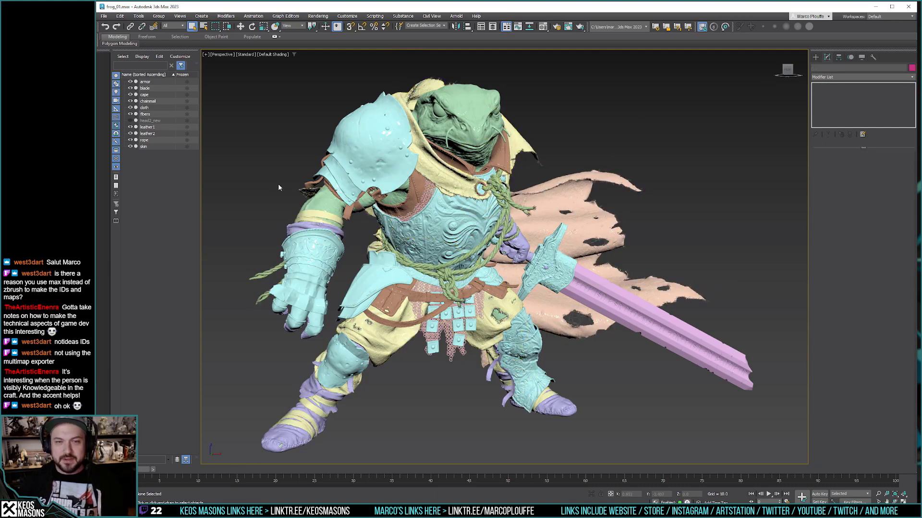
key("alt+Tab")
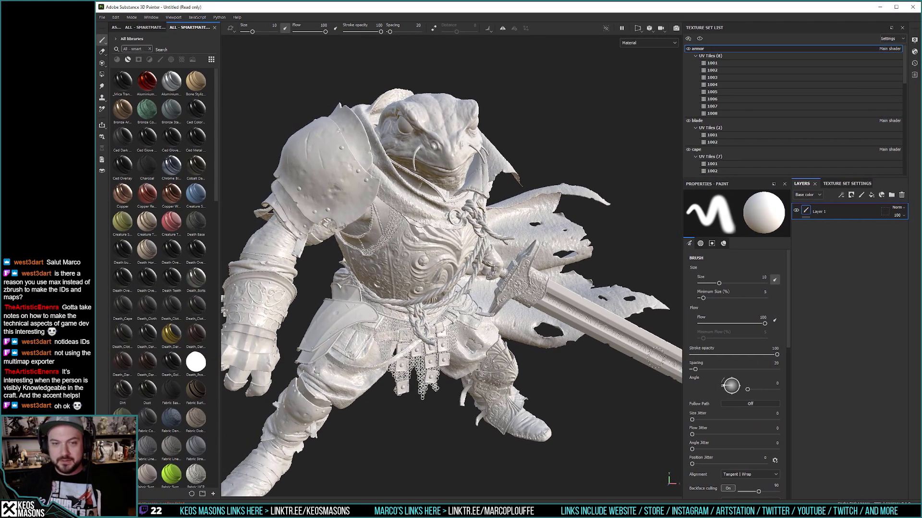
Step: Zoom and orbit the frog knight to view its shoulder and head
scroll(463, 292, "up", 3)
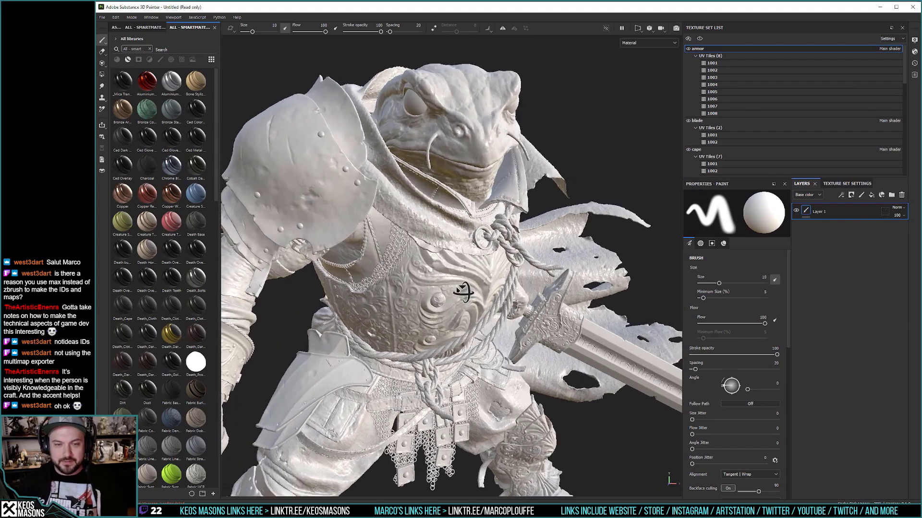
left_click_drag(463, 291, 432, 250, "alt")
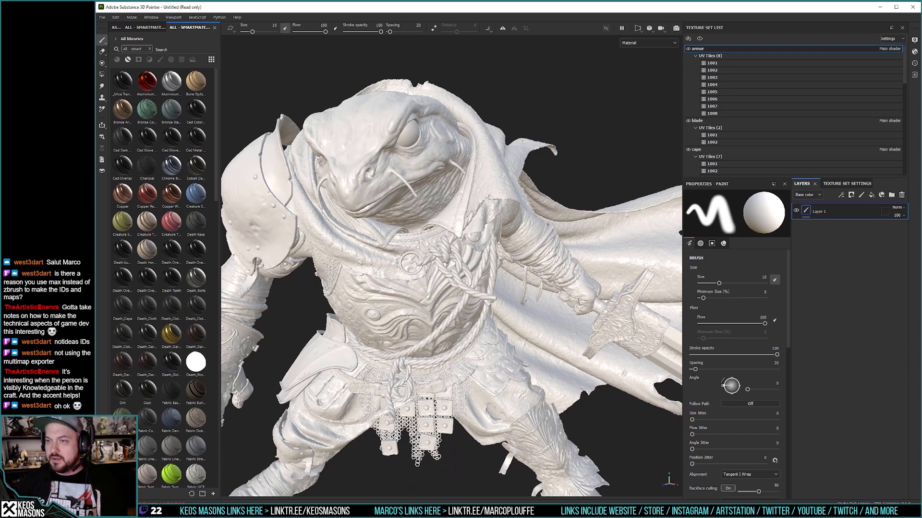
Step: Set the environment map to Studio Tomoco and rotate the lighting to 223 degrees
left_click(914, 39)
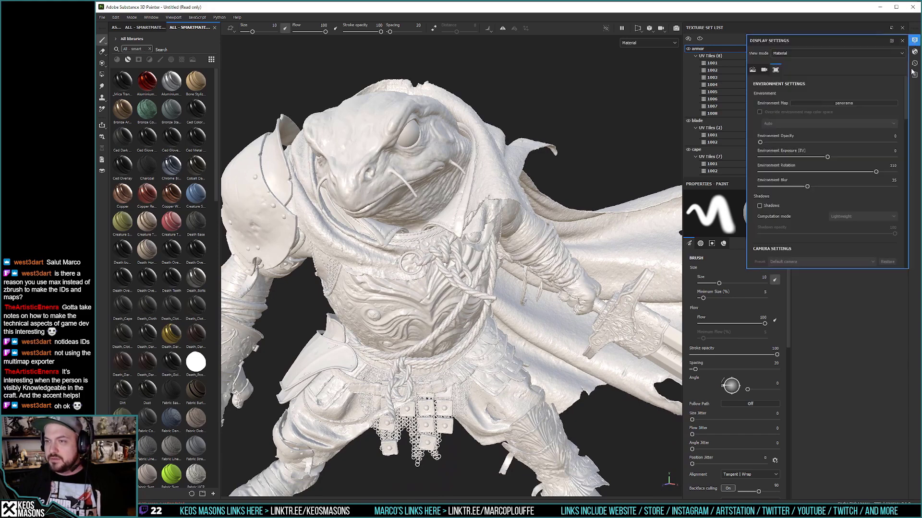
left_click(827, 104)
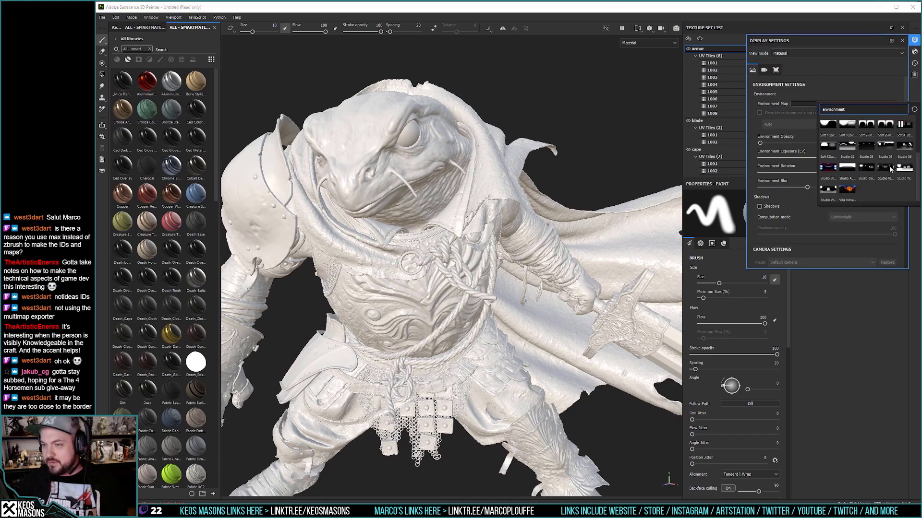
left_click(890, 168)
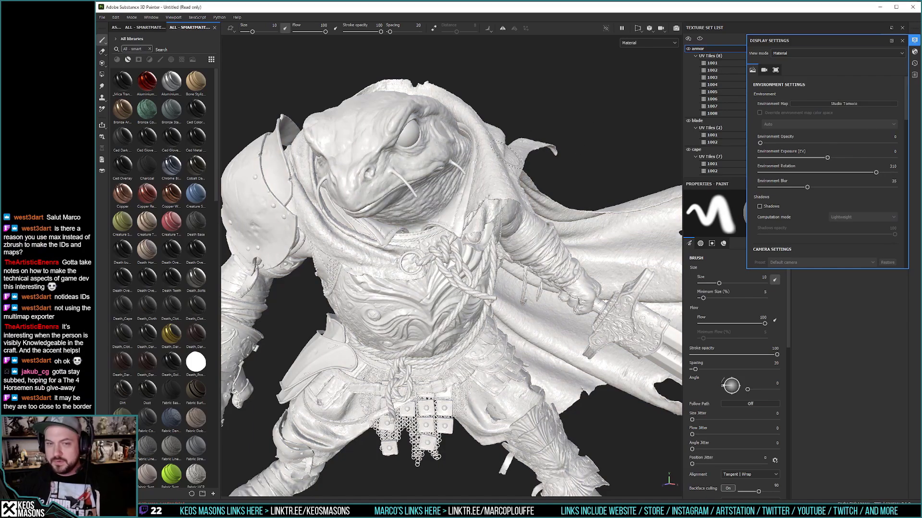
mouse_move(504, 161)
right_mouse_down("shift")
mouse_move(476, 164)
mouse_move(521, 160)
right_mouse_up("shift")
scroll(521, 124, "down", 3)
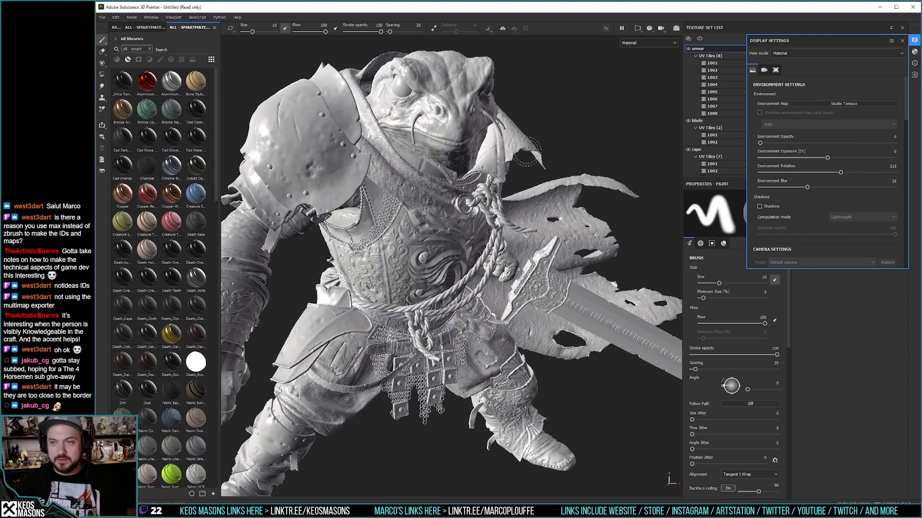
left_click_drag(522, 124, 526, 144, "alt")
right_click_drag(525, 144, 533, 156, "shift")
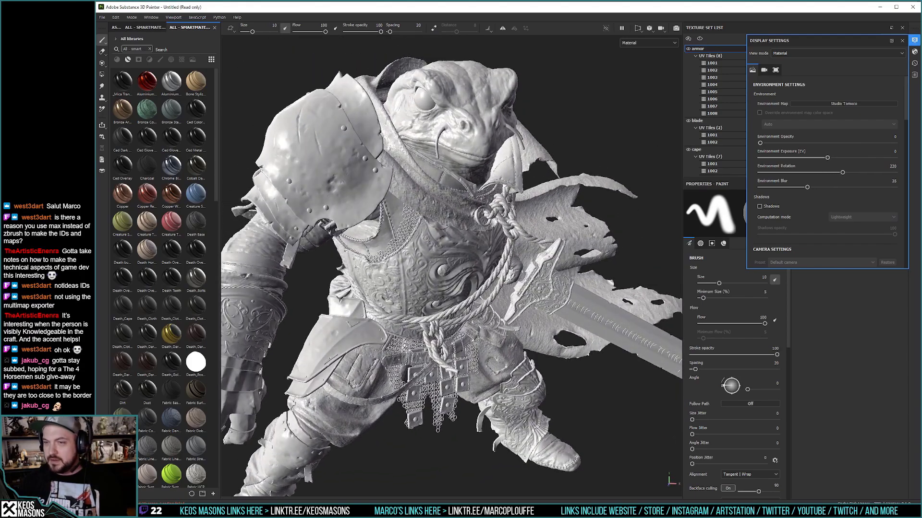
Step: Review the shader settings, then return to display settings and scroll to Camera Settings
left_click(914, 40)
left_click(915, 52)
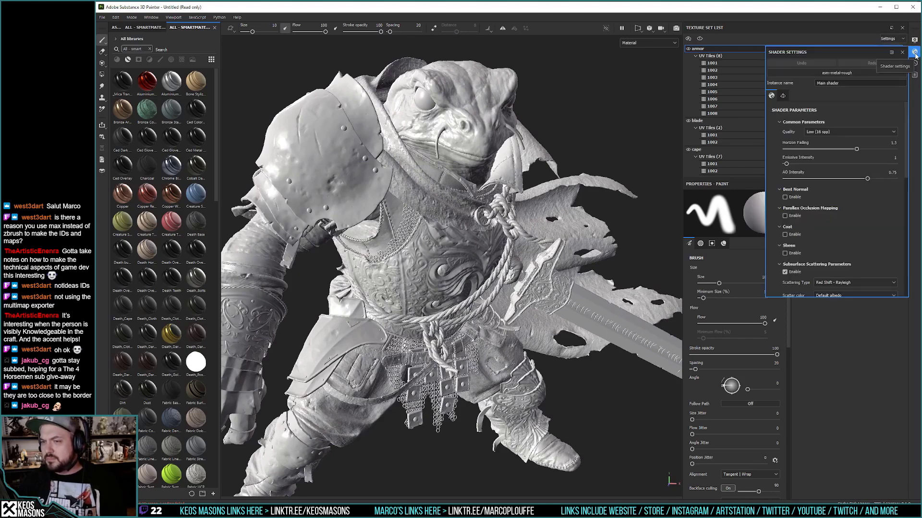
left_click(914, 53)
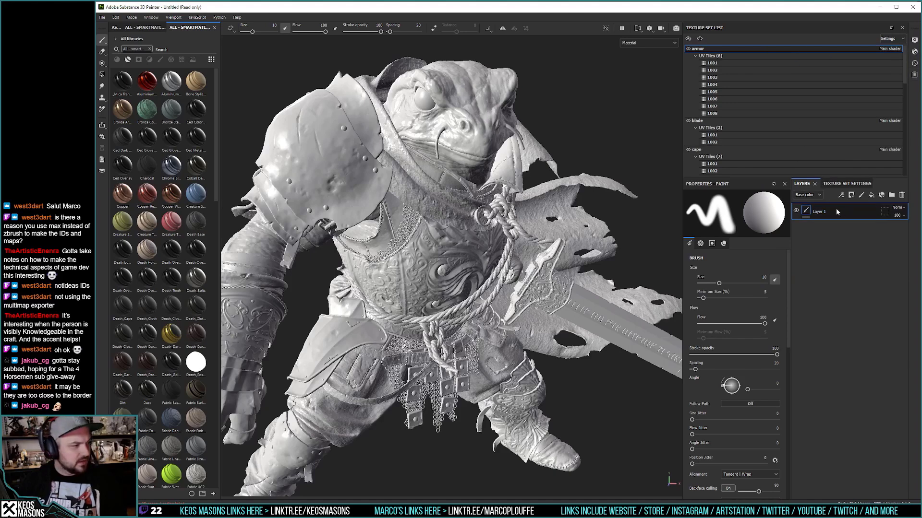
left_click(915, 52)
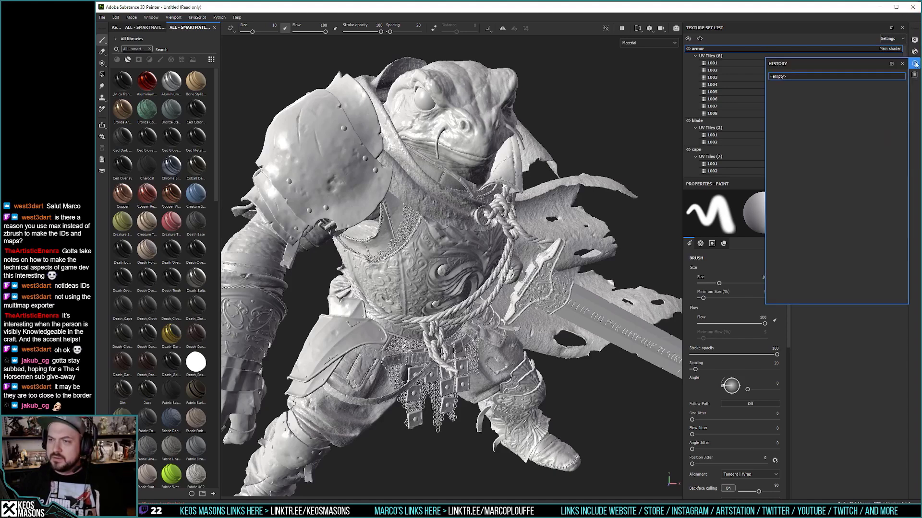
scroll(847, 186, "down", 10)
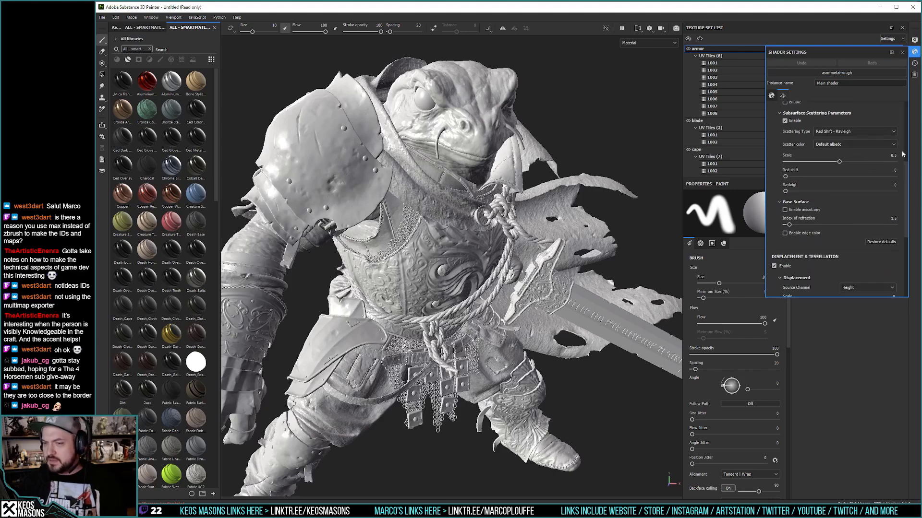
scroll(901, 156, "up", 5)
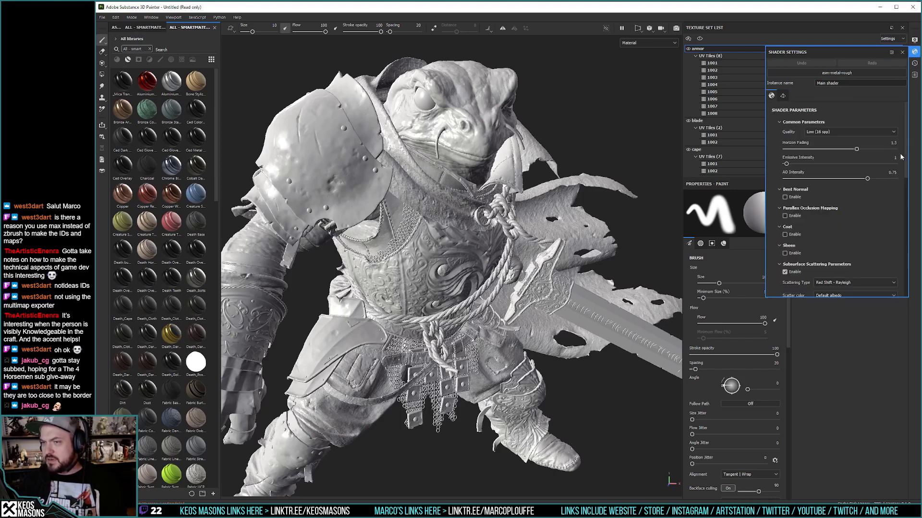
left_click(914, 43)
scroll(890, 86, "down", 2)
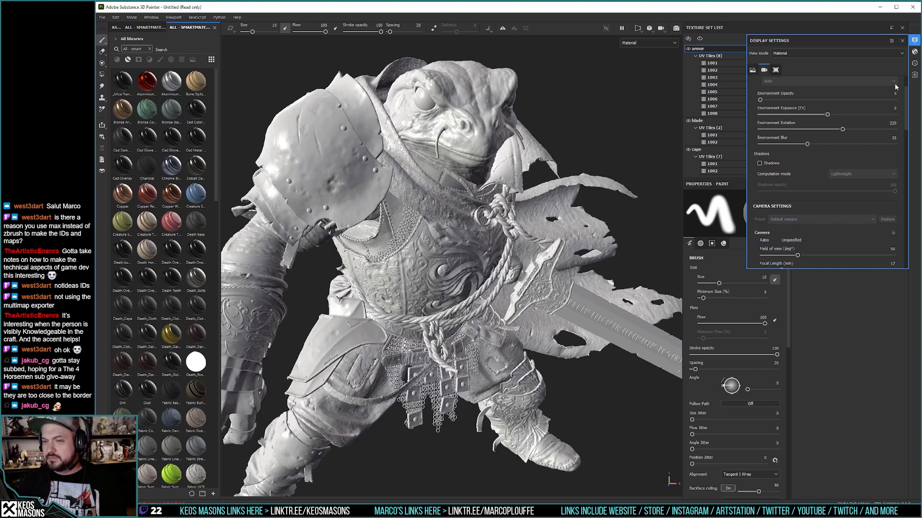
scroll(899, 191, "up", 2)
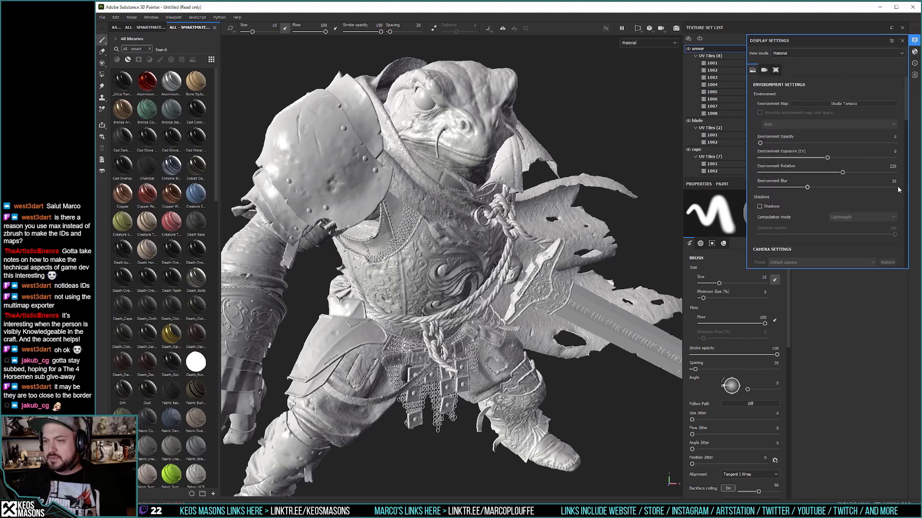
scroll(898, 190, "down", 5)
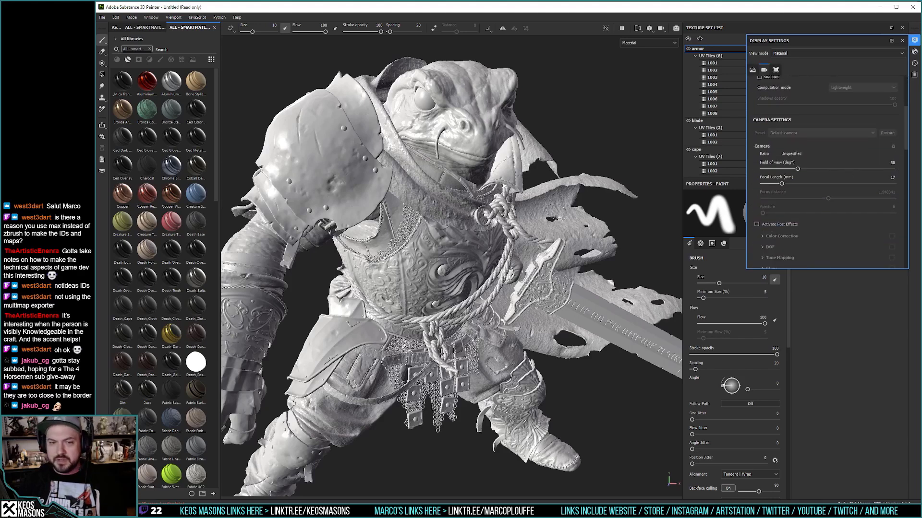
left_click_drag(559, 219, 413, 307, "alt")
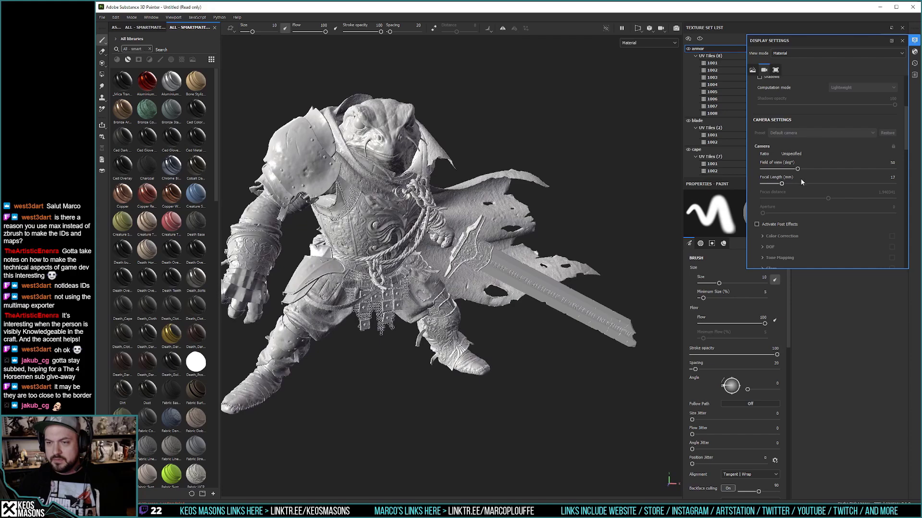
Step: Set the camera field of view to 30° and frame the frog knight
left_click_drag(797, 169, 783, 170)
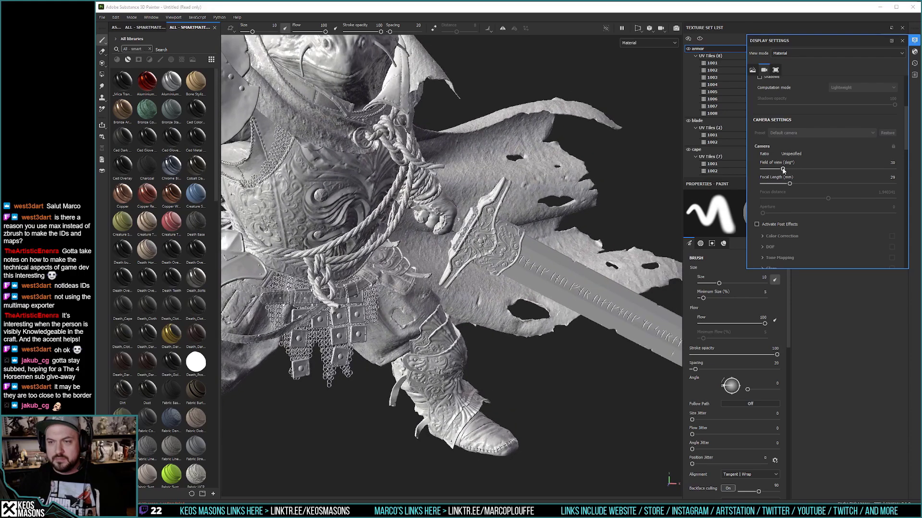
mouse_move(528, 240)
right_mouse_down("alt")
mouse_move(526, 259)
mouse_move(529, 241)
mouse_move(528, 252)
right_mouse_up("alt")
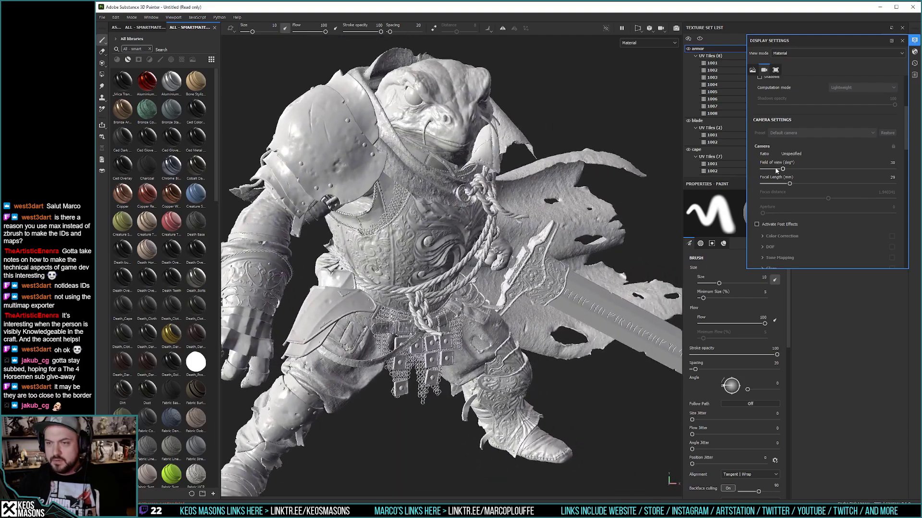
left_click_drag(783, 170, 797, 171)
right_click_drag(516, 376, 502, 192, "alt")
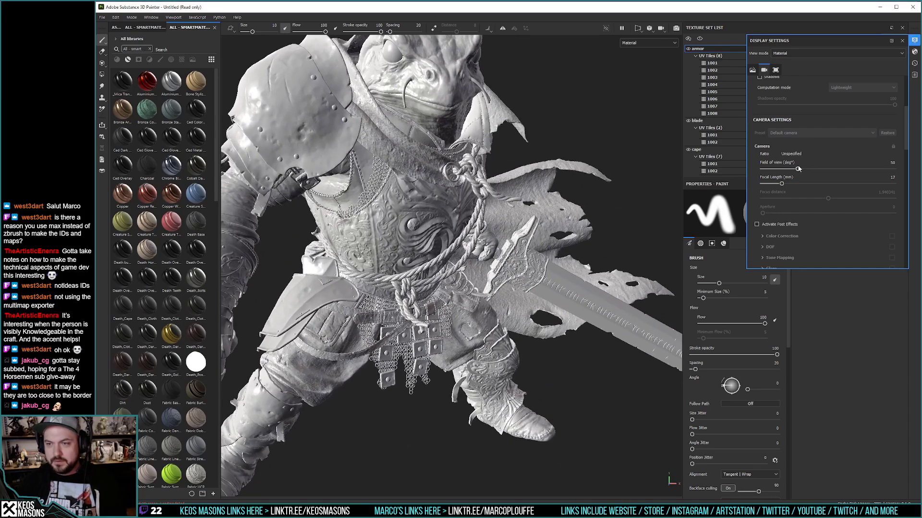
left_click_drag(798, 169, 784, 170)
middle_click_drag(461, 268, 453, 228, "alt")
left_click_drag(453, 228, 423, 207, "alt")
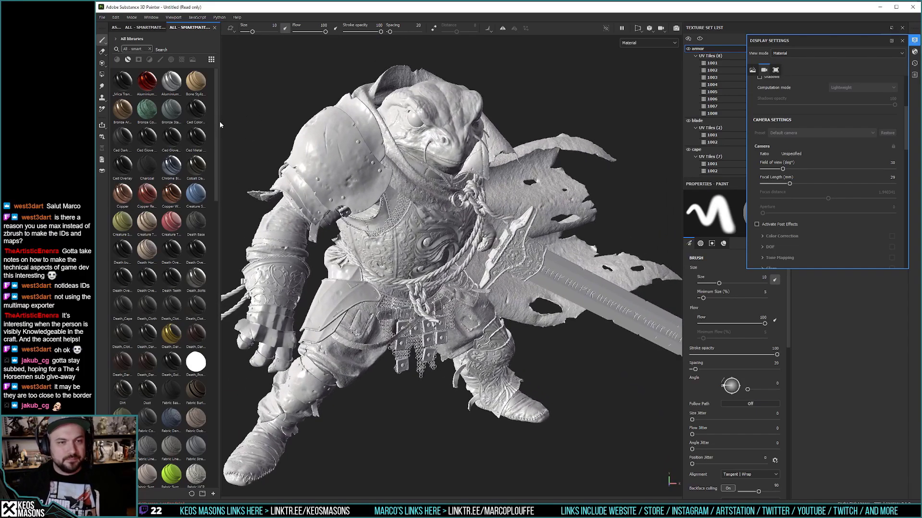
Step: Remove the smart-material filter from the shelf search so all assets show
left_click(151, 49)
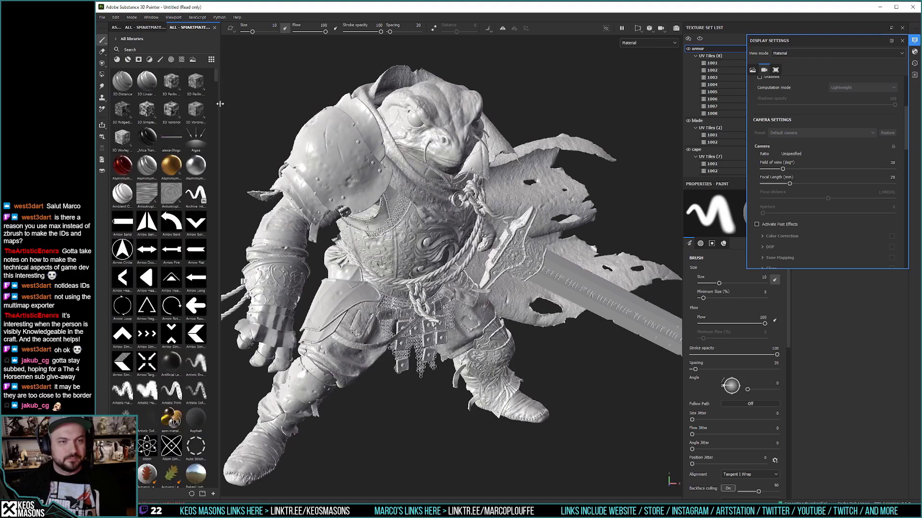
left_click_drag(220, 104, 217, 104)
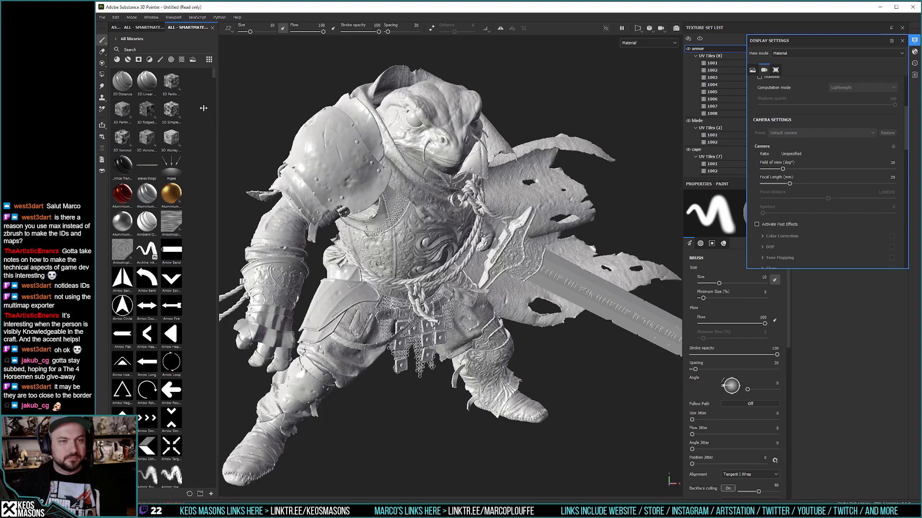
left_click_drag(214, 111, 219, 111)
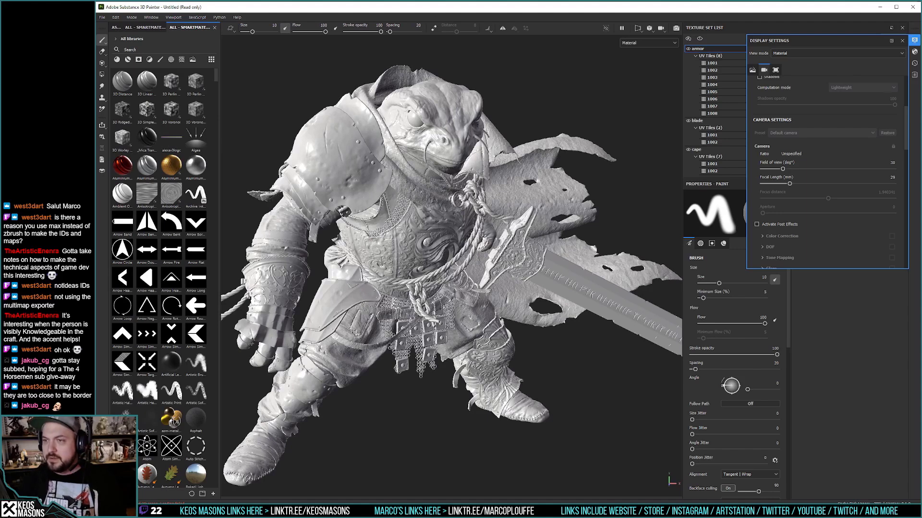
Step: Collapse the UV tile lists of all nine texture sets, armor through skin, and show armor's Texture Set Settings
left_click(915, 40)
left_click_drag(422, 248, 430, 248, "alt")
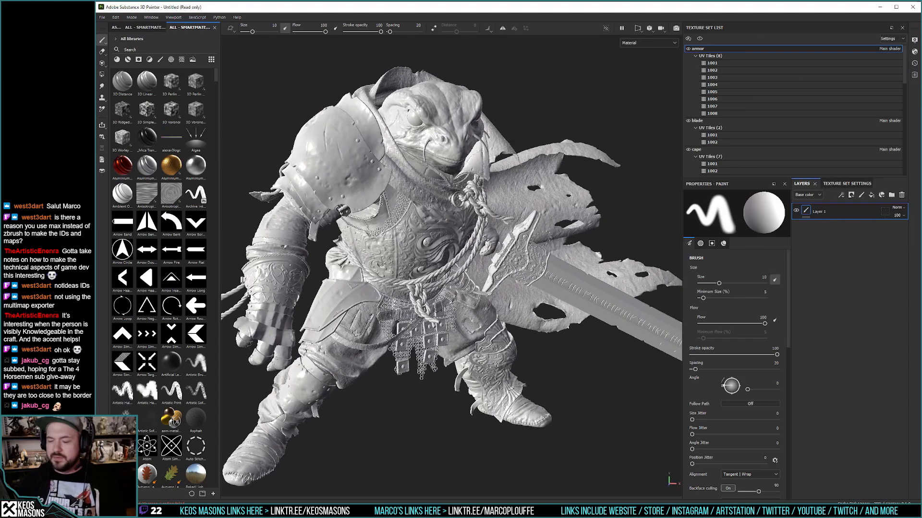
left_click(695, 56)
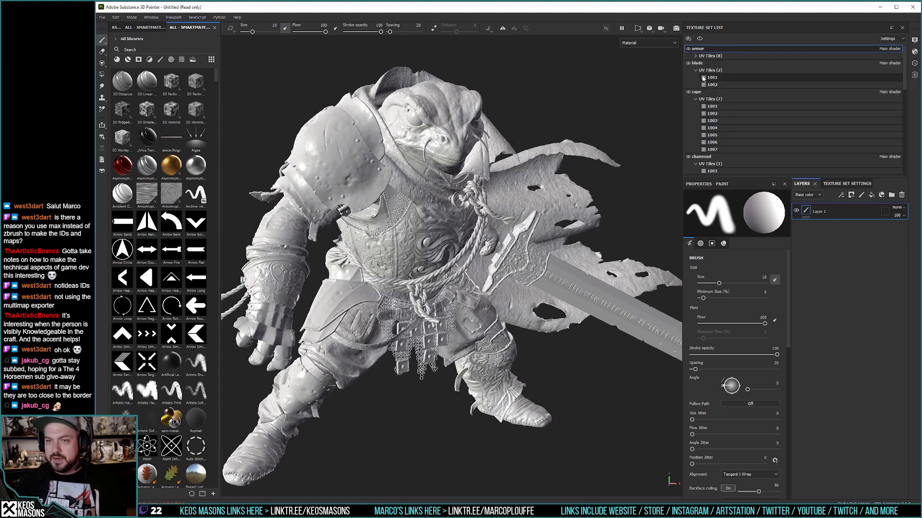
left_click(695, 70)
left_click(695, 84)
left_click(695, 99)
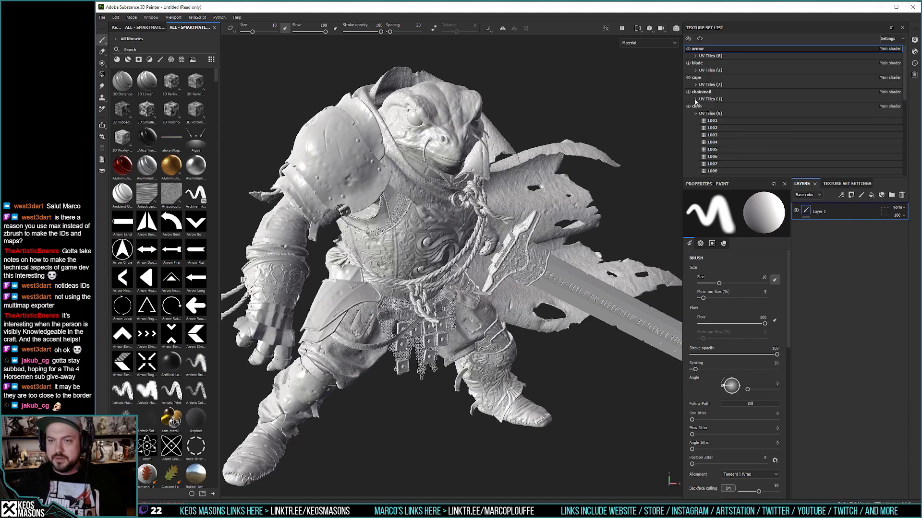
left_click(695, 113)
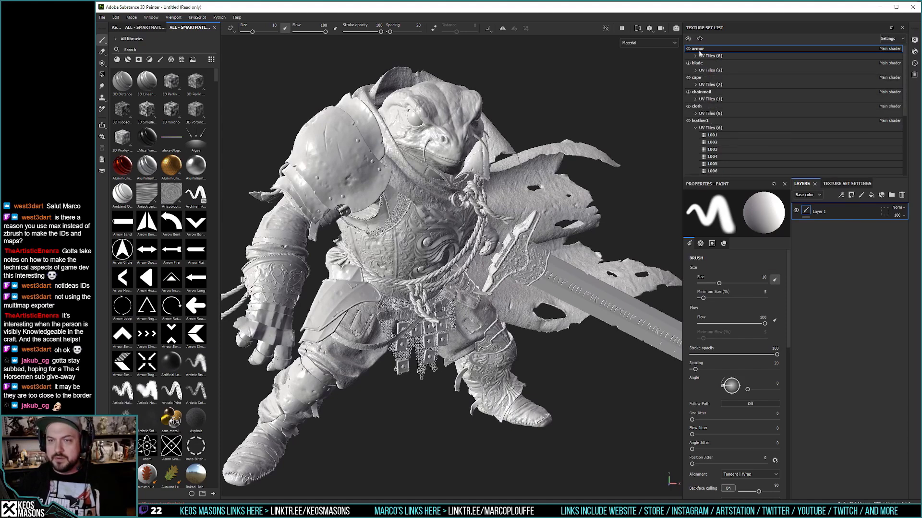
left_click(695, 128)
left_click(695, 142)
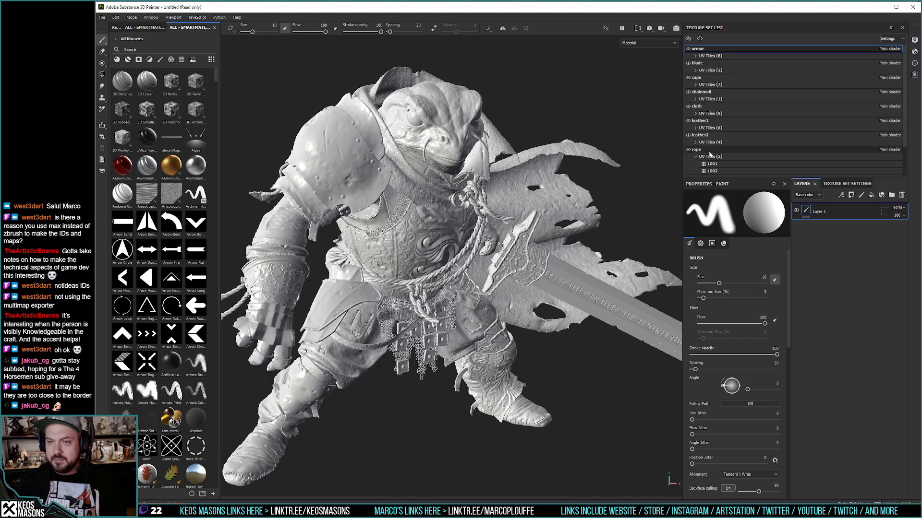
left_click(695, 157)
left_click(695, 171)
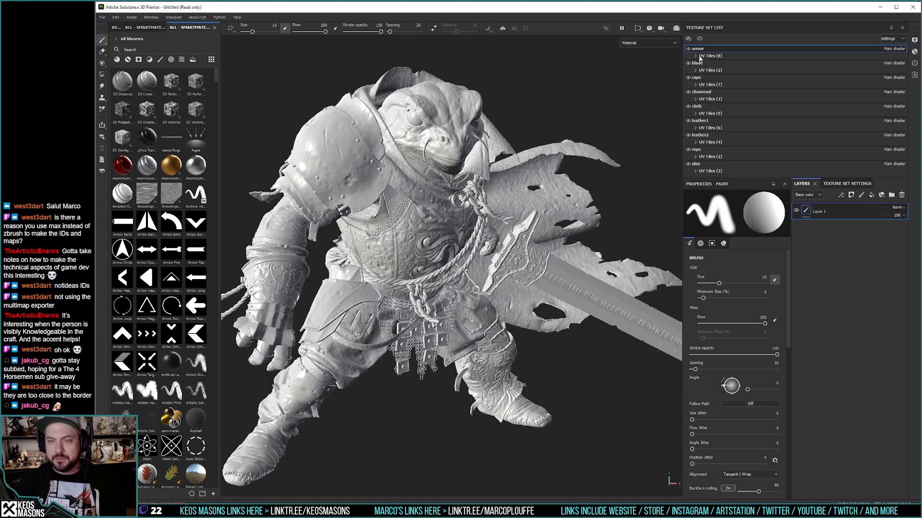
left_click(846, 184)
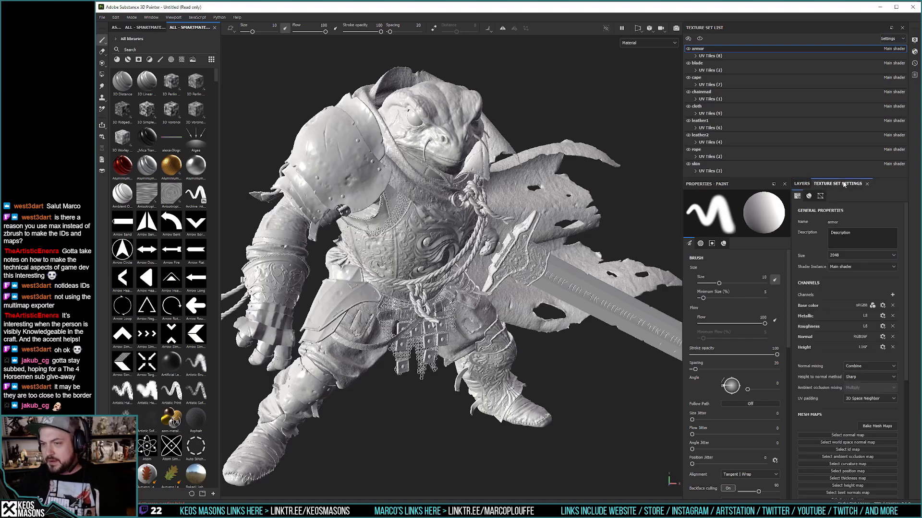
Step: Change the armor texture set's Size from 4096 to 2048
left_click(857, 256)
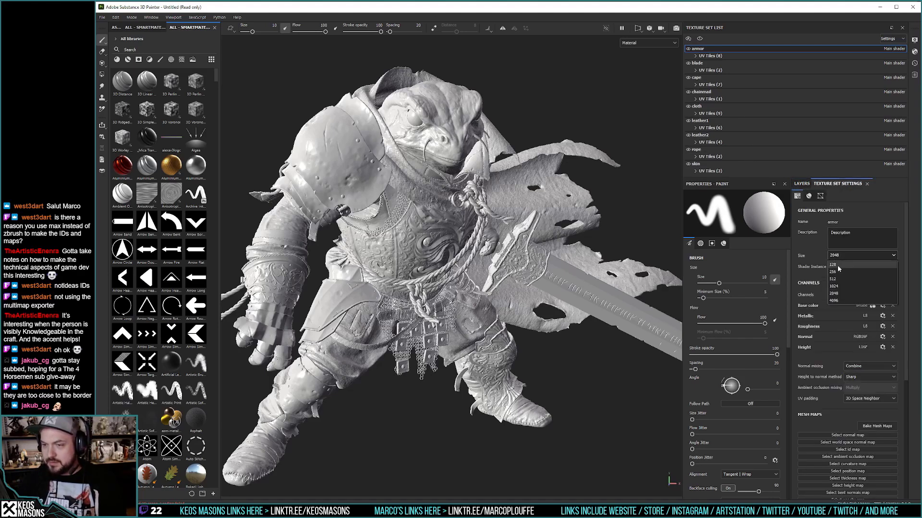
left_click(838, 301)
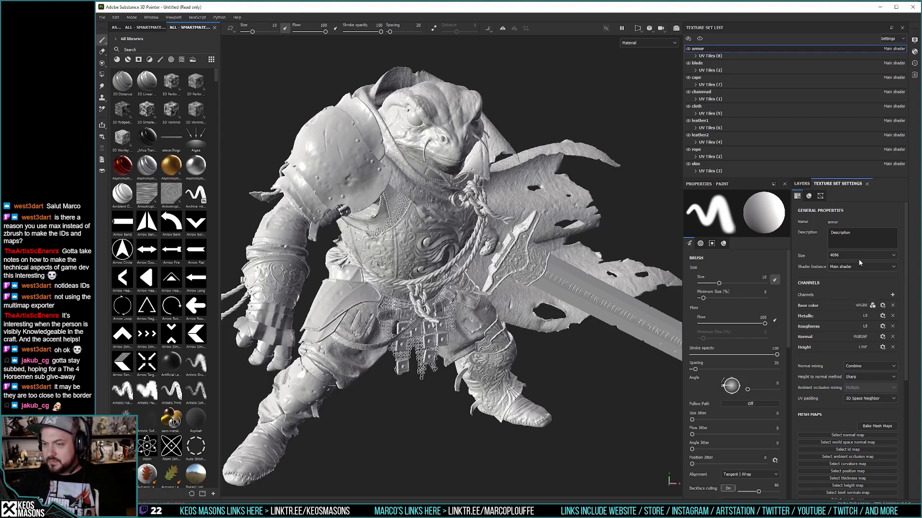
left_click(839, 255)
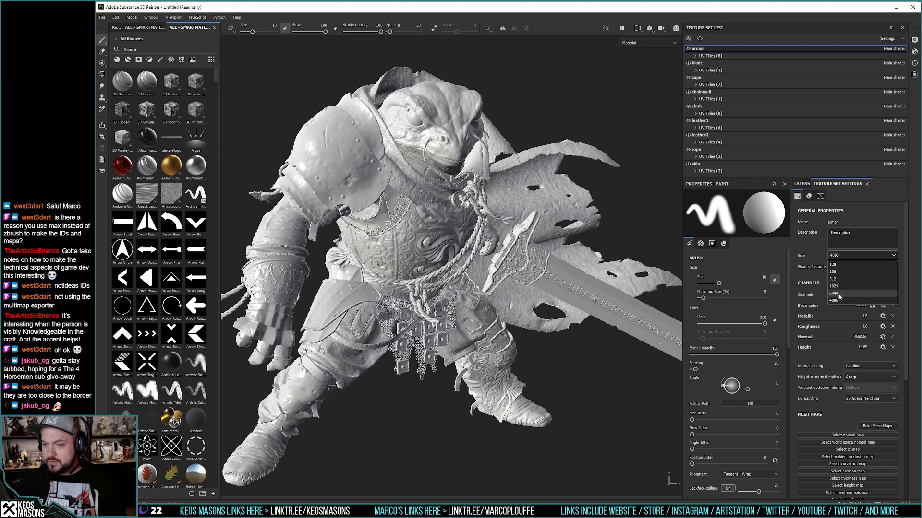
left_click(838, 294)
scroll(905, 288, "down", 2)
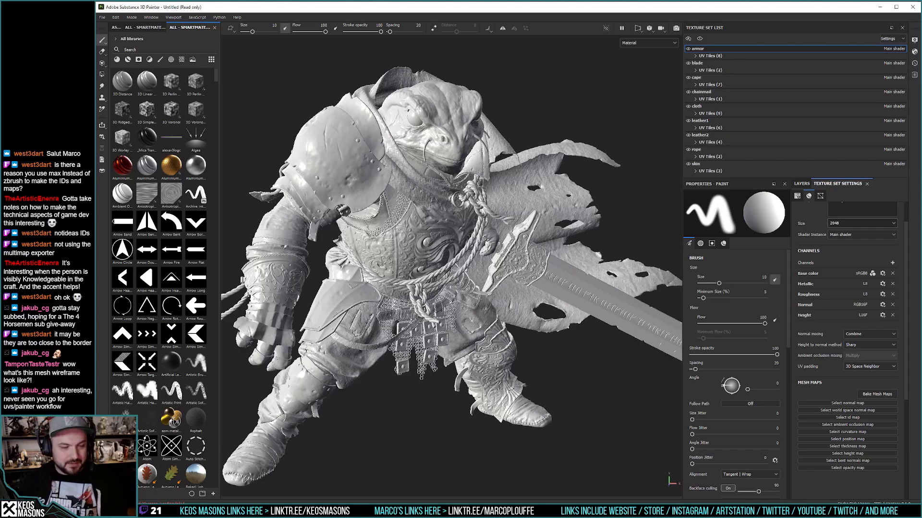
Step: Launch a new Substance 3D Painter instance from the taskbar and dismiss its welcome screen
right_click(170, 475)
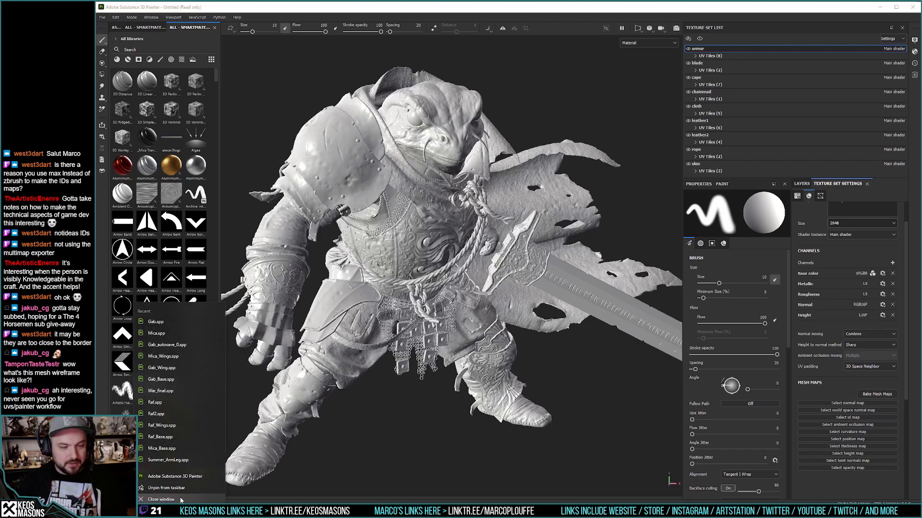
left_click(170, 475)
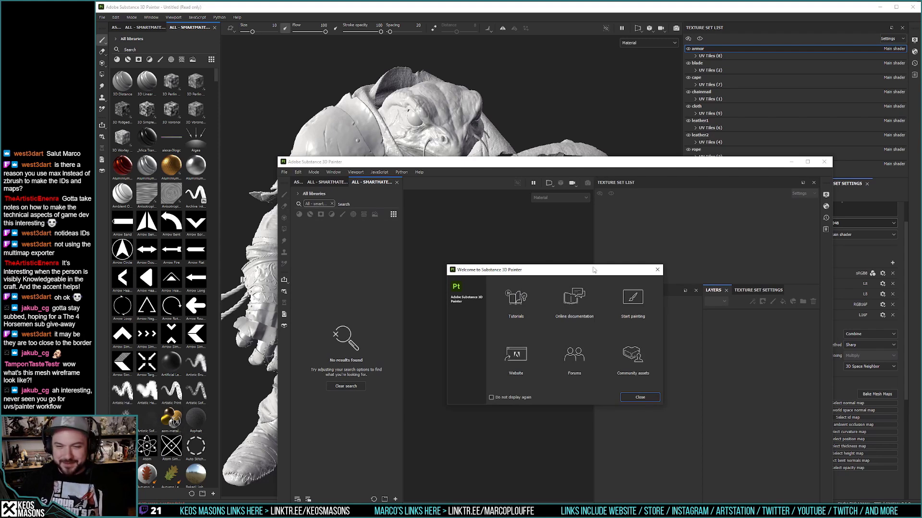
left_click(654, 270)
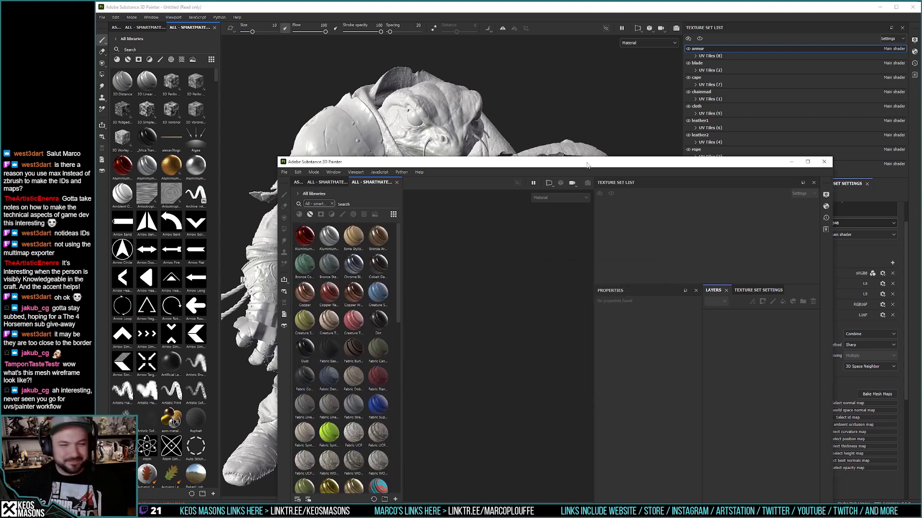
Step: Maximize the second Painter window and bring up the Open project dialog
left_click_drag(587, 165, 590, 145)
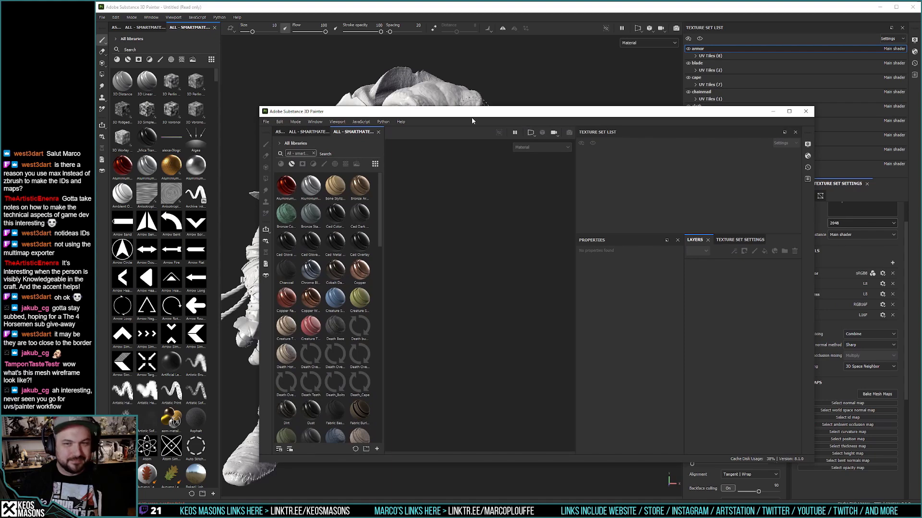
mouse_move(473, 115)
left_mouse_down()
mouse_move(265, 57)
mouse_move(310, 10)
left_mouse_up()
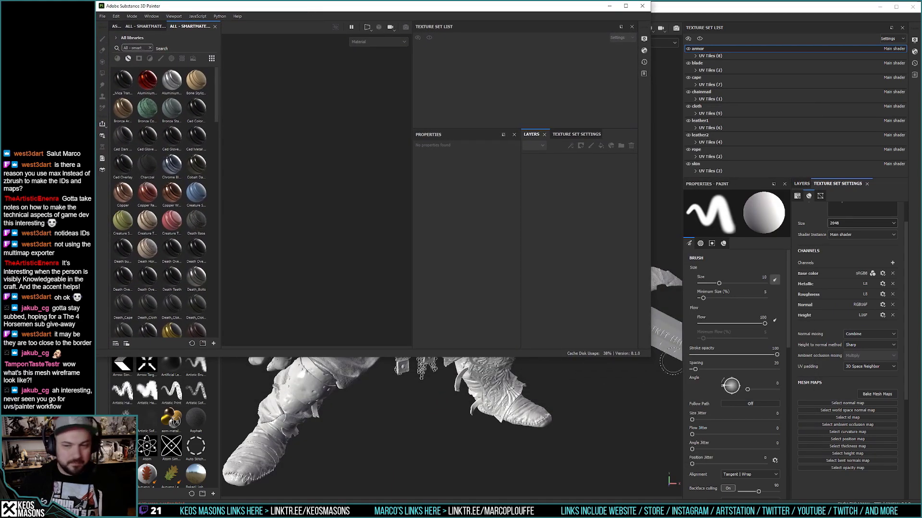
key("super+Up")
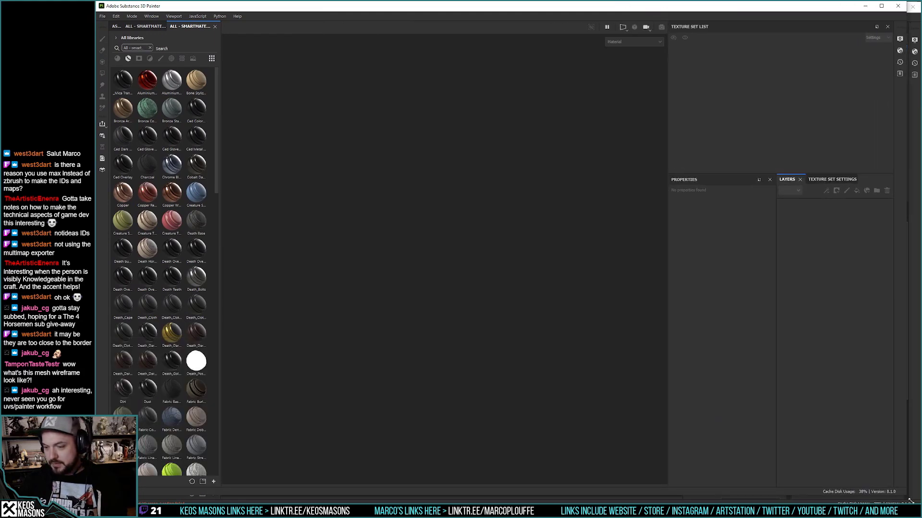
left_click(102, 16)
left_click(109, 34)
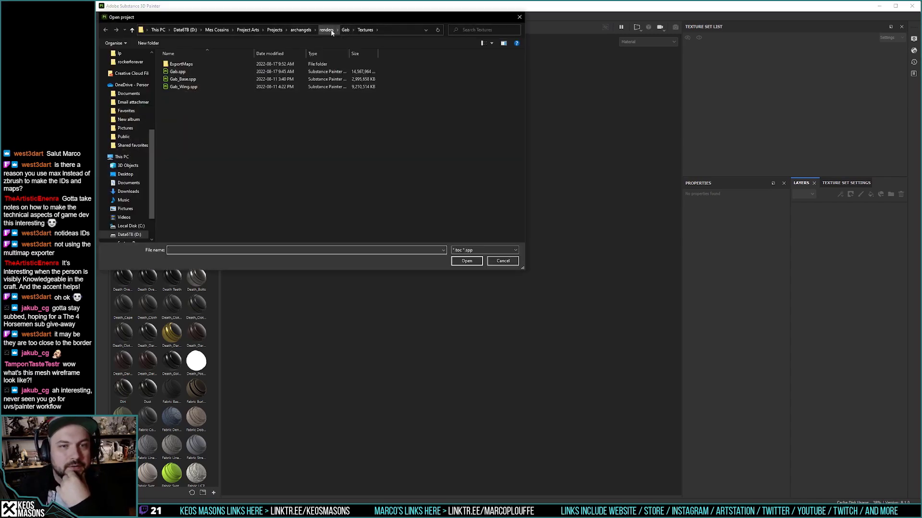
Step: Open the Death_final project from Projects > harbingers > renders new ced > Death > Texture, then switch to 3ds Max
left_click(293, 31)
left_click(275, 29)
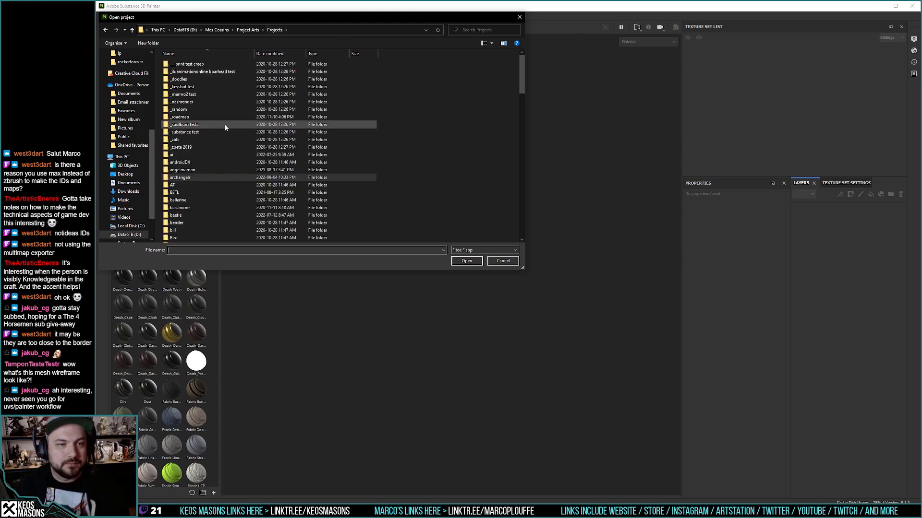
scroll(225, 126, "down", 5)
double_click(250, 135)
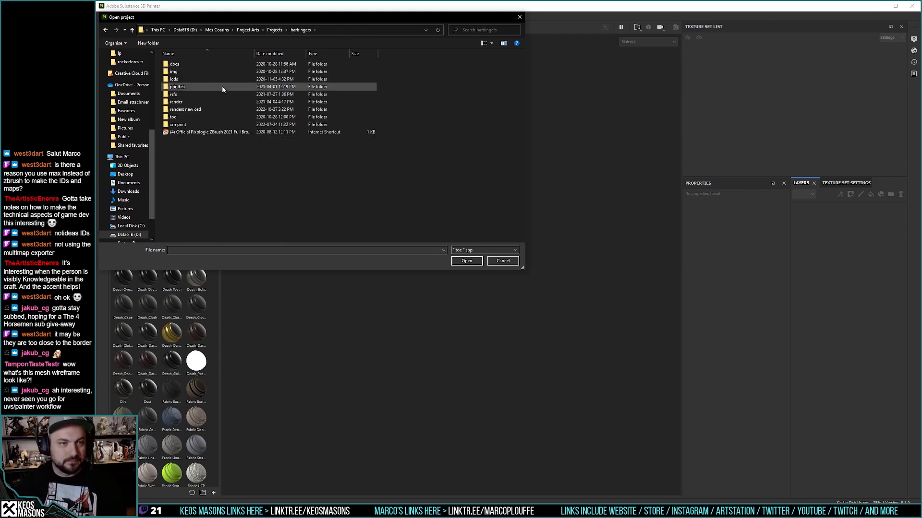
double_click(184, 109)
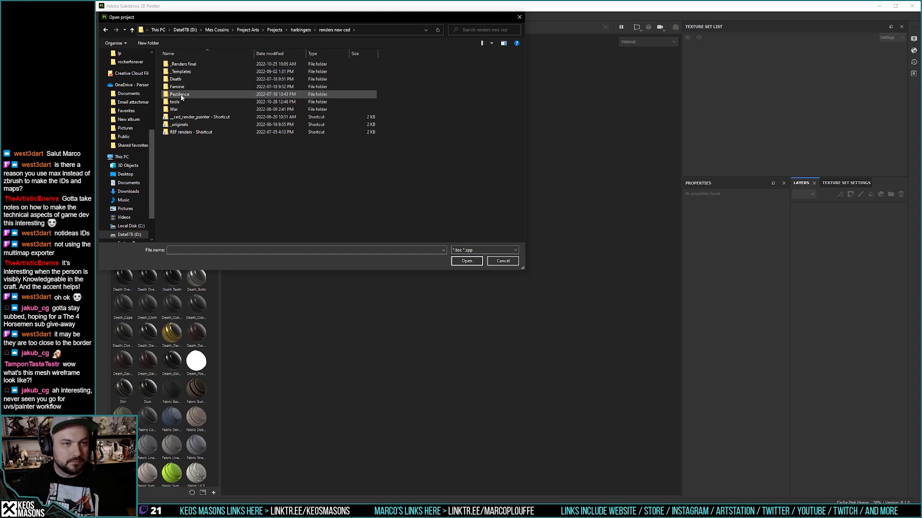
double_click(178, 80)
double_click(178, 80)
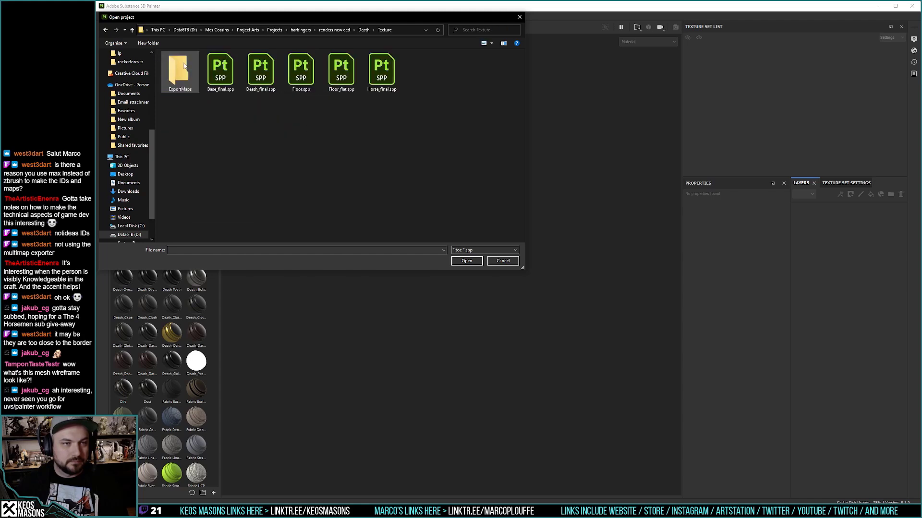
left_click(220, 76)
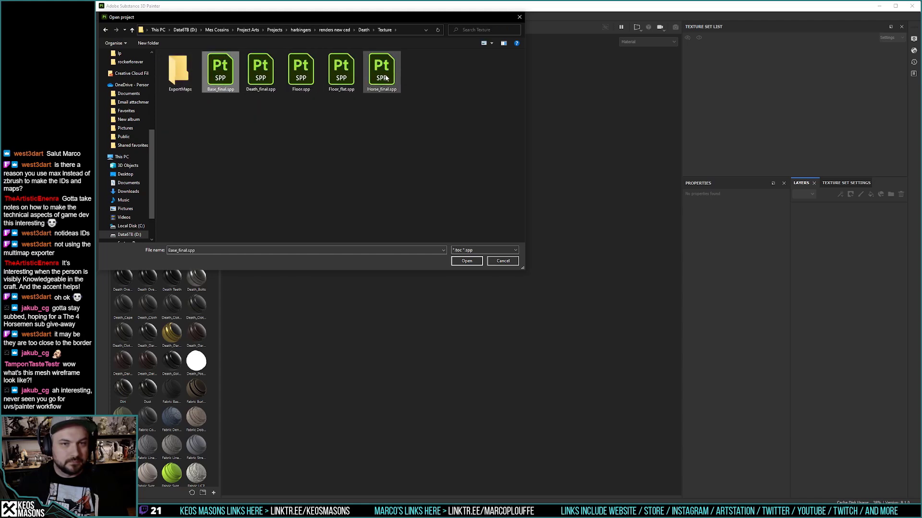
left_click(478, 262)
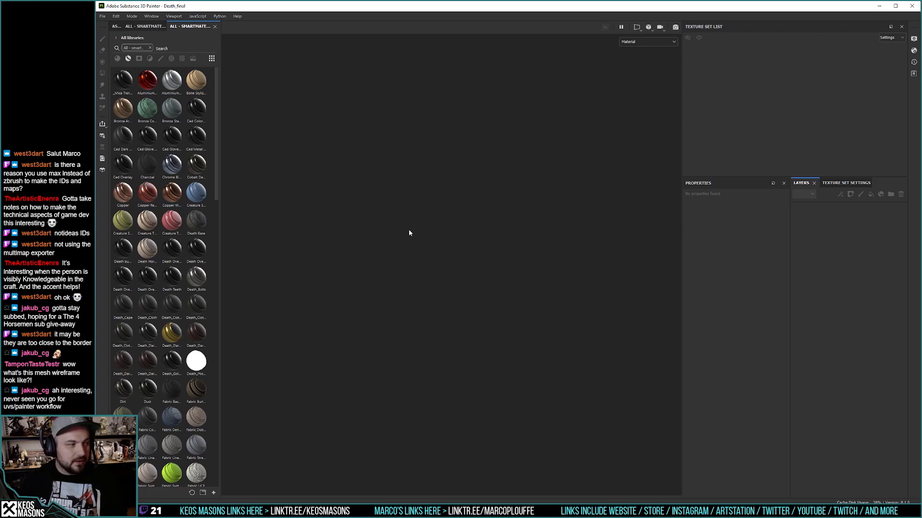
key("alt+Tab")
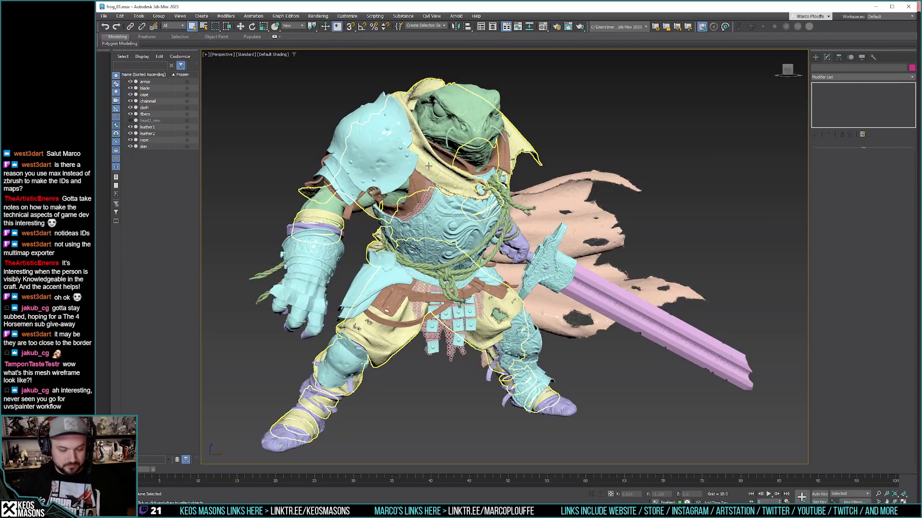
Step: Turn on Edged Faces, select the skin object, and inspect the frog's mesh density from several angles
key("F4")
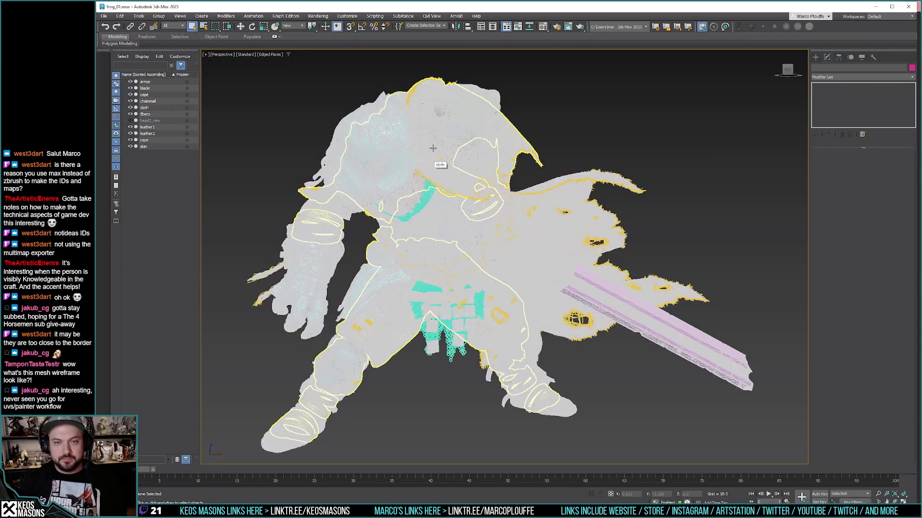
scroll(492, 256, "up", 10)
middle_click_drag(513, 259, 493, 265)
scroll(485, 241, "down", 4)
middle_click_drag(476, 226, 475, 212)
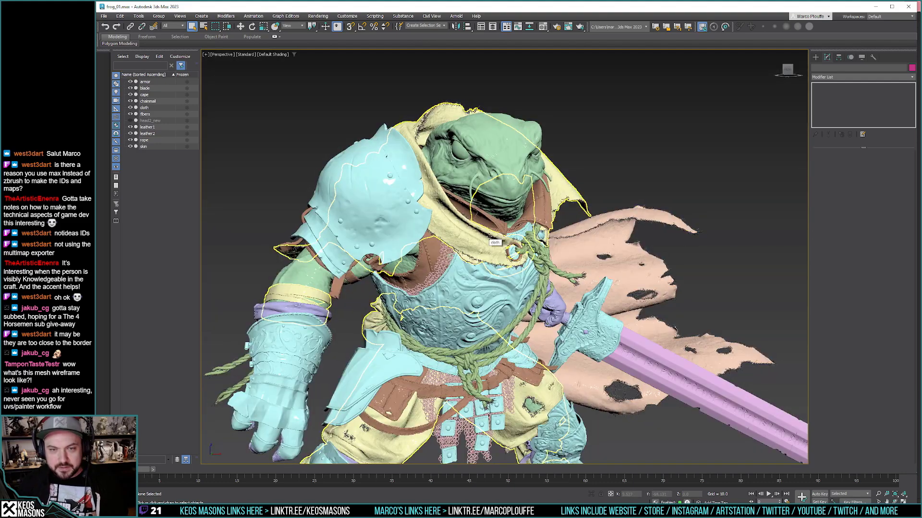
left_click(488, 184)
scroll(489, 184, "up", 5)
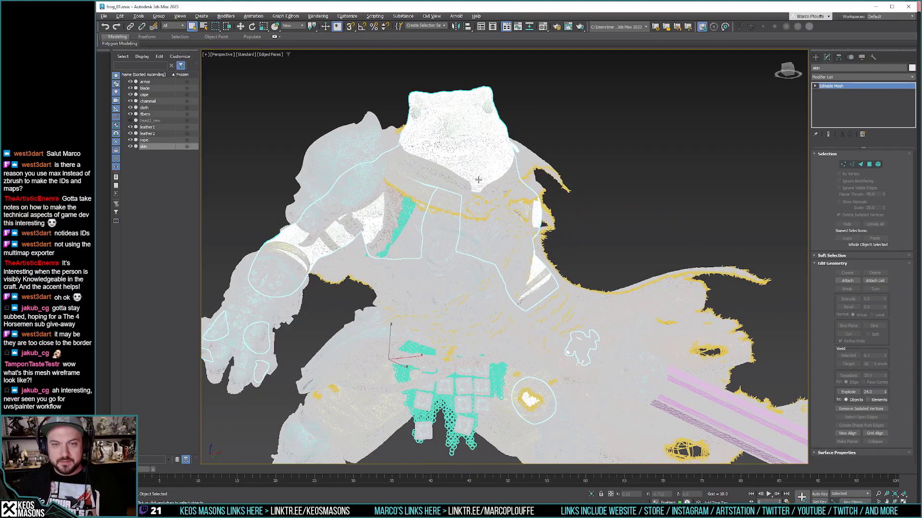
middle_click_drag(391, 368, 426, 448, "alt")
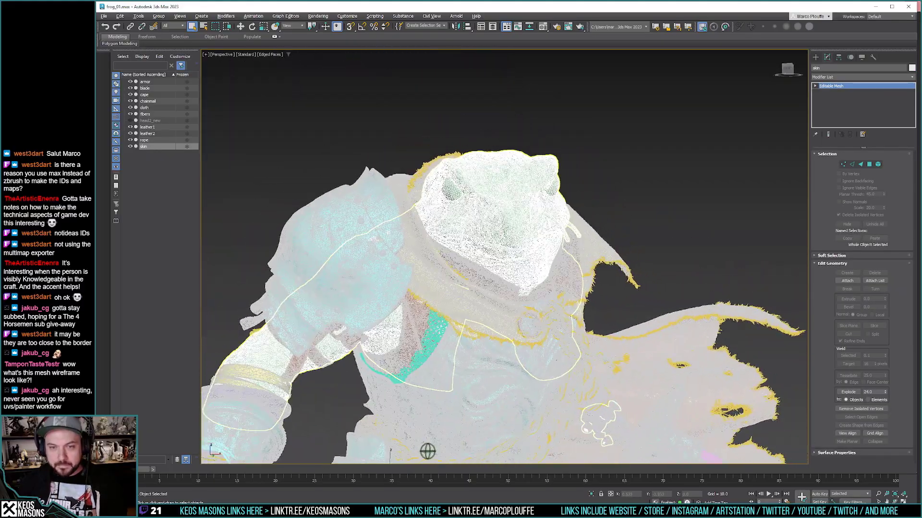
key("f")
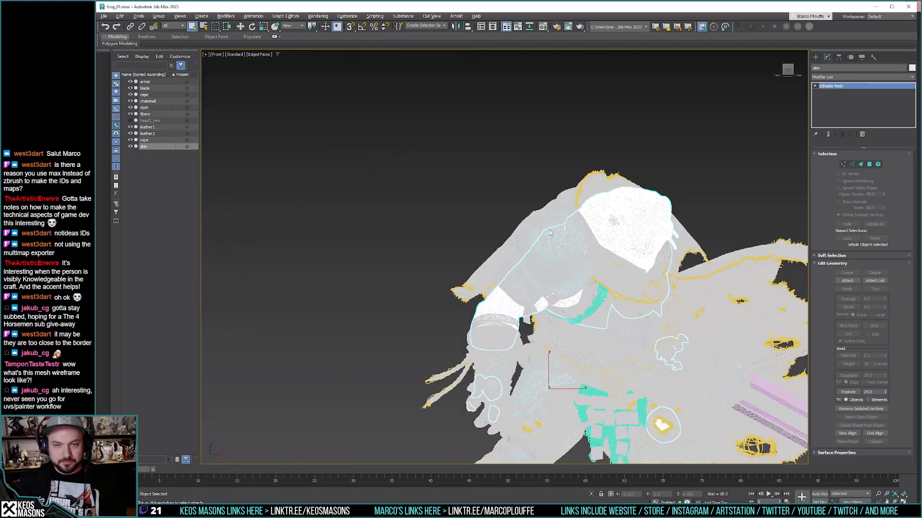
scroll(513, 242, "up", 8)
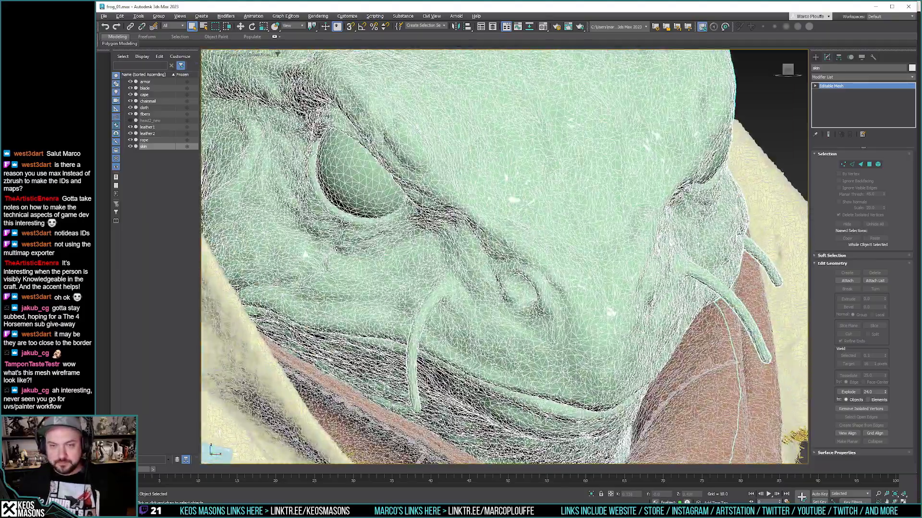
scroll(521, 249, "down", 10)
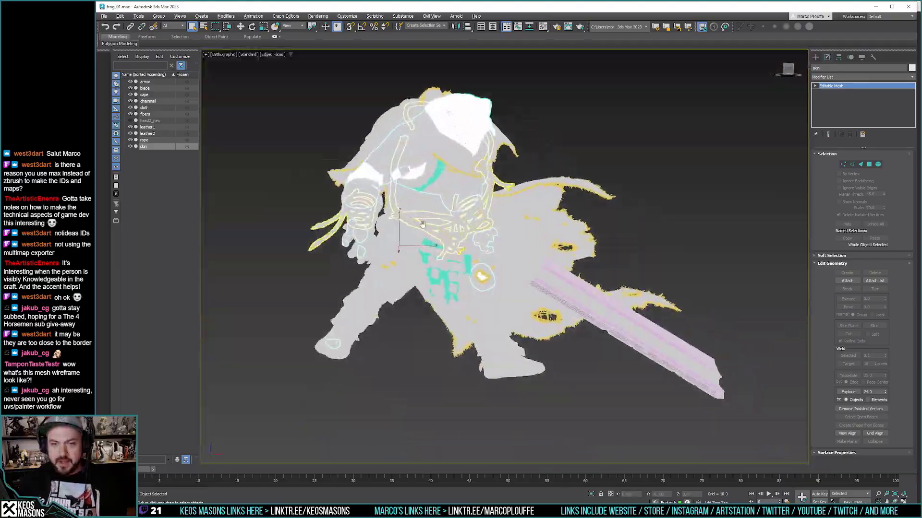
middle_click_drag(422, 224, 418, 267, "alt")
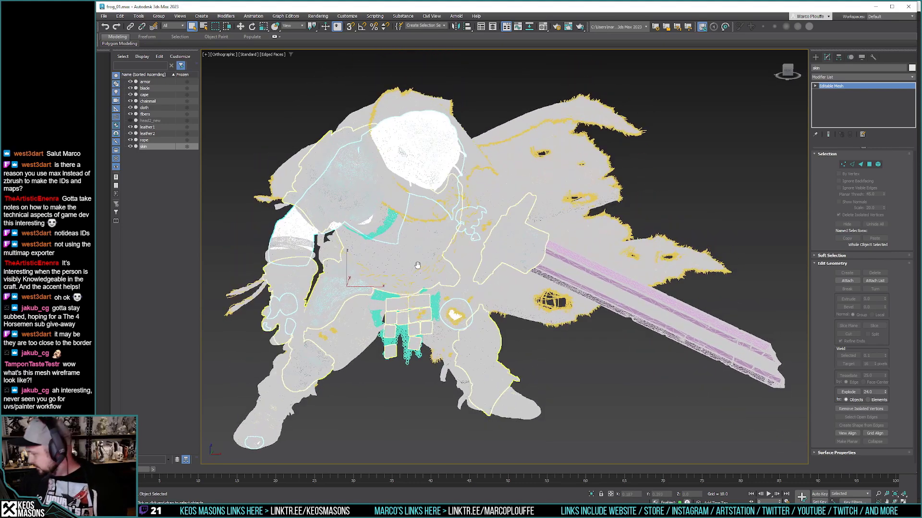
middle_click_drag(418, 263, 427, 272, "alt")
Step: Turn off Edged Faces, return to perspective view, and bring the frog project in Painter forward
key("F4")
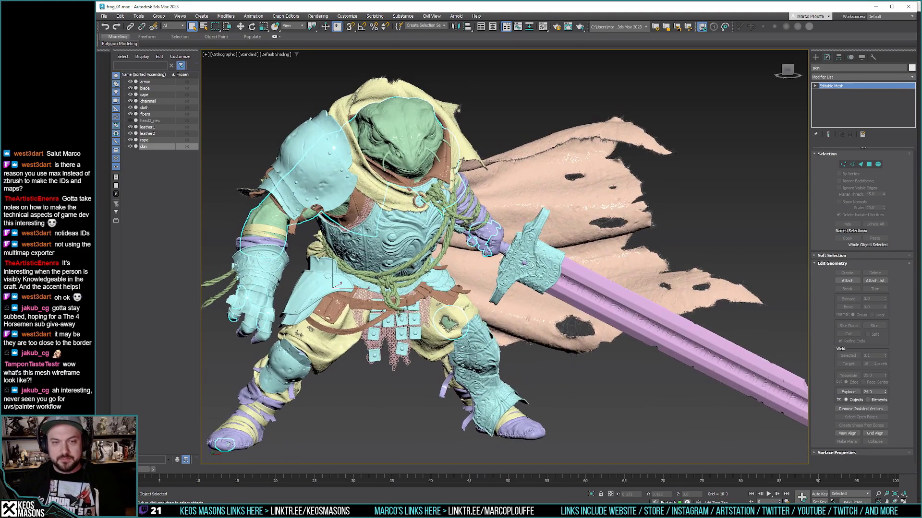
key("p")
scroll(427, 272, "up", 3)
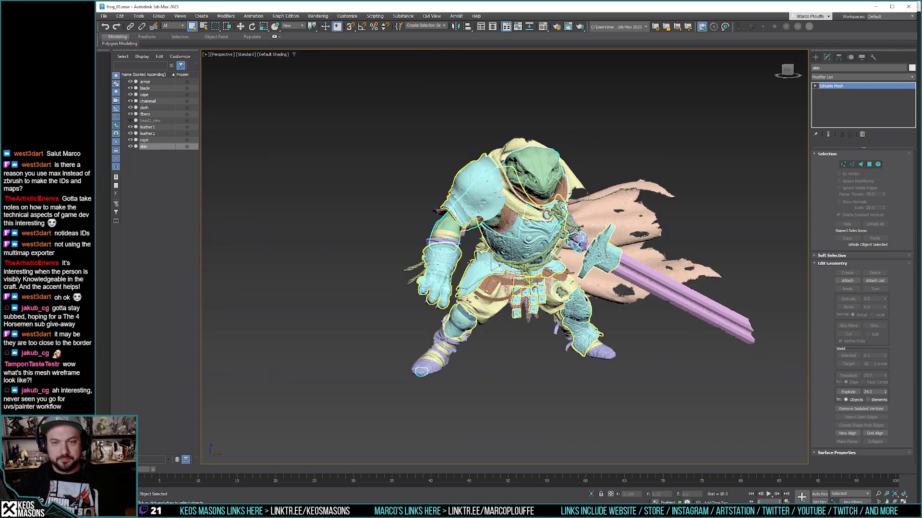
scroll(489, 269, "up", 3)
middle_click_drag(488, 268, 439, 170, "alt")
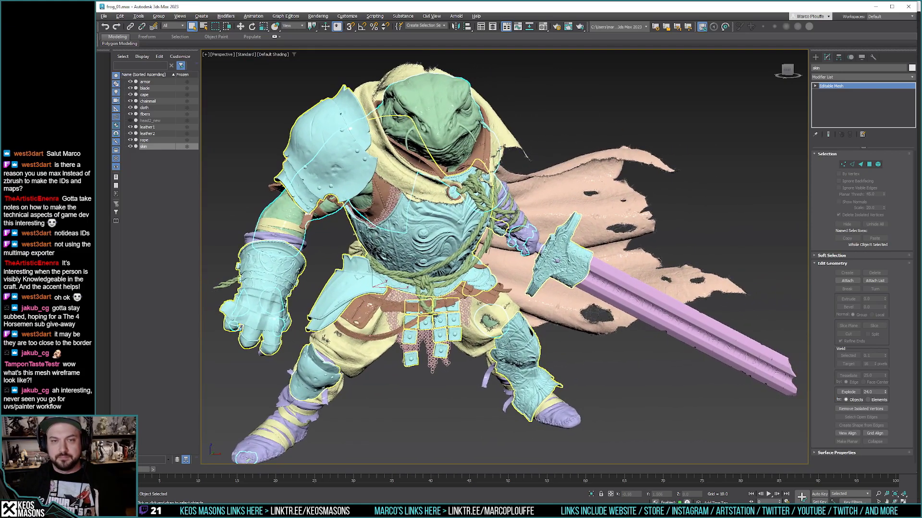
key("alt+Tab")
left_click(482, 257)
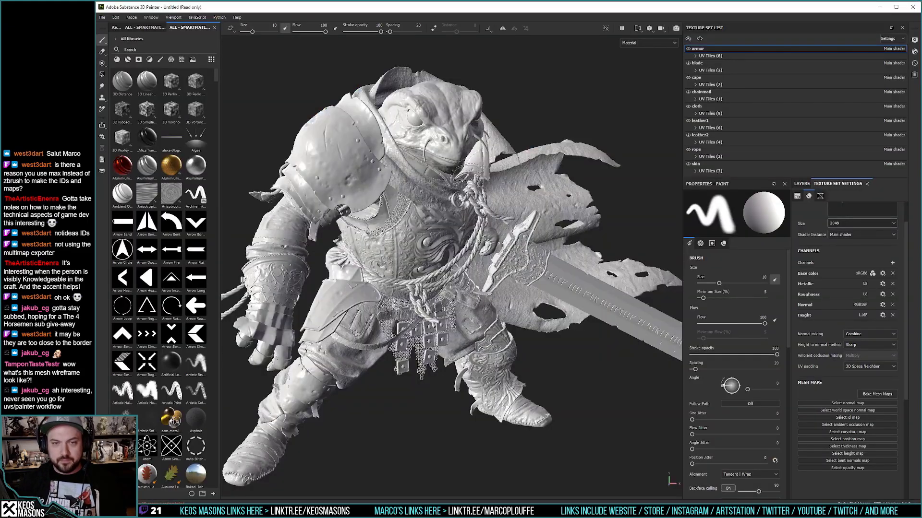
Step: Return to the Death project and collapse the armL, armR, cape, cloth_bottom, cloth_upper and head1 tile groups
key("alt+Tab")
left_click(493, 259)
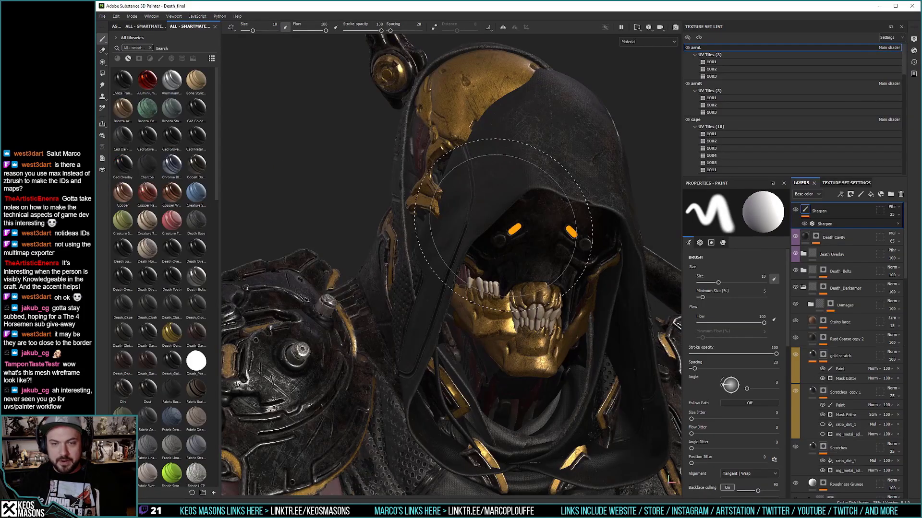
left_click(694, 54)
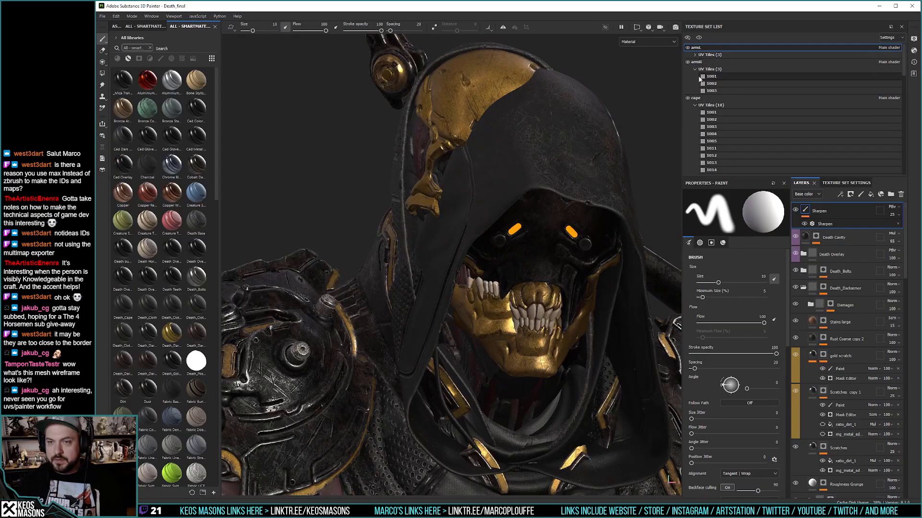
left_click(695, 69)
left_click(695, 83)
left_click(695, 98)
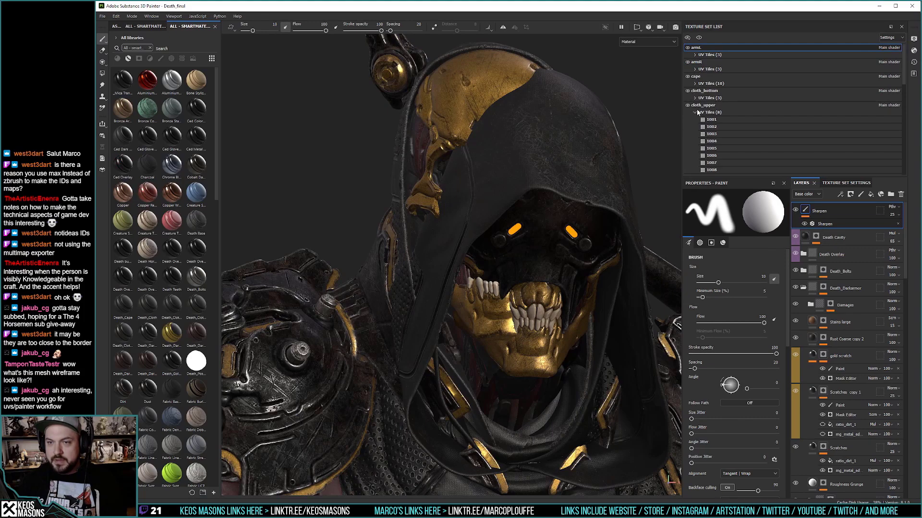
left_click(695, 112)
left_click(695, 127)
Step: Hide head1 to reveal the gold skull and orbit to view it from the side
left_click(687, 119)
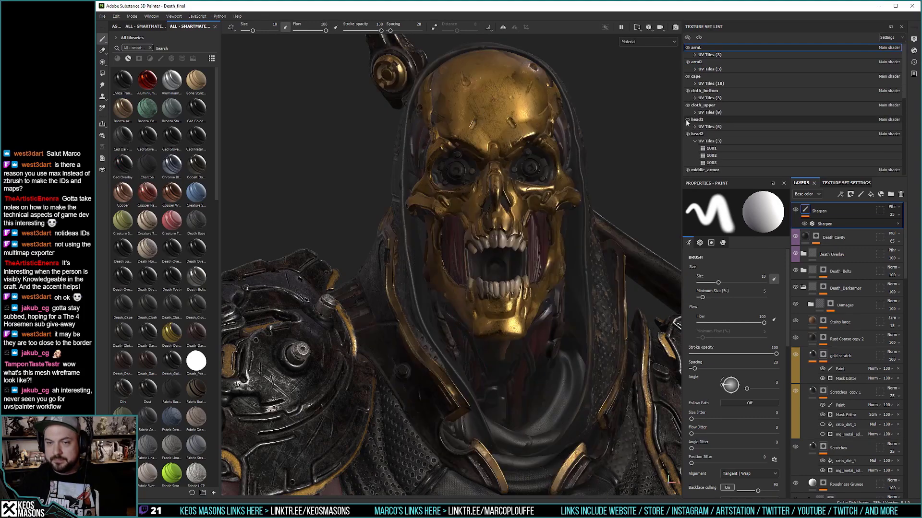
mouse_move(459, 198)
left_mouse_down("alt")
mouse_move(499, 194)
mouse_move(535, 257)
mouse_move(499, 238)
mouse_move(602, 242)
mouse_move(473, 224)
mouse_move(484, 228)
left_mouse_up("alt")
scroll(501, 194, "up", 2)
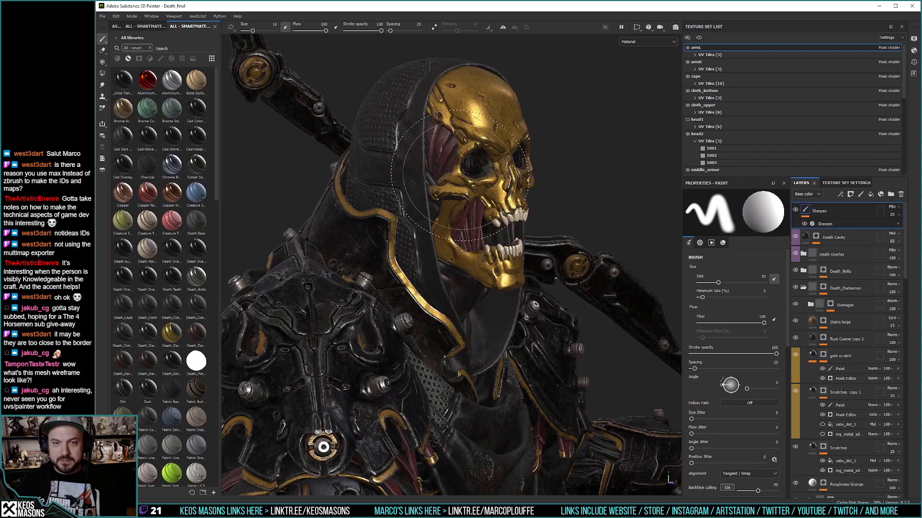
left_click_drag(501, 248, 470, 139, "alt")
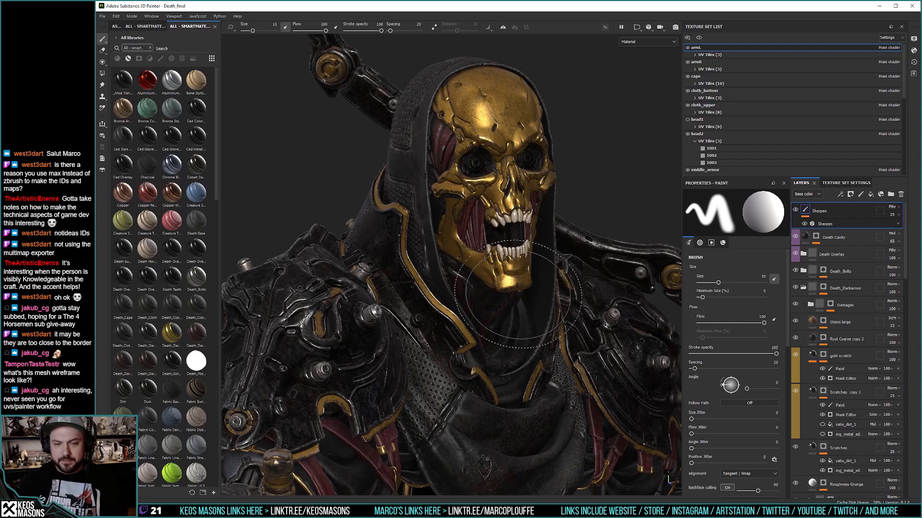
left_click_drag(512, 233, 450, 222, "alt")
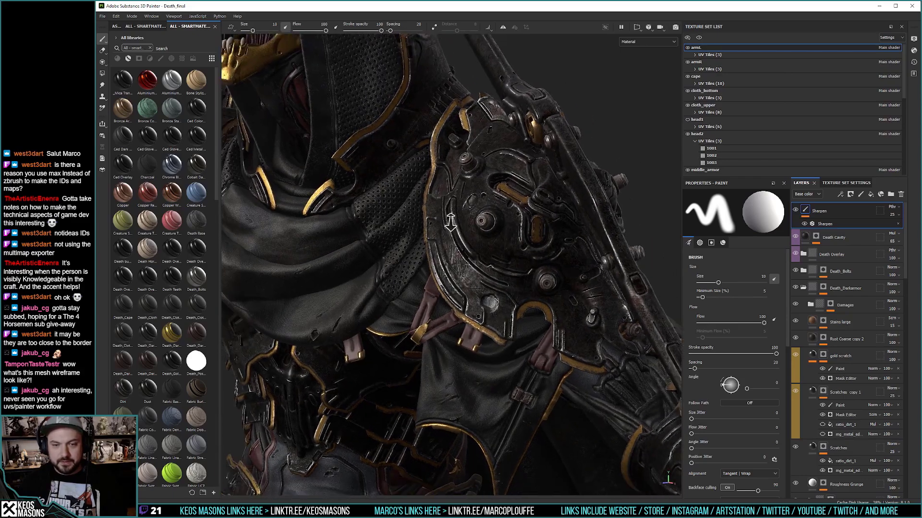
right_click_drag(450, 221, 461, 391, "alt")
mouse_move(465, 288)
left_mouse_down("alt")
mouse_move(469, 206)
mouse_move(550, 212)
mouse_move(333, 91)
left_mouse_up("alt")
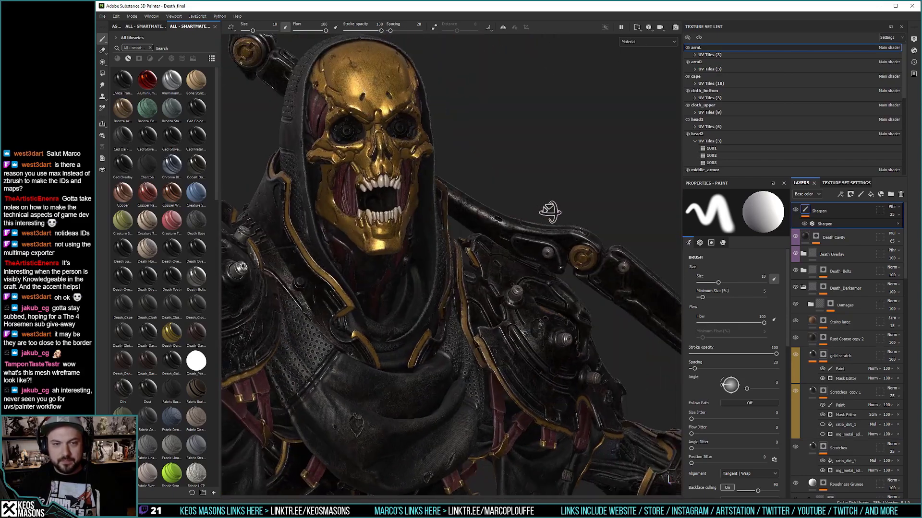
right_click_drag(463, 229, 463, 230, "alt")
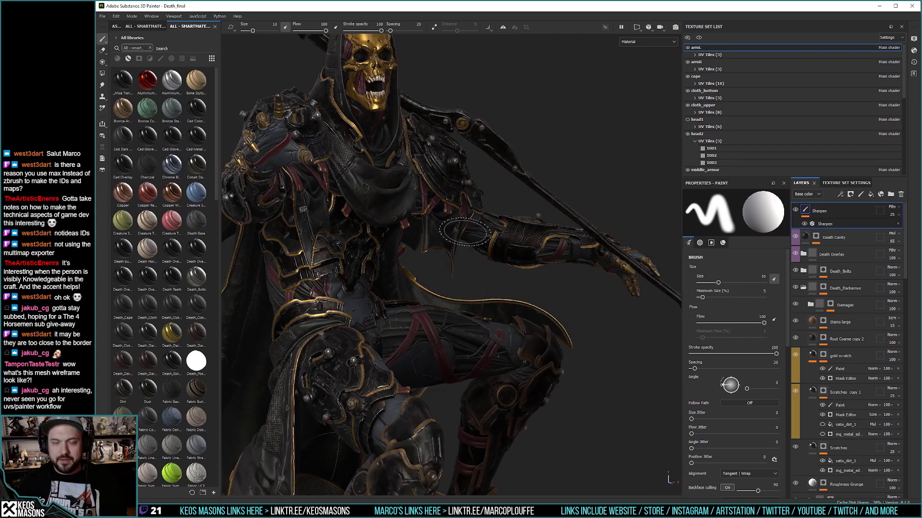
mouse_move(465, 232)
left_mouse_down("alt")
mouse_move(346, 201)
mouse_move(406, 204)
left_mouse_up("alt")
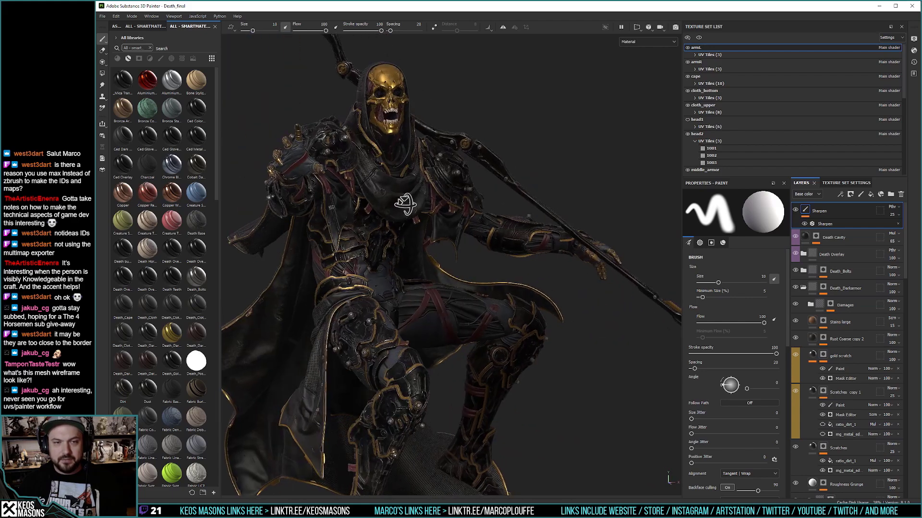
scroll(425, 287, "up", 3)
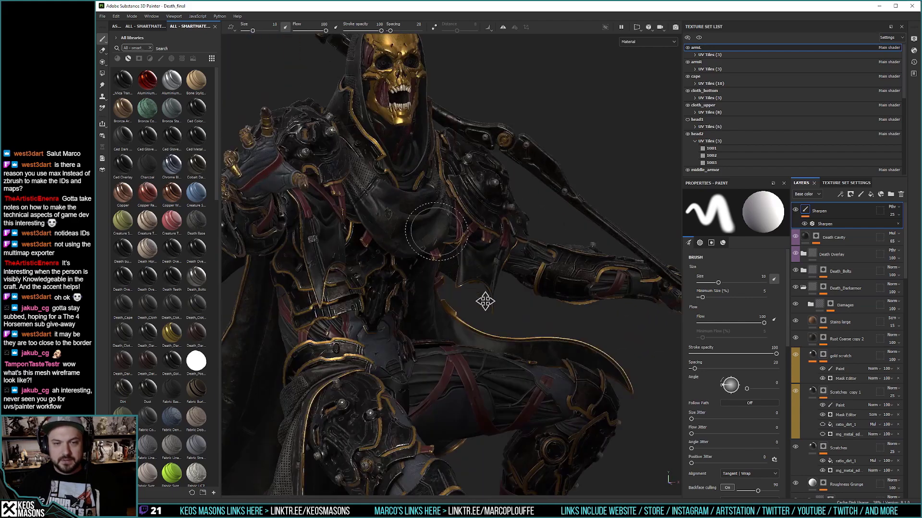
mouse_move(485, 301)
left_mouse_down("alt")
mouse_move(481, 279)
mouse_move(456, 255)
left_mouse_up("alt")
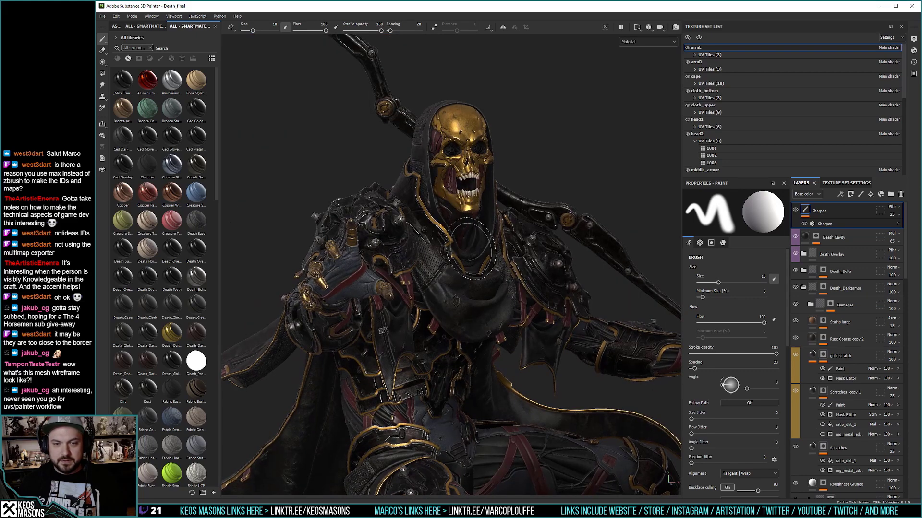
mouse_move(427, 235)
right_mouse_down("alt")
mouse_move(461, 343)
mouse_move(242, 336)
right_mouse_up("alt")
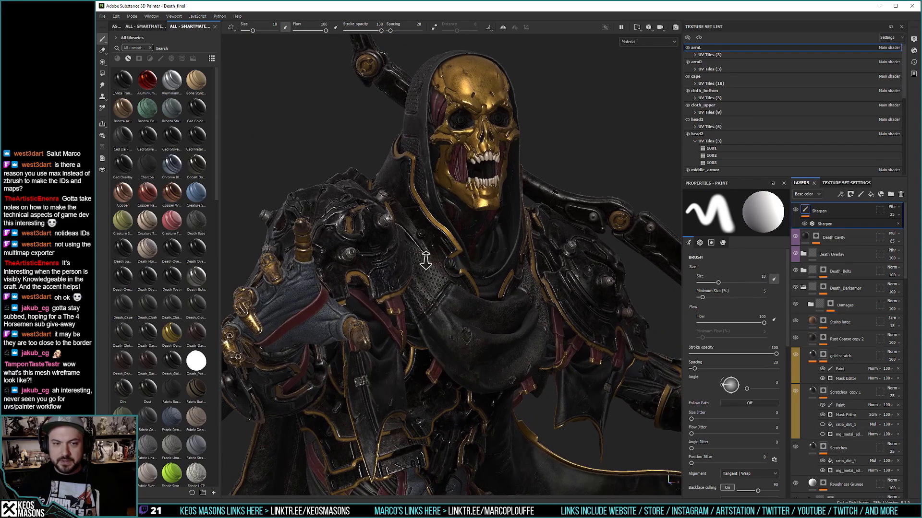
mouse_move(343, 257)
left_mouse_down("alt")
mouse_move(326, 248)
mouse_move(377, 250)
left_mouse_up("alt")
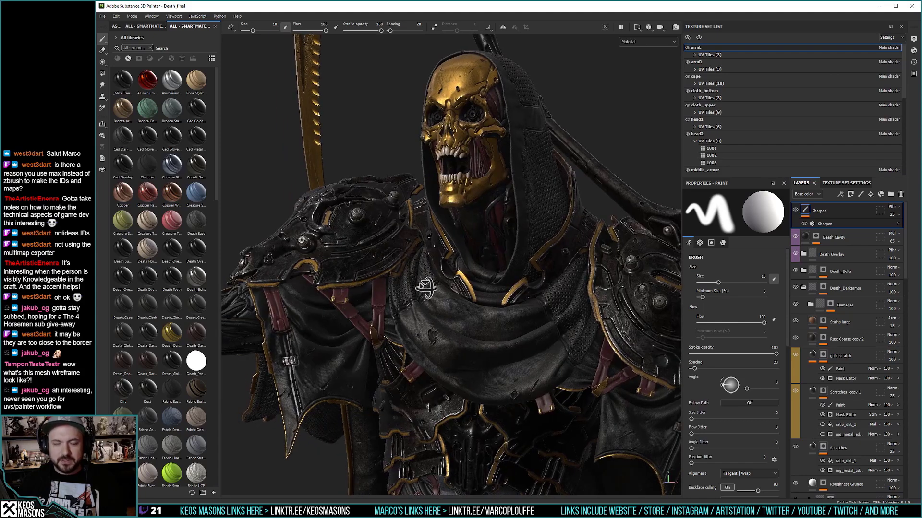
left_click_drag(425, 283, 495, 267, "alt")
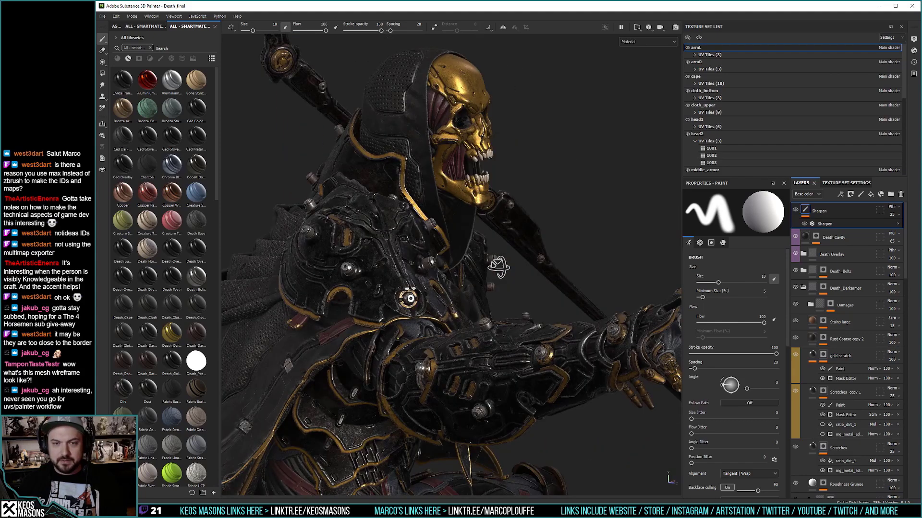
left_click_drag(440, 265, 397, 259, "alt")
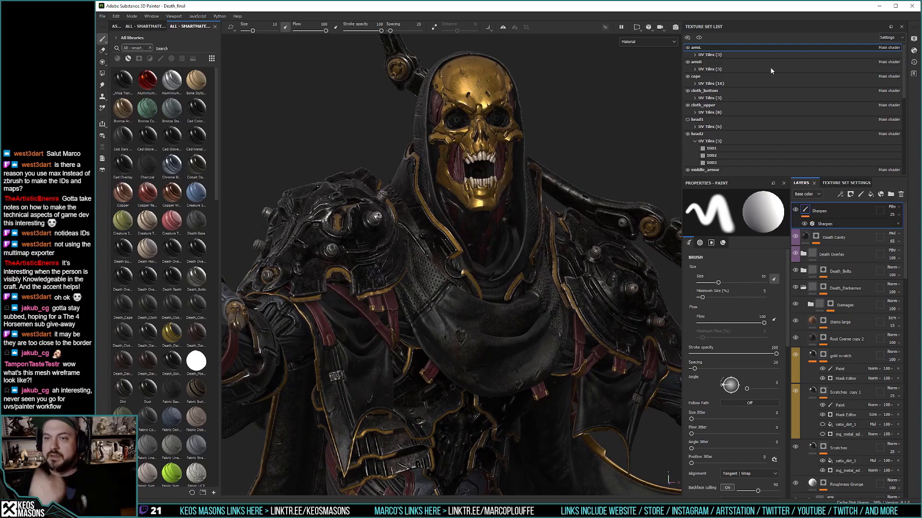
left_click(846, 183)
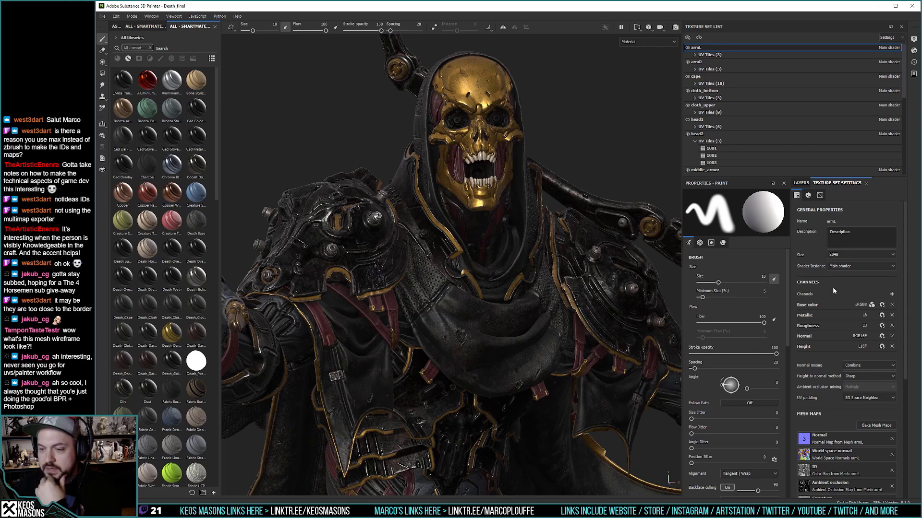
Step: Review armL's Bake Mesh Maps parameters and close the Baking dialog without baking
scroll(832, 287, "down", 4)
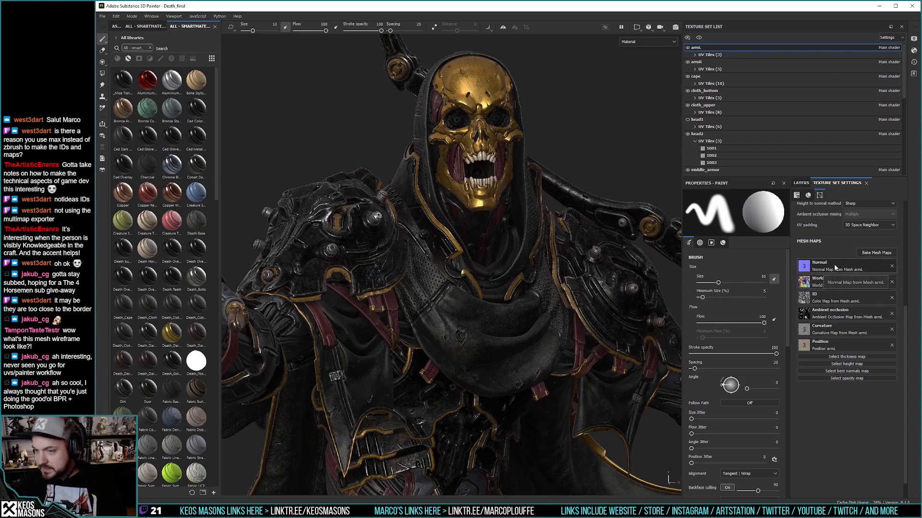
left_click(868, 253)
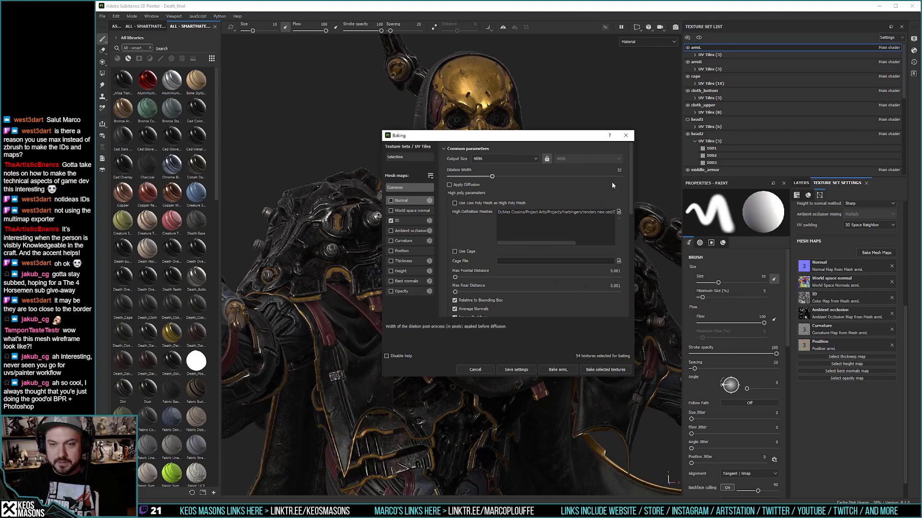
scroll(629, 243, "down", 2)
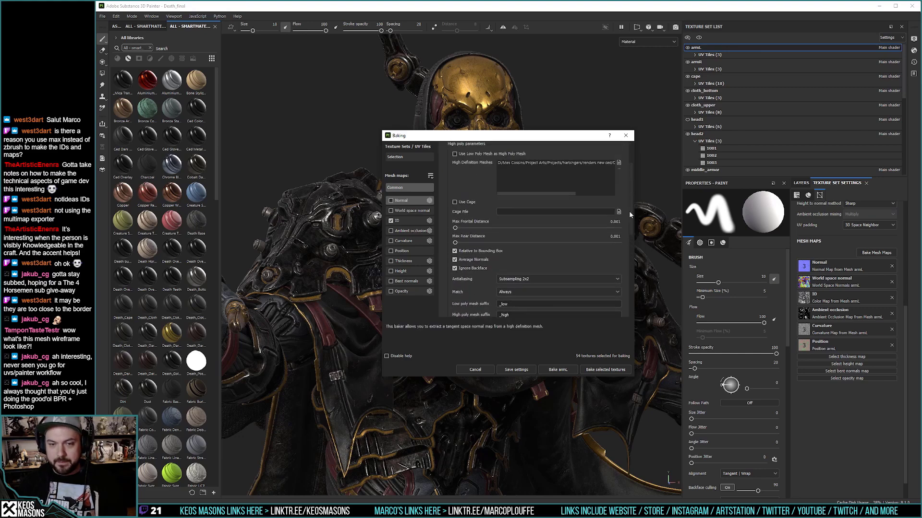
scroll(629, 211, "up", 2)
left_click(627, 136)
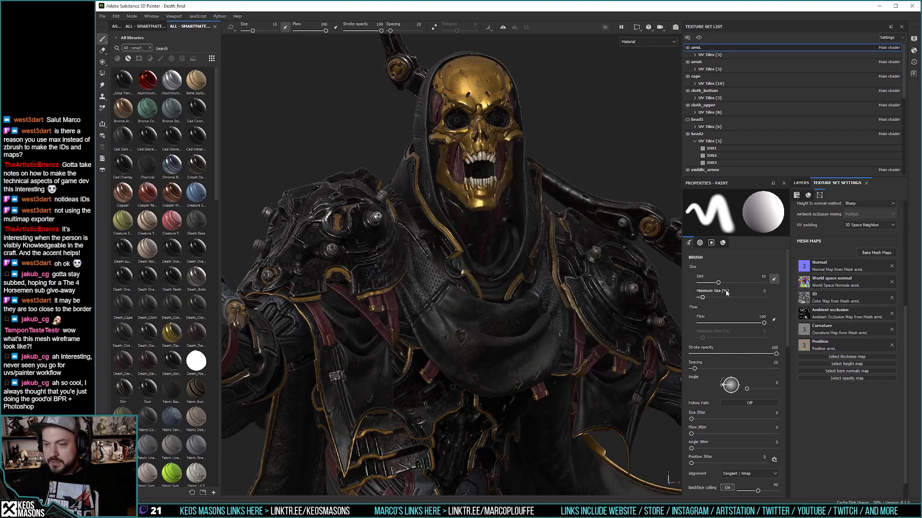
mouse_move(490, 214)
left_mouse_down("alt")
mouse_move(480, 240)
mouse_move(490, 253)
mouse_move(472, 300)
mouse_move(480, 259)
mouse_move(367, 151)
mouse_move(425, 204)
mouse_move(465, 319)
mouse_move(397, 287)
left_mouse_up("alt")
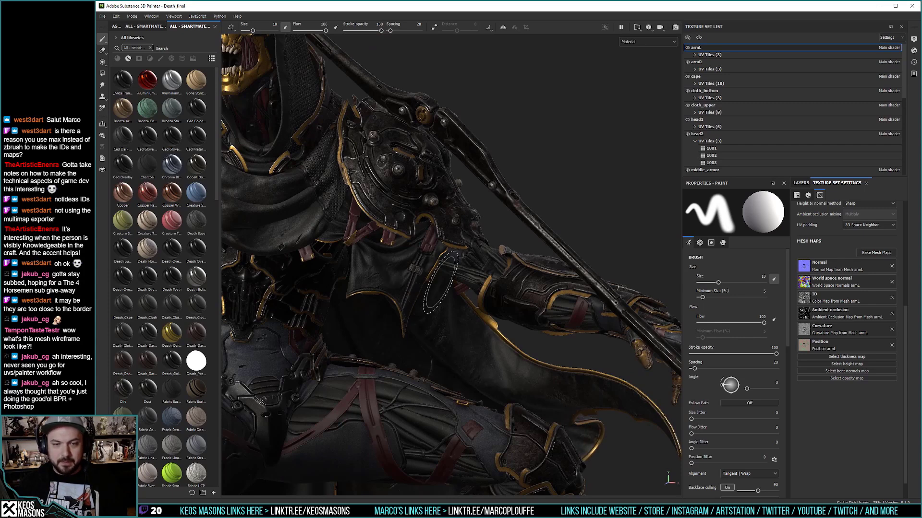
scroll(539, 367, "down", 5)
middle_click_drag(539, 366, 563, 394, "alt")
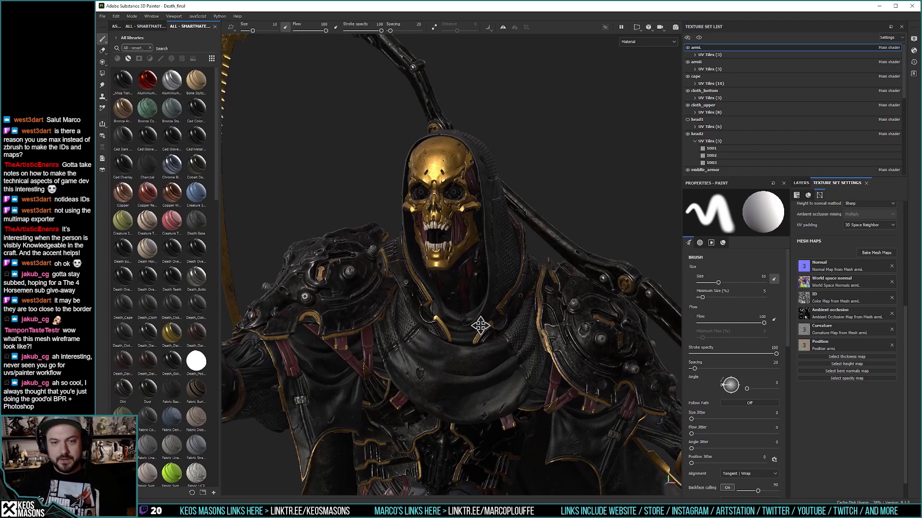
left_click_drag(480, 323, 477, 315, "alt")
mouse_move(469, 273)
left_mouse_down("alt")
mouse_move(439, 276)
mouse_move(474, 280)
left_mouse_up("alt")
scroll(474, 280, "up", 10)
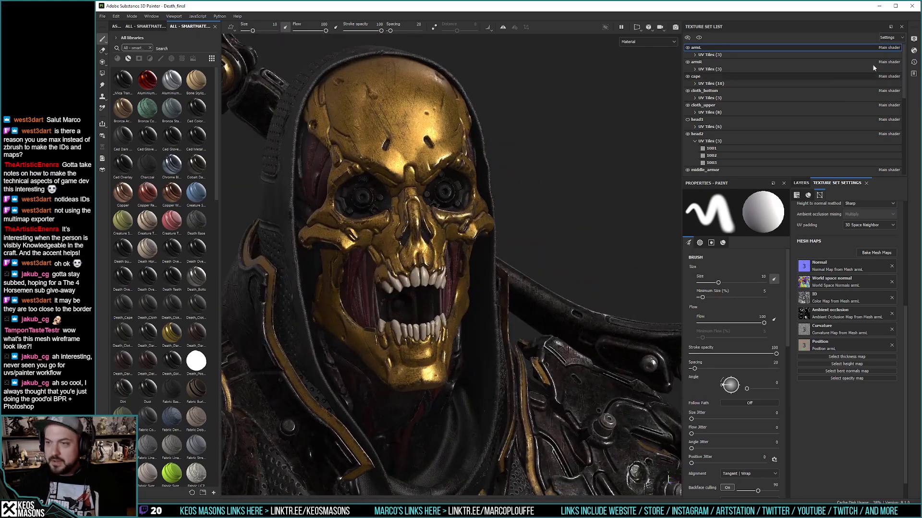
Step: Turn on Show mesh wireframe in Display Settings and zoom in on the wireframed skull
left_click(913, 40)
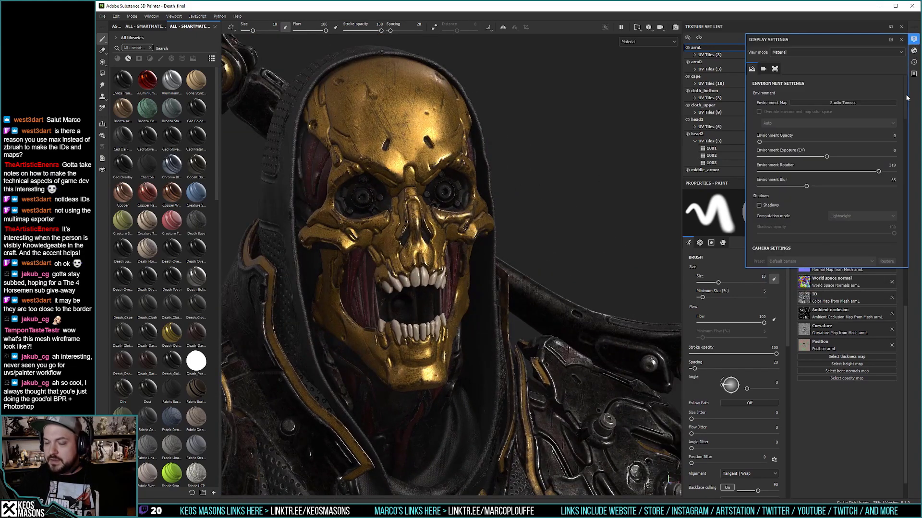
scroll(828, 197, "down", 10)
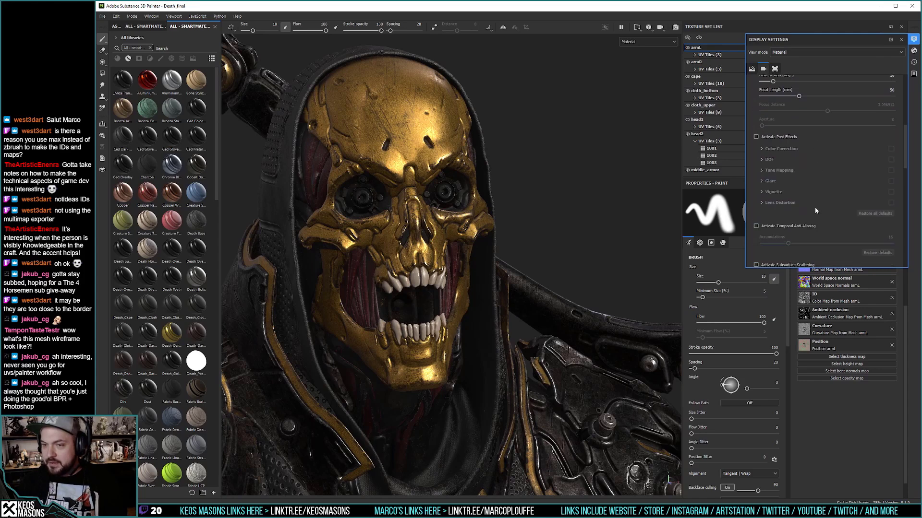
scroll(816, 208, "down", 2)
scroll(816, 205, "down", 5)
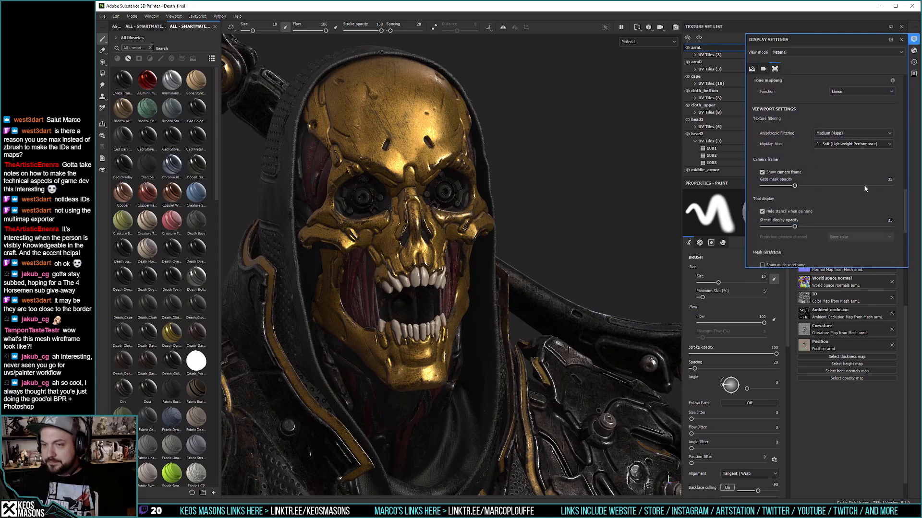
scroll(816, 168, "down", 4)
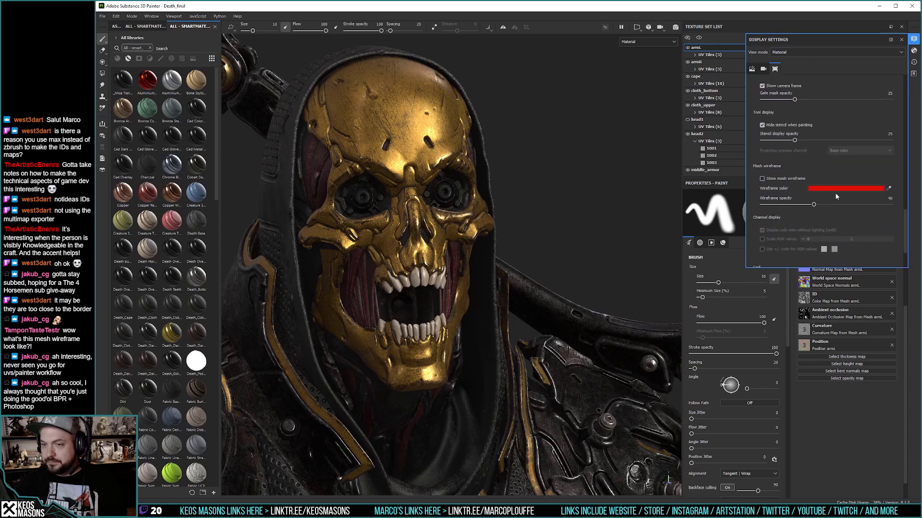
left_click(762, 180)
left_click_drag(499, 202, 524, 193, "alt")
Step: Switch the mesh wireframe back off and orbit around the Death character
scroll(442, 93, "down", 5)
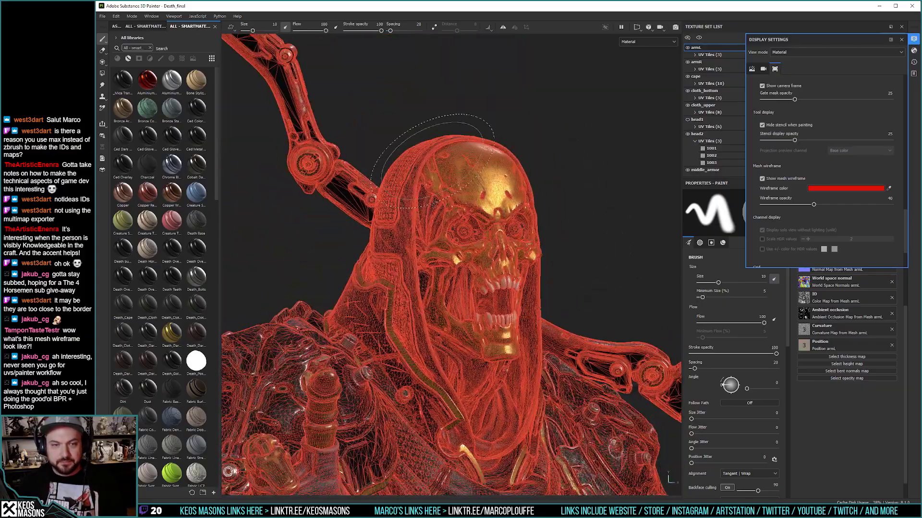
scroll(521, 214, "down", 2)
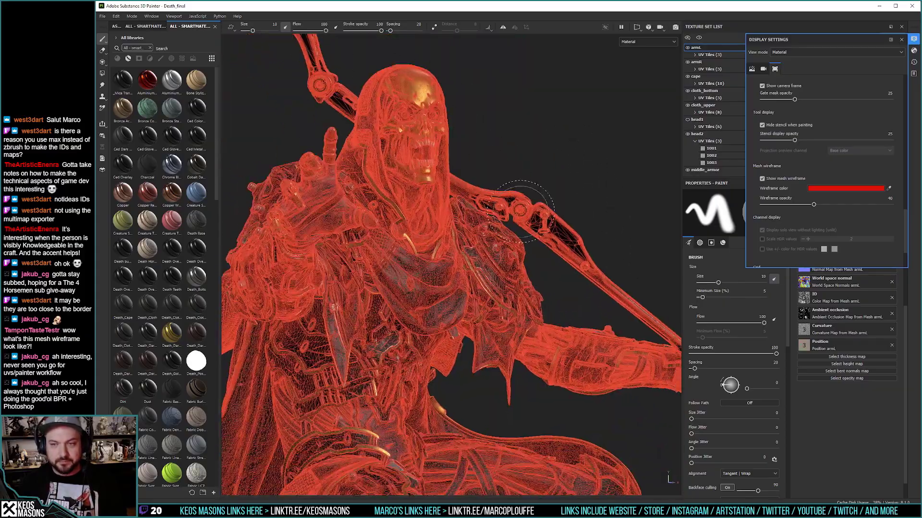
left_click(762, 178)
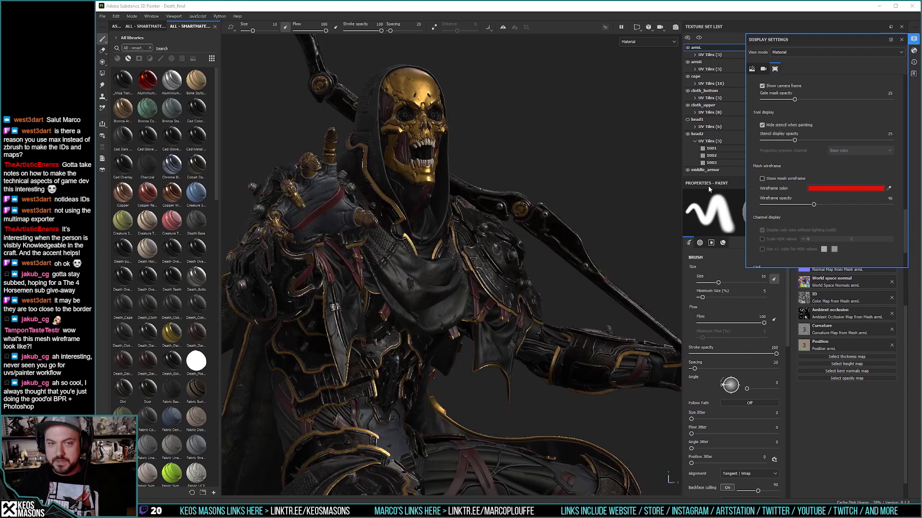
left_click_drag(480, 172, 550, 194, "alt")
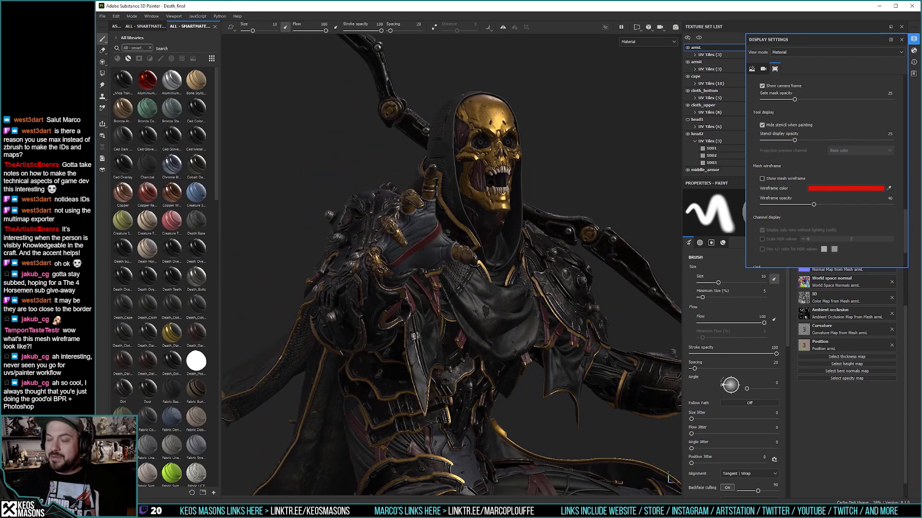
Step: Close Display Settings, orbit the skull from several angles, and close the Death_final window
left_click(913, 42)
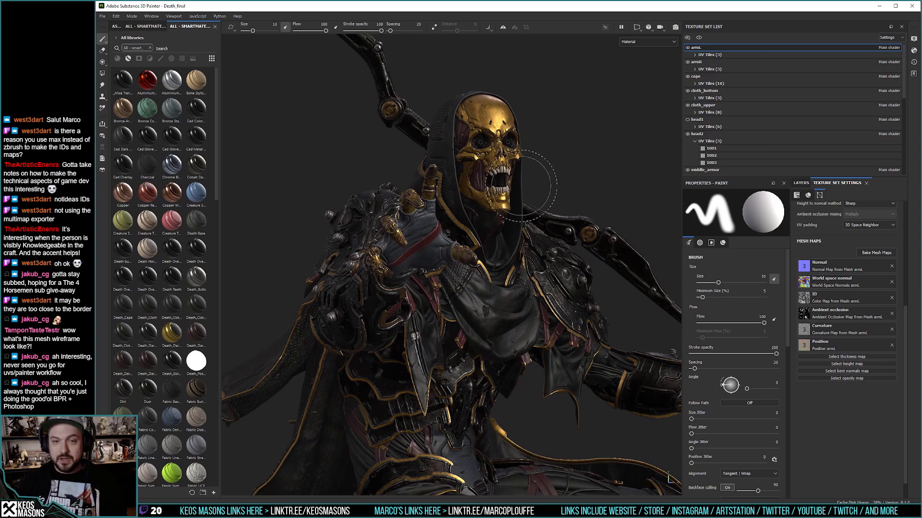
left_click_drag(502, 187, 425, 190, "alt")
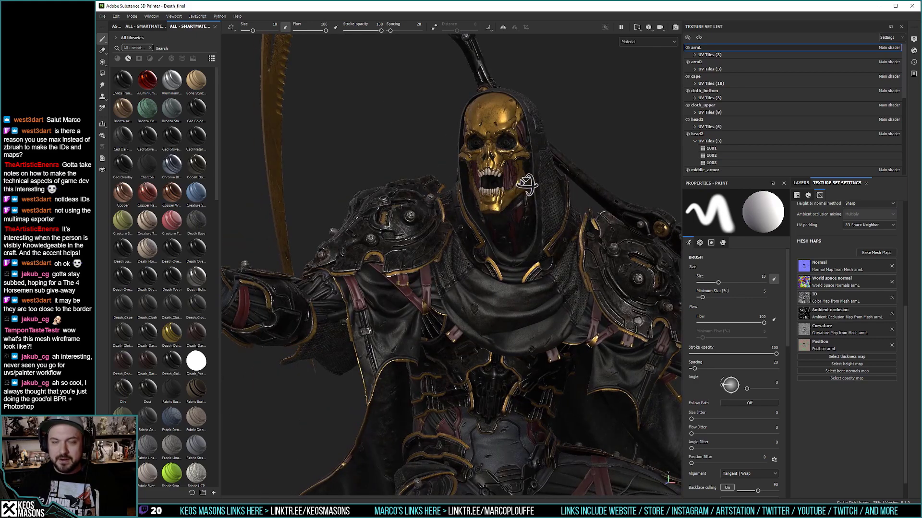
left_click_drag(523, 185, 524, 190, "alt")
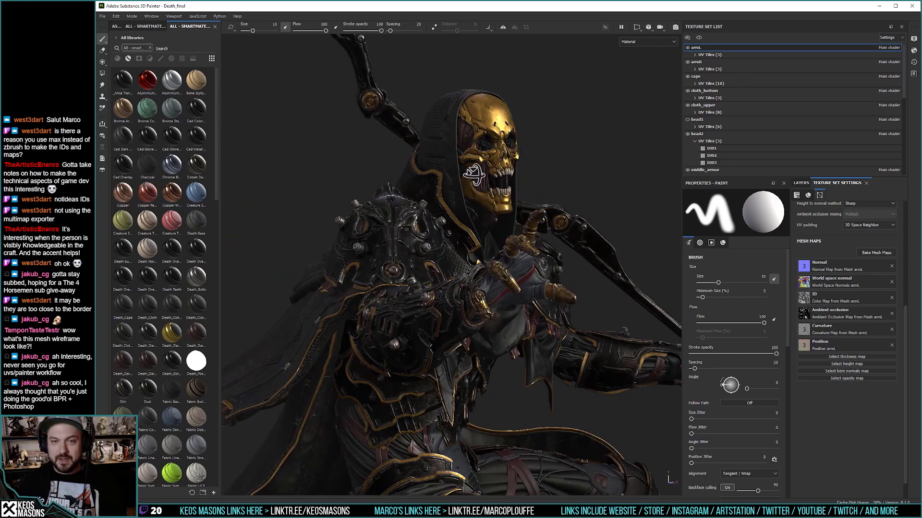
left_click_drag(473, 175, 454, 178, "alt")
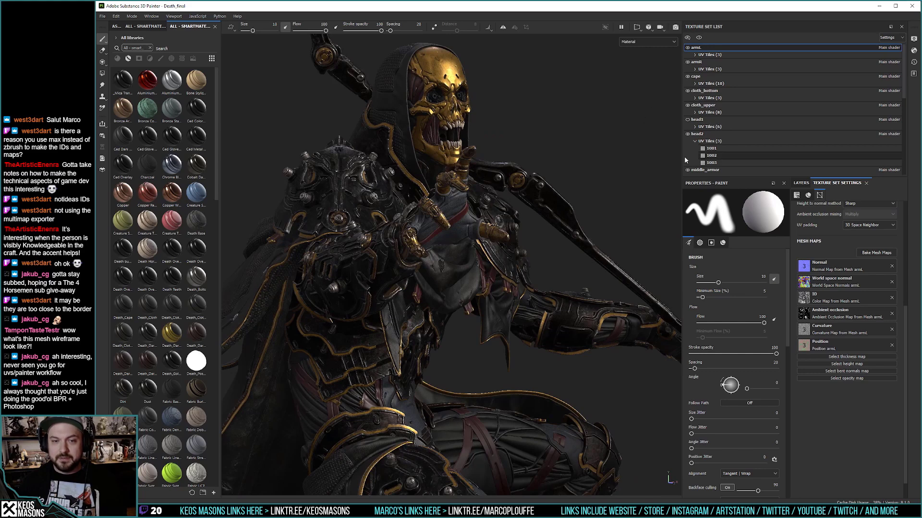
left_click(912, 7)
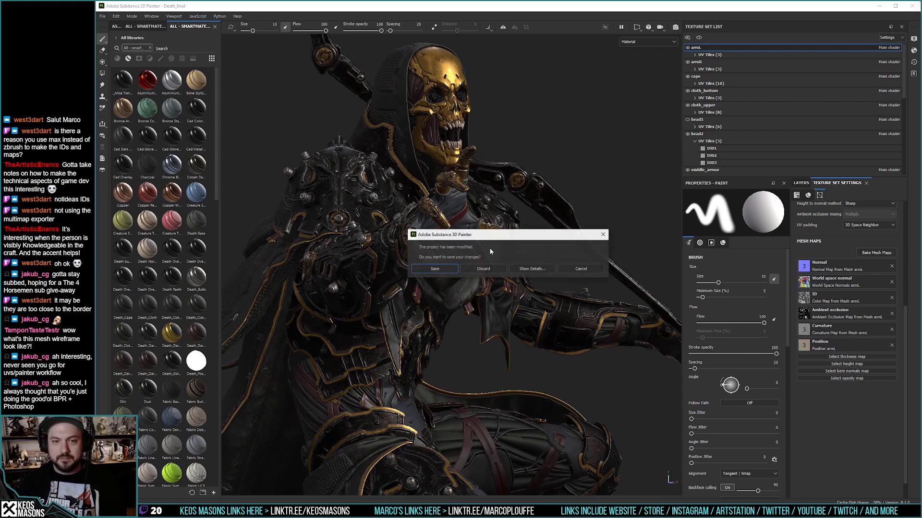
Step: Dismiss the save prompt, reposition the frog knight view, and select the skin texture set
left_click(505, 269)
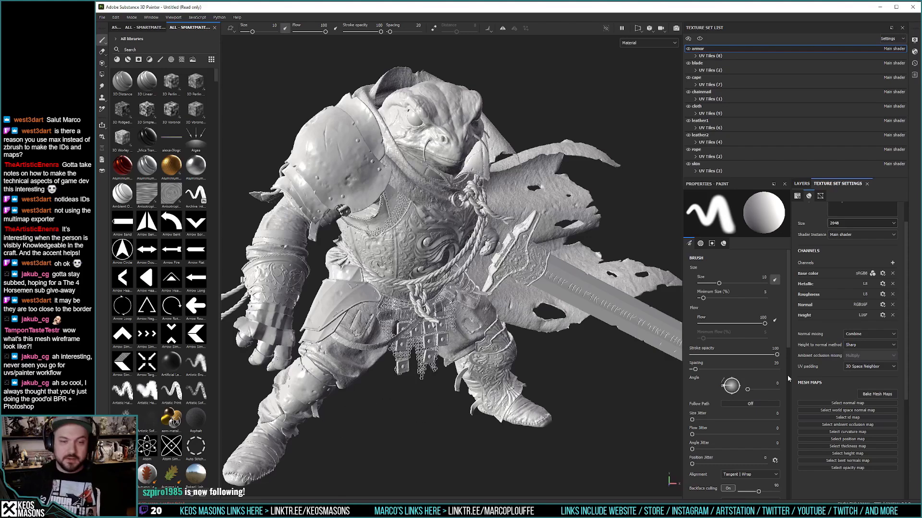
left_click_drag(602, 310, 557, 310, "alt")
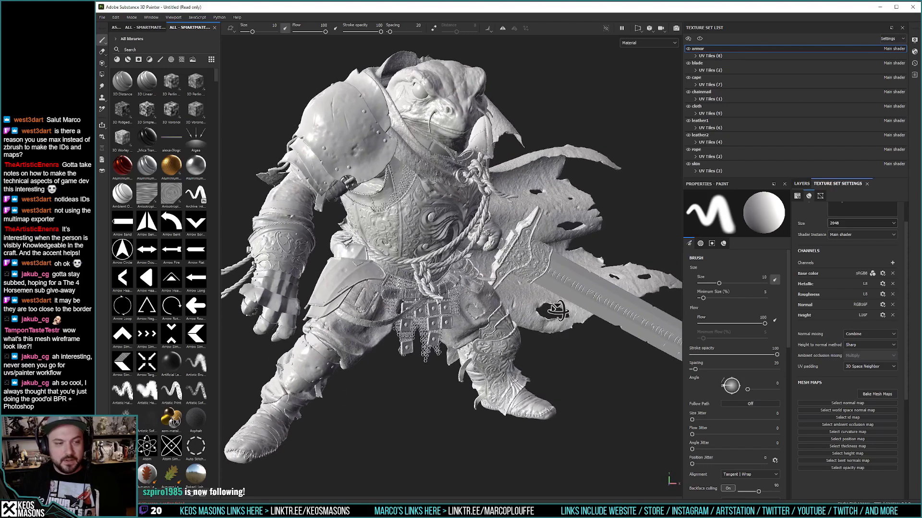
middle_click_drag(588, 316, 595, 339, "alt")
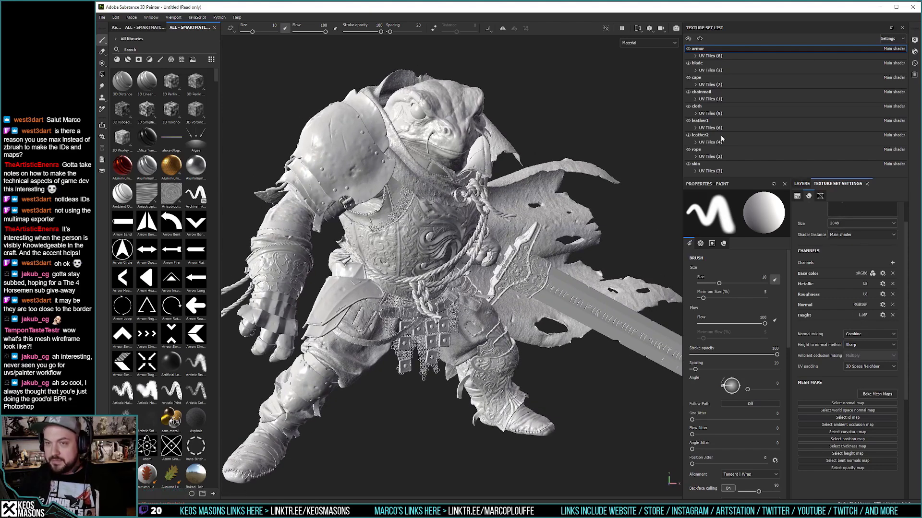
left_click(702, 164)
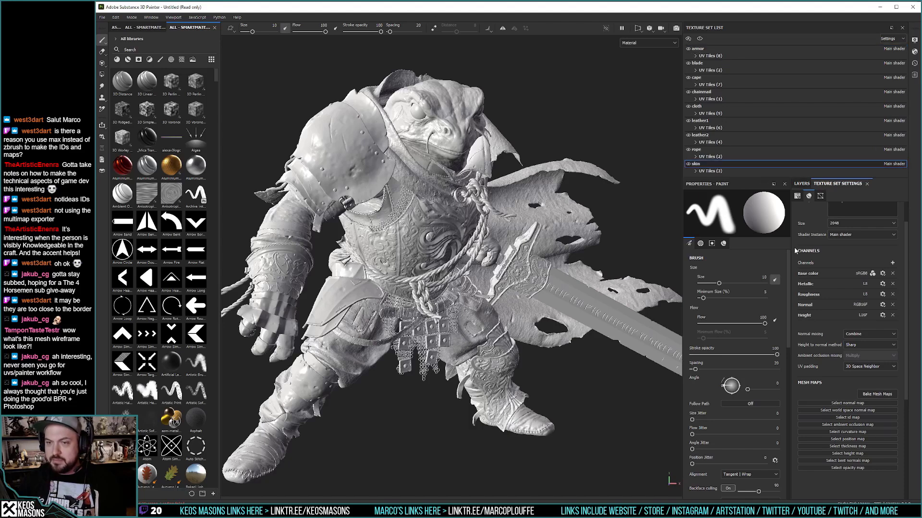
Step: Open Bake Mesh Maps and set the Output Size to 512
left_click(876, 395)
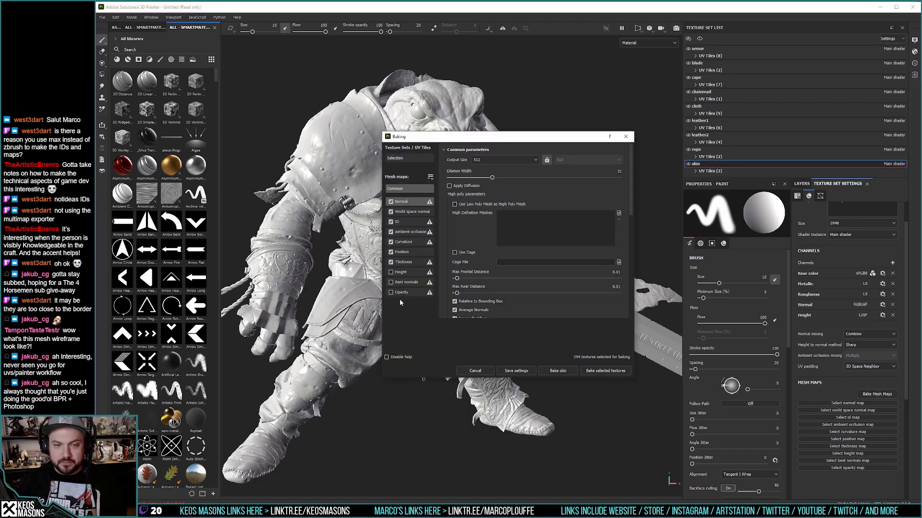
left_click(521, 160)
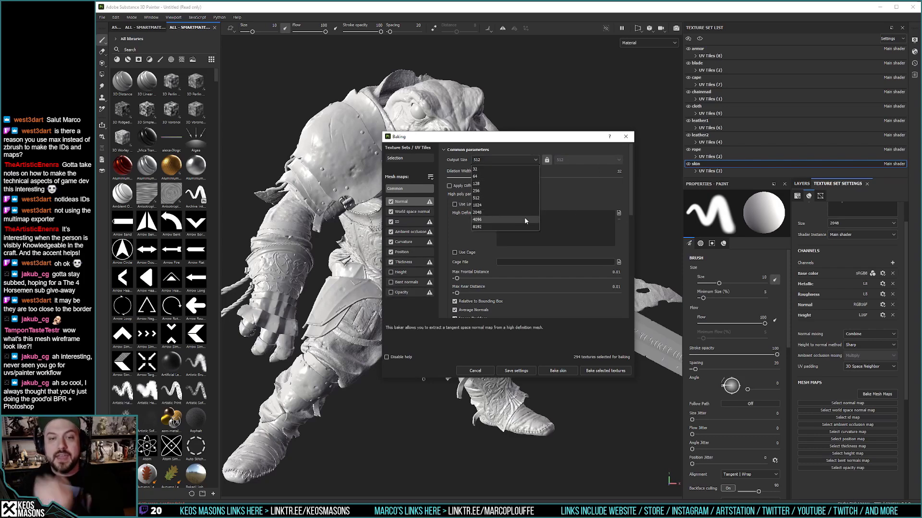
left_click(483, 197)
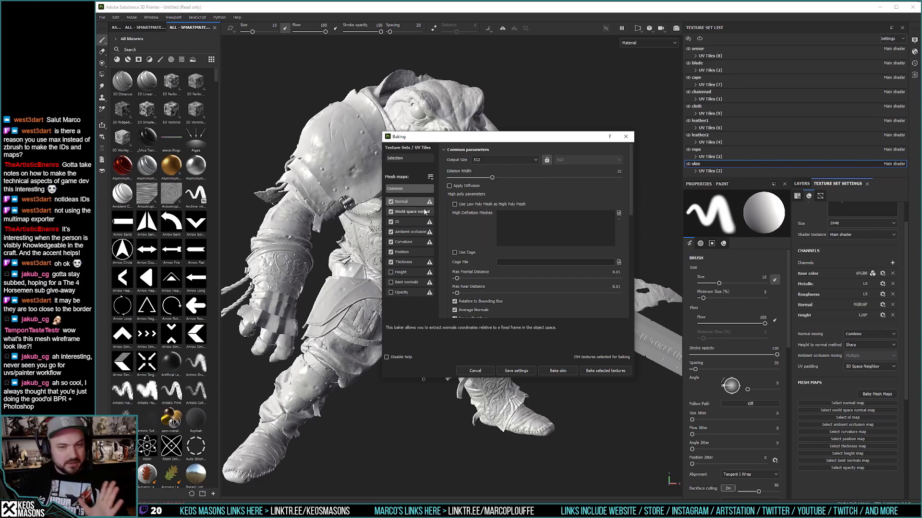
Step: Disable Position, Thickness, Curvature, Ambient occlusion, ID and World space normal, keeping only Normal, then browse for high-definition meshes
left_click(390, 262)
left_click(391, 252)
left_click(391, 242)
left_click(391, 232)
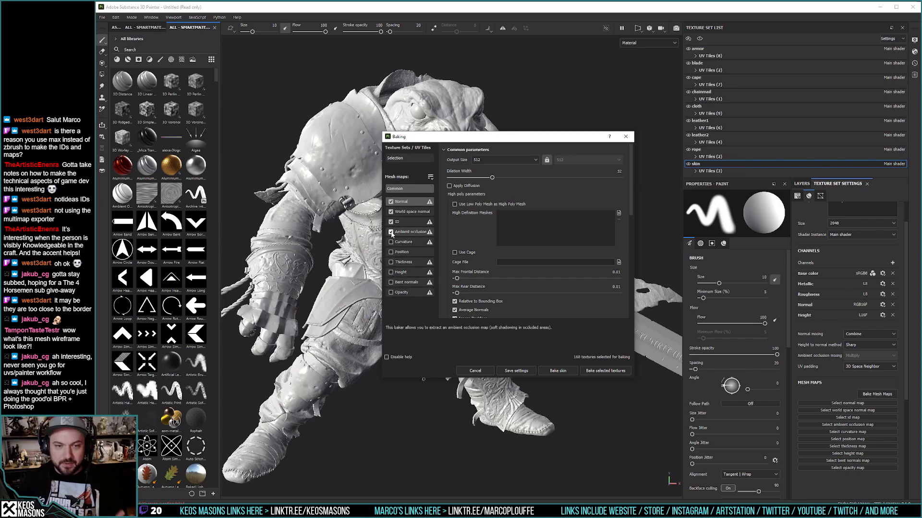
left_click(391, 222)
left_click(391, 212)
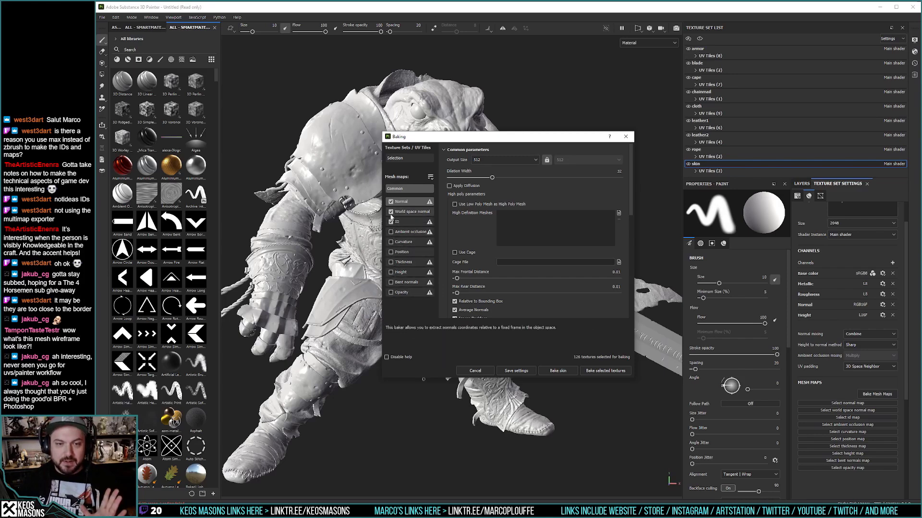
left_click(619, 212)
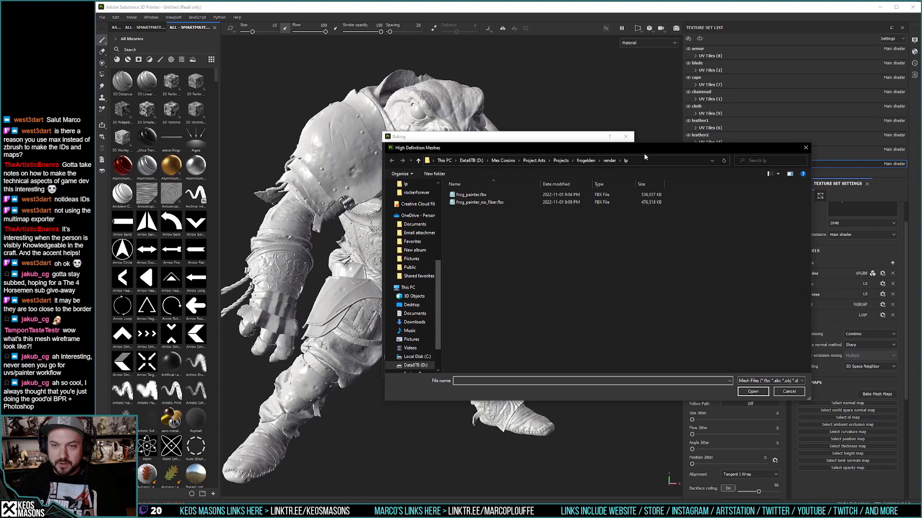
Step: In render/bake, select armor_hp, blade_hp, cape_hp and cloth_hp .obj files
left_click(610, 160)
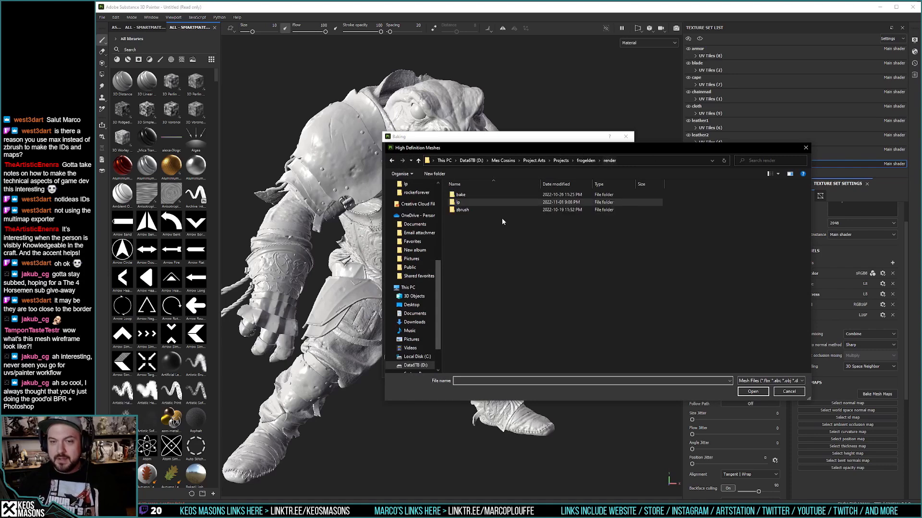
double_click(462, 196)
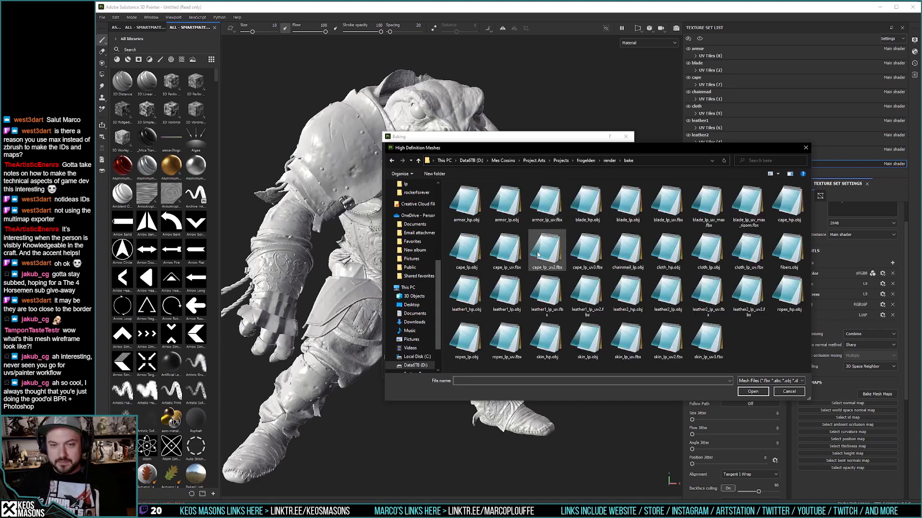
left_click(465, 203)
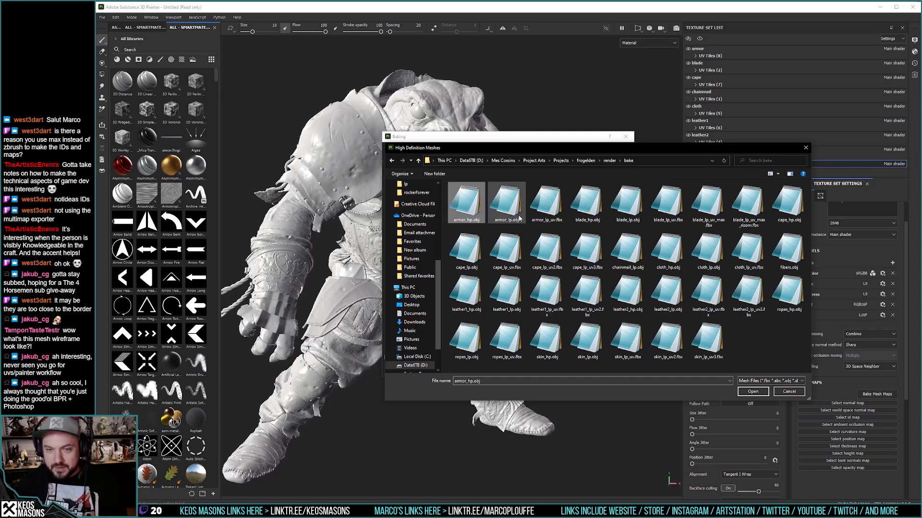
left_click(587, 202, "ctrl")
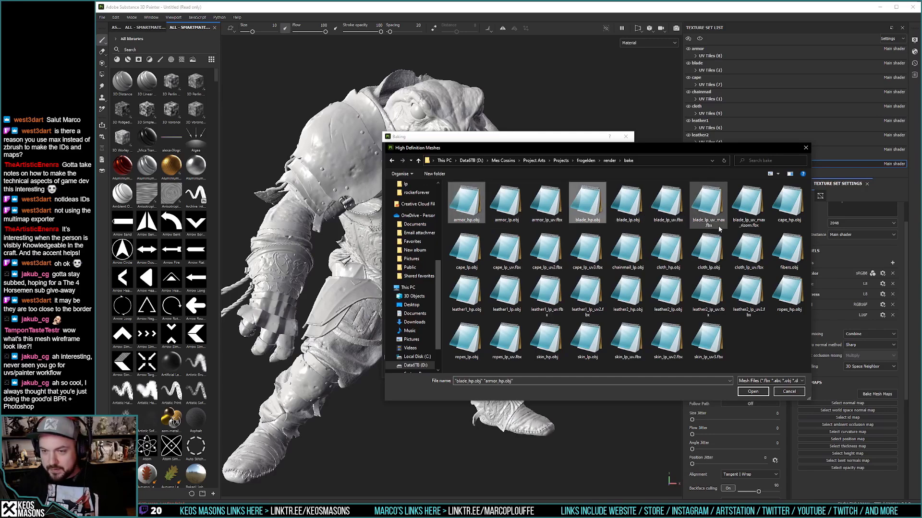
left_click(787, 204, "ctrl")
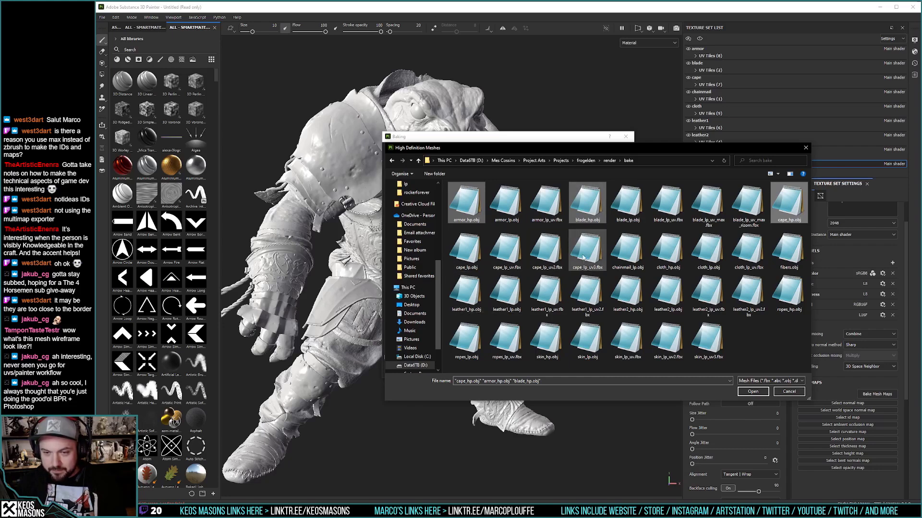
left_click(673, 252, "ctrl")
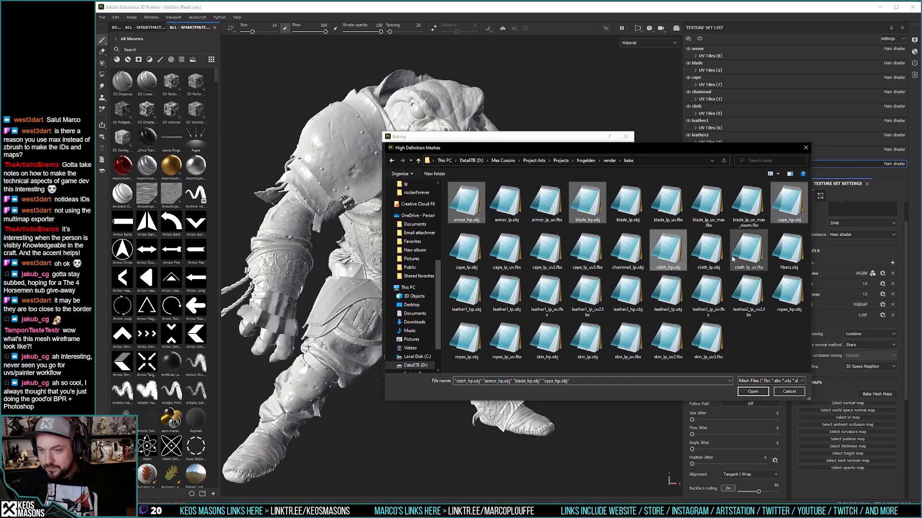
Step: Add leather1_hp, leather2_hp, ropes_hp and skin_hp, load them, and bake skin's normal map
left_click(474, 299, "ctrl")
left_click(625, 300, "ctrl")
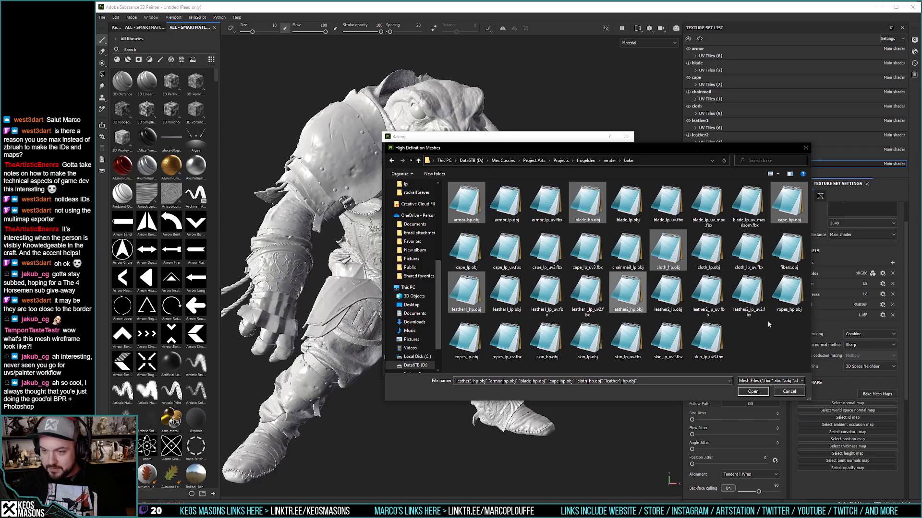
left_click(797, 301, "ctrl")
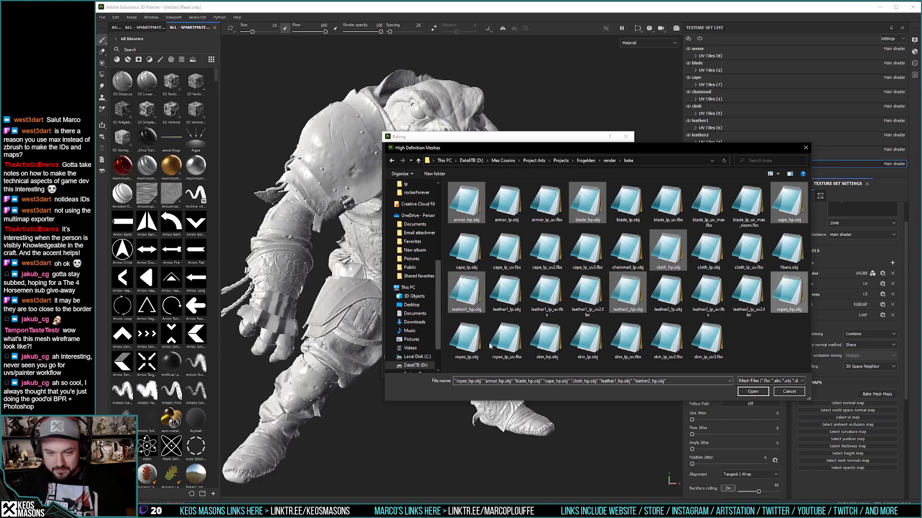
left_click(548, 342, "ctrl")
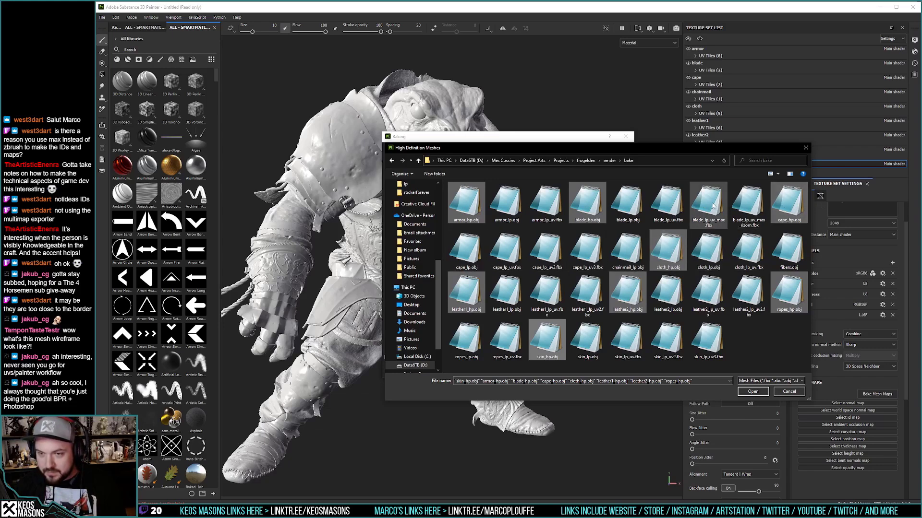
left_click(753, 392)
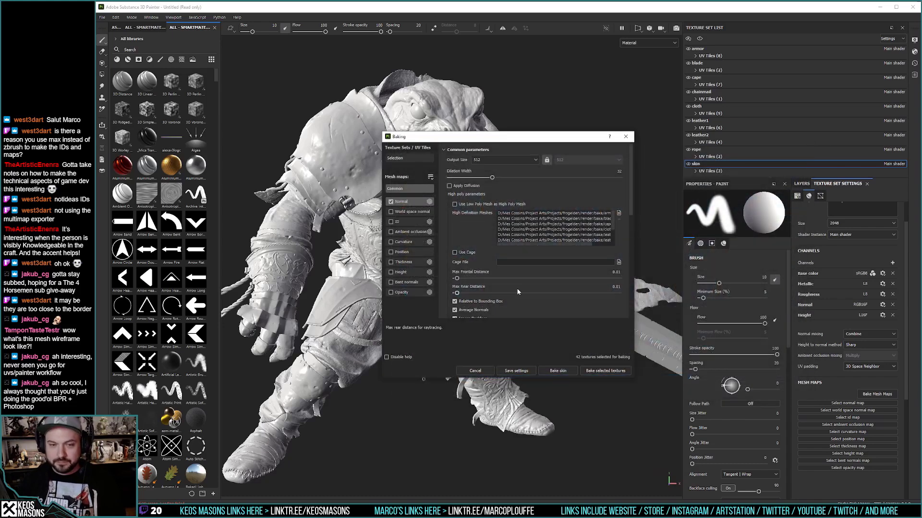
left_click(558, 371)
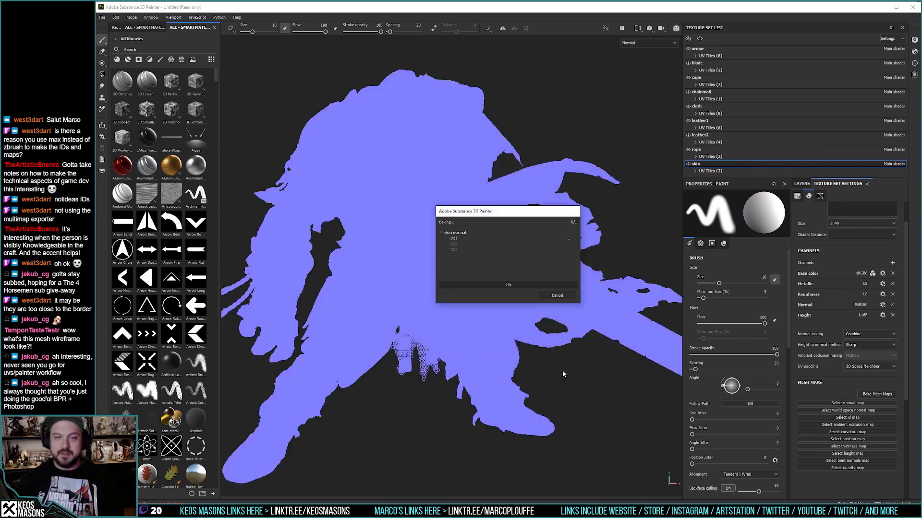
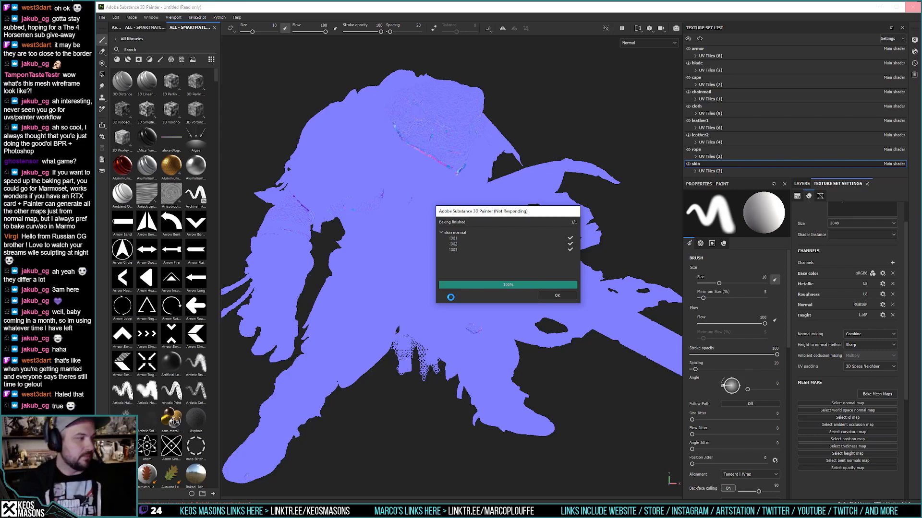
Step: Force-quit the frozen Substance Painter with End Process and close the program
left_click(450, 297)
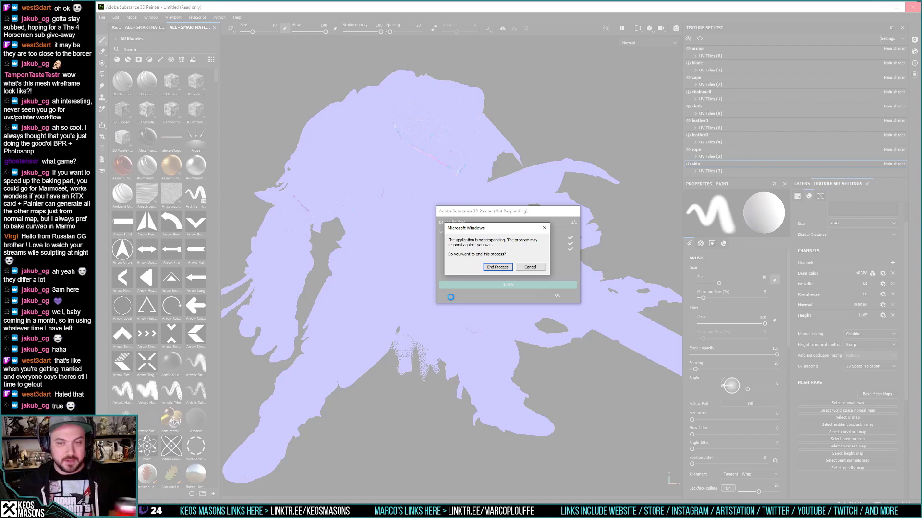
left_click(368, 202)
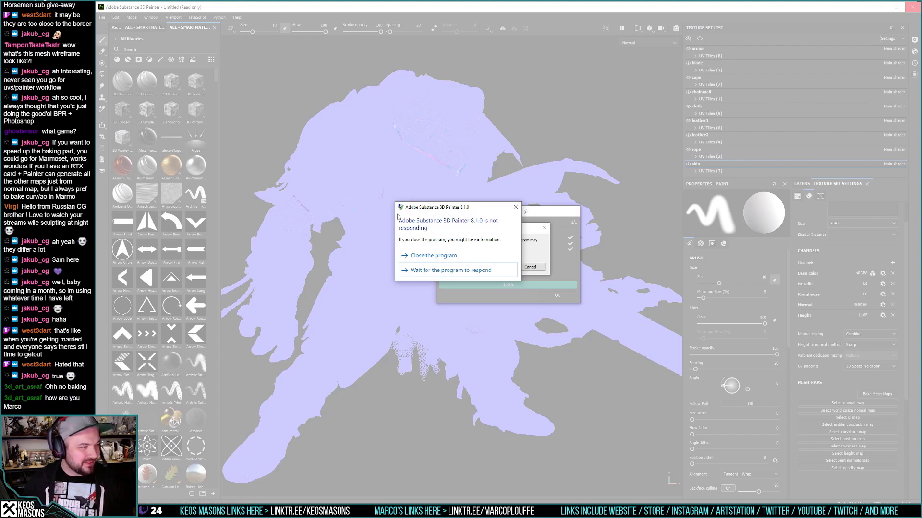
left_click(447, 258)
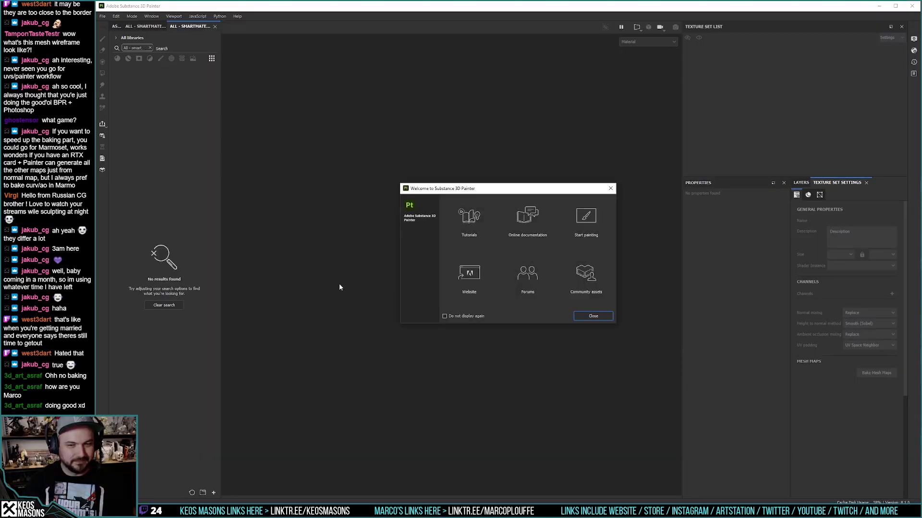
Step: Create a new project using frog_painter_no_fiber.fbx from the render/lp folder as its mesh
left_click(610, 190)
left_click(102, 16)
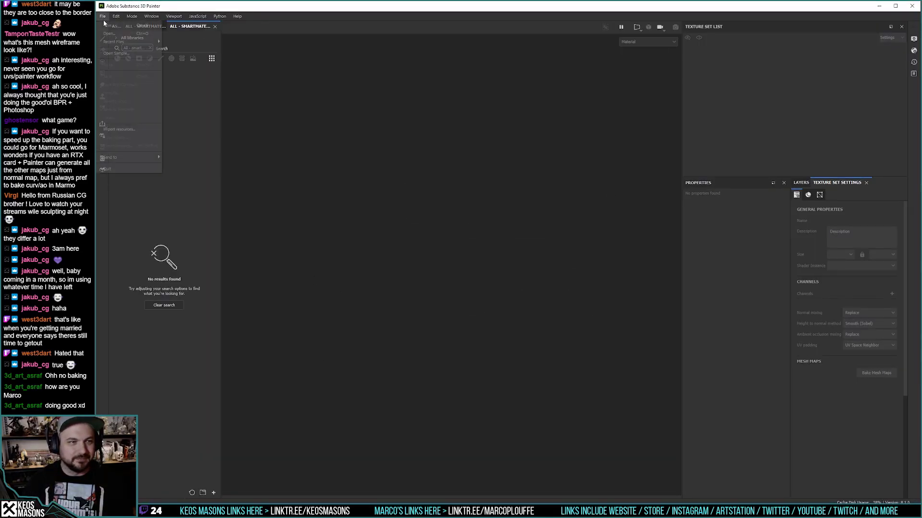
mouse_move(126, 41)
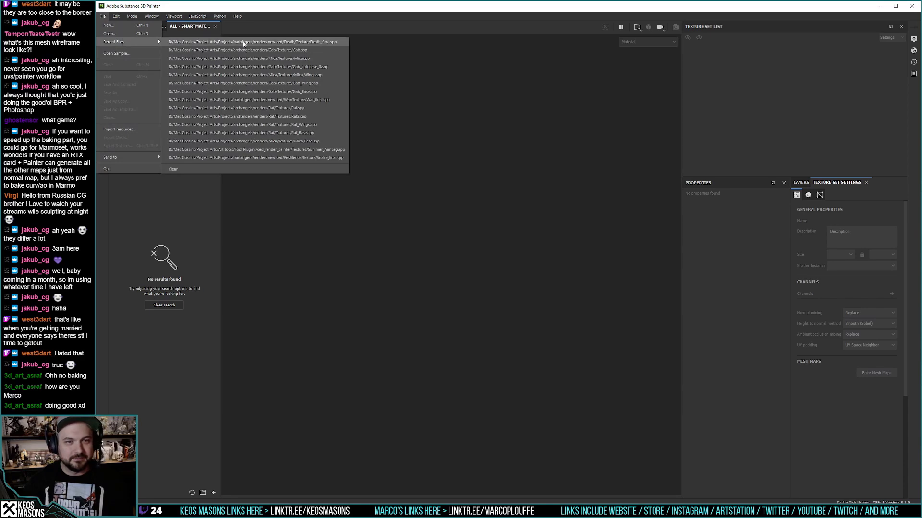
left_click(120, 25)
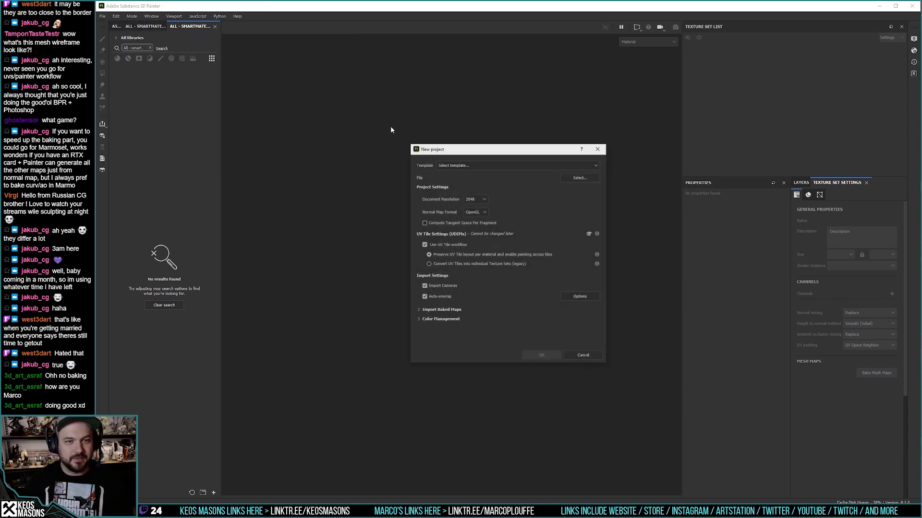
left_click(575, 180)
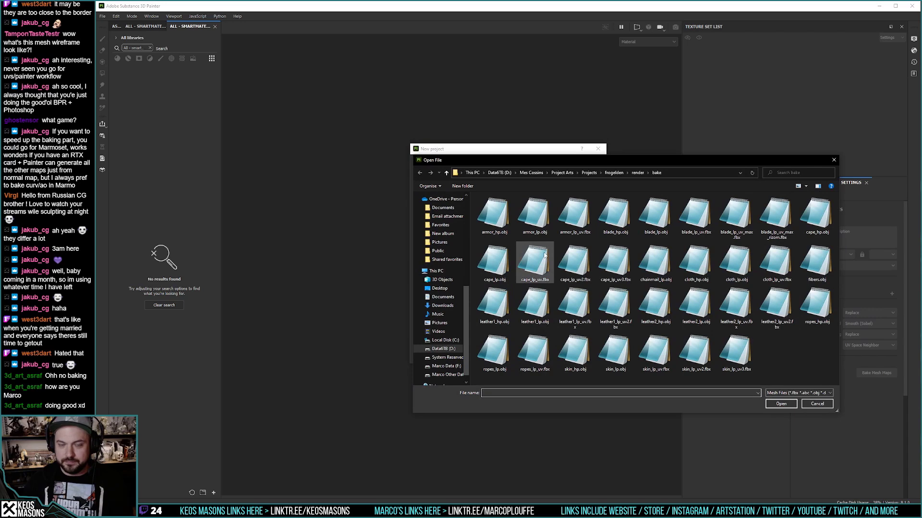
left_click(636, 173)
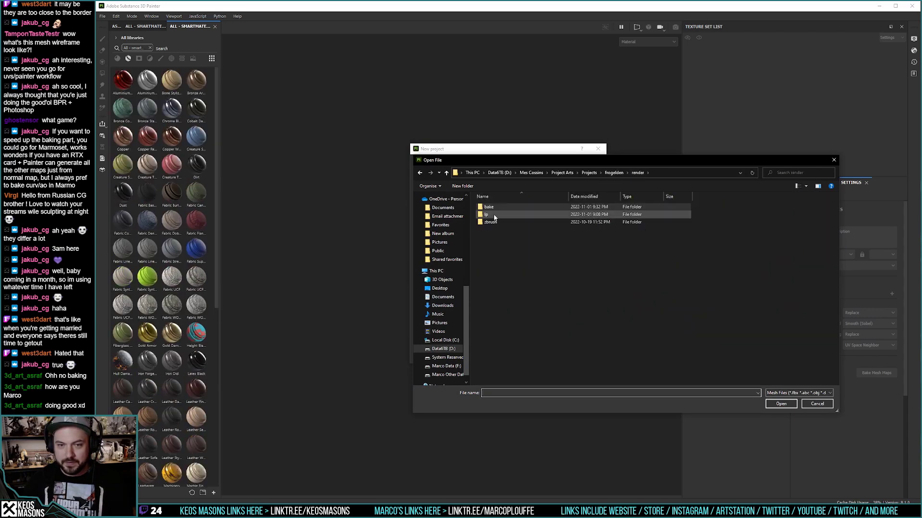
double_click(488, 214)
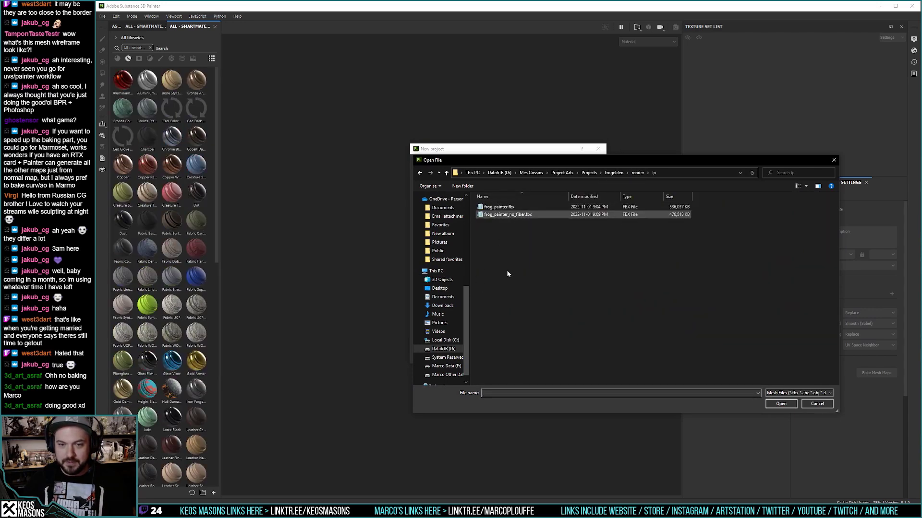
double_click(507, 214)
left_click(544, 355)
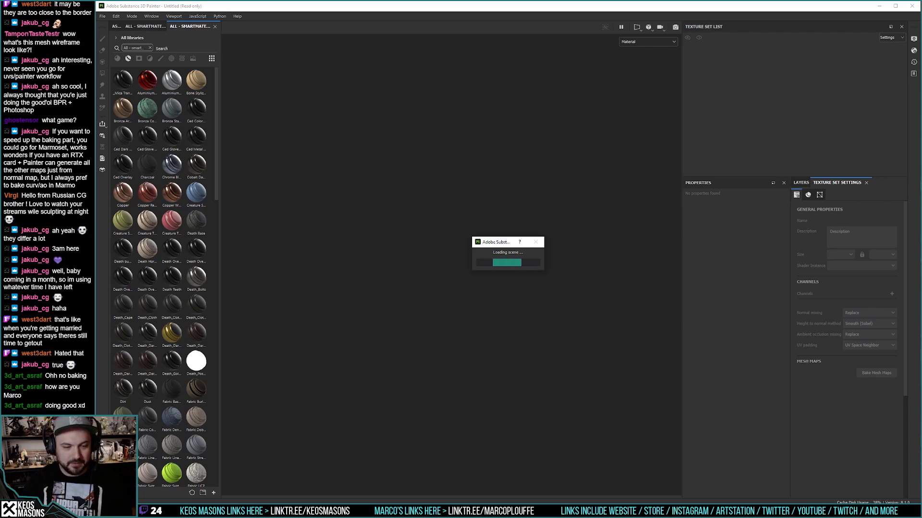
Step: In 3ds Max, add an Unwrap UVW modifier to the fibers object
key("alt+Tab")
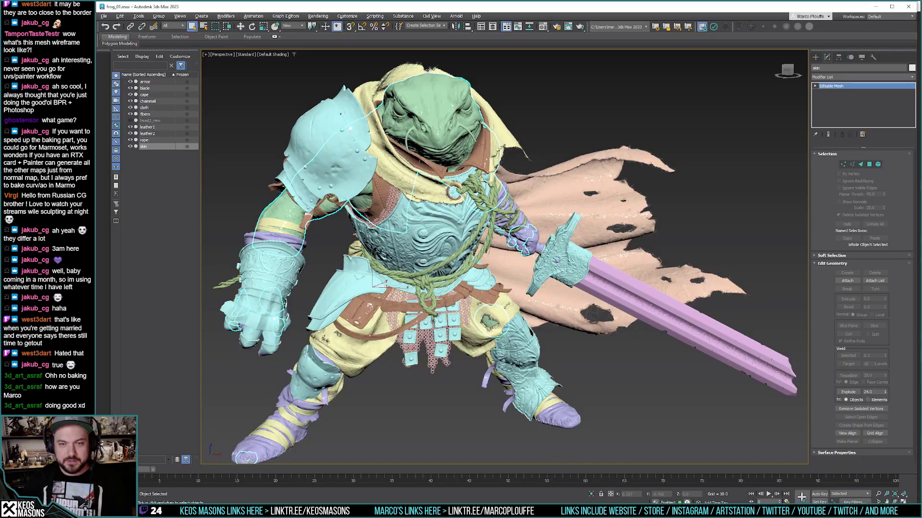
left_click(600, 161)
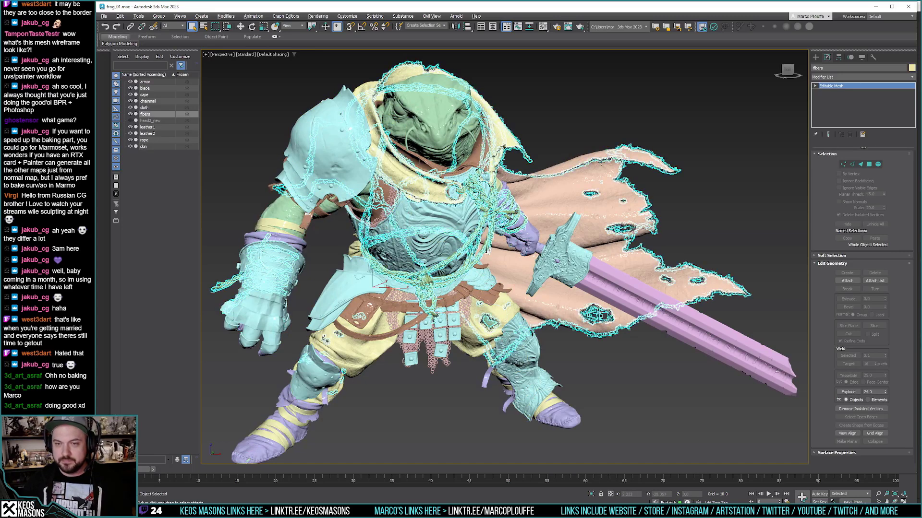
left_click(911, 76)
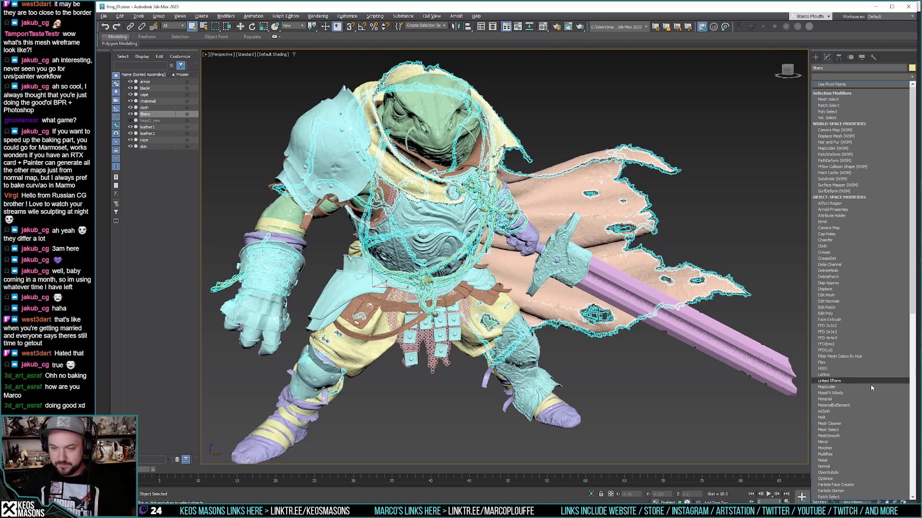
scroll(871, 385, "down", 14)
scroll(862, 437, "down", 3)
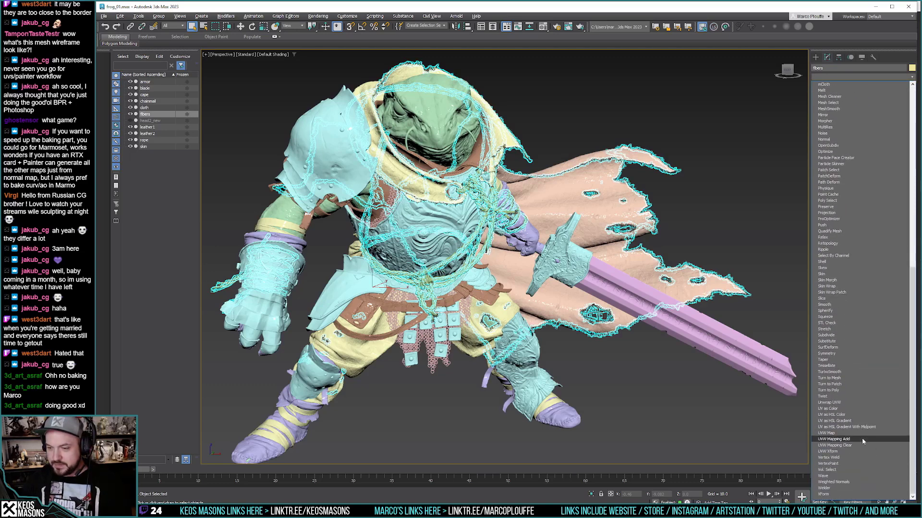
left_click(842, 402)
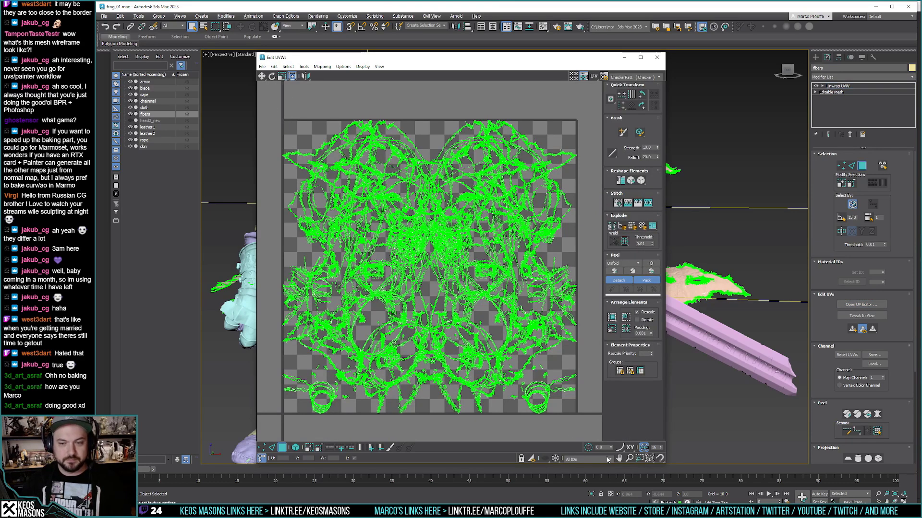
Step: Select all the fibers UVs, then collapse the modifier stack to an Editable Mesh
left_click_drag(268, 102, 593, 424)
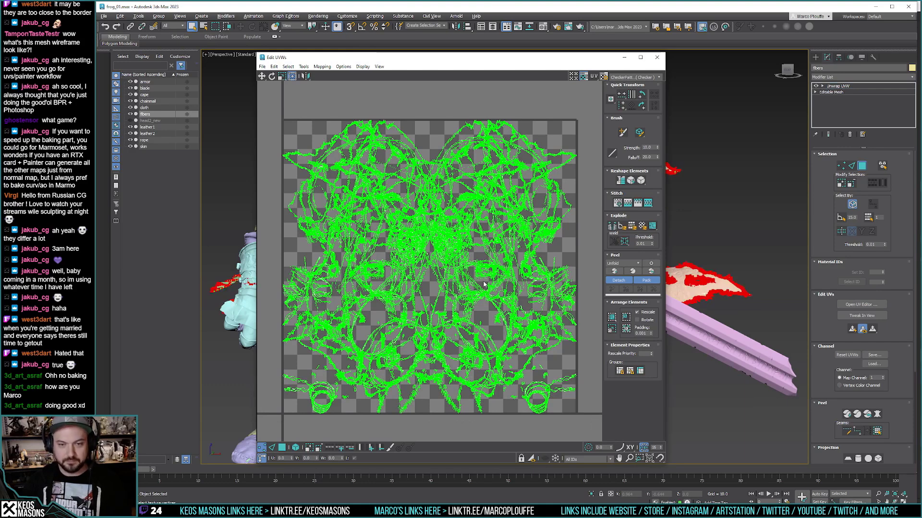
key("ctrl+a")
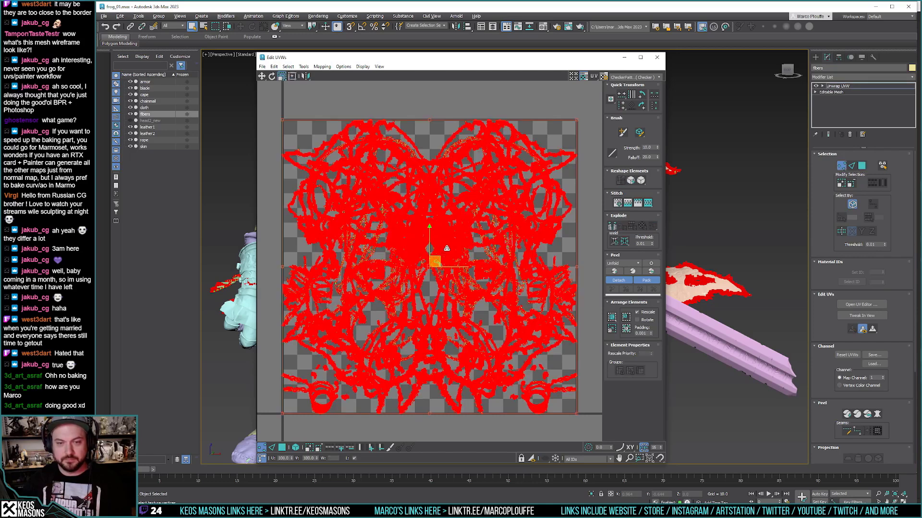
left_click(446, 248)
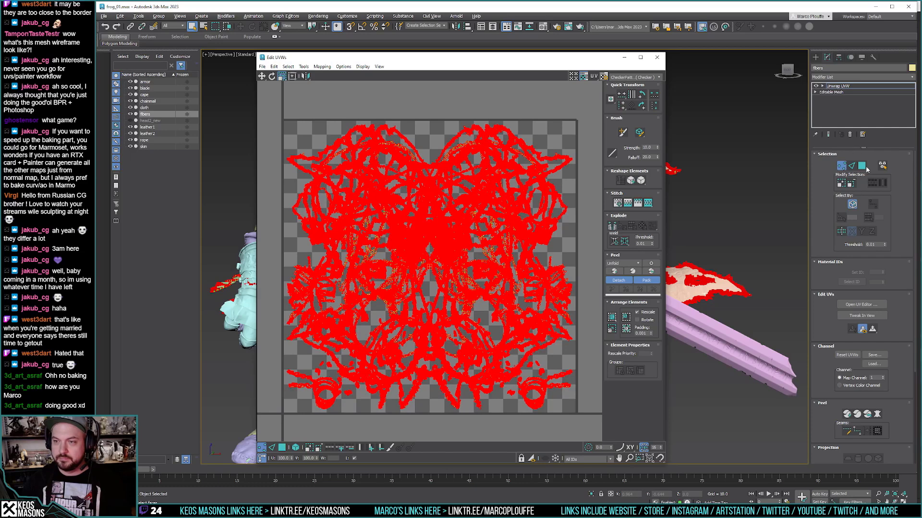
right_click(836, 85)
left_click(845, 149)
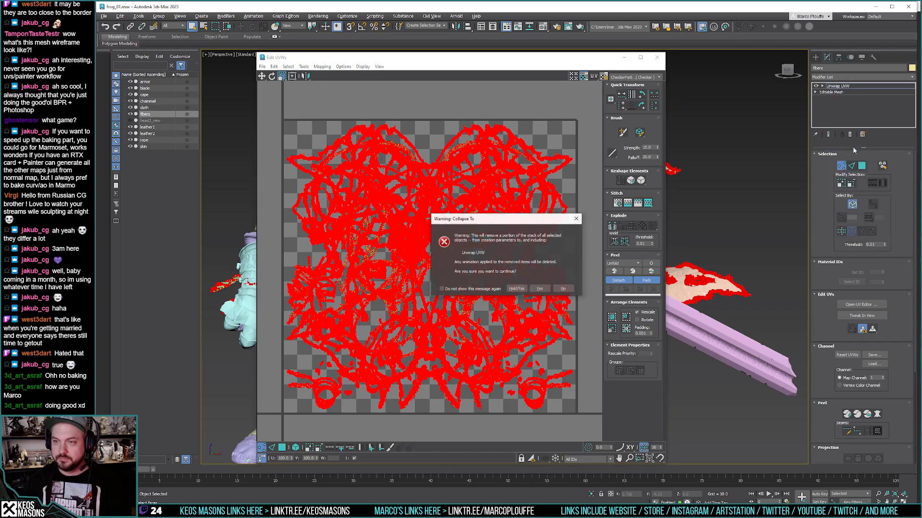
left_click(540, 289)
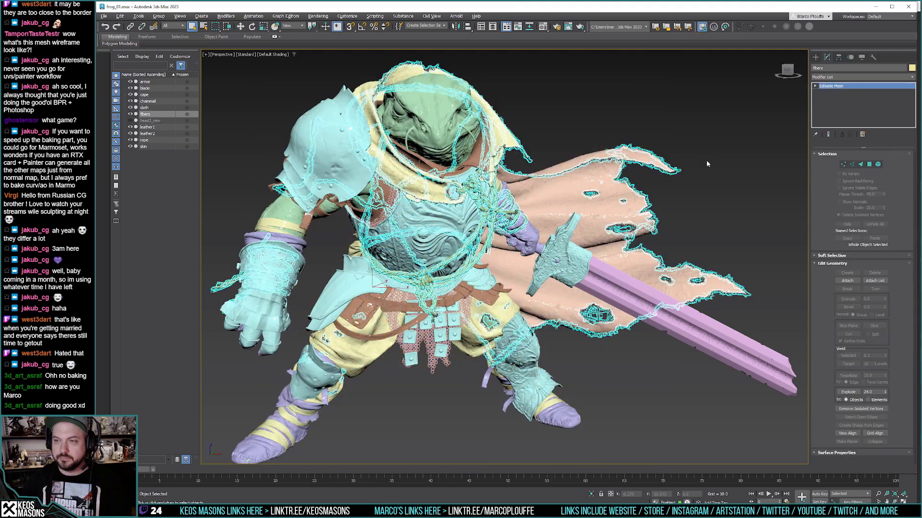
Step: Select all scene objects and export them over frog_painter.fbx, accepting the FBX export settings
left_click(748, 110)
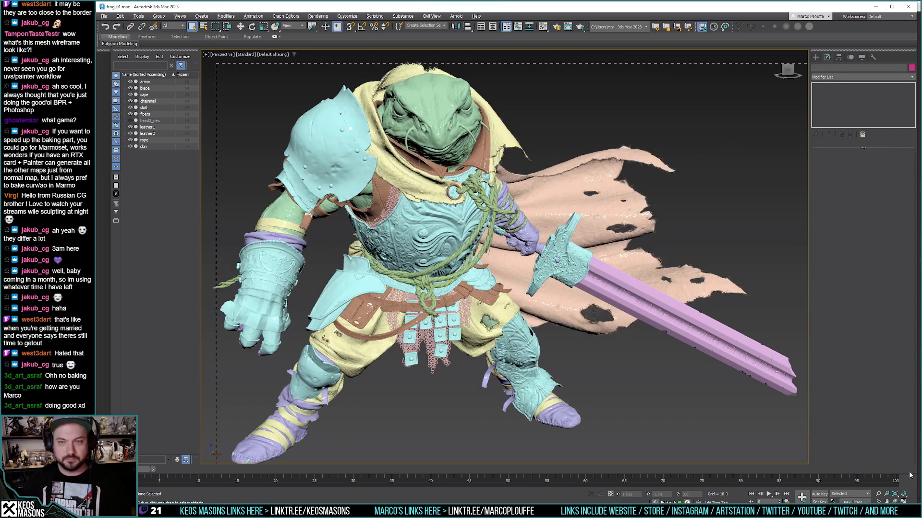
key("ctrl+a")
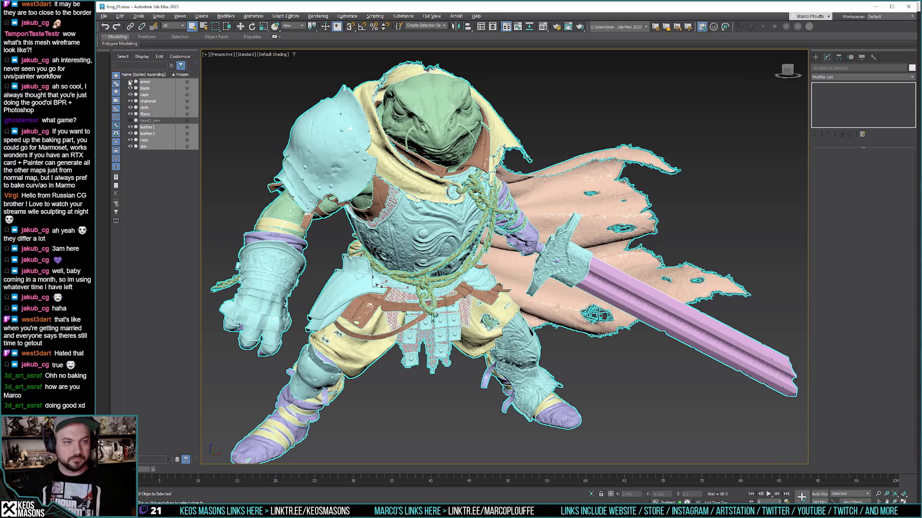
left_click(104, 16)
mouse_move(163, 130)
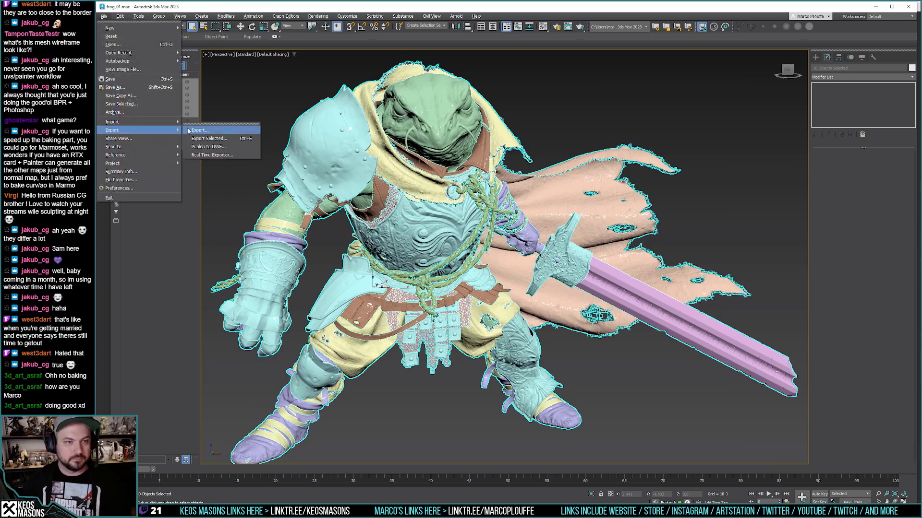
left_click(199, 130)
double_click(159, 60)
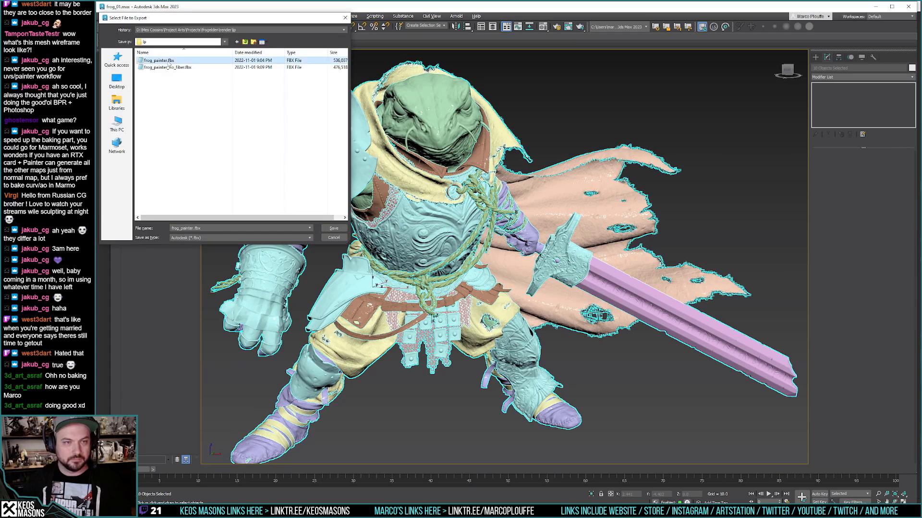
left_click(548, 270)
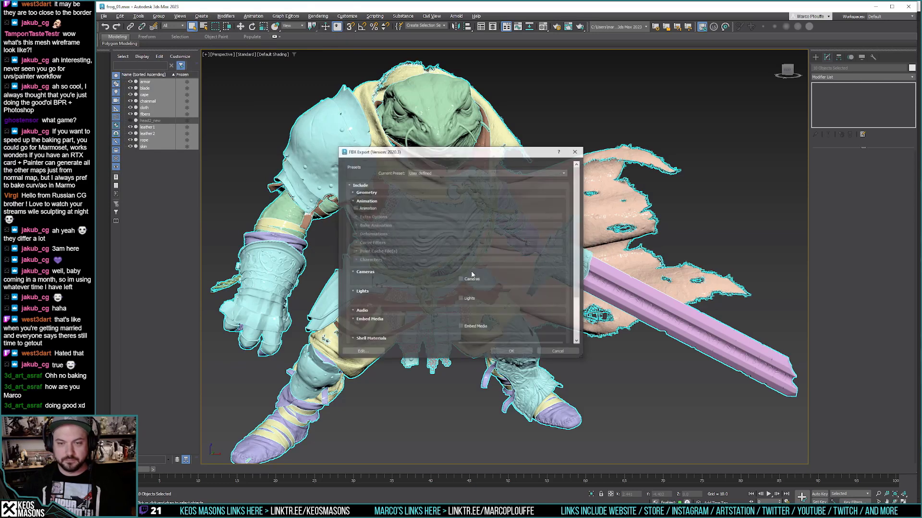
left_click(513, 356)
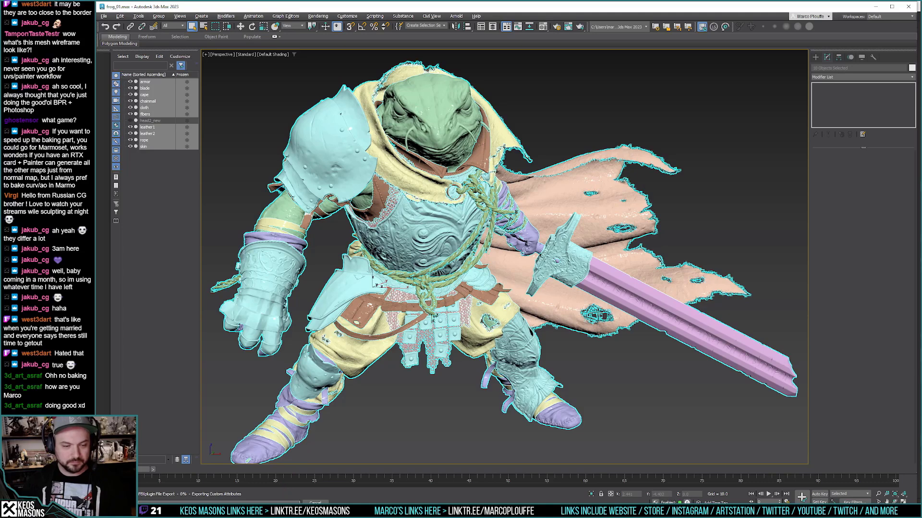
key("alt+Tab")
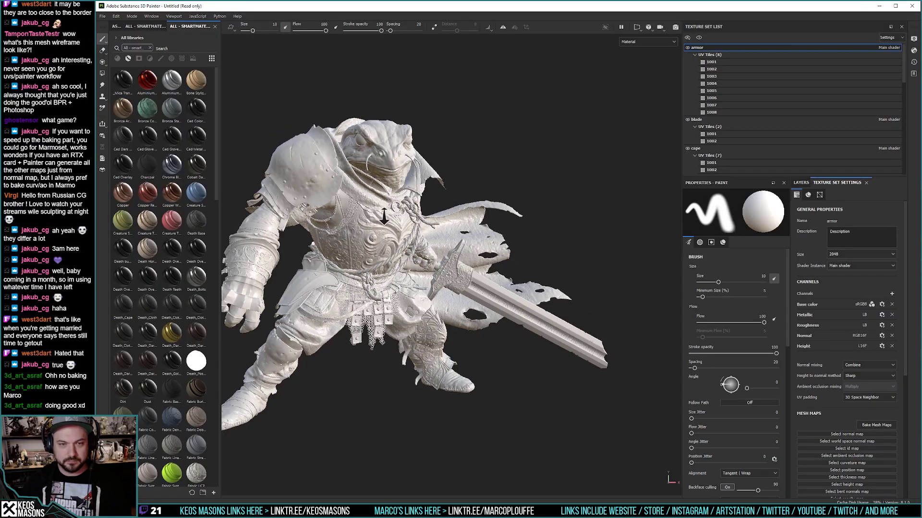
Step: Start a new Painter project and browse for frog_painter.fbx as its mesh
right_click_drag(384, 216, 386, 231, "alt")
left_click_drag(386, 230, 391, 269, "alt")
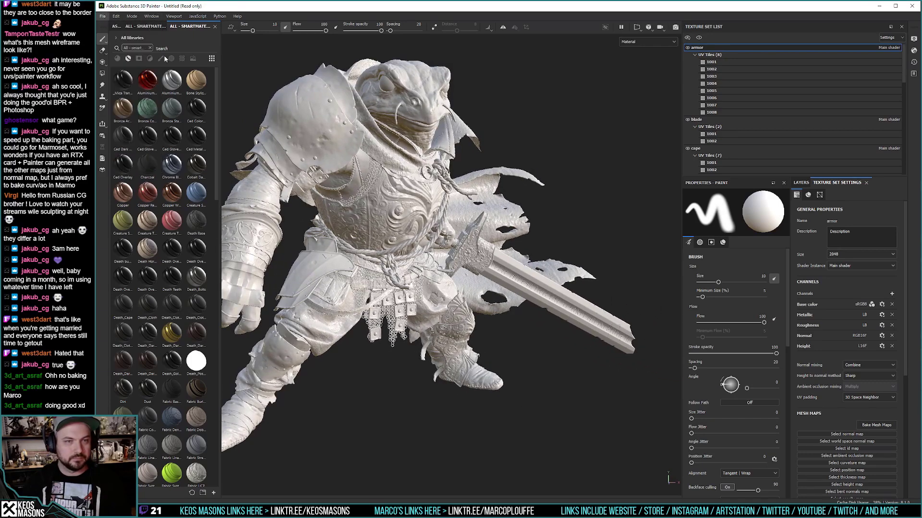
key("ctrl+n")
left_click(579, 178)
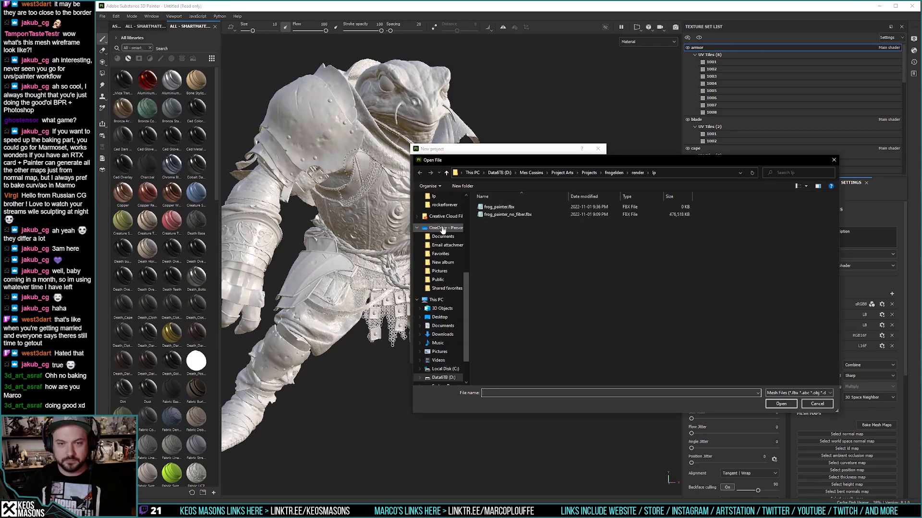
left_click(499, 206)
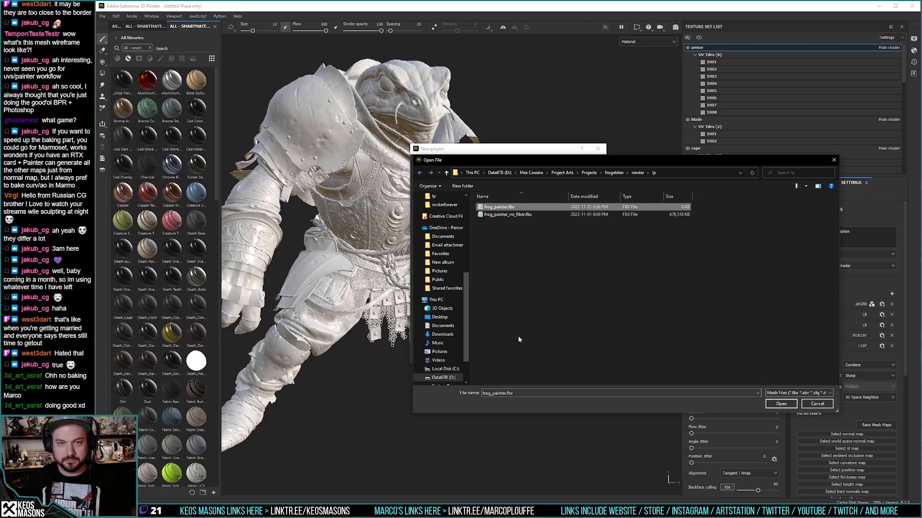
Step: Check the FBX export in 3ds Max, then load the re-exported frog_painter.fbx and confirm
key("alt+Tab")
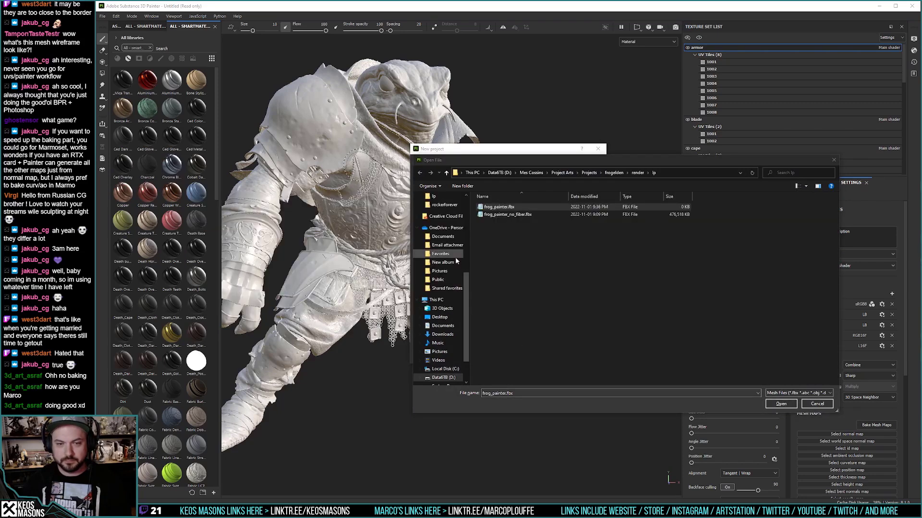
key("alt+Tab")
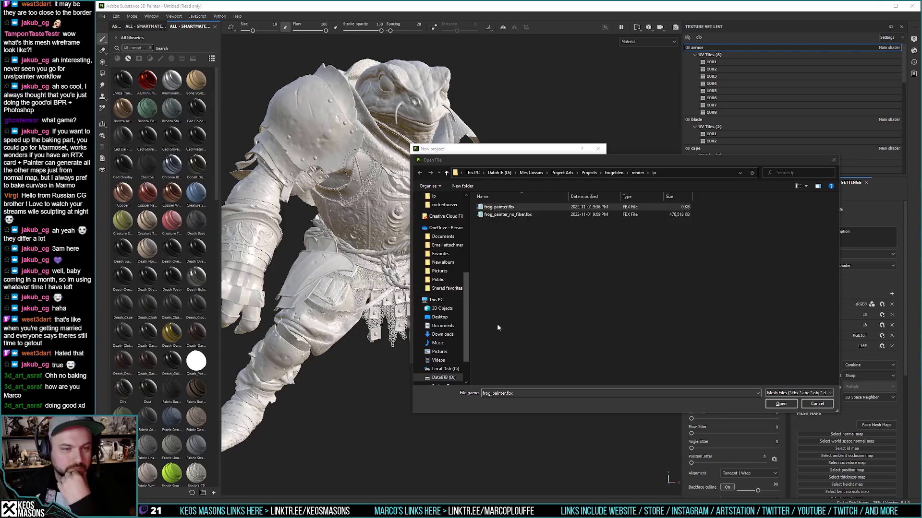
key("alt+Tab")
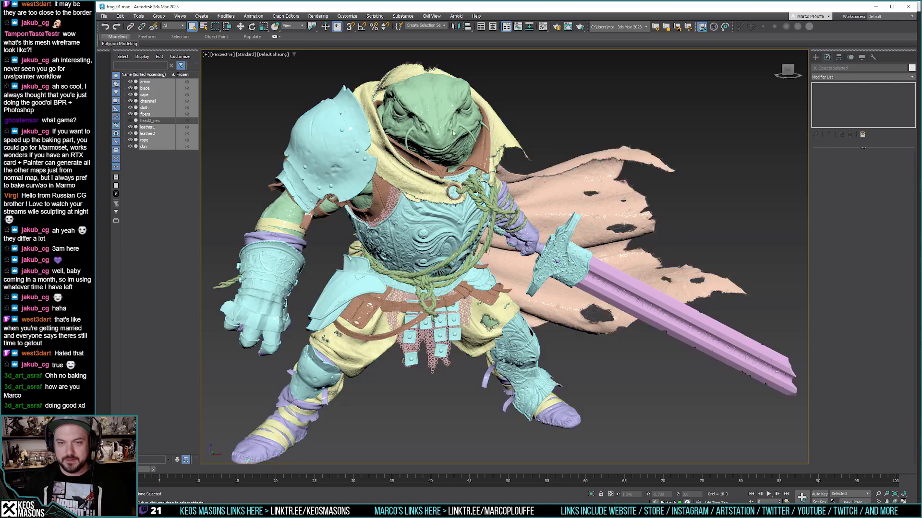
key("alt+Tab")
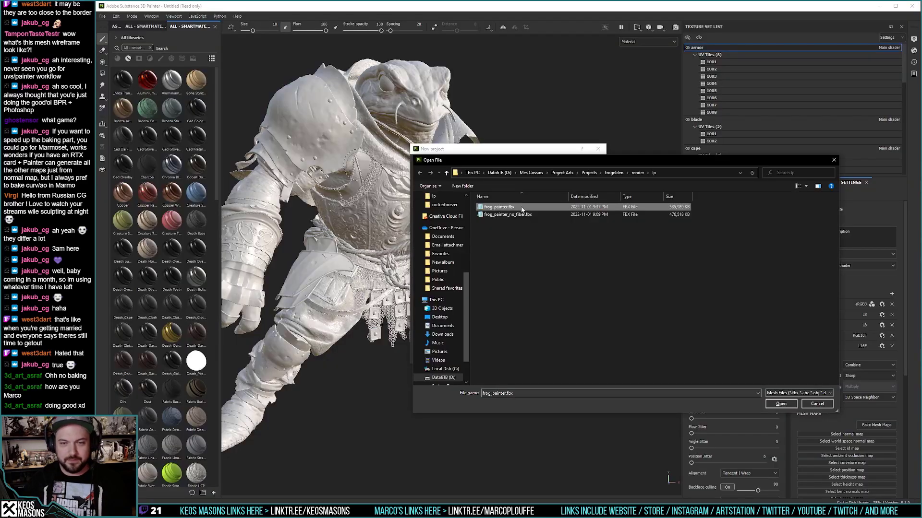
double_click(522, 209)
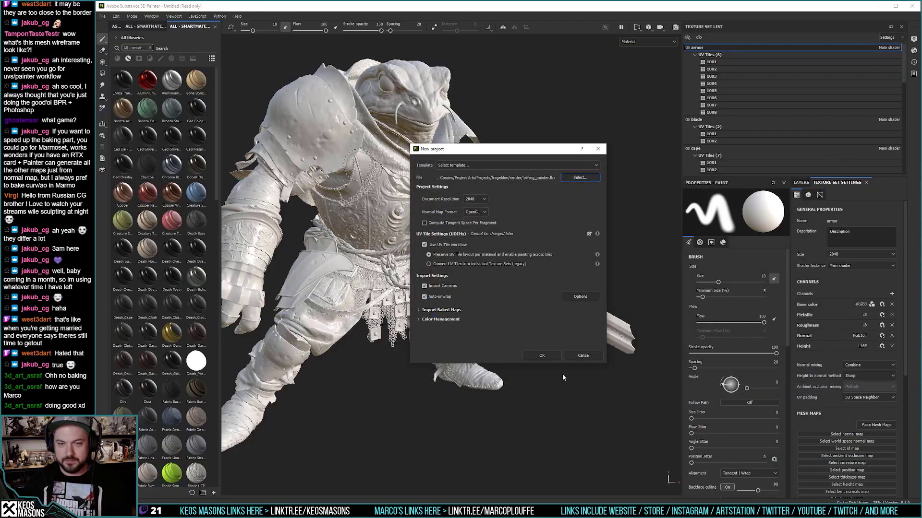
left_click(545, 357)
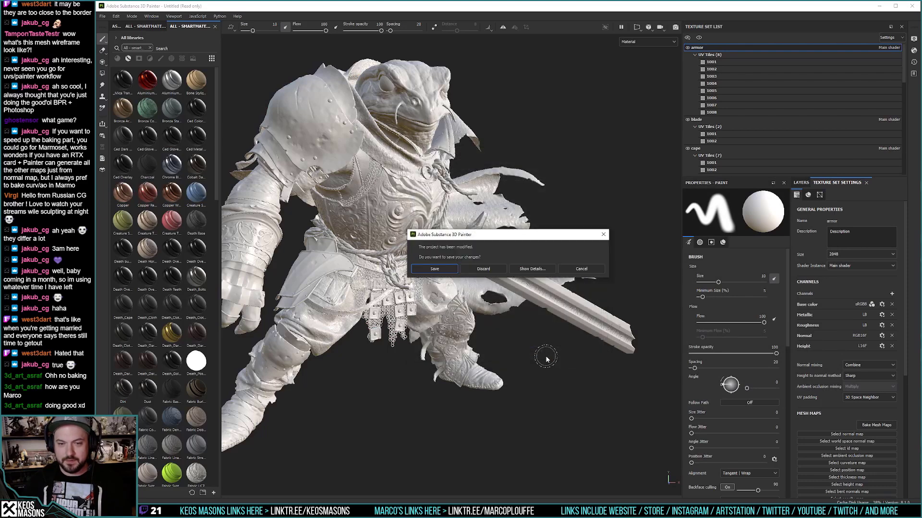
Step: Discard the old project's unsaved changes so the frog_painter.fbx scene loads
left_click(490, 269)
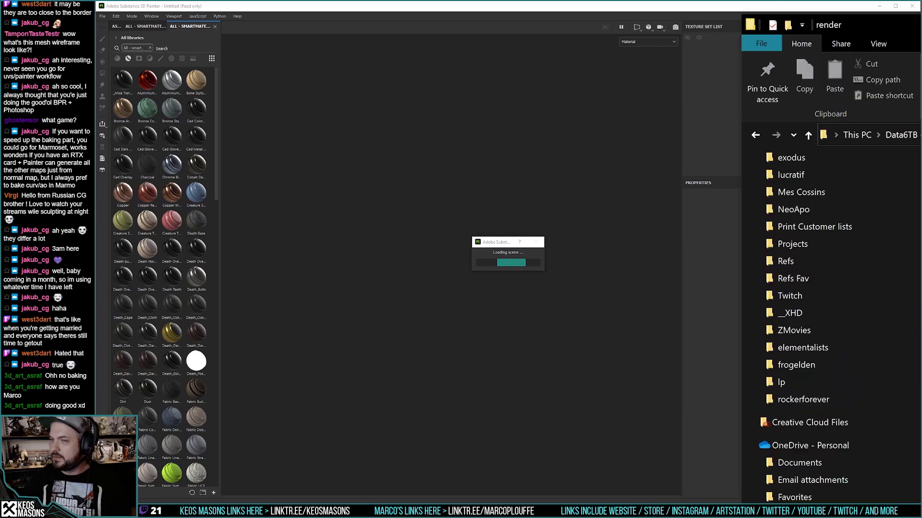
Step: Open the bake folder, inspect armor_hp.obj and armor_hp.assbin, then close File Explorer
left_click_drag(863, 33, 405, 66)
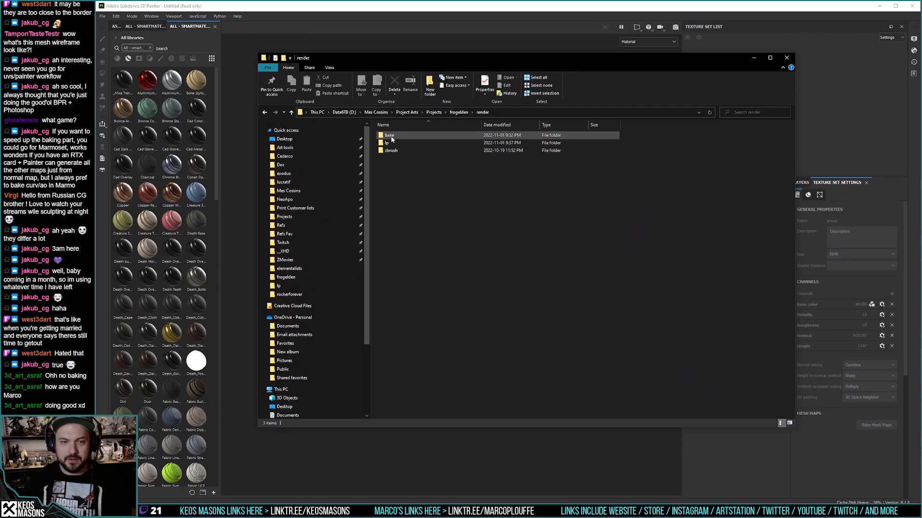
left_click(390, 136)
double_click(390, 135)
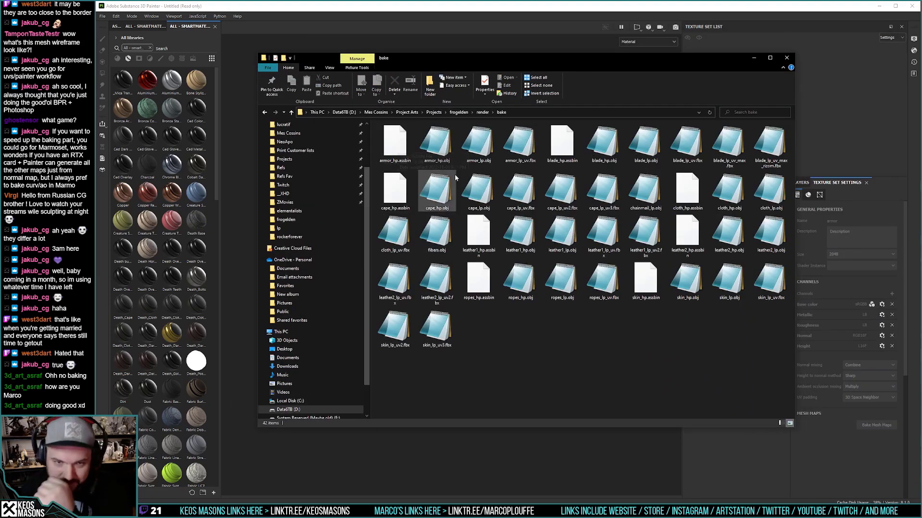
left_click(431, 147)
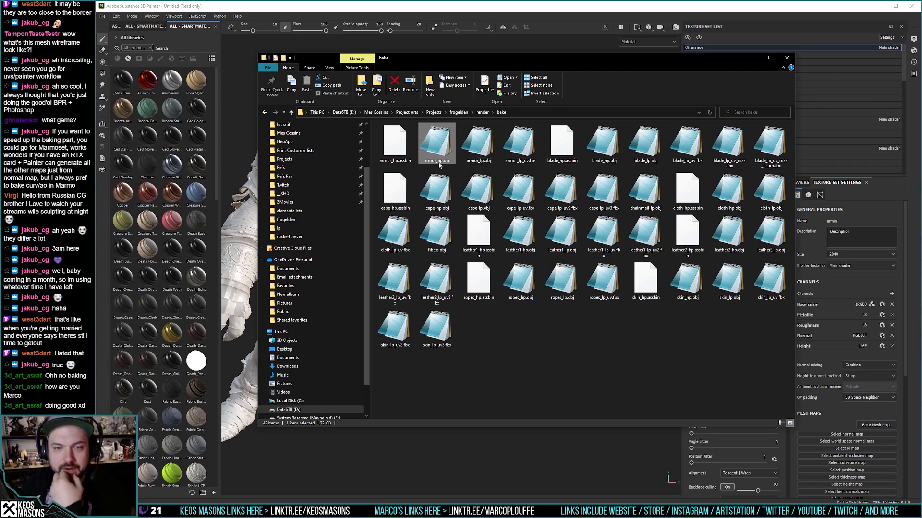
left_click(403, 160)
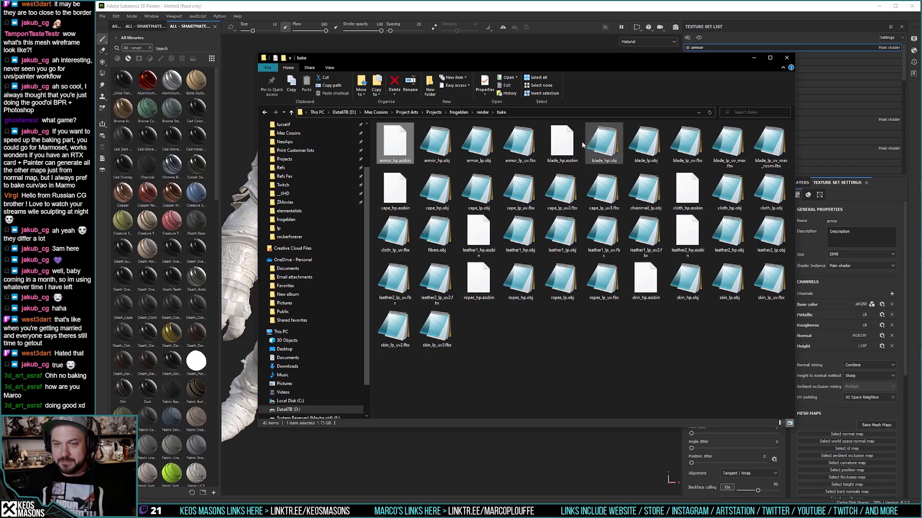
left_click(786, 58)
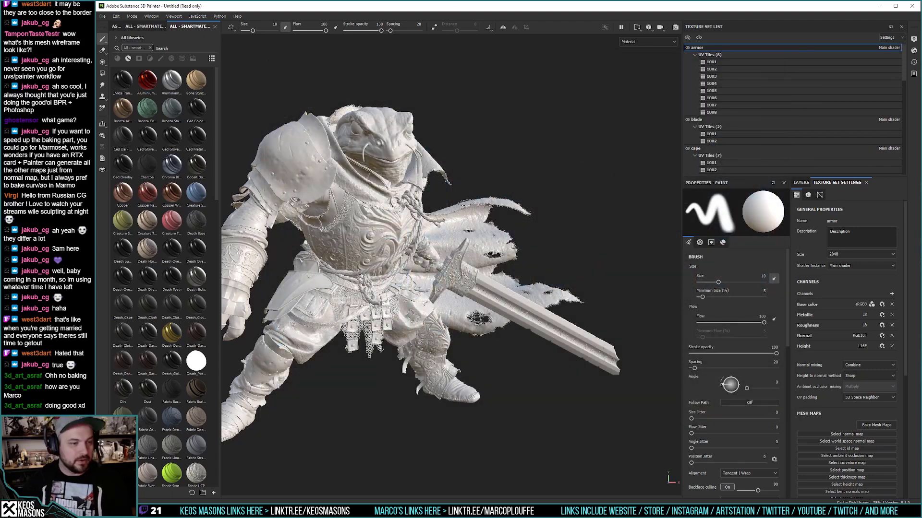
scroll(465, 202, "up", 5)
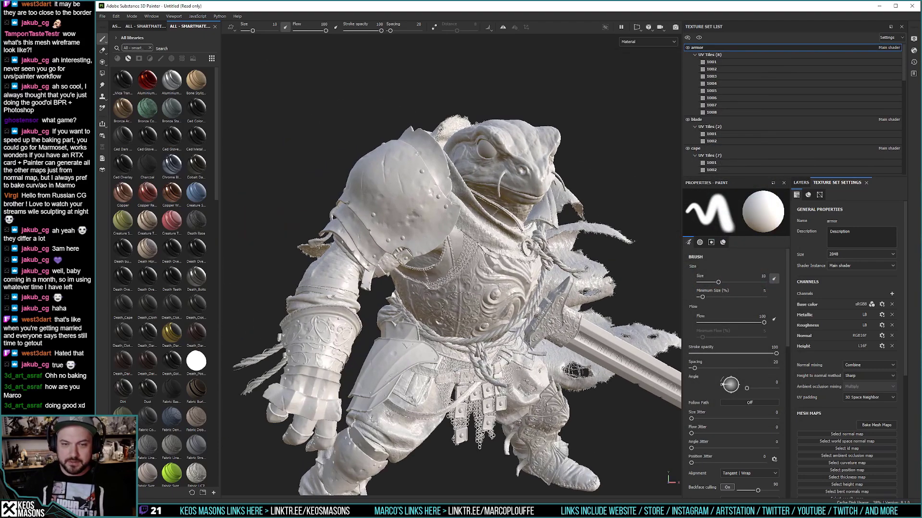
scroll(458, 307, "up", 6)
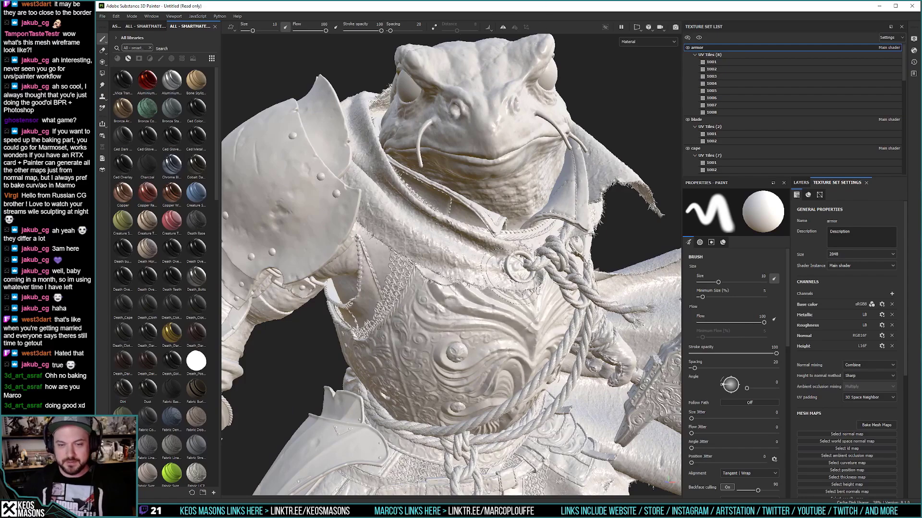
left_click_drag(512, 274, 423, 188, "alt")
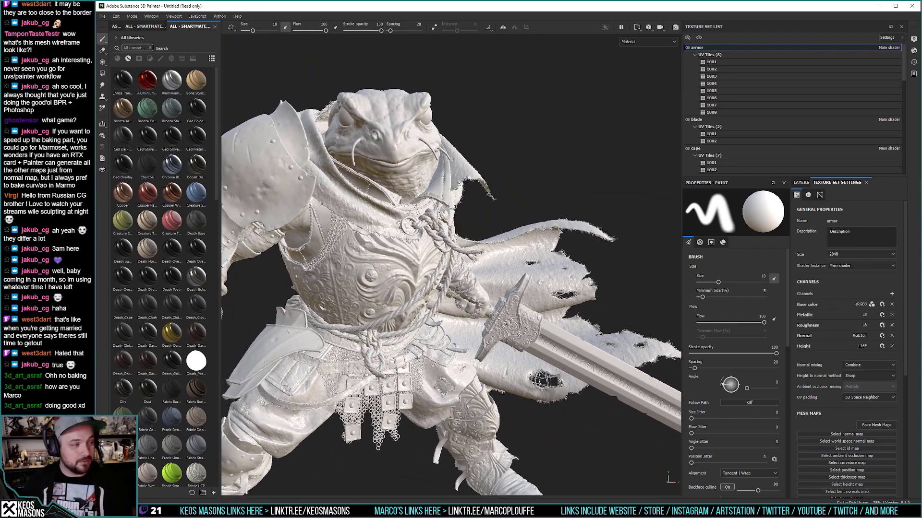
middle_click_drag(437, 223, 491, 190, "alt")
left_click_drag(491, 190, 452, 192, "alt")
Step: Switch the environment map to a studio map and rotate its lighting around the frog knight
left_click(914, 38)
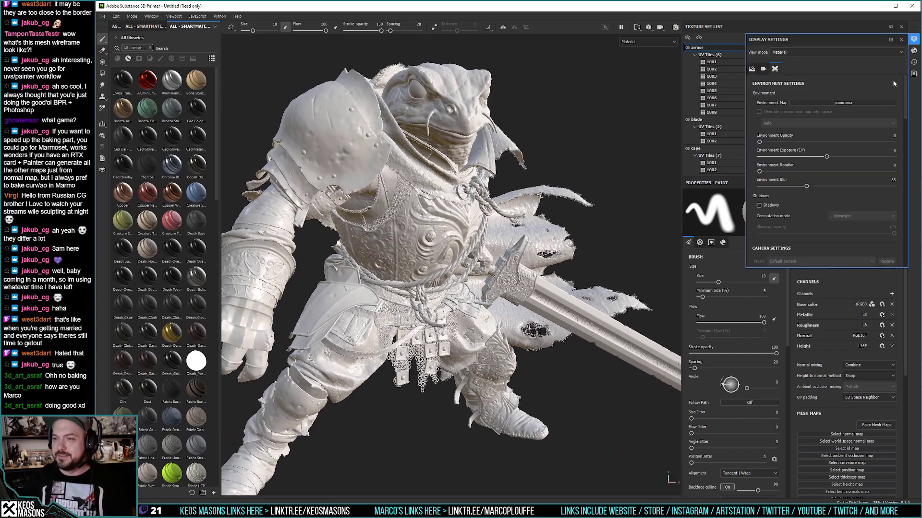
left_click(845, 103)
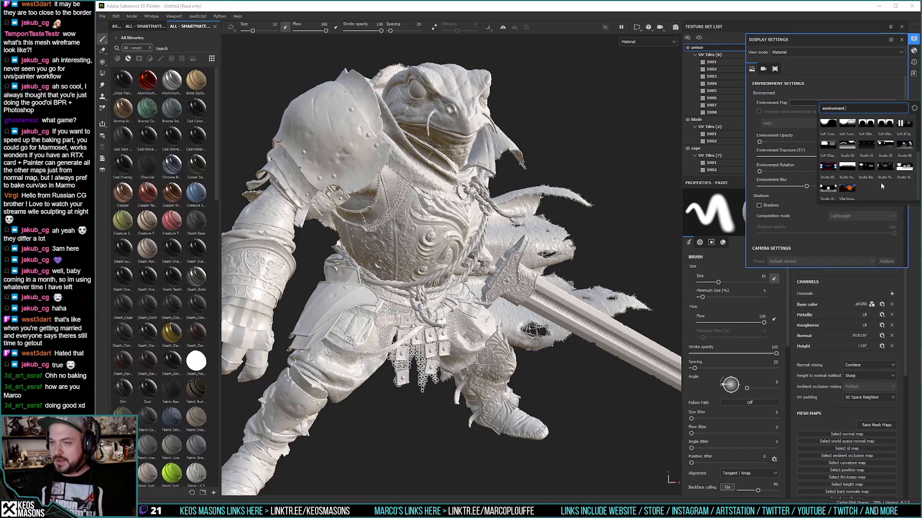
left_click(888, 169)
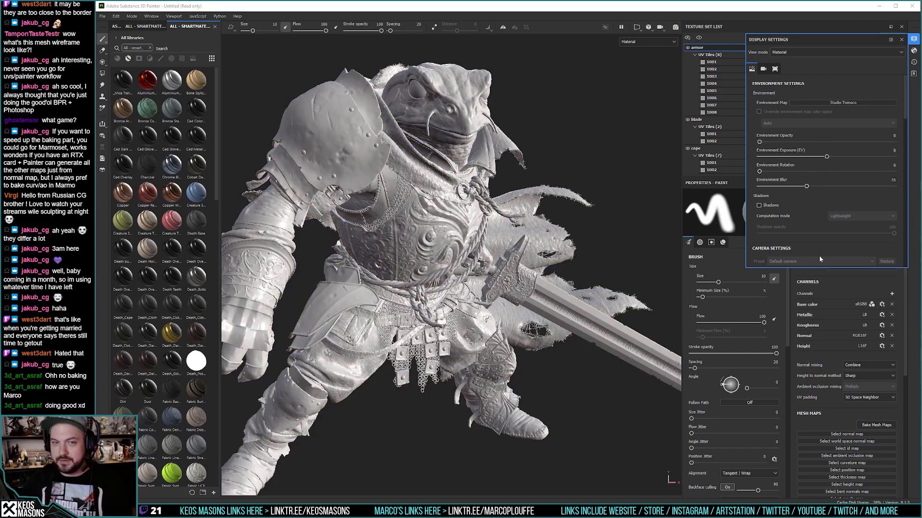
left_click(901, 39)
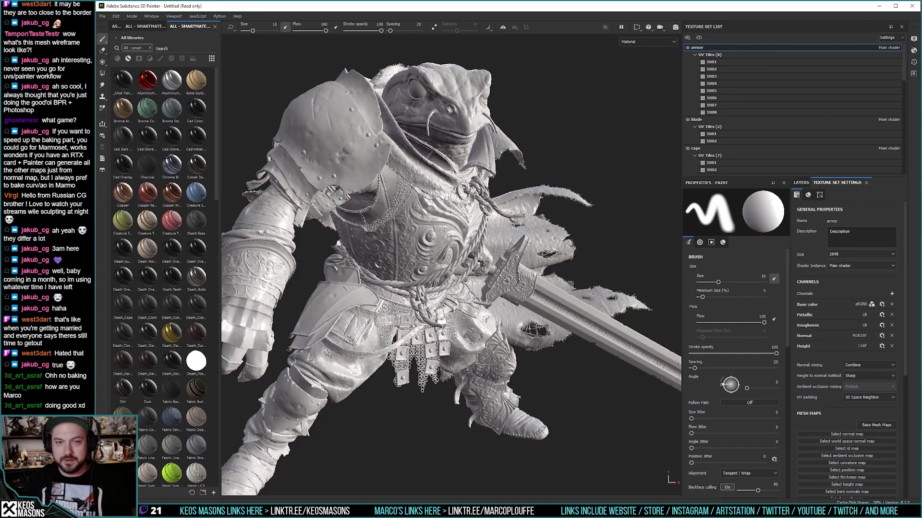
right_click_drag(463, 201, 468, 212, "shift")
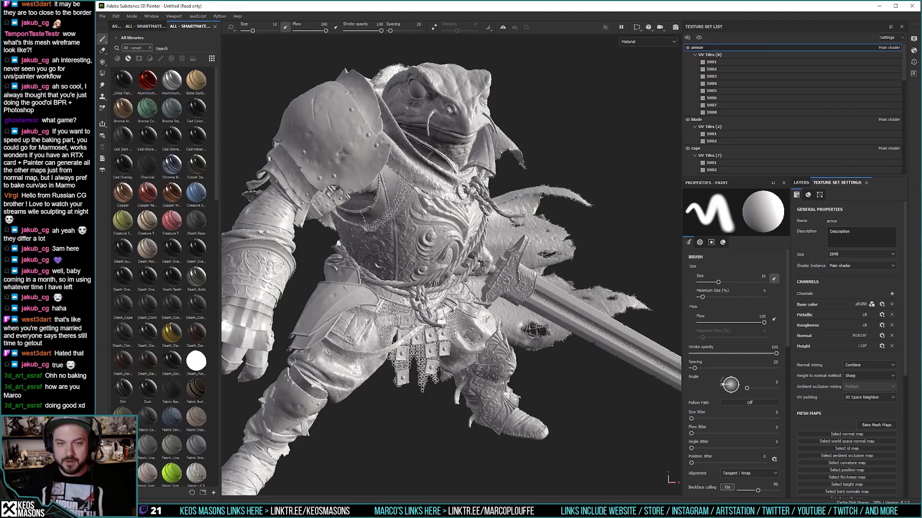
scroll(476, 233, "up", 5)
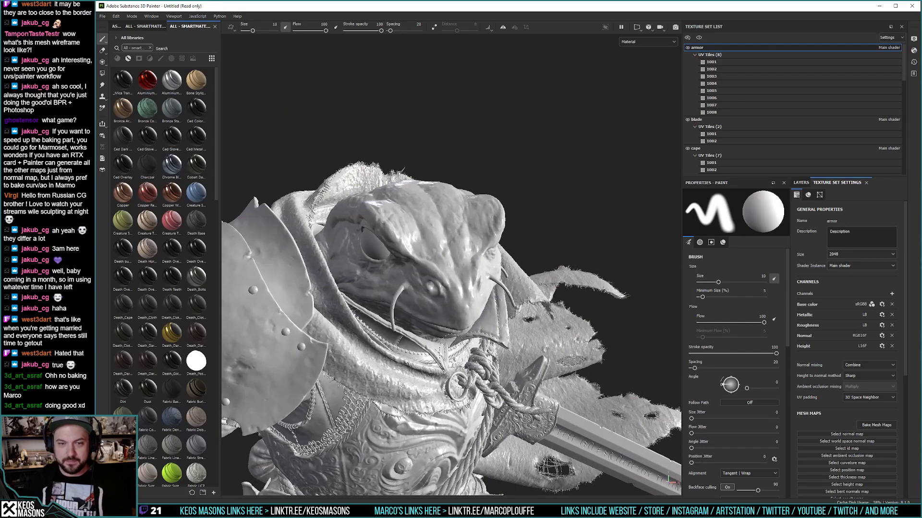
middle_click_drag(470, 298, 473, 209)
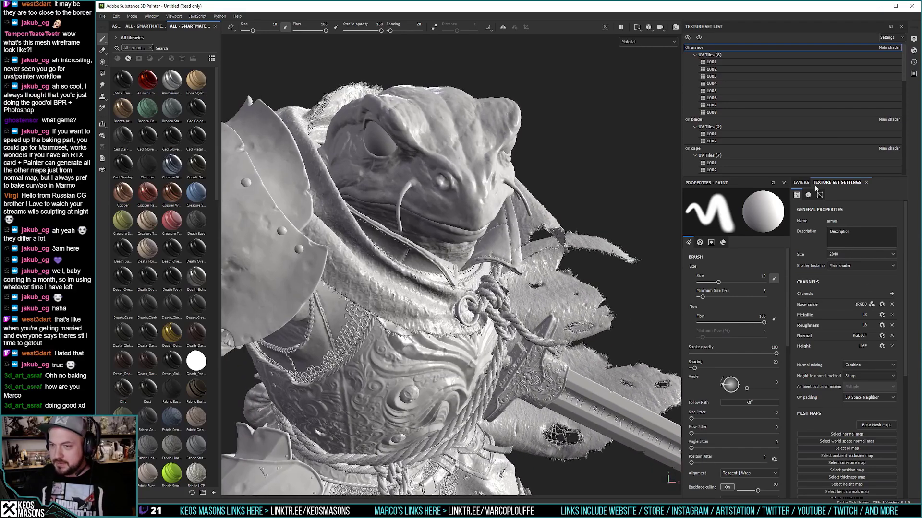
Step: Collapse the UV tile lists of the armor, blade, cape, chainmail, cloth, fiber, leather1, leather2 and rope sets
left_click(695, 54)
left_click(694, 69)
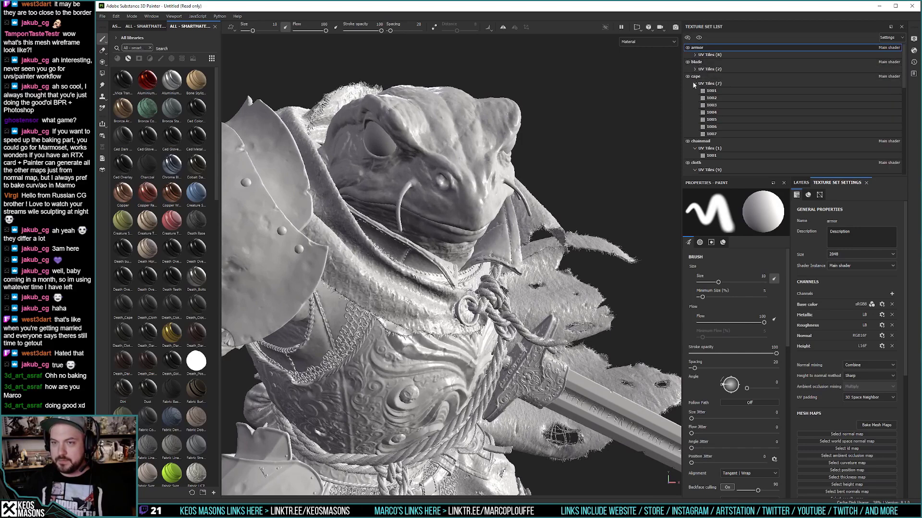
left_click(695, 84)
left_click(694, 98)
left_click(695, 112)
left_click(695, 127)
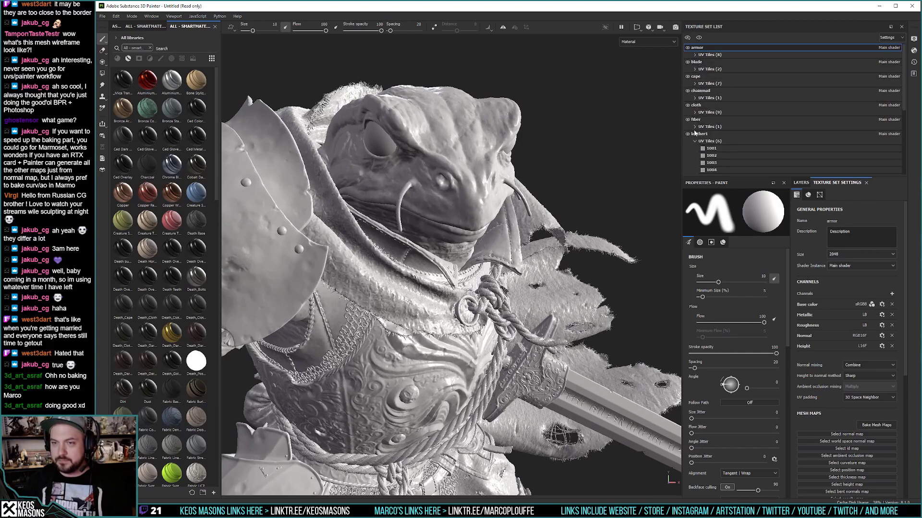
left_click(695, 141)
left_click(696, 156)
scroll(696, 159, "down", 2)
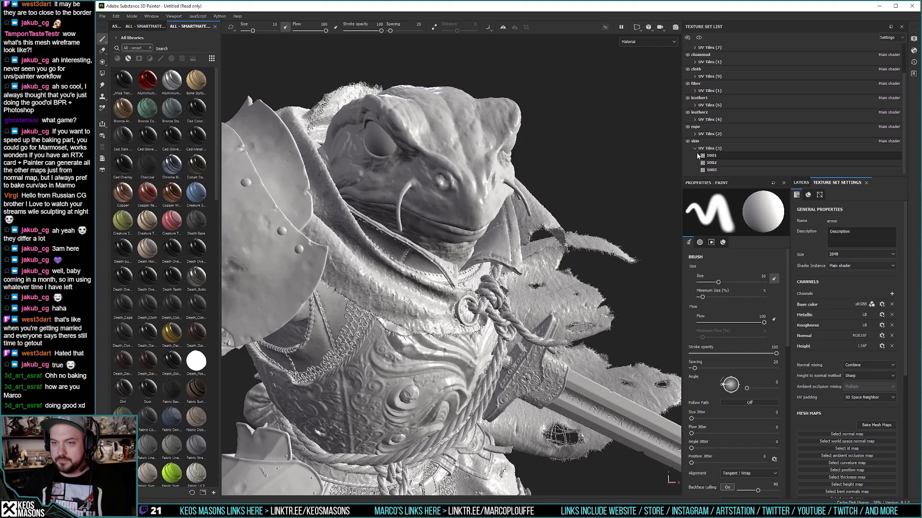
left_click(696, 156)
Step: Select the skin texture set and open Bake Mesh Maps
left_click(696, 163)
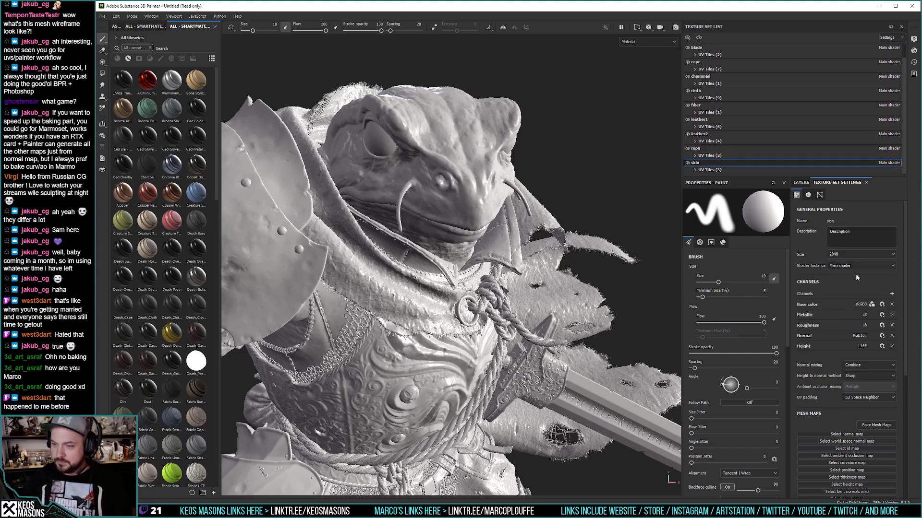
scroll(873, 312, "down", 3)
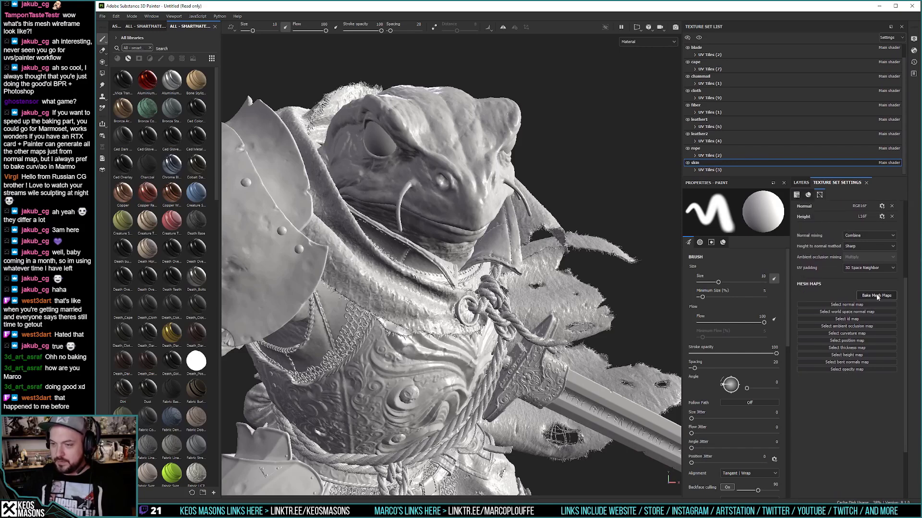
left_click(876, 296)
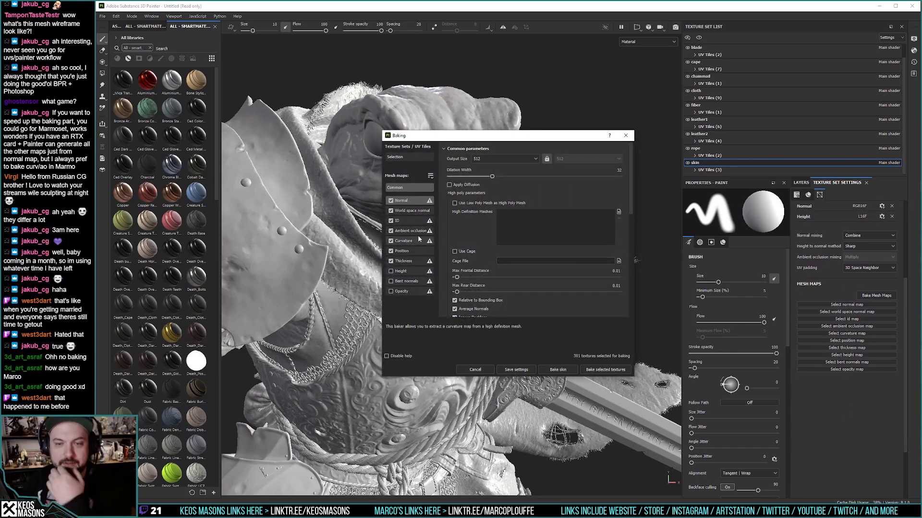
Step: Exclude the Thickness map, set the ID map to vertex colour, and apply to all bakers
left_click(391, 261)
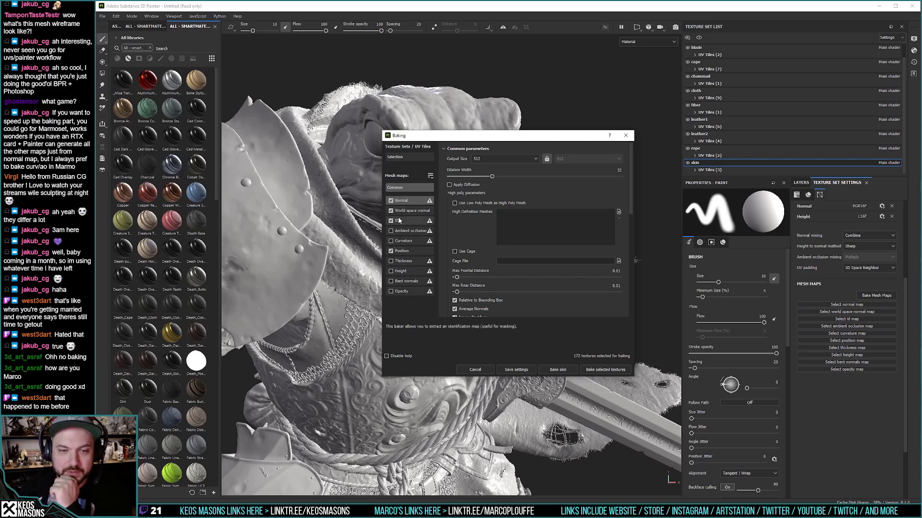
left_click(407, 220)
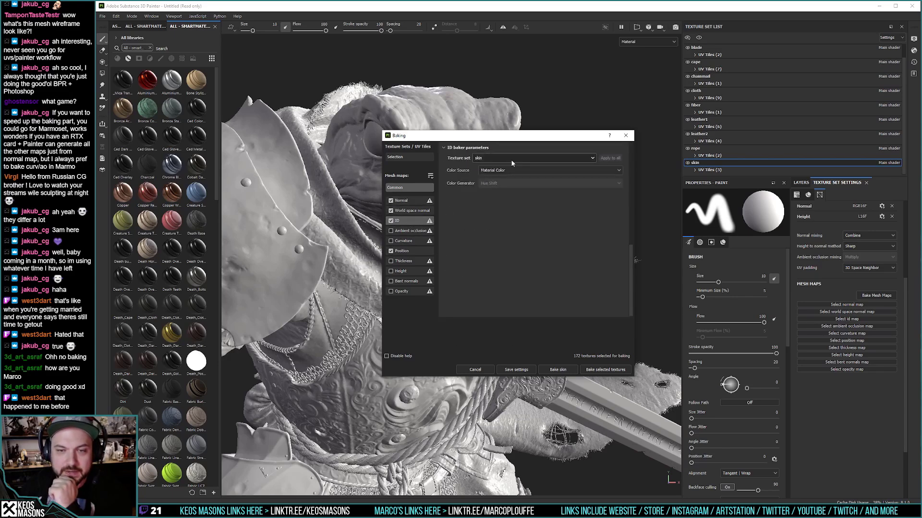
left_click(499, 168)
left_click(596, 179)
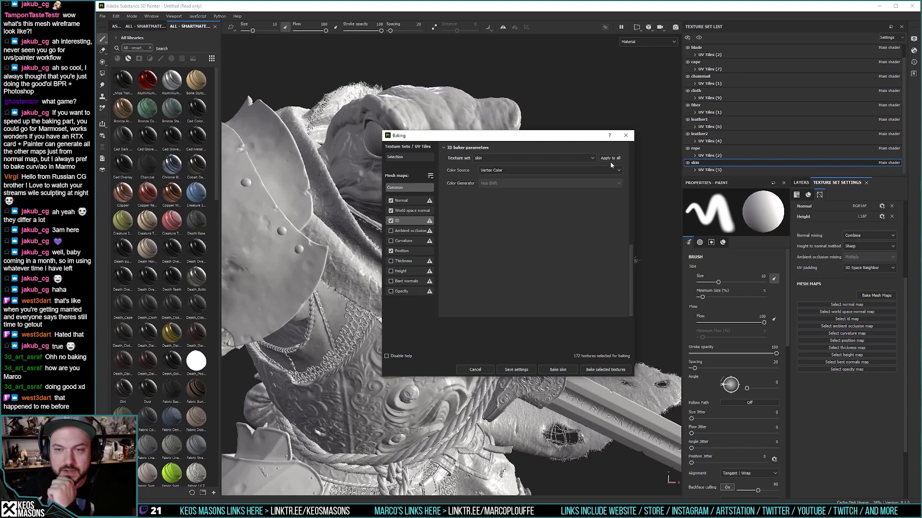
left_click(610, 159)
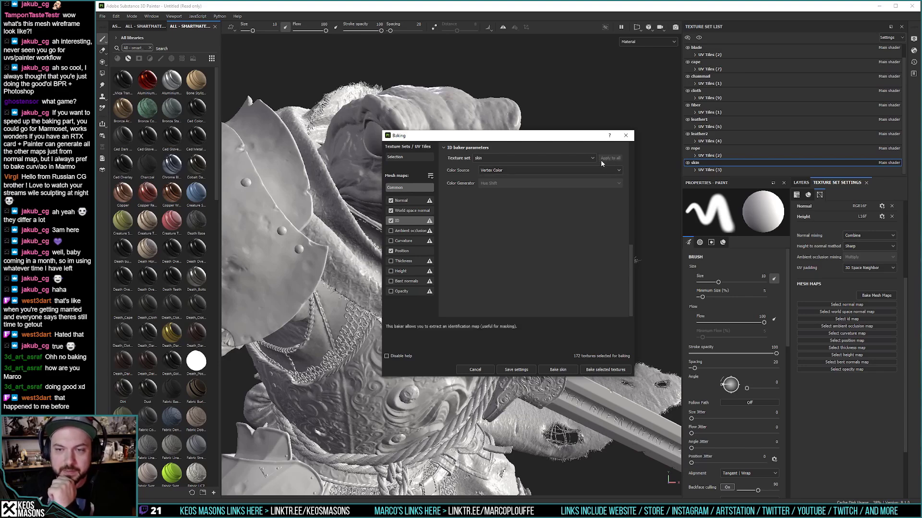
left_click(406, 201)
Step: Set the common output size to 4096 and Max Frontal and Rear Distance to 0.001
left_click(416, 188)
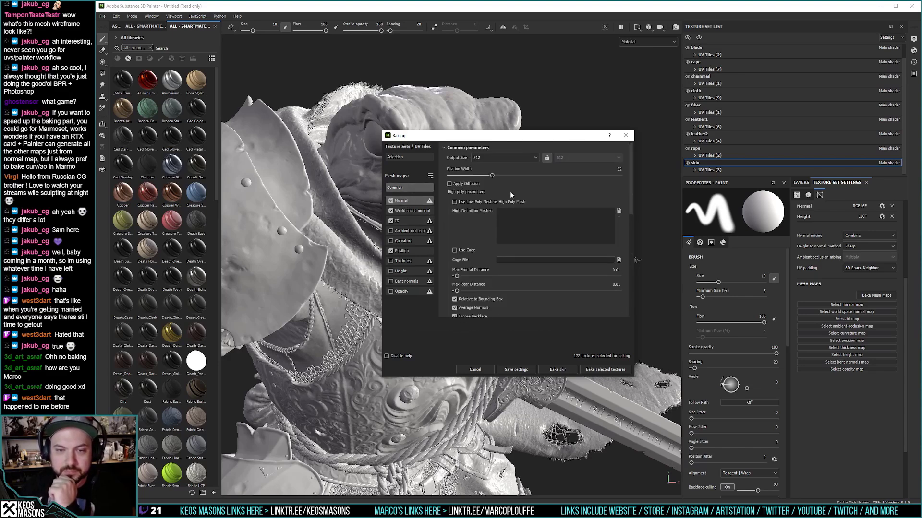
left_click(536, 158)
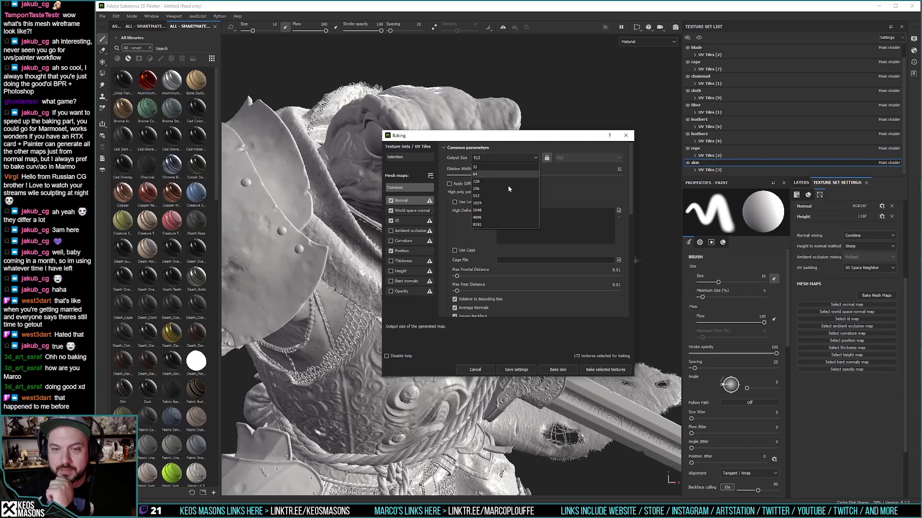
left_click(489, 216)
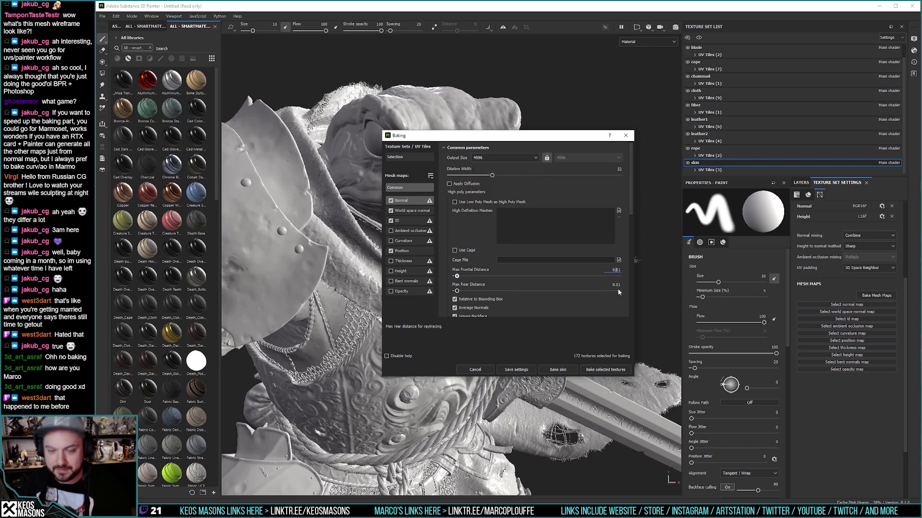
type("0")
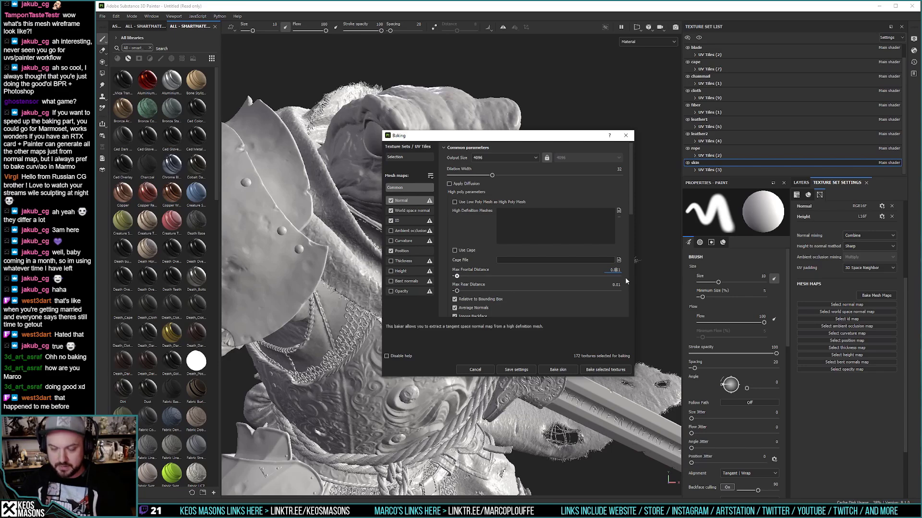
key("Tab")
type("0.001")
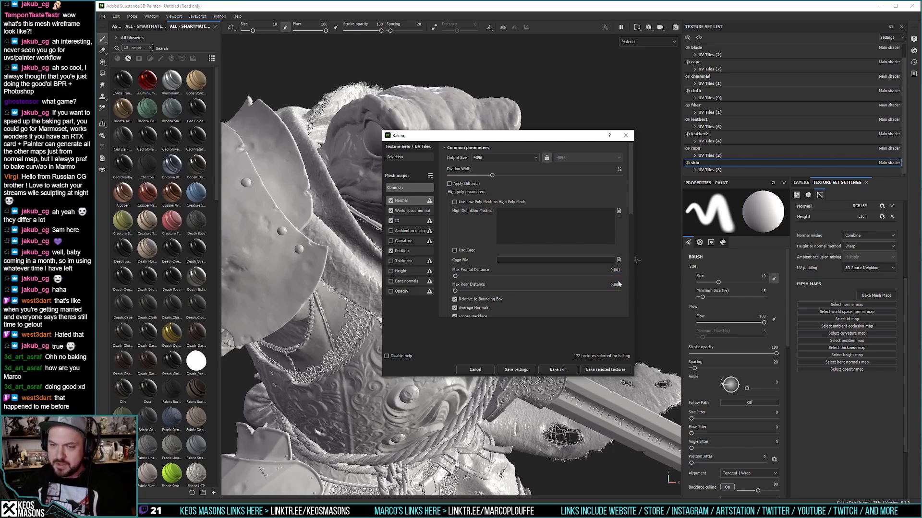
Step: Load skin_hp.obj from the render/bake folder as the high-definition bake mesh
left_click(619, 212)
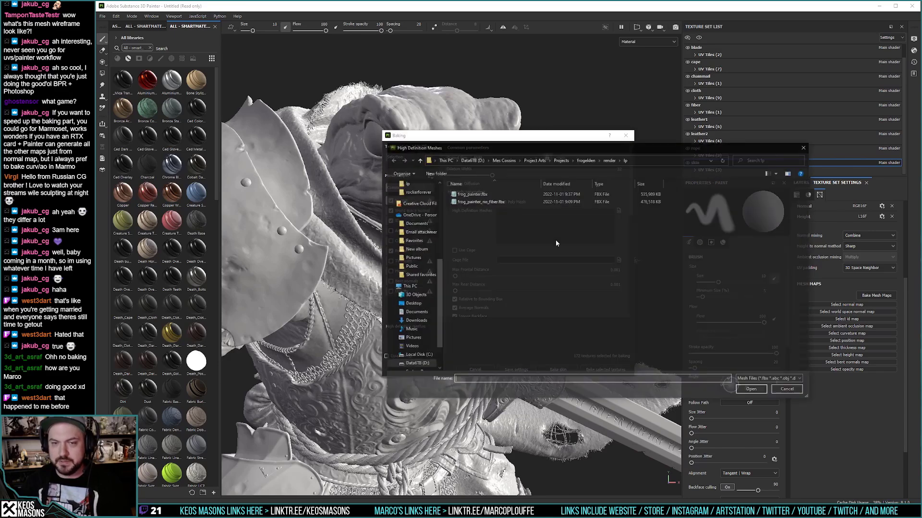
left_click(610, 160)
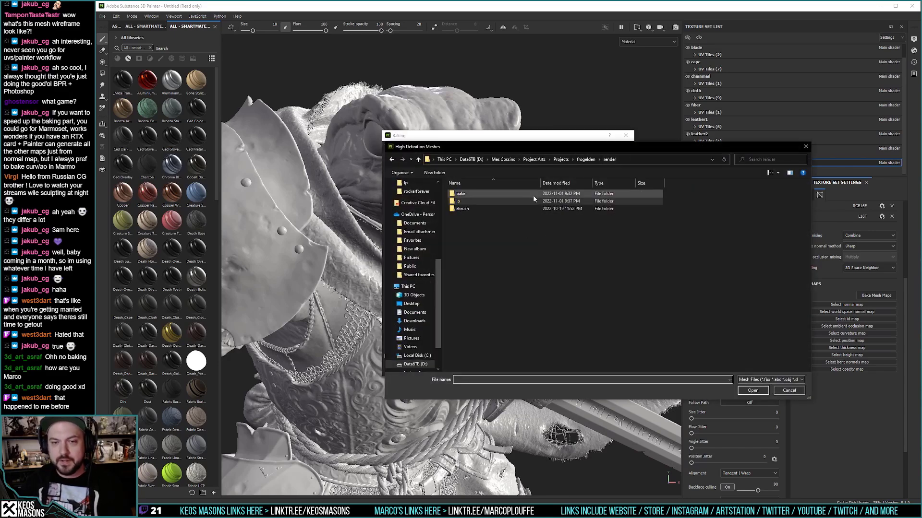
double_click(461, 194)
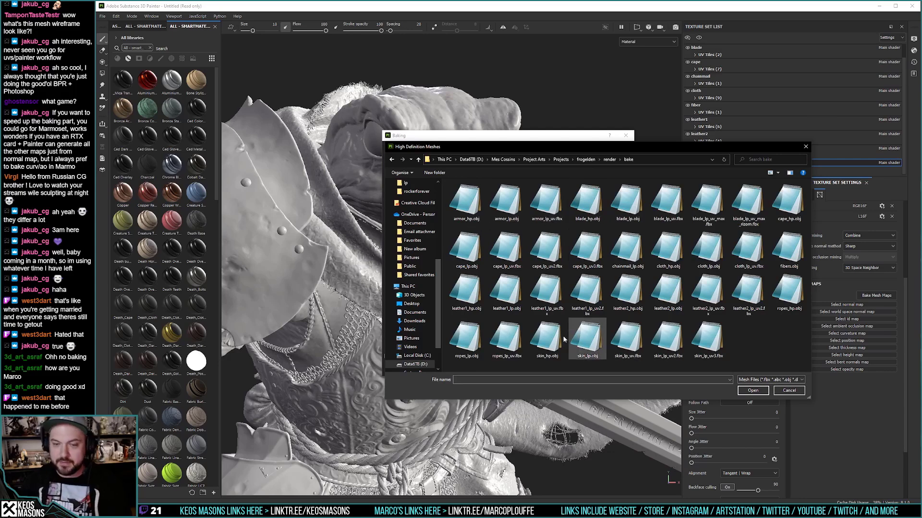
double_click(547, 341)
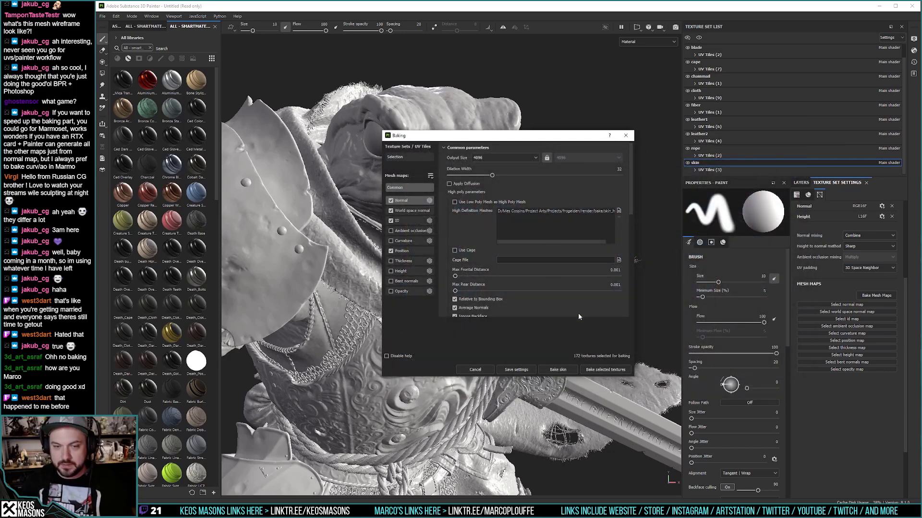
Step: Set antialiasing to Subsampling 2x2 and bake the skin's Normal, World space normal, ID and Position maps
scroll(629, 235, "down", 3)
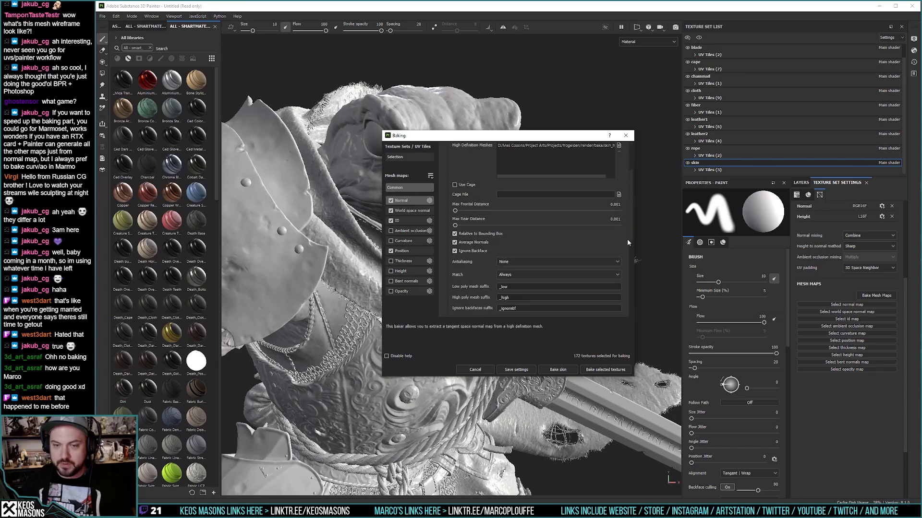
left_click(515, 208)
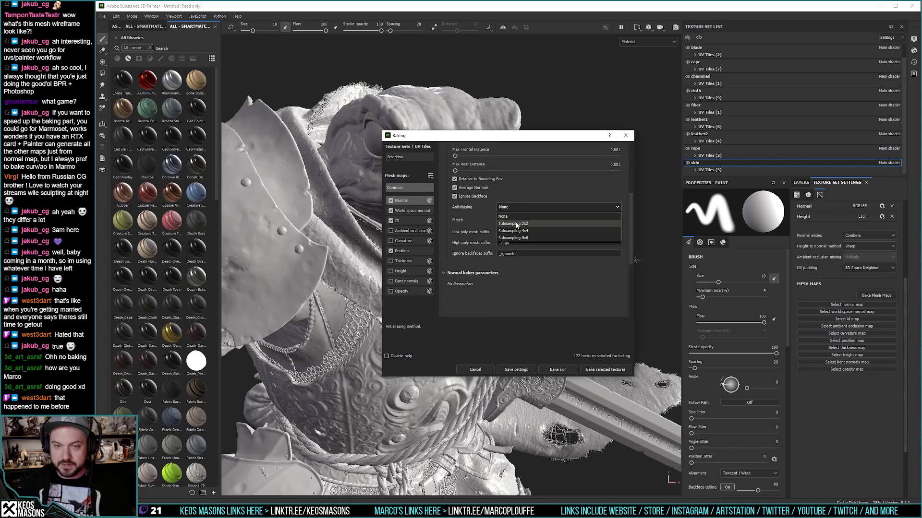
left_click(514, 224)
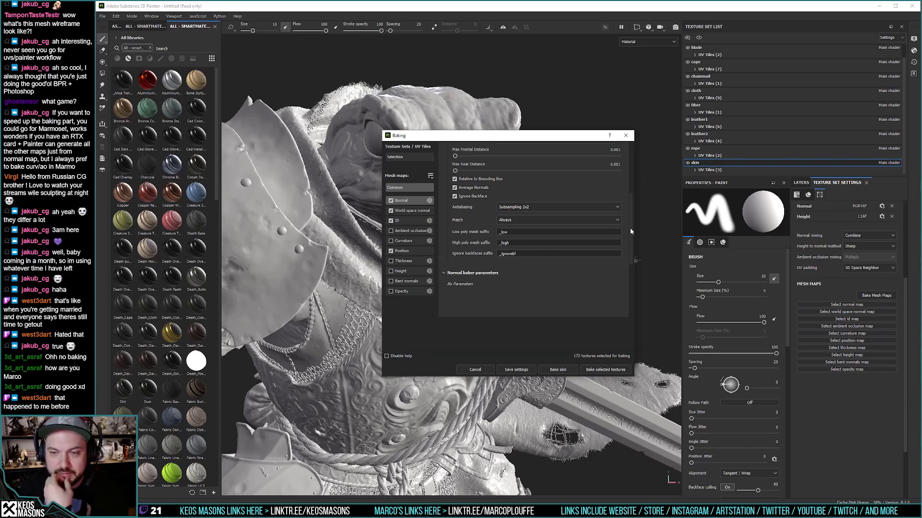
left_click_drag(630, 227, 628, 176)
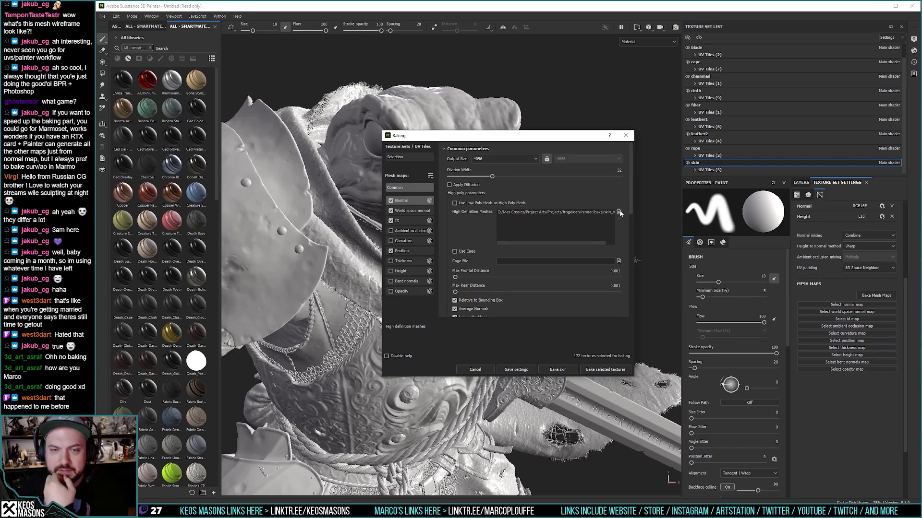
left_click_drag(630, 194, 633, 173)
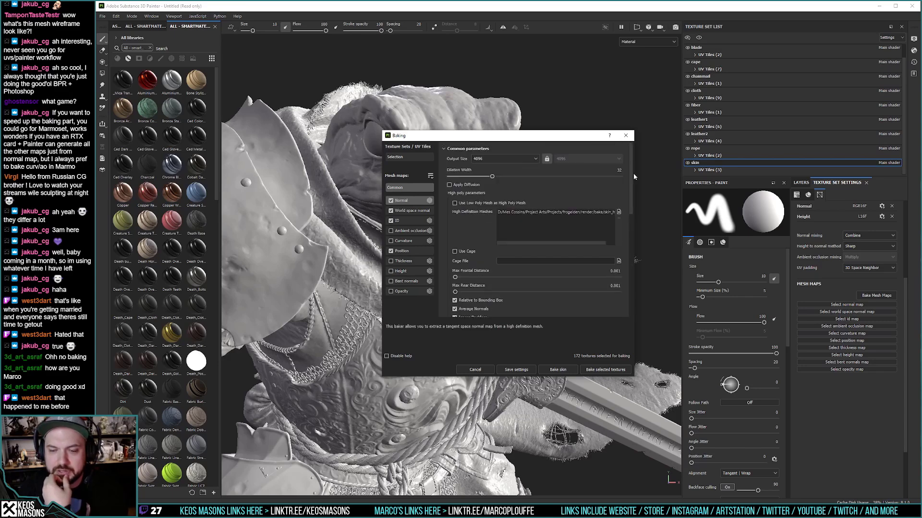
left_click(566, 370)
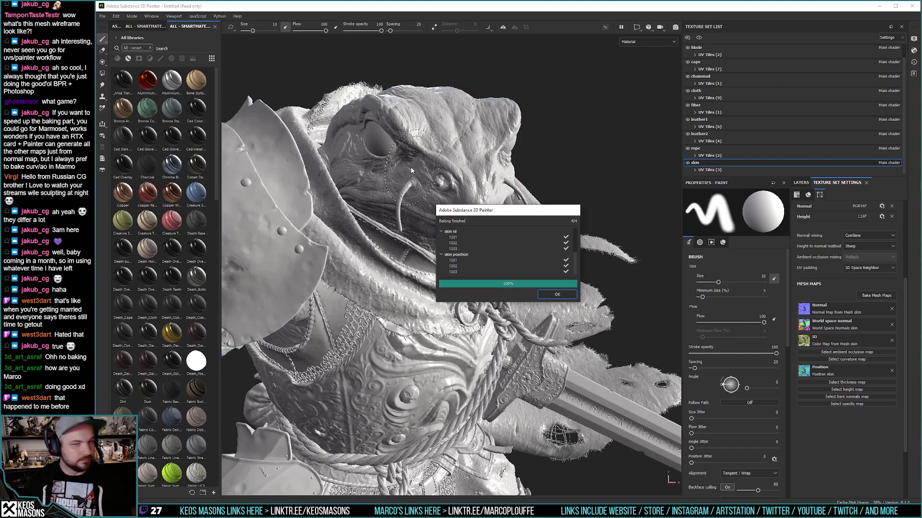
Step: Close the Baking finished report once the skin bake for tiles 1001–1003 completes
left_click(559, 296)
Step: Orbit and zoom around the frog's eye and head to check the bake, then reopen Bake Mesh Maps
mouse_move(509, 263)
left_mouse_down("alt")
mouse_move(459, 237)
mouse_move(546, 220)
mouse_move(458, 237)
mouse_move(463, 222)
mouse_move(418, 220)
mouse_move(504, 218)
mouse_move(508, 230)
left_mouse_up("alt")
right_click_drag(509, 231, 514, 302, "alt")
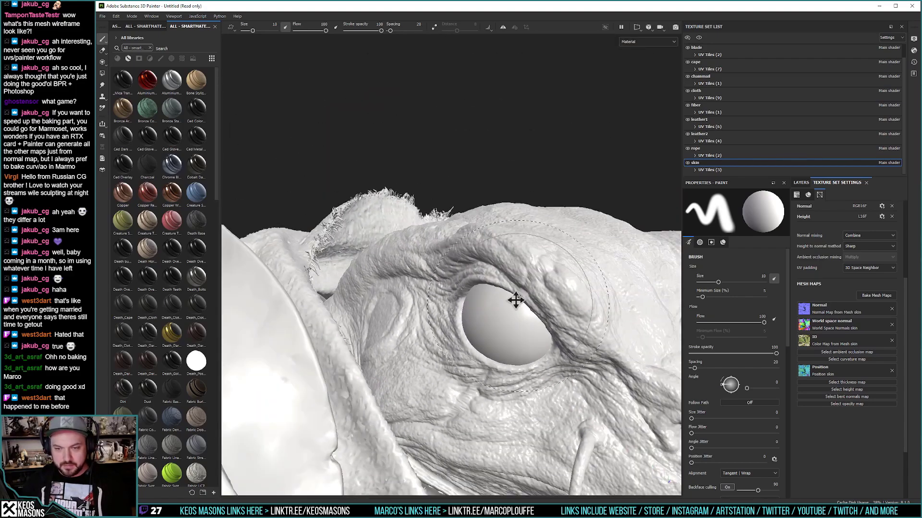
left_click_drag(514, 303, 403, 223, "alt")
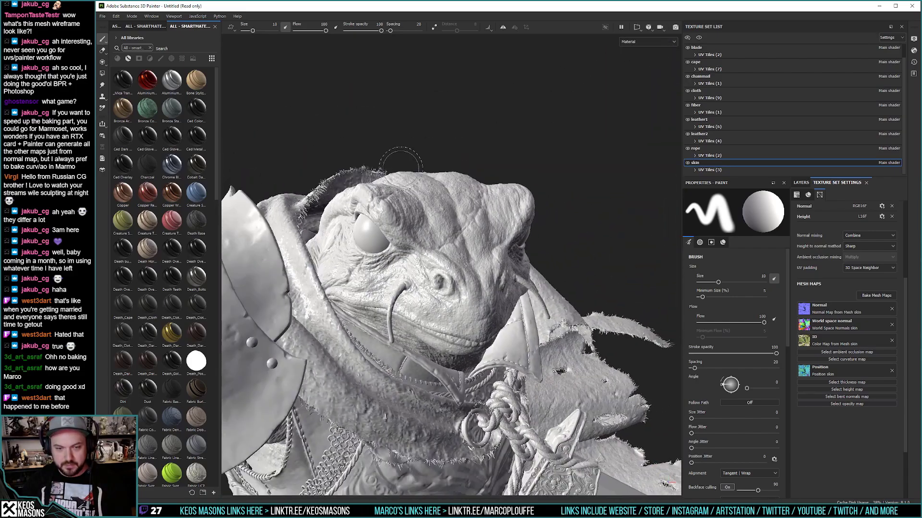
right_click_drag(439, 180, 439, 197, "alt")
left_click_drag(439, 196, 555, 237, "alt")
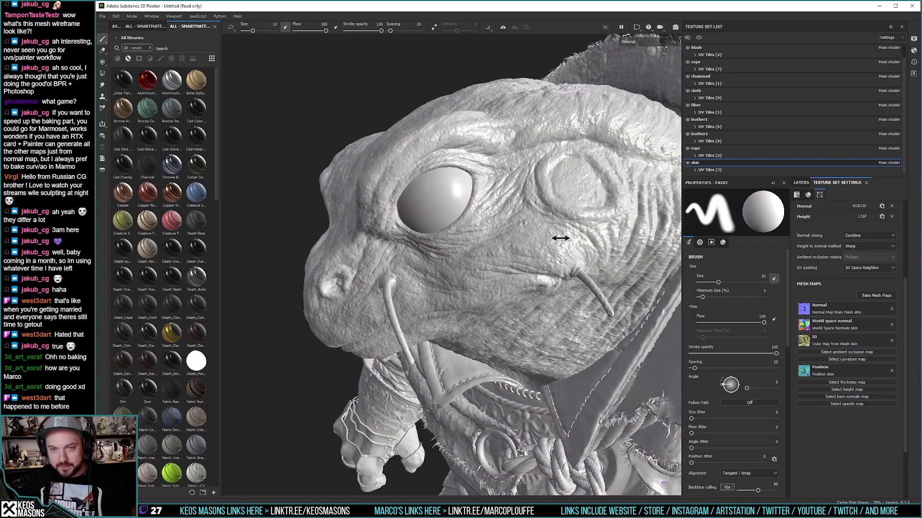
right_click_drag(555, 236, 555, 259, "alt")
left_click_drag(555, 259, 482, 334, "alt")
left_click_drag(463, 216, 398, 129, "alt")
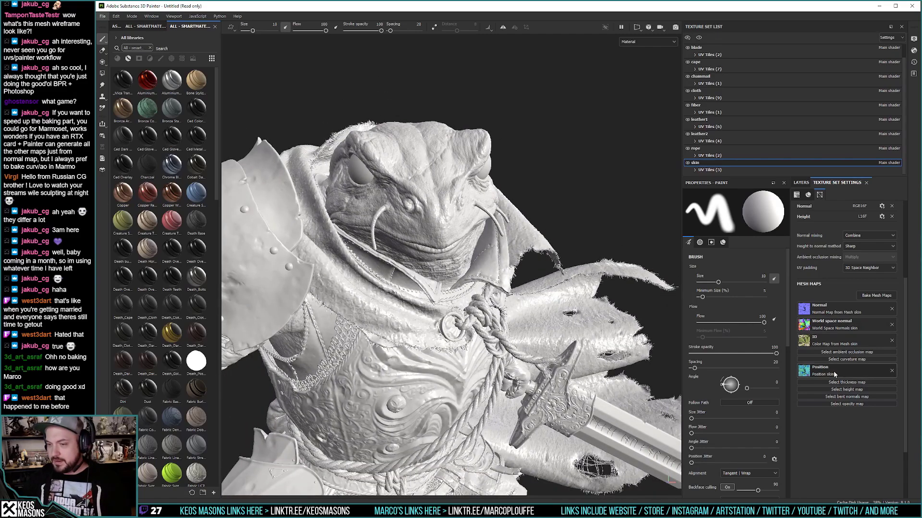
left_click(876, 295)
Step: Tick only Curvature, clearing Normal, World space normal, ID and Position, and bake the skin
left_click(390, 240)
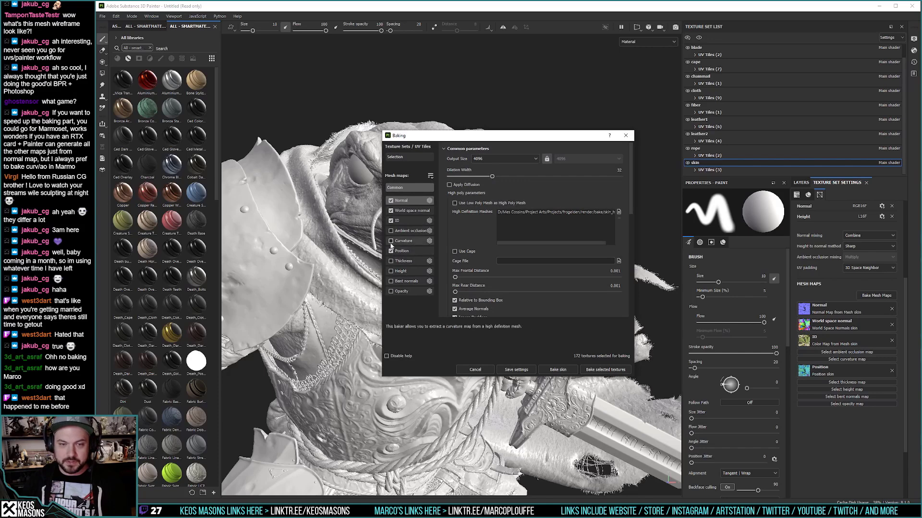
left_click(390, 221)
left_click(390, 210)
left_click(391, 200)
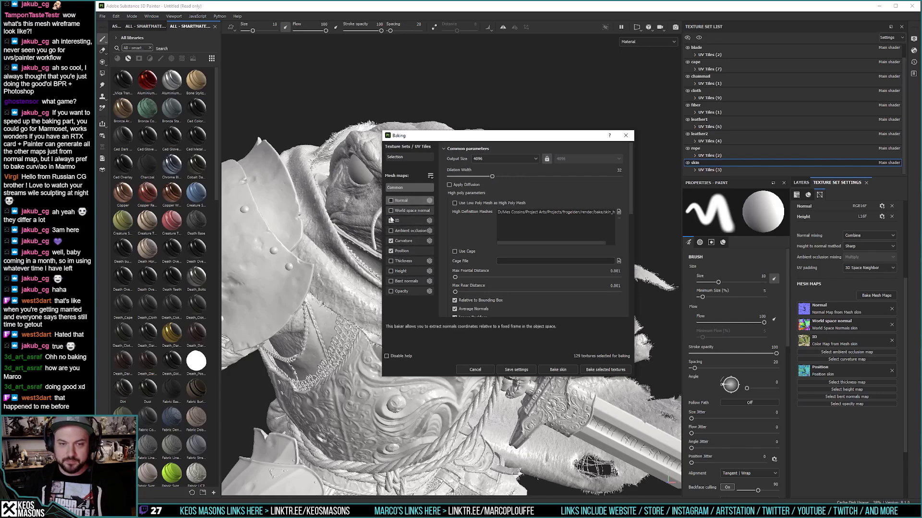
left_click(391, 250)
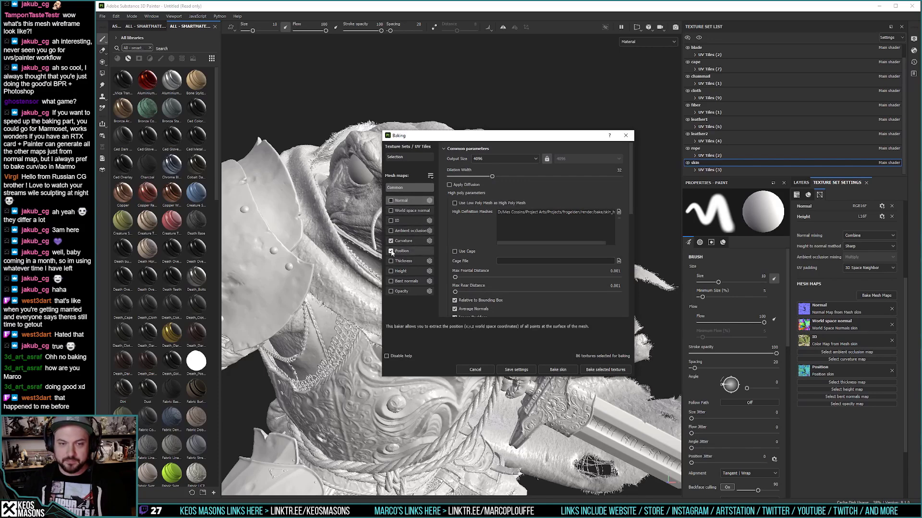
left_click(557, 371)
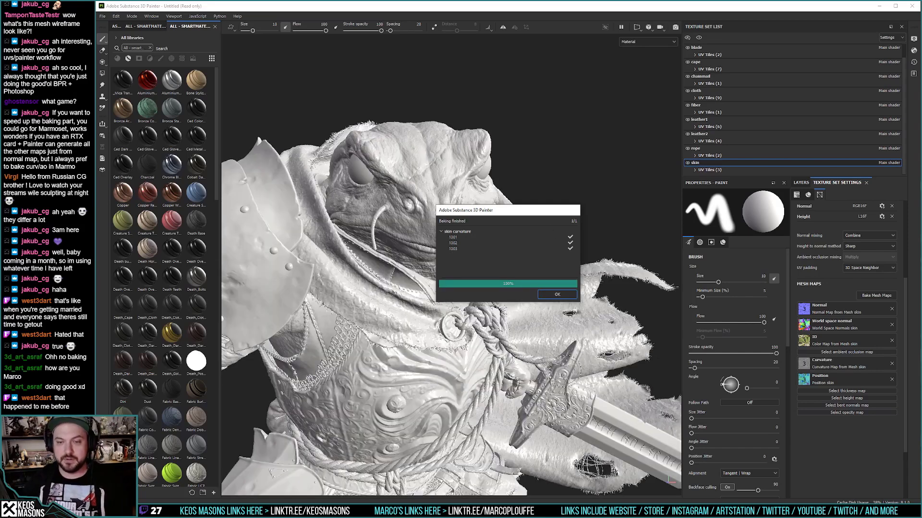
Step: Close the curvature bake report, check the result, and select the rope texture set
left_click(557, 295)
left_click_drag(557, 294, 493, 249, "alt")
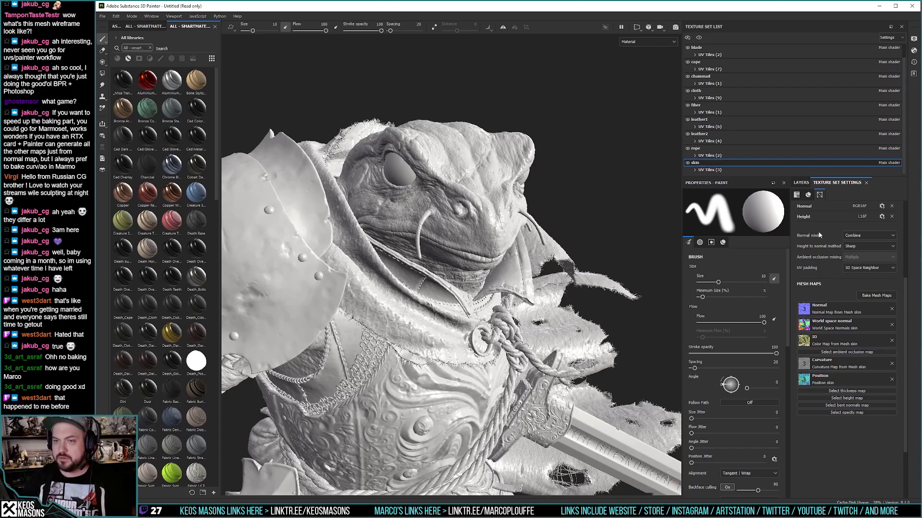
left_click(747, 149)
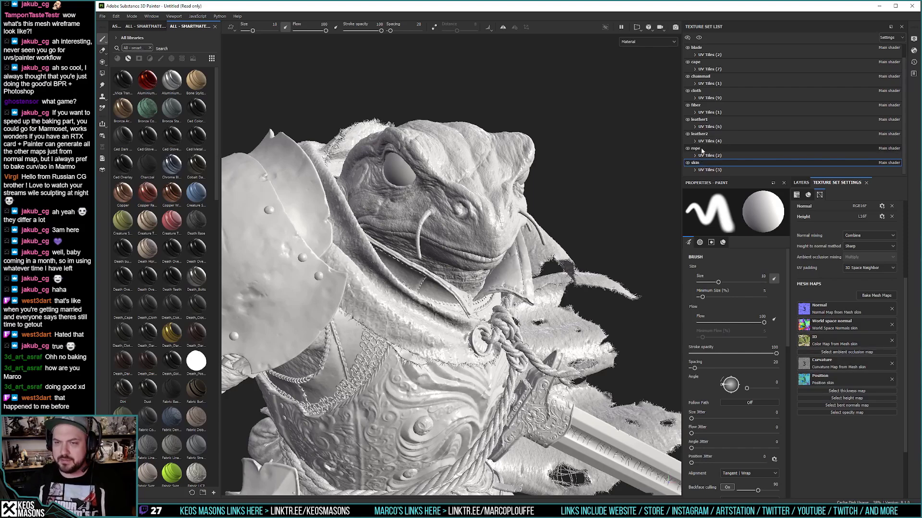
Step: Load the rope's high-poly mesh and bake its curvature map
left_click(876, 295)
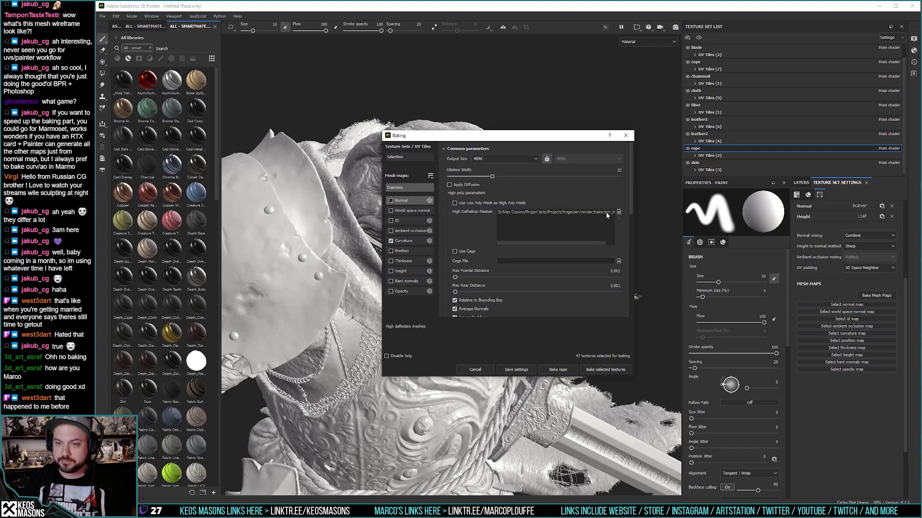
left_click(619, 212)
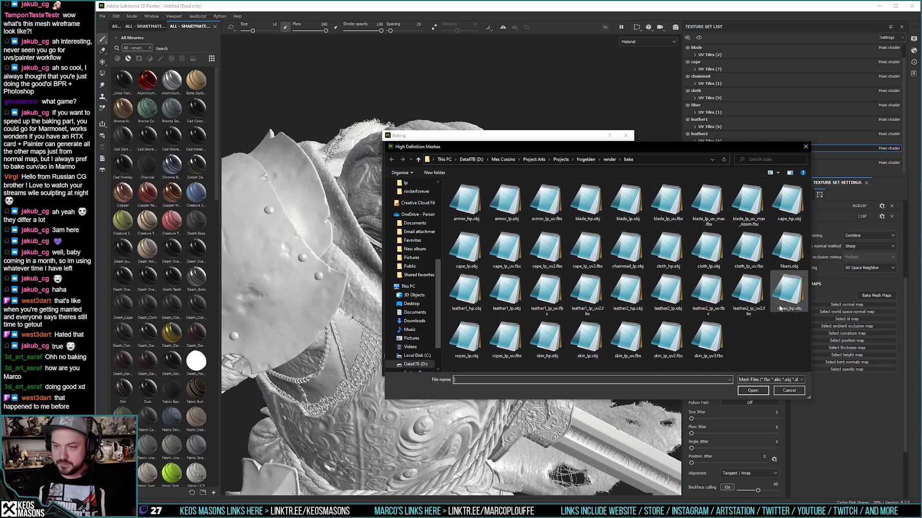
double_click(789, 294)
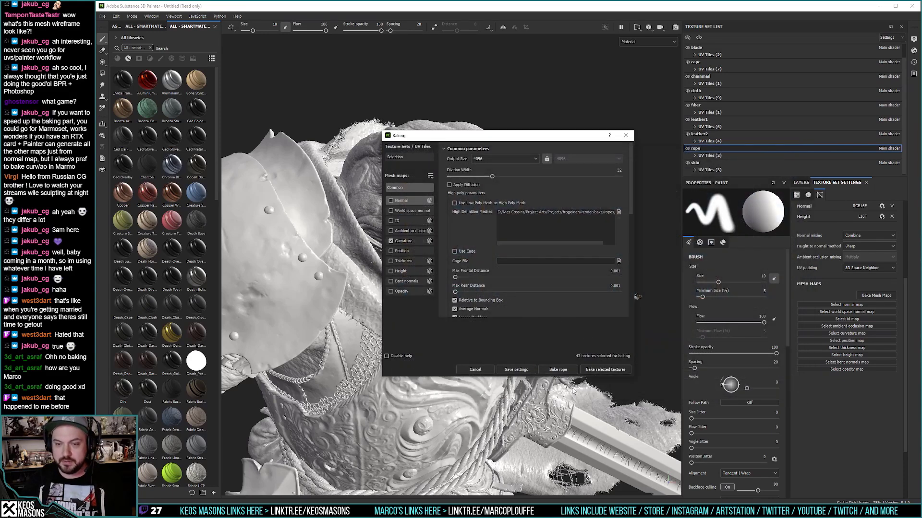
left_click(558, 370)
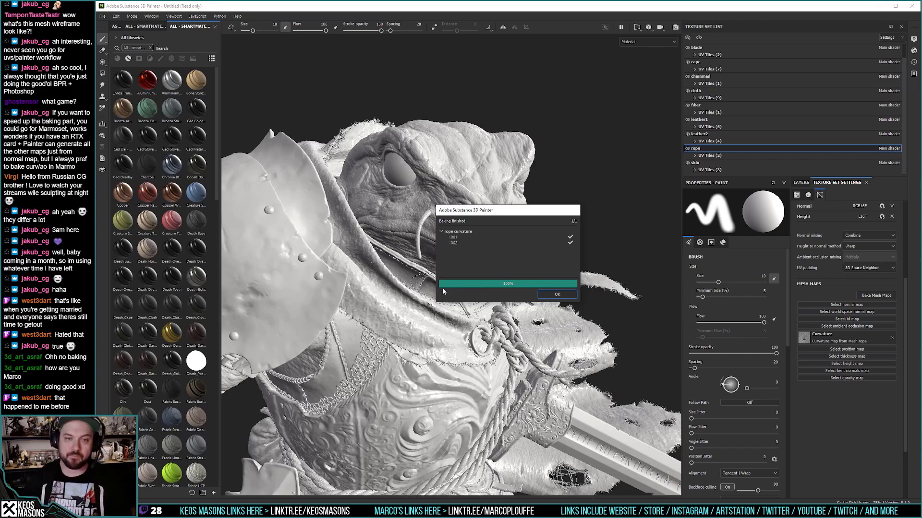
Step: Close the bake report and zoom in on the rope across the carved chest armour
left_click(562, 294)
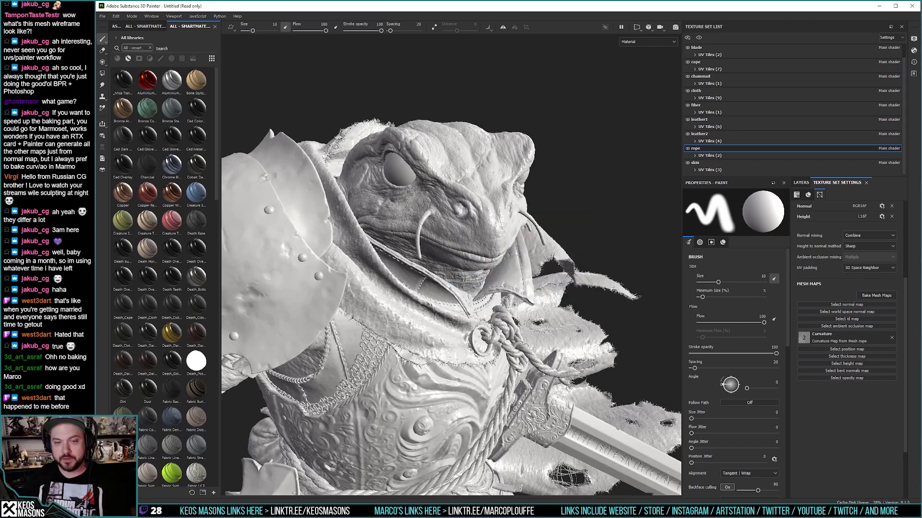
scroll(528, 331, "up", 6)
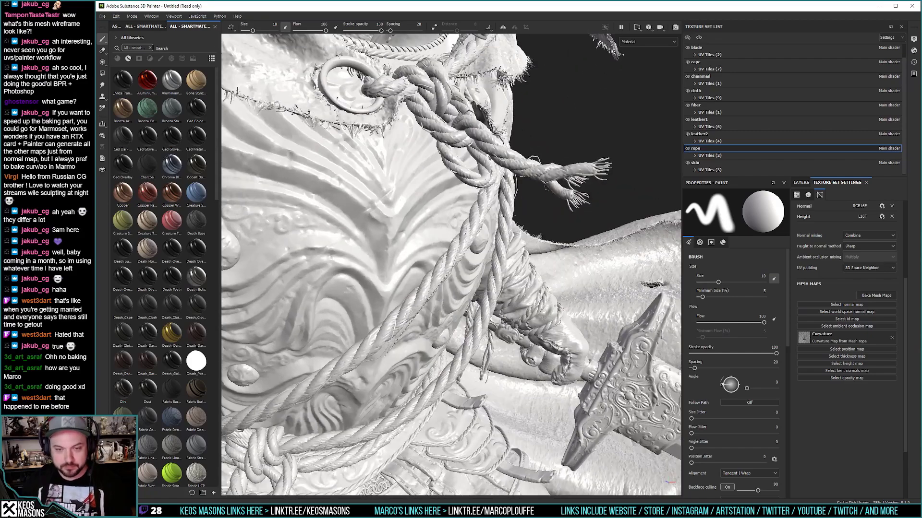
mouse_move(380, 331)
left_mouse_down("alt")
mouse_move(465, 330)
mouse_move(453, 340)
mouse_move(458, 355)
mouse_move(464, 310)
left_mouse_up("alt")
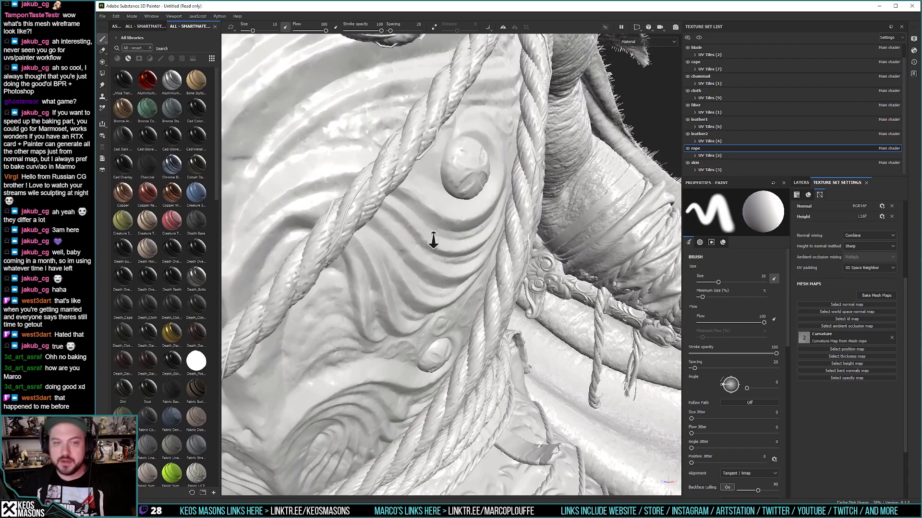
left_click_drag(432, 241, 461, 247, "alt")
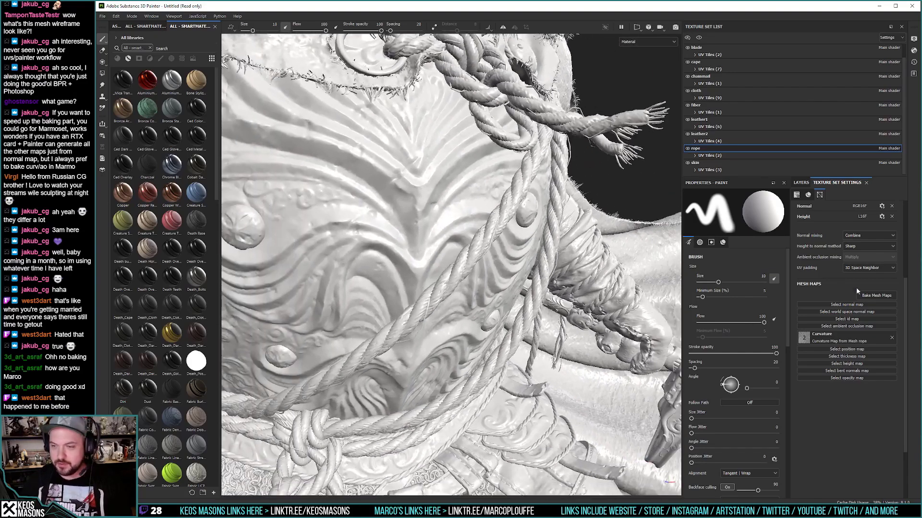
Step: Bake Normal, World space normal, ID and Position maps for the rope with Curvature unticked, then close the report
left_click(881, 297)
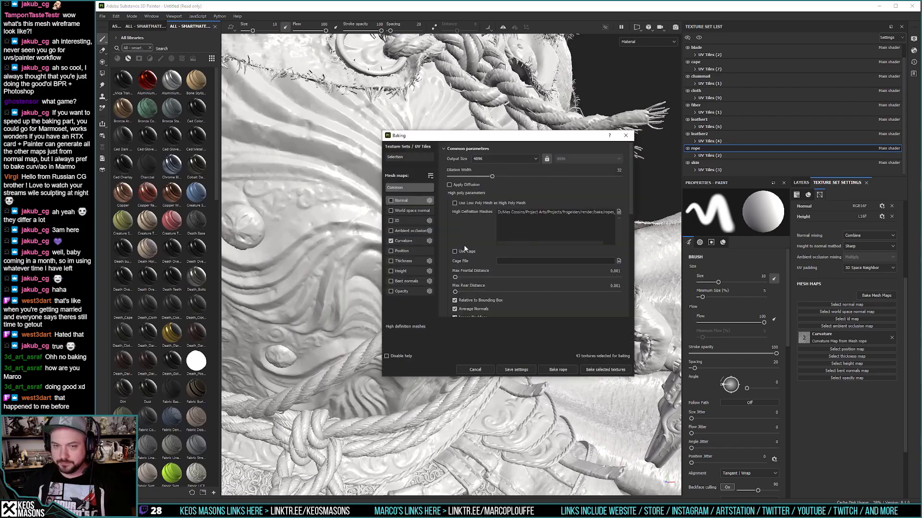
left_click(391, 251)
left_click(391, 241)
left_click(391, 211)
left_click(390, 201)
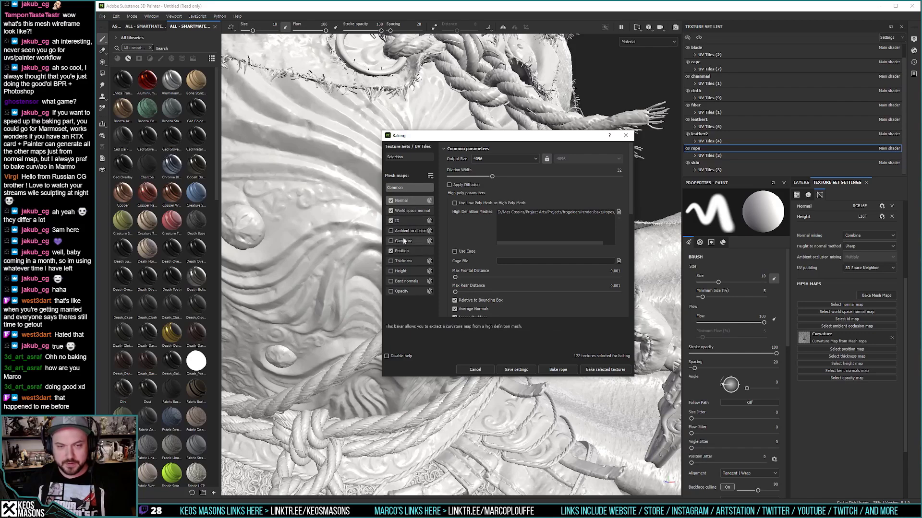
left_click(557, 370)
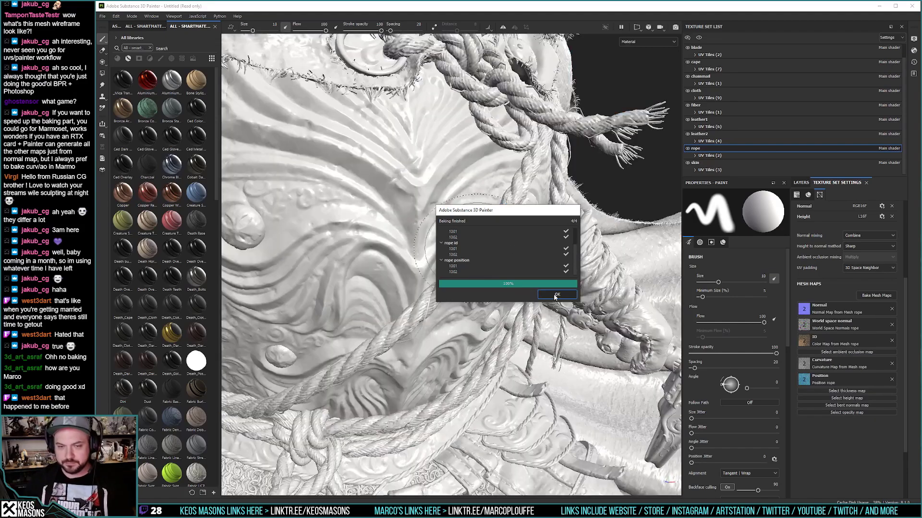
left_click(557, 294)
left_click_drag(464, 277, 480, 269, "alt")
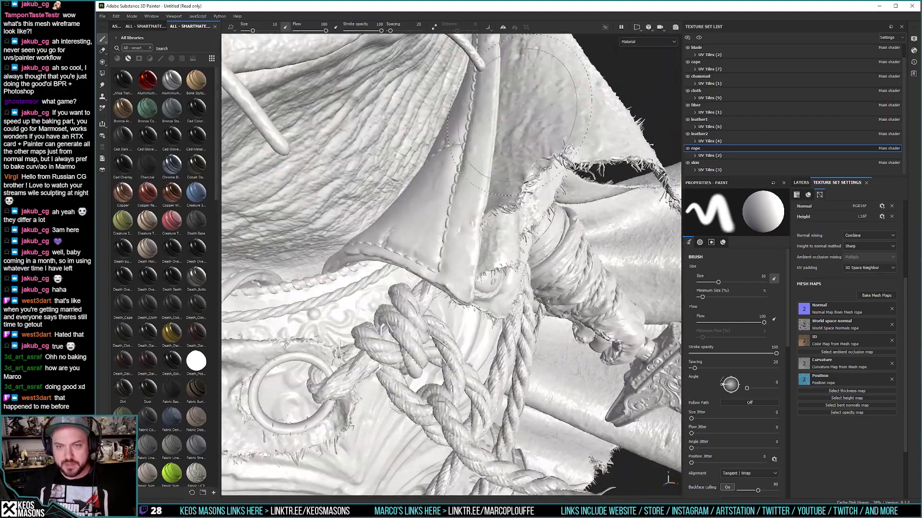
right_click_drag(480, 269, 502, 294, "alt")
left_click_drag(502, 294, 446, 288, "alt")
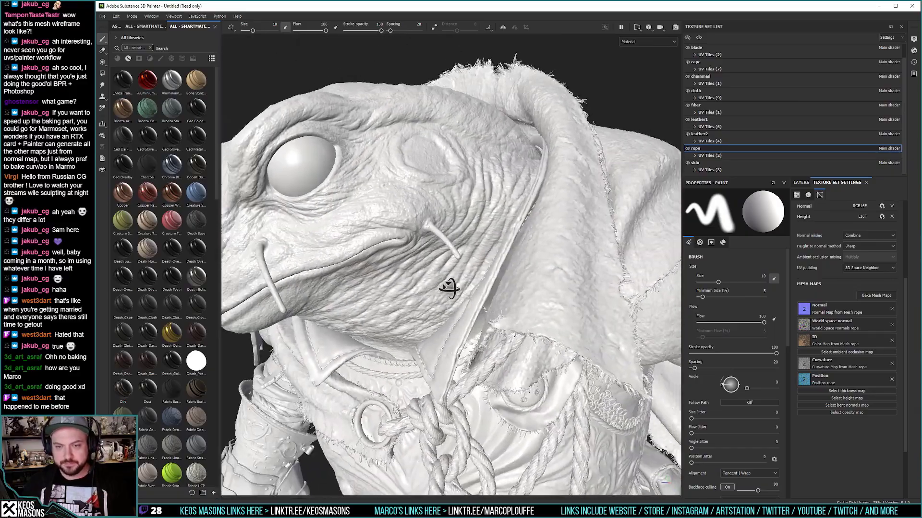
right_click_drag(447, 288, 458, 226, "alt")
left_click_drag(458, 226, 534, 237, "alt")
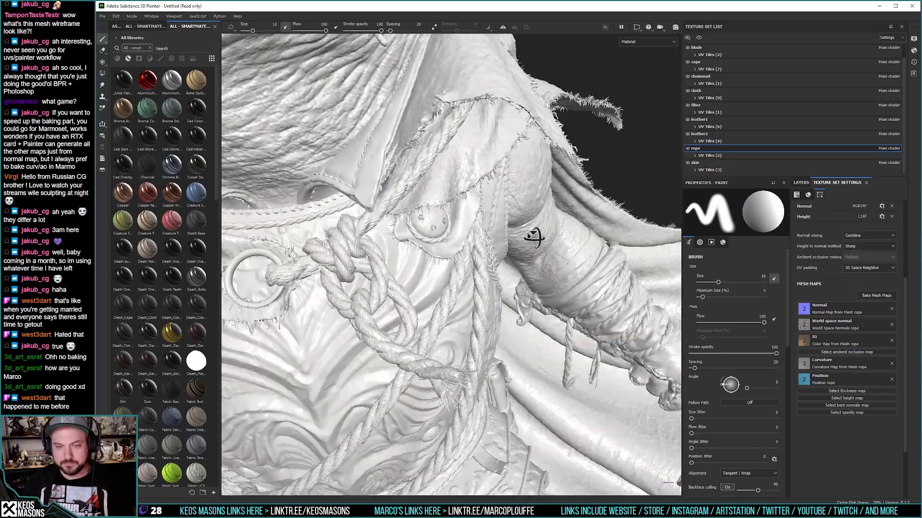
right_click_drag(535, 237, 536, 278, "alt")
left_click_drag(537, 278, 530, 280, "alt")
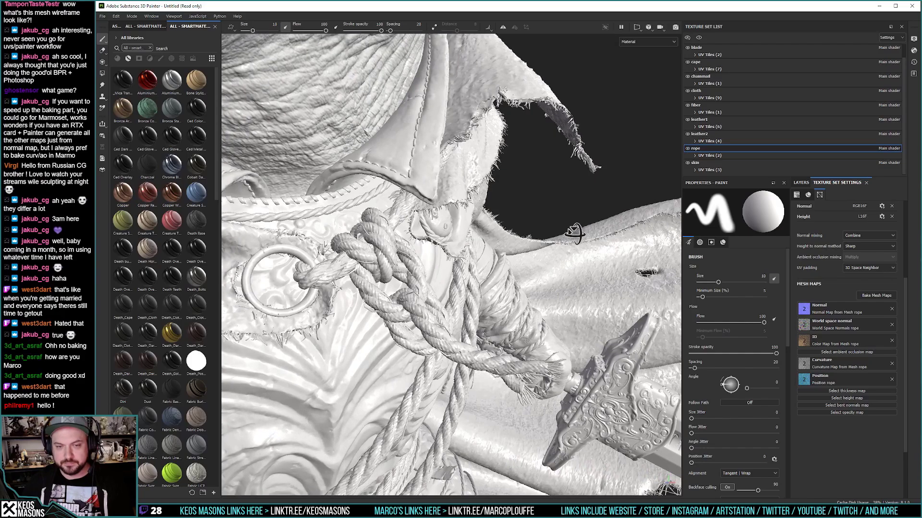
right_click_drag(531, 281, 462, 360, "alt")
left_click_drag(463, 360, 498, 214, "alt")
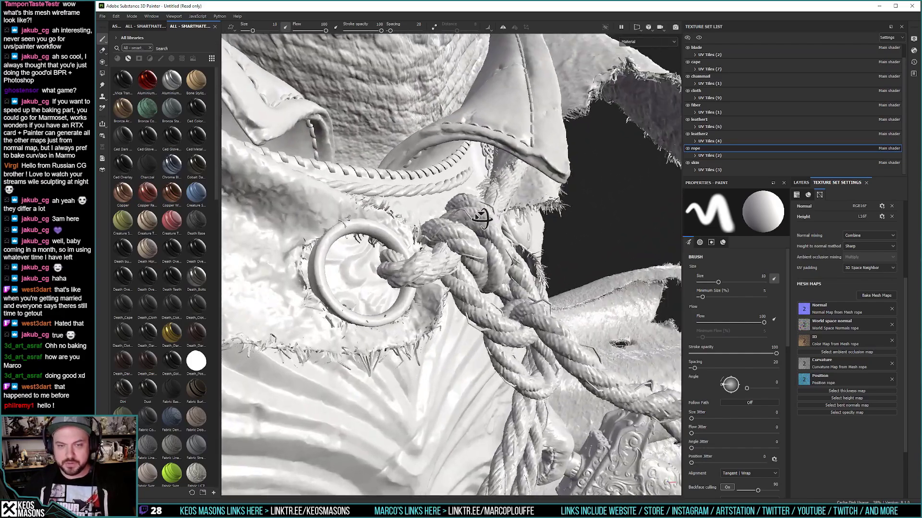
right_click_drag(498, 215, 438, 270, "alt")
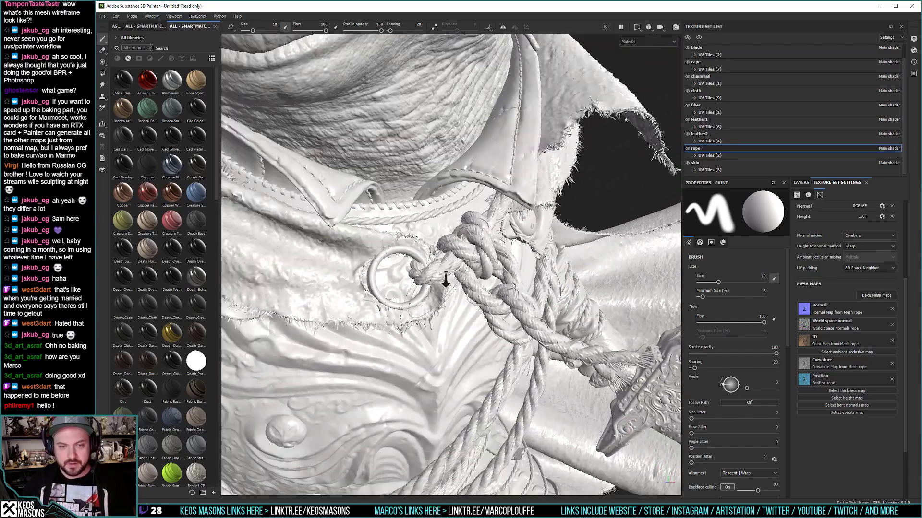
middle_click_drag(439, 270, 379, 139, "alt")
right_click_drag(378, 138, 408, 144, "alt")
left_click_drag(408, 144, 474, 165, "alt")
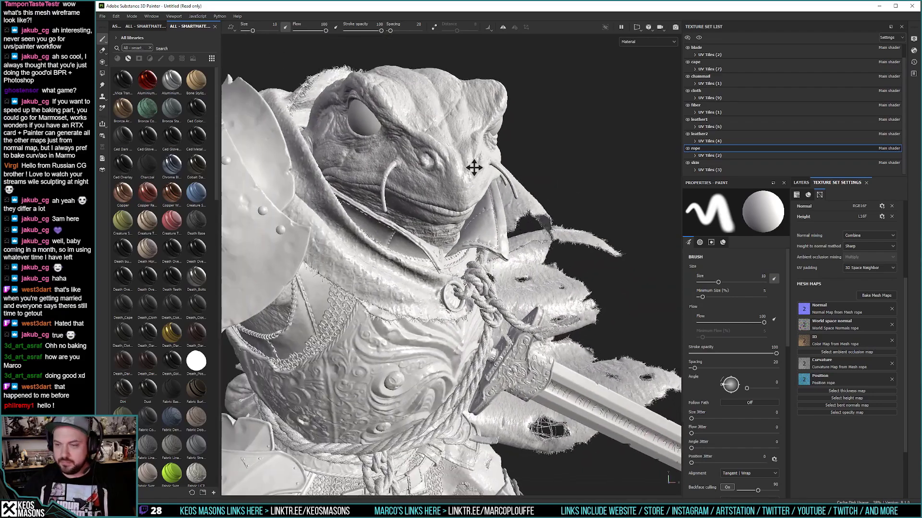
middle_click_drag(473, 164, 489, 162, "alt")
right_click_drag(489, 162, 475, 173, "alt")
left_click_drag(475, 173, 456, 158, "alt")
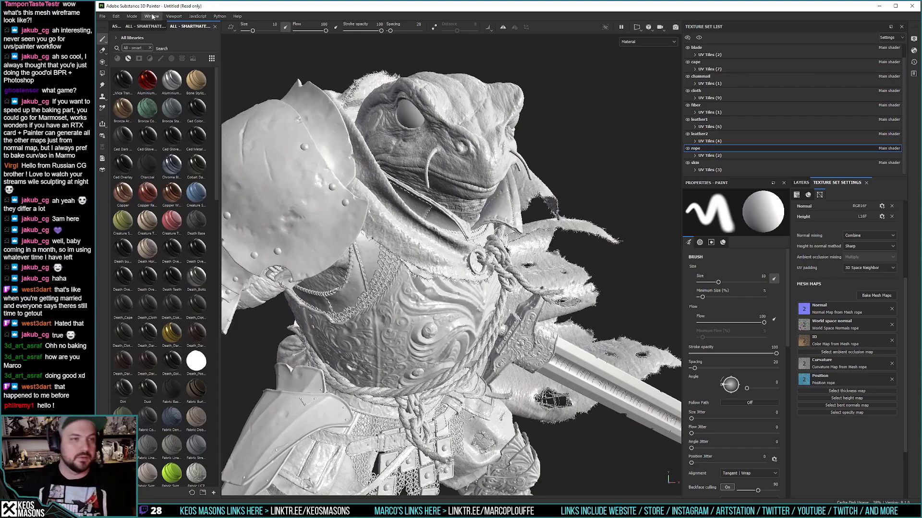
Step: Save the project as frog_01 in a new 'texture' folder inside render
left_click(102, 16)
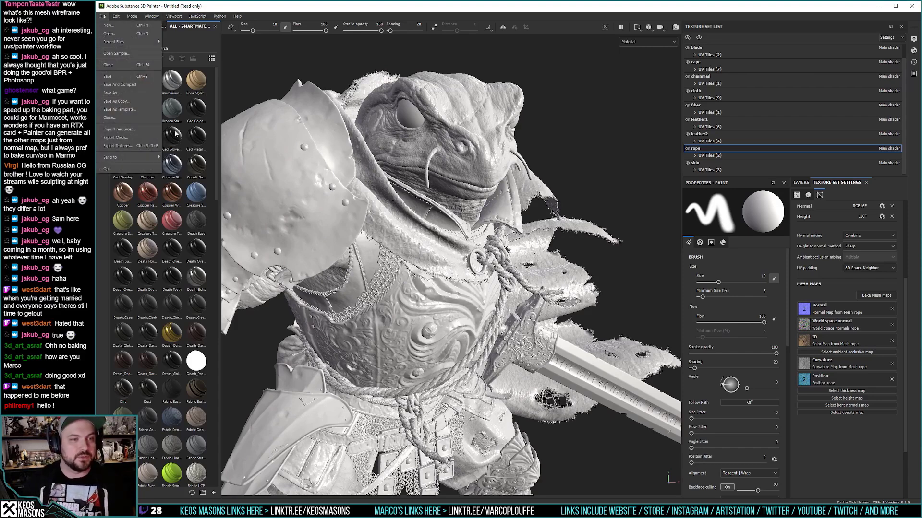
left_click(128, 93)
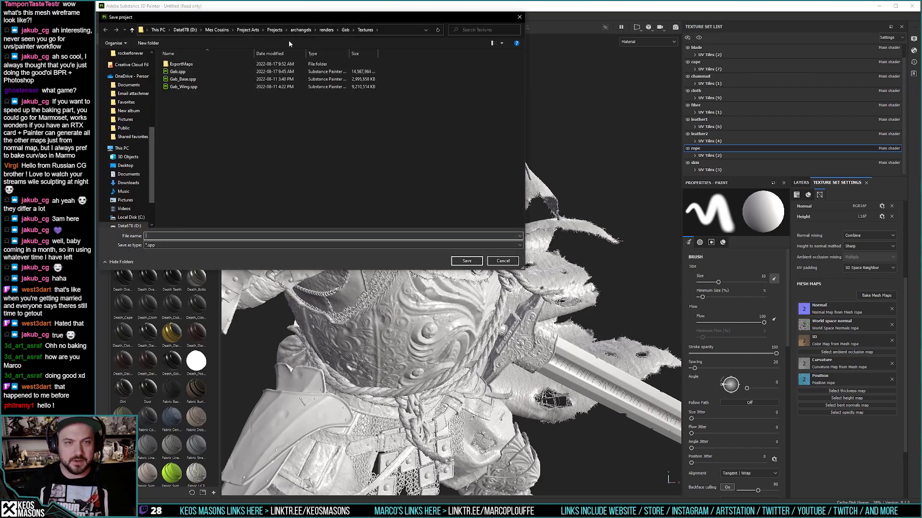
scroll(124, 88, "up", 2)
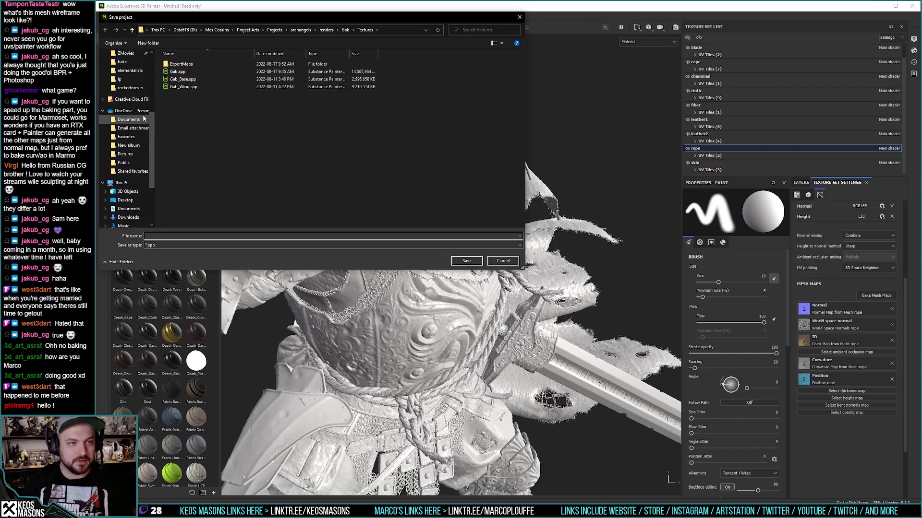
left_click(122, 79)
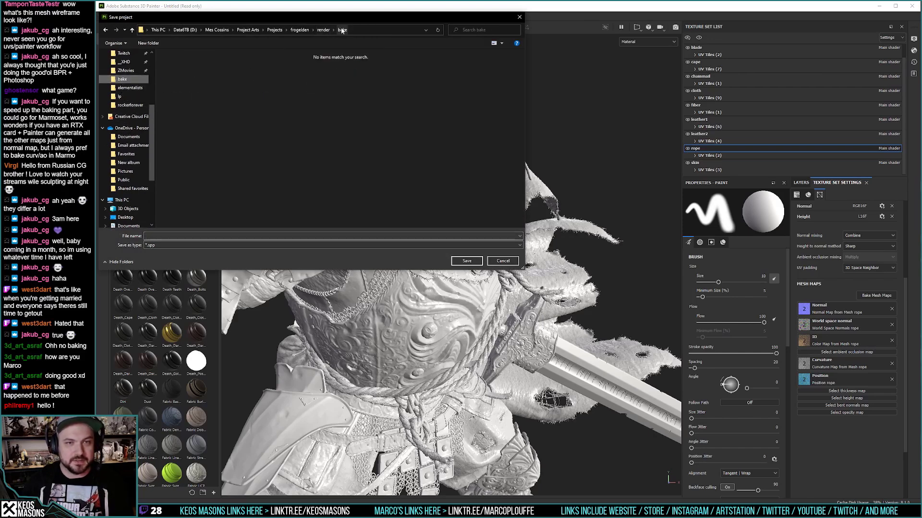
left_click(324, 30)
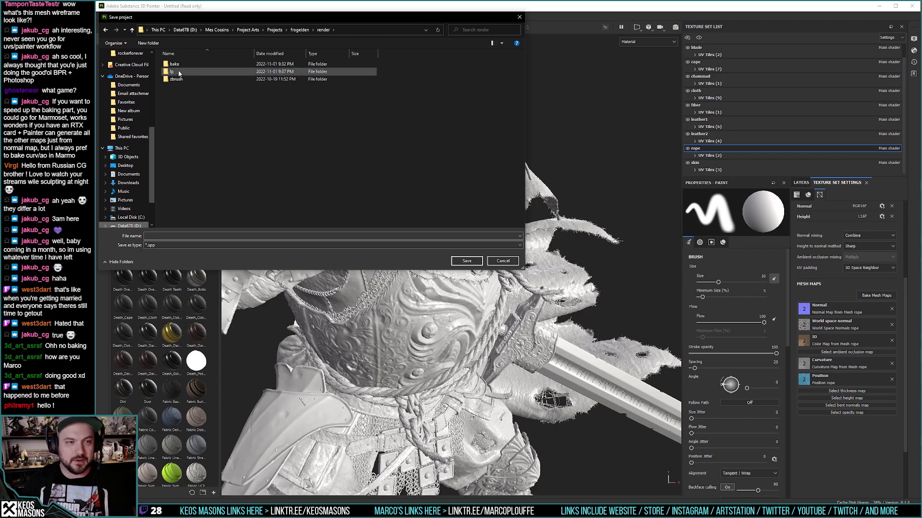
mouse_move(168, 203)
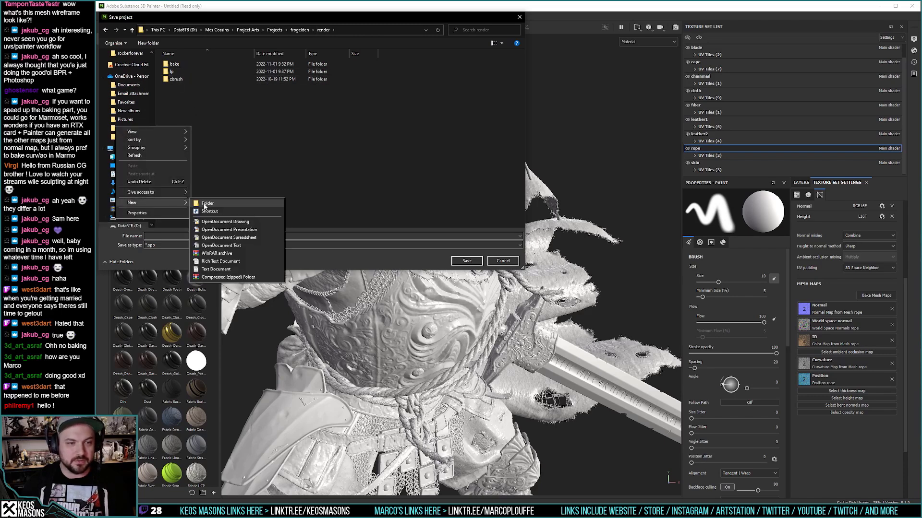
left_click(214, 206)
type("texture")
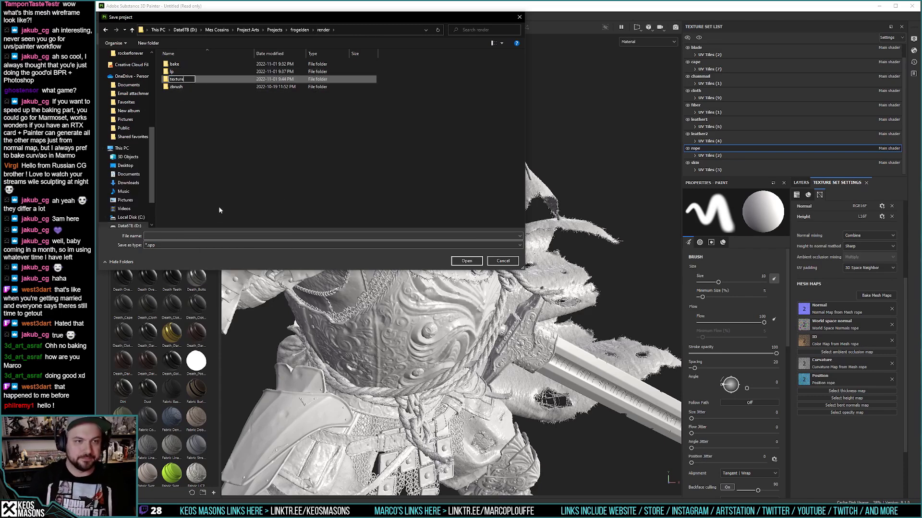
key("Return")
key("Return")
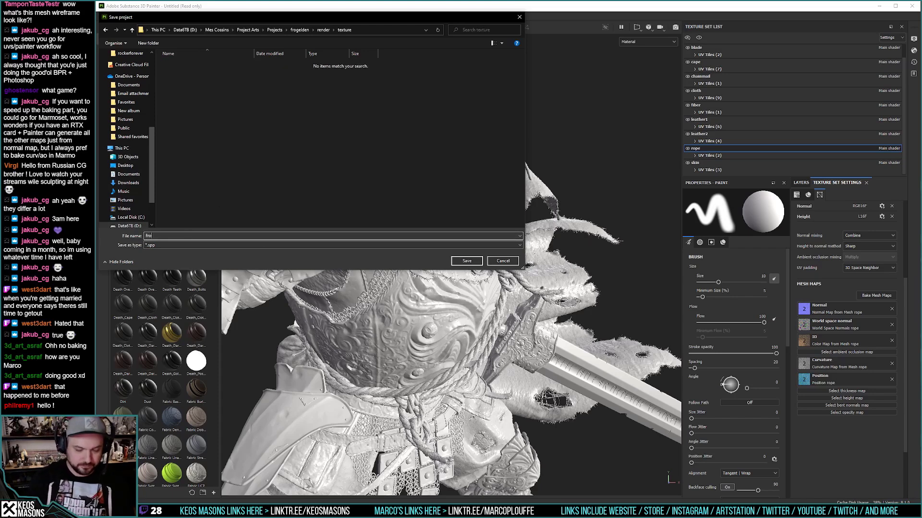
key("Return")
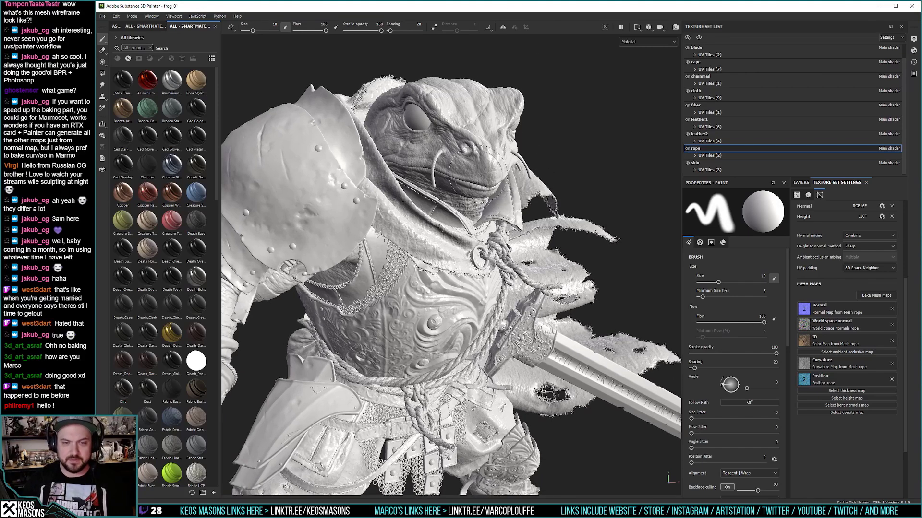
Step: Look over the torso and chainmail, then switch to 3ds Max and select the rope mesh
middle_click_drag(502, 171, 474, 128, "alt")
left_click_drag(451, 264, 436, 296, "alt")
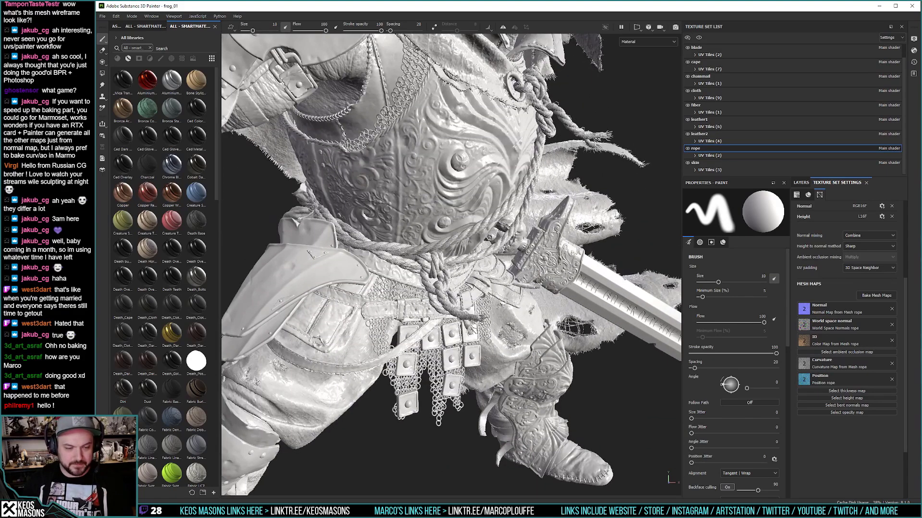
key("alt+Tab")
left_click(456, 250)
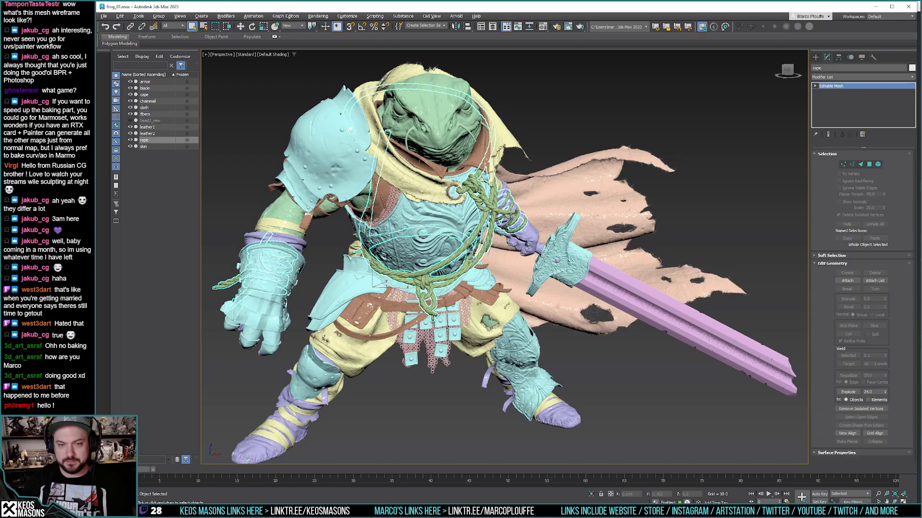
Step: Frame the selected rope in the front view
key("z")
key("f")
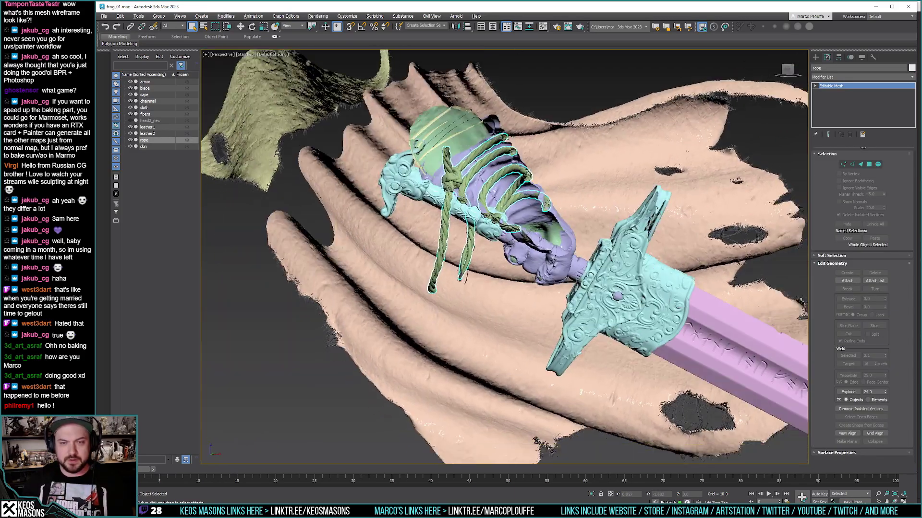
key("z")
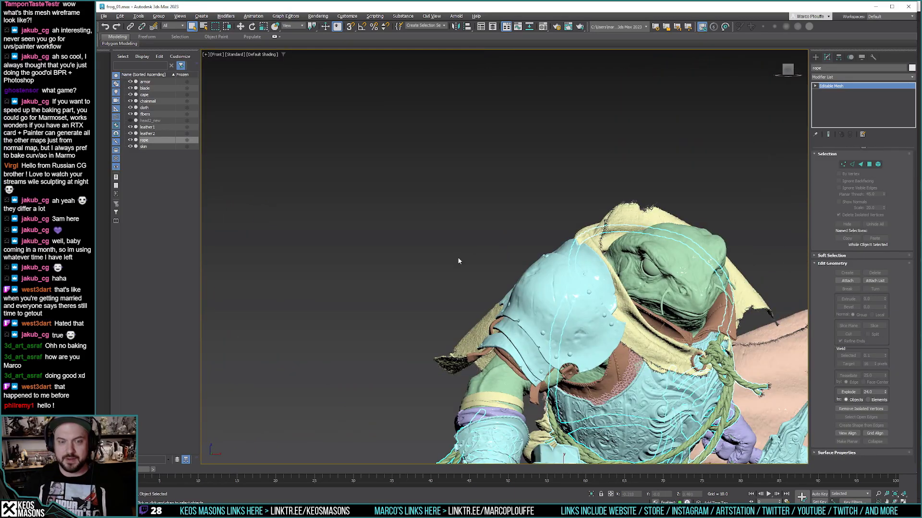
scroll(552, 269, "up", 8)
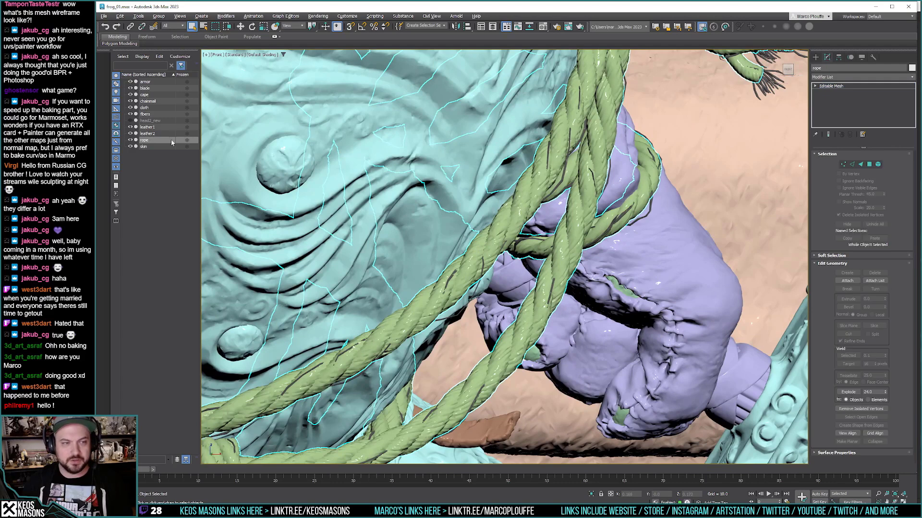
Step: Apply the checker UV material to the cloth and look around the cloth and ropes
key("m")
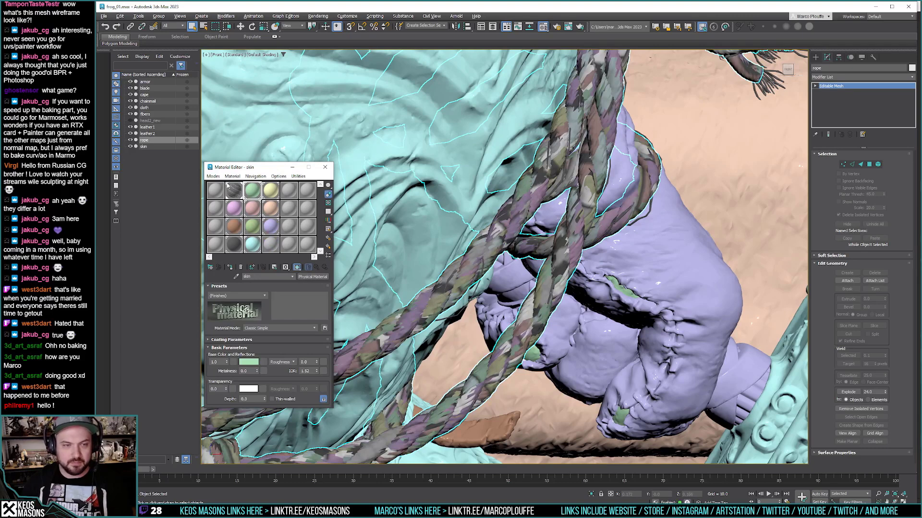
left_click_drag(237, 194, 418, 225)
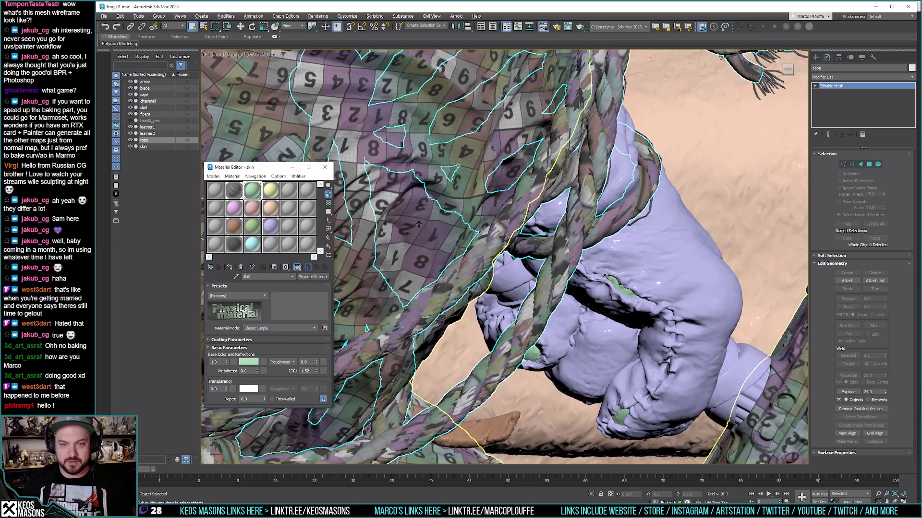
middle_click_drag(418, 224, 536, 193, "alt")
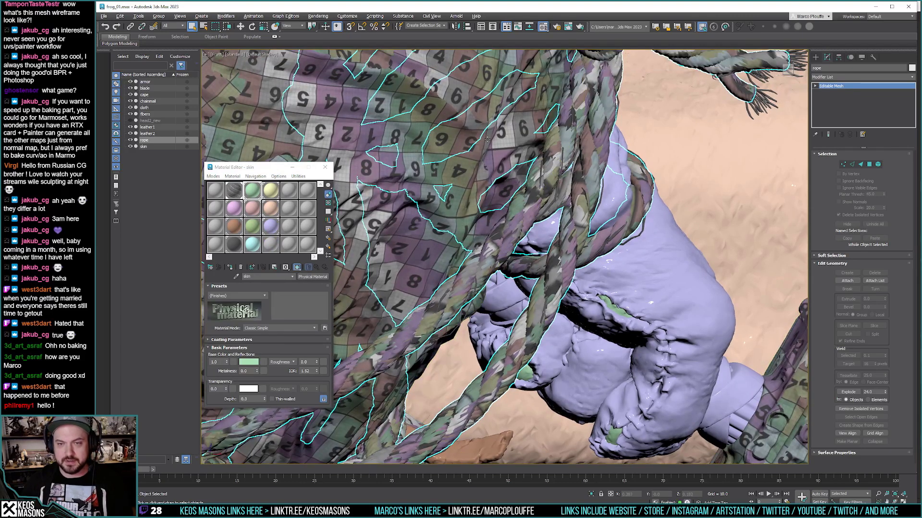
scroll(458, 200, "up", 8)
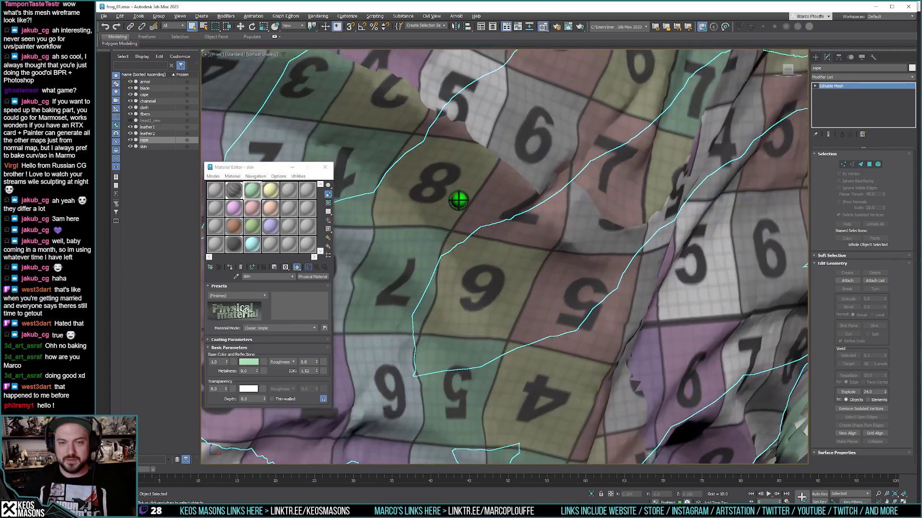
scroll(458, 200, "down", 8)
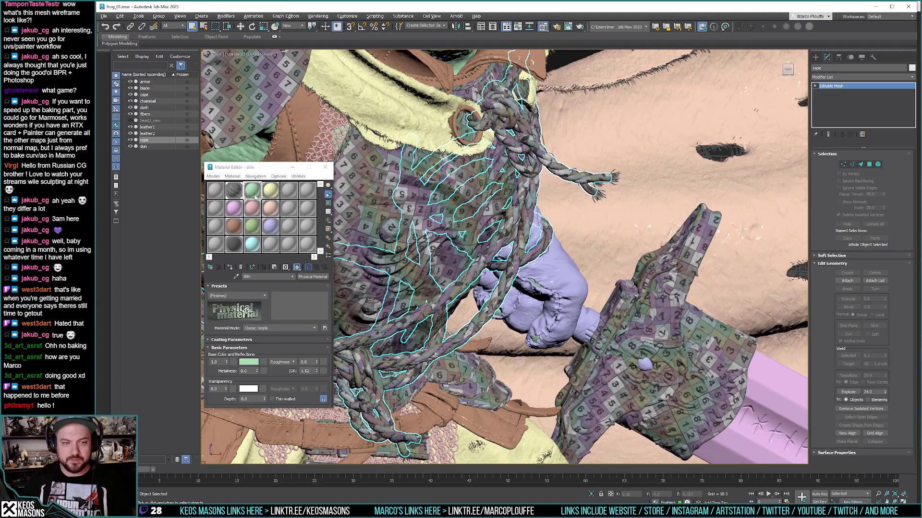
scroll(499, 259, "up", 3)
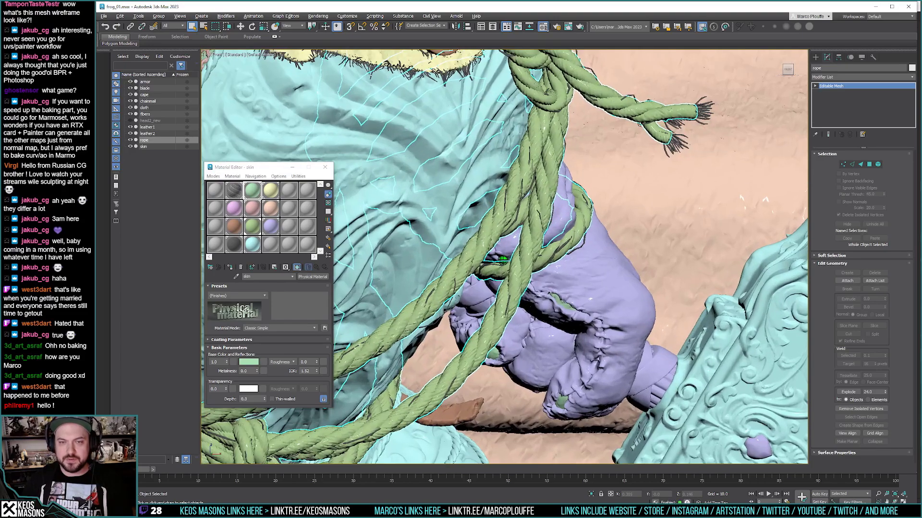
scroll(507, 205, "down", 10)
scroll(507, 206, "up", 3)
Step: Move the rope far to the right of the frog along X, then deselect and zoom in
key("ctrl+d")
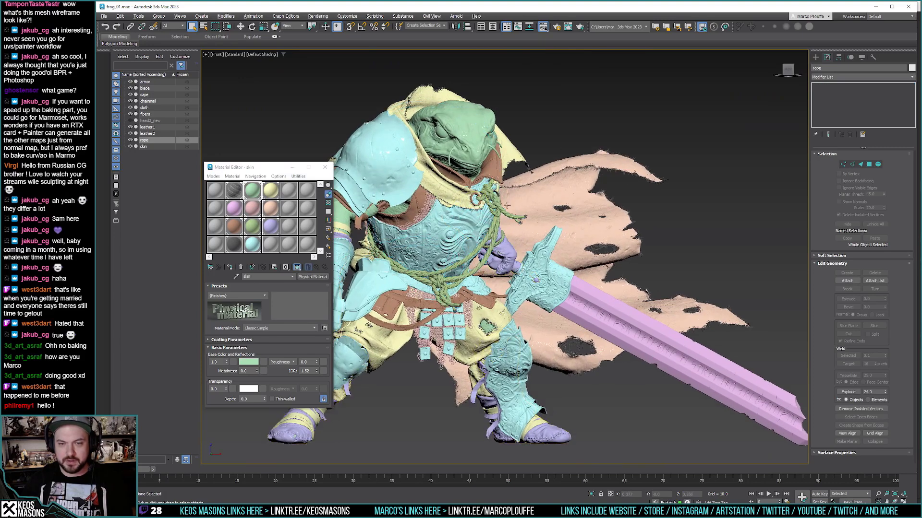
left_click(506, 205)
key("w")
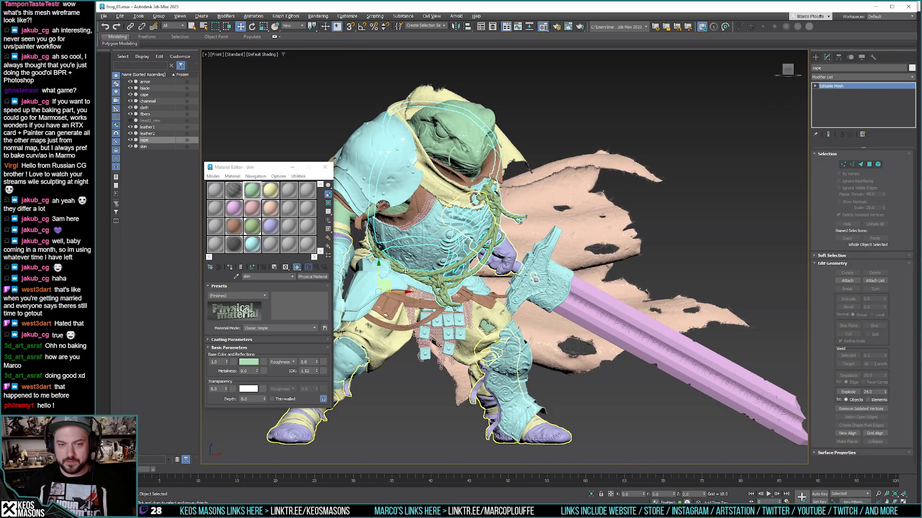
left_click_drag(405, 270, 751, 286)
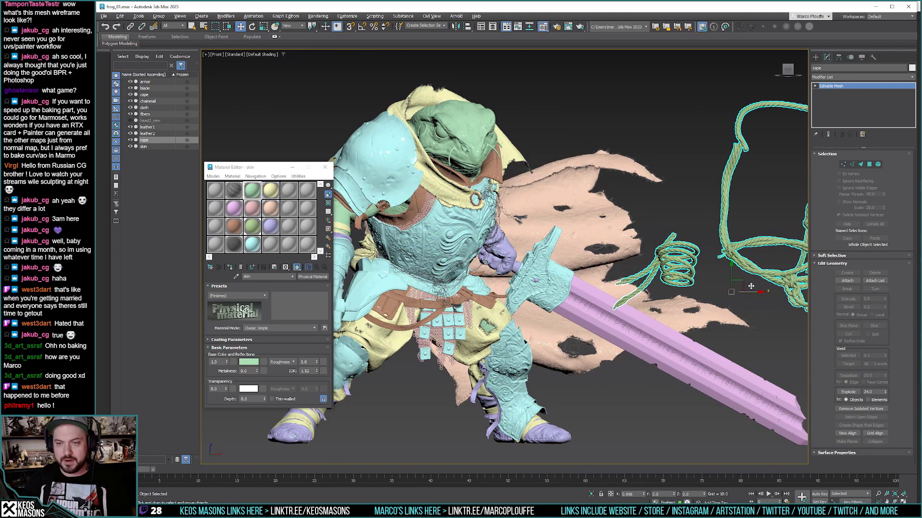
middle_click_drag(751, 287, 541, 232)
key("ctrl+d")
scroll(453, 223, "up", 2)
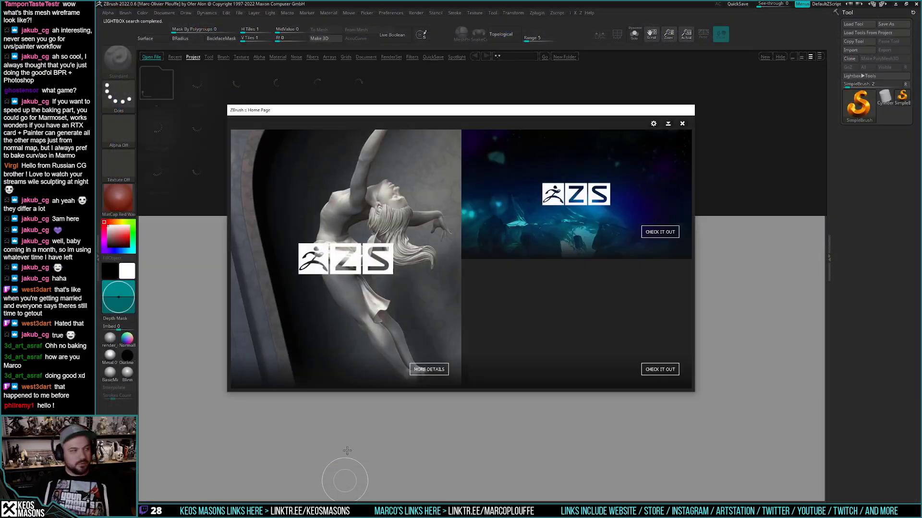
Step: Close the ZBrush 2022 Home Page popup
left_click(683, 123)
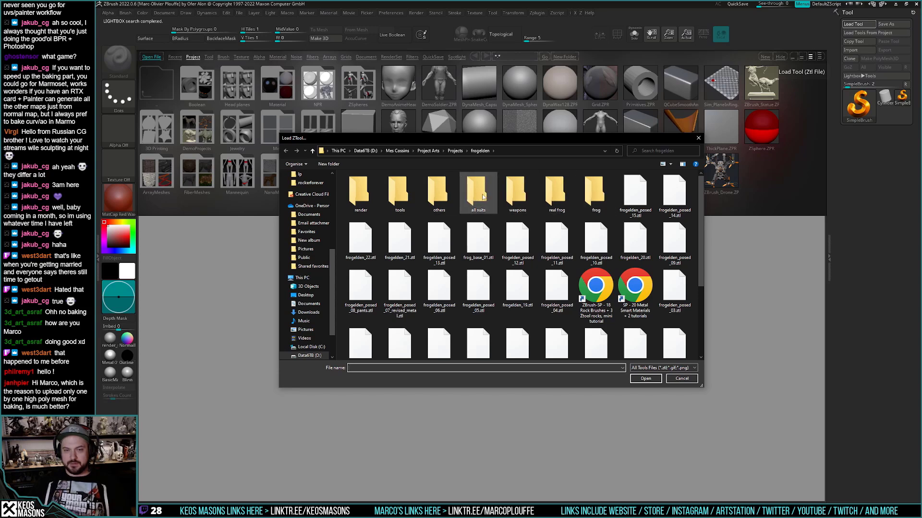
Step: Open render, then zbrush, and load ropes.ztl as the active ZTool
double_click(364, 193)
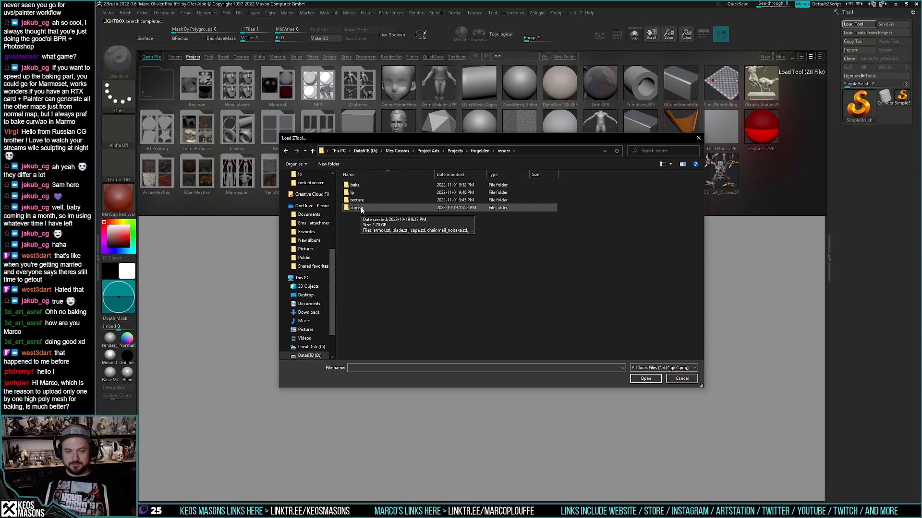
double_click(369, 208)
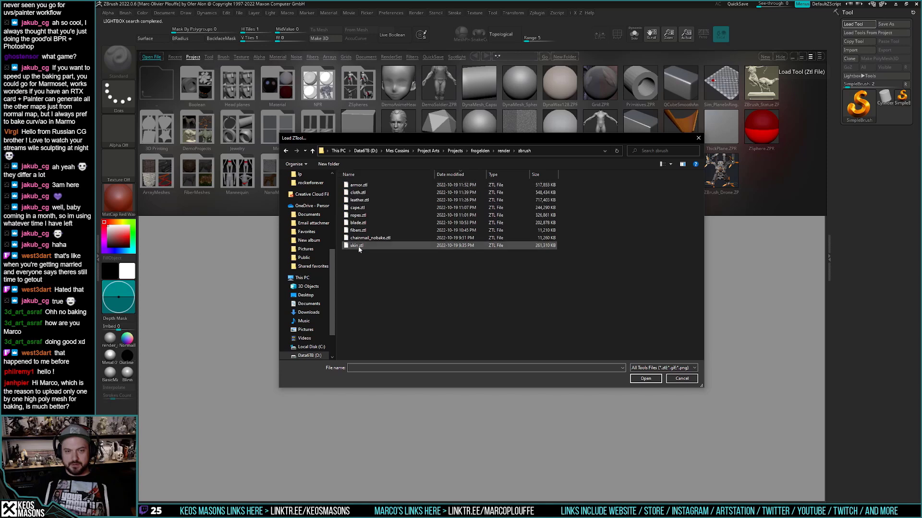
double_click(357, 215)
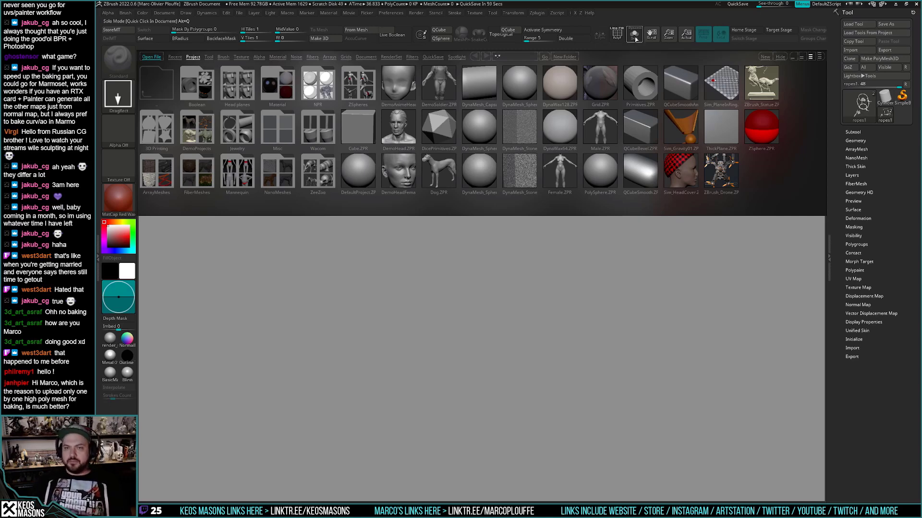
Step: Draw the ropes onto the canvas in Edit mode, solo the subtool and show its wireframe
key("comma")
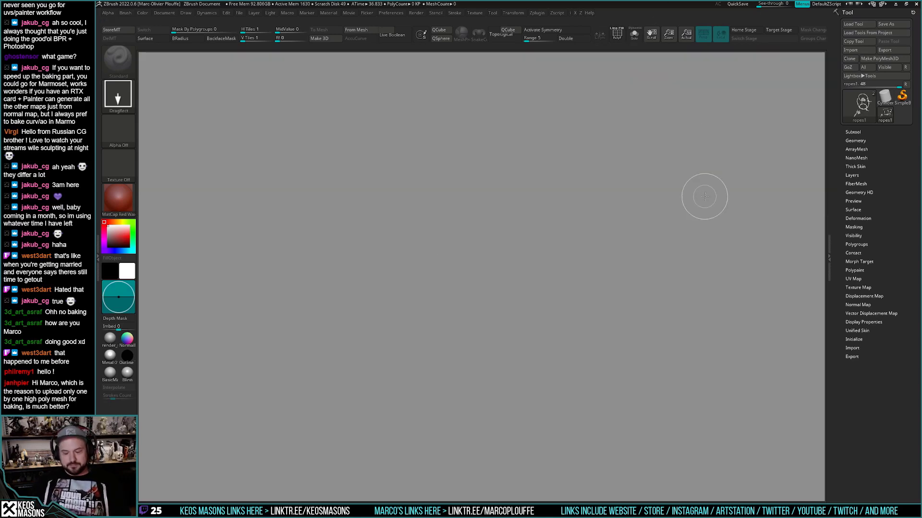
mouse_move(478, 257)
left_mouse_down()
mouse_move(501, 447)
mouse_move(514, 402)
left_mouse_up()
key("t")
scroll(530, 276, "up", 10)
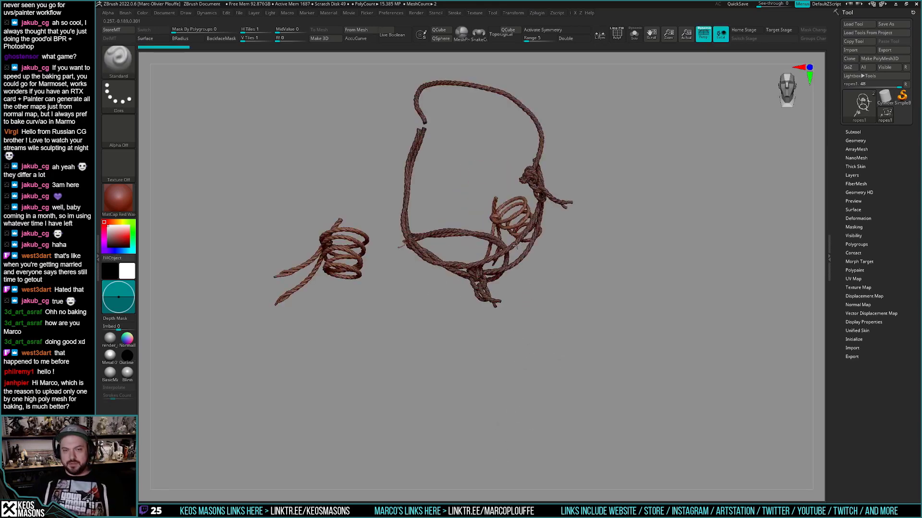
mouse_move(475, 277)
right_mouse_down()
mouse_move(452, 258)
mouse_move(458, 283)
right_mouse_up()
key("shift+s")
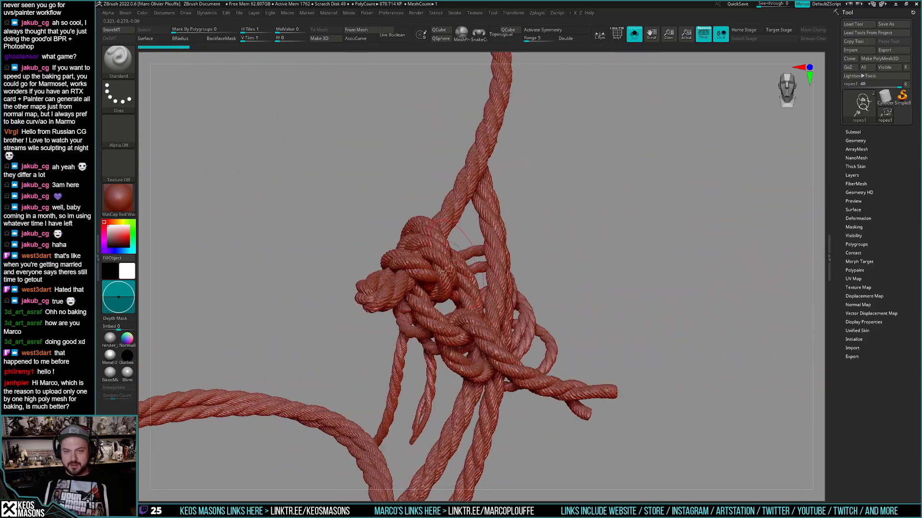
key("shift+f")
Step: Toggle the ropes' wireframe while zooming and rotating around the model
scroll(469, 341, "up", 6)
key("shift+f")
scroll(469, 342, "down", 3)
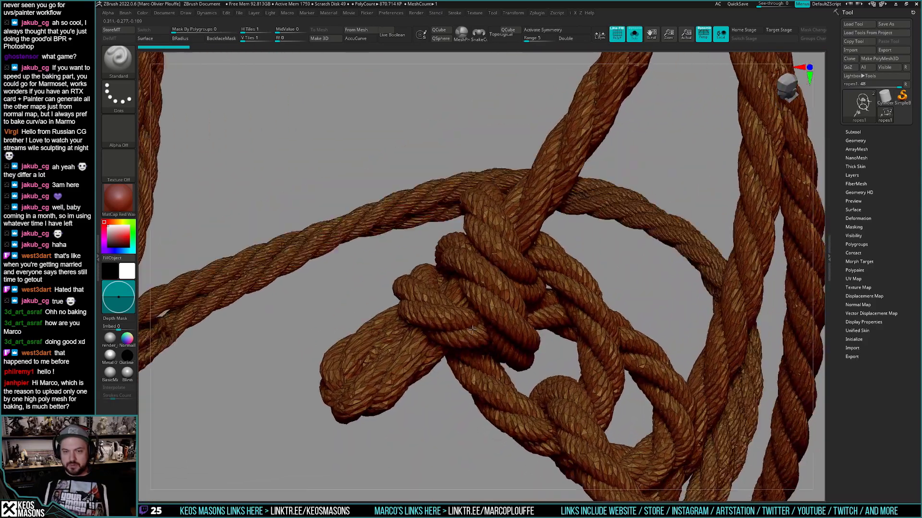
mouse_move(469, 341)
right_mouse_down()
mouse_move(468, 308)
mouse_move(508, 286)
mouse_move(641, 260)
right_mouse_up()
scroll(467, 294, "down", 5)
key("ctrl")
scroll(467, 295, "down", 5)
key("shift+f")
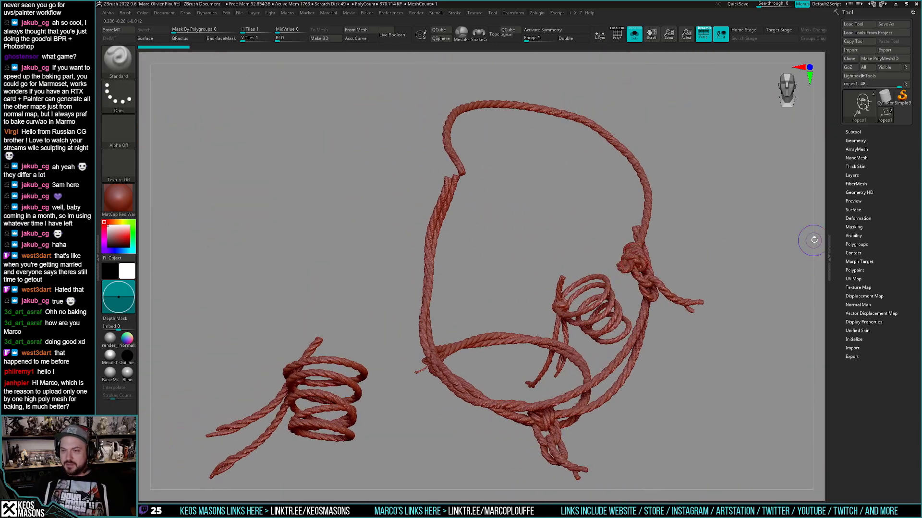
key("shift")
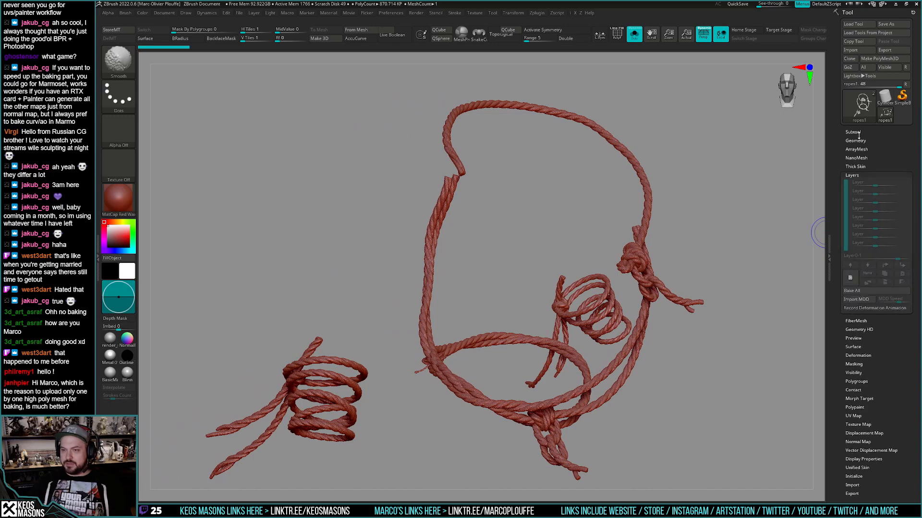
Step: Open the subtool list, inspect the ropes and duplicate the subtool as ropes2
left_click(856, 132)
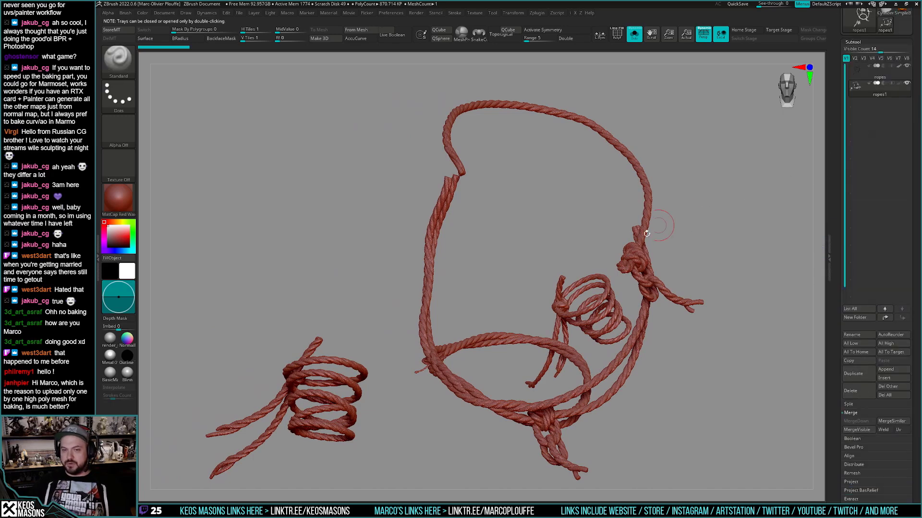
right_click_drag(630, 274, 639, 270)
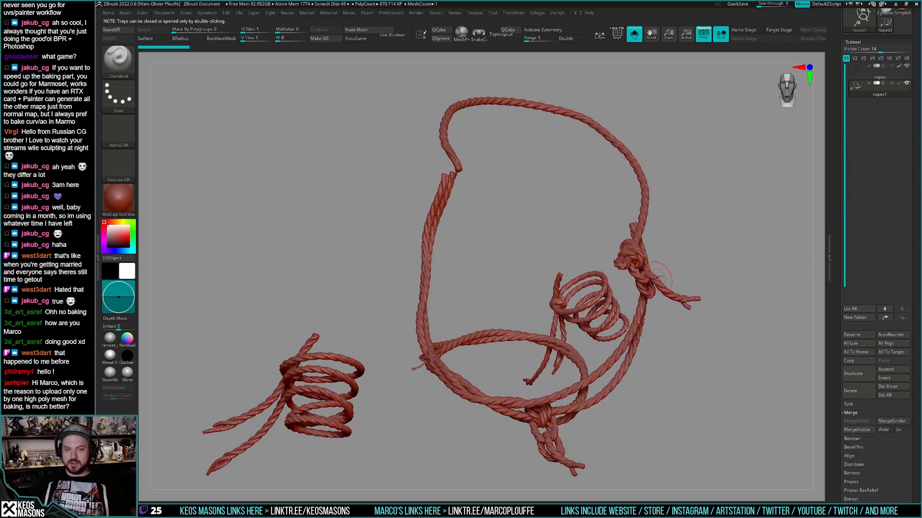
right_click_drag(526, 259, 488, 257)
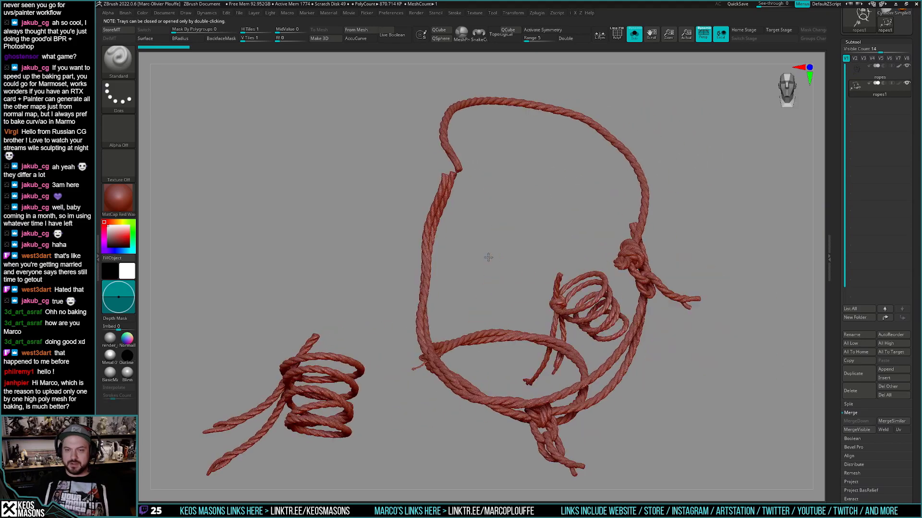
right_click_drag(531, 232, 508, 249)
left_click(853, 373)
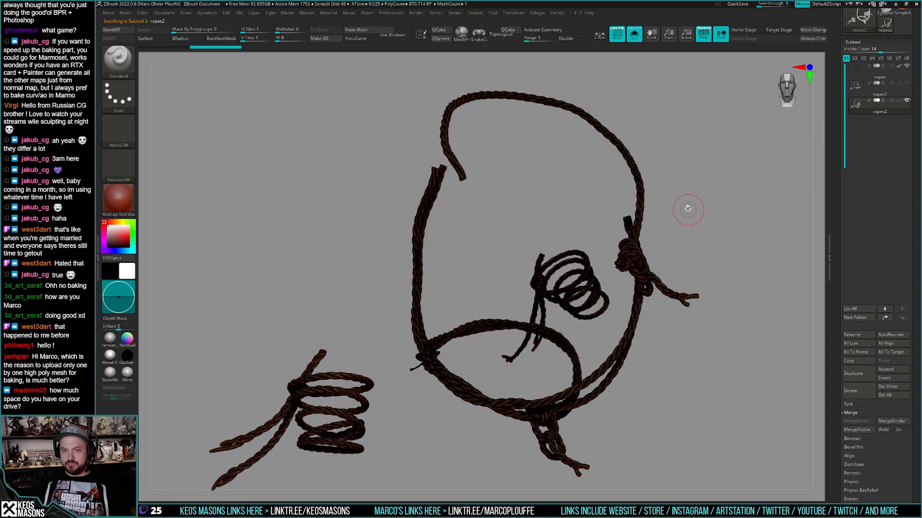
Step: Place the transform gizmo on the broken rope piece, then undo the recent changes
key("shift+f")
key("shift+f")
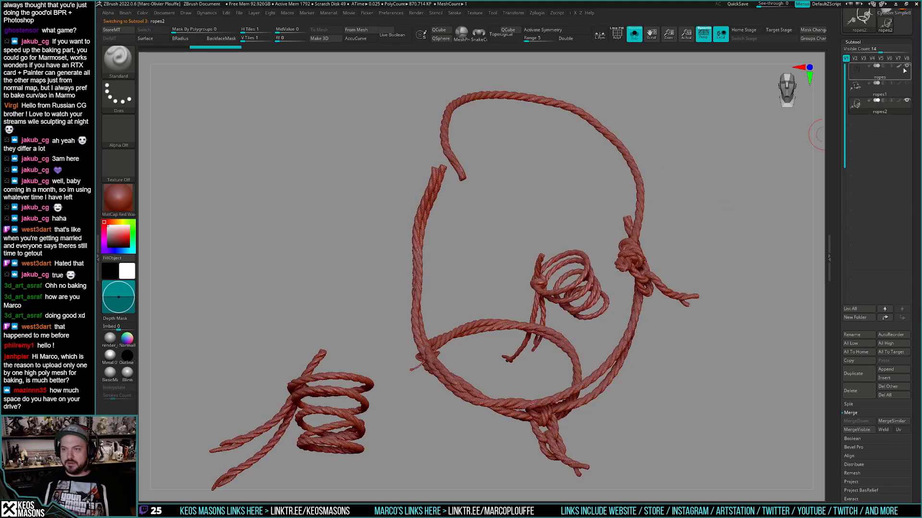
key("shift+f")
scroll(460, 239, "up", 5)
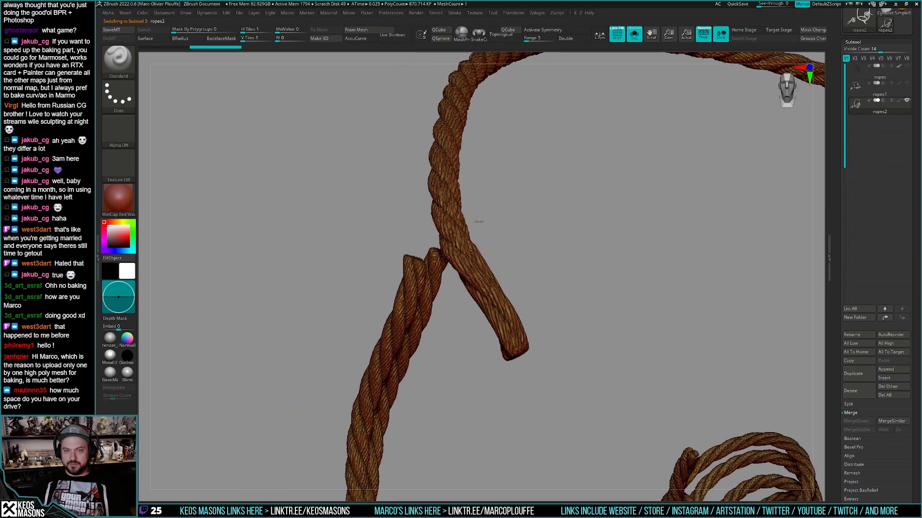
key("w")
left_click(459, 239)
key("q")
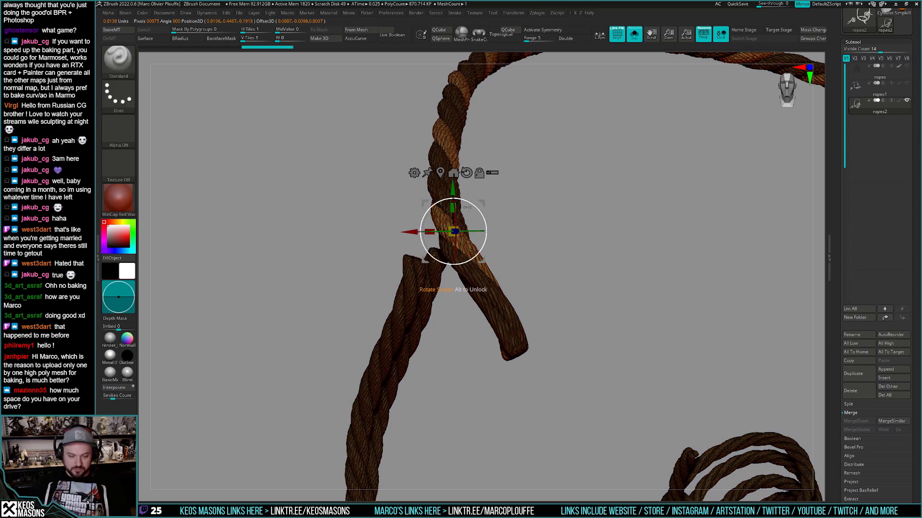
key("ctrl+z")
key("ctrl+z")
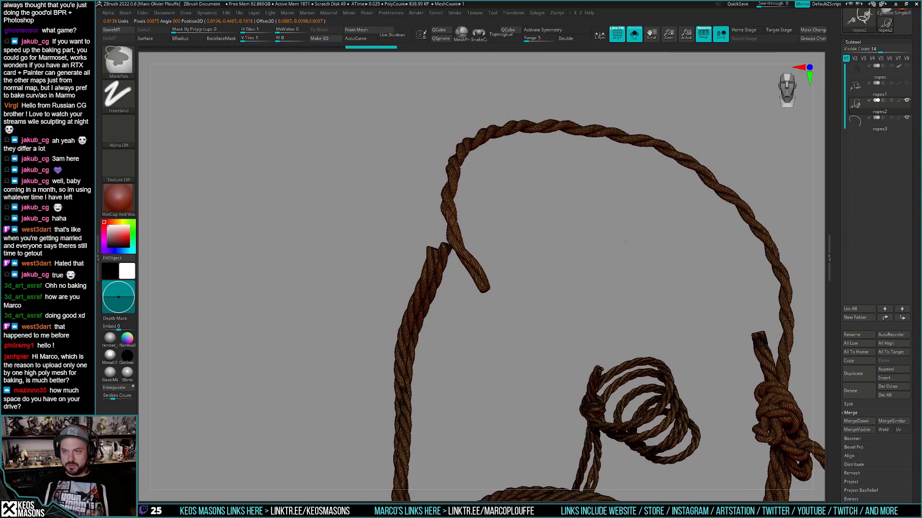
key("ctrl+z")
key("ctrl+z")
key("ctrl+z")
key("ctrl+z")
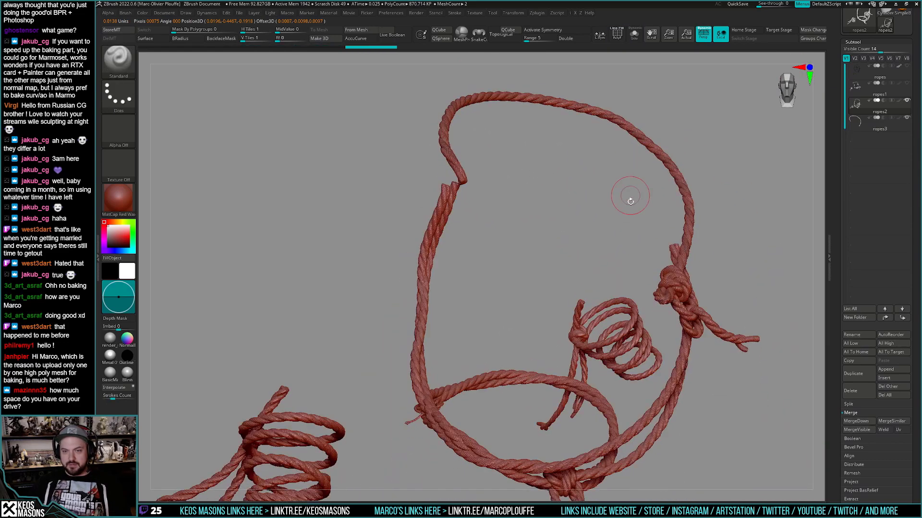
Step: Try the render_mat2 material on the ropes, then undo it
left_click(110, 338)
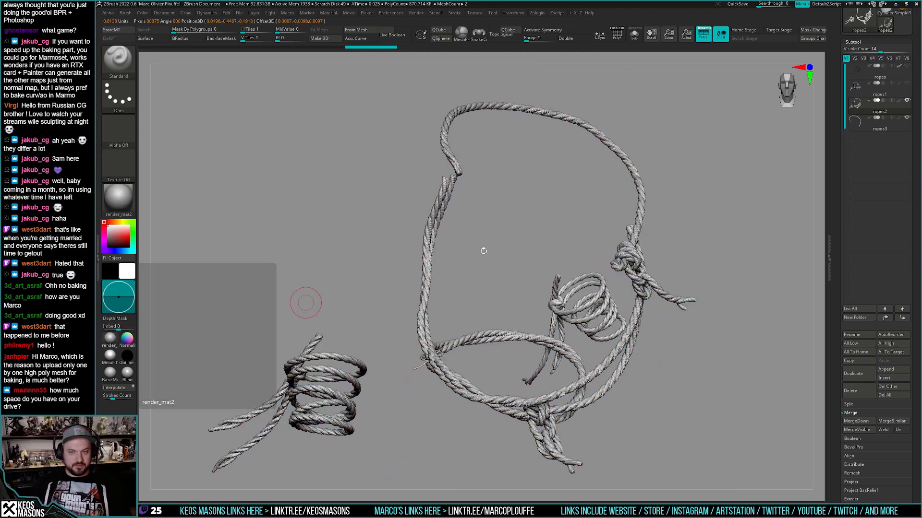
key("ctrl+z")
key("ctrl+z")
key("ctrl+z")
key("ctrl+z")
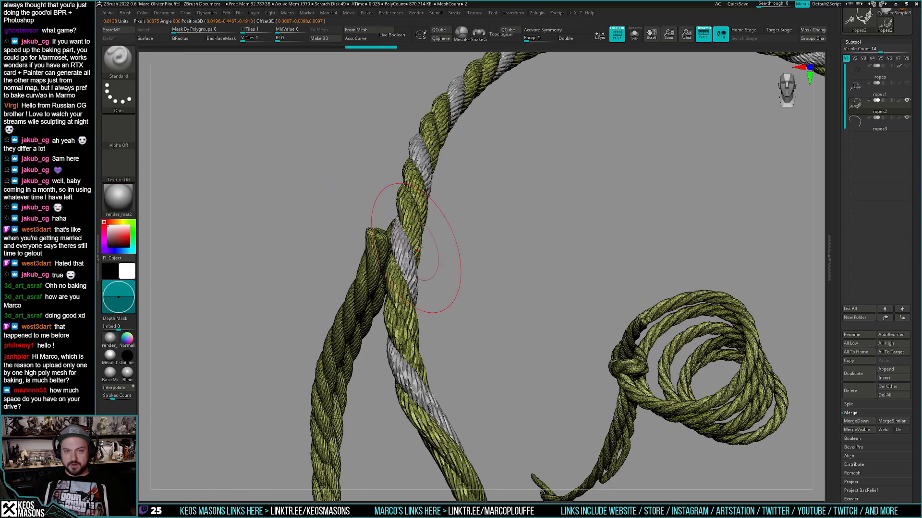
scroll(860, 298, "down", 10)
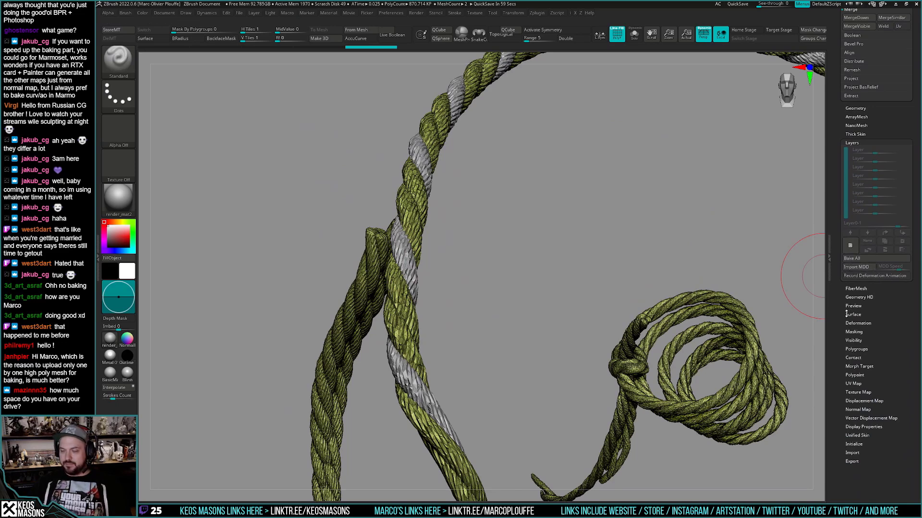
scroll(838, 311, "up", 1)
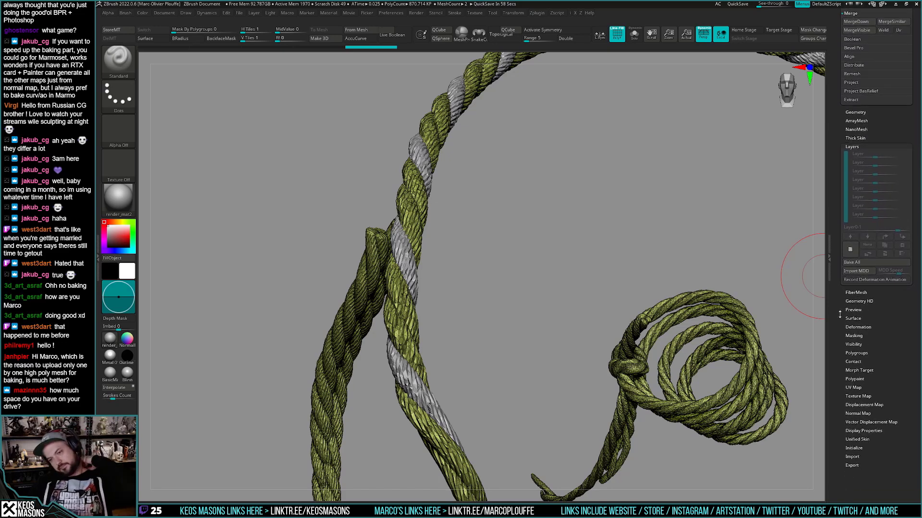
scroll(850, 137, "up", 10)
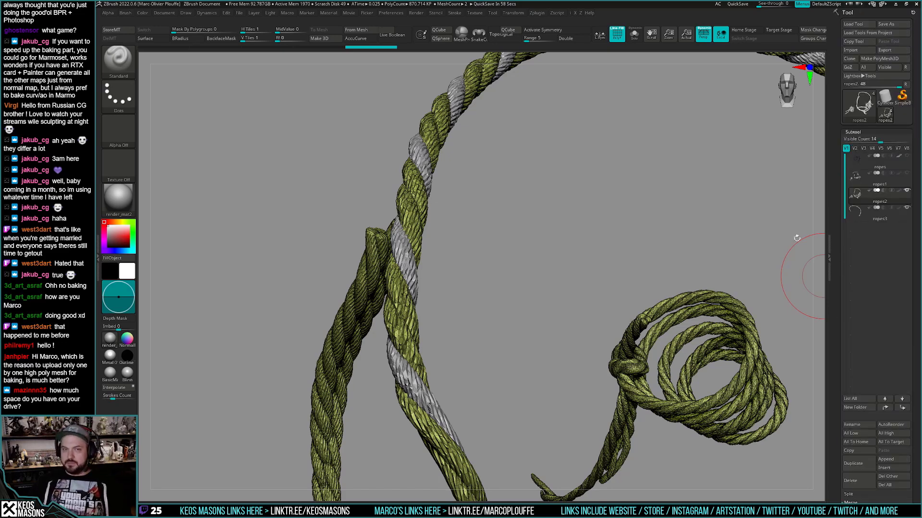
Step: Enable Live Boolean and make the boolean mesh UMesh_ropes2 from the rope subtools
left_click(392, 34)
scroll(841, 413, "down", 5)
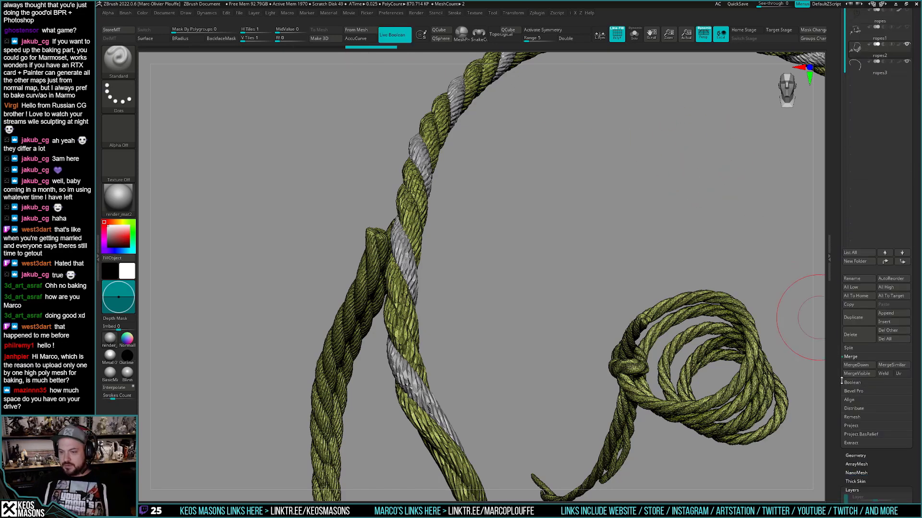
left_click(876, 392)
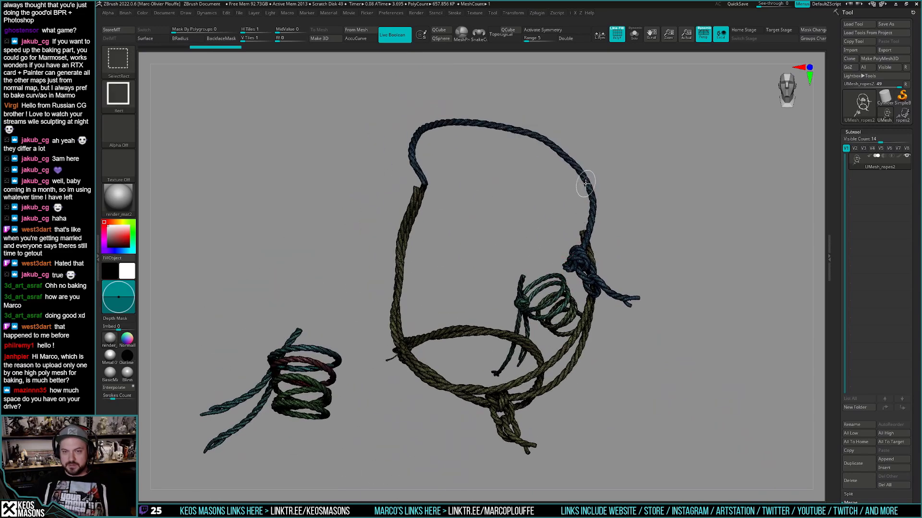
Step: Isolate and hide rope polygroups, step through history, then unhide everything and clear the mask
left_click(566, 280, "ctrl+shift")
left_click(571, 295, "ctrl+shift")
key("ctrl+shift+z")
key("ctrl+shift+z")
key("ctrl+shift+z")
key("ctrl+shift+z")
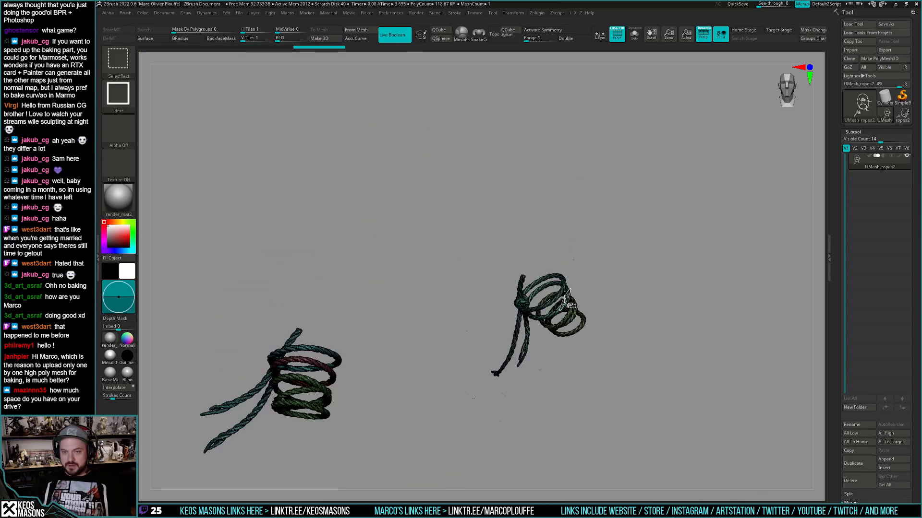
key("ctrl+shift+z")
key("ctrl+shift+z")
key("ctrl+shift+z")
key("ctrl+shift+z")
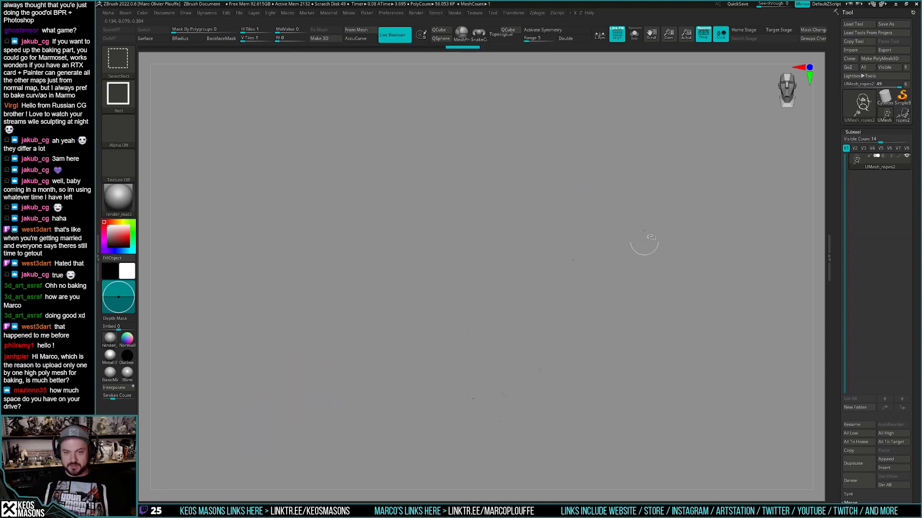
key("ctrl+shift+z")
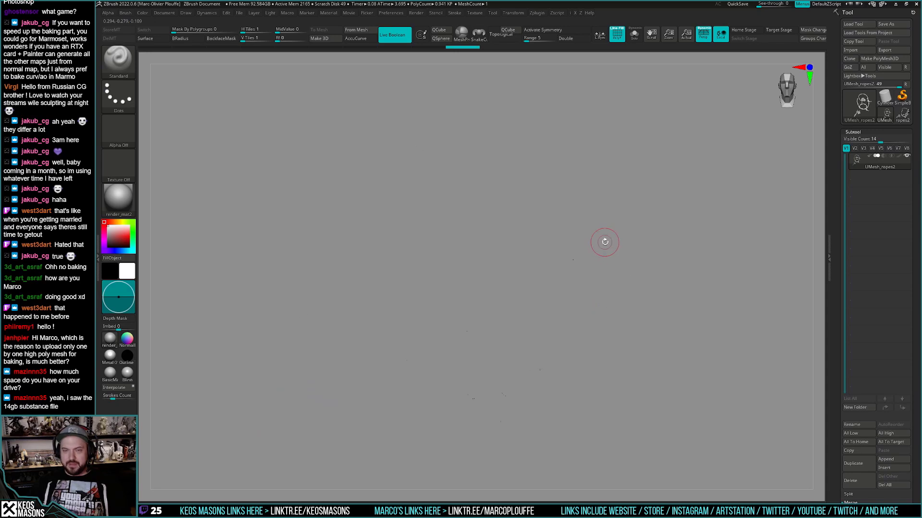
key("ctrl+shift")
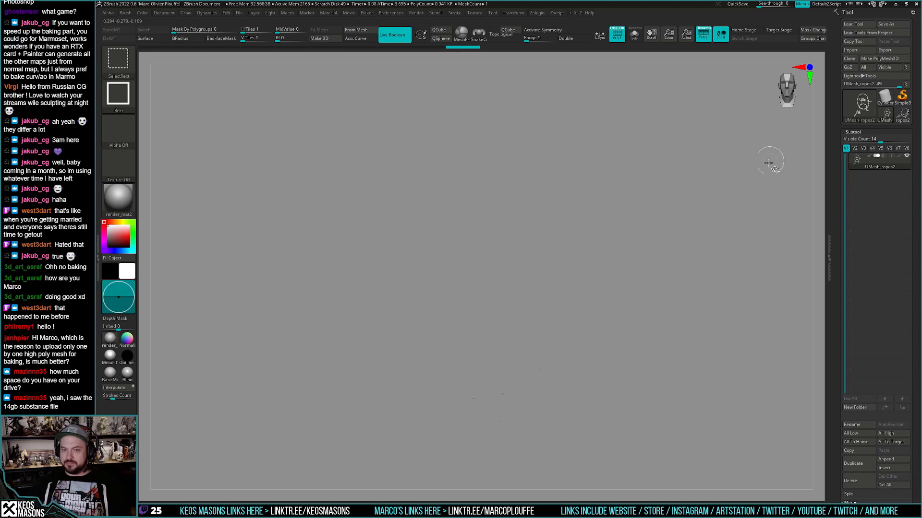
left_click(768, 163, "ctrl+shift")
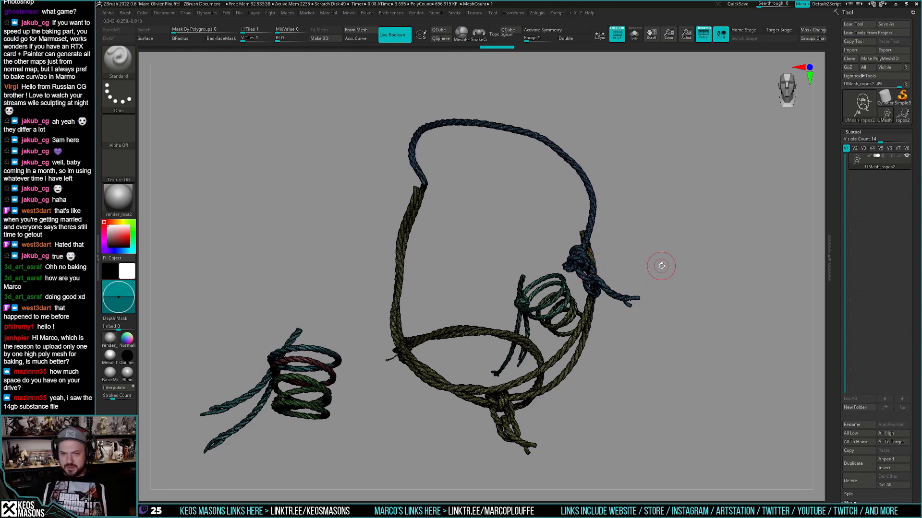
mouse_move(693, 279)
left_mouse_down("ctrl")
mouse_move(212, 78)
mouse_move(325, 104)
left_mouse_up("ctrl")
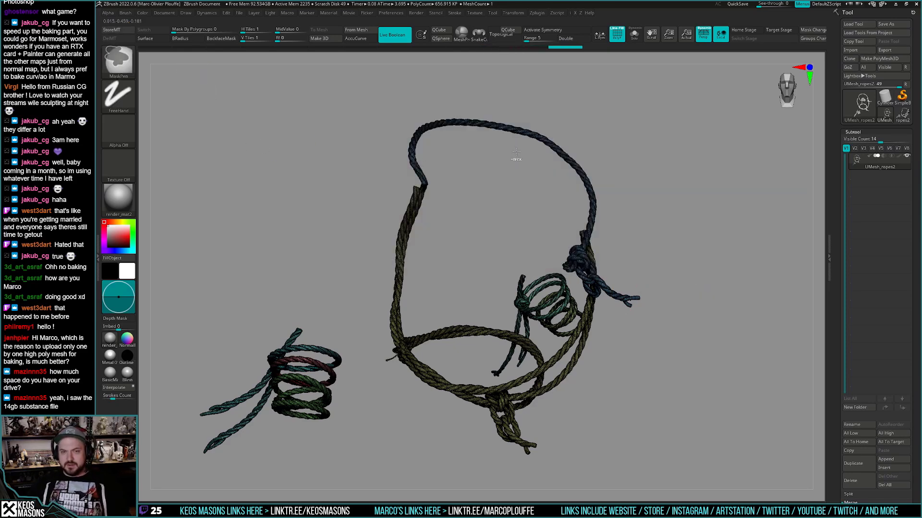
Step: Switch back to the ropes2 tool and delete the ropes2 and ropes3 subtools
left_click(888, 118)
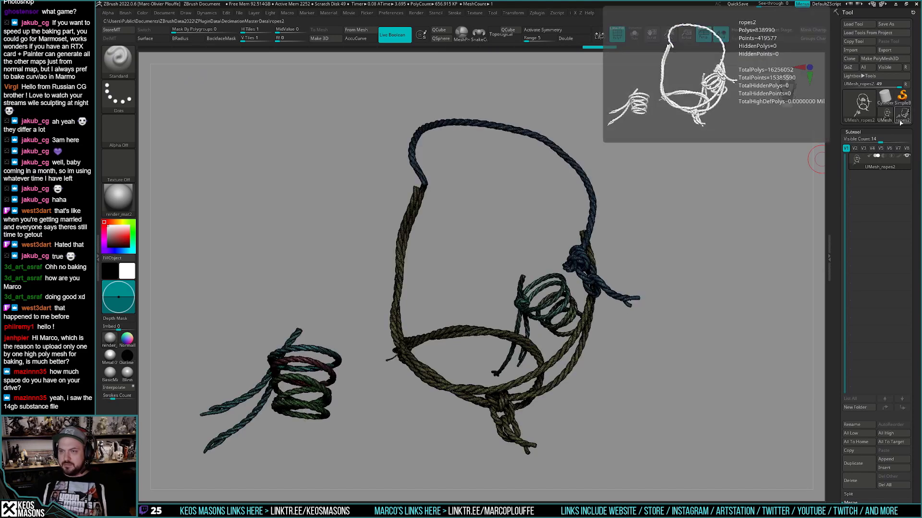
left_click(667, 86)
left_click(859, 481)
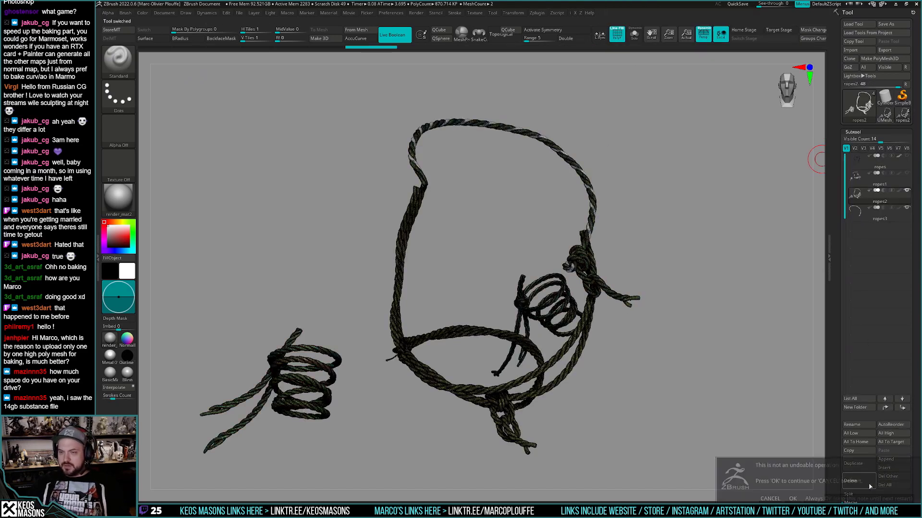
left_click(867, 484)
left_click(859, 481)
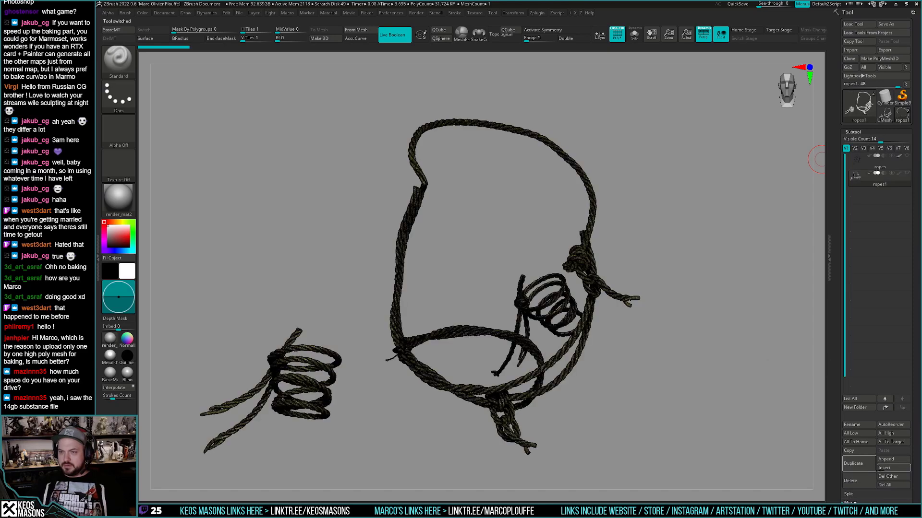
Step: Append the merged UMesh_ropes mesh as a subtool and rename it rope_boolean
left_click(886, 460)
left_click(853, 409)
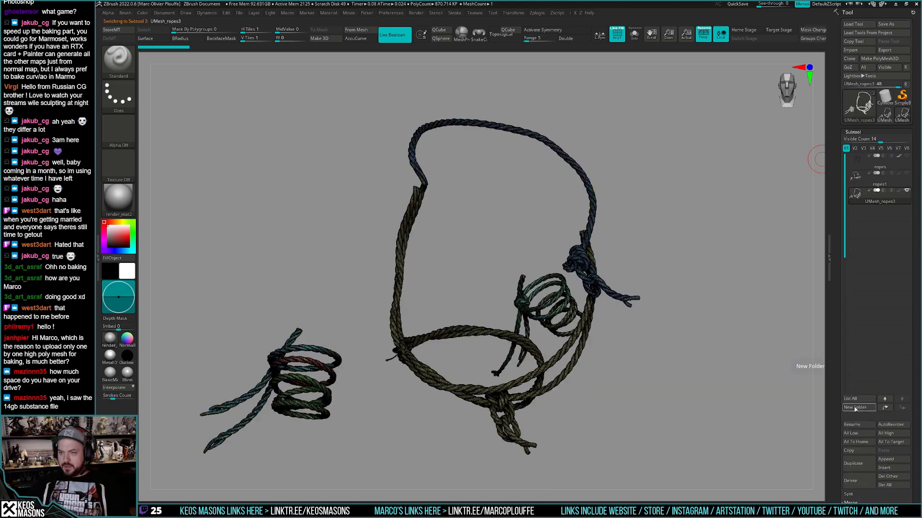
left_click(852, 425)
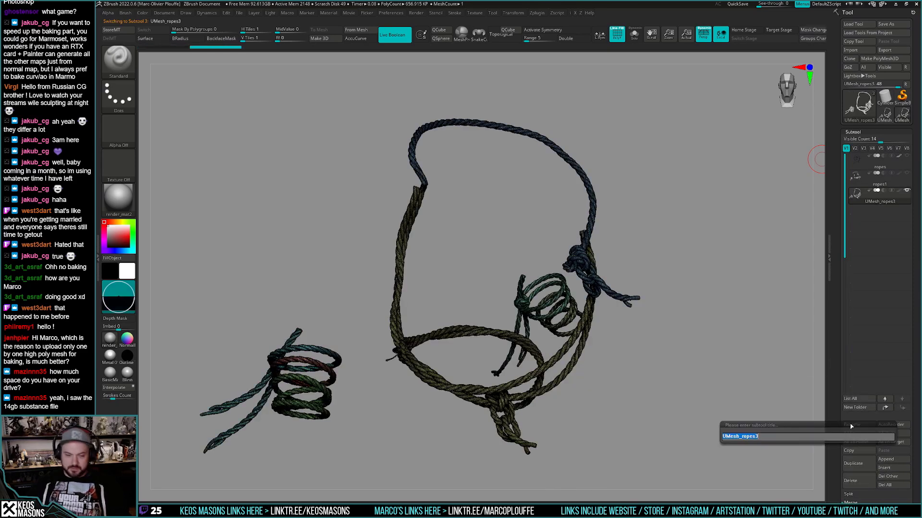
type("rope_boolean")
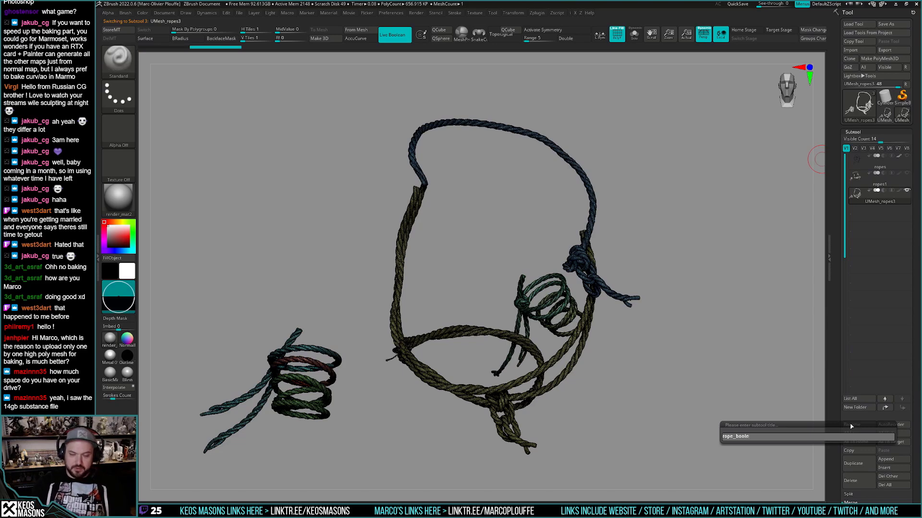
key("Return")
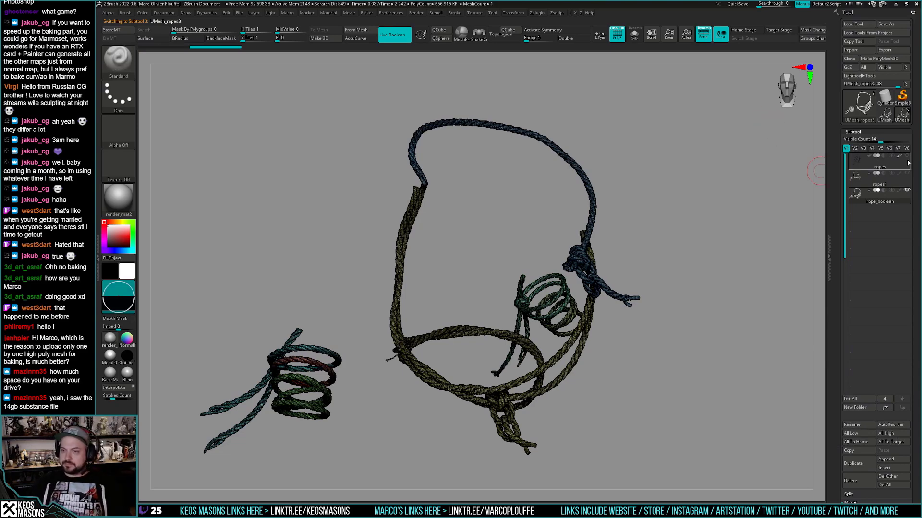
Step: Export the subtool to the bake folder as rope_boolean_lp.obj
key("ctrl+e")
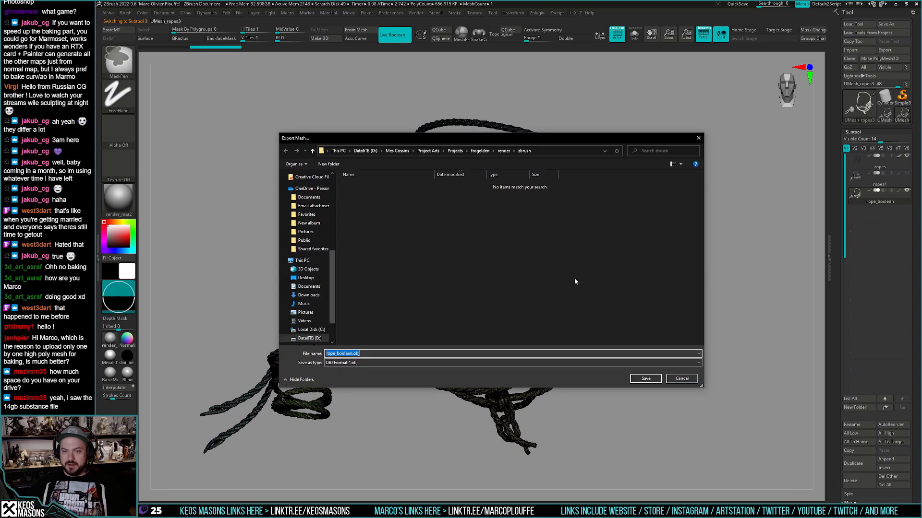
left_click(504, 151)
double_click(376, 192)
double_click(355, 354)
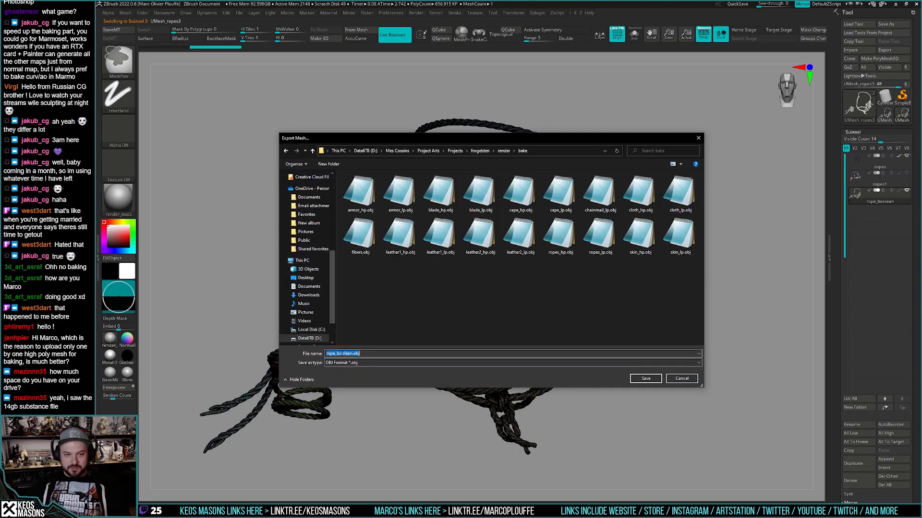
left_click(352, 354)
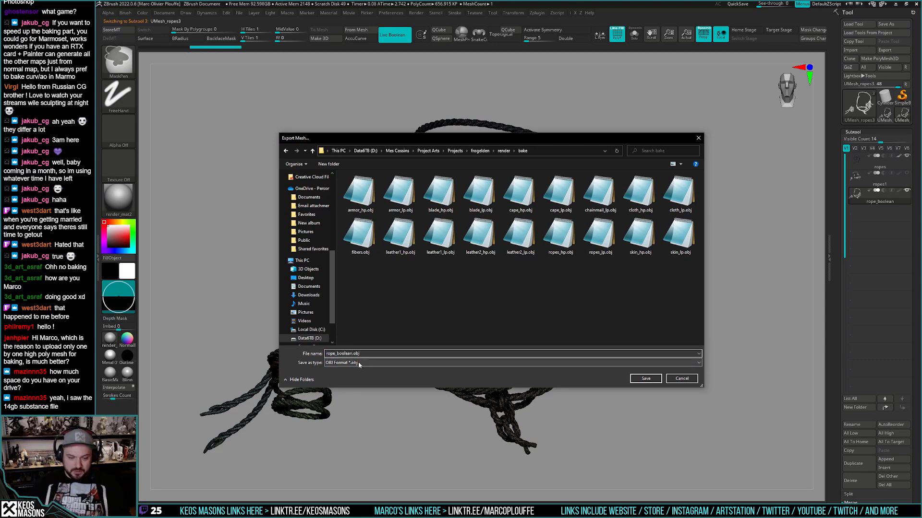
type("_lp")
key("Return")
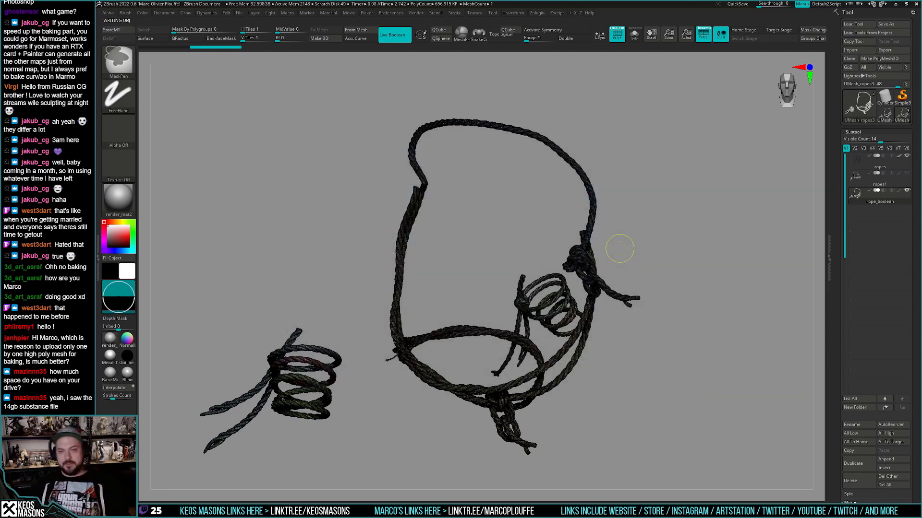
Step: Save the tool over the existing ropes.ztl and switch to 3ds Max
key("ctrl+shift+s")
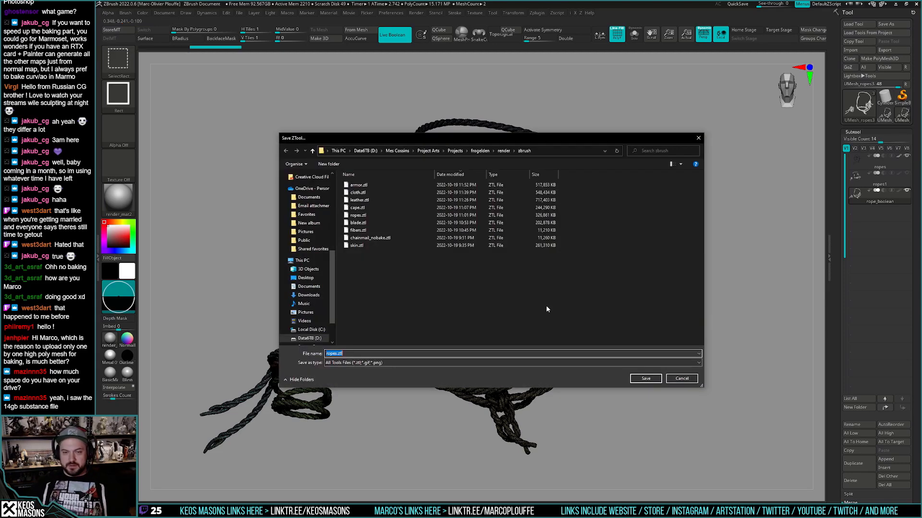
key("Return")
left_click(470, 257)
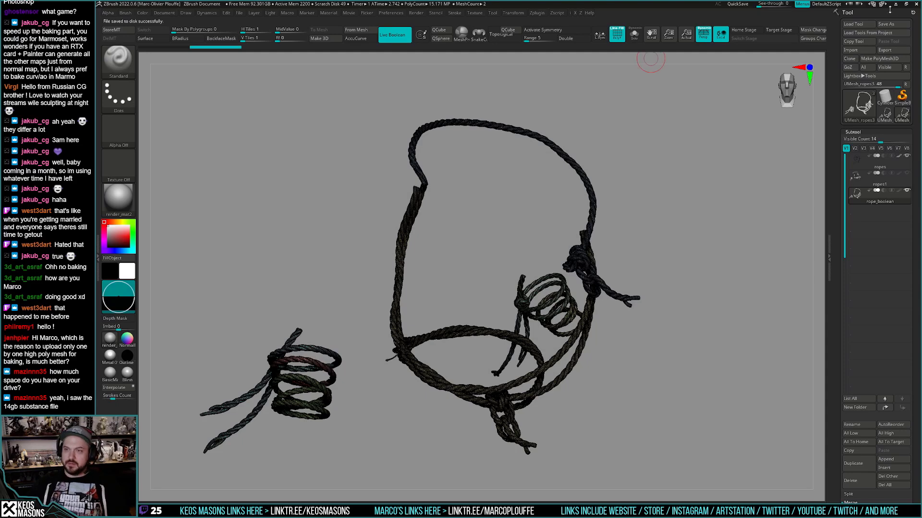
key("alt+Tab")
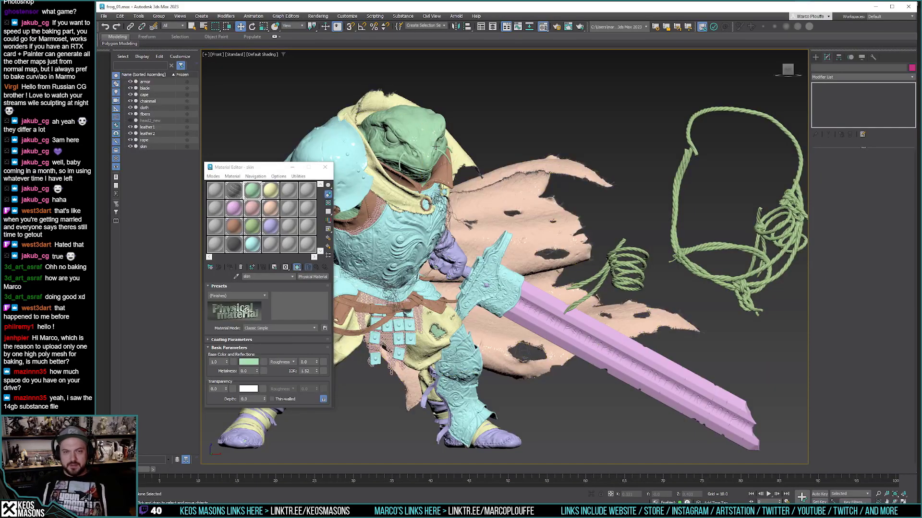
Step: Open and dismiss the file commands in 3ds Max and RizomUV, cancelling the load dialog
left_click(104, 16)
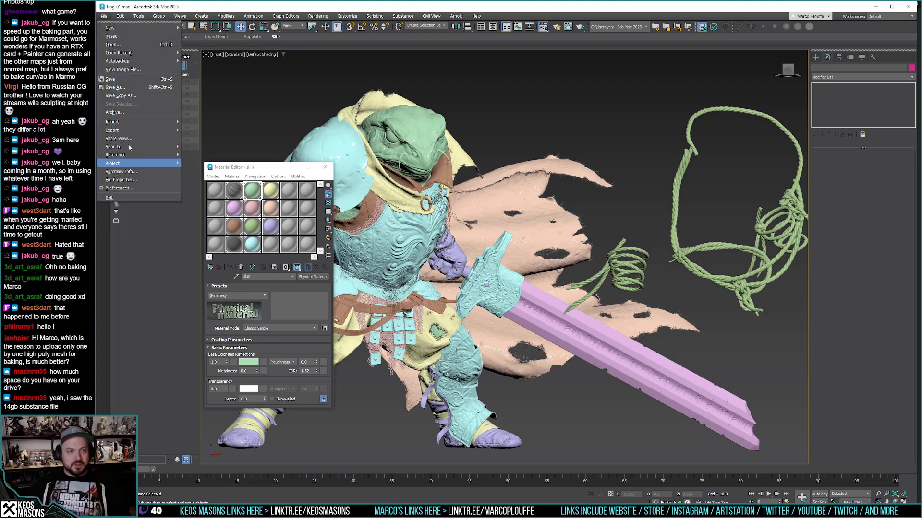
key("Escape")
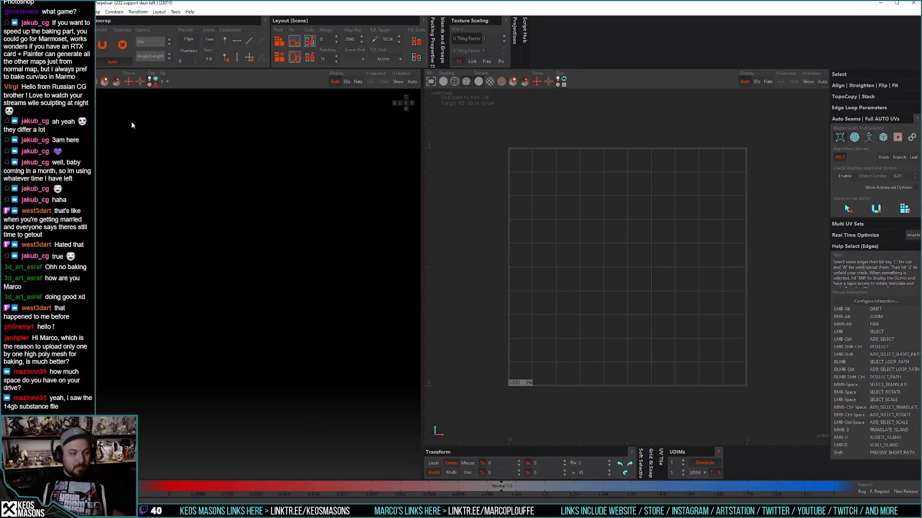
left_click(87, 12)
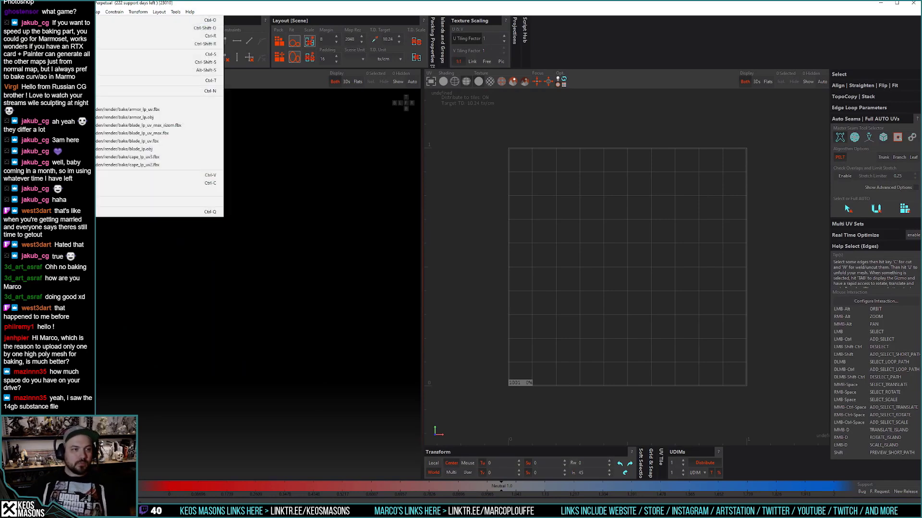
left_click(115, 28)
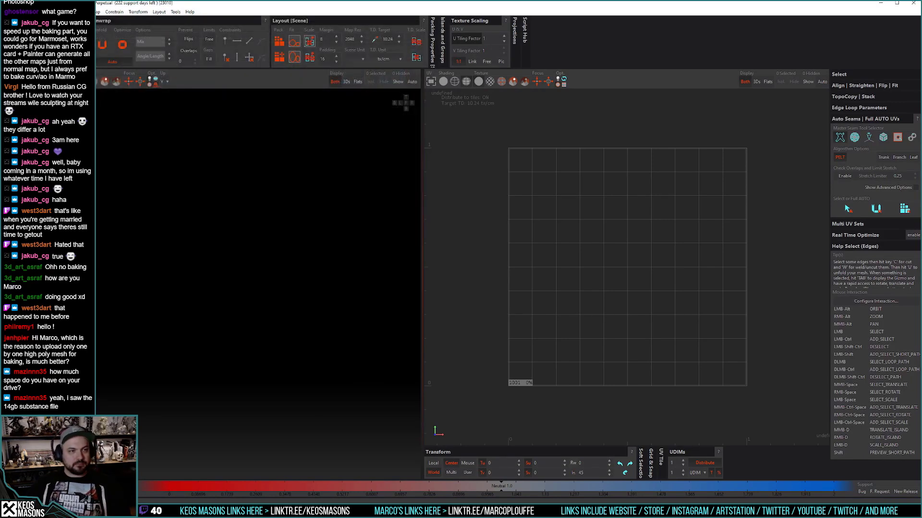
left_click(86, 11)
left_click(115, 27)
key("Escape")
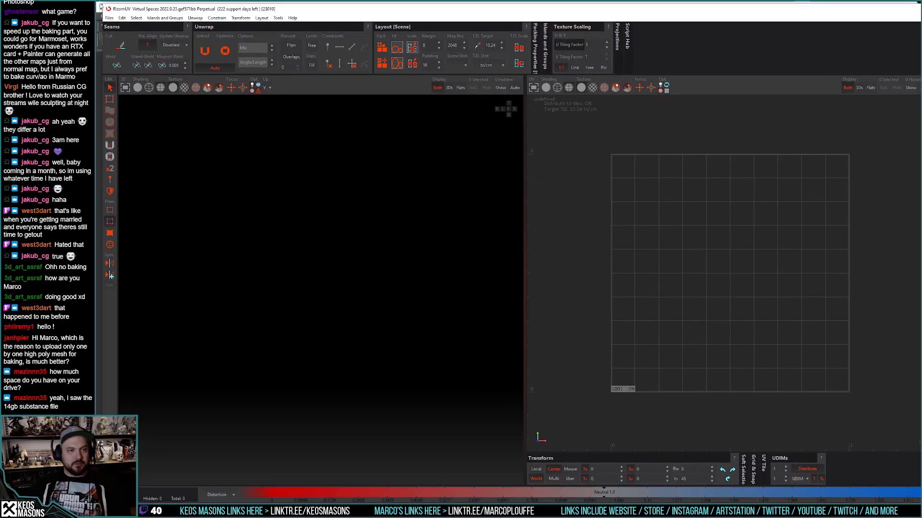
Step: Shrink the RizomUV window and load rope_boolean_lp.obj from the bake folder
left_click_drag(101, 5, 174, 66)
left_click(164, 74)
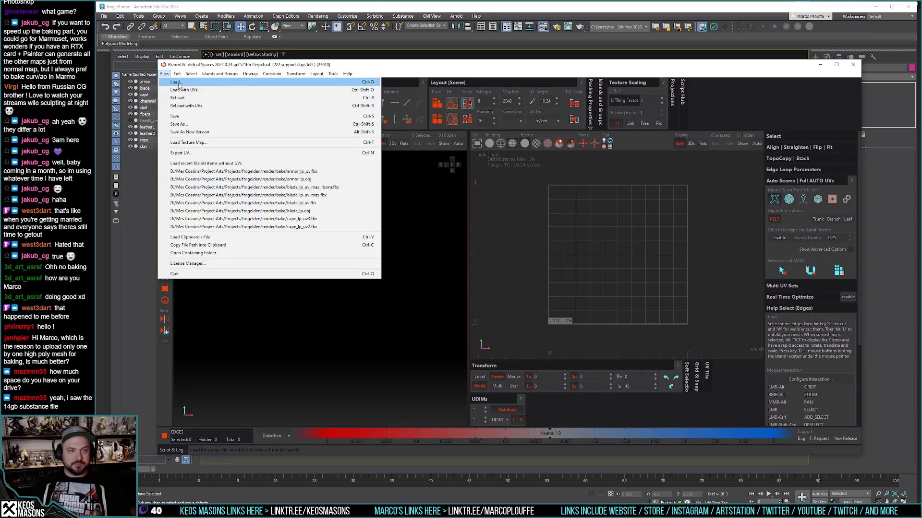
left_click(177, 83)
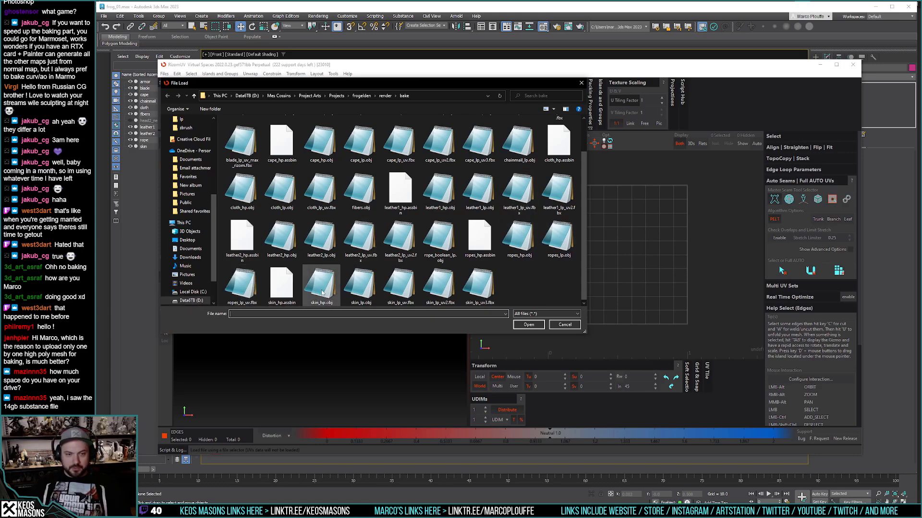
double_click(439, 238)
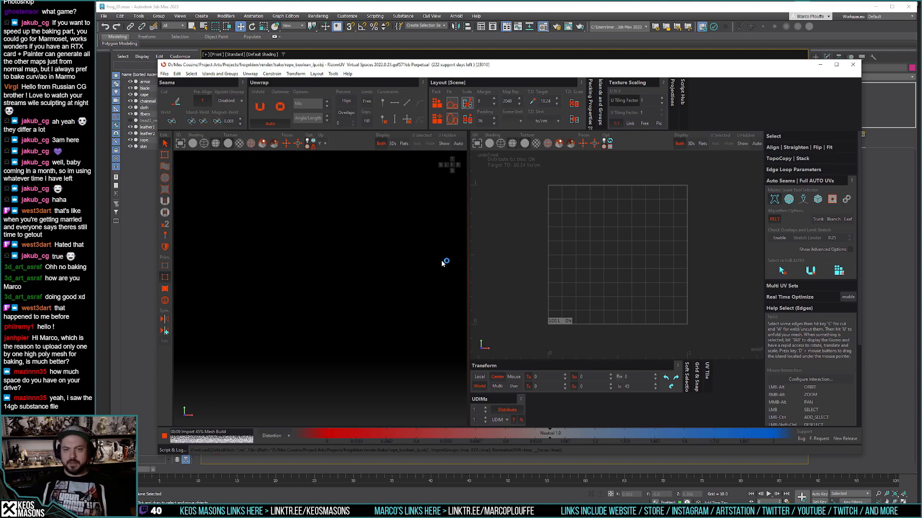
Step: Set Map Rez to 4096 and Margin to 8, and enable Check Overlaps
left_click(510, 102)
type("4096")
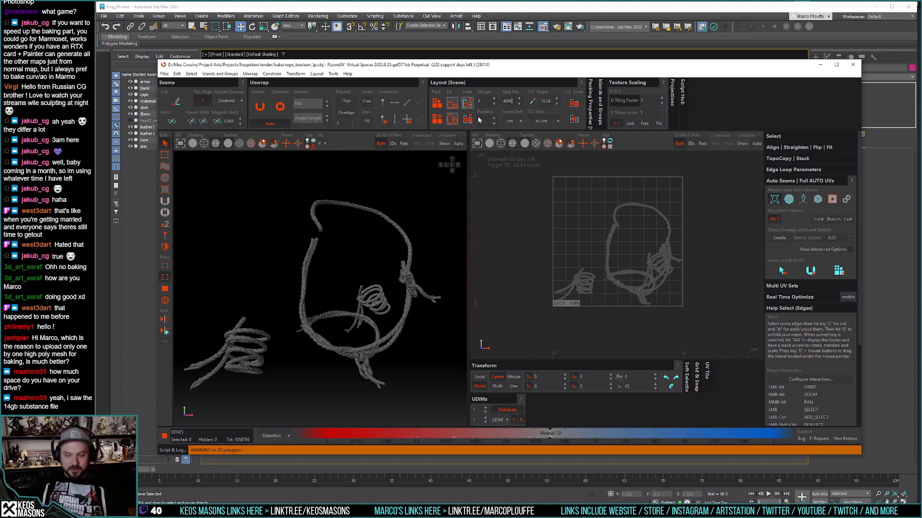
key("Return")
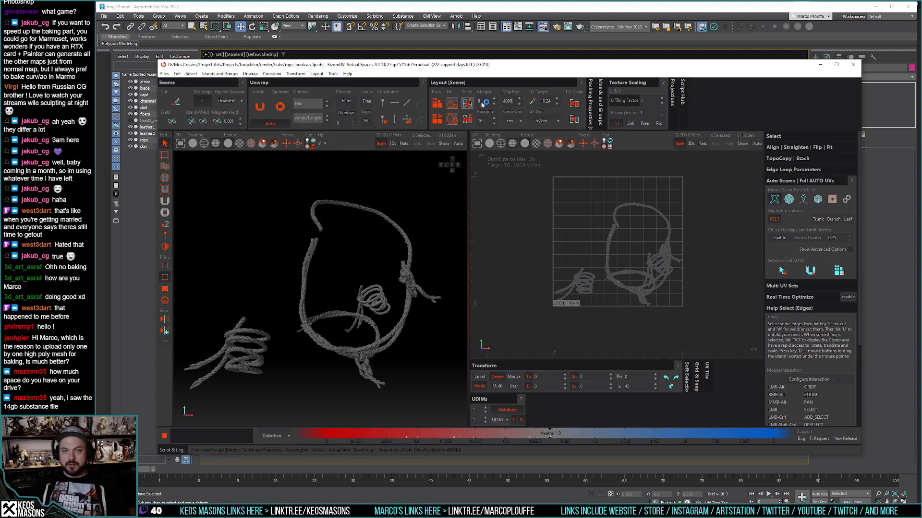
type("8")
key("Return")
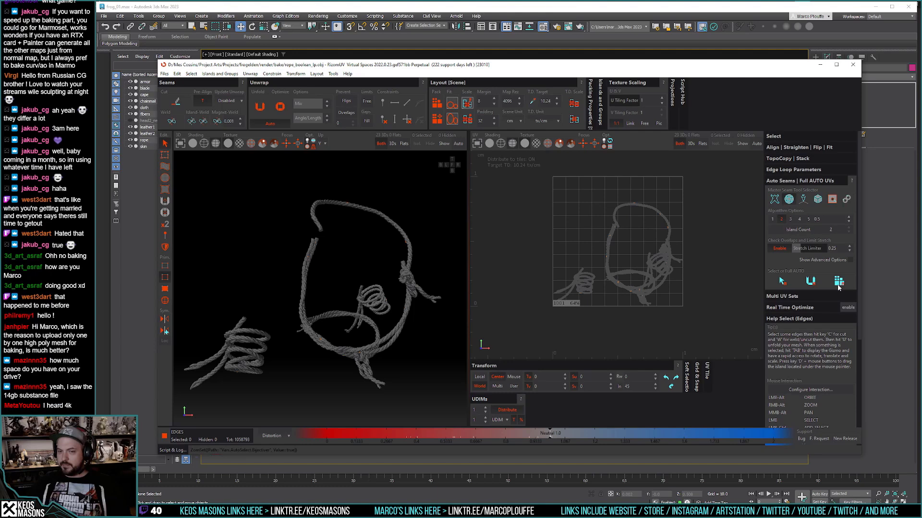
left_click(779, 247)
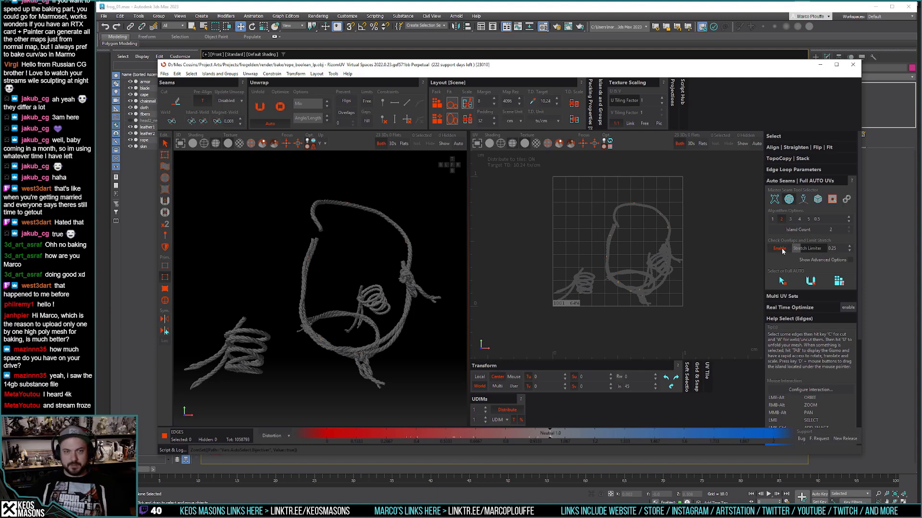
left_click(838, 282)
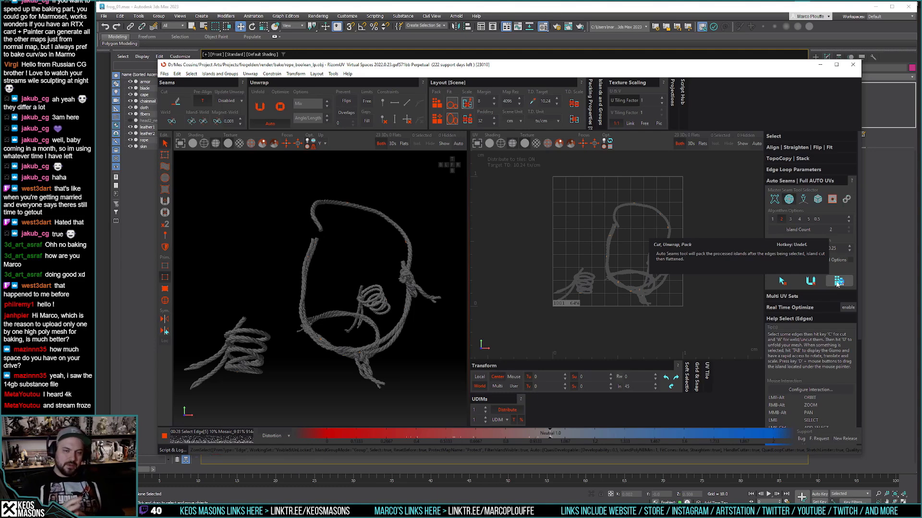
Step: Run Full AUTO cut, unwrap and pack on the rope, then bring 3ds Max forward
left_click(838, 283)
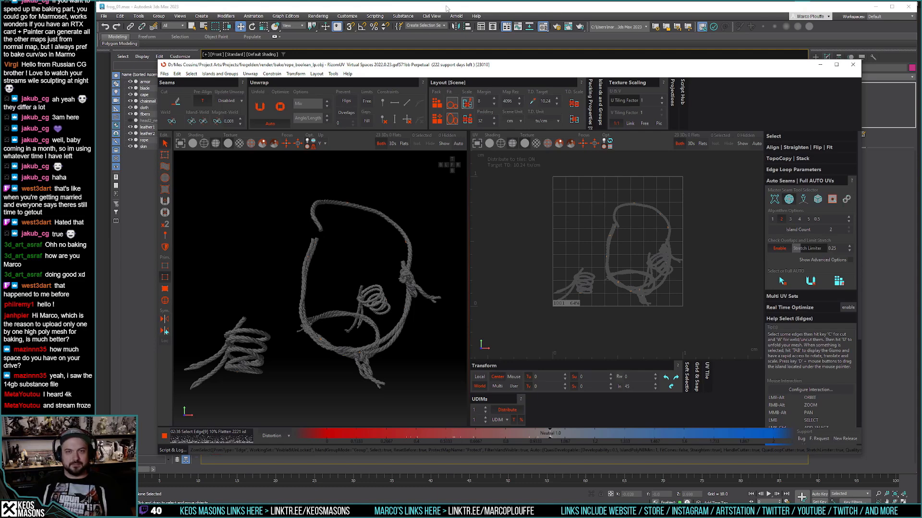
key("alt+Tab")
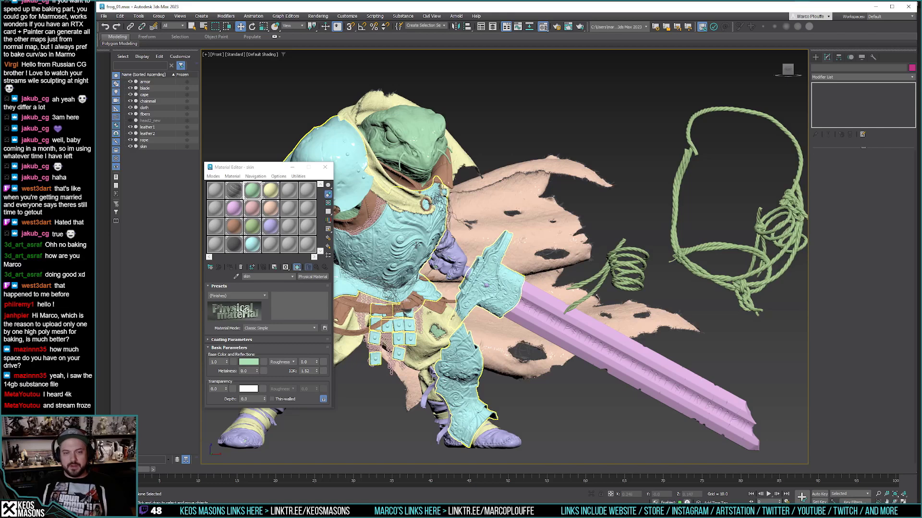
Step: Bring the RizomUV rope session forward, then switch to Substance 3D Painter
key("alt+Tab")
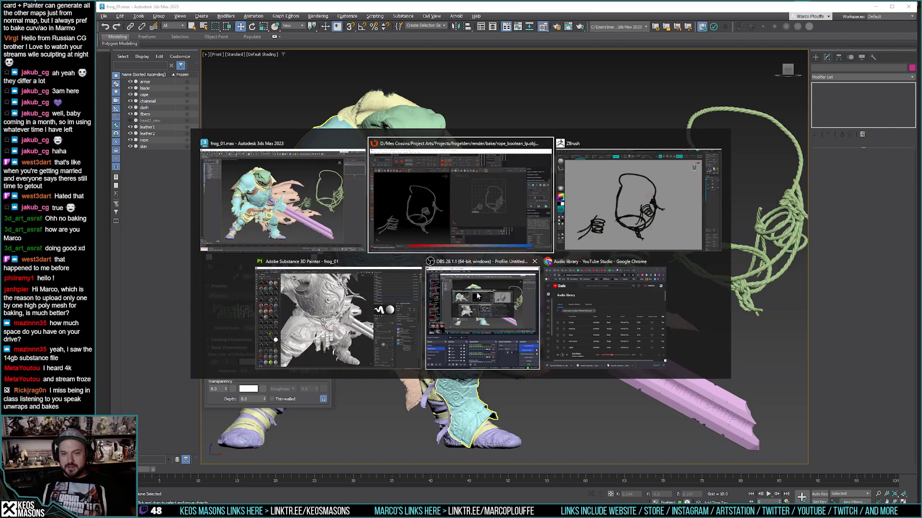
left_click(437, 204)
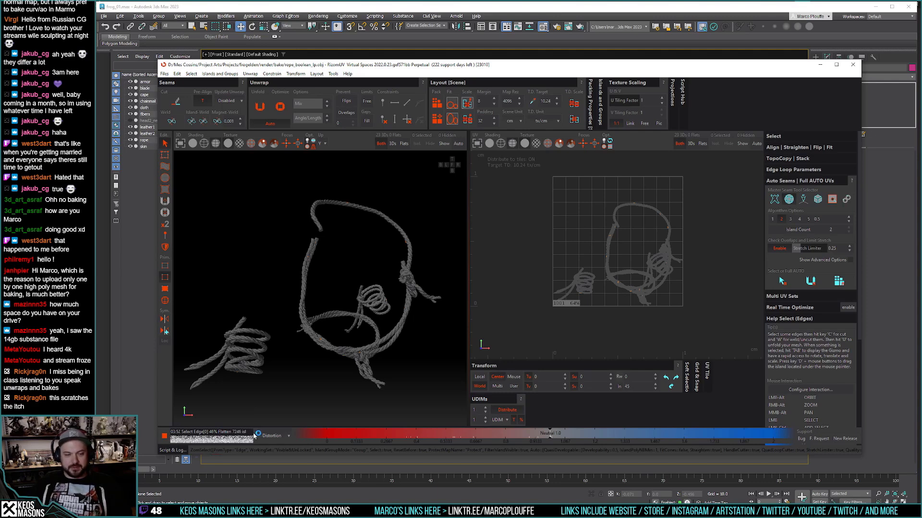
mouse_move(233, 510)
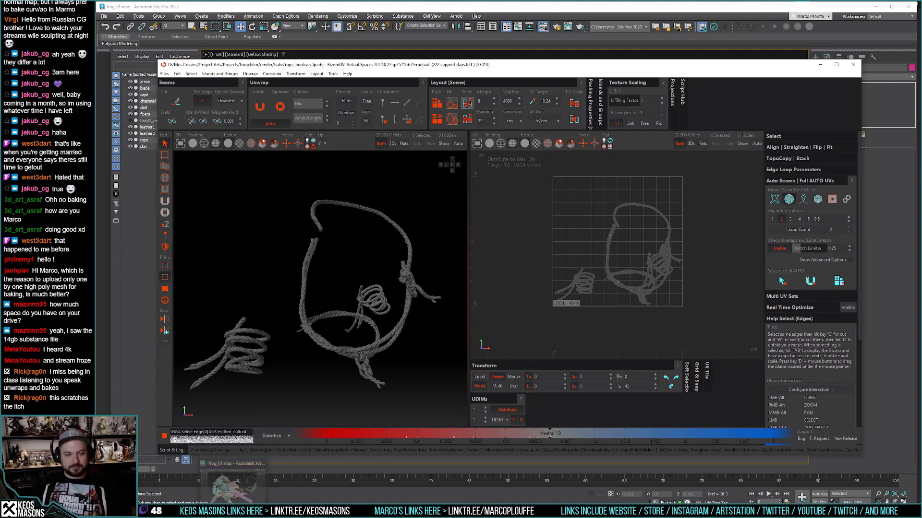
key("alt+Tab")
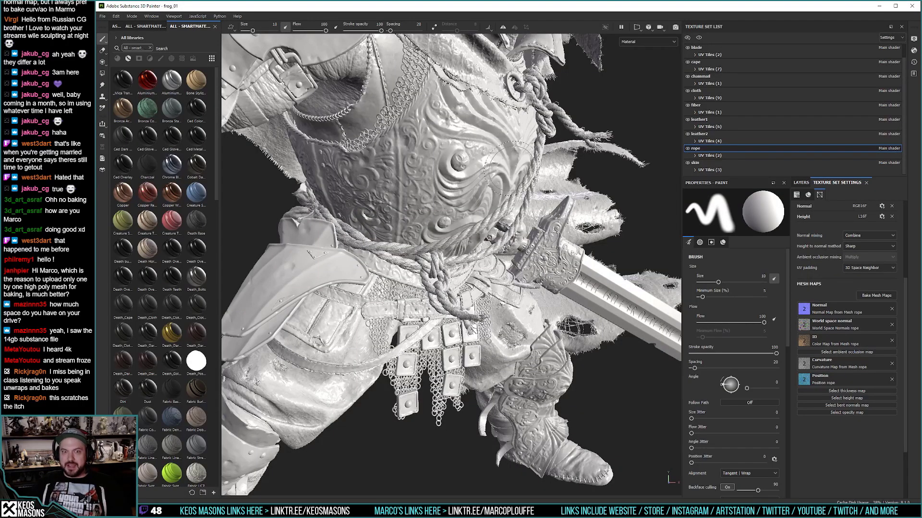
Step: Orbit and zoom around the frog's head, chest, chainmail and rope to inspect sculpted details
middle_click_drag(506, 168, 423, 195, "alt")
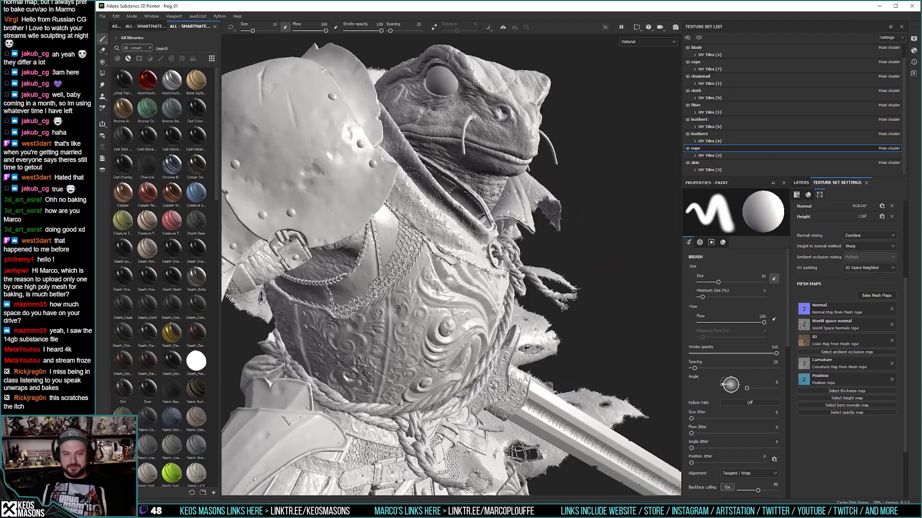
right_click_drag(423, 195, 433, 267, "alt")
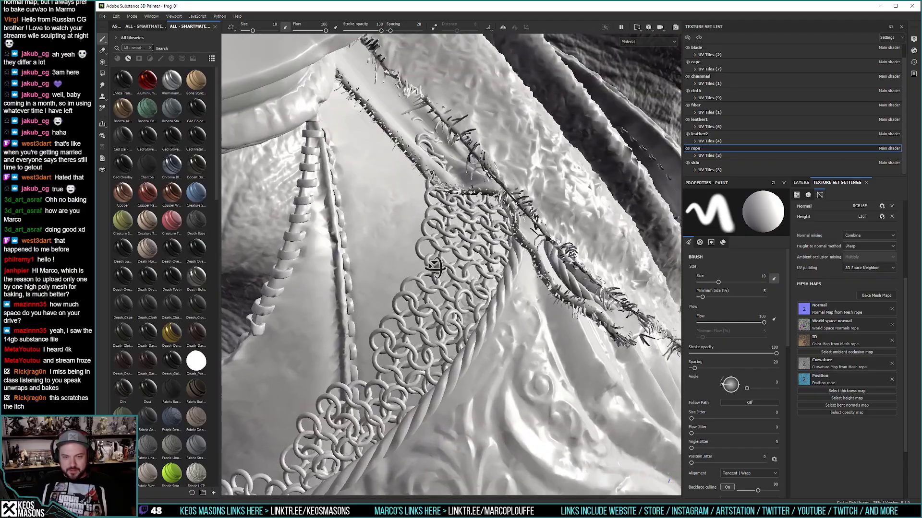
mouse_move(435, 267)
left_mouse_down("alt")
mouse_move(381, 397)
mouse_move(497, 160)
mouse_move(437, 254)
left_mouse_up("alt")
middle_click_drag(436, 254, 450, 313, "alt")
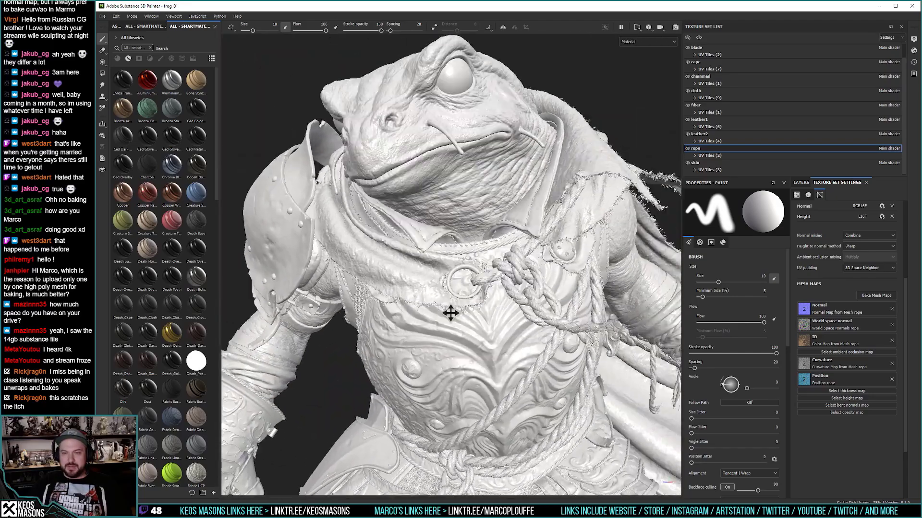
mouse_move(450, 313)
right_mouse_down("alt")
mouse_move(475, 372)
mouse_move(538, 441)
mouse_move(504, 294)
mouse_move(517, 255)
mouse_move(456, 298)
right_mouse_up("alt")
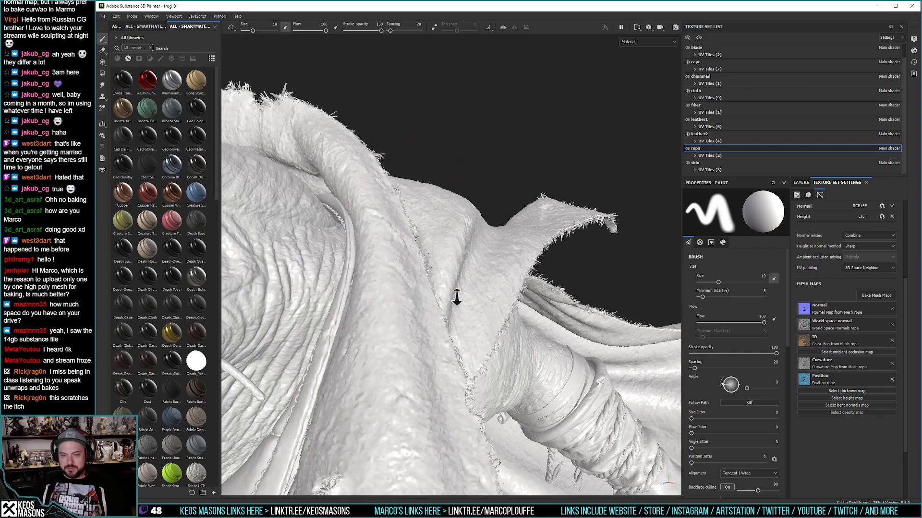
left_click_drag(457, 297, 422, 292, "alt")
mouse_move(422, 292)
right_mouse_down("shift")
mouse_move(409, 292)
mouse_move(432, 268)
right_mouse_up("shift")
Step: Switch the viewport display mode to Normal+Height+Mesh
left_click(648, 42)
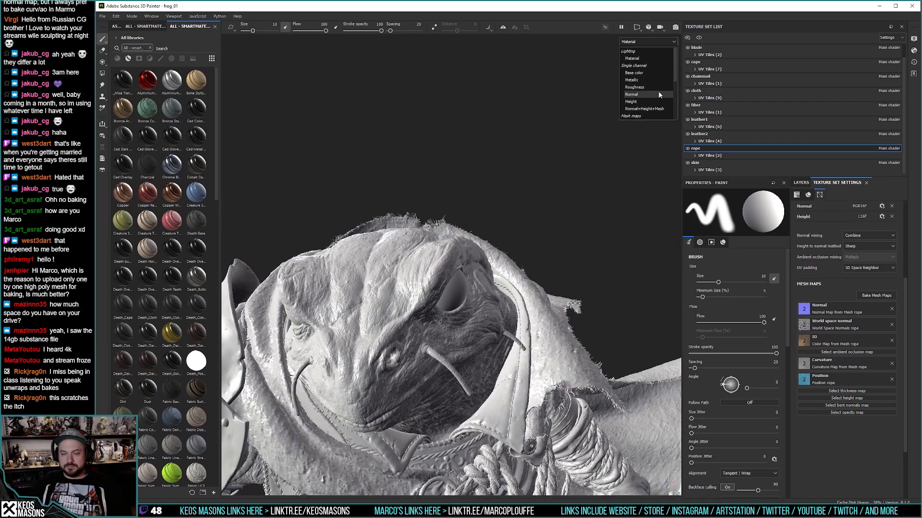
scroll(660, 94, "down", 2)
left_click(646, 66)
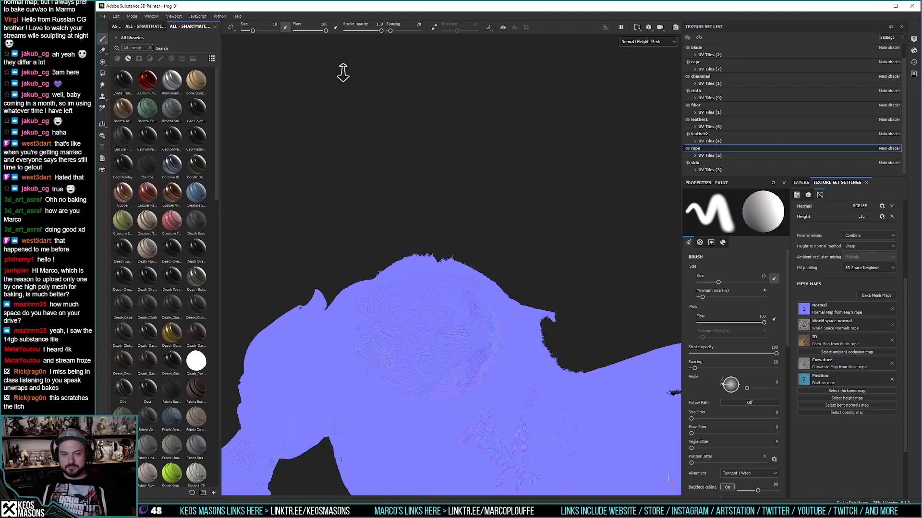
Step: Orbit in closer around the rope, then bring the RizomUV session back to the front
left_click_drag(341, 72, 506, 187, "alt")
mouse_move(495, 195)
left_mouse_down("alt")
mouse_move(452, 384)
mouse_move(490, 305)
mouse_move(411, 368)
mouse_move(397, 346)
mouse_move(555, 336)
mouse_move(510, 312)
mouse_move(400, 210)
mouse_move(427, 212)
mouse_move(470, 280)
left_mouse_up("alt")
mouse_move(471, 280)
middle_mouse_down("alt")
mouse_move(469, 263)
mouse_move(482, 257)
middle_mouse_up("alt")
left_click_drag(497, 245, 471, 265)
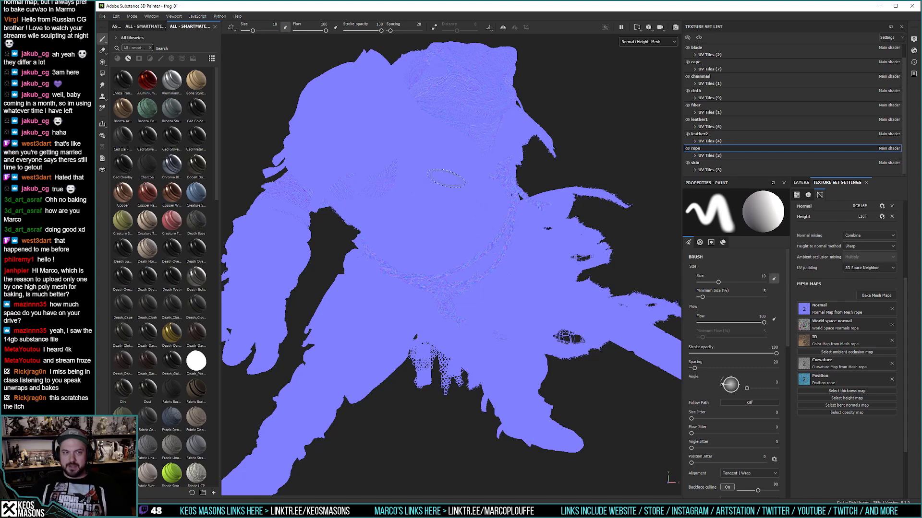
key("alt+Tab")
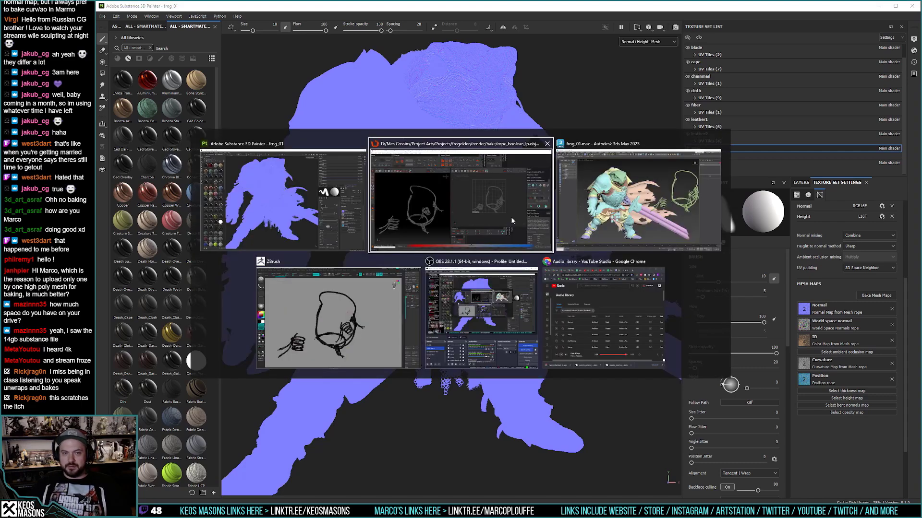
left_click(512, 250)
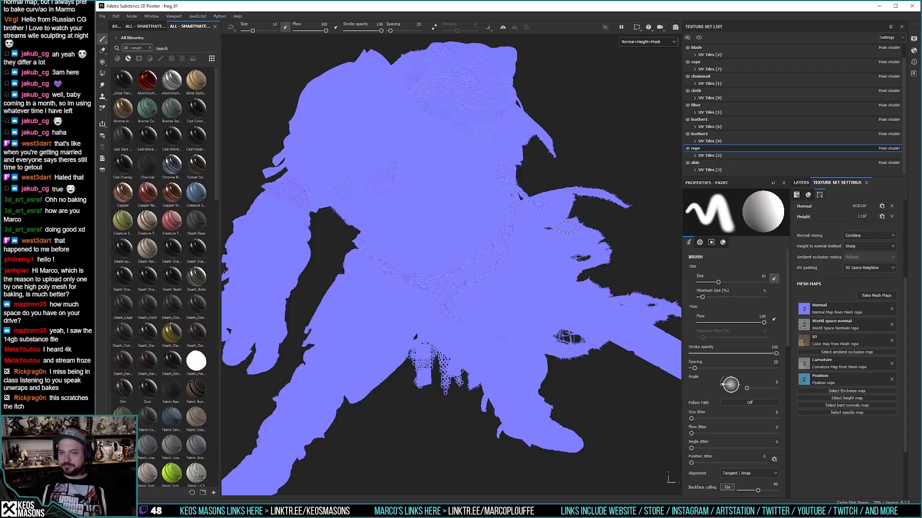
Step: Switch the viewport to the ID channel and inspect the chest rope's checker pattern
left_click(625, 42)
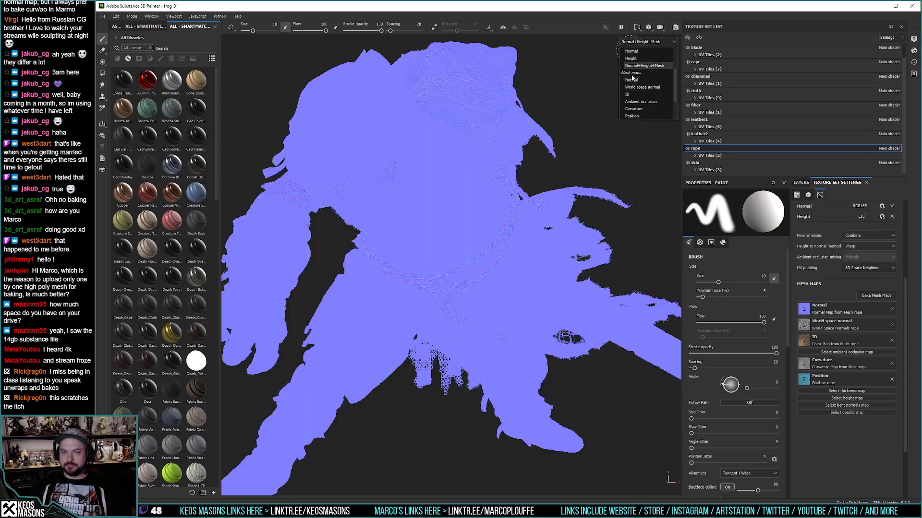
left_click(627, 94)
left_click_drag(466, 216, 394, 209, "alt")
right_click_drag(394, 209, 286, 212, "alt")
middle_click_drag(286, 211, 356, 217, "alt")
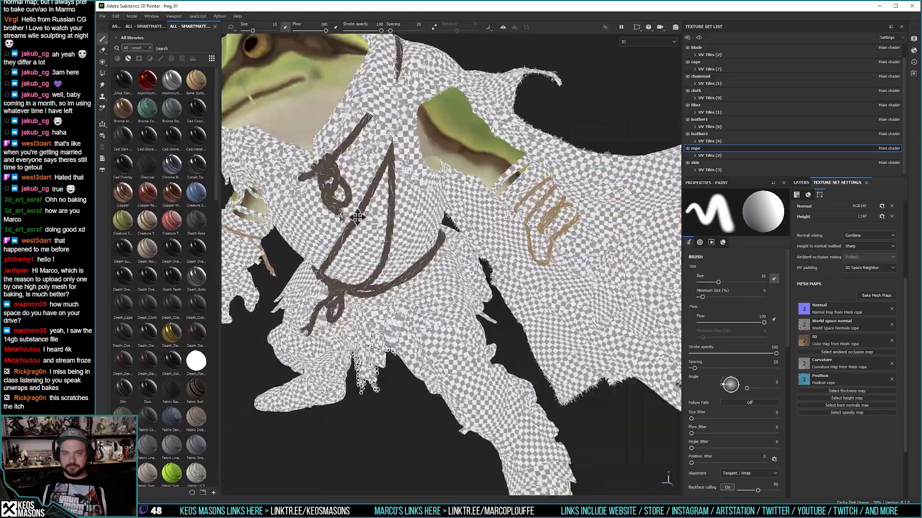
left_click_drag(356, 217, 453, 209, "alt")
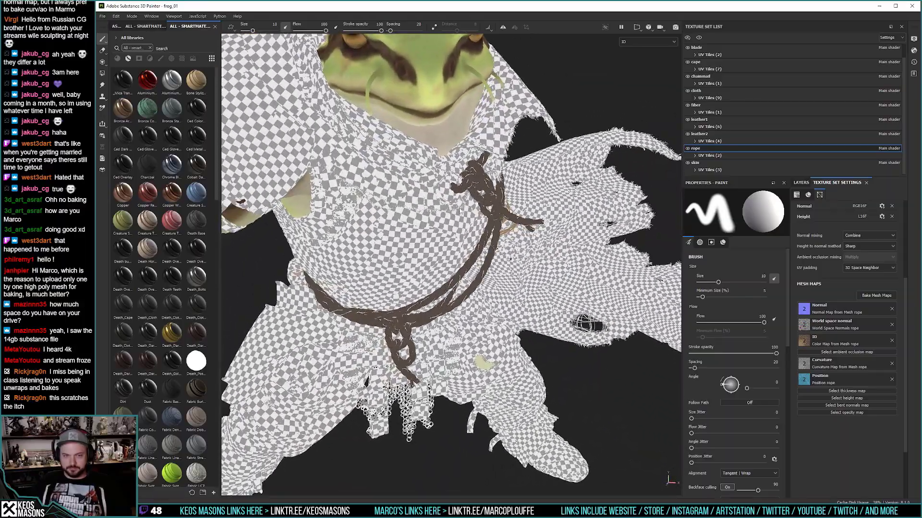
right_click_drag(460, 211, 430, 290, "alt")
left_click_drag(430, 290, 477, 235, "alt")
right_click_drag(477, 235, 438, 168, "alt")
left_click_drag(438, 168, 381, 185, "alt")
middle_click_drag(380, 185, 420, 195, "alt")
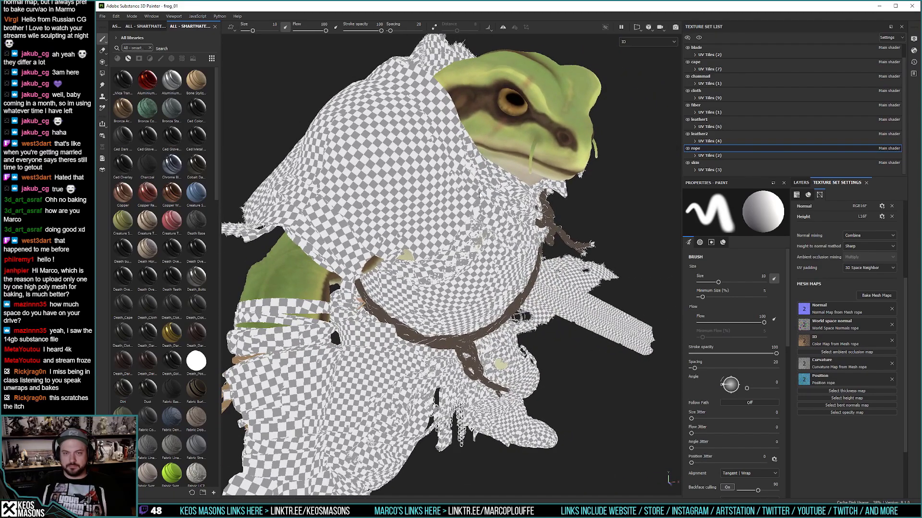
Step: Return the viewport to Normal+Height+Mesh and reopen the channel list
left_click(648, 42)
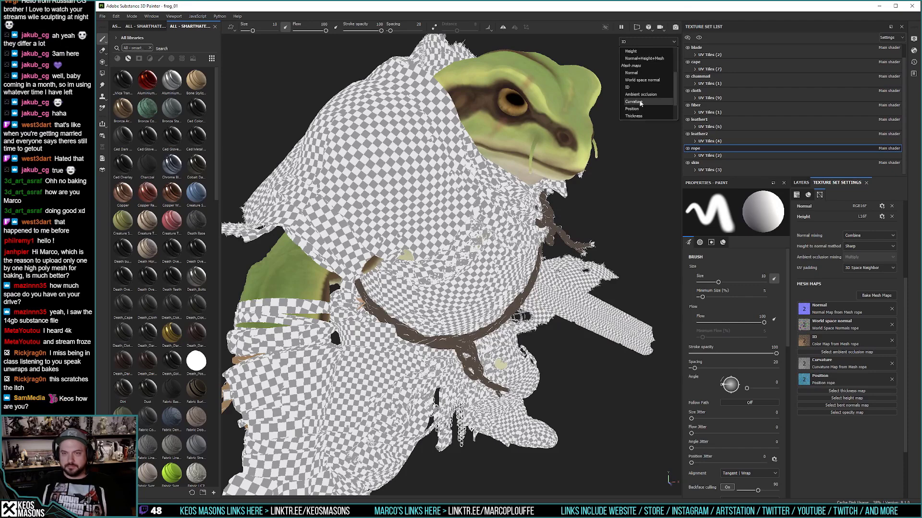
scroll(638, 89, "up", 1)
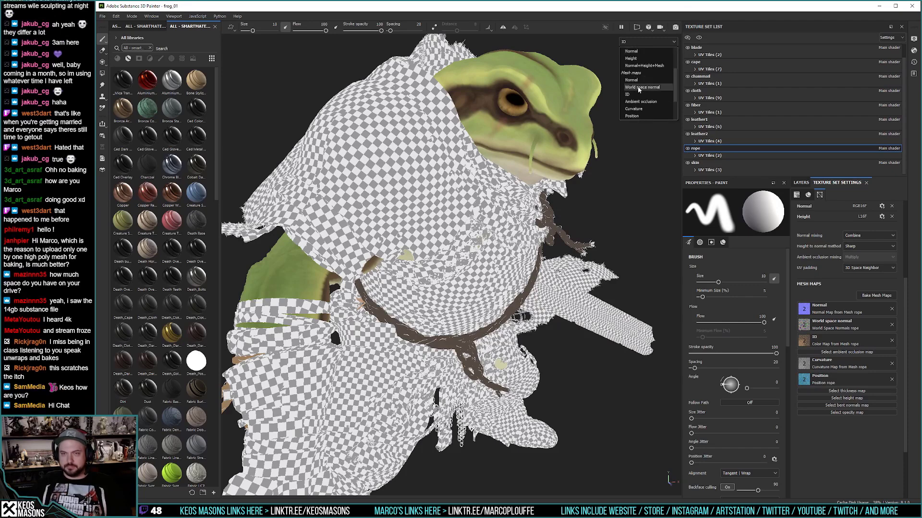
left_click(644, 65)
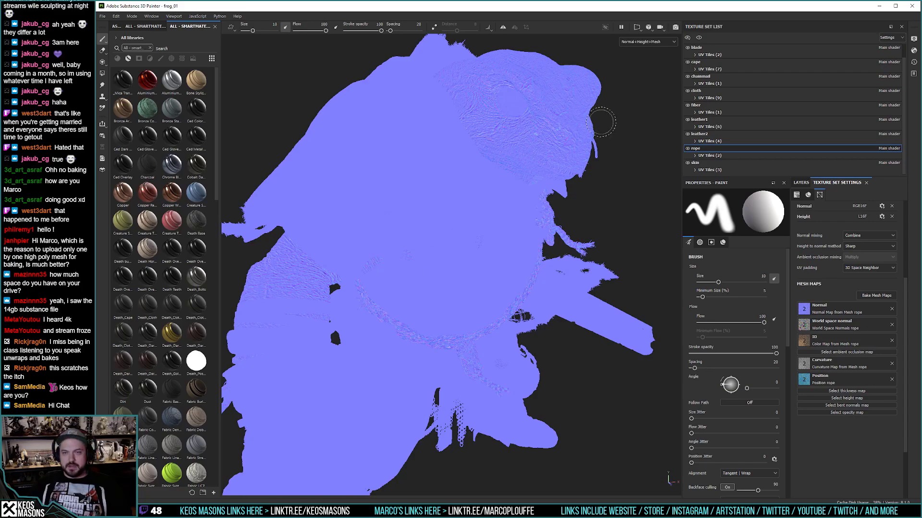
left_click(638, 43)
scroll(639, 62, "up", 2)
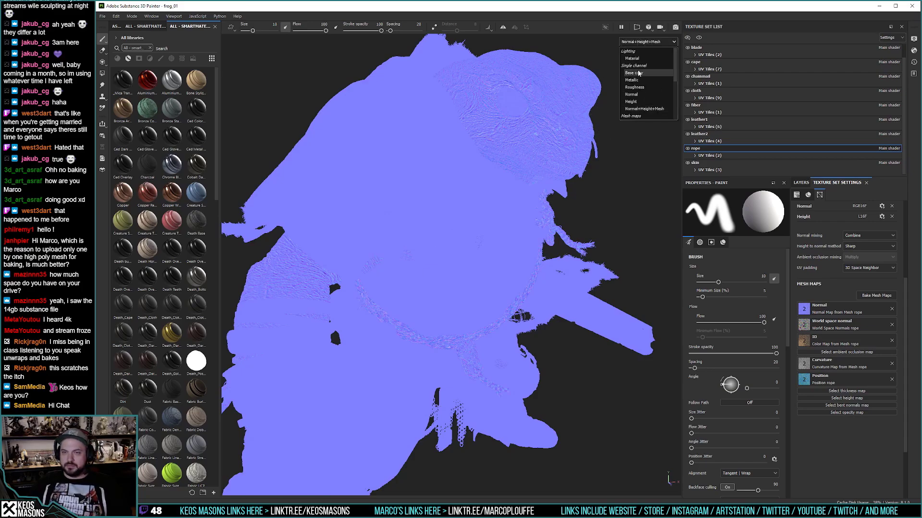
Step: View the frog knight in Material mode from the front, then bring up the window switcher
left_click(633, 53)
left_click_drag(480, 102, 442, 200, "alt")
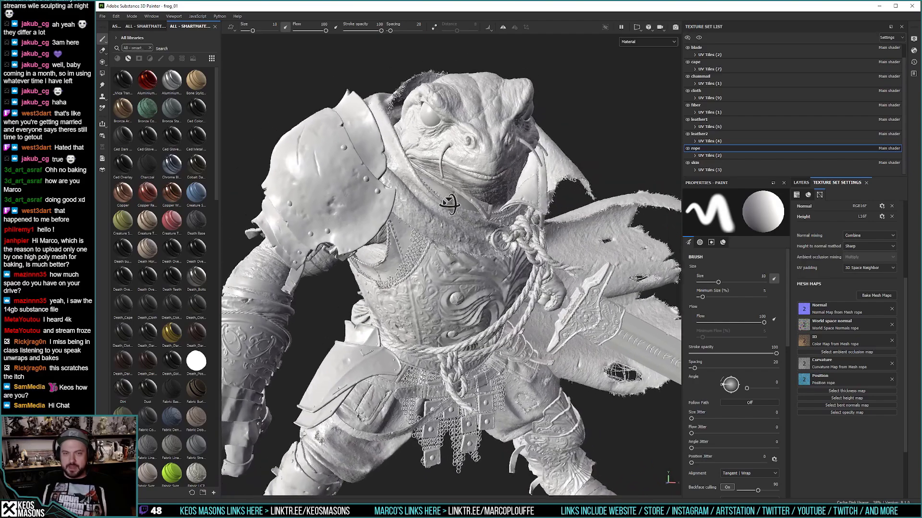
right_click_drag(442, 200, 447, 189, "alt")
left_click_drag(446, 188, 477, 169, "alt")
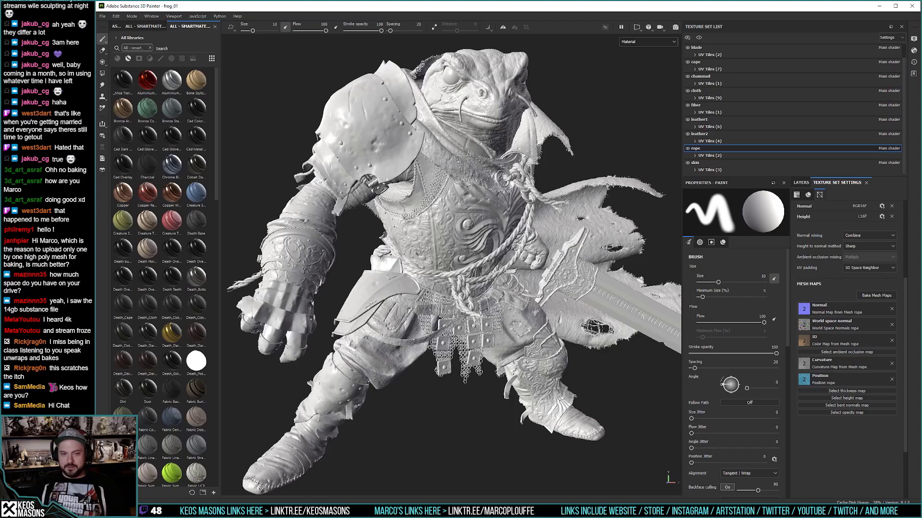
left_click_drag(444, 180, 463, 158, "alt")
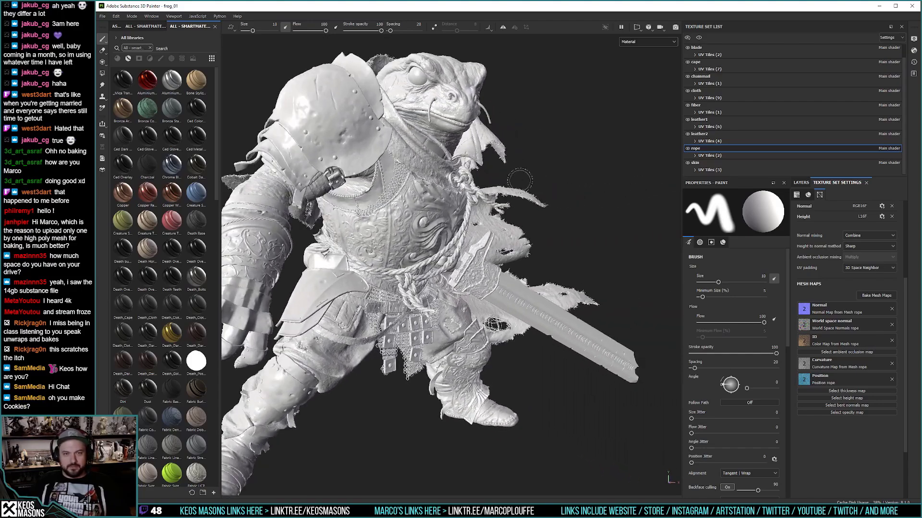
middle_click_drag(463, 159, 391, 161, "alt")
right_click_drag(390, 160, 420, 165, "alt")
left_click_drag(420, 166, 421, 181, "alt")
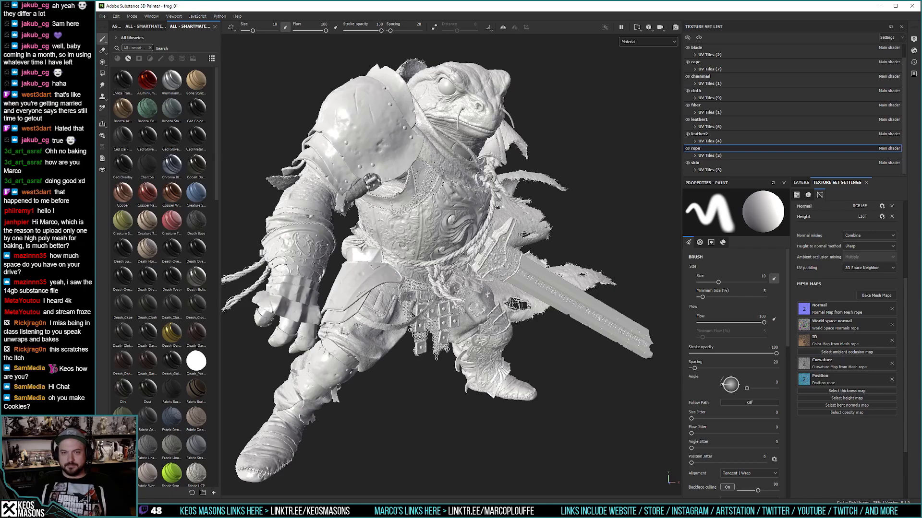
key("alt+Tab")
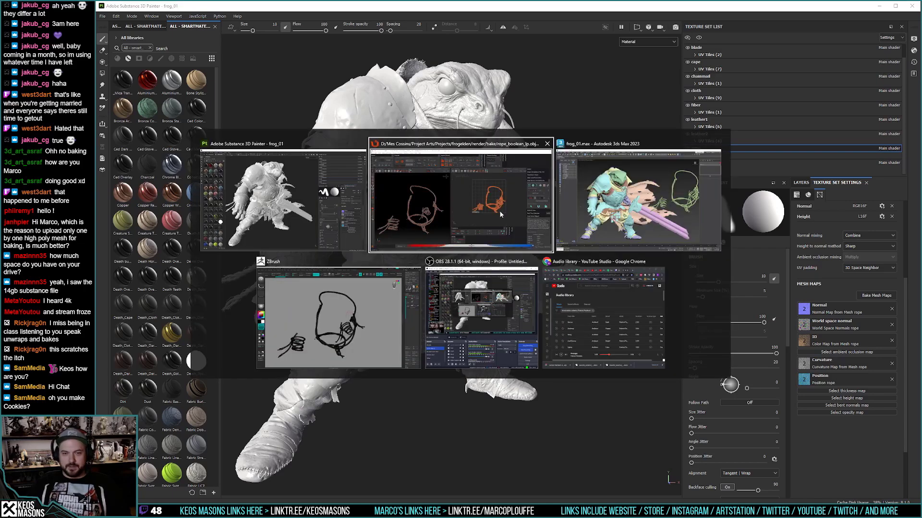
Step: Bring RizomUV forward and raise the island margin from 4 to 5
left_click(500, 215)
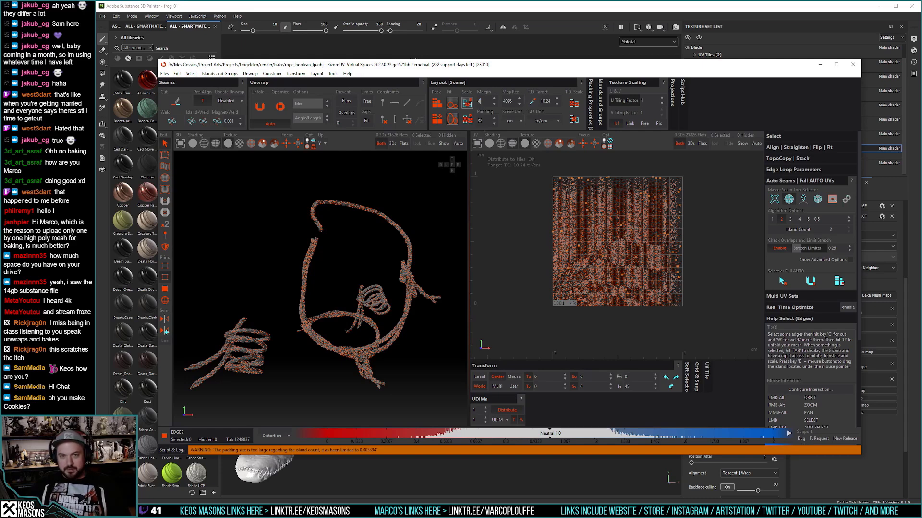
key("Return")
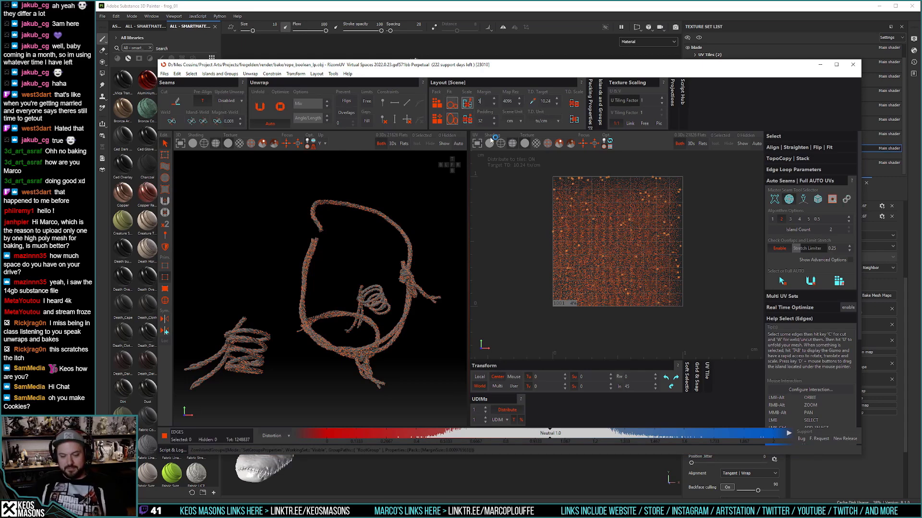
key("Up")
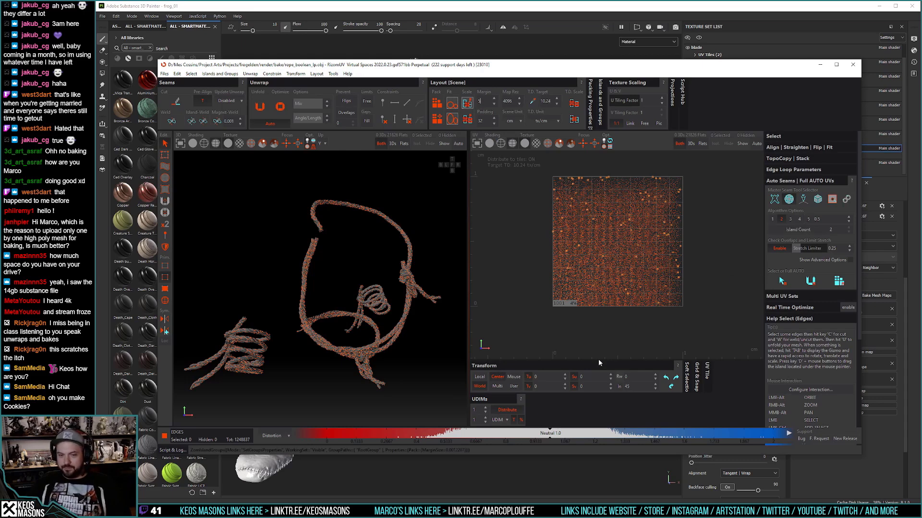
Step: Pack the rope islands across two UDIM tiles and save as rope_boolean_lp_uv.fbx
left_click(485, 408)
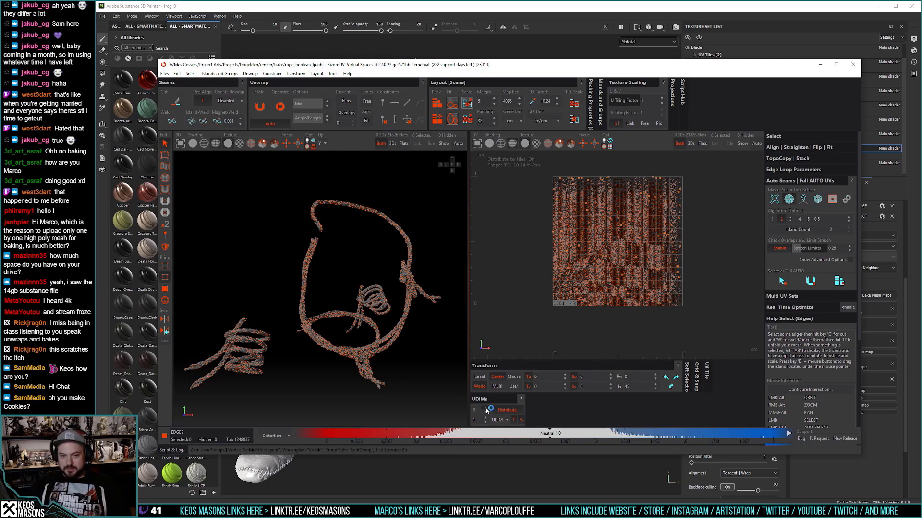
left_click(436, 105)
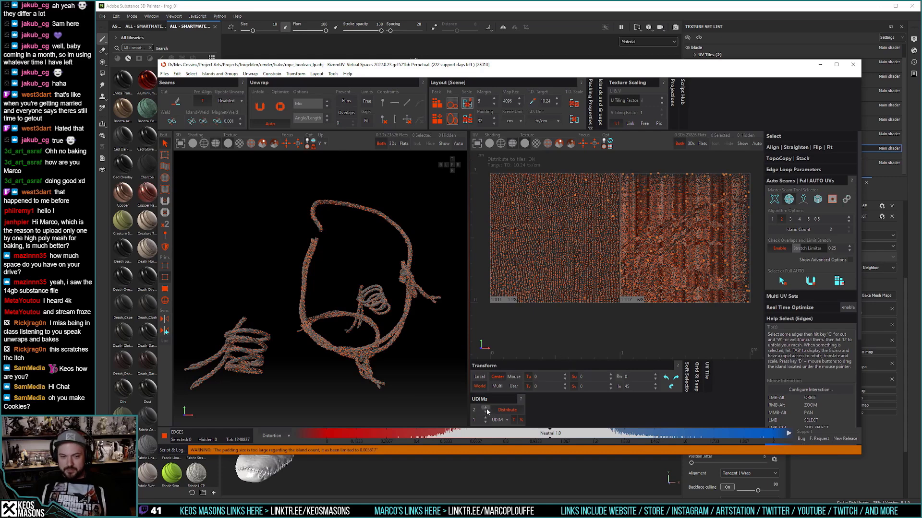
left_click(165, 73)
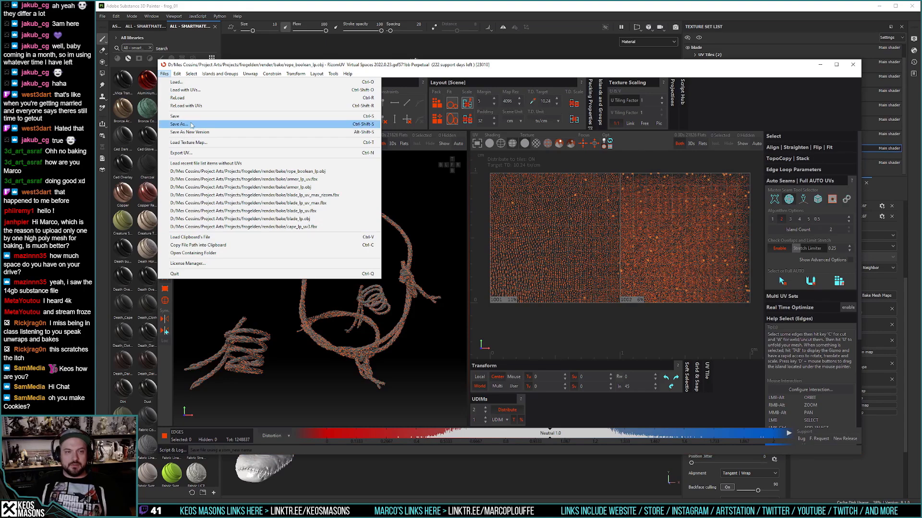
left_click(190, 125)
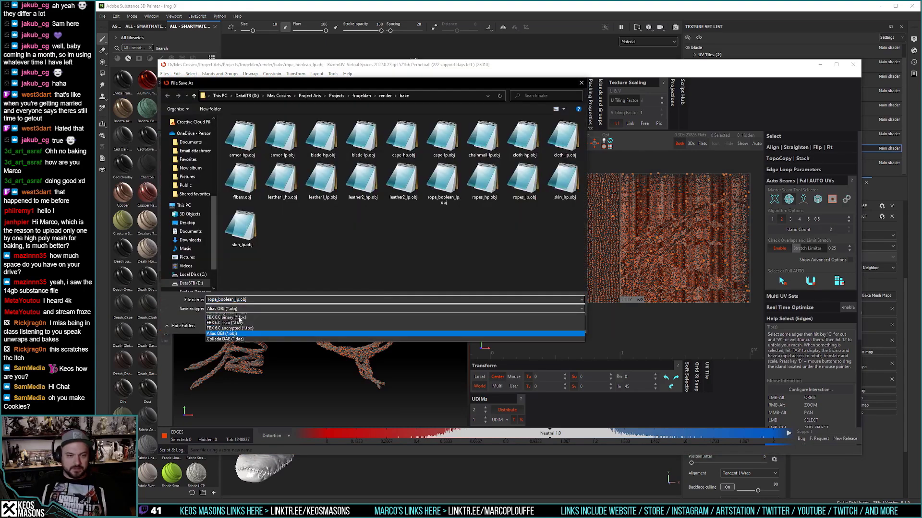
left_click(239, 299)
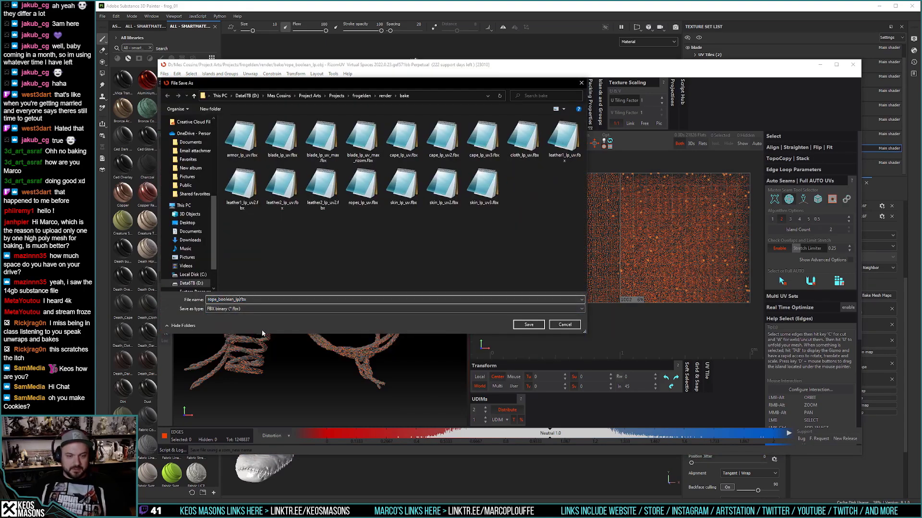
type("_uv")
key("Return")
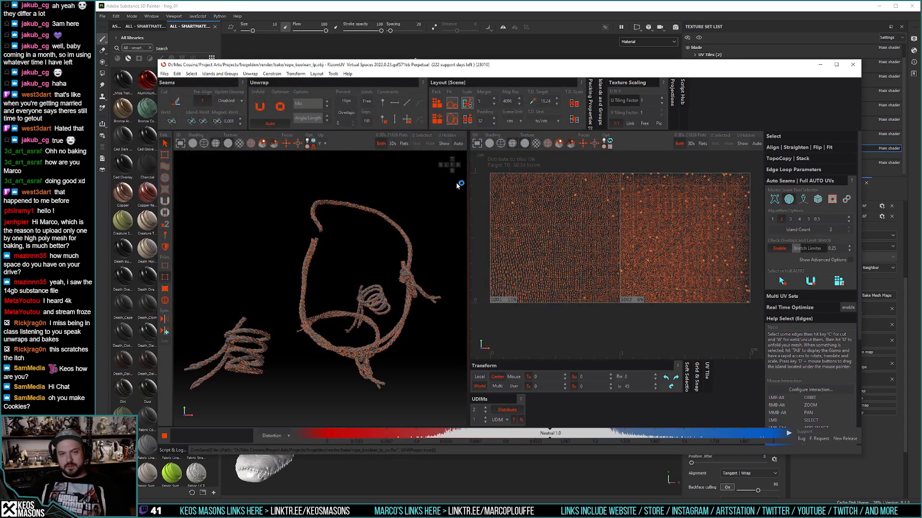
key("alt+Tab")
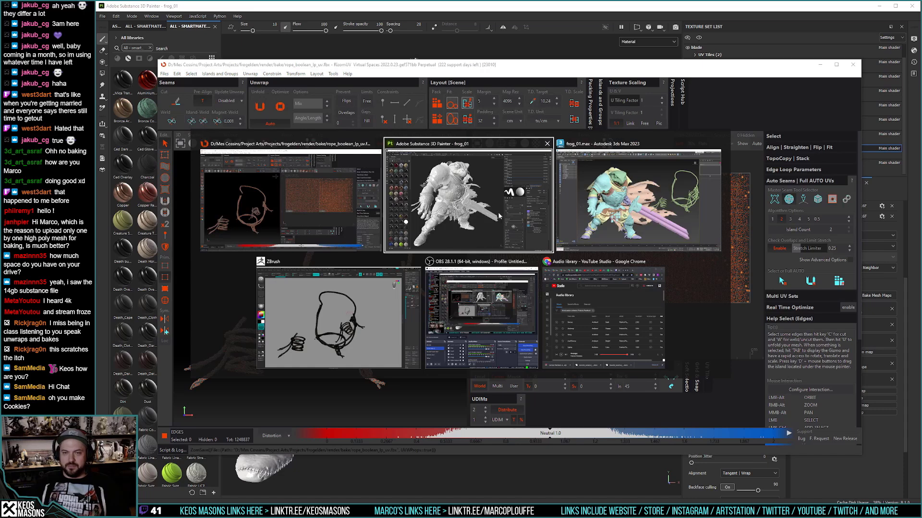
Step: Import rope_boolean_lp_uv.fbx from the bake folder into 3ds Max with default FBX options
key("alt+Tab")
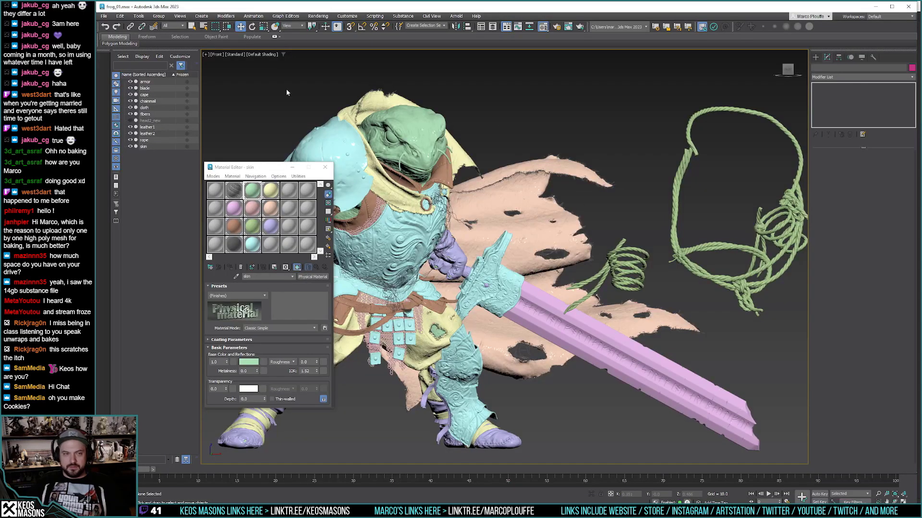
left_click(104, 16)
left_click(202, 118)
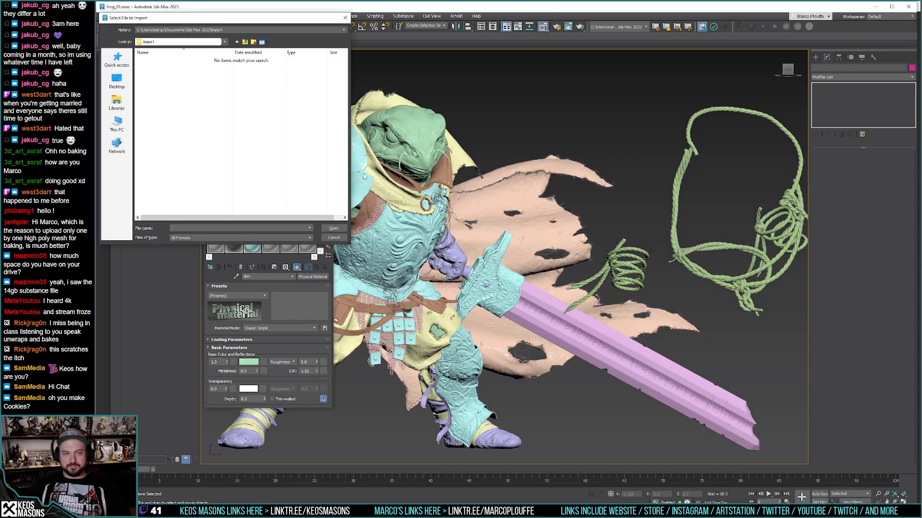
left_click(244, 30)
left_click(245, 42)
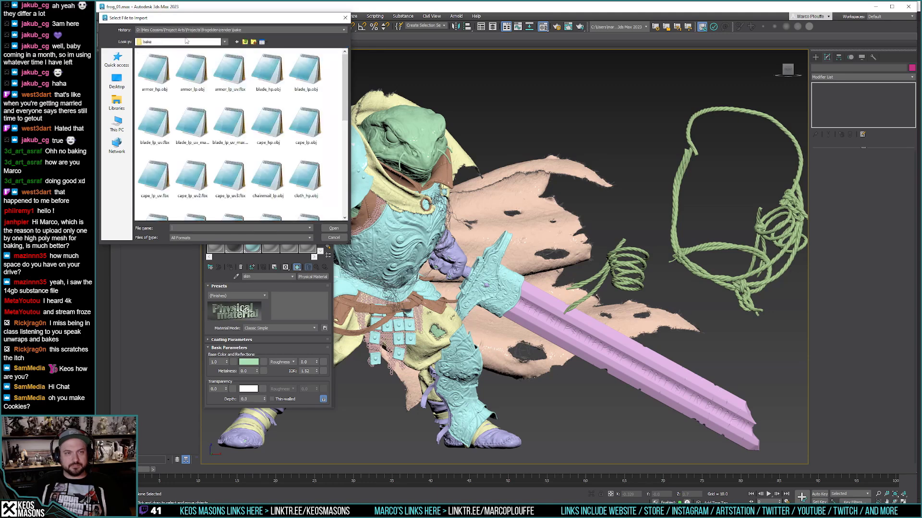
scroll(219, 135, "down", 3)
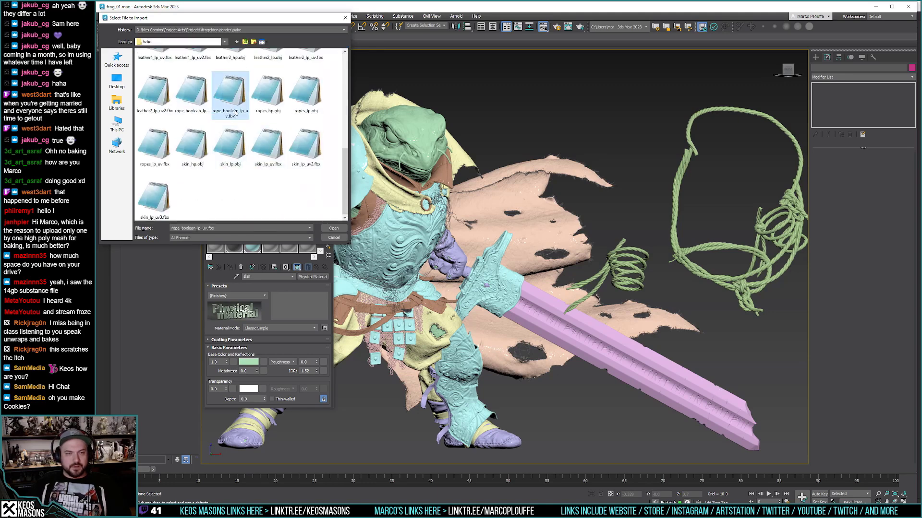
key("Escape")
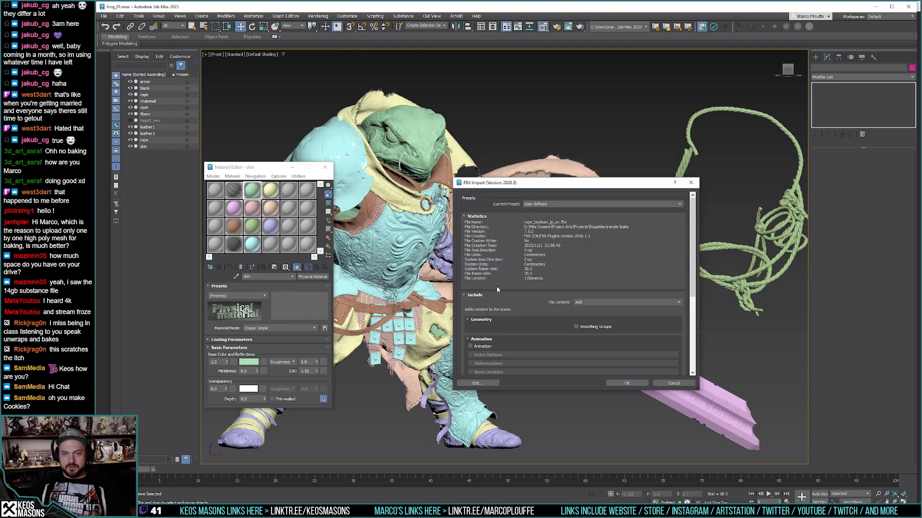
left_click(627, 386)
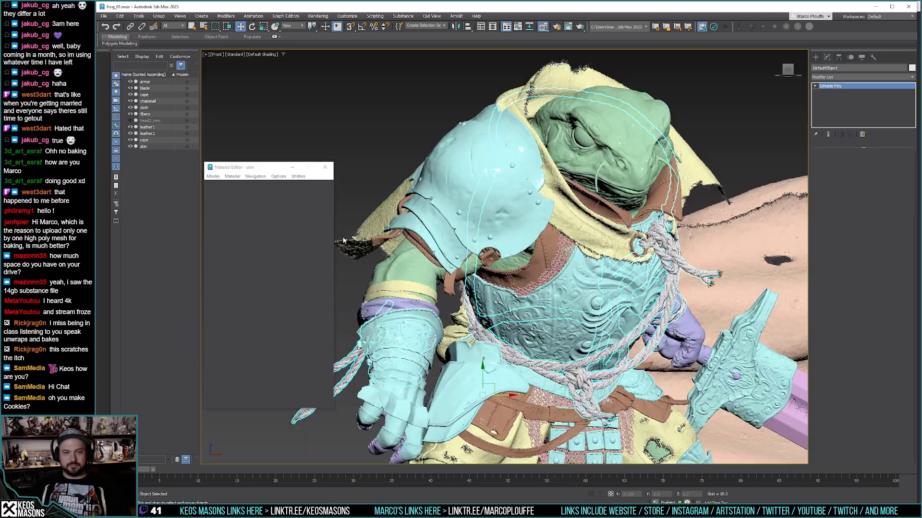
Step: Apply the checker material to the imported rope and orbit to inspect it
middle_click_drag(597, 304, 452, 256)
scroll(453, 256, "up", 10)
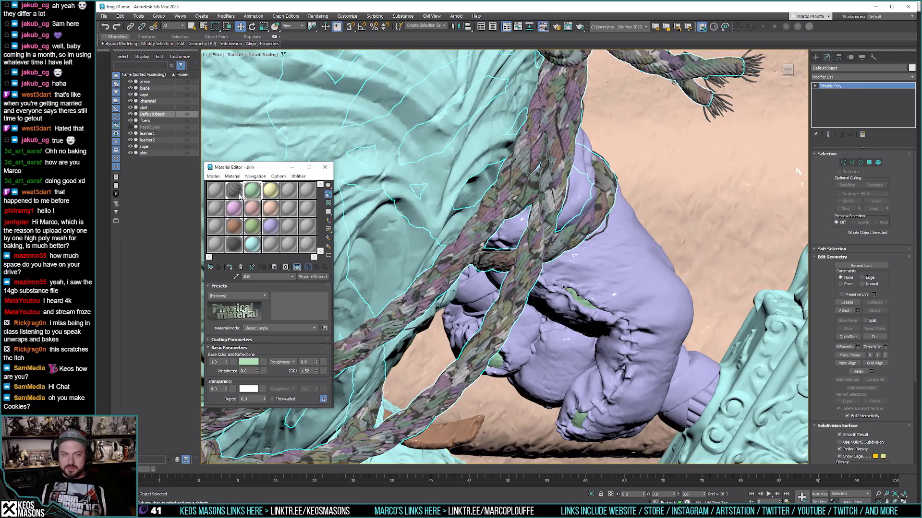
left_click_drag(229, 192, 404, 179)
middle_click_drag(405, 179, 525, 237, "alt")
scroll(526, 236, "down", 4)
Step: Set the UDIM count to 4 in RizomUV and repack the rope islands across all four tiles
key("alt+Tab")
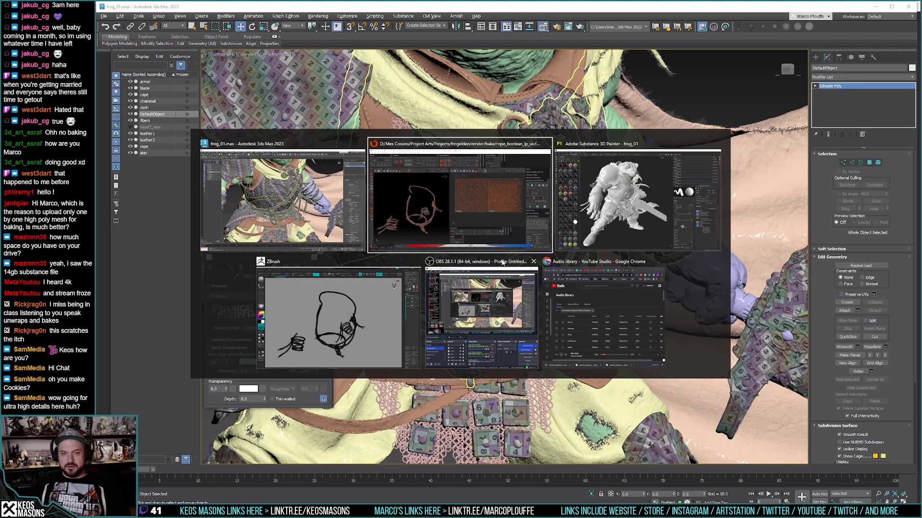
left_click(485, 407)
left_click(485, 407)
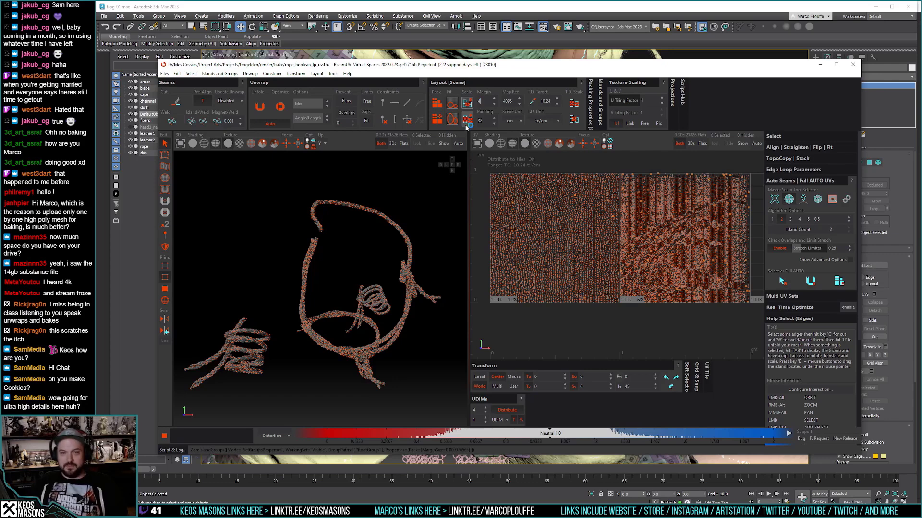
left_click(437, 102)
left_click(437, 102)
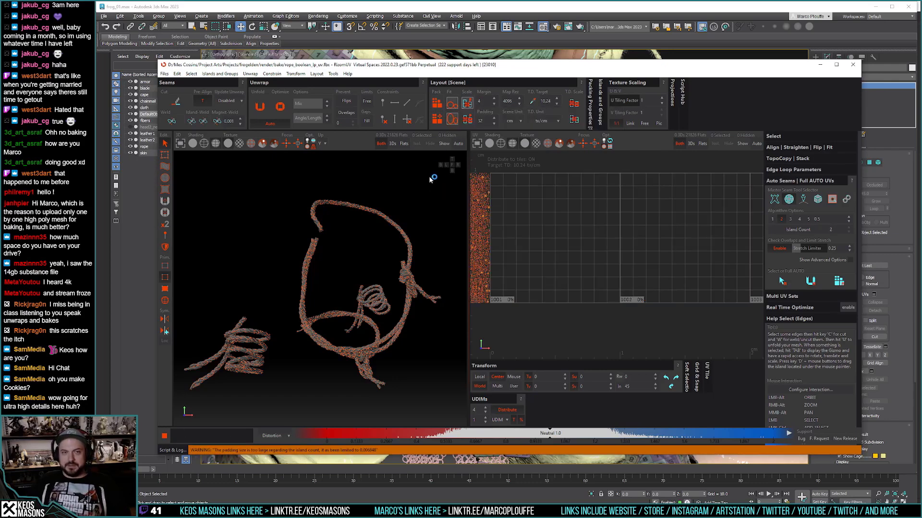
key("alt+Tab")
Step: Delete the imported DefaultObject rope, inspect the original chest ropes, and return to RizomUV
key("ctrl+d")
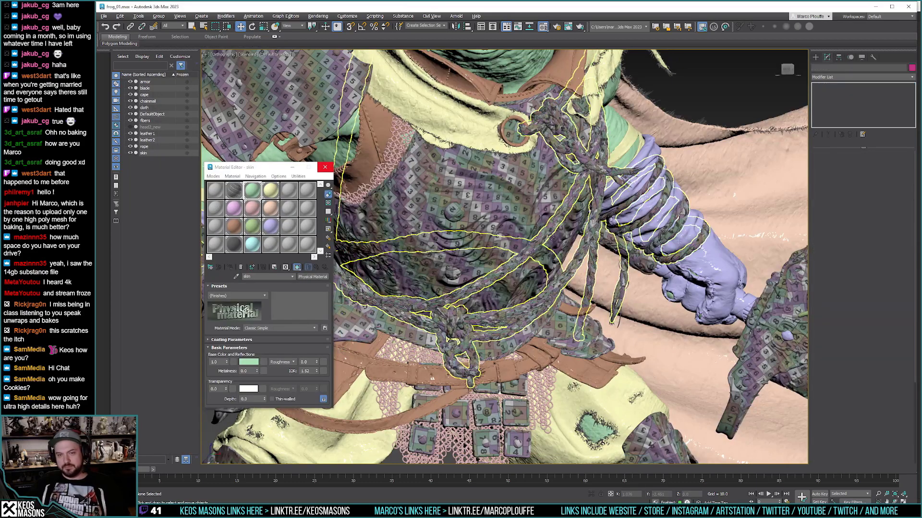
key("Delete")
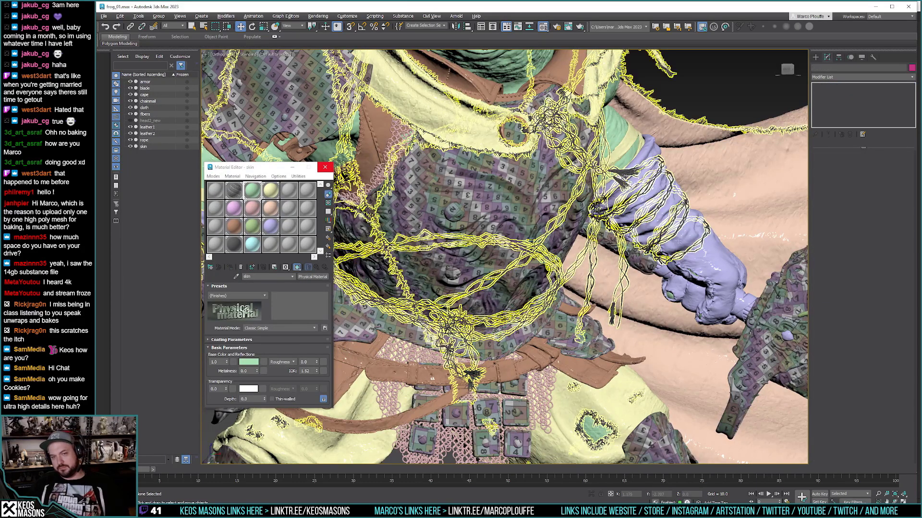
middle_click_drag(672, 105, 625, 128)
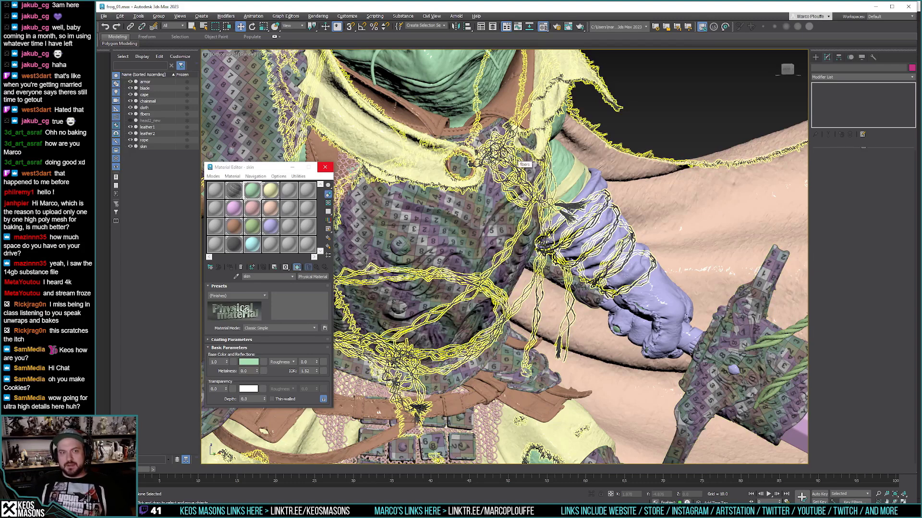
scroll(512, 165, "down", 6)
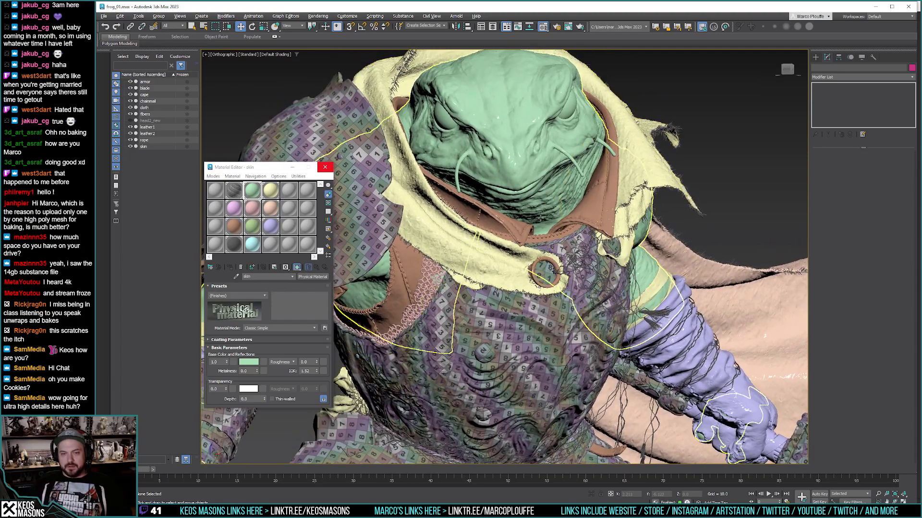
middle_click_drag(543, 220, 559, 334, "alt")
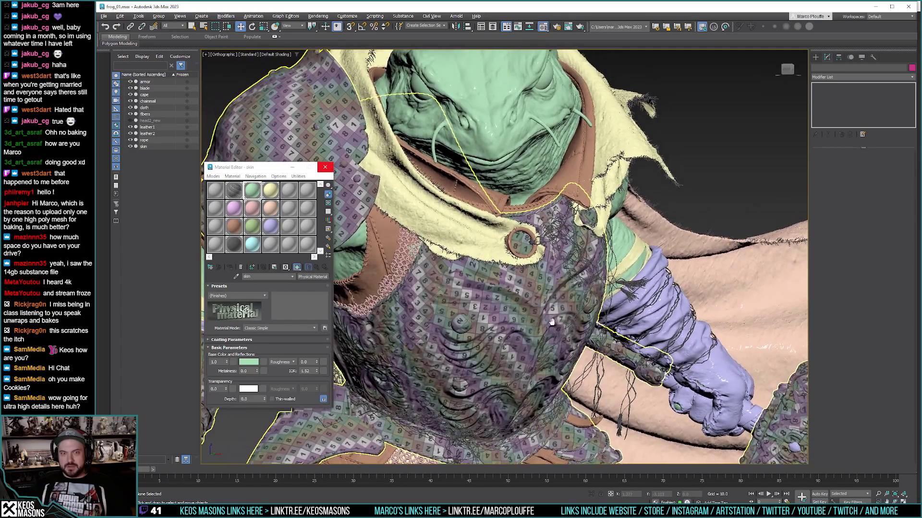
key("alt+Tab")
left_click(493, 206)
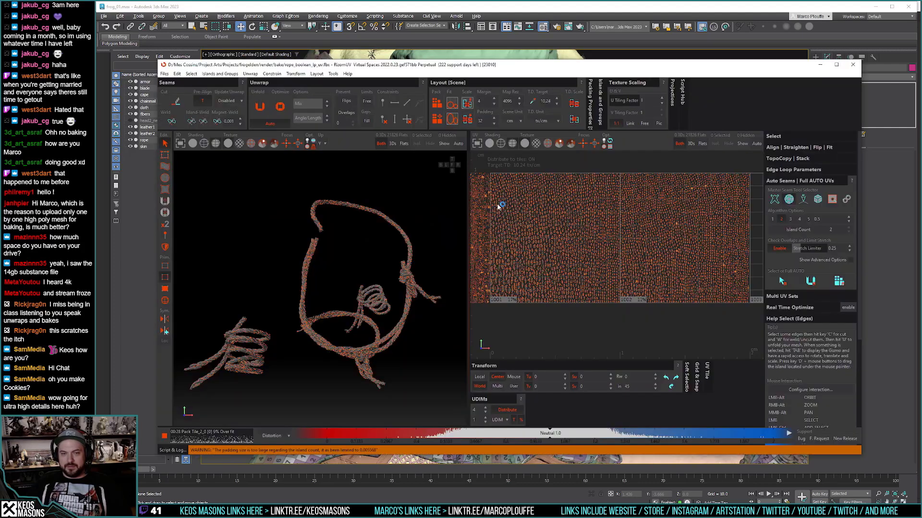
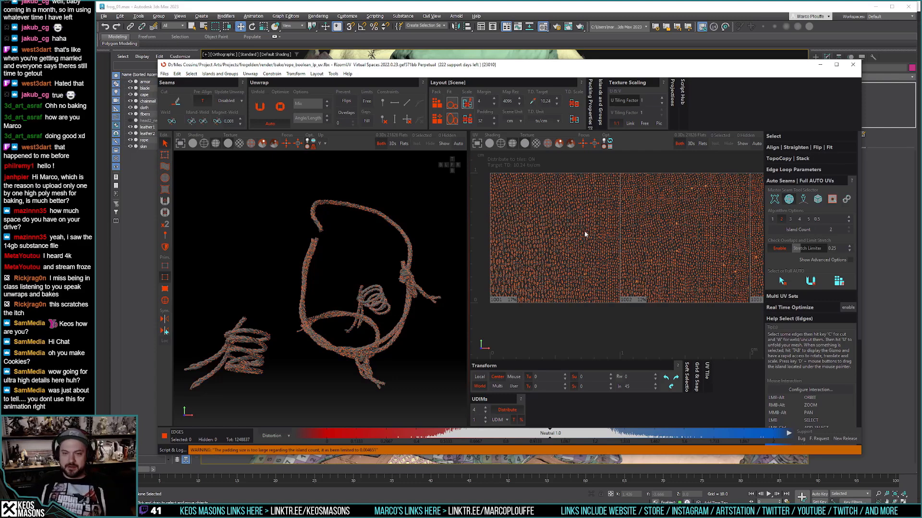
Step: Export the rope's UV layout over rope_boolean_lp_uv.fbx, replacing the file, then switch to 3ds Max
scroll(571, 230, "down", 3)
key("f")
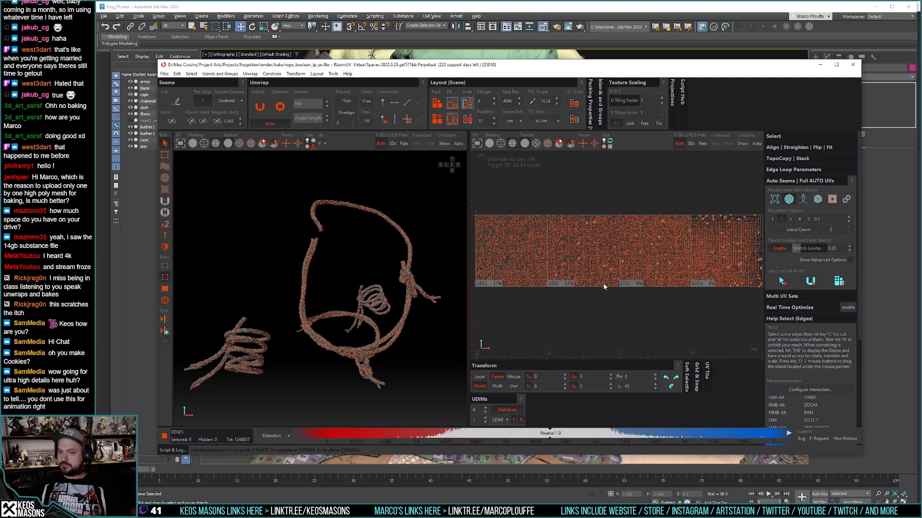
left_click(164, 74)
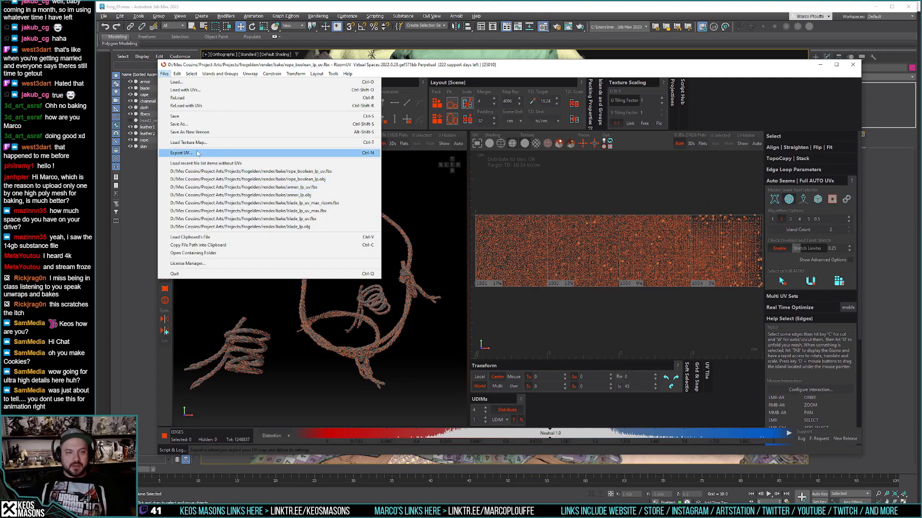
left_click(216, 124)
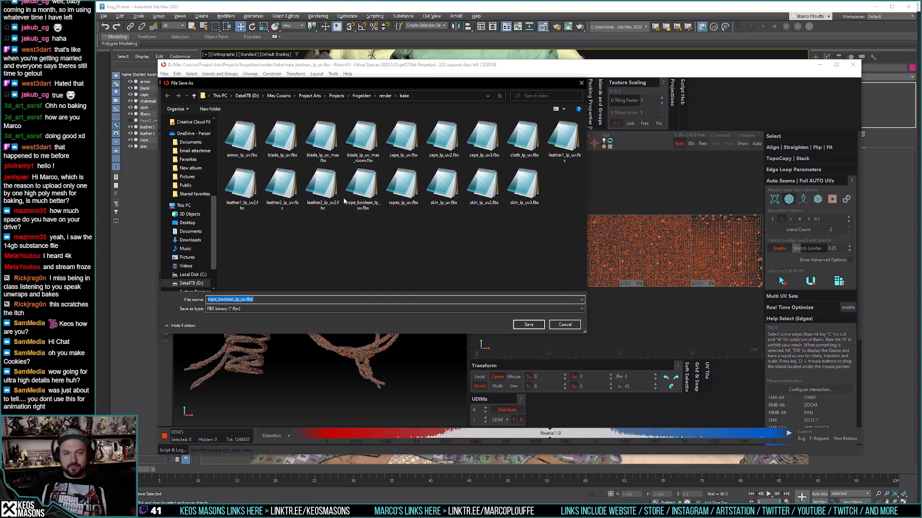
left_click(364, 191)
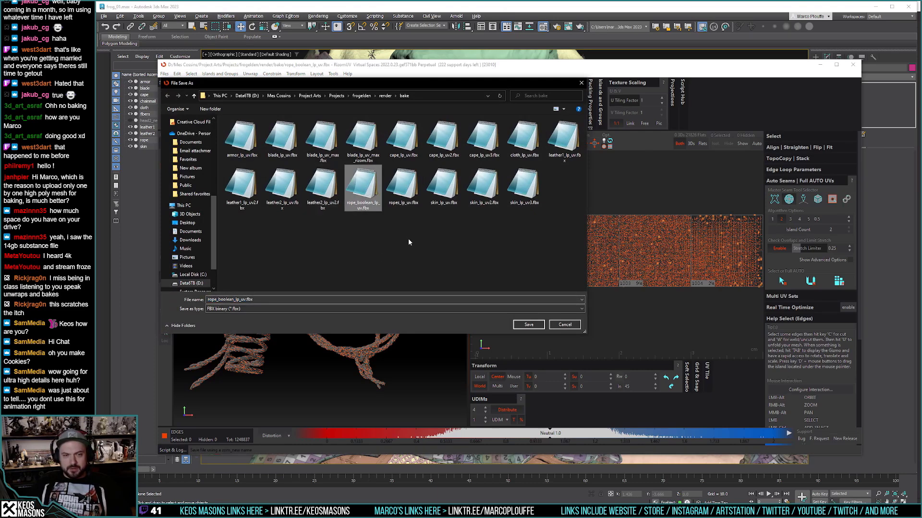
double_click(374, 214)
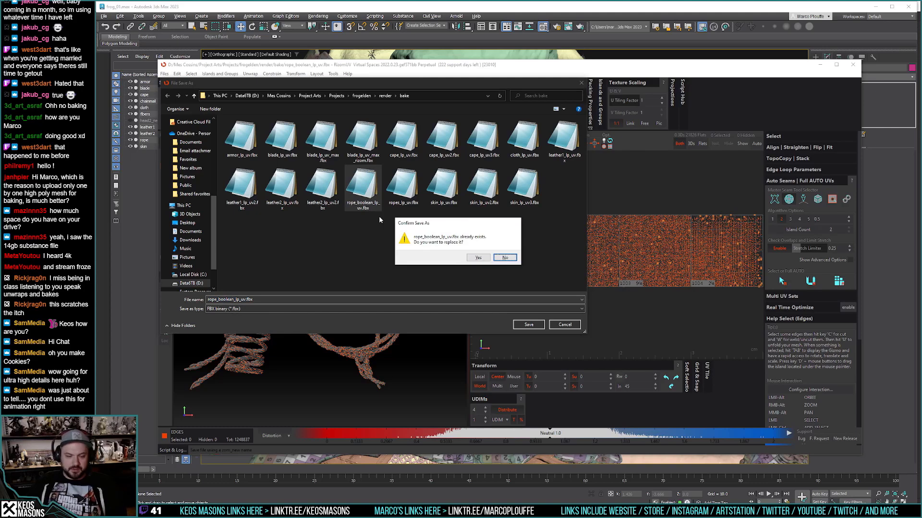
key("Return")
left_click(435, 275)
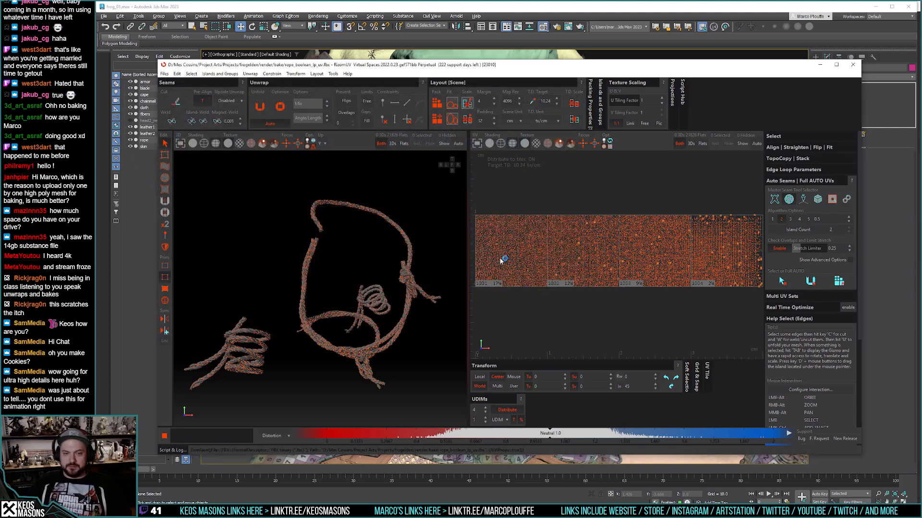
key("alt+Tab")
left_click(499, 226)
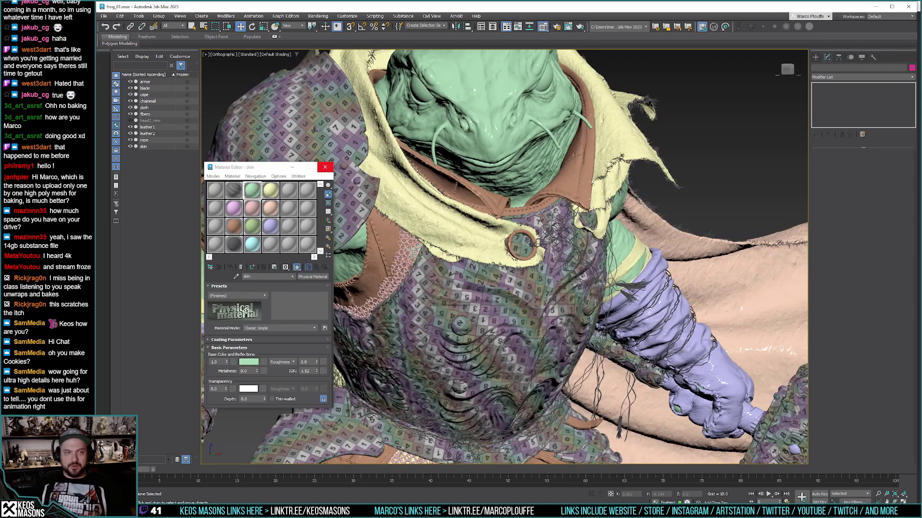
Step: Import ropes_lp_uv.fbx into the frog scene with the default FBX import settings
left_click(103, 16)
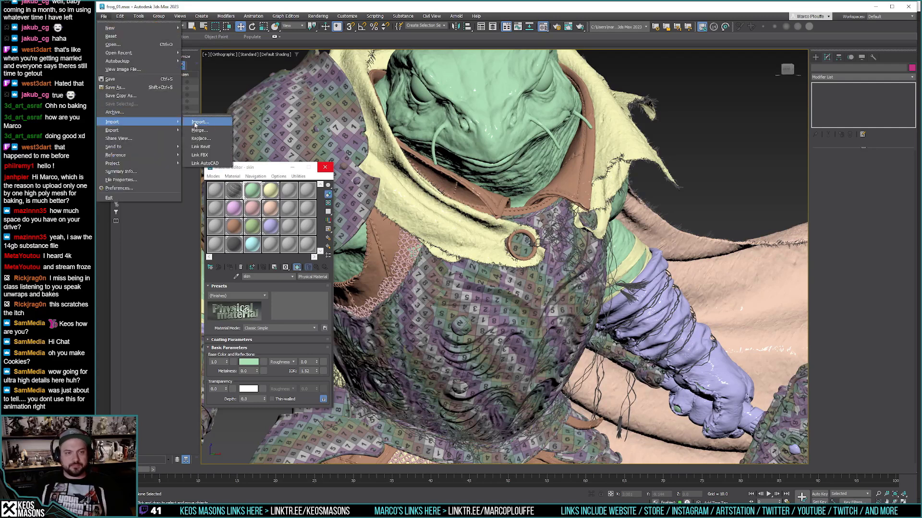
left_click(200, 122)
scroll(249, 133, "down", 3)
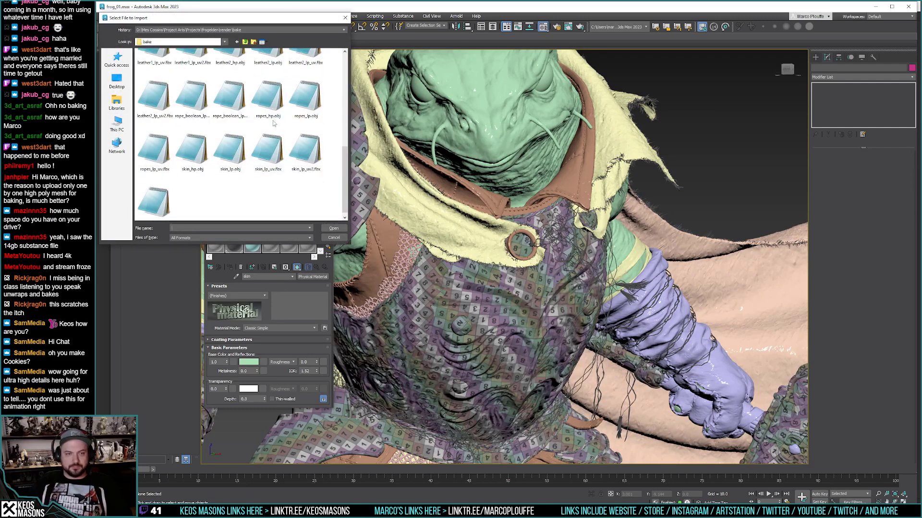
double_click(154, 151)
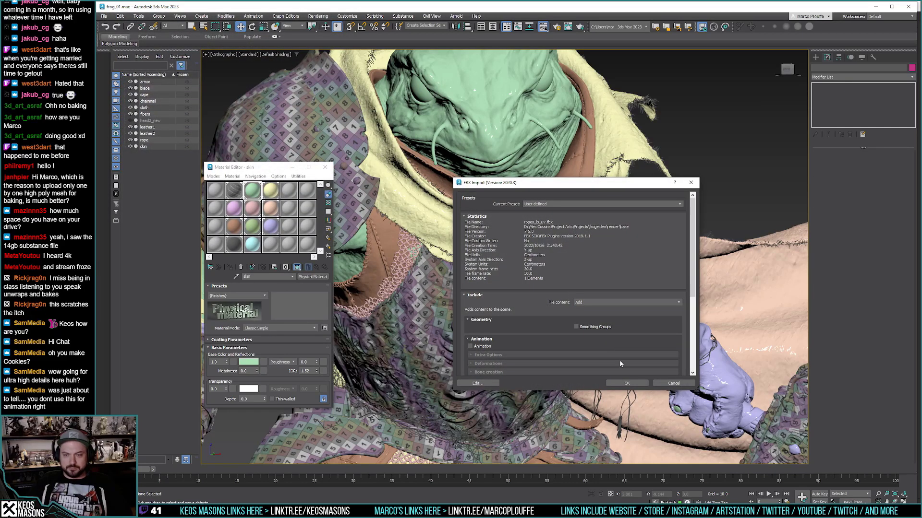
left_click(622, 384)
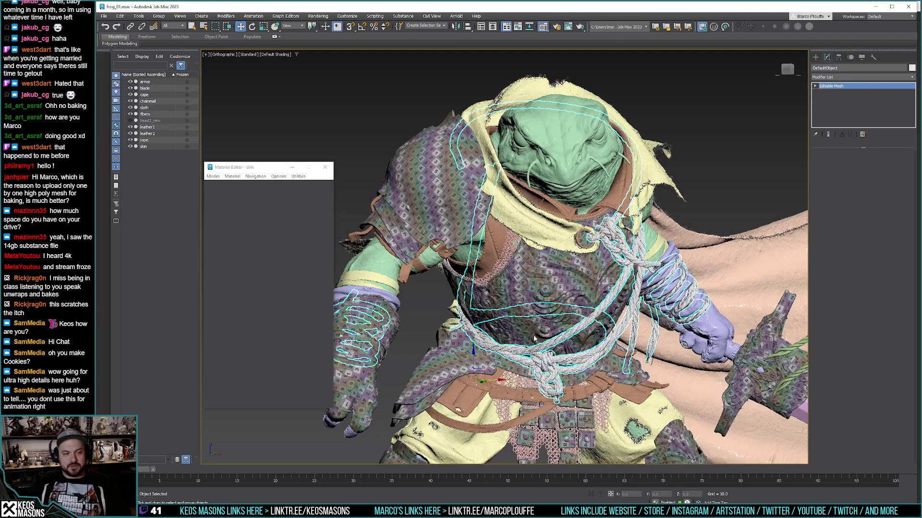
Step: Apply the second checker material to the rope and orbit around the chest to inspect its UVs
scroll(542, 293, "up", 5)
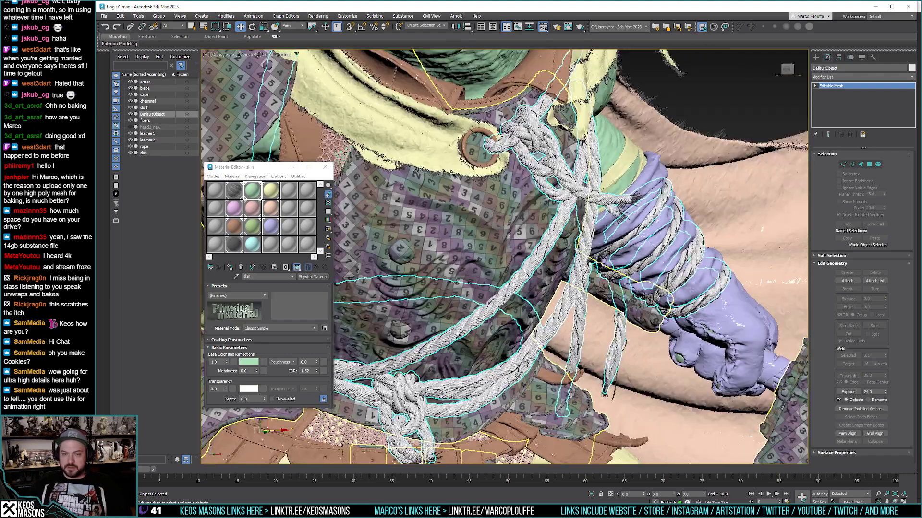
scroll(548, 271, "up", 4)
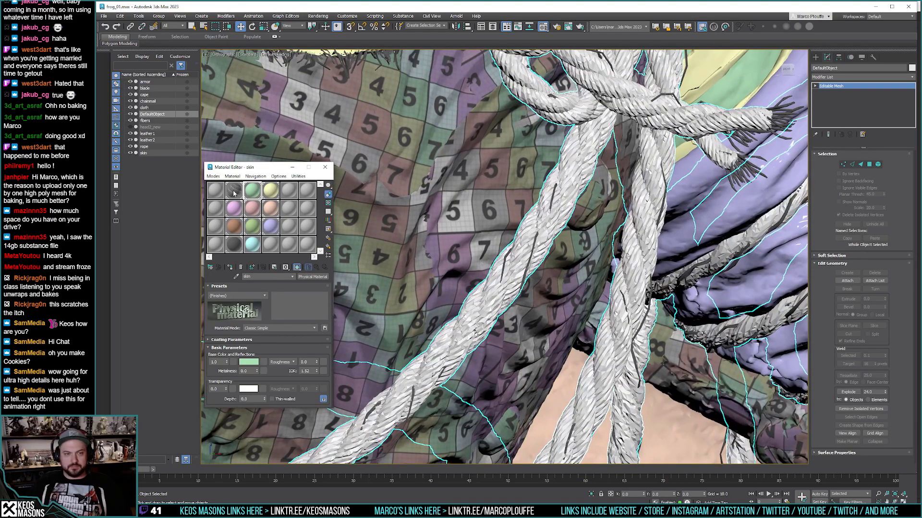
left_click_drag(233, 193, 518, 263)
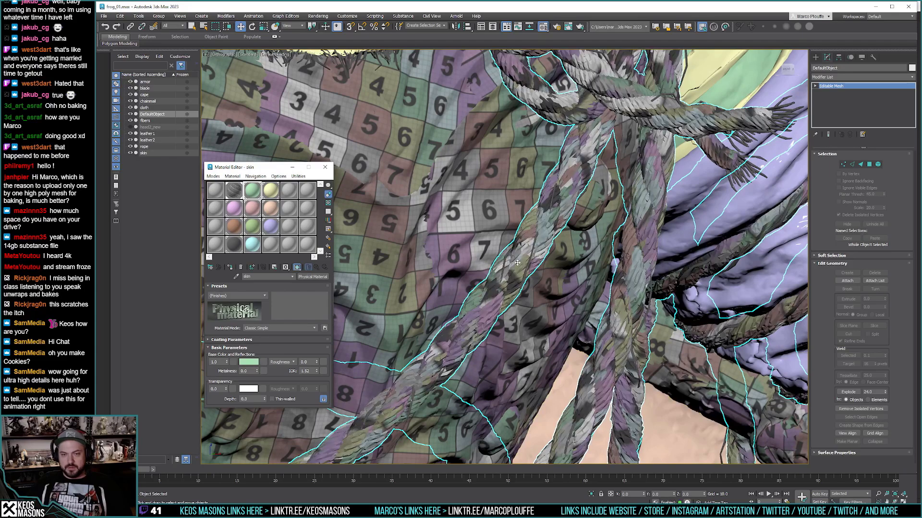
middle_click_drag(517, 263, 502, 296, "alt")
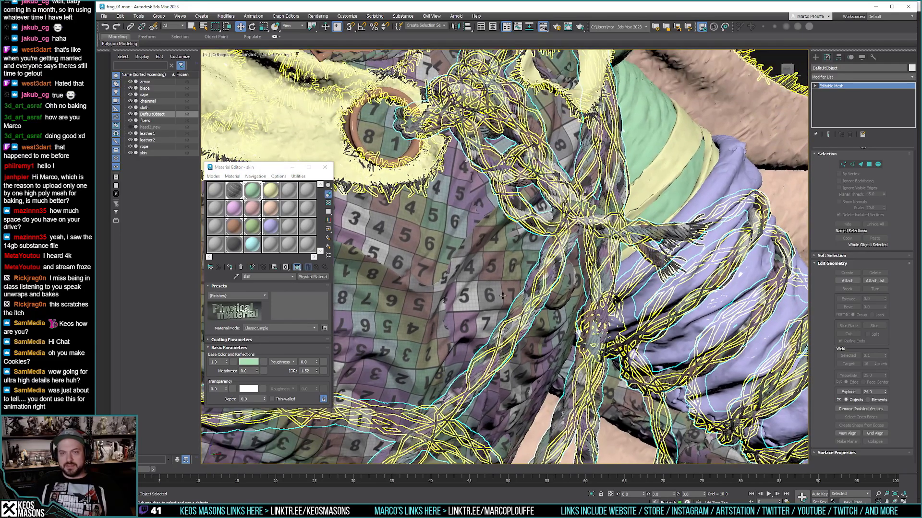
middle_click_drag(585, 203, 649, 246, "alt")
scroll(512, 261, "down", 5)
scroll(649, 246, "up", 3)
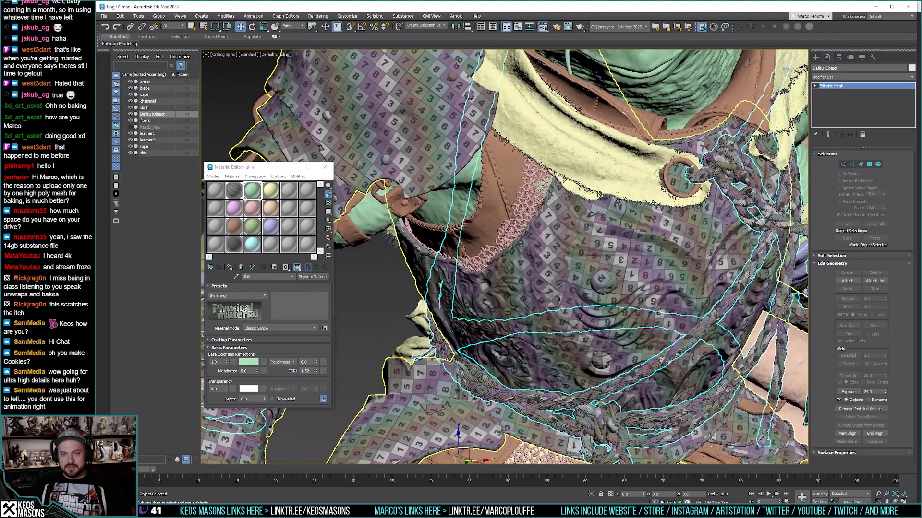
middle_click_drag(552, 222, 469, 208, "alt")
scroll(552, 274, "up", 3)
middle_click_drag(552, 273, 471, 279, "alt")
scroll(558, 291, "down", 8)
middle_click_drag(558, 290, 533, 237, "alt")
scroll(496, 224, "up", 5)
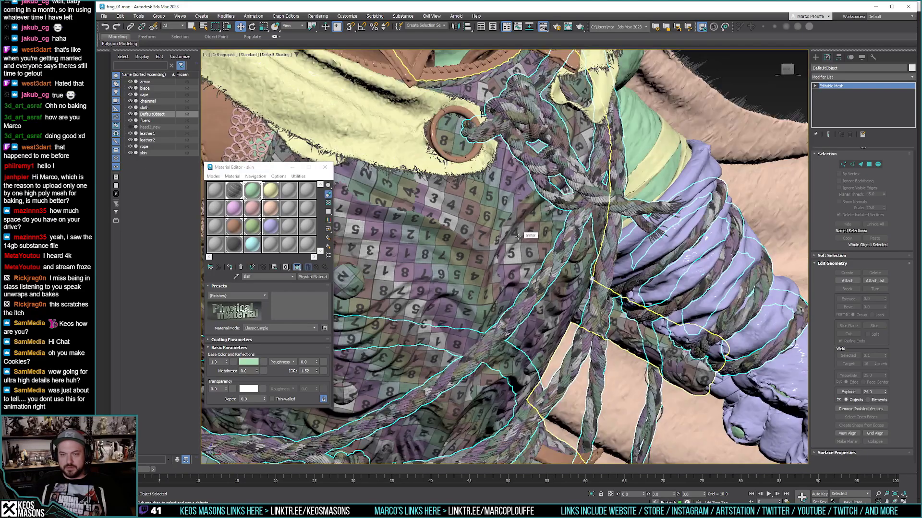
key("alt+Tab")
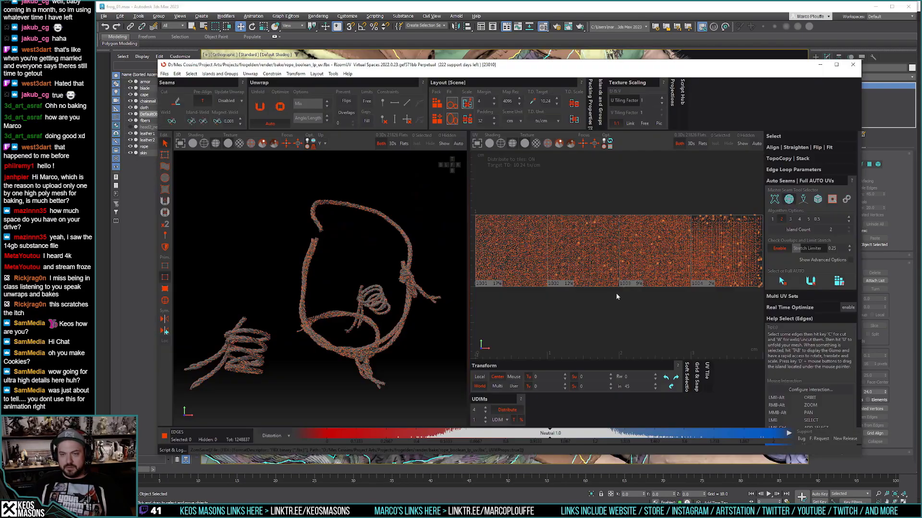
Step: Set the UDIM count to 6 and pack the rope's UV islands into those tiles
left_click(486, 408)
left_click(485, 408)
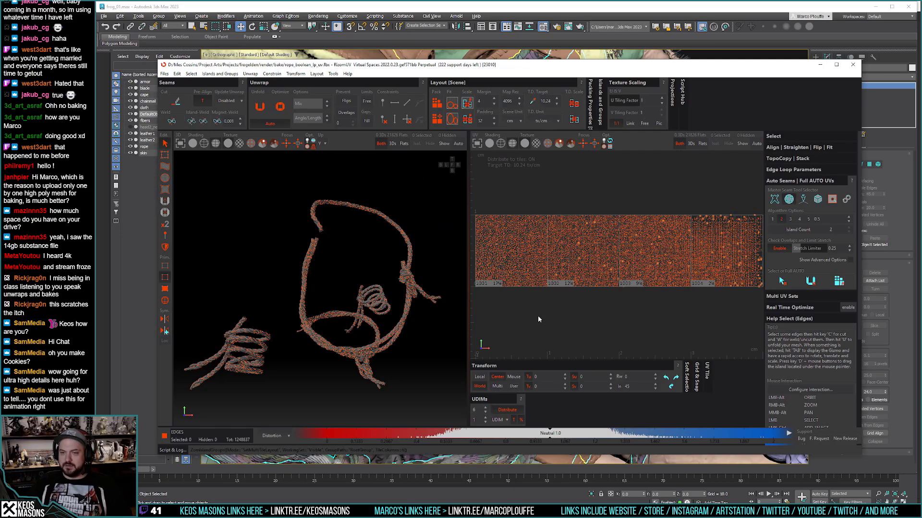
left_click(438, 106)
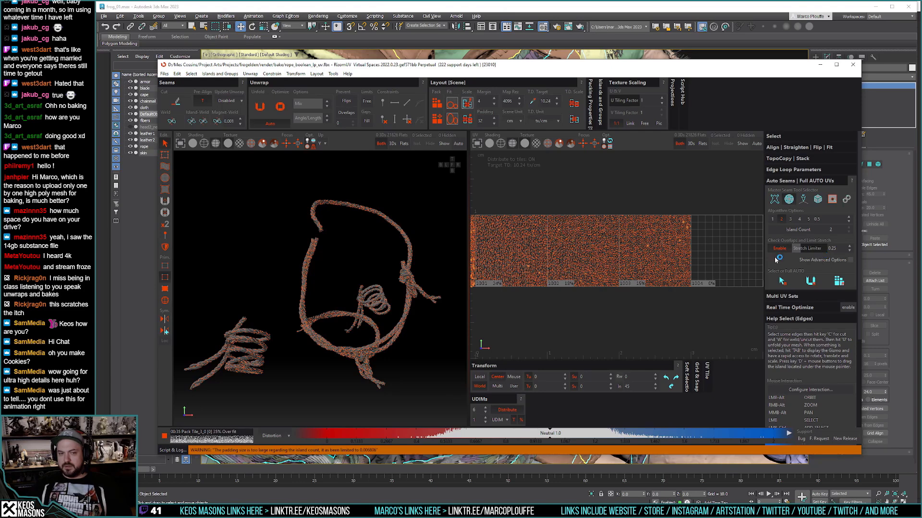
key("alt+Tab")
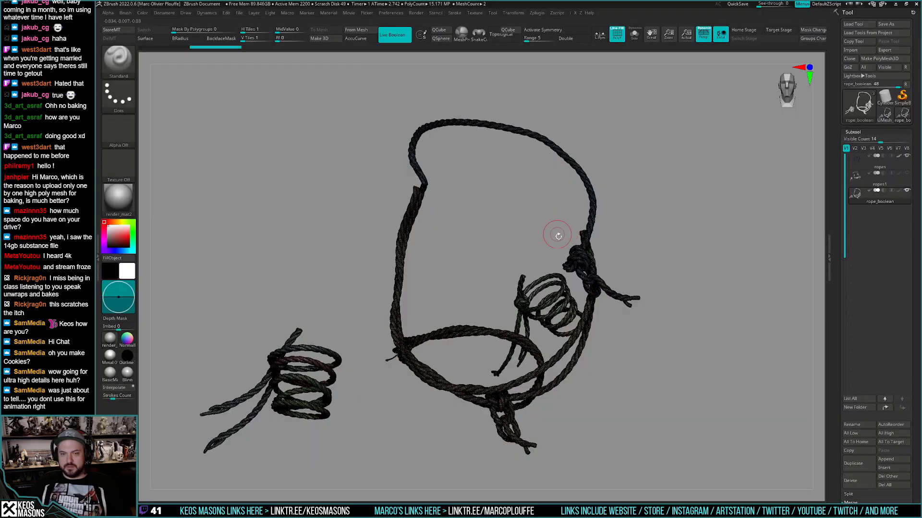
Step: Unwrap the rope with UV Master in ZBrush, symmetry off, then switch back to RizomUV
key("shift+f")
mouse_move(492, 274)
left_mouse_down()
mouse_move(499, 288)
mouse_move(411, 240)
mouse_move(375, 288)
mouse_move(297, 355)
left_mouse_up()
key("shift+f")
key("shift+f")
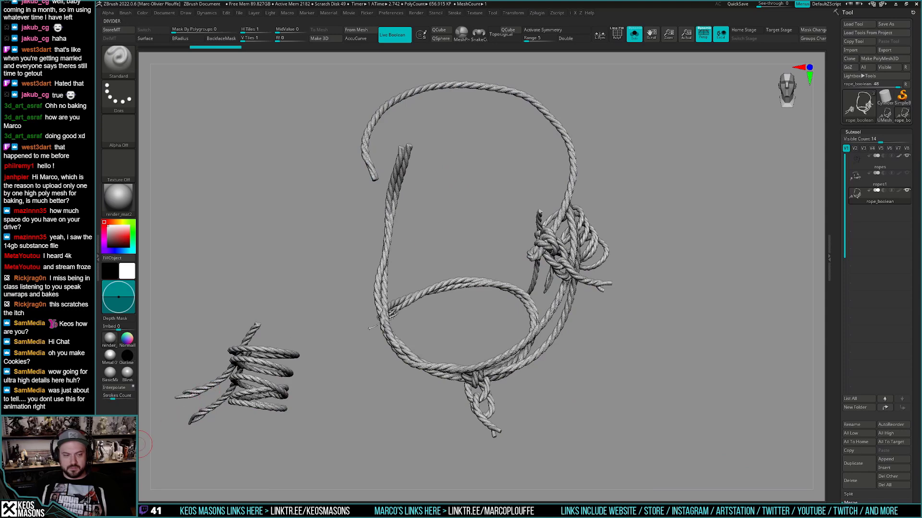
left_click(99, 404)
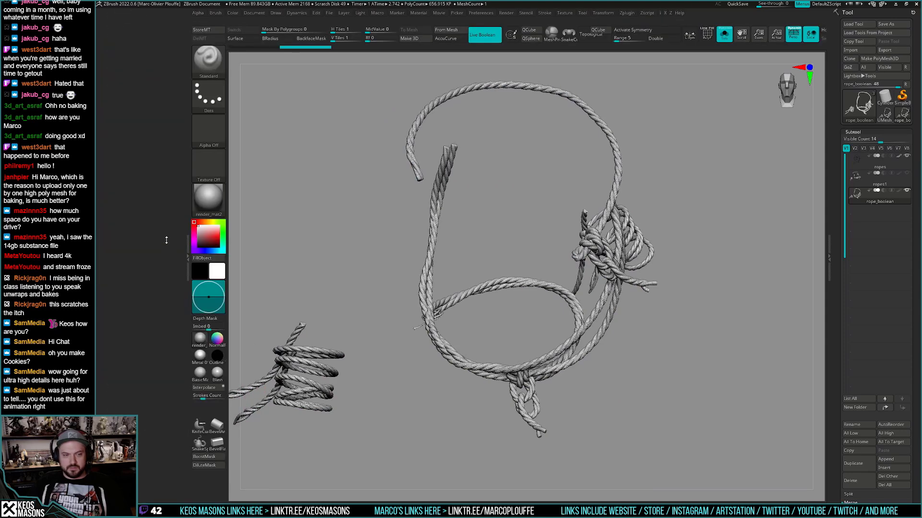
left_click_drag(166, 240, 168, 315)
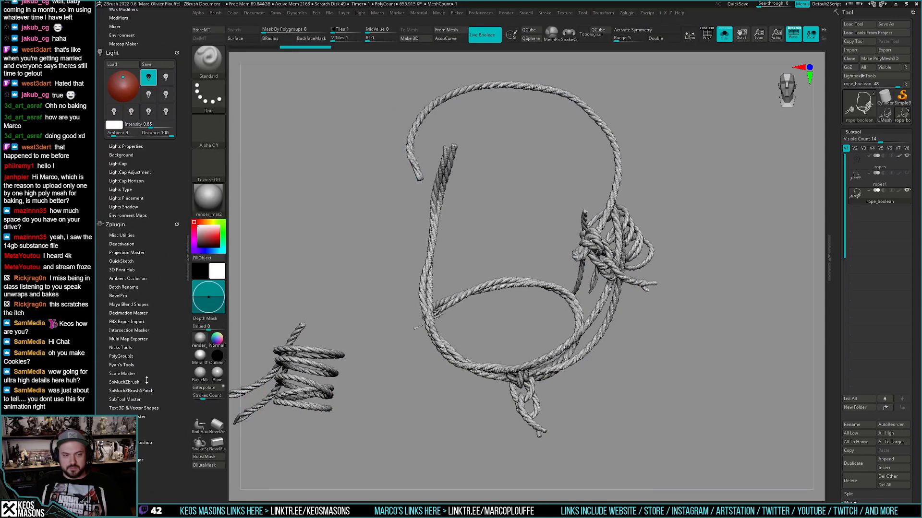
left_click_drag(147, 445, 146, 314)
left_click(144, 304)
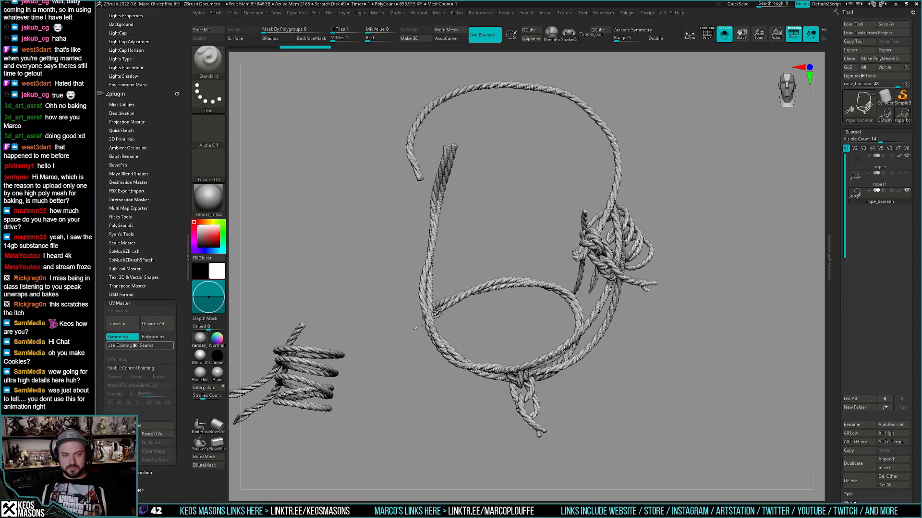
left_click(134, 339)
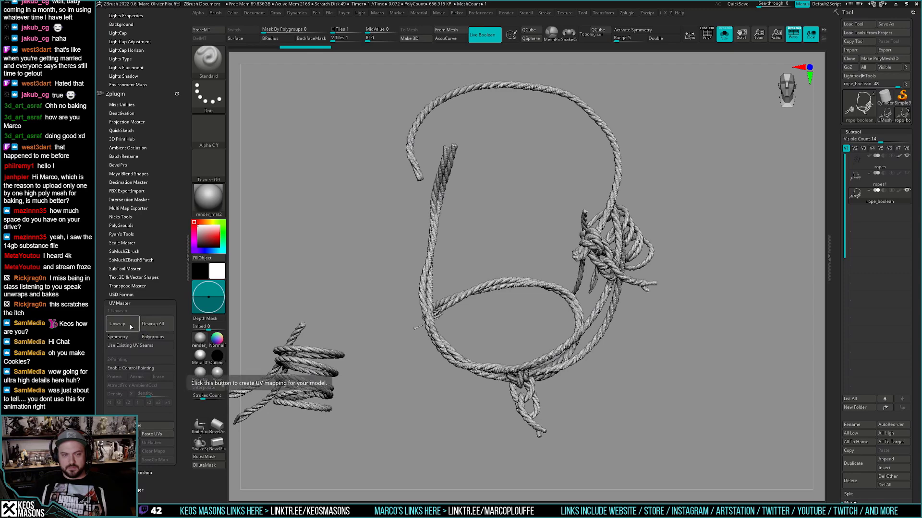
left_click(130, 326)
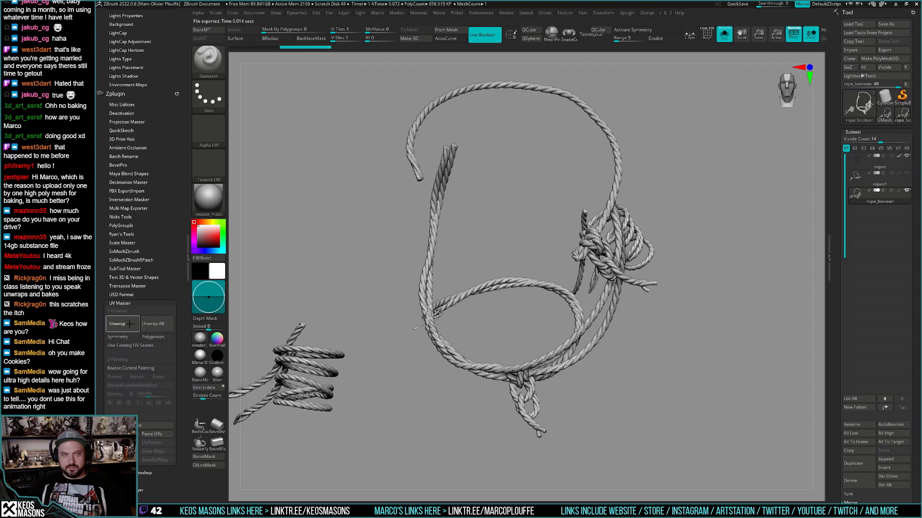
key("alt+Tab")
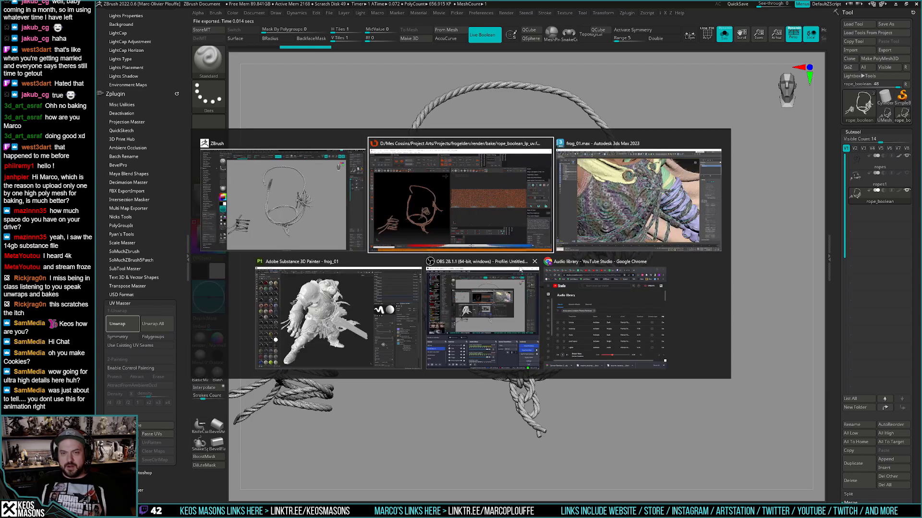
left_click(474, 208)
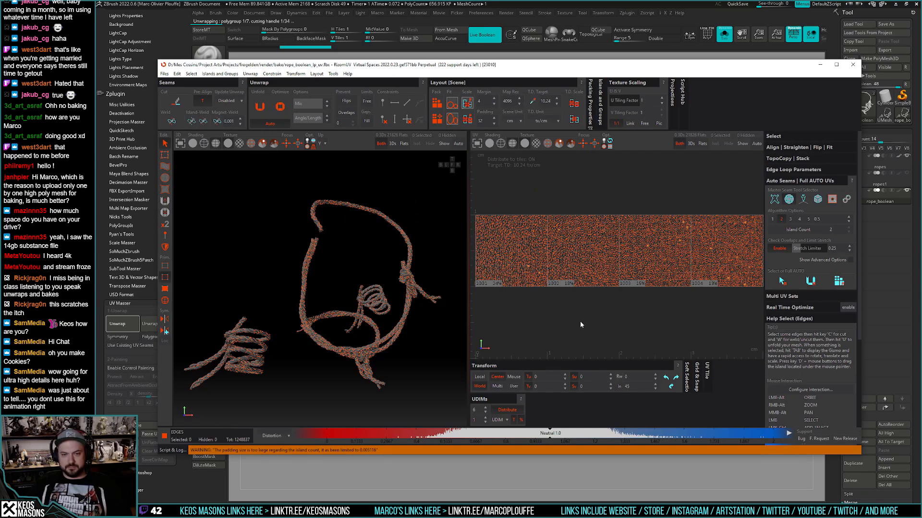
Step: Overwrite rope_boolean_lp_uv.fbx with the repacked rope, then select the fibers object in 3ds Max
scroll(586, 319, "down", 4)
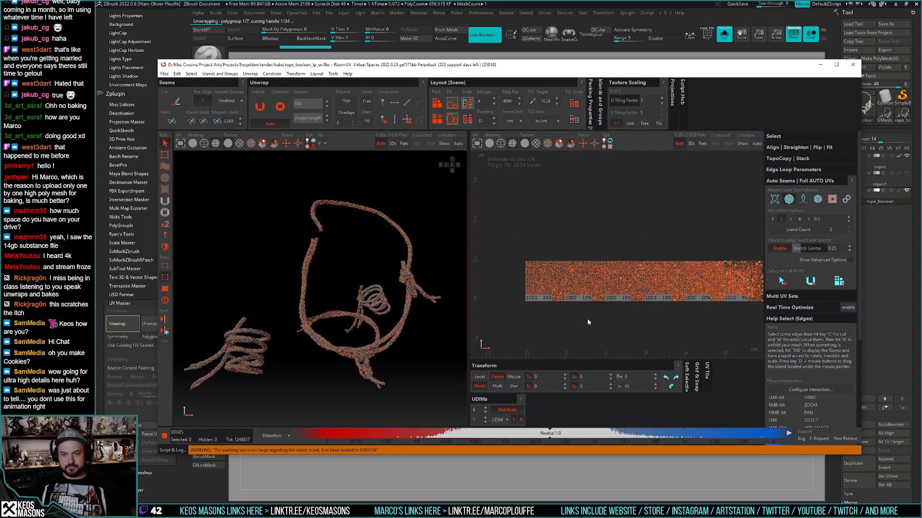
left_click(165, 74)
left_click(355, 125)
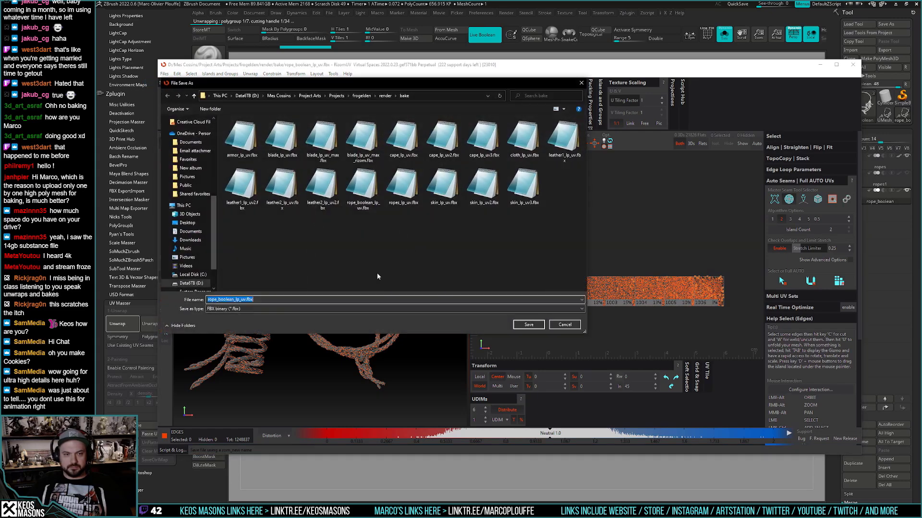
left_click(370, 188)
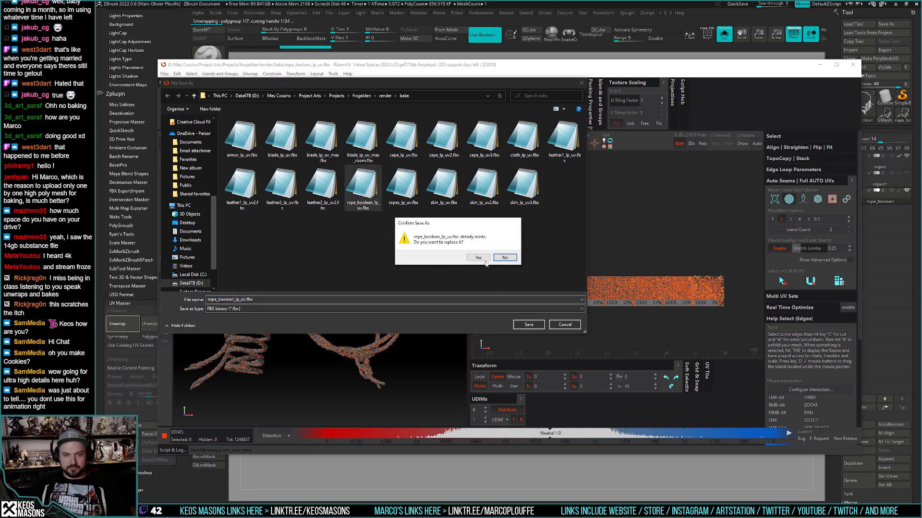
left_click(484, 260)
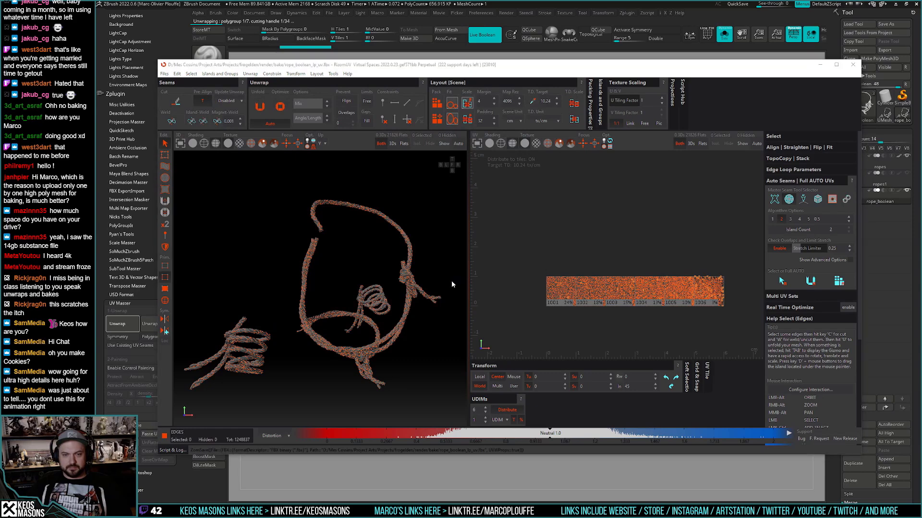
key("alt+Tab")
key("alt+Tab")
left_click(634, 216)
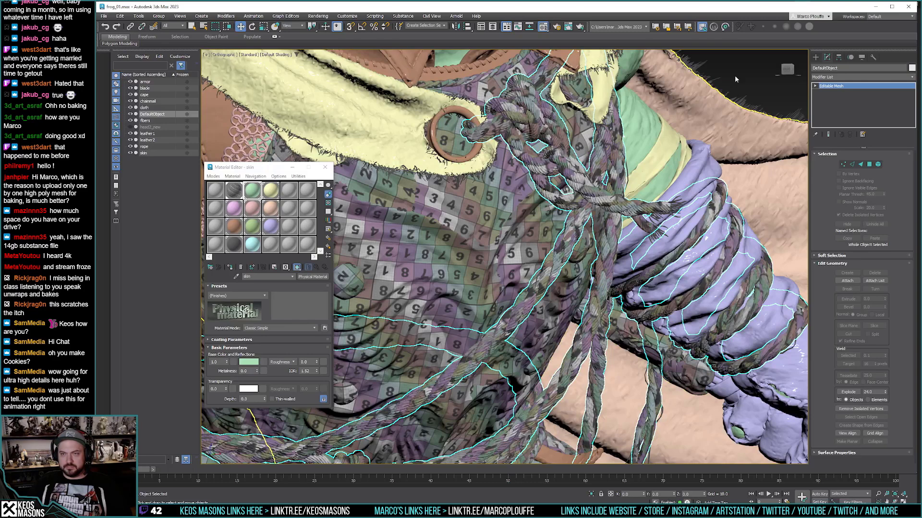
left_click(551, 255)
Step: Clear the selection and import rope_boolean_lp_uv.fbx from the bake folder with default FBX settings
key("ctrl+d")
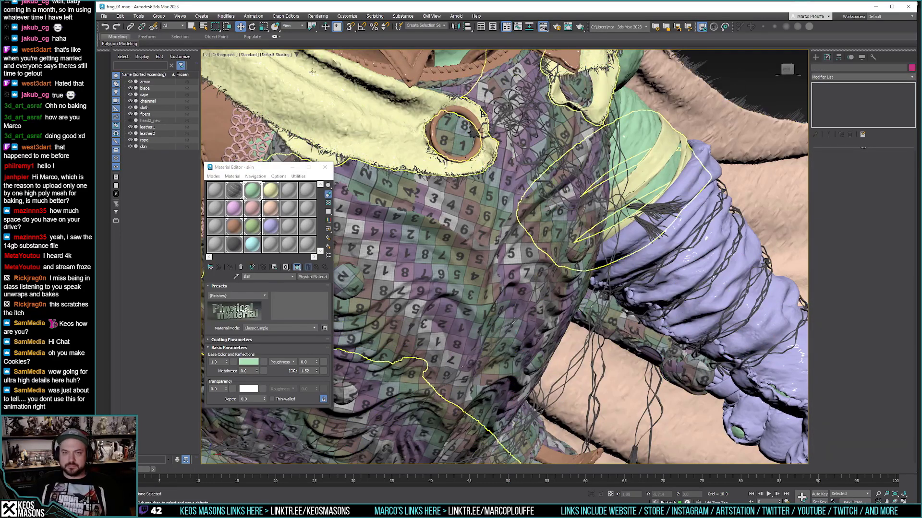
left_click(104, 16)
mouse_move(144, 121)
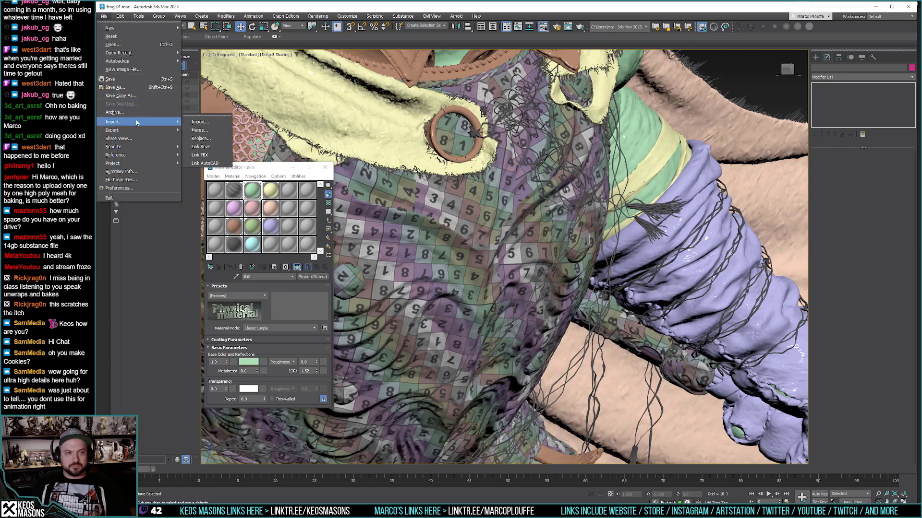
left_click(204, 122)
scroll(269, 125, "down", 5)
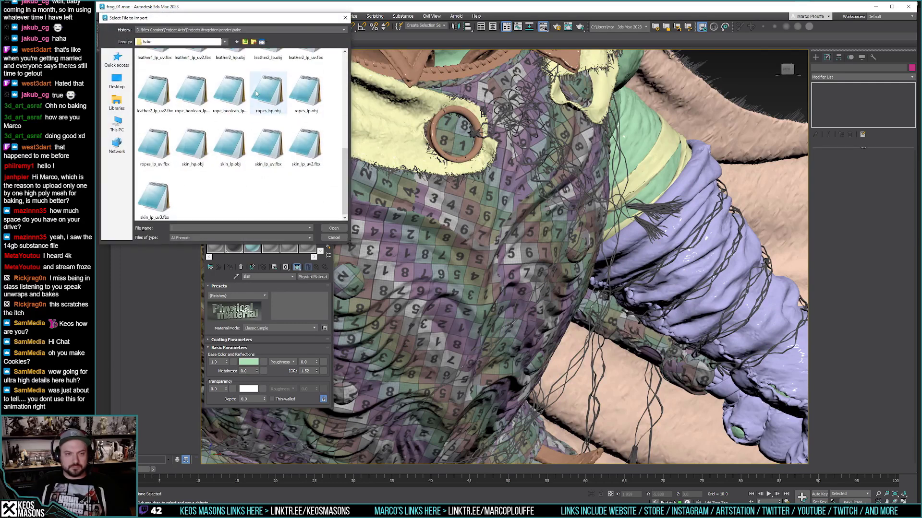
left_click(229, 93)
left_click(261, 98)
left_click(234, 96)
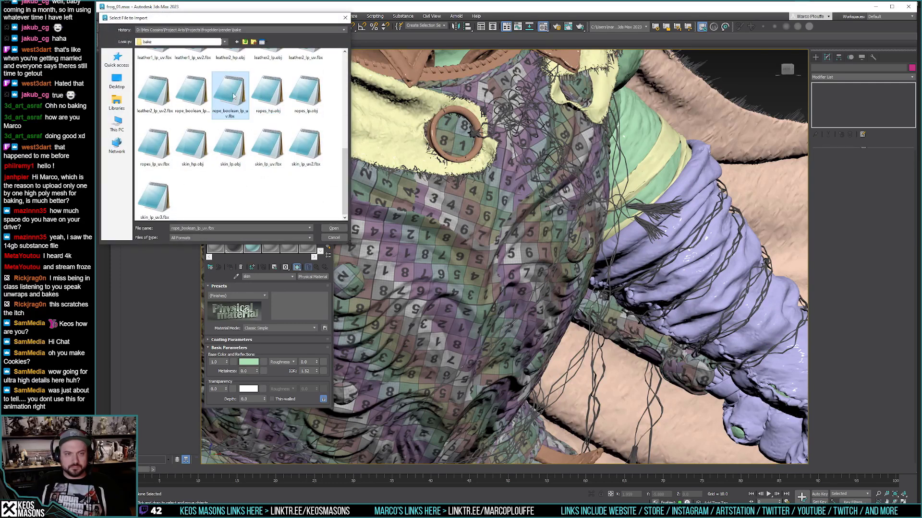
double_click(233, 95)
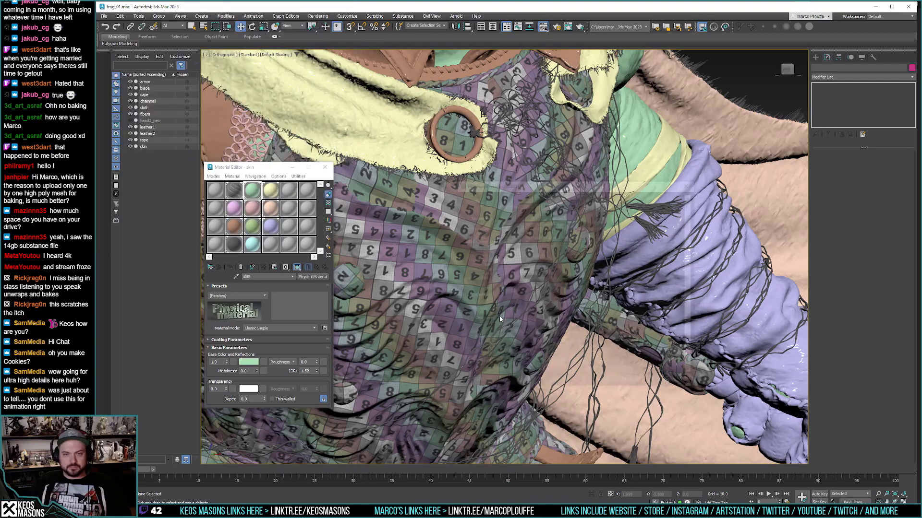
left_click(627, 384)
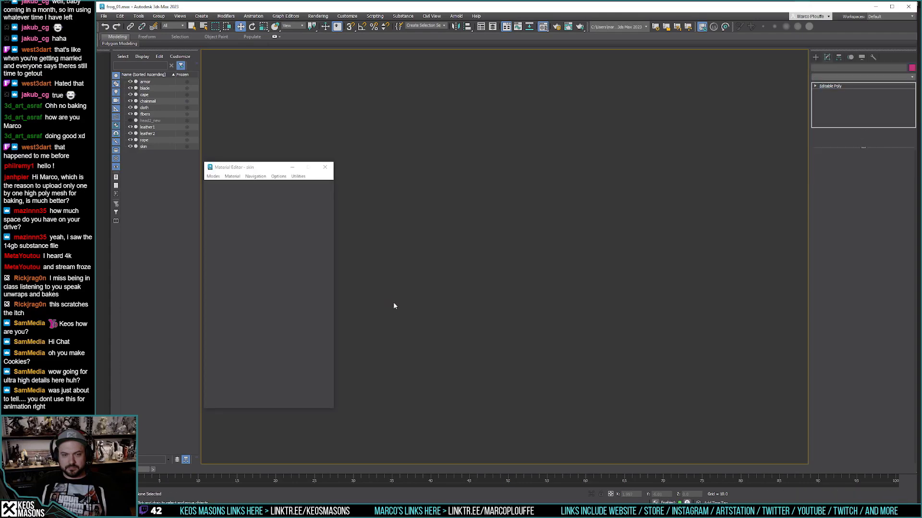
Step: Frame the imported rope and apply the checker skin material to it
key("z")
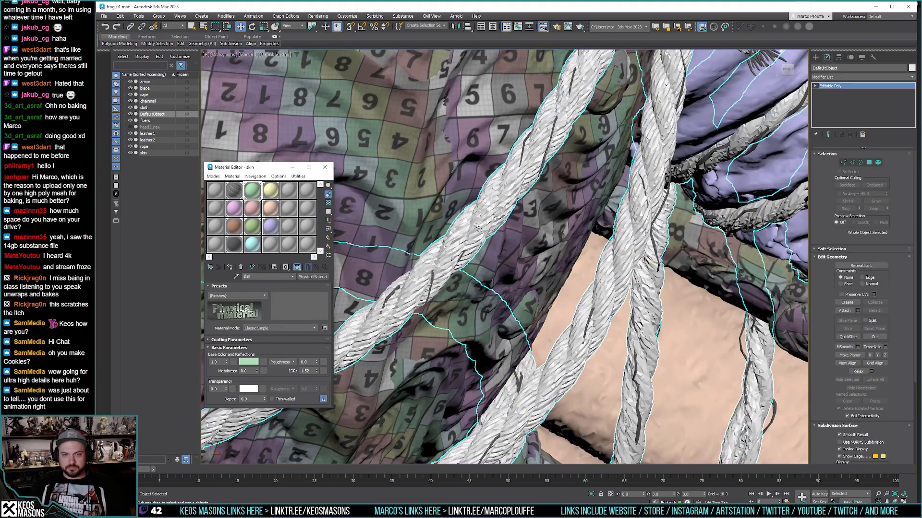
left_click_drag(477, 225, 476, 222)
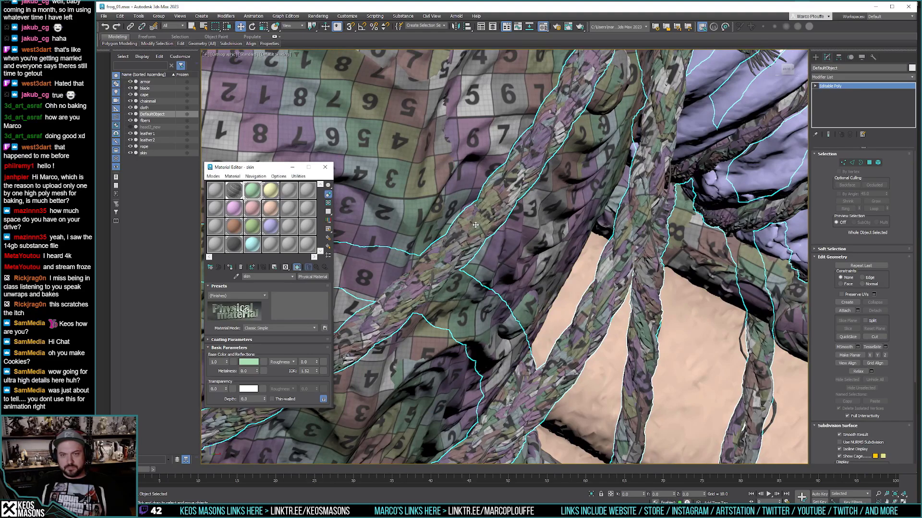
middle_click_drag(475, 225, 510, 215)
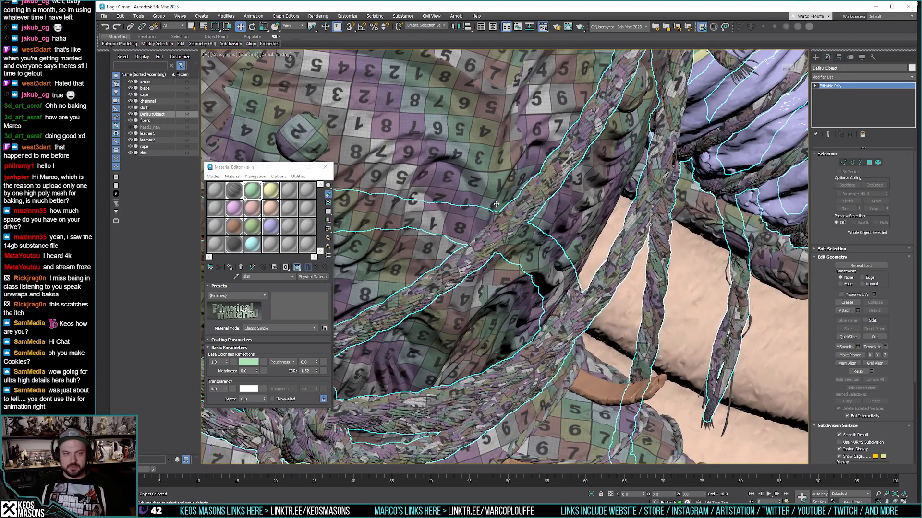
key("alt+Tab")
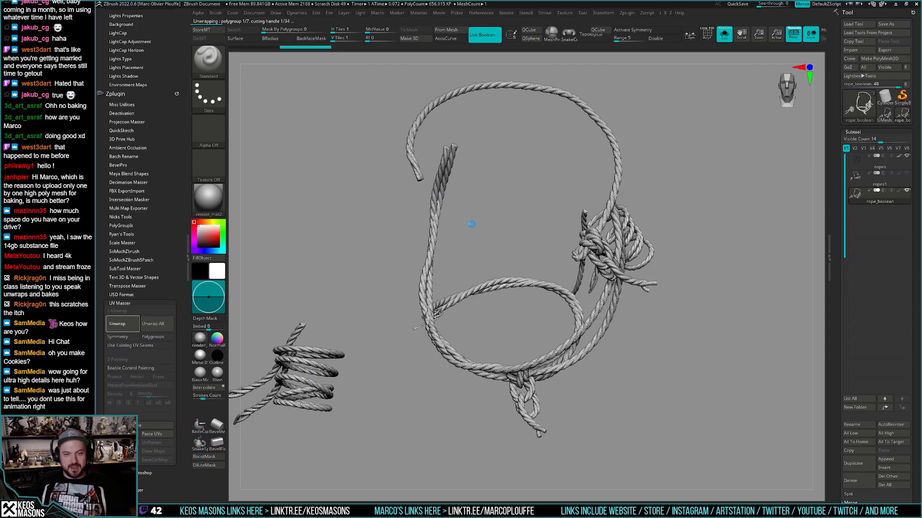
Step: Pan and zoom along the rope and cloth to check the checker pattern on the new UVs
key("alt+Tab")
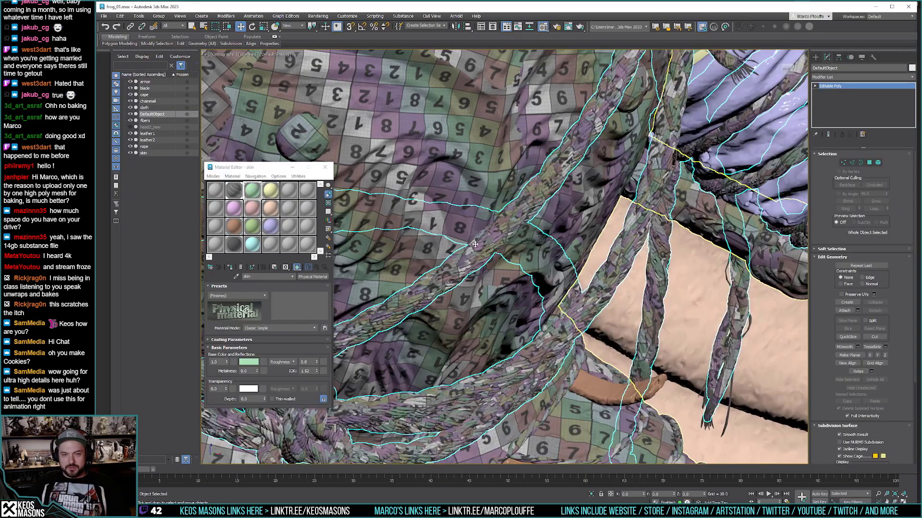
scroll(487, 243, "down", 10)
scroll(494, 228, "up", 12)
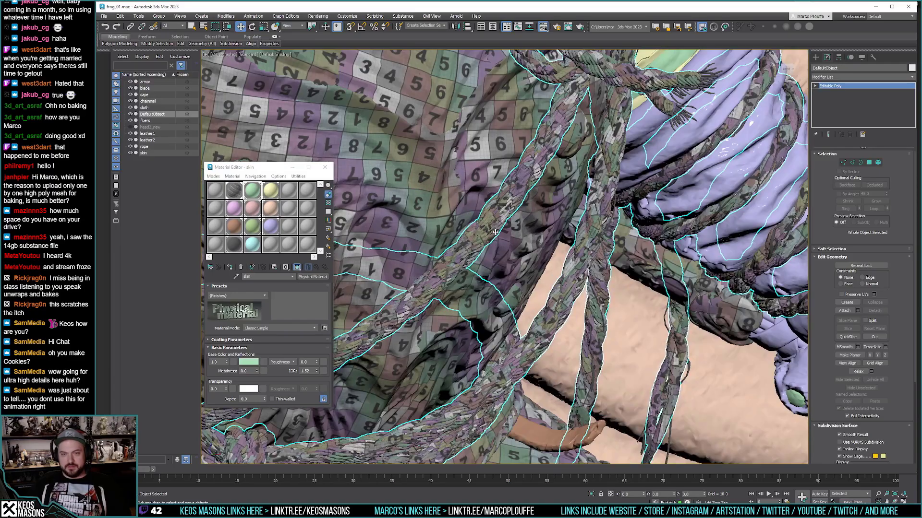
middle_click_drag(457, 221, 553, 182)
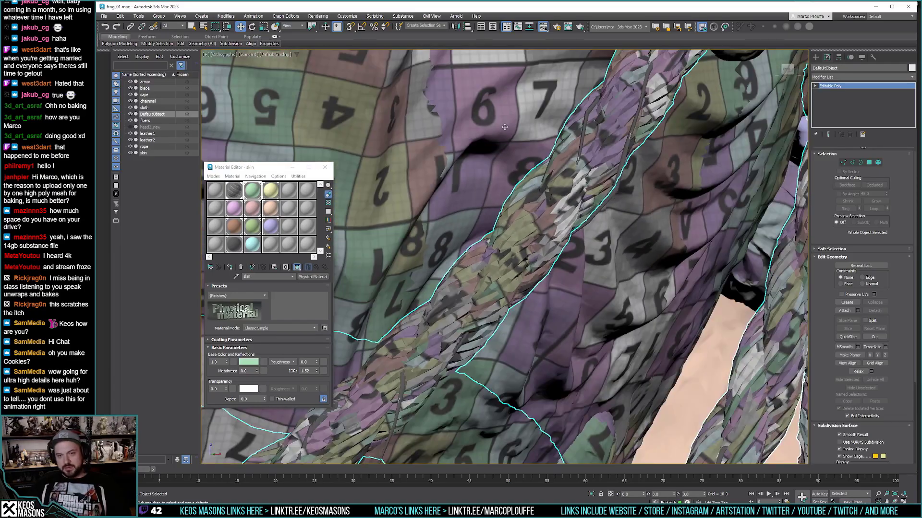
scroll(505, 127, "down", 10)
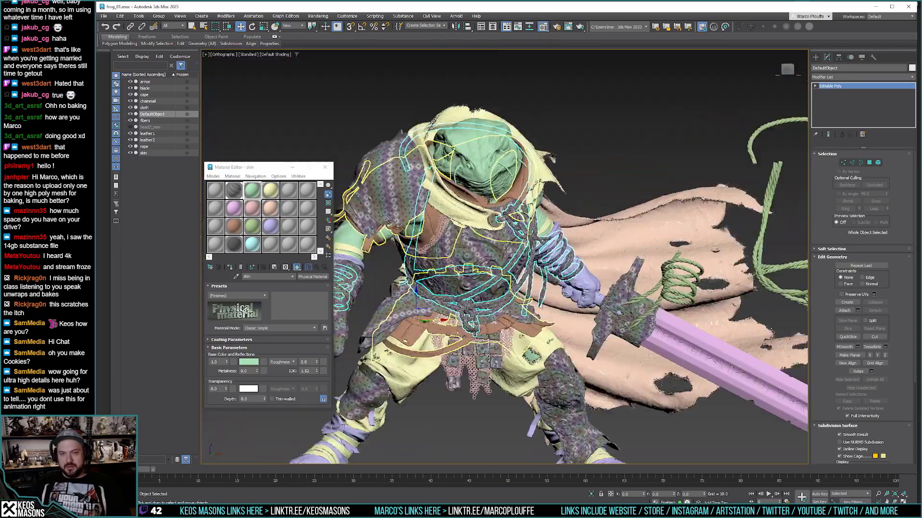
scroll(559, 300, "up", 8)
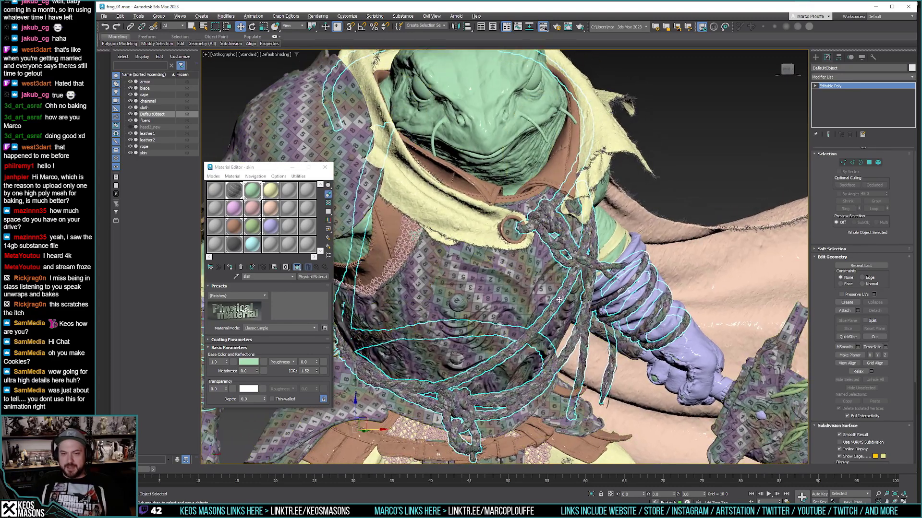
key("alt+Tab")
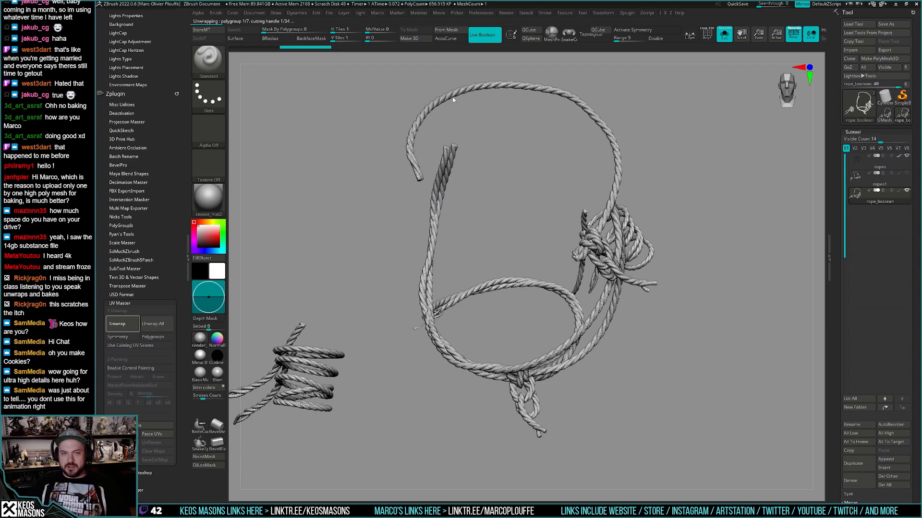
Step: Force-close the unresponsive ZBrush and bring 3ds Max back to the front
key("alt+Tab")
left_click(614, 218)
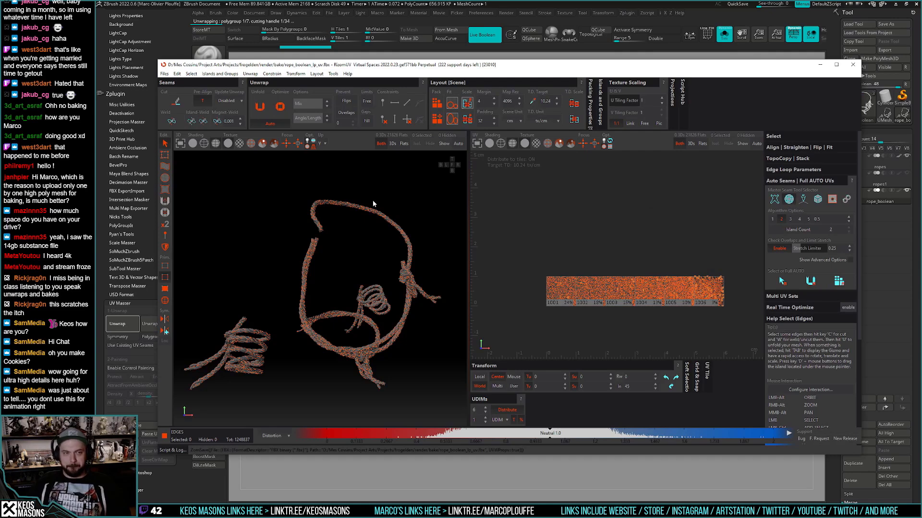
left_click(719, 16)
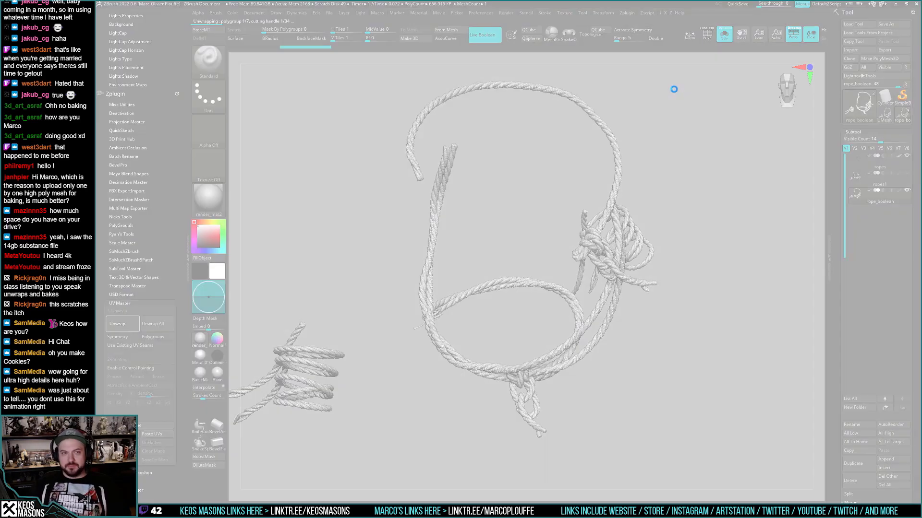
left_click(674, 94)
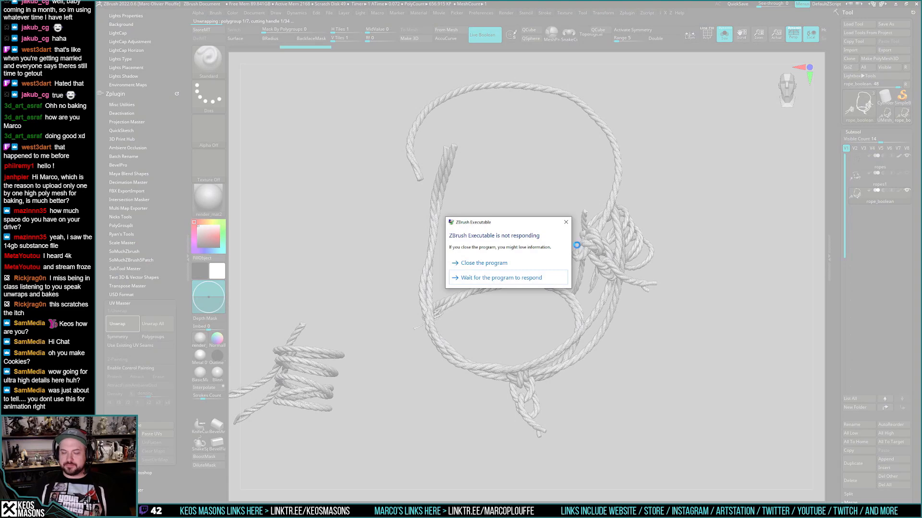
left_click(485, 263)
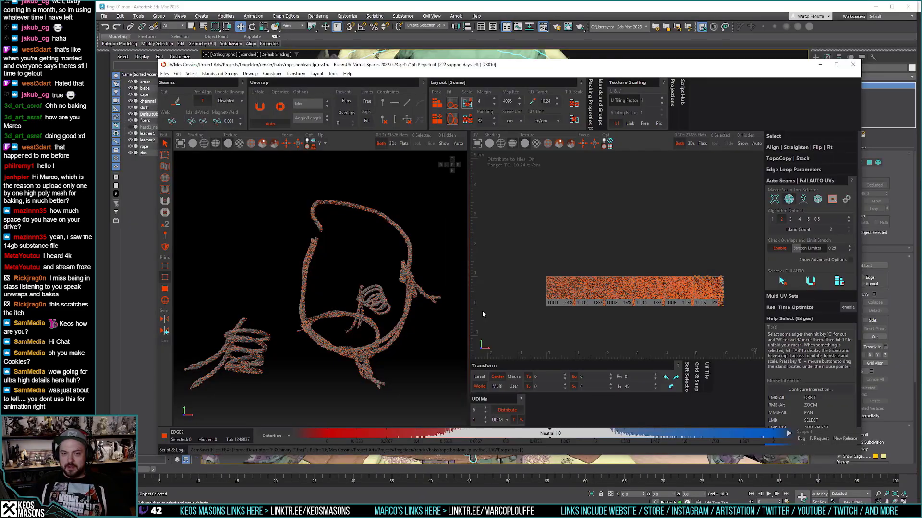
left_click(600, 12)
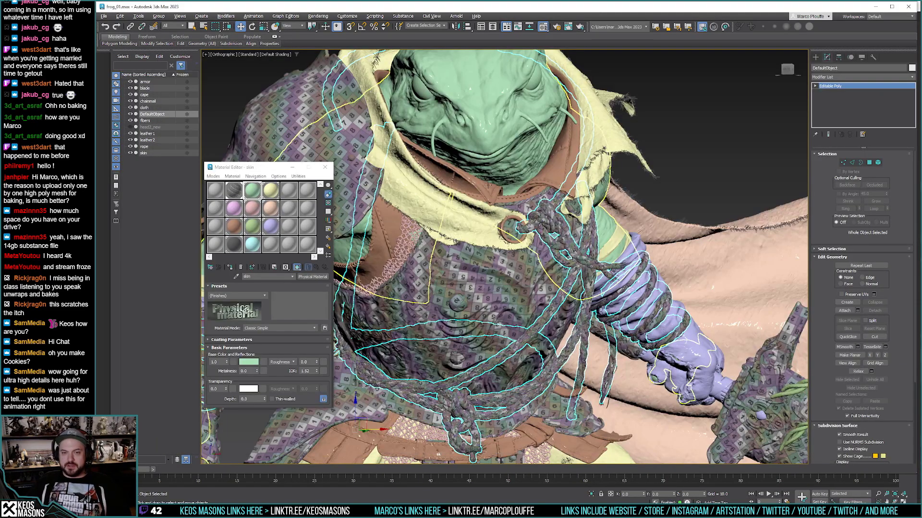
Step: Zoom to the frog's chest, delete the selected object, and select the chest armor piece
key("alt+Tab")
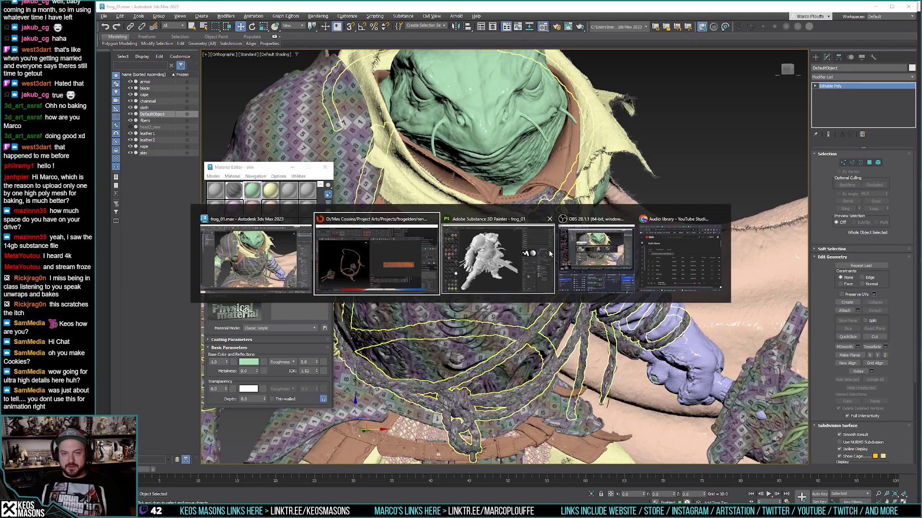
left_click(497, 264)
key("alt+Tab")
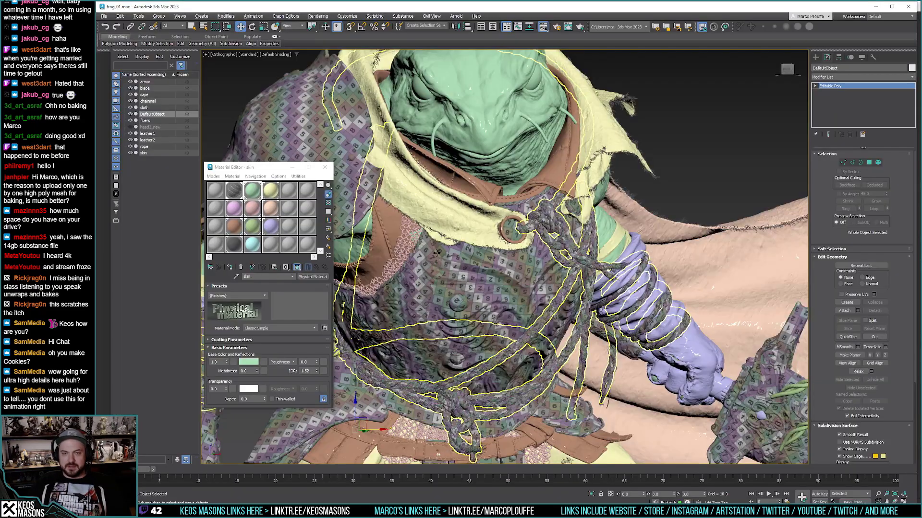
scroll(436, 253, "down", 8)
left_click_drag(688, 226, 687, 227)
key("Delete")
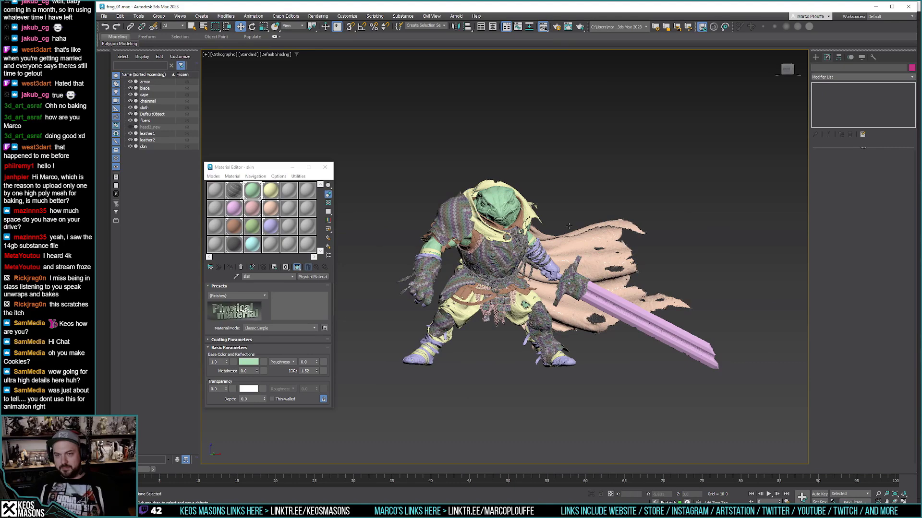
scroll(501, 236, "up", 10)
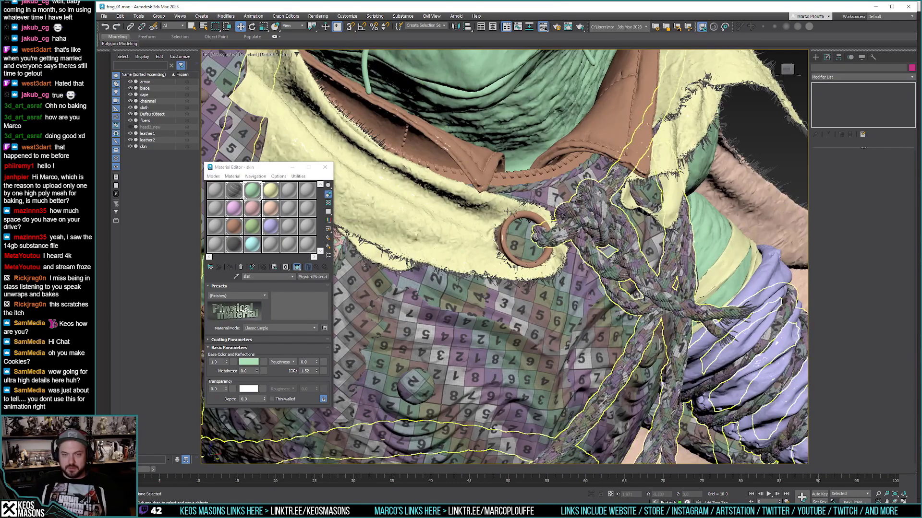
left_click(441, 313)
left_click(234, 191)
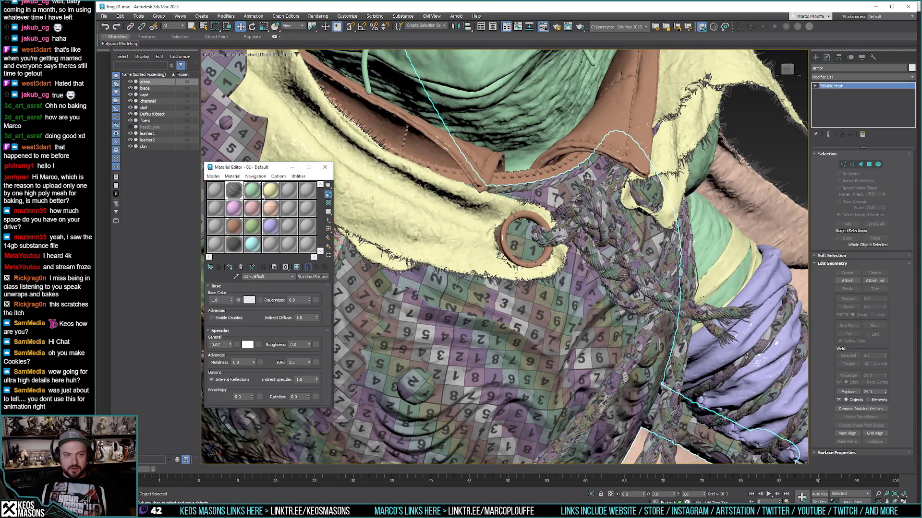
Step: Apply the green 'rope' material to the rope and the cyan 'armor' material to the chest armor
left_click(253, 229)
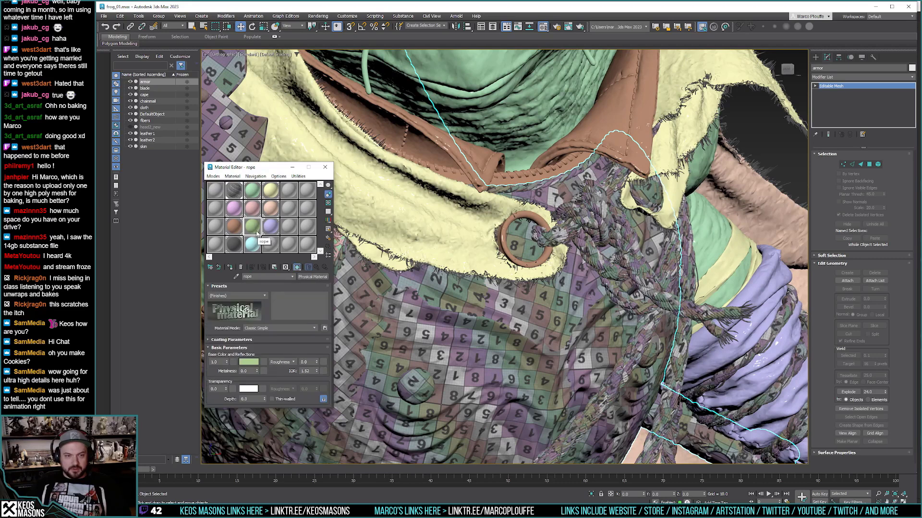
left_click_drag(639, 340, 639, 340)
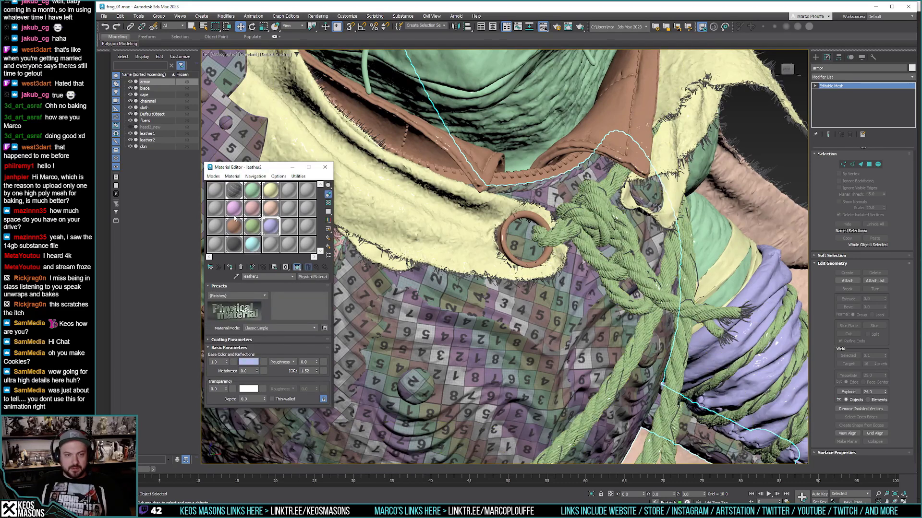
left_click(256, 252)
left_click_drag(255, 248, 378, 293)
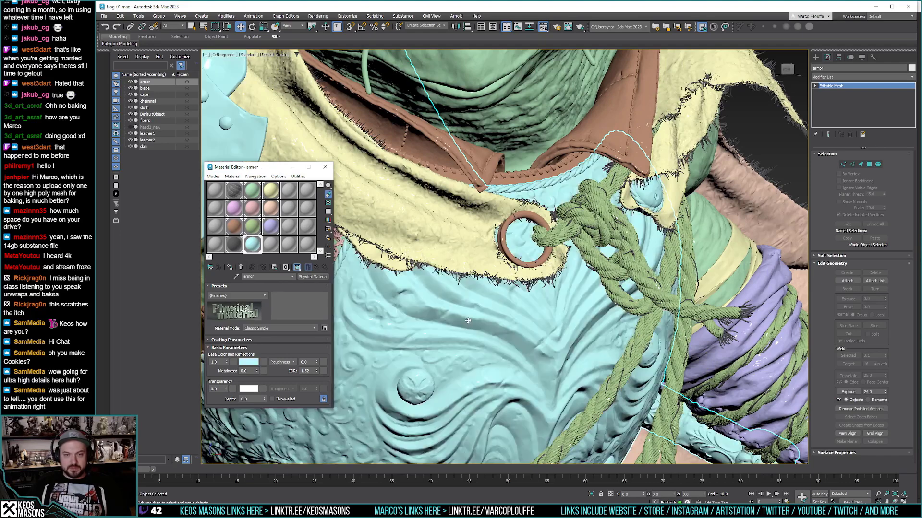
scroll(432, 295, "down", 10)
left_click(555, 161)
middle_click_drag(555, 162, 511, 229, "alt")
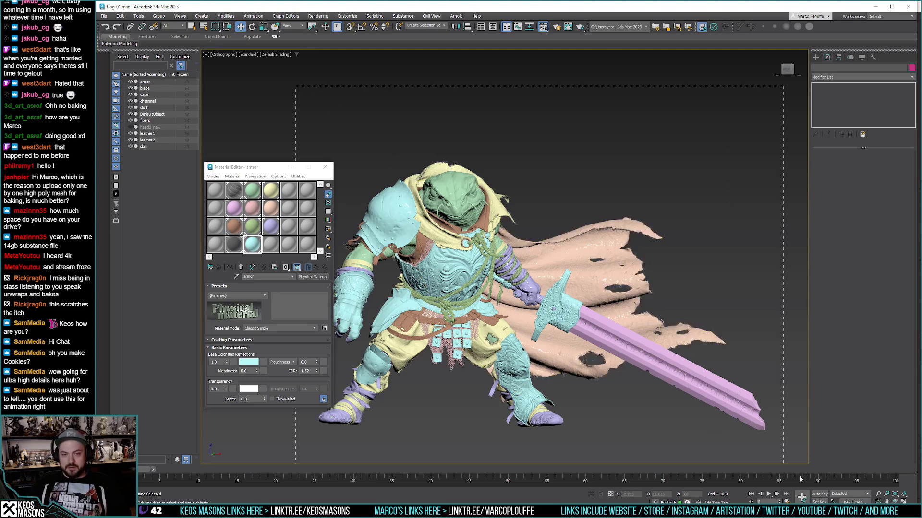
key("ctrl+a")
Step: Export the selected objects to frog_painter.fbx, overwriting the existing file
left_click(104, 18)
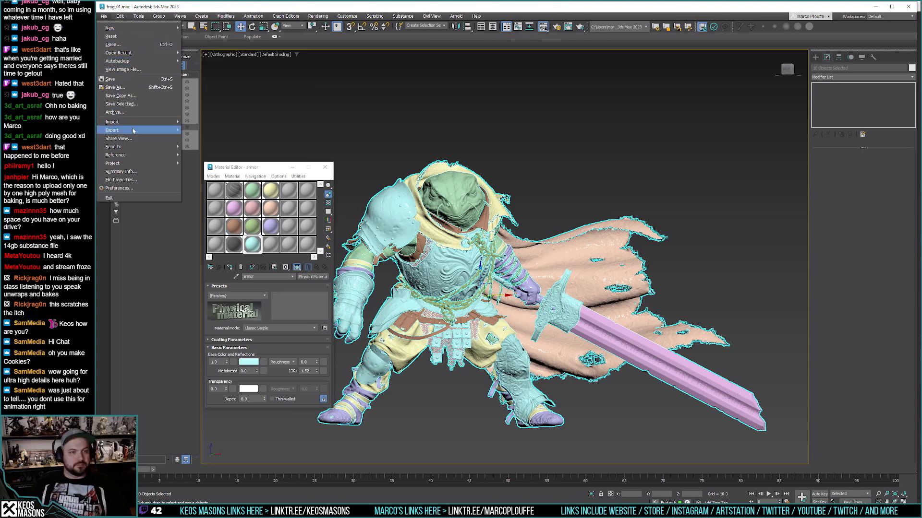
mouse_move(139, 130)
left_click(211, 138)
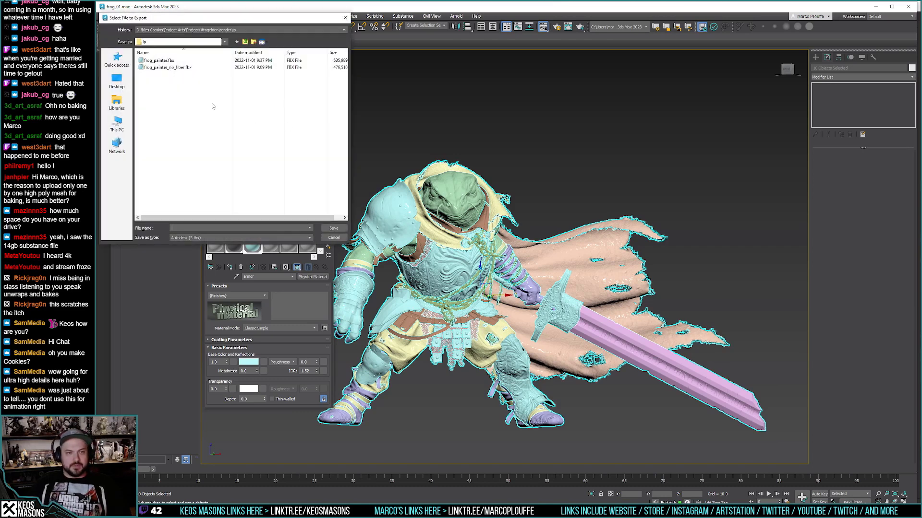
left_click(177, 68)
left_click(159, 60)
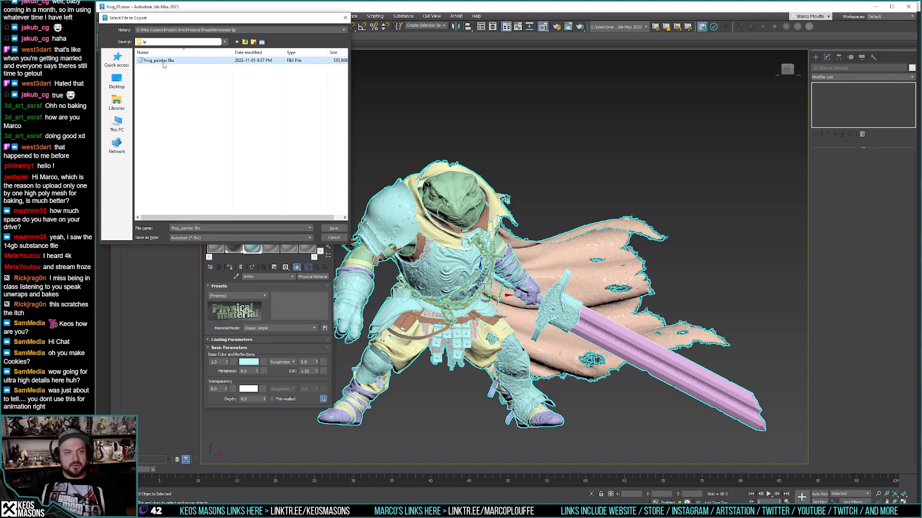
left_click(333, 228)
left_click(547, 271)
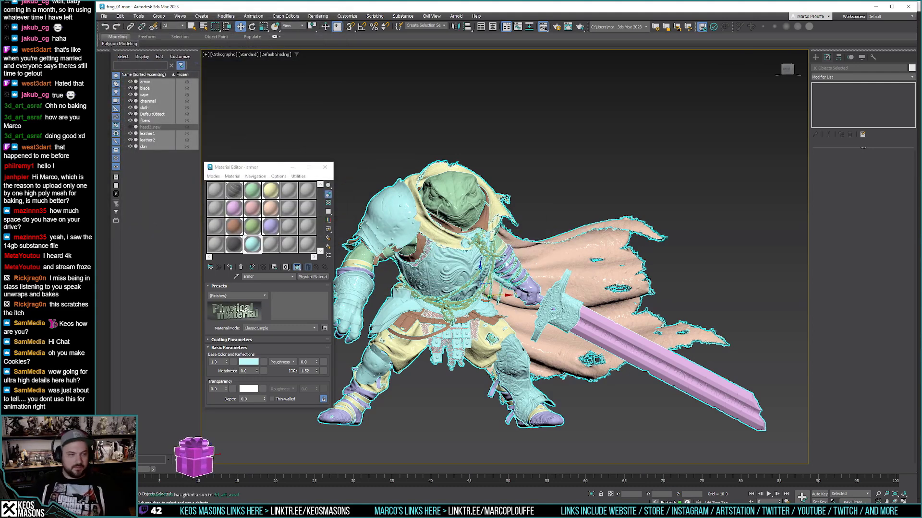
left_click(511, 352)
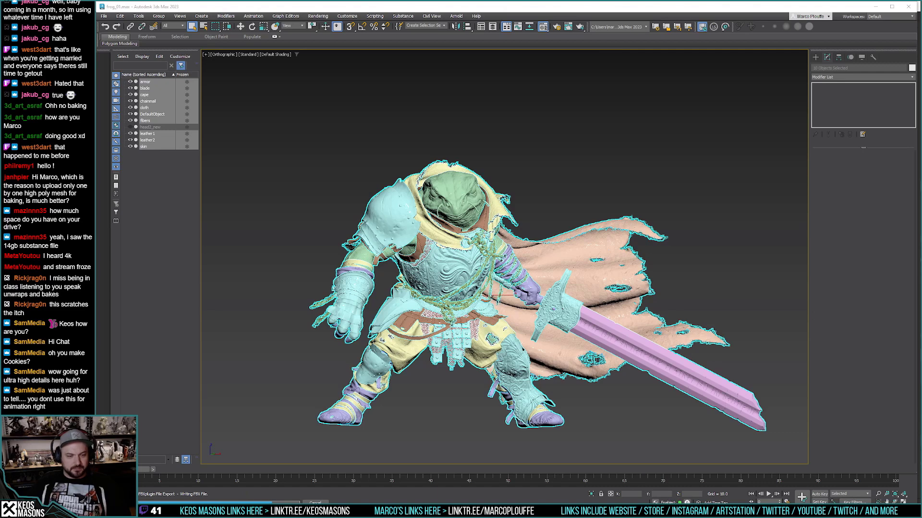
Step: Reopen the Material Editor and clear the selection
mouse_move(219, 514)
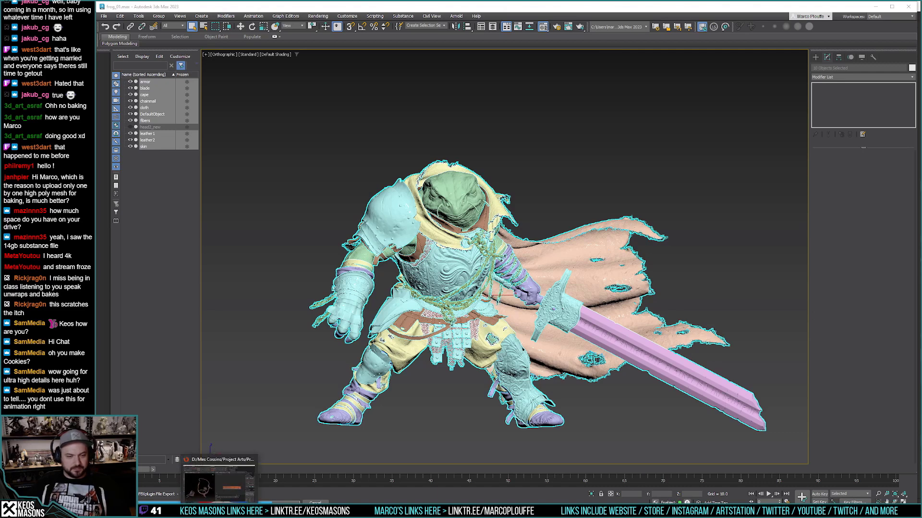
key("m")
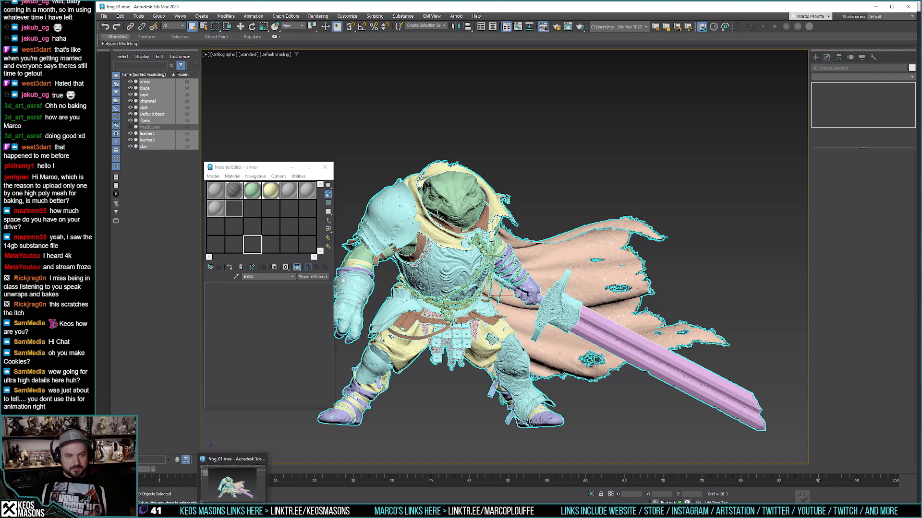
left_click(422, 110)
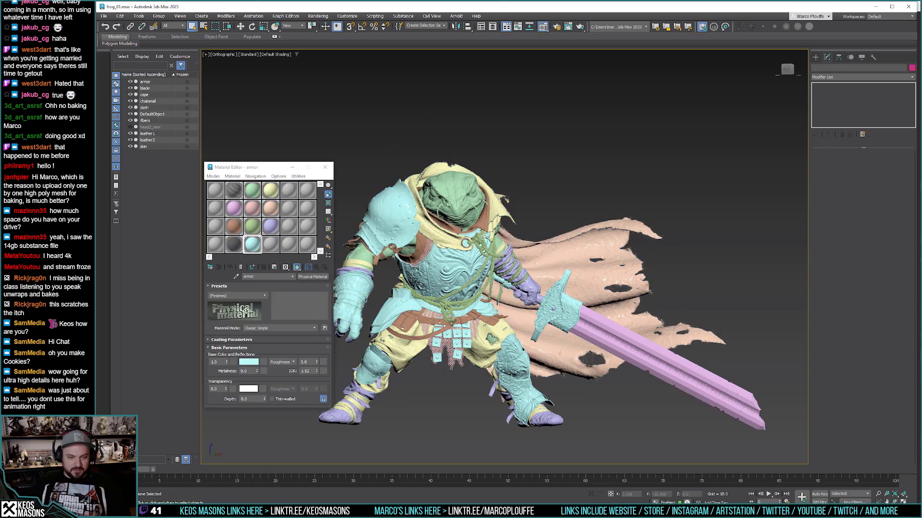
Step: Swap the project mesh for lp/frog_painter.fbx with Preserve strokes positions on mesh turned off
key("alt+Tab")
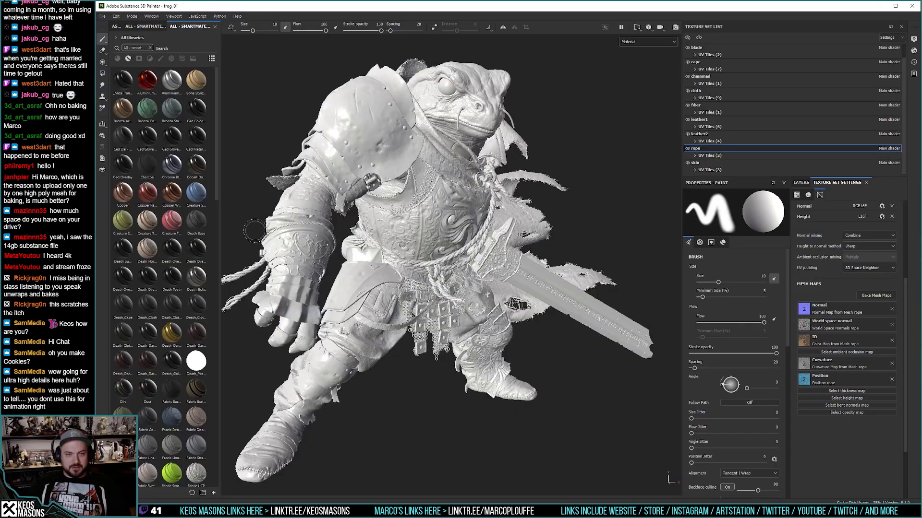
left_click(116, 15)
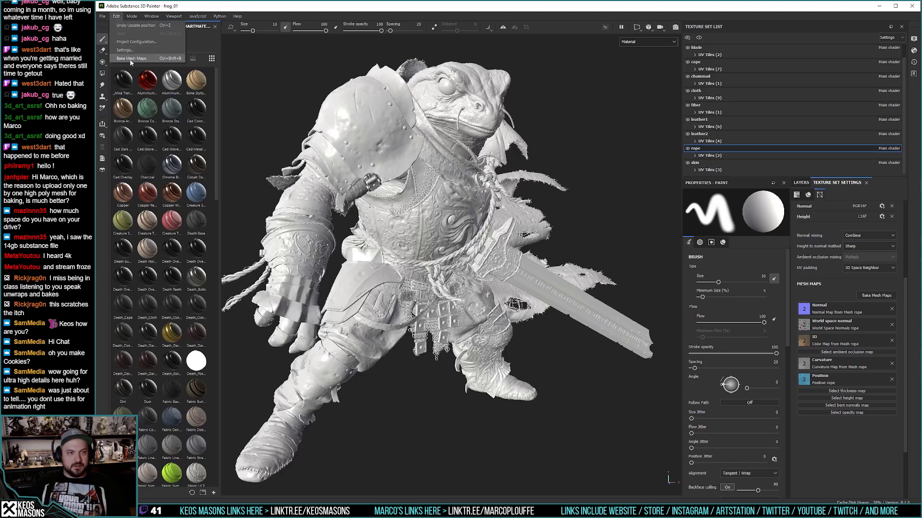
left_click(137, 42)
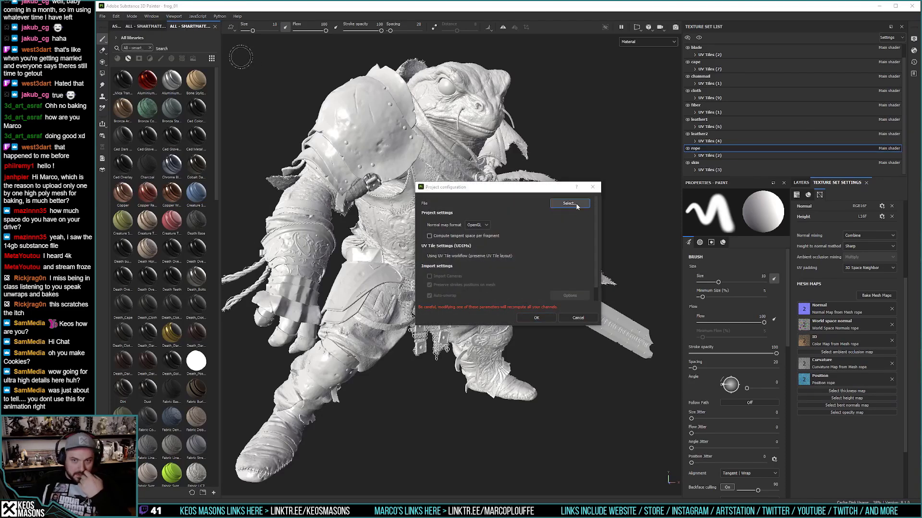
left_click(575, 203)
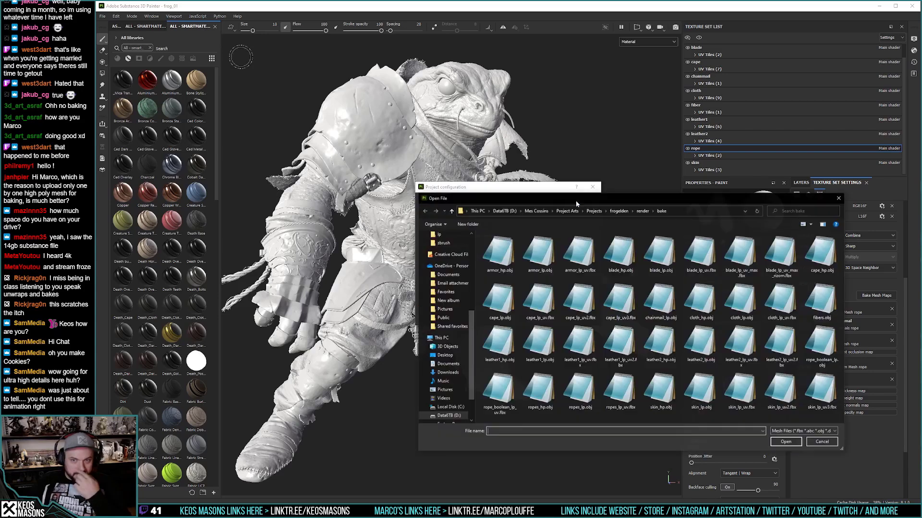
left_click(643, 211)
double_click(492, 253)
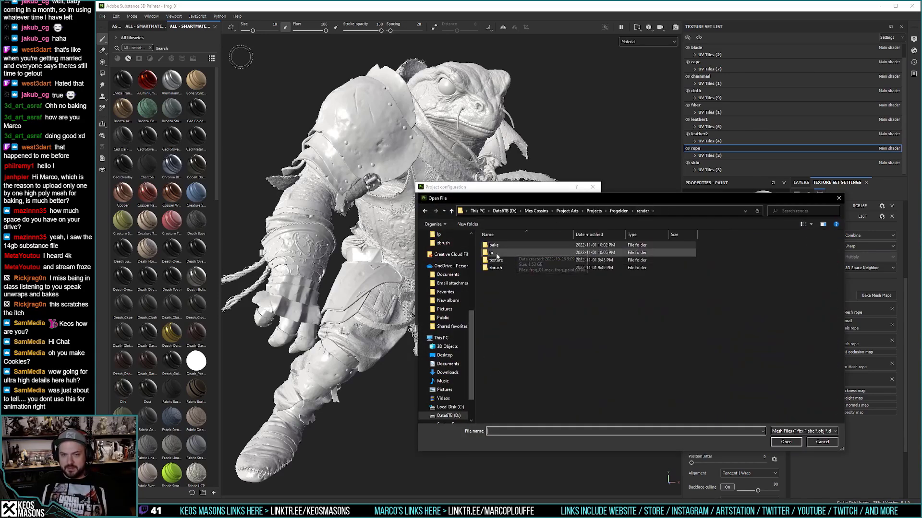
left_click(509, 245)
double_click(508, 245)
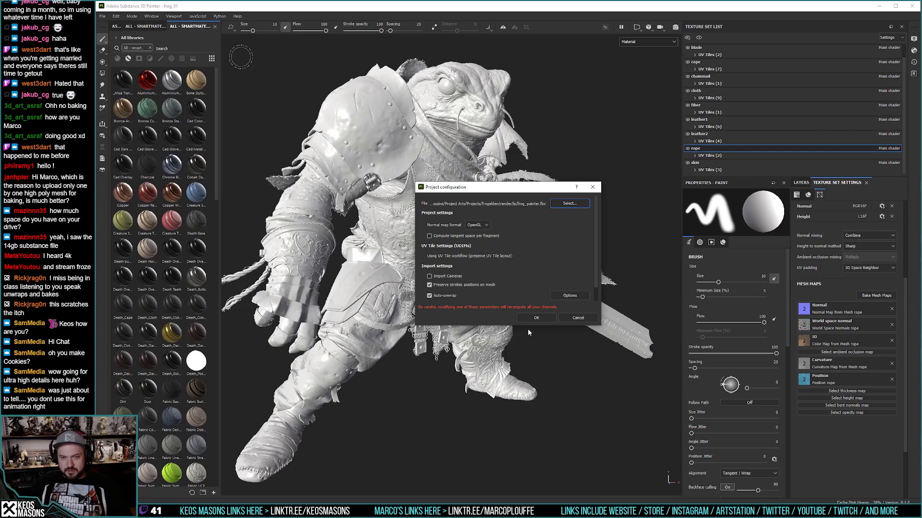
left_click(430, 287)
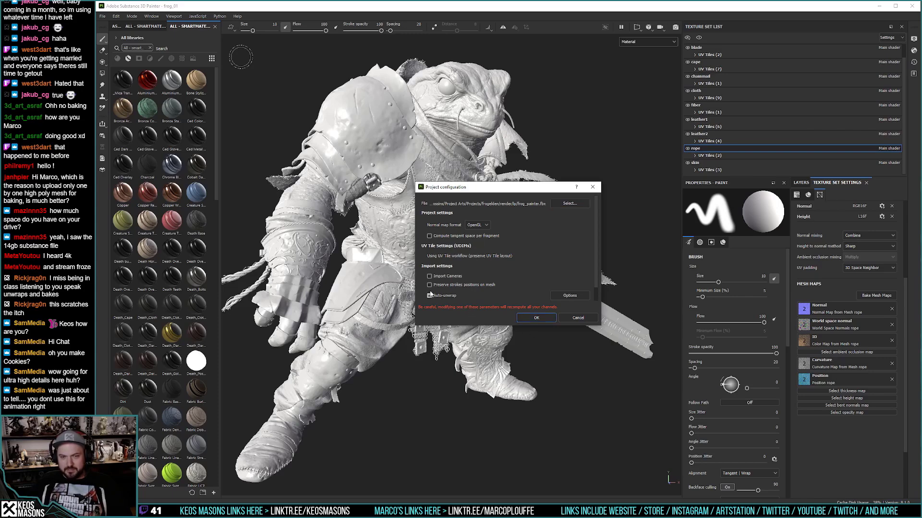
left_click(534, 317)
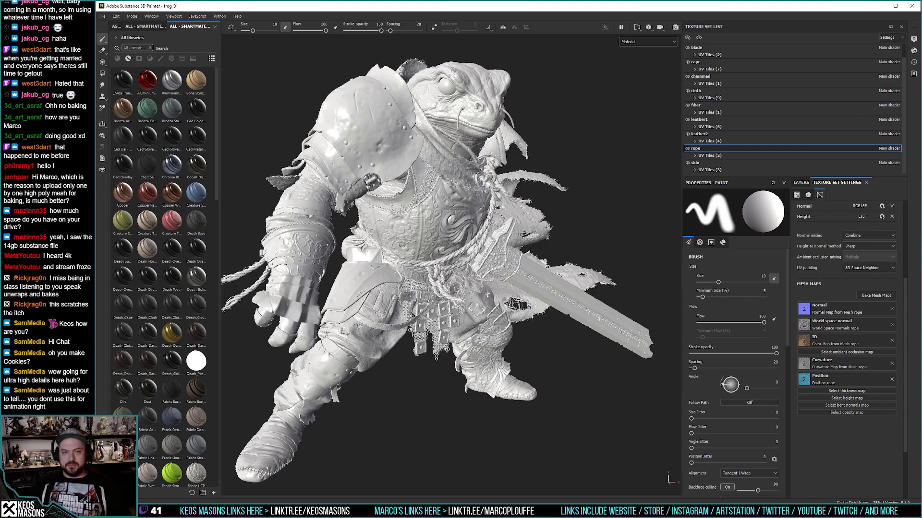
Step: Zoom in and rotate the lighting to inspect the rope and armor on the reloaded frog
scroll(437, 276, "up", 3)
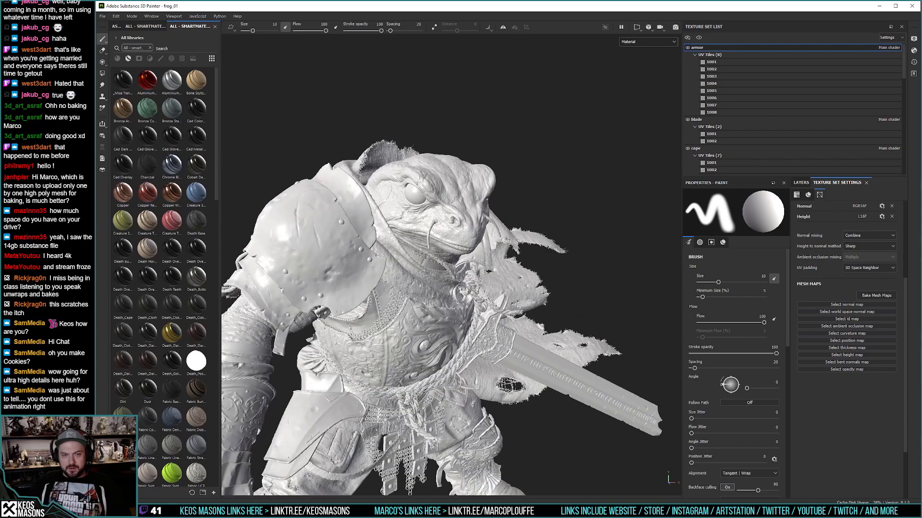
scroll(451, 269, "up", 4)
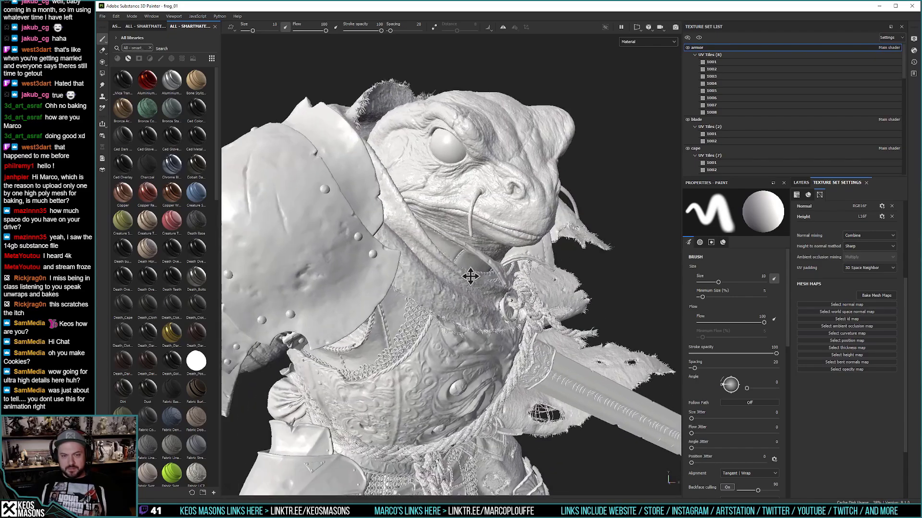
right_click_drag(453, 266, 494, 297, "shift")
scroll(451, 312, "up", 5)
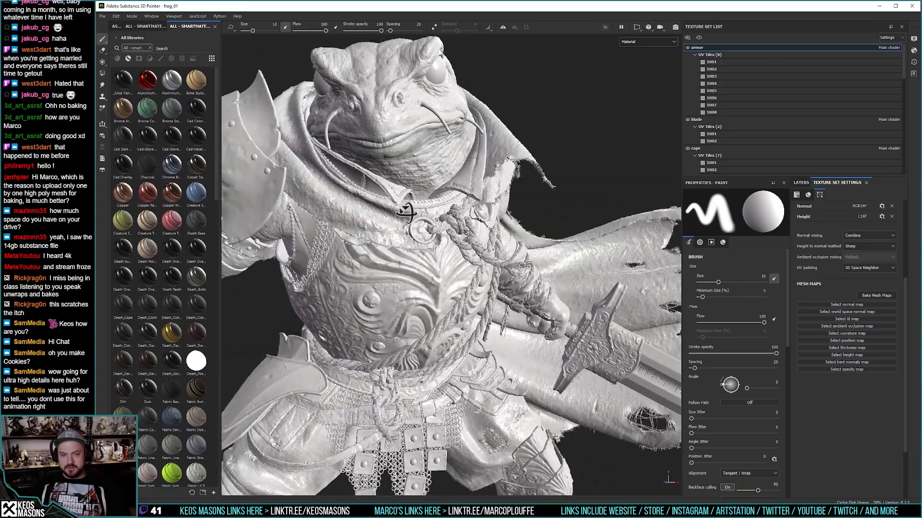
scroll(451, 264, "up", 8)
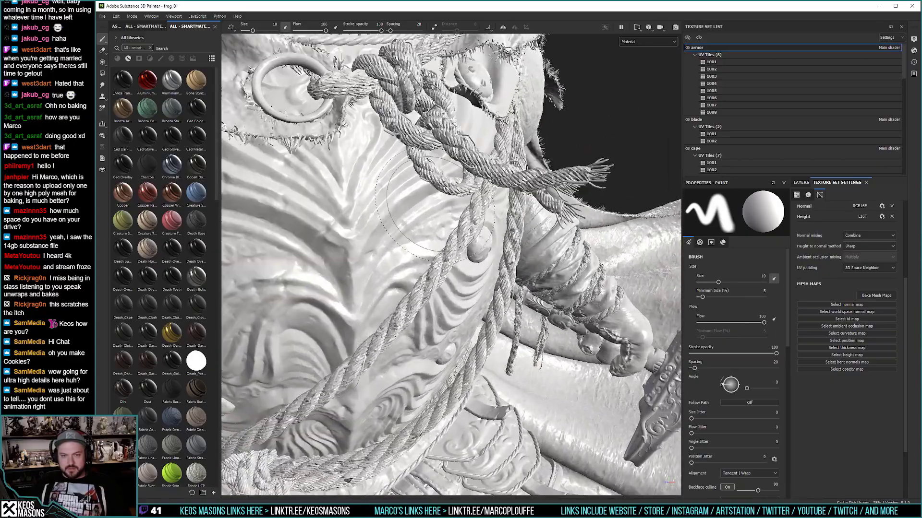
scroll(455, 263, "down", 10)
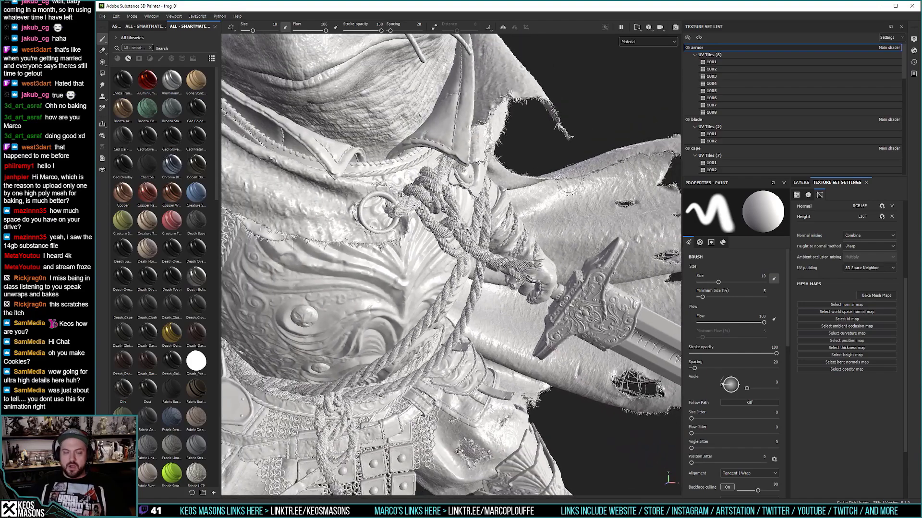
key("alt+Tab")
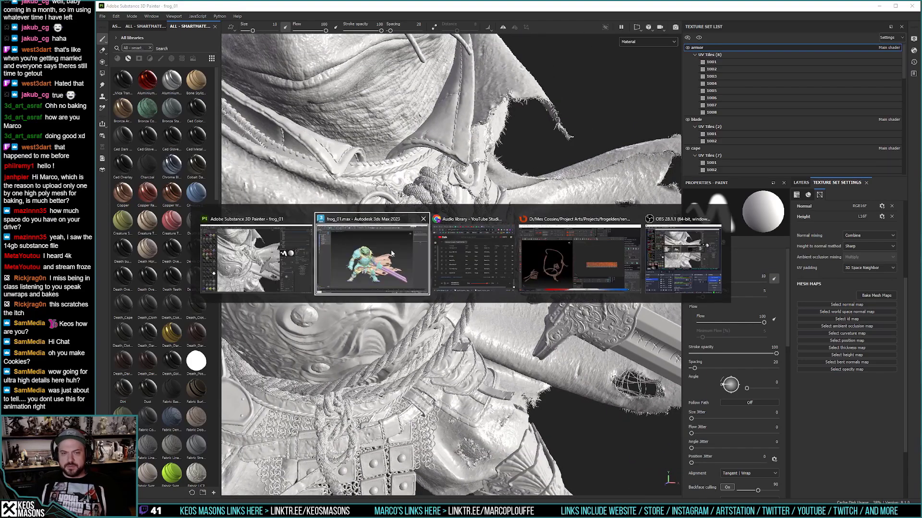
Step: Add a Weighted Normals modifier to the rope with By Edge Angle set to 100°
scroll(483, 235, "up", 15)
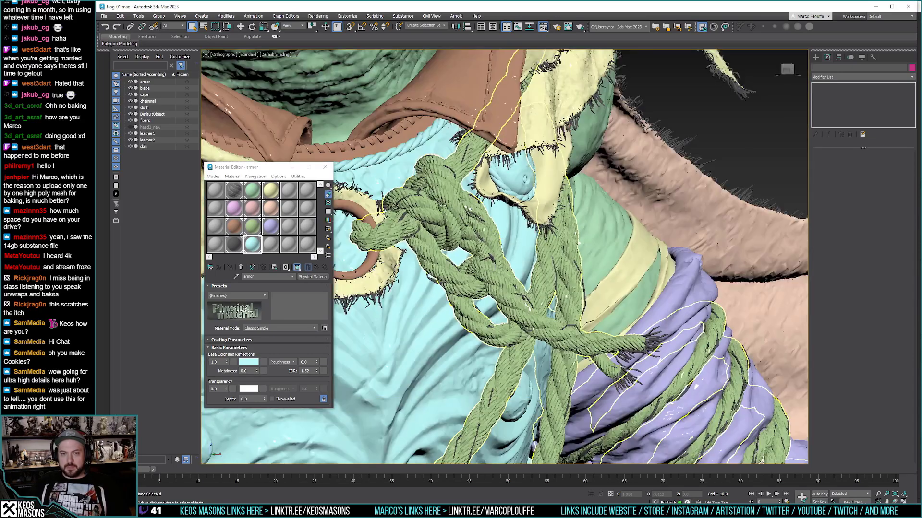
left_click(483, 235)
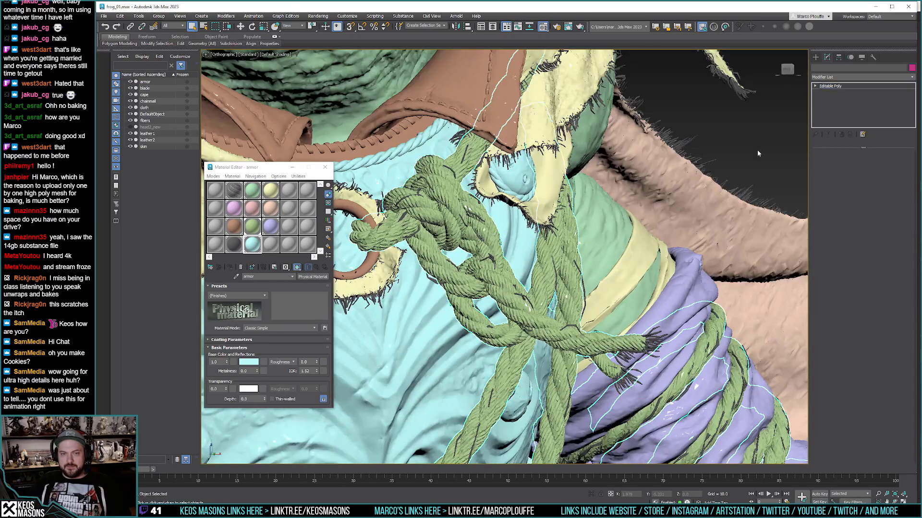
left_click(911, 77)
scroll(855, 288, "down", 15)
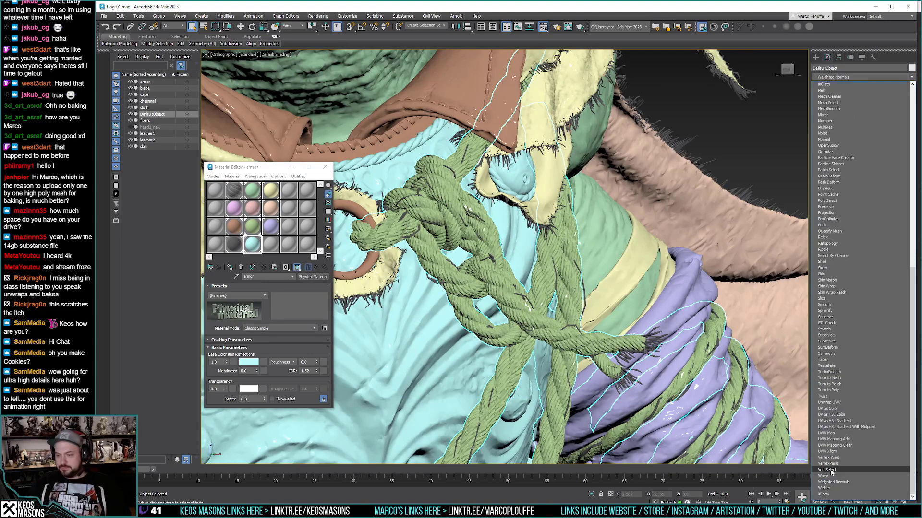
left_click(858, 482)
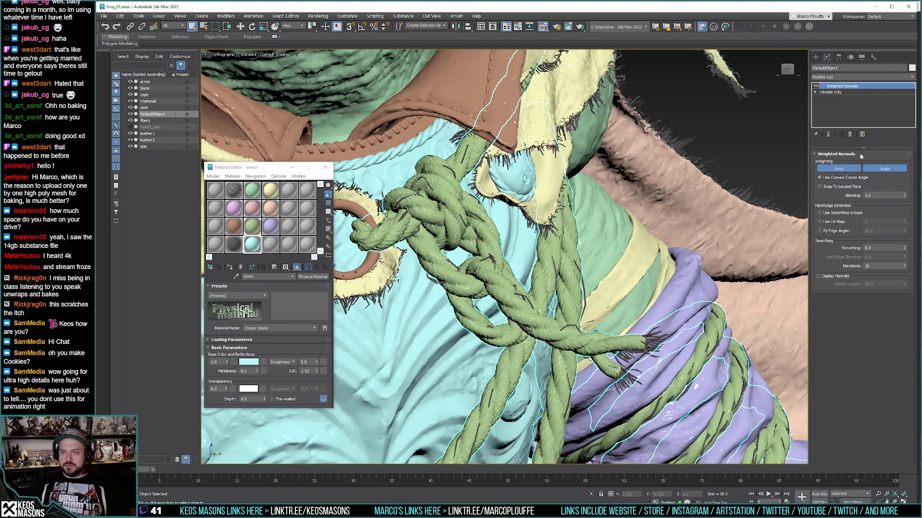
left_click(836, 231)
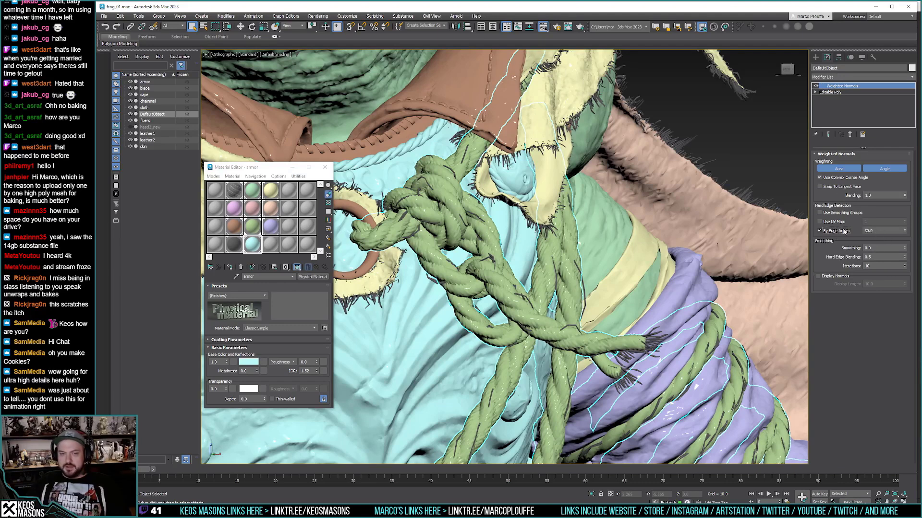
key("Tab")
type("10")
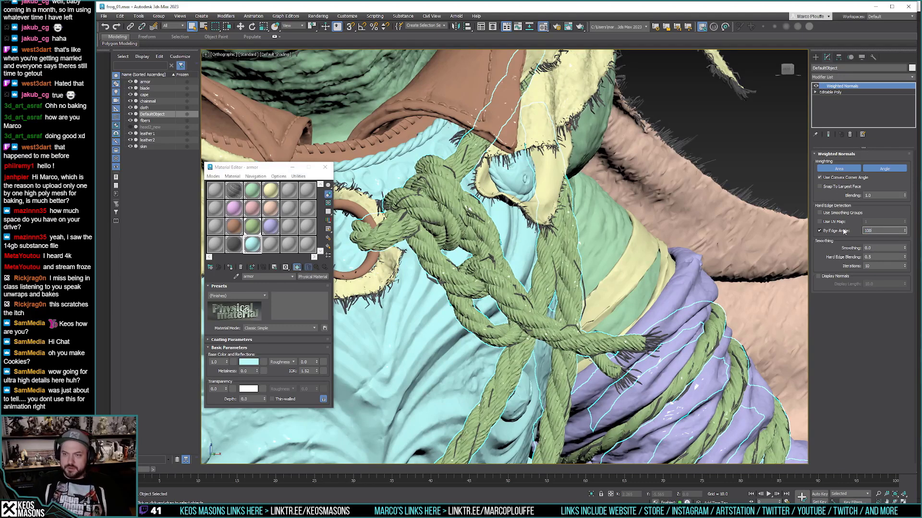
type("0")
key("Return")
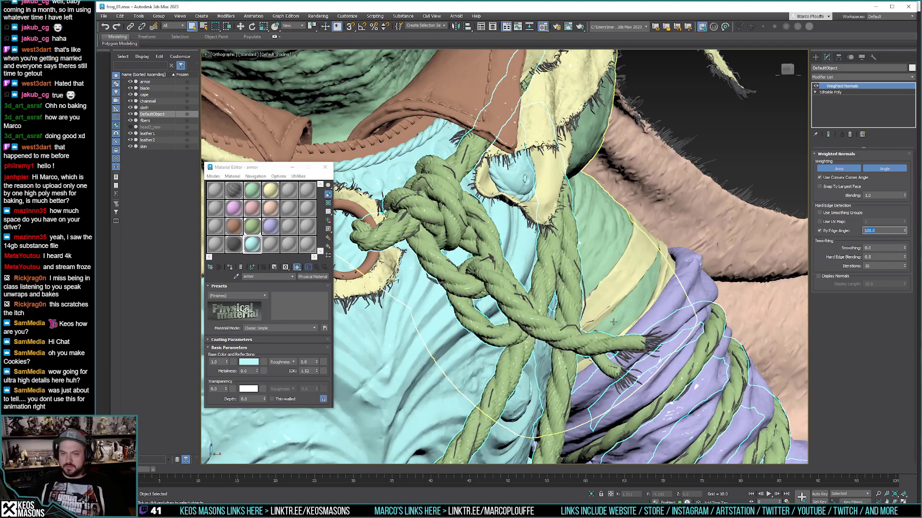
Step: Convert the rope to an Editable Mesh
right_click(547, 283)
mouse_move(576, 371)
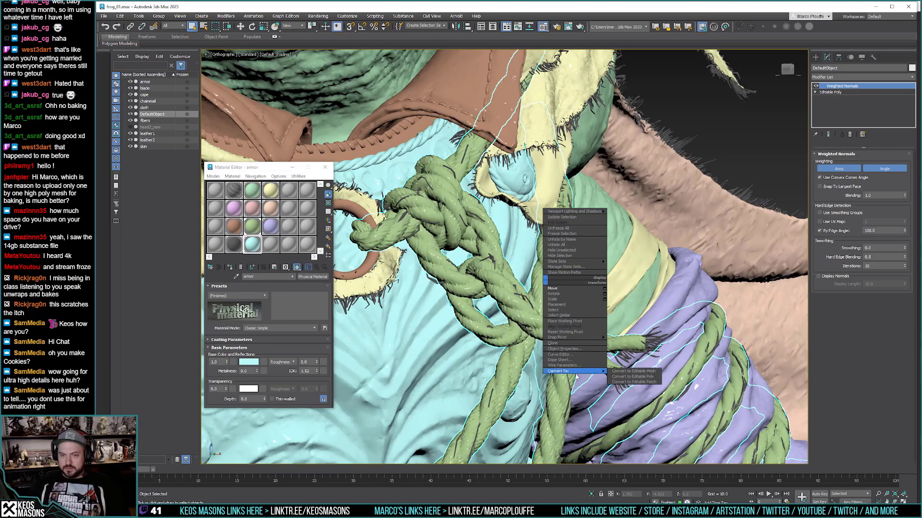
left_click(627, 372)
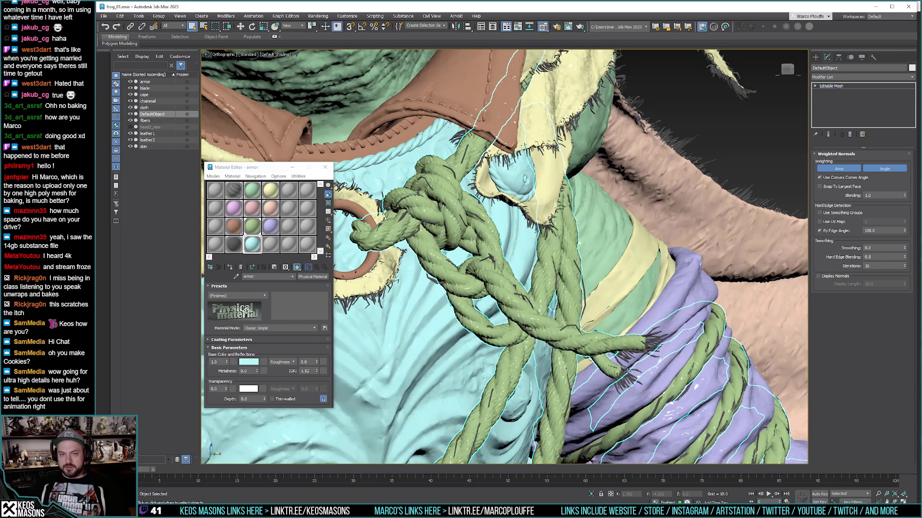
scroll(540, 221, "down", 10)
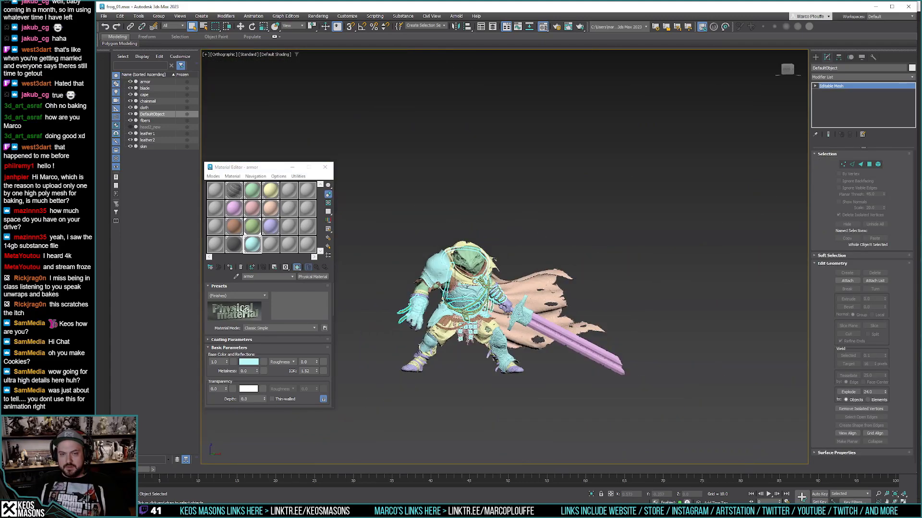
scroll(539, 221, "up", 3)
Step: Deselect the rope, frame the whole frog, and save the scene
left_click(540, 220)
middle_click_drag(540, 221, 593, 150)
key("ctrl+s")
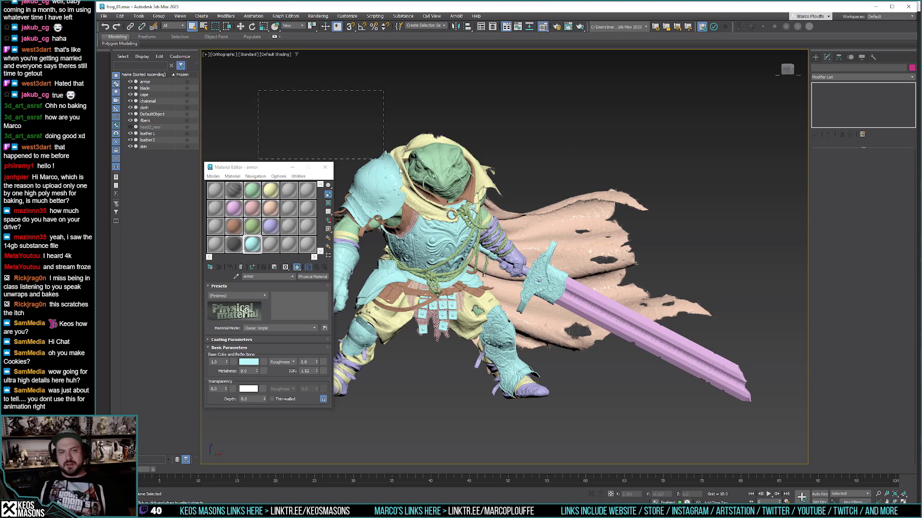
Step: Export all the character objects as selected, overwriting frog_painter.fbx with current FBX settings
left_click_drag(400, 170, 768, 456)
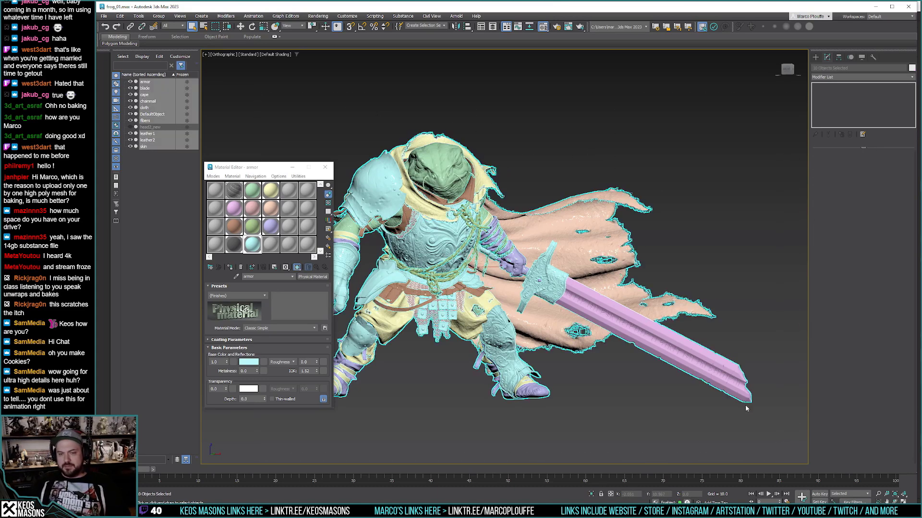
left_click(102, 17)
mouse_move(144, 128)
left_click(254, 154)
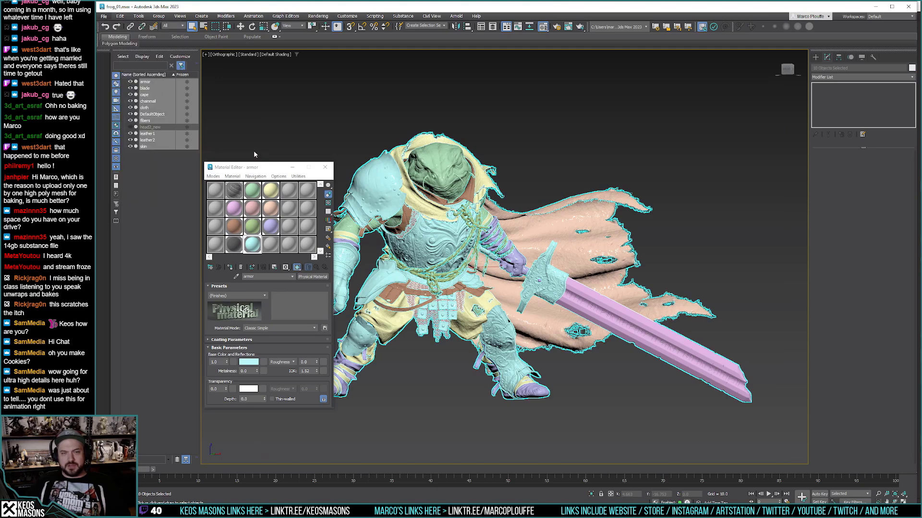
left_click(175, 62)
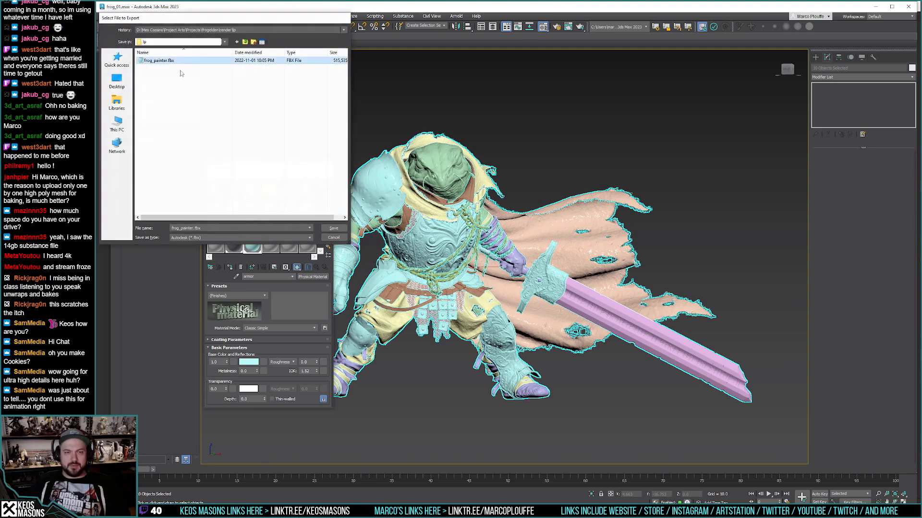
key("Return")
left_click(547, 269)
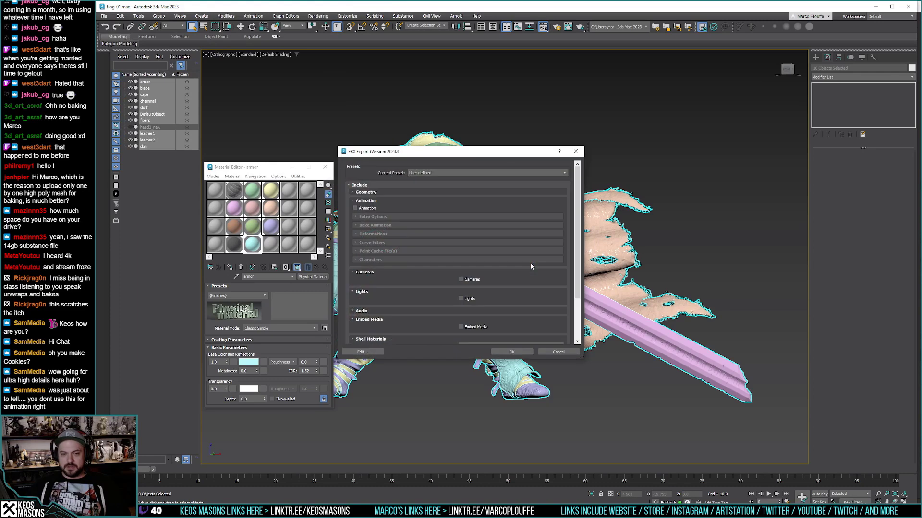
left_click(514, 352)
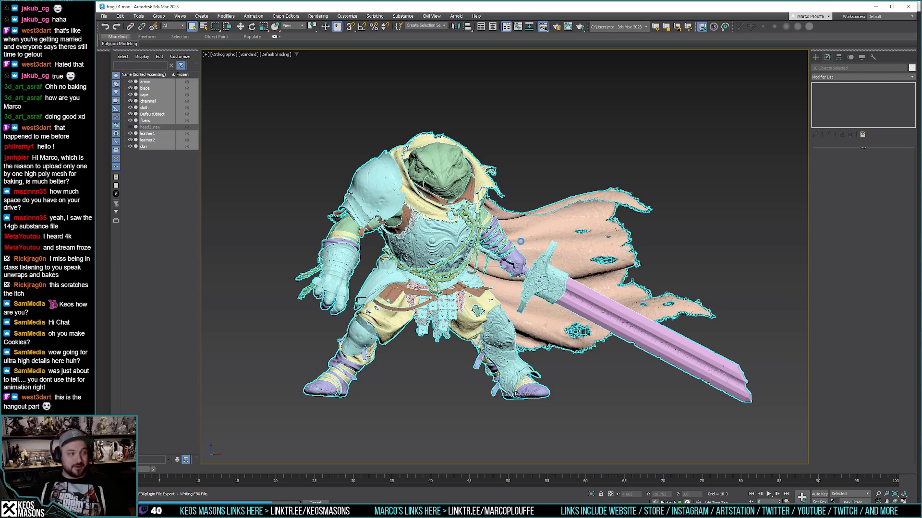
key("m")
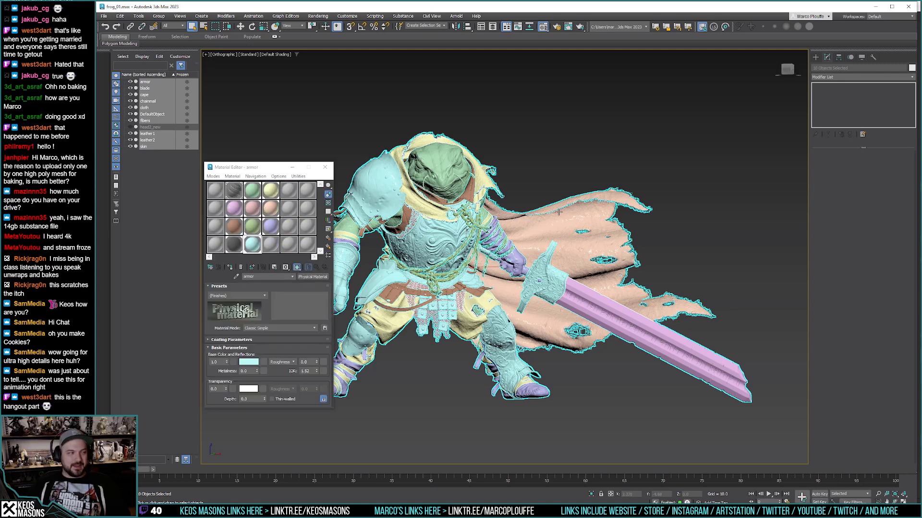
key("alt+Tab")
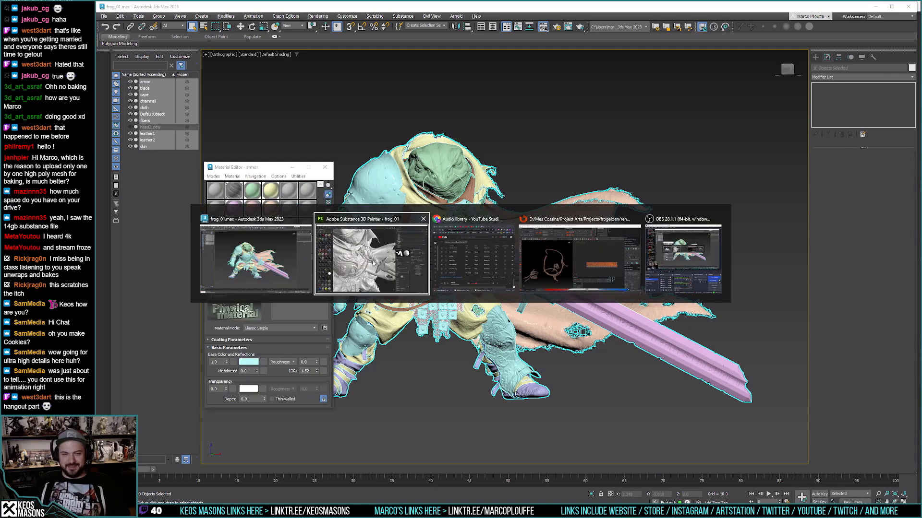
Step: Set frog_painter.fbx as the project mesh again in Project Configuration and reload it
left_click(372, 263)
left_click(116, 16)
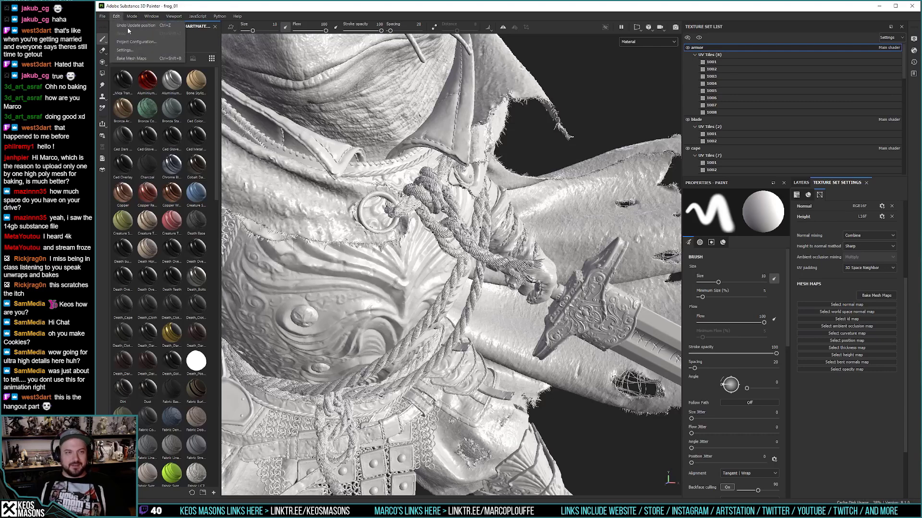
left_click(137, 42)
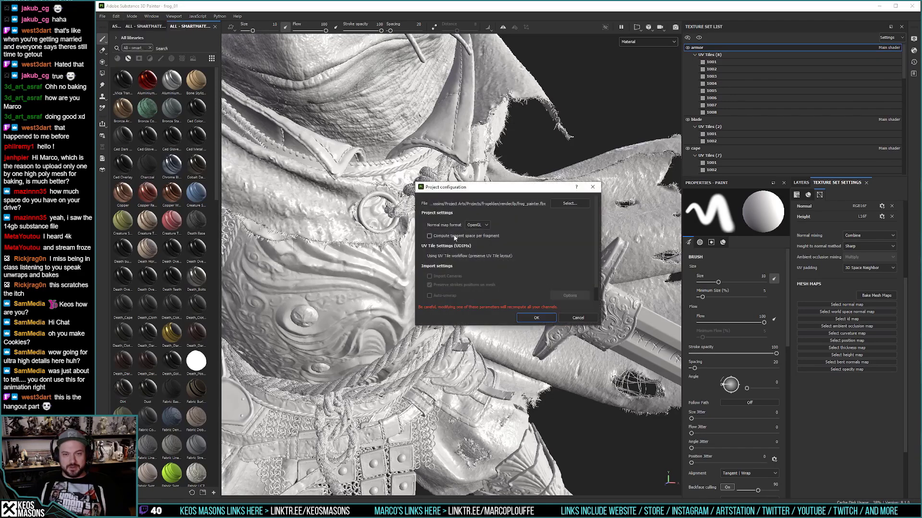
left_click(570, 203)
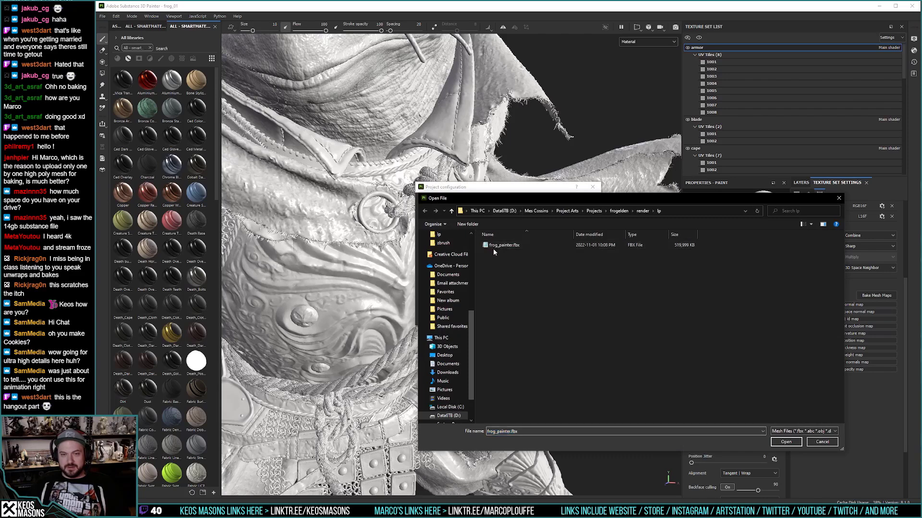
double_click(494, 249)
left_click(544, 322)
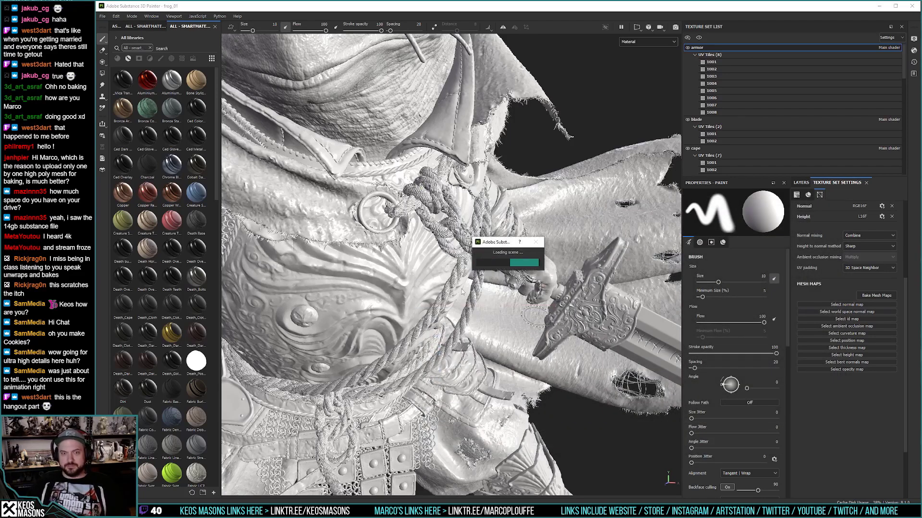
key("alt+Tab")
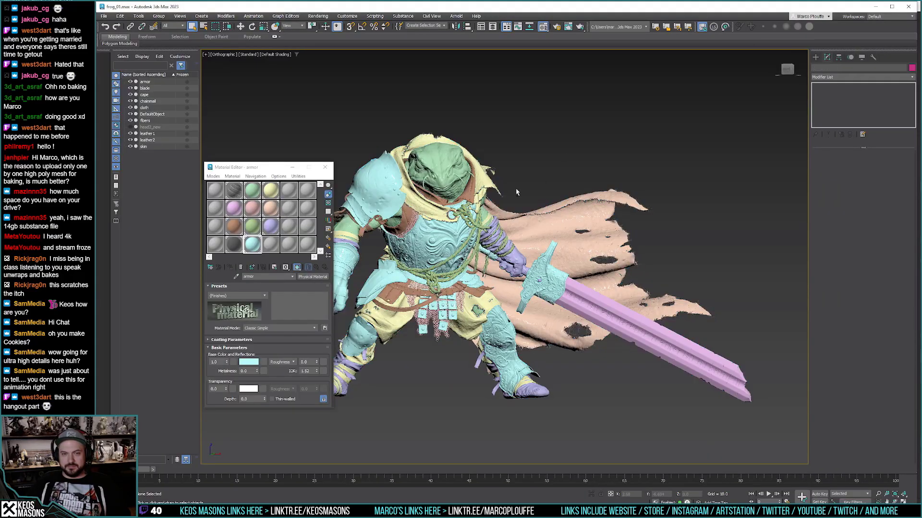
left_click(455, 221)
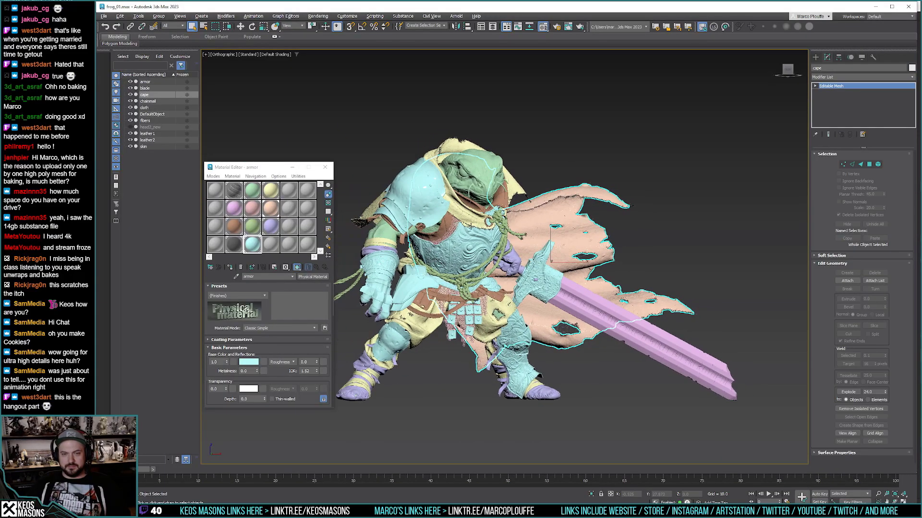
scroll(455, 220, "up", 5)
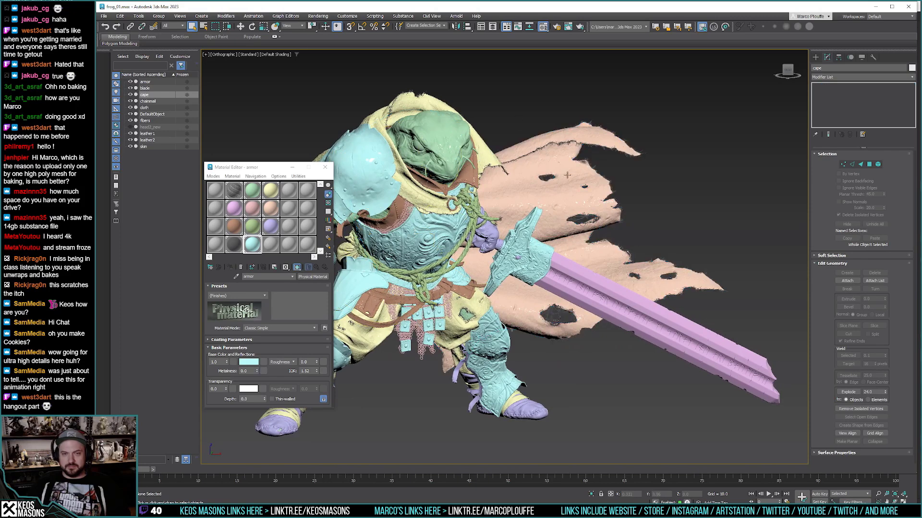
key("alt+Tab")
left_click(593, 259)
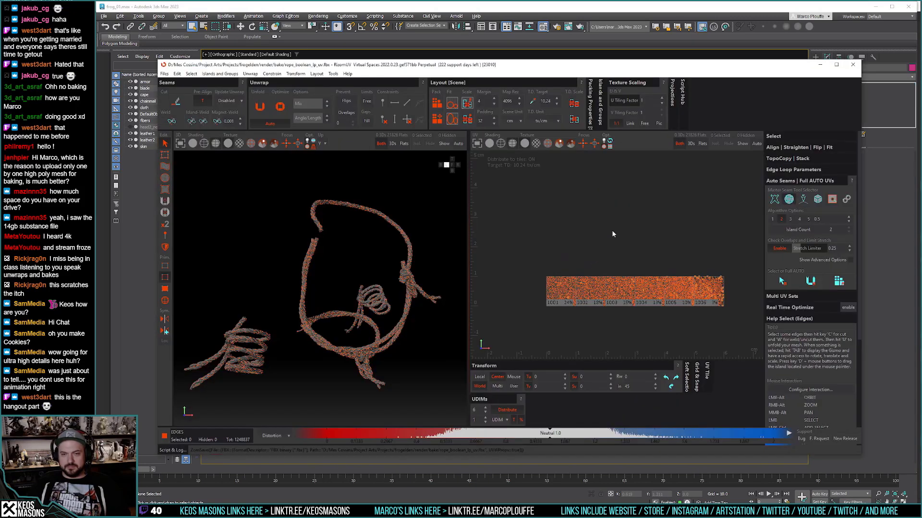
left_click(819, 66)
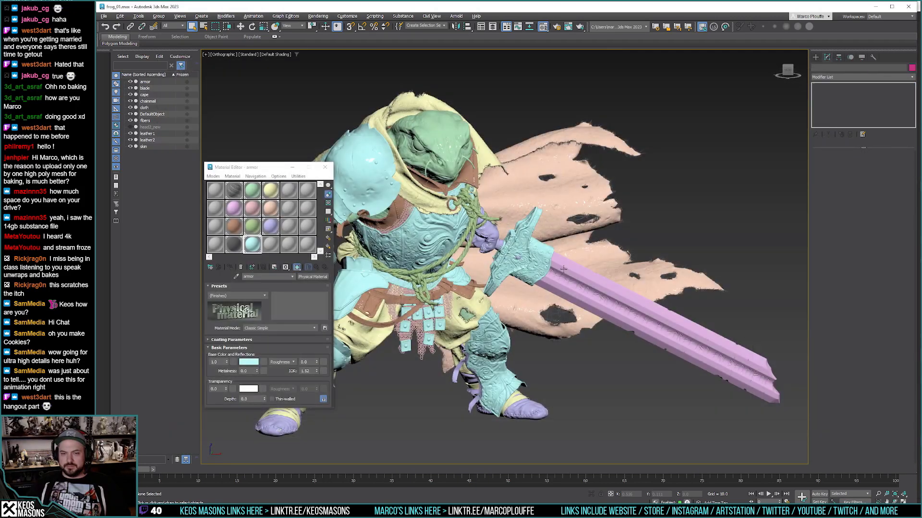
key("alt+Tab")
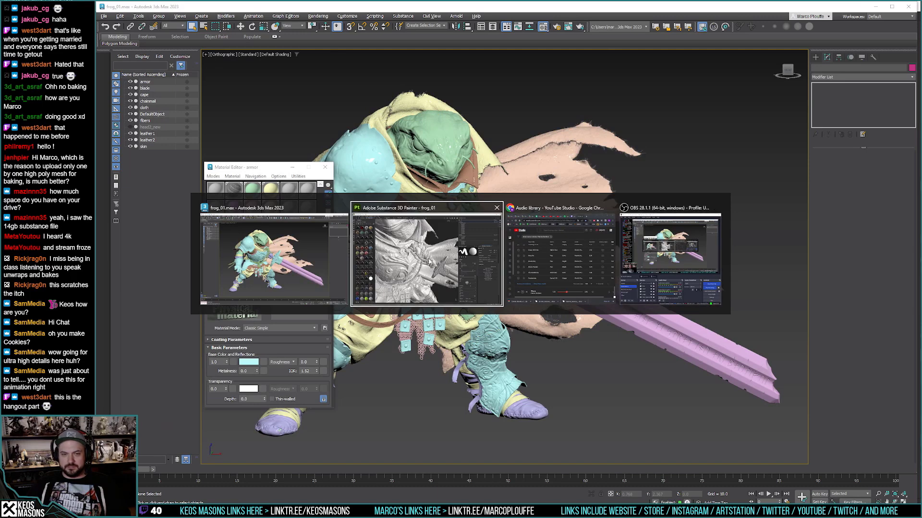
left_click(487, 264)
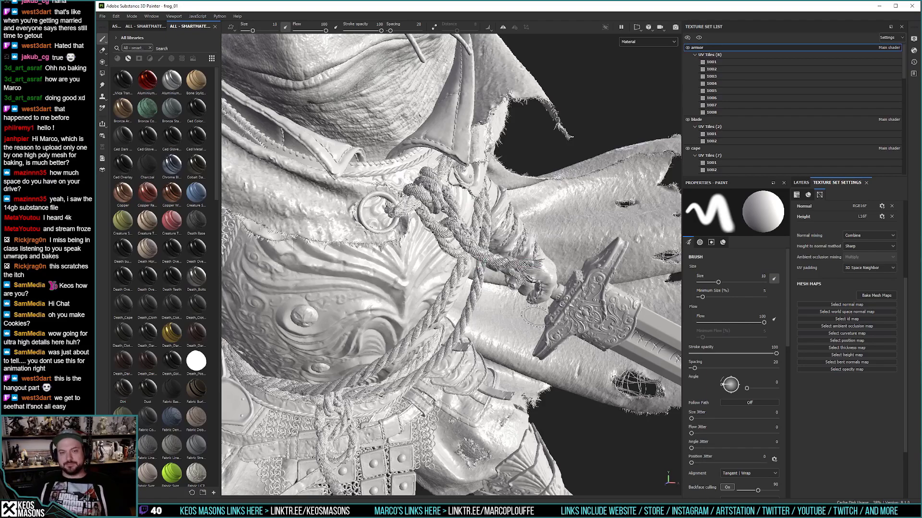
Step: Frame the frog and orbit to show its head, chest armour and shoulder
key("f")
scroll(497, 280, "up", 6)
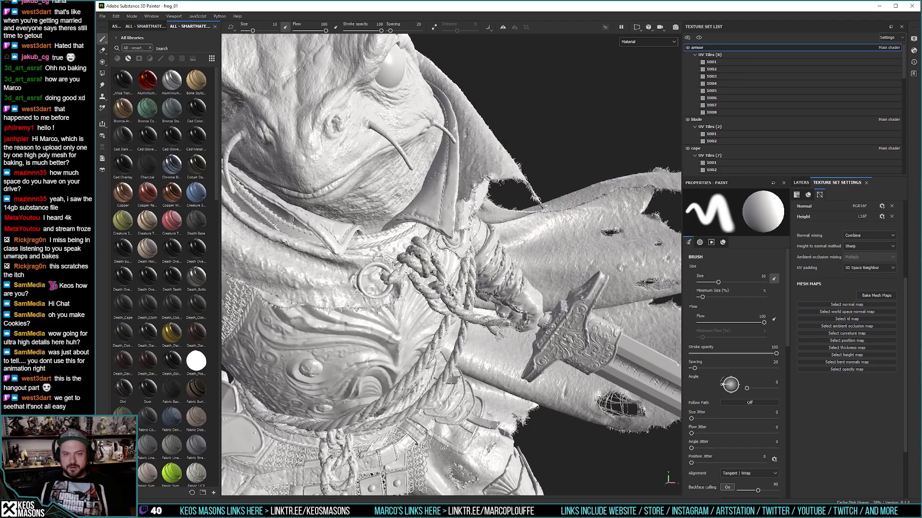
scroll(408, 250, "up", 5)
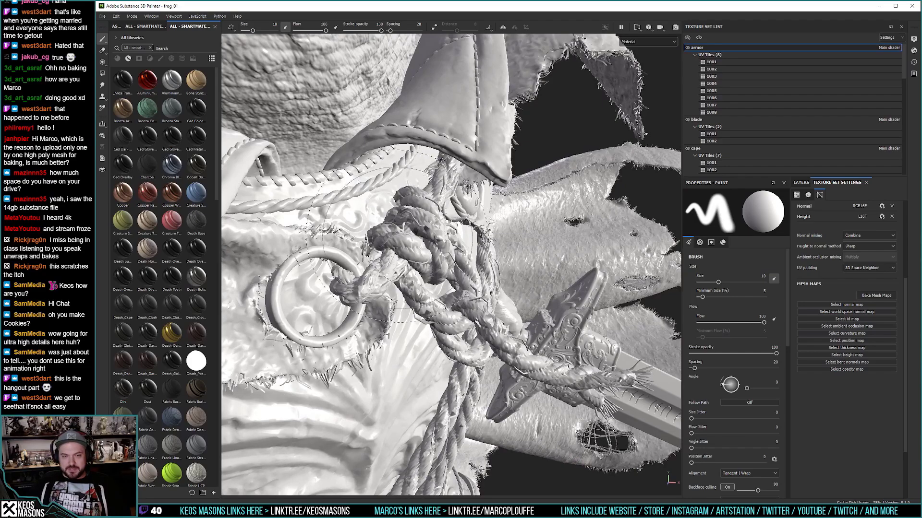
right_click_drag(408, 240, 381, 74, "alt")
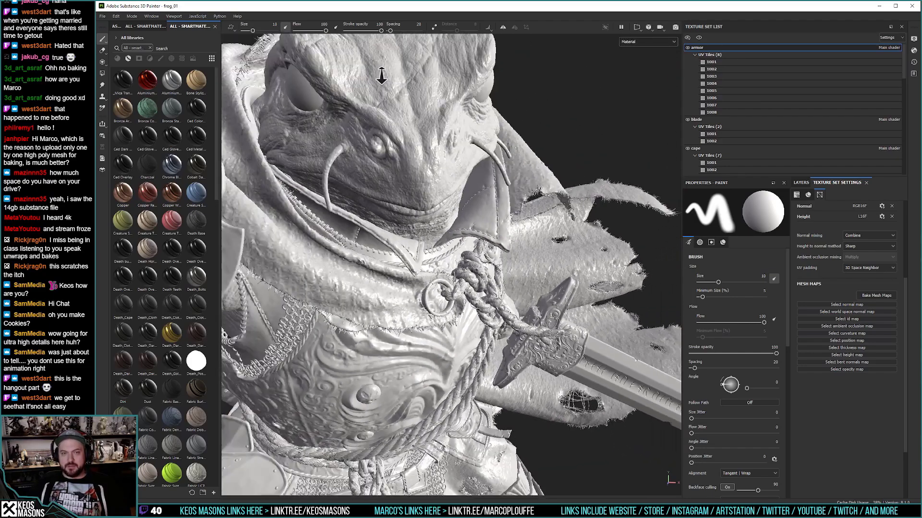
left_click_drag(382, 74, 469, 165, "alt")
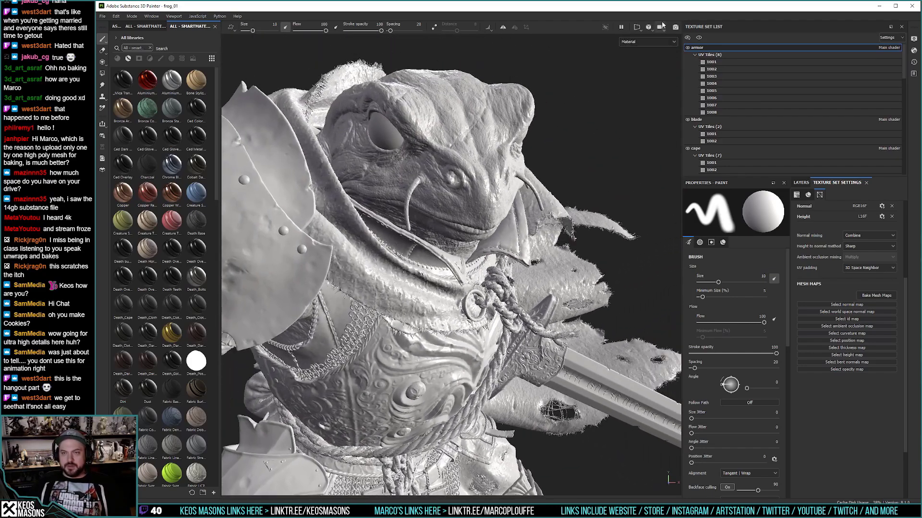
Step: Switch the viewport to Normal+Height+Mesh and rotate toward the chest rope
left_click(648, 43)
left_click(642, 112)
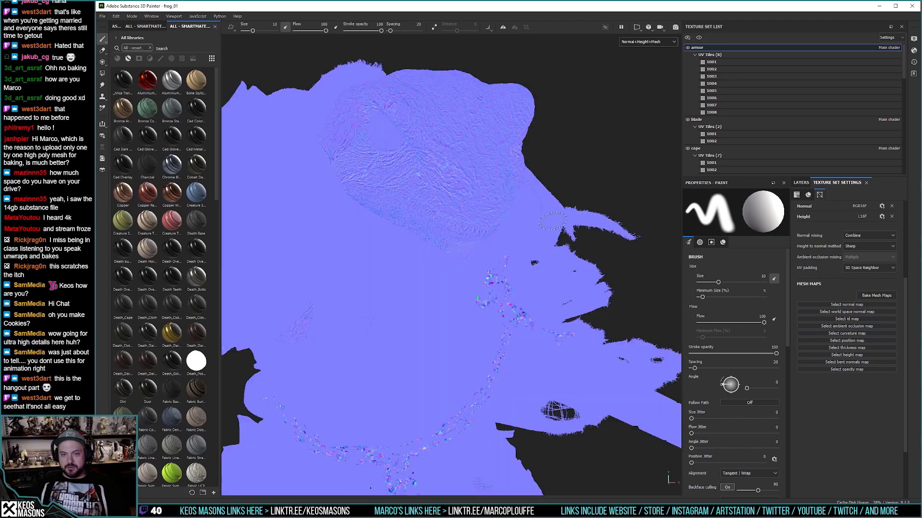
mouse_move(552, 221)
left_mouse_down("alt")
mouse_move(521, 229)
mouse_move(478, 203)
mouse_move(470, 284)
left_mouse_up("alt")
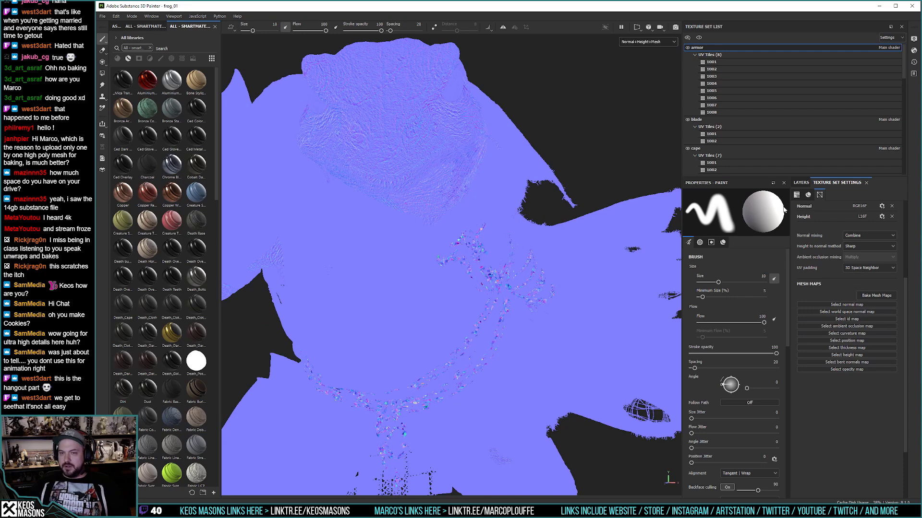
Step: Collapse every texture set's tile group, from armor through skin
left_click(694, 54)
left_click(695, 69)
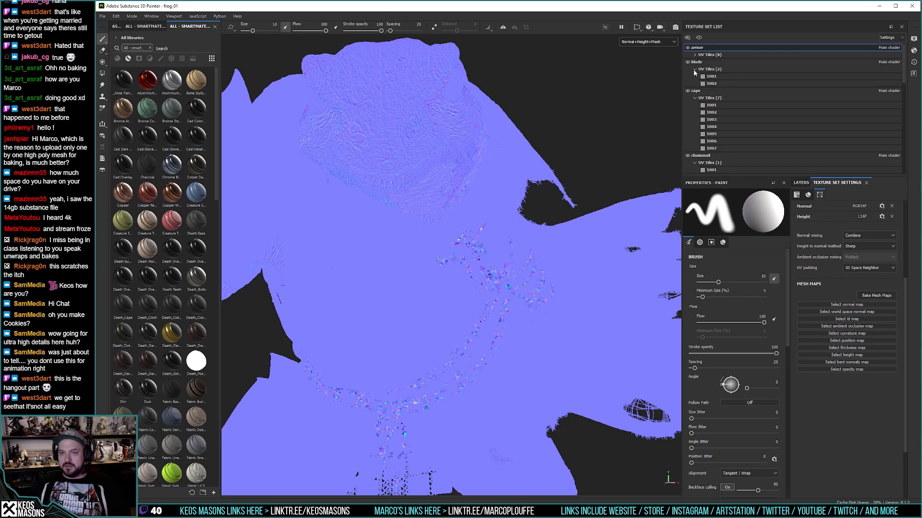
left_click(694, 84)
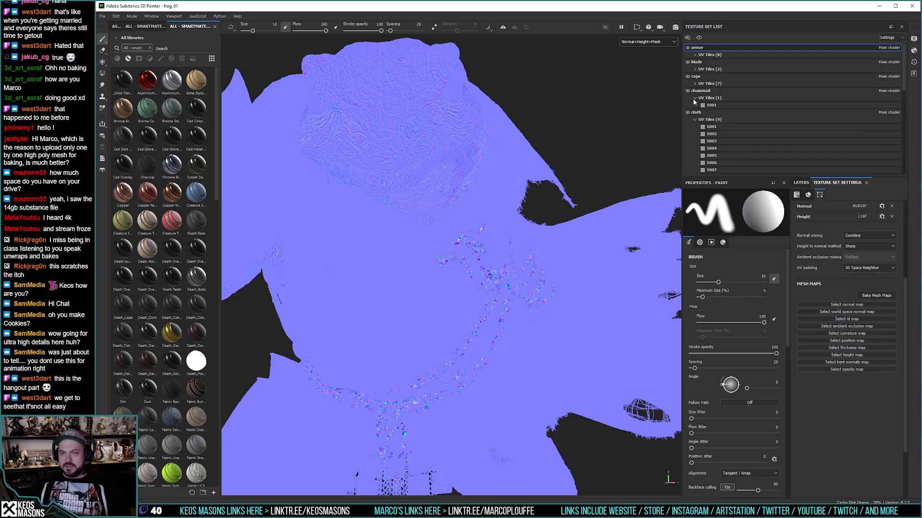
left_click(694, 98)
left_click(695, 112)
left_click(695, 127)
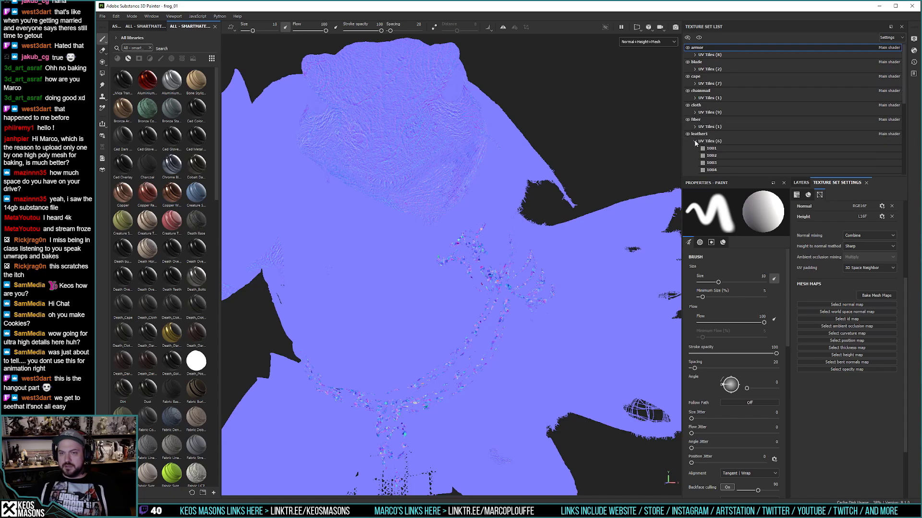
left_click(694, 141)
left_click(695, 156)
scroll(706, 170, "down", 3)
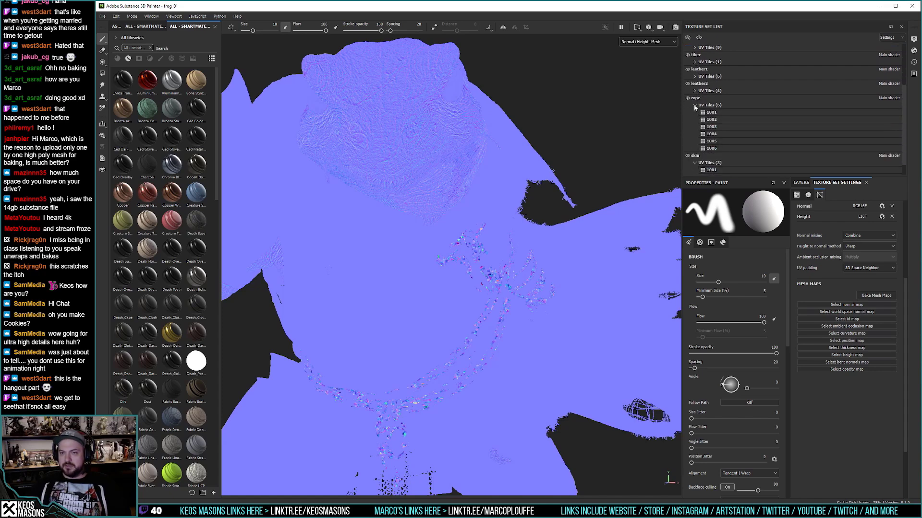
left_click(695, 112)
left_click(695, 147)
Step: Clear rope's normal, world space normal, ID, curvature and position maps, then open Bake Mesh Maps
left_click(696, 148)
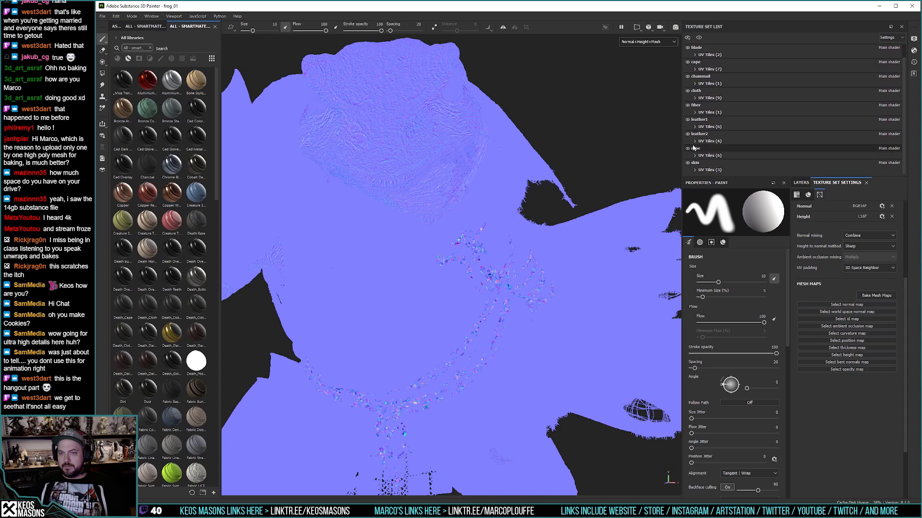
left_click(891, 308)
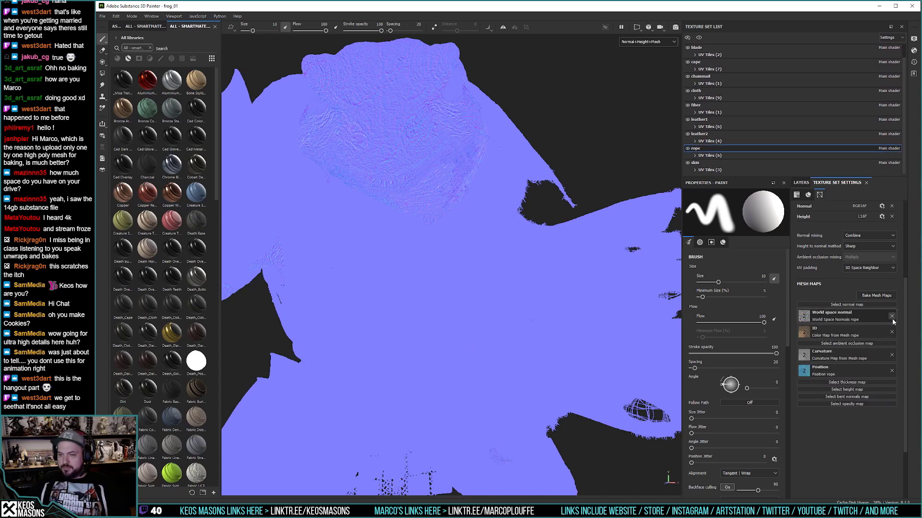
left_click(892, 316)
left_click(893, 323)
left_click(892, 337)
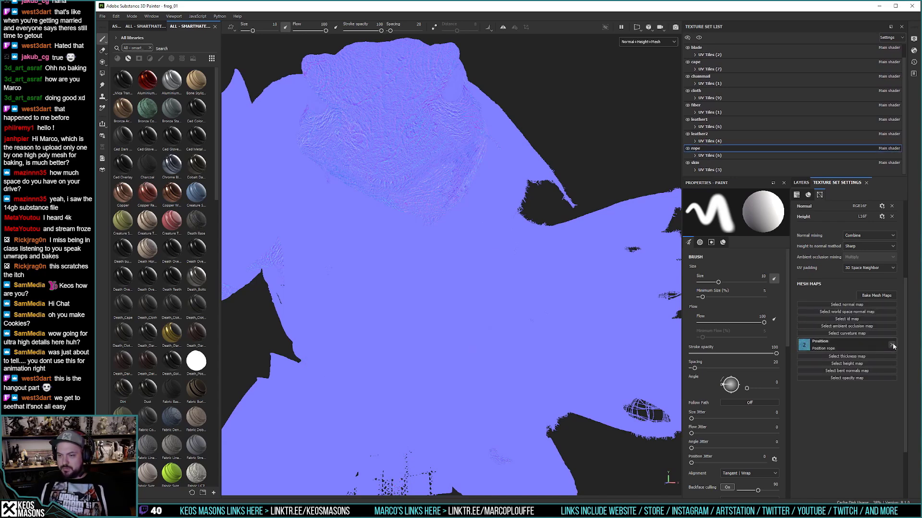
left_click(892, 346)
left_click(877, 295)
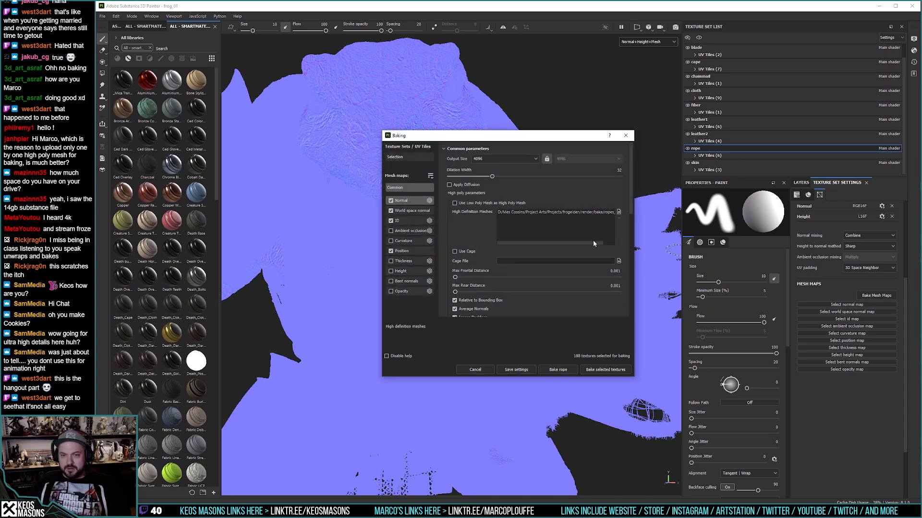
Step: Bake the rope's normal, world space normal, ID and position maps, then zoom in on the detail
mouse_move(592, 242)
left_mouse_down()
mouse_move(618, 242)
mouse_move(555, 243)
mouse_move(584, 244)
left_mouse_up()
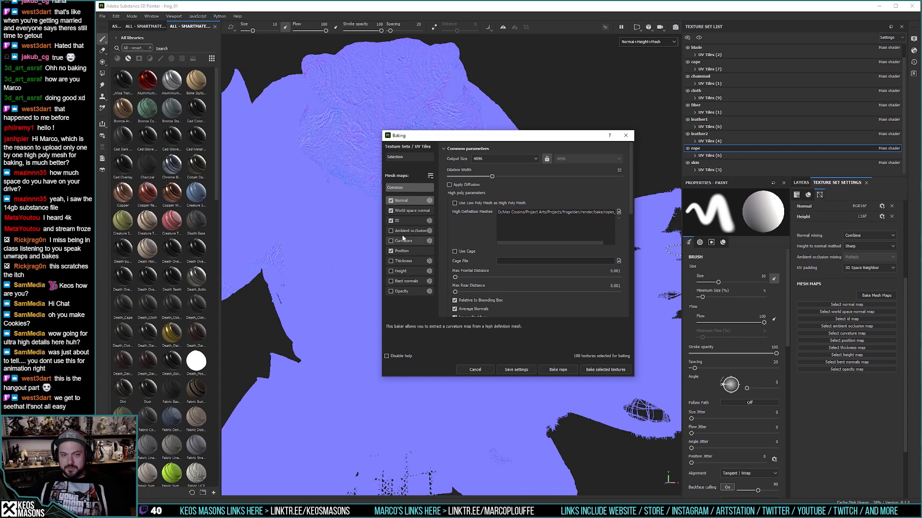
left_click(566, 371)
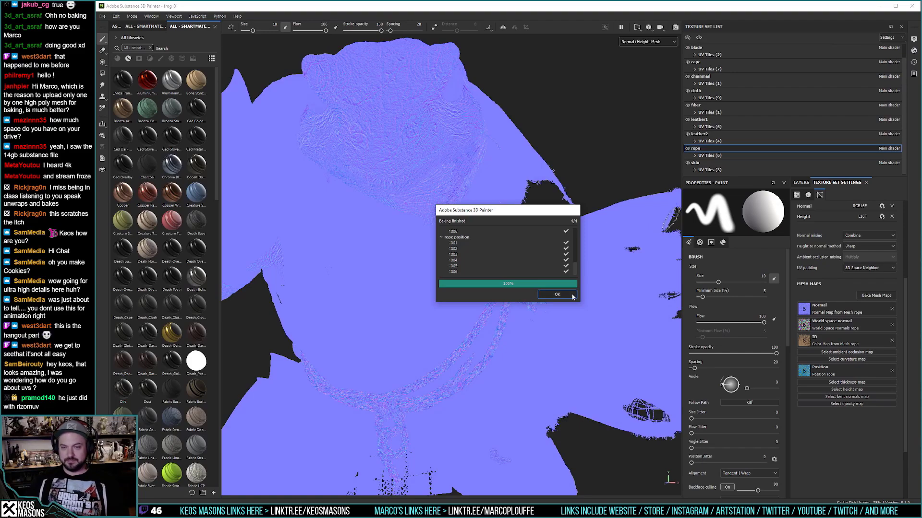
left_click(557, 294)
right_click_drag(552, 297, 472, 413, "alt")
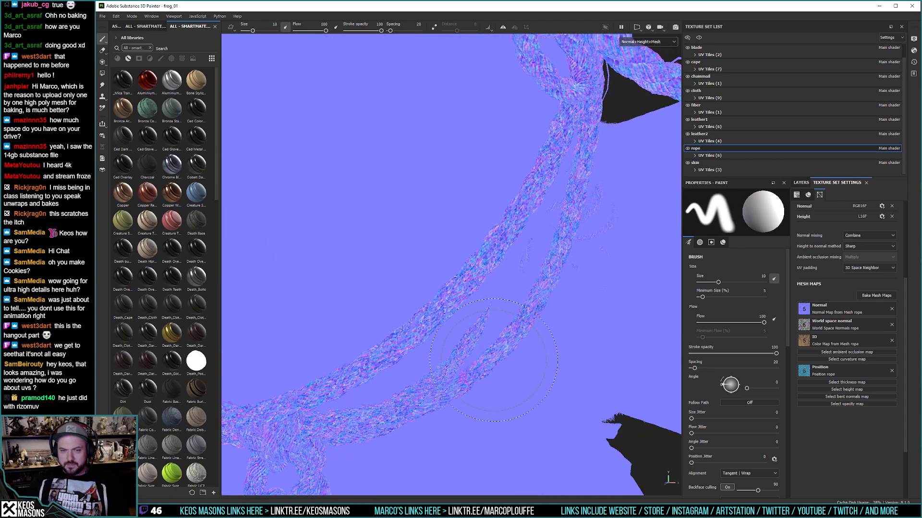
Step: Switch the viewport to Material view and orbit over the rope, chest armour and chainmail
left_click(647, 43)
left_click(633, 58)
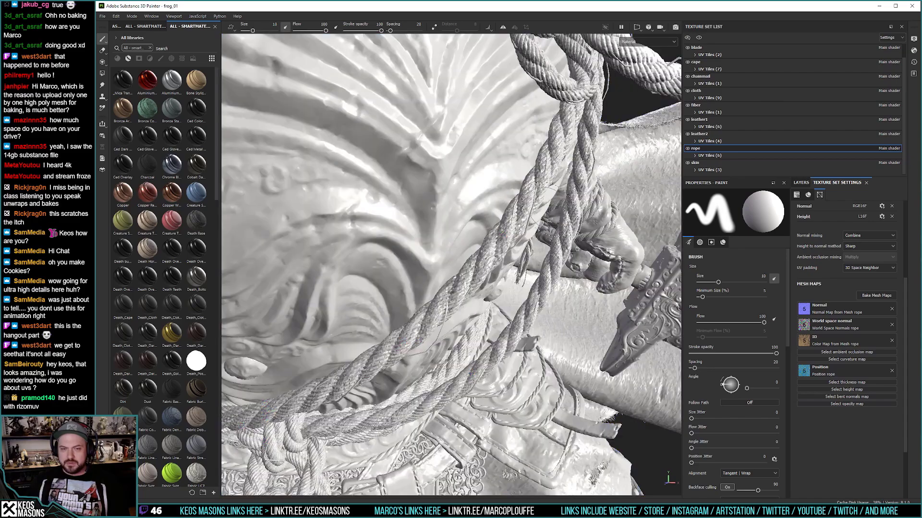
left_click_drag(520, 266, 478, 247, "alt")
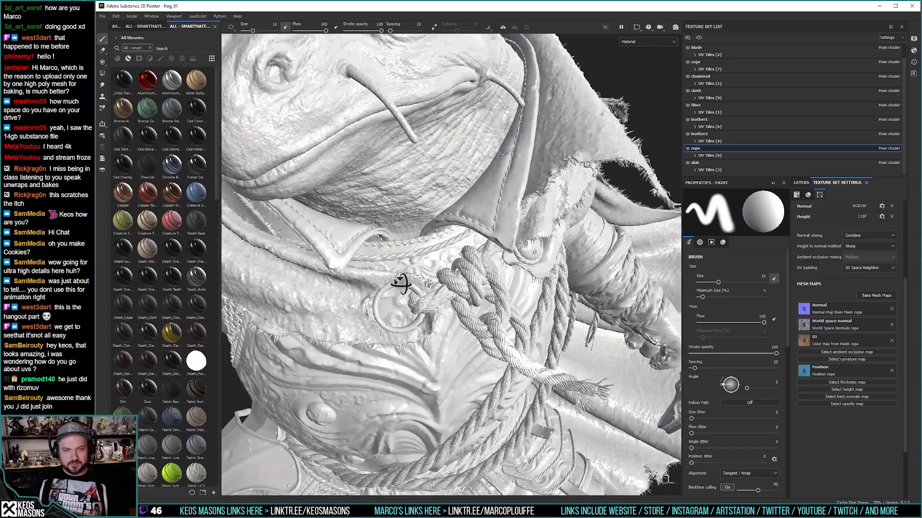
left_click_drag(401, 283, 462, 265, "alt")
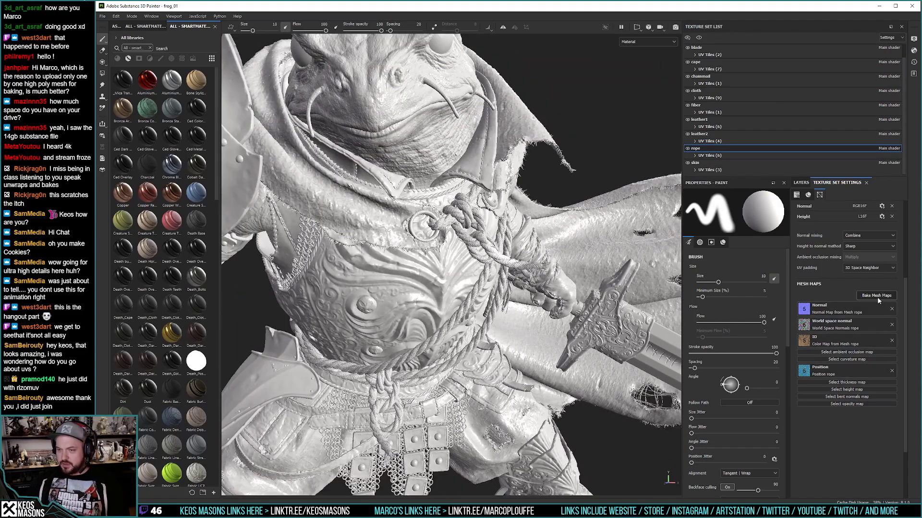
Step: Bake only the rope's curvature map, then open the bake settings for leather2
left_click(877, 297)
left_click(391, 241)
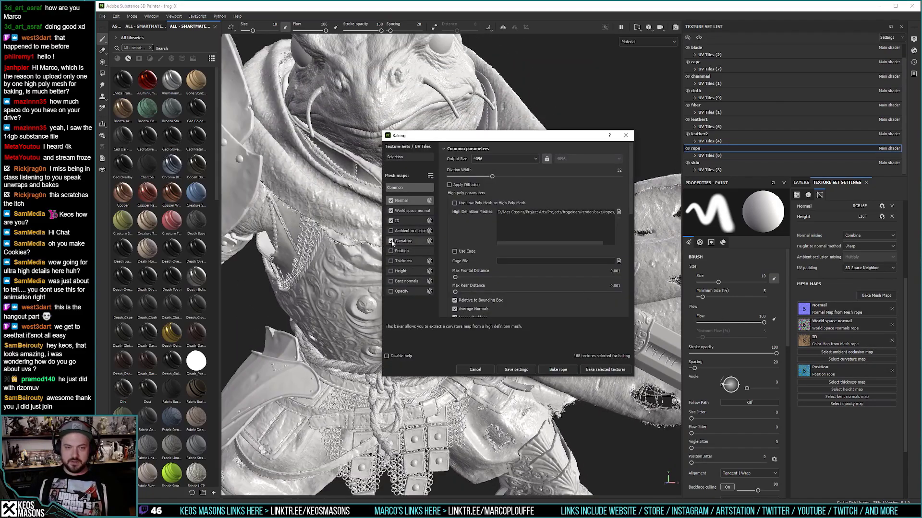
left_click(391, 220)
left_click(390, 210)
left_click(391, 201)
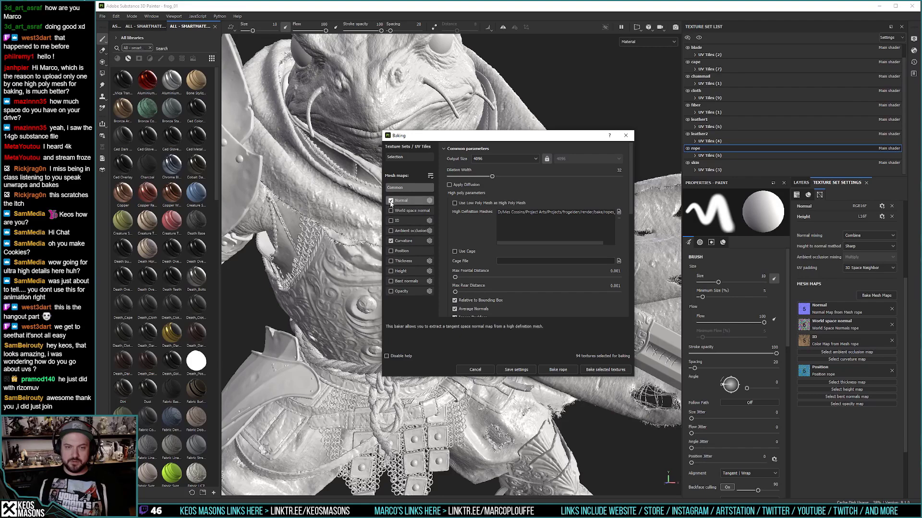
left_click(553, 370)
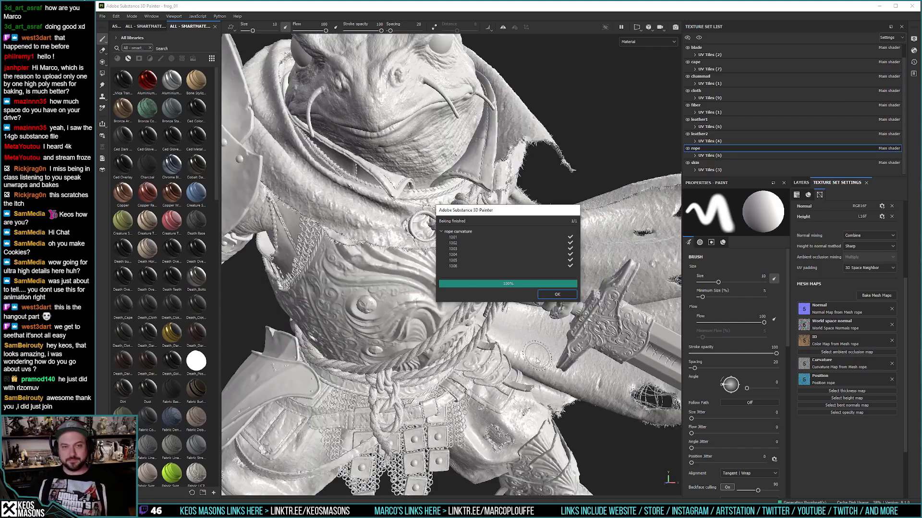
left_click(557, 295)
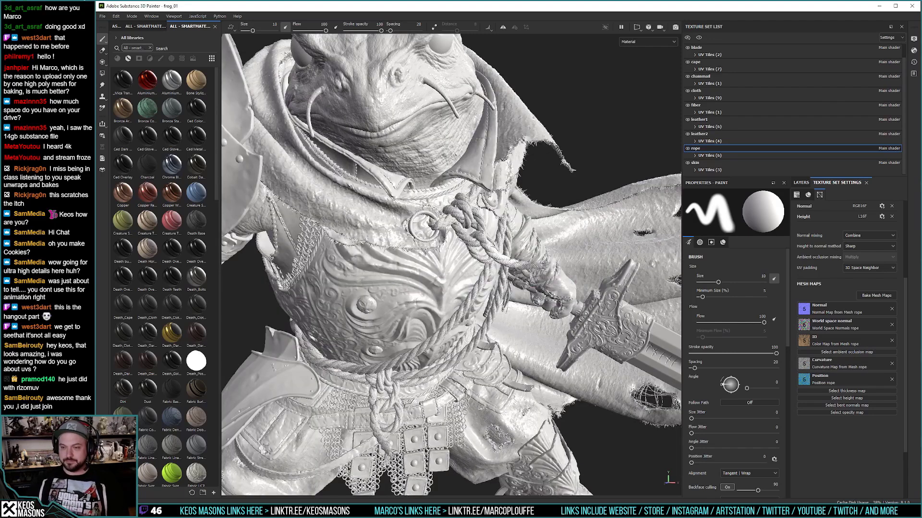
left_click(698, 134)
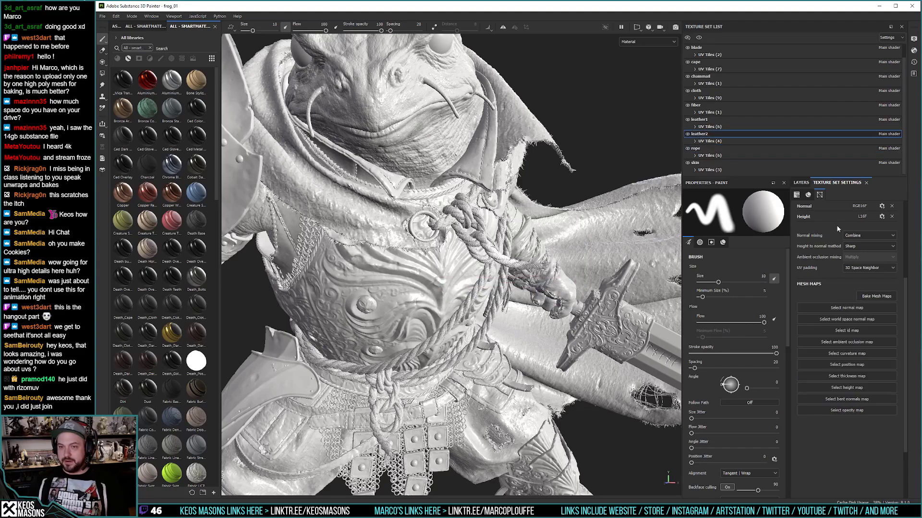
left_click(860, 297)
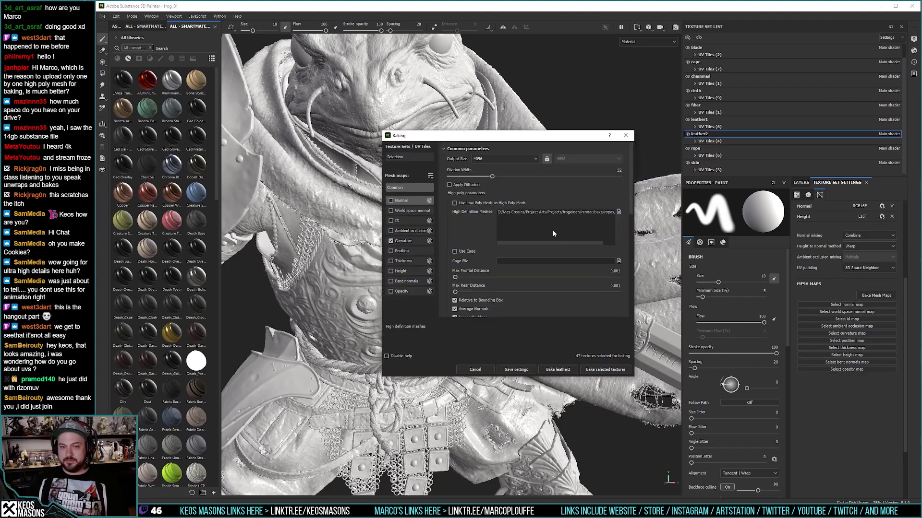
Step: Replace the rope high-poly mesh with leather2_hp.obj from the bake folder and bake leather2's curvature map
left_click(619, 219)
left_click(619, 212)
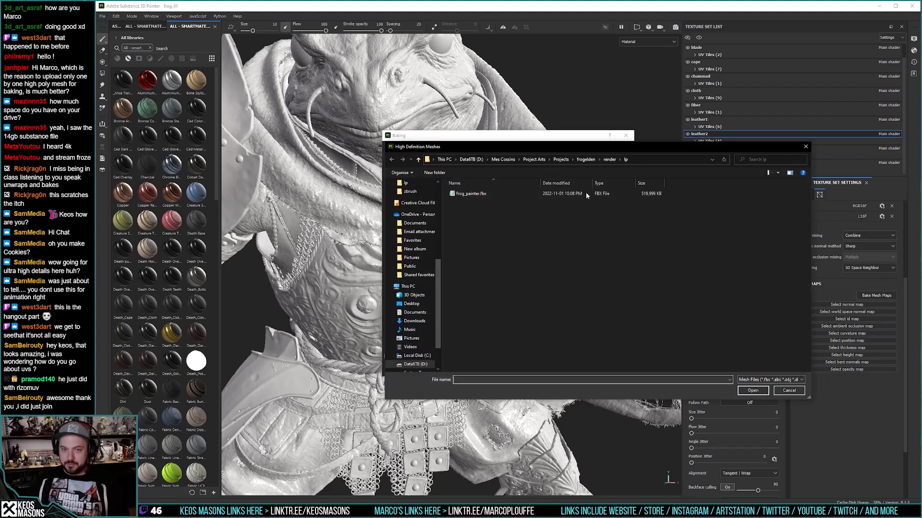
left_click(609, 160)
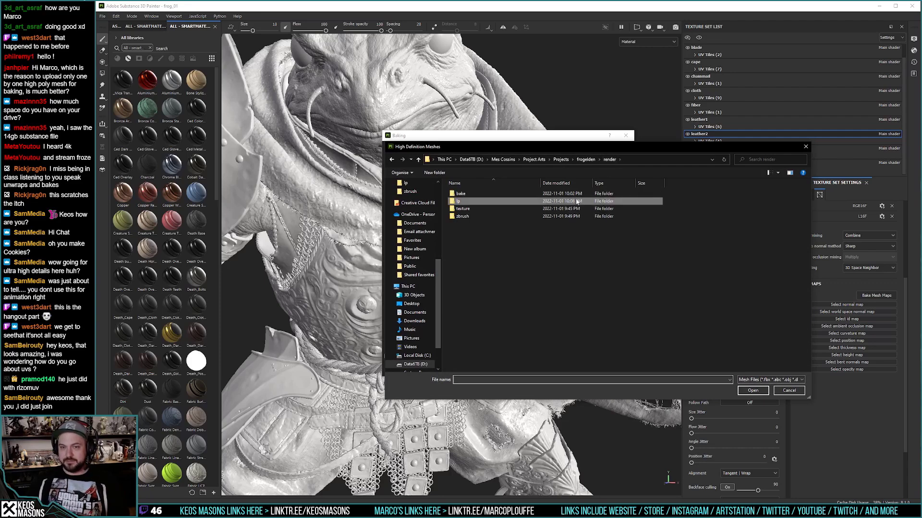
double_click(472, 194)
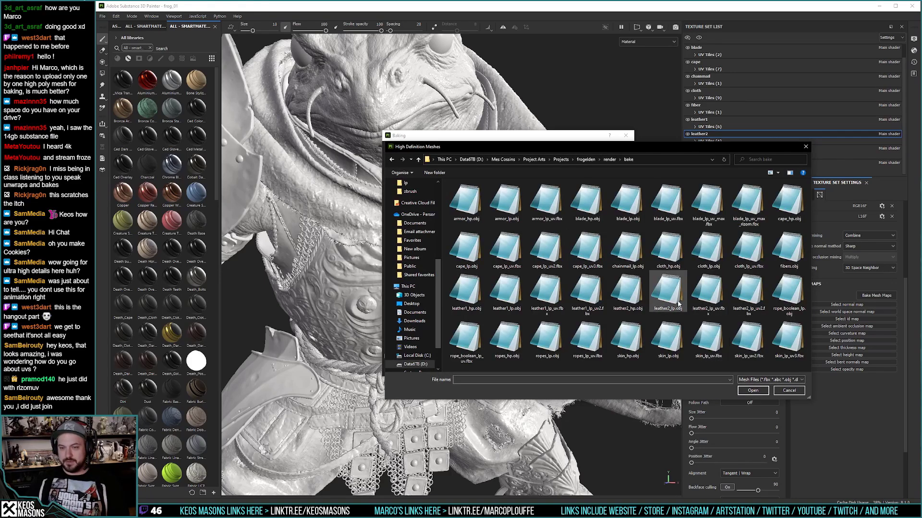
left_click(627, 293)
double_click(634, 298)
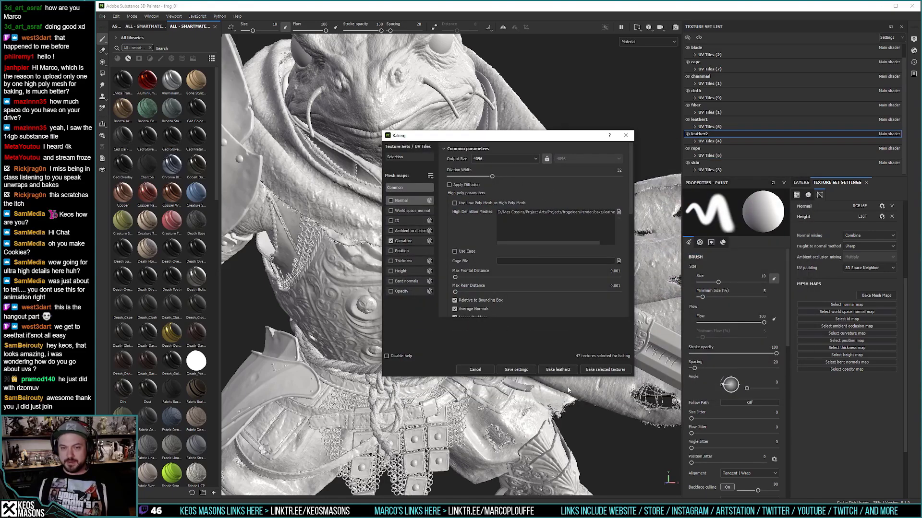
left_click(562, 370)
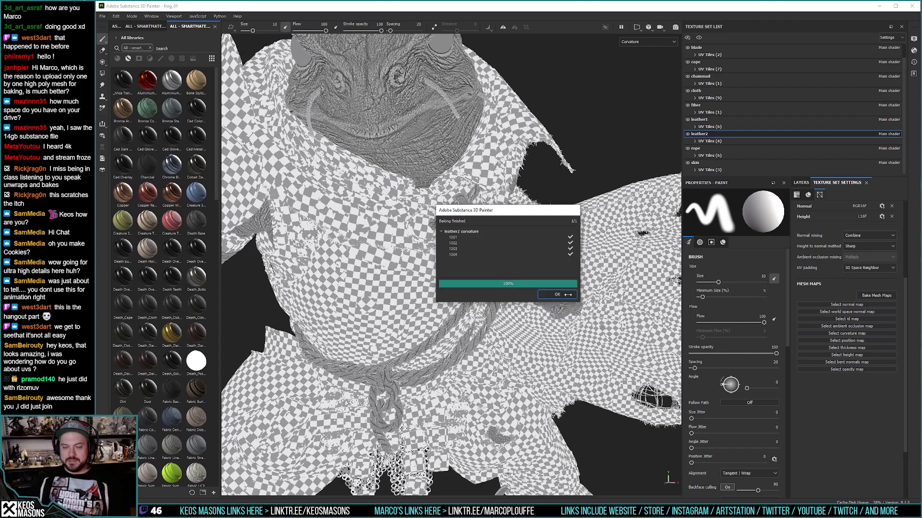
left_click(559, 295)
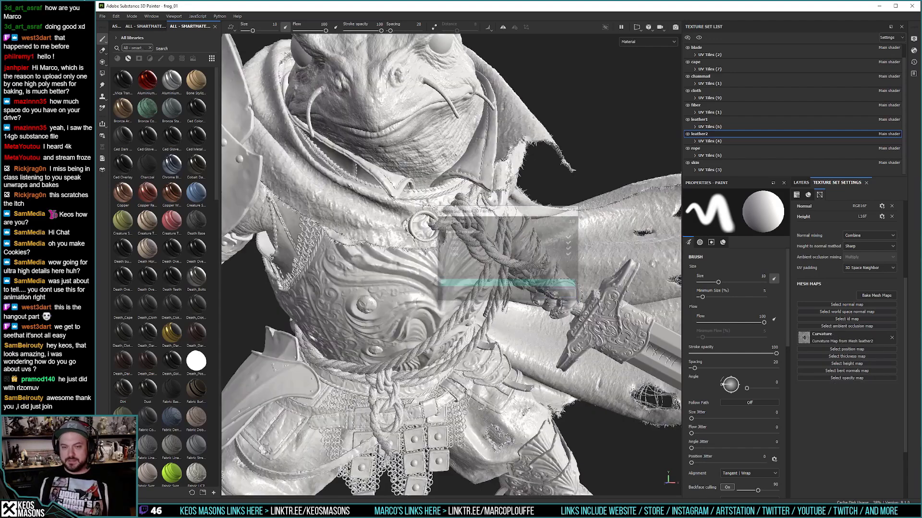
Step: In the bake settings, uncheck Curvature and check Position, ID and World space normal
left_click(876, 296)
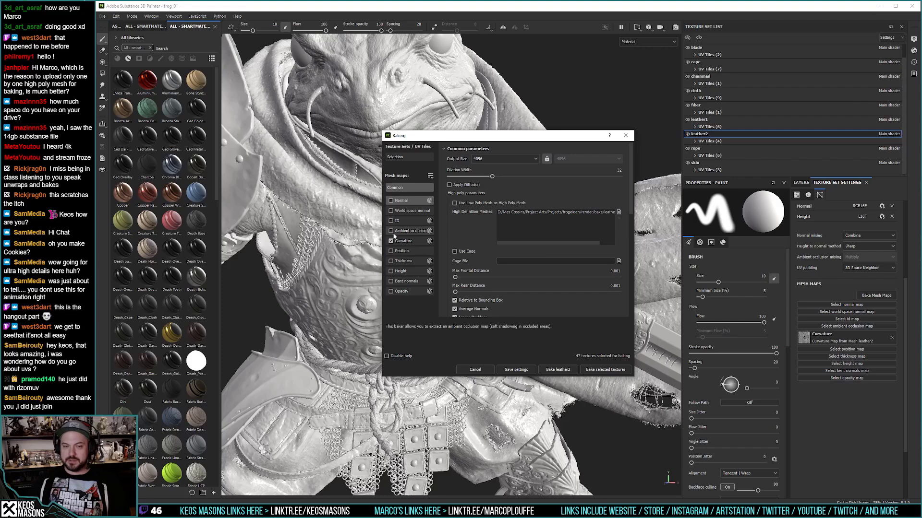
left_click(391, 251)
left_click(391, 240)
left_click(391, 221)
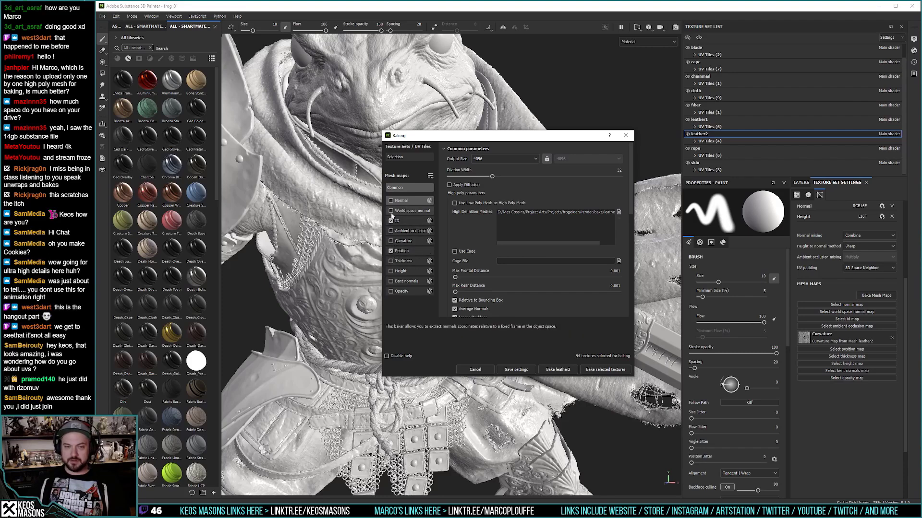
left_click(391, 211)
Step: Add the Normal map, bake leather2, and close the finished bake report
left_click(391, 200)
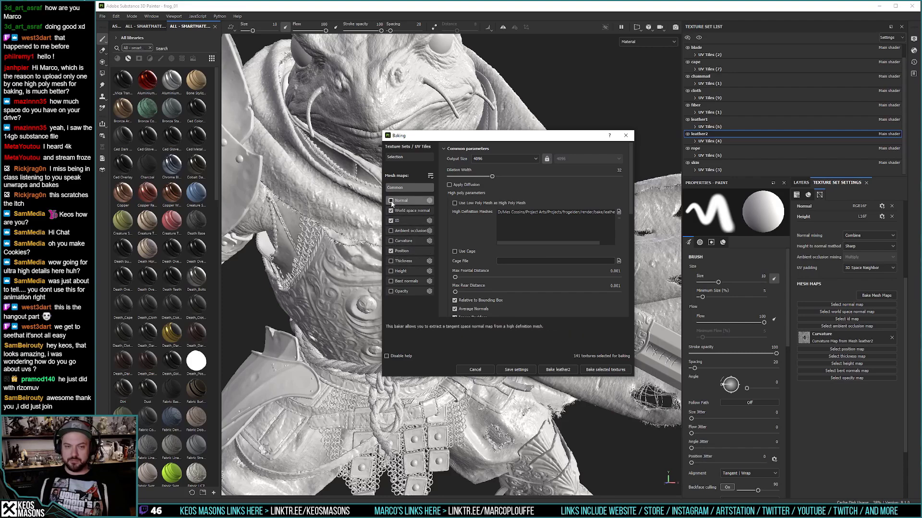
left_click(558, 369)
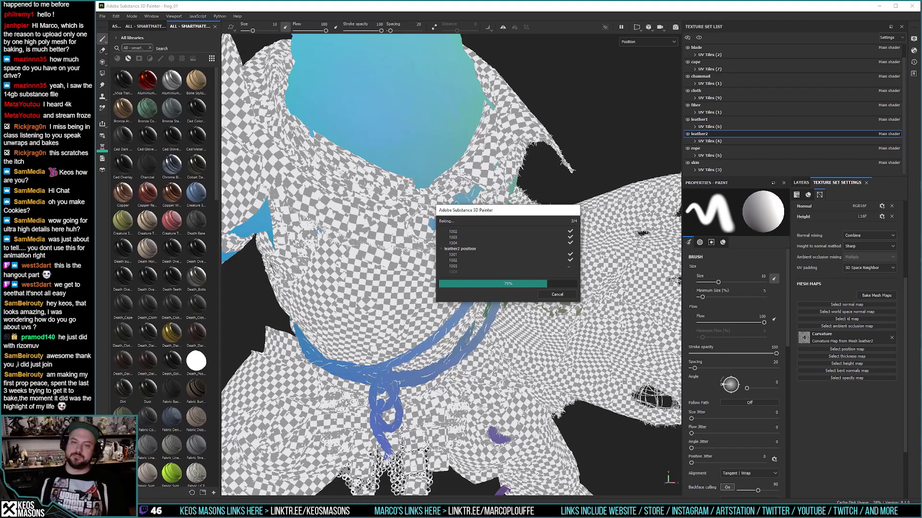
left_click(564, 296)
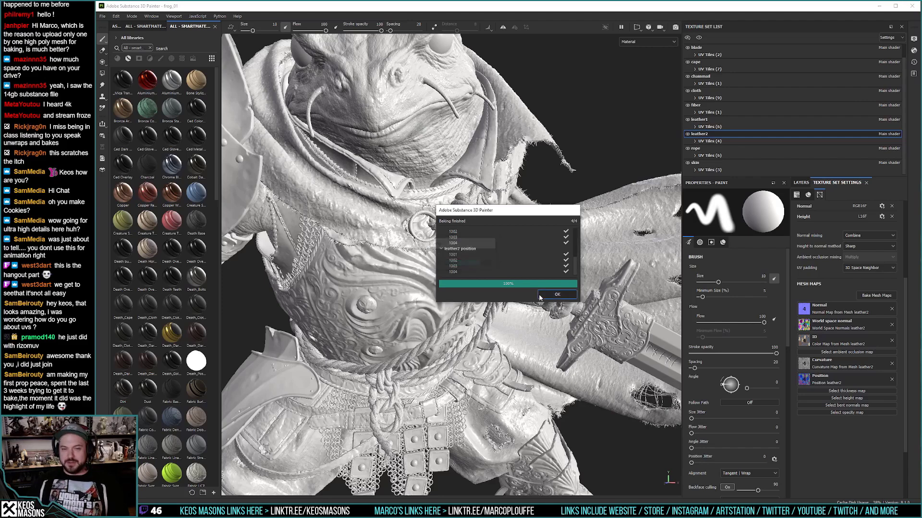
left_click(555, 295)
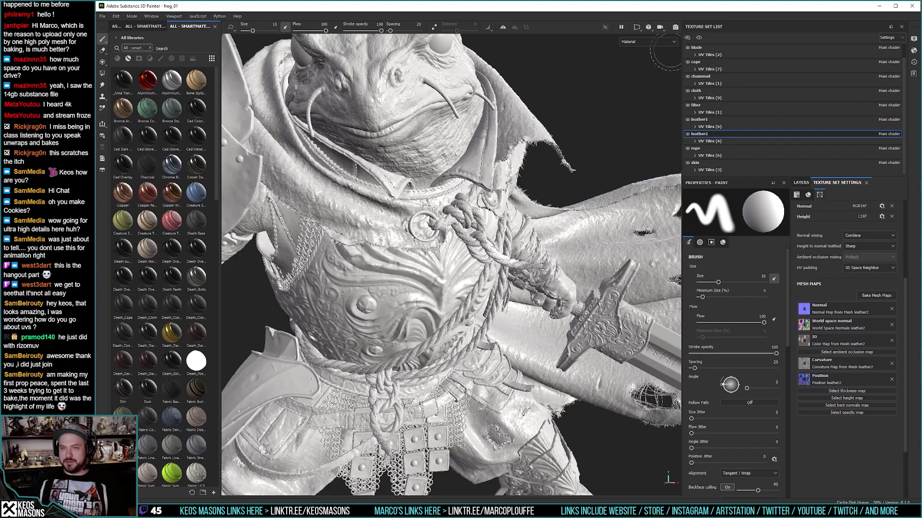
Step: Switch the viewport display to the baked ID map and orbit close to the rope and cloth
left_click(655, 42)
scroll(629, 84, "down", 3)
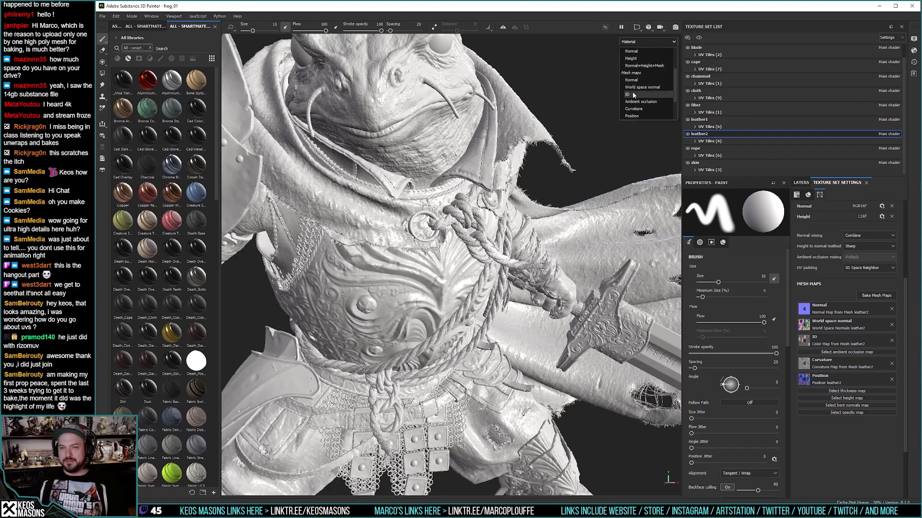
left_click(632, 92)
left_click_drag(475, 237, 451, 240, "alt")
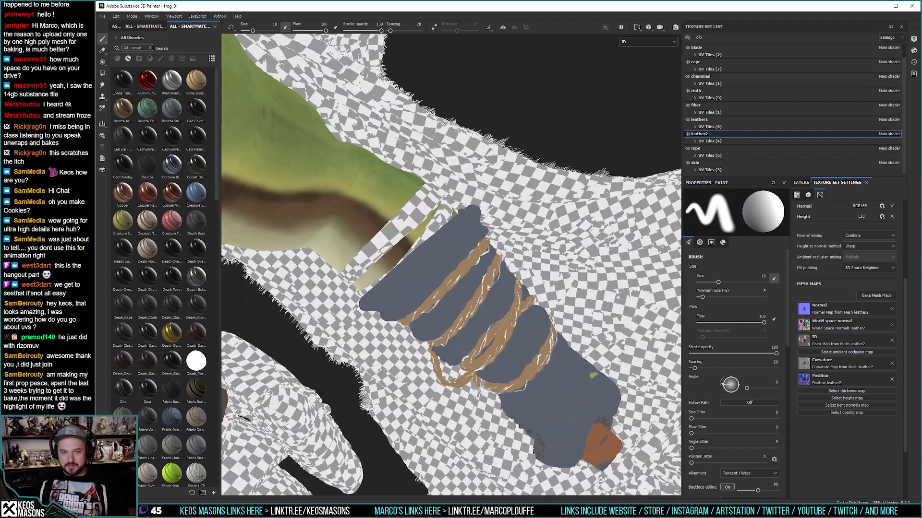
Step: Return to Material view, orbit to the rope-wrapped grip, then zoom out to the whole frog
left_click(637, 42)
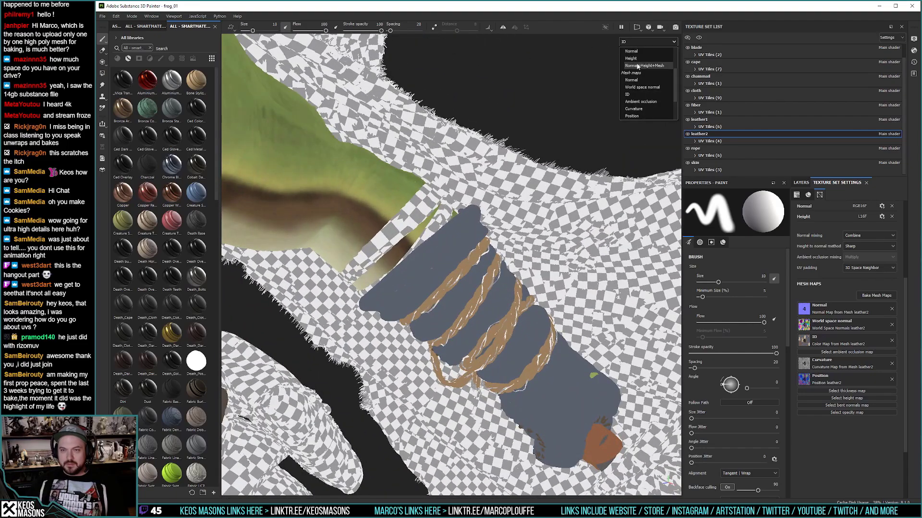
left_click(632, 58)
mouse_move(460, 220)
left_mouse_down("alt")
mouse_move(385, 171)
mouse_move(379, 229)
mouse_move(391, 318)
mouse_move(477, 269)
mouse_move(394, 123)
left_mouse_up("alt")
right_click_drag(395, 122, 515, 163, "alt")
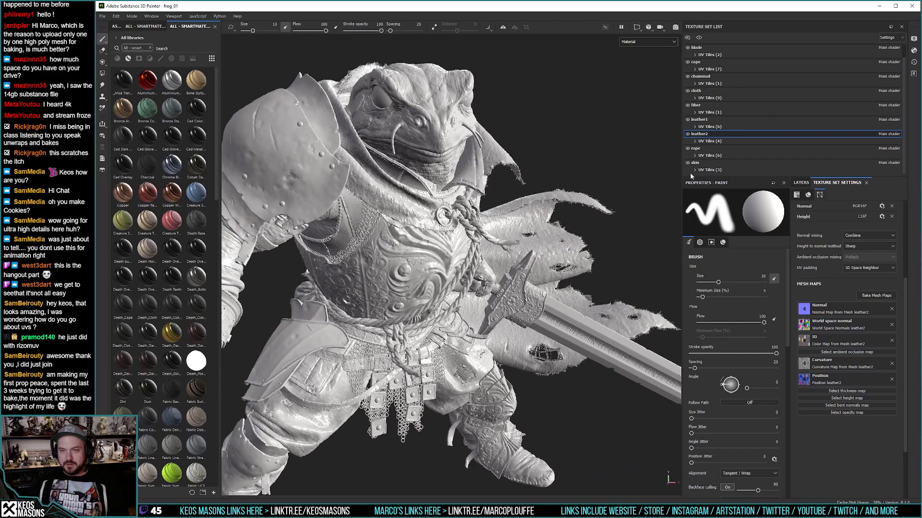
Step: Select leather1, swap the high-poly mesh for leather1_hp.obj, and bake leather1
left_click(701, 121)
left_click(872, 297)
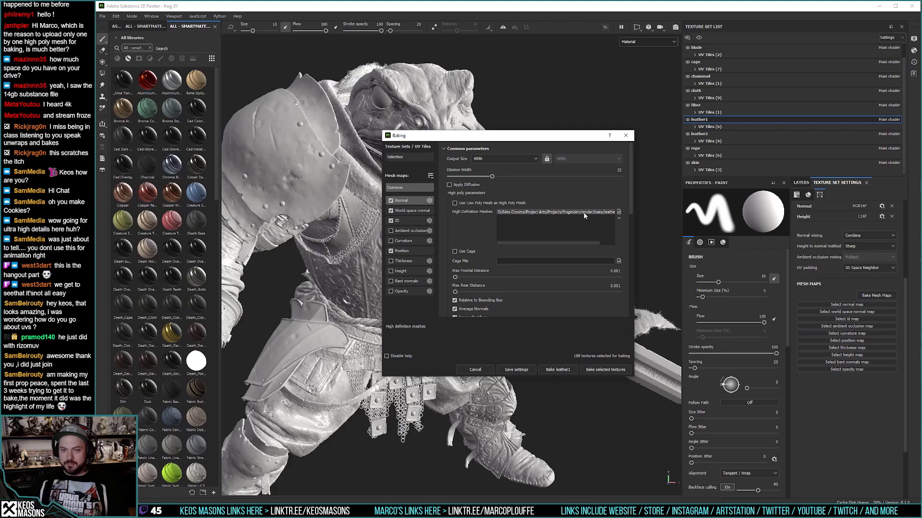
left_click(619, 212)
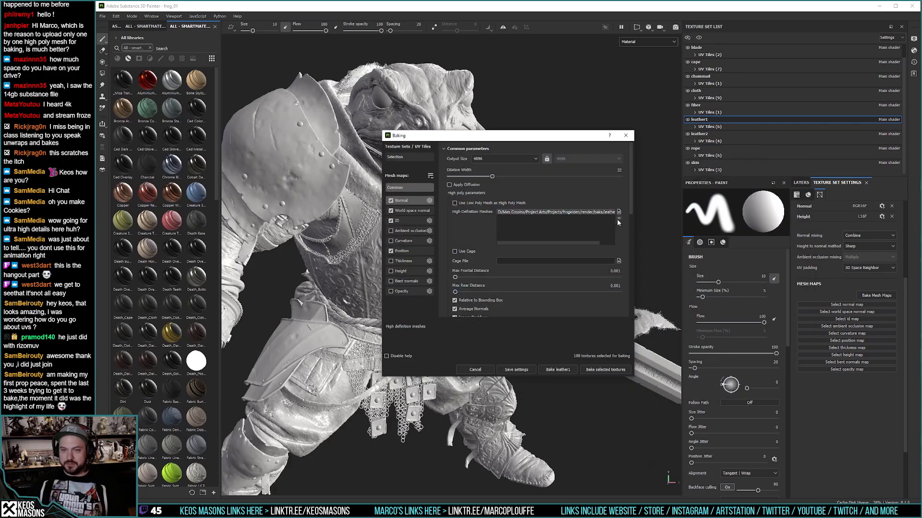
left_click(618, 219)
left_click(619, 211)
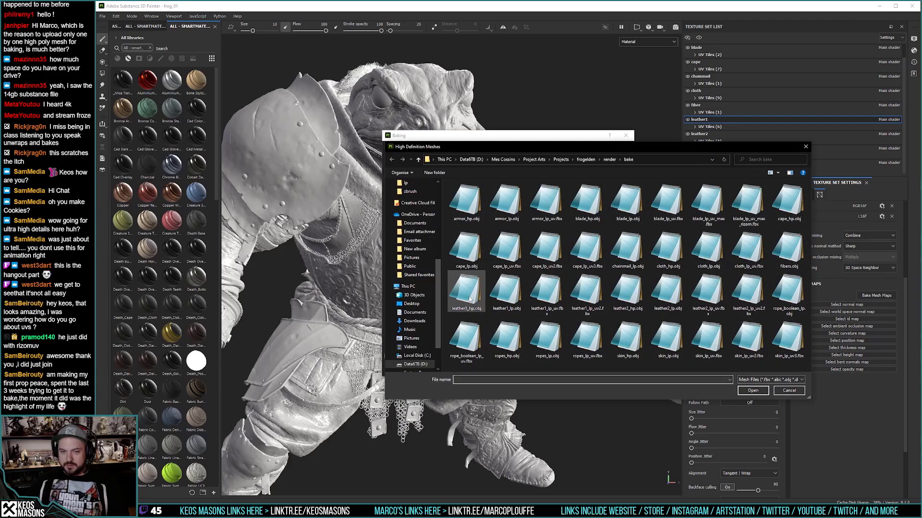
double_click(469, 299)
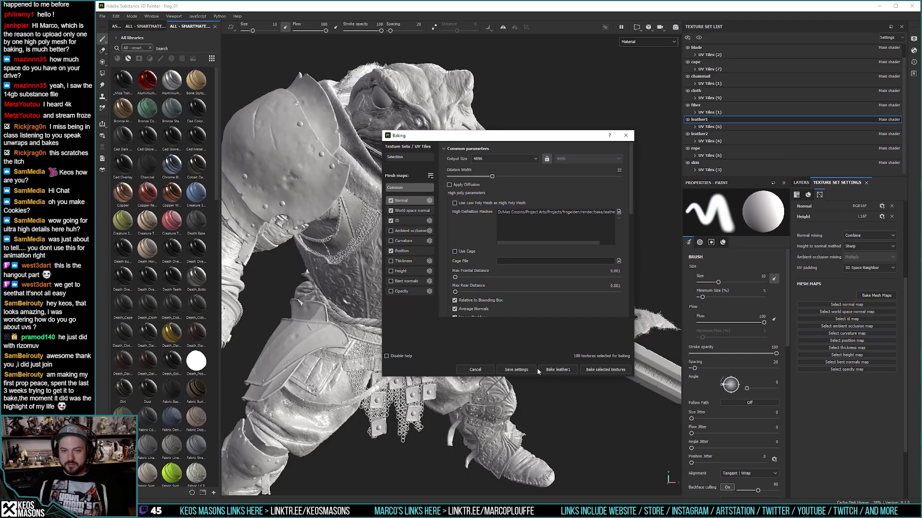
left_click(552, 372)
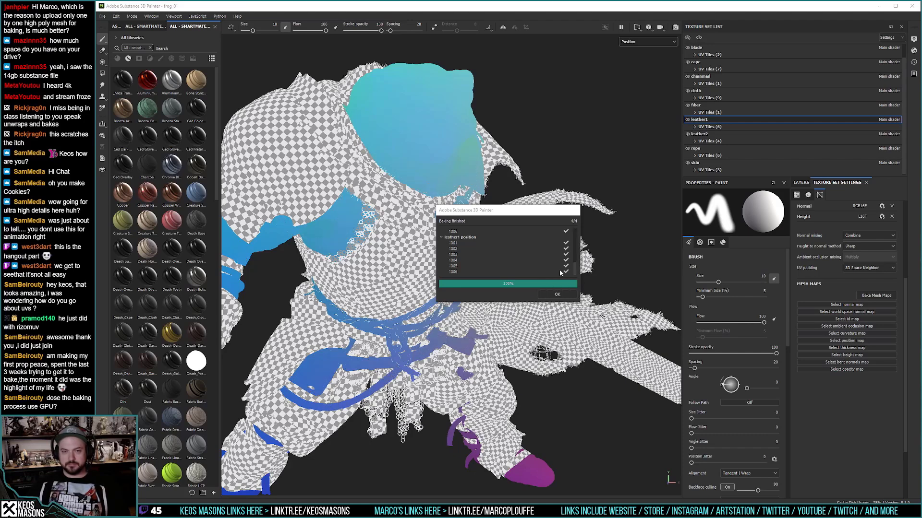
Step: Dismiss the bake report and set the bake to Curvature only, dropping Position and ID
left_click(557, 295)
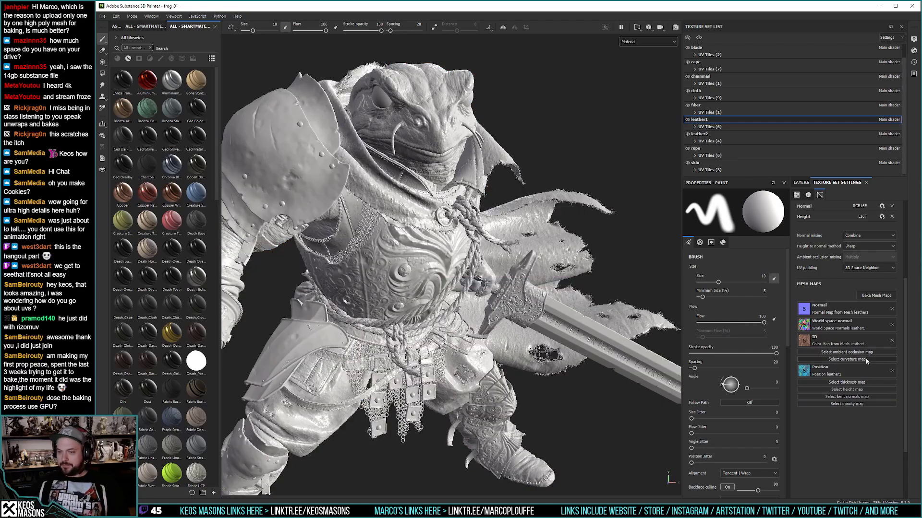
left_click(876, 295)
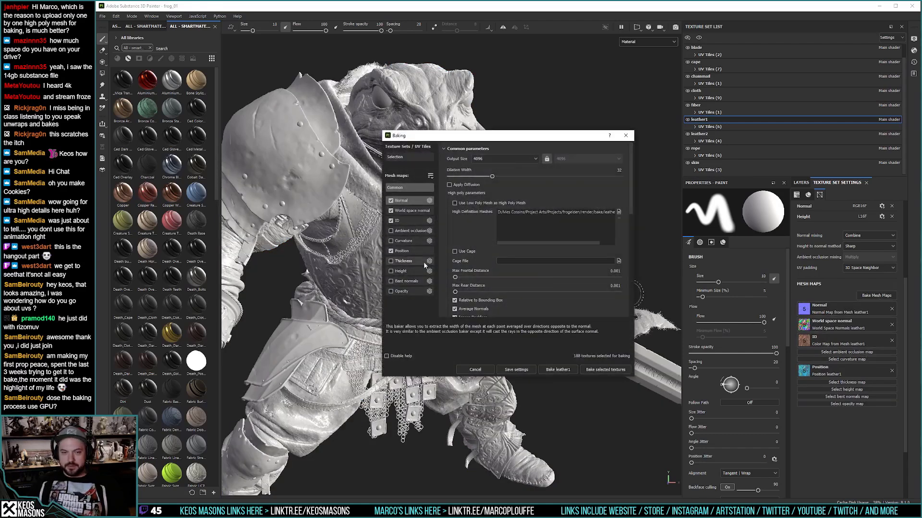
left_click(391, 250)
left_click(391, 240)
left_click(391, 221)
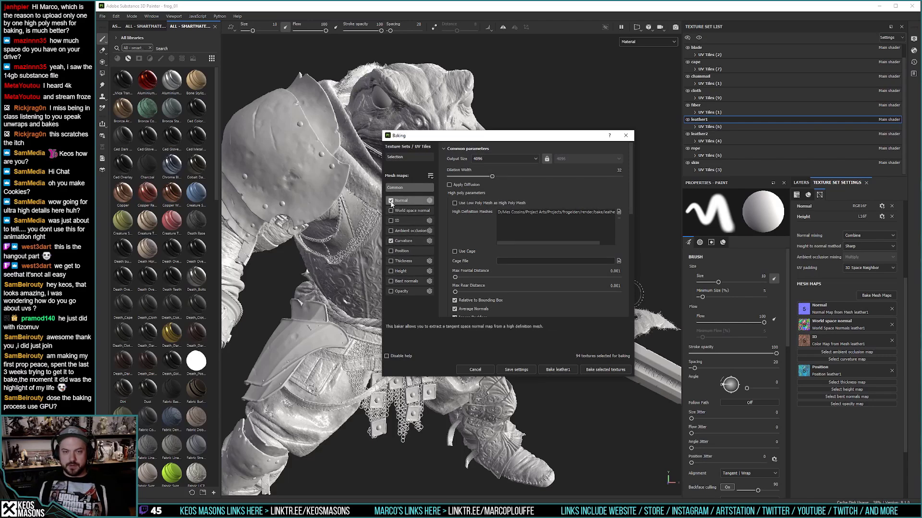
Step: Bake leather1's curvature map, close the report, and view the model's left shoulder
left_click(557, 370)
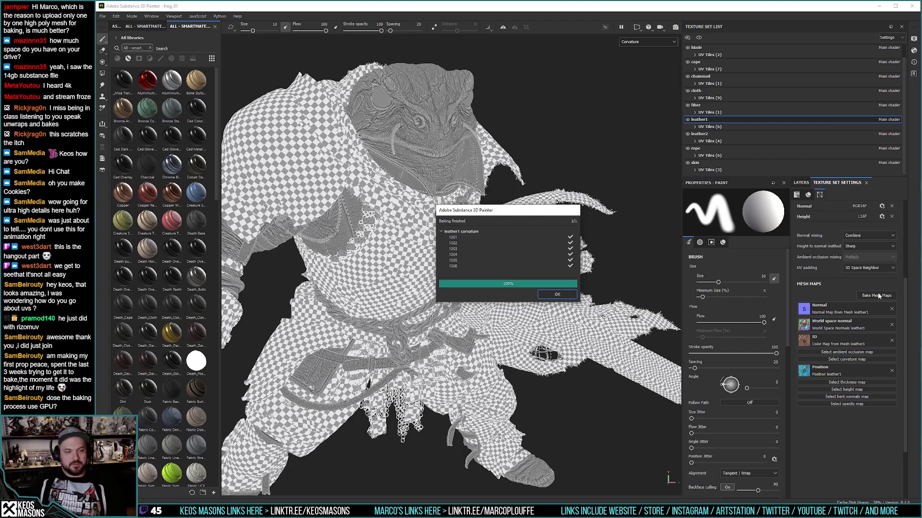
left_click(556, 295)
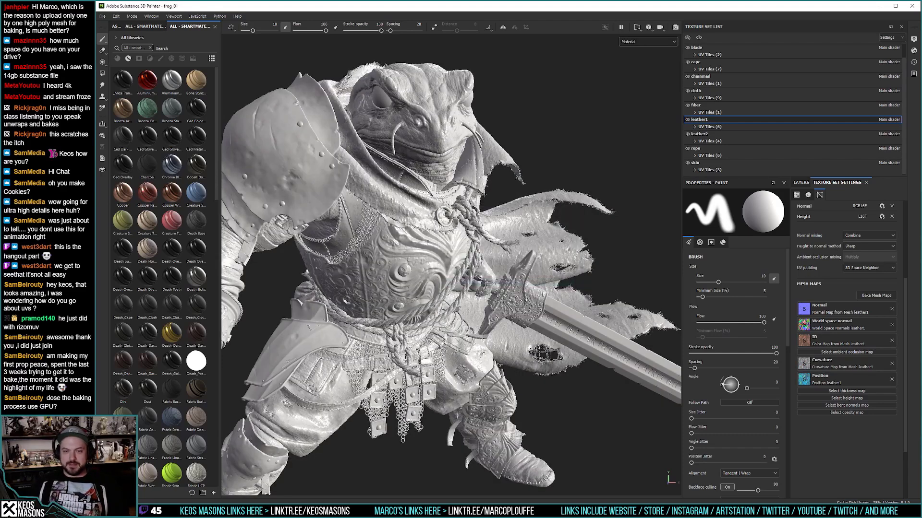
left_click_drag(543, 294, 404, 248, "alt")
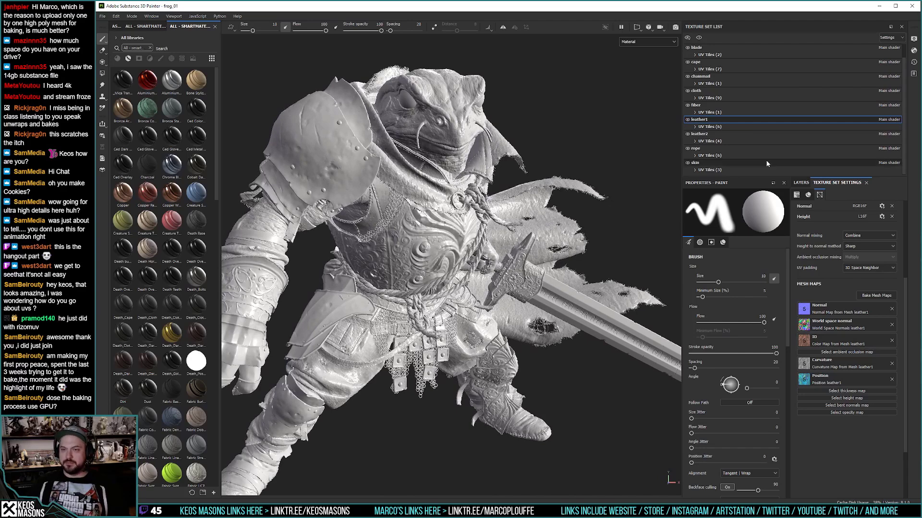
Step: Select the cloth texture set, load cloth_hp.obj as the high-poly mesh, and bake cloth
left_click(696, 92)
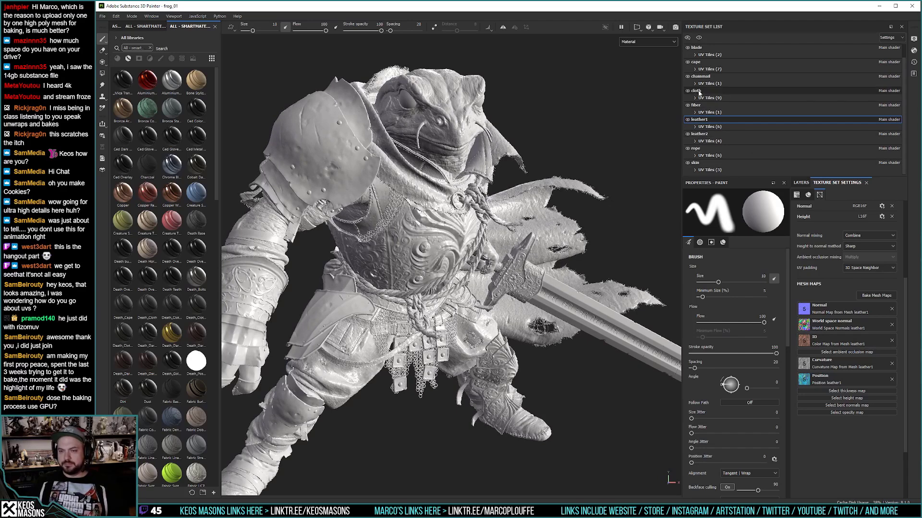
left_click(881, 296)
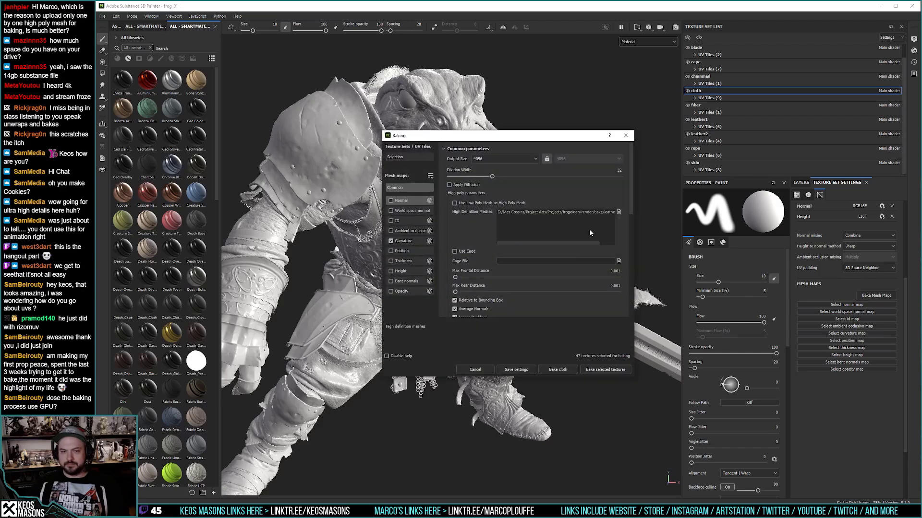
left_click_drag(603, 243, 619, 222)
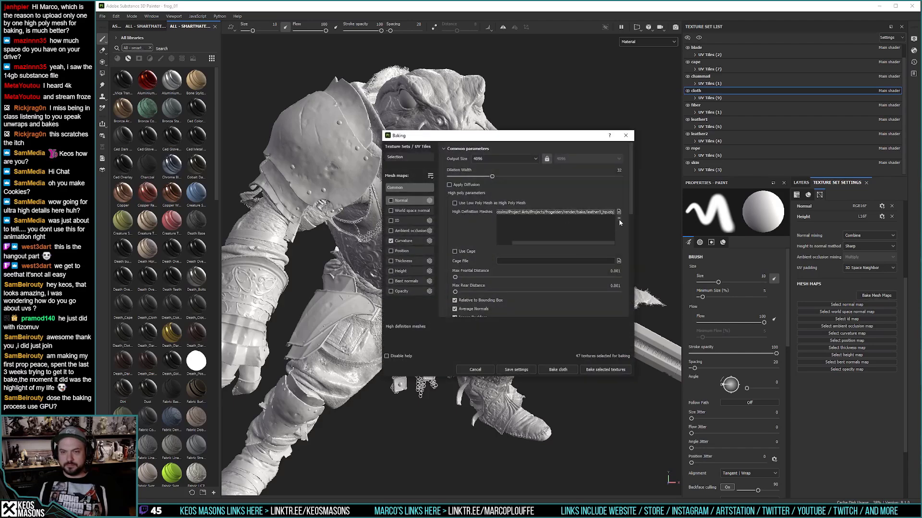
left_click(619, 212)
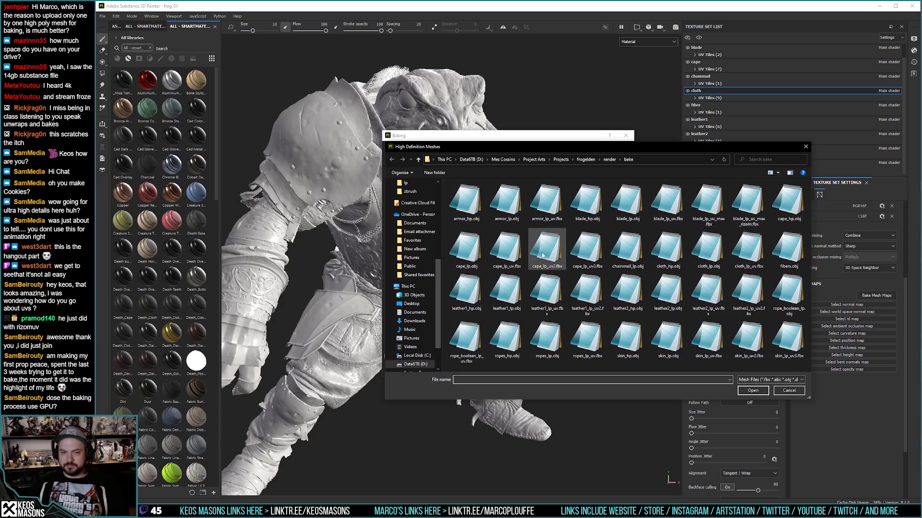
double_click(670, 255)
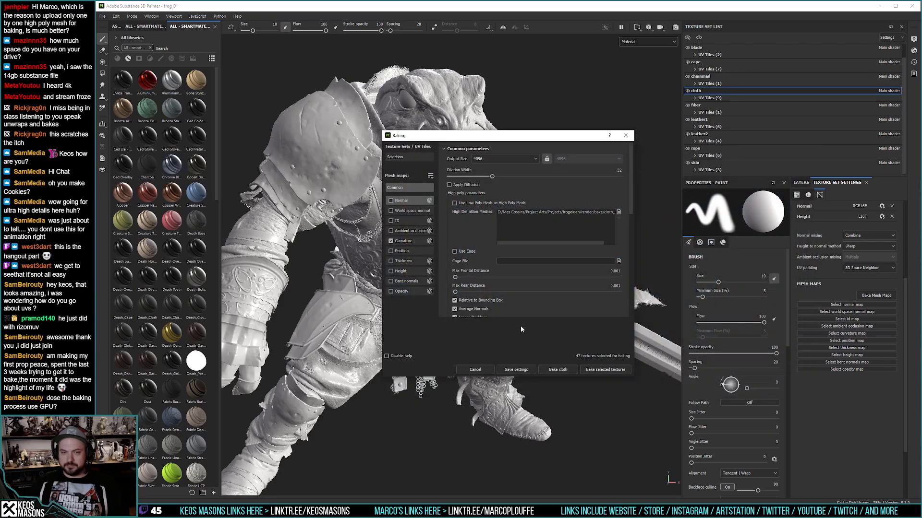
left_click(556, 370)
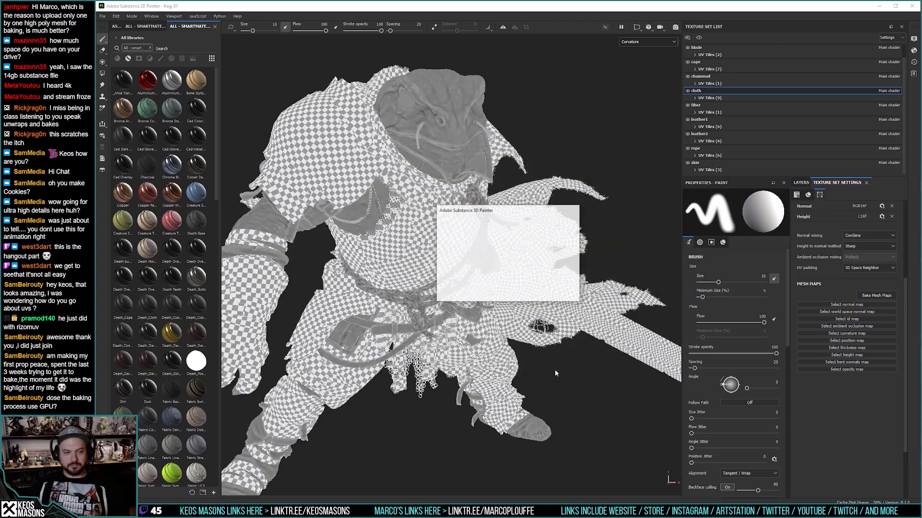
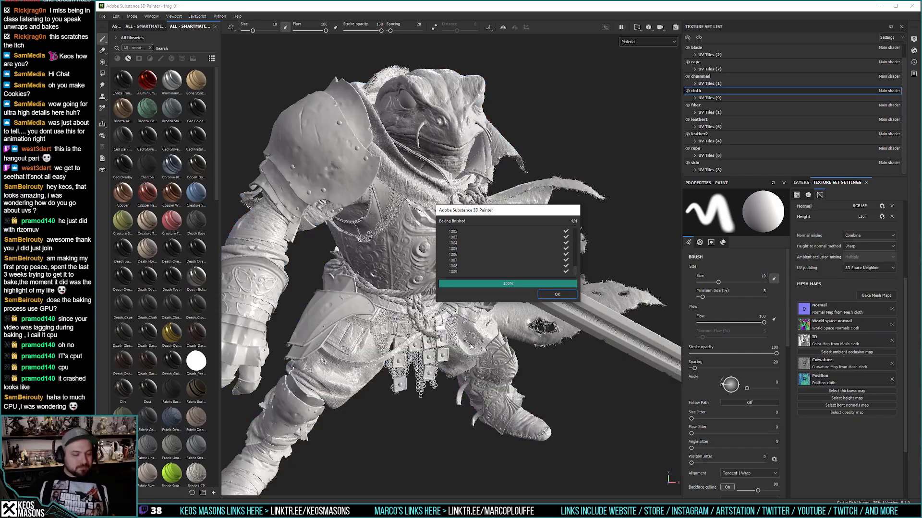
Step: Dismiss the cloth bake report, select the cape texture set and display its Curvature channel
left_click(548, 295)
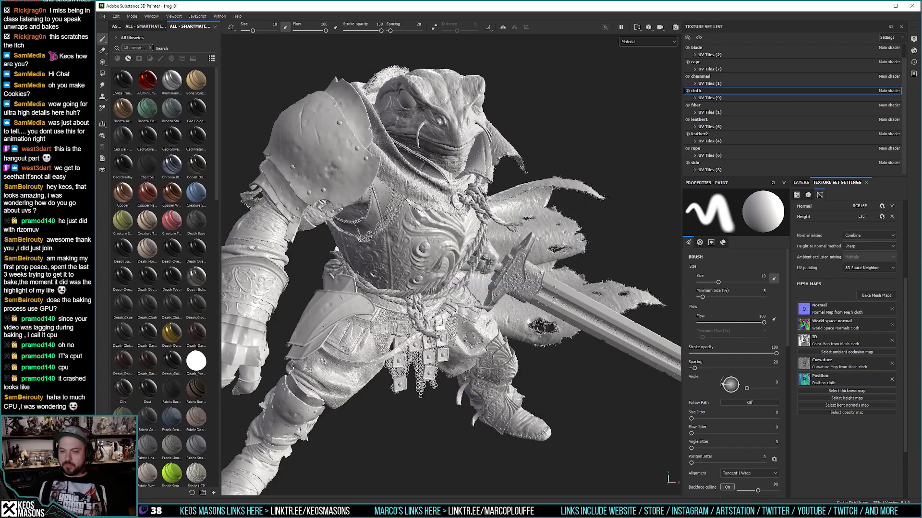
left_click(701, 64)
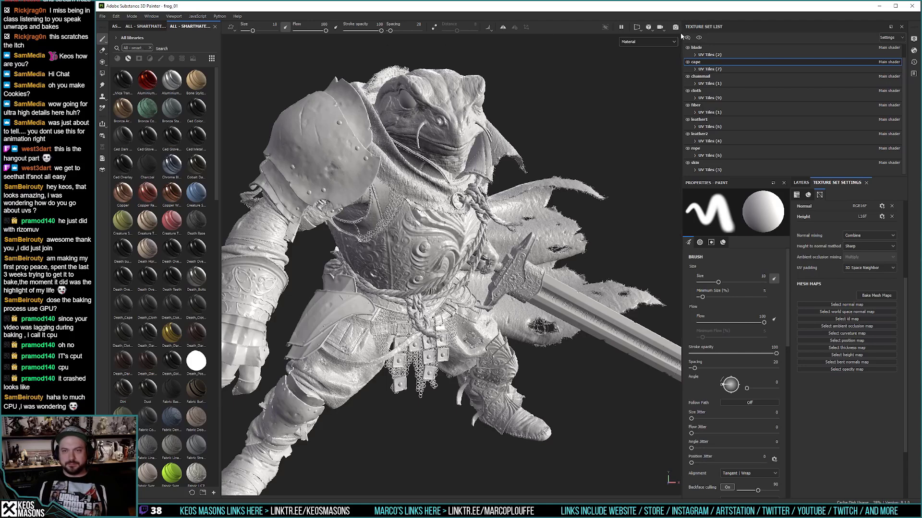
left_click(640, 42)
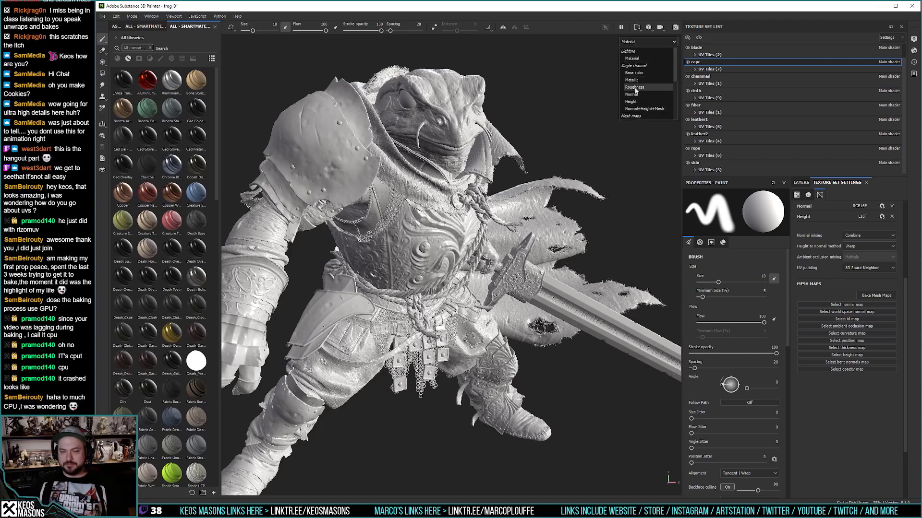
scroll(636, 96, "down", 1)
left_click(638, 110)
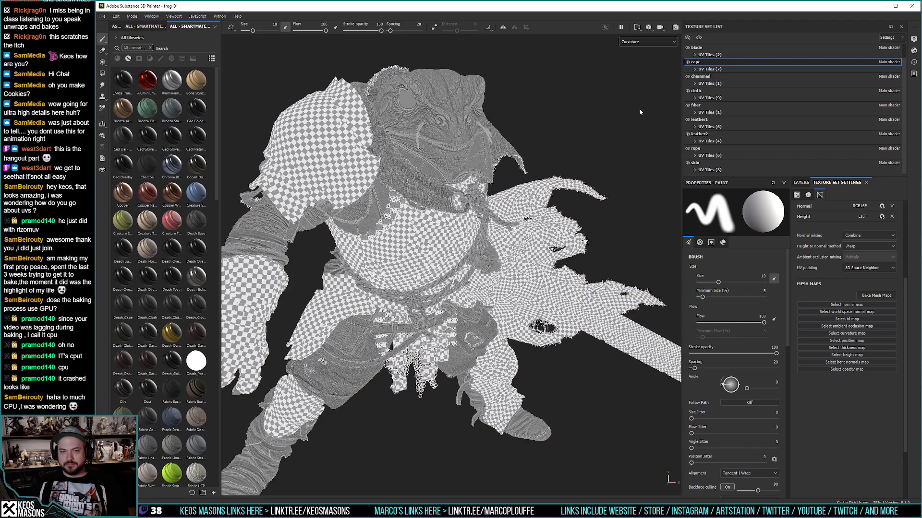
left_click_drag(527, 162, 480, 175, "alt")
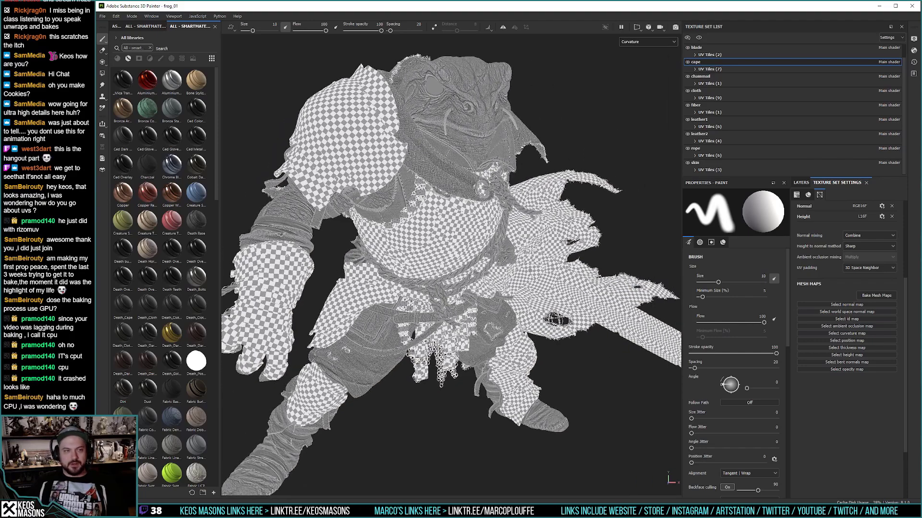
left_click(103, 17)
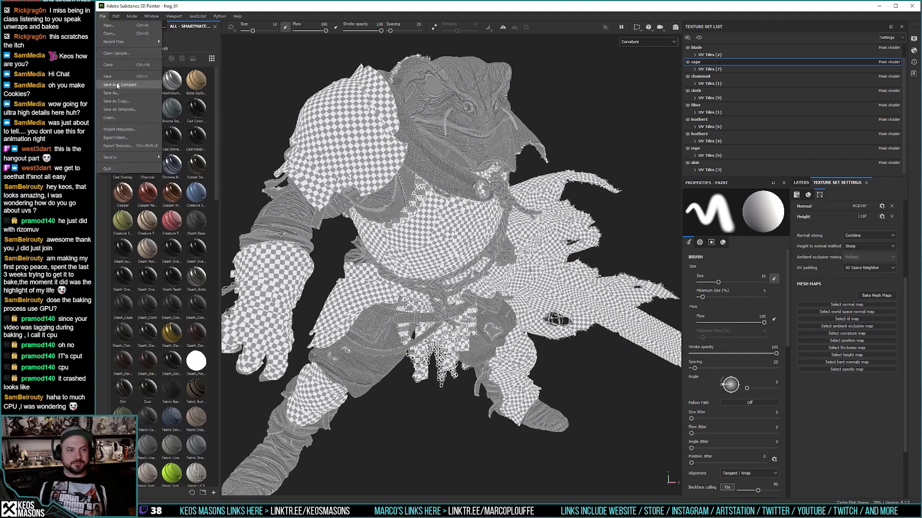
Step: Save the frog_01 project from the File menu
left_click(117, 78)
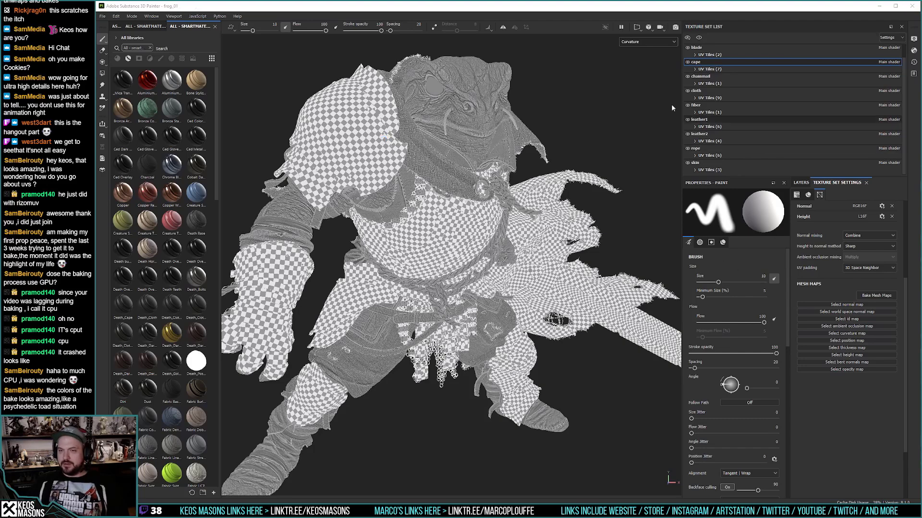
Step: Load cape_hp.obj as the high-definition mesh and bake cape's Normal, World space normal, ID and Position maps
left_click(875, 295)
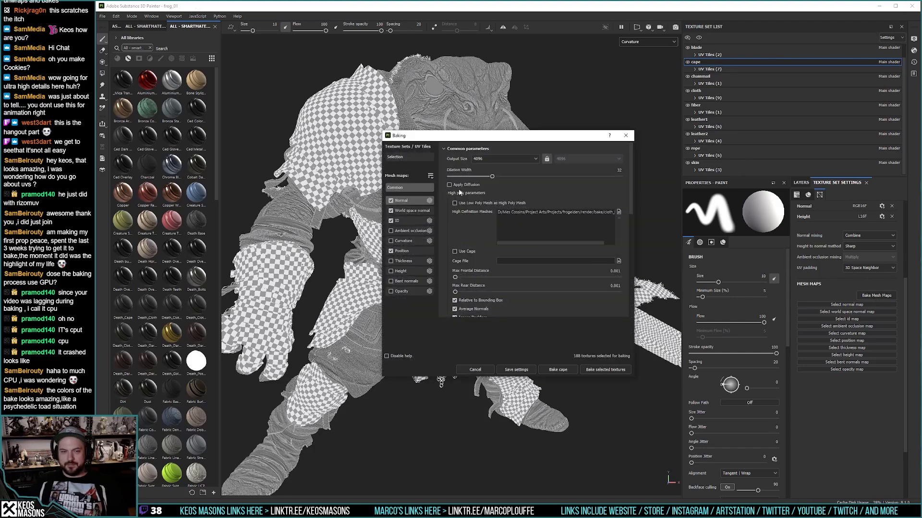
left_click(619, 212)
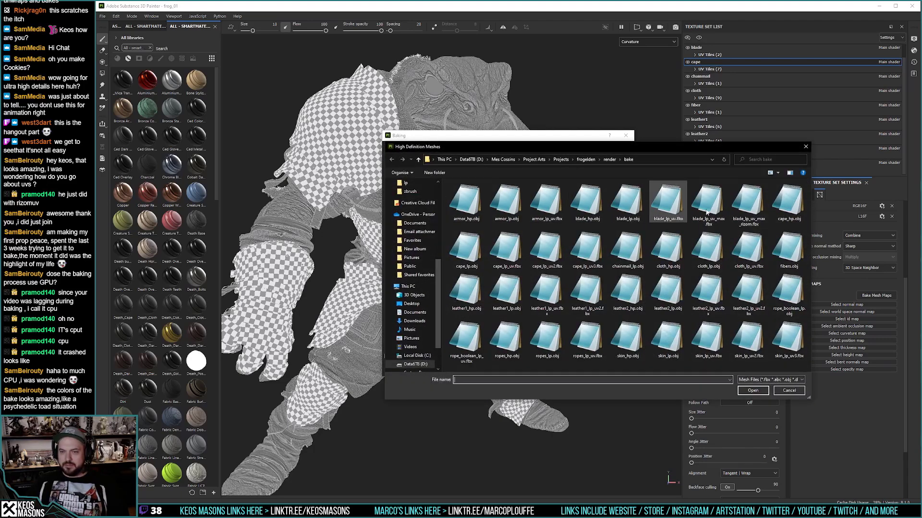
left_click(786, 203)
double_click(786, 203)
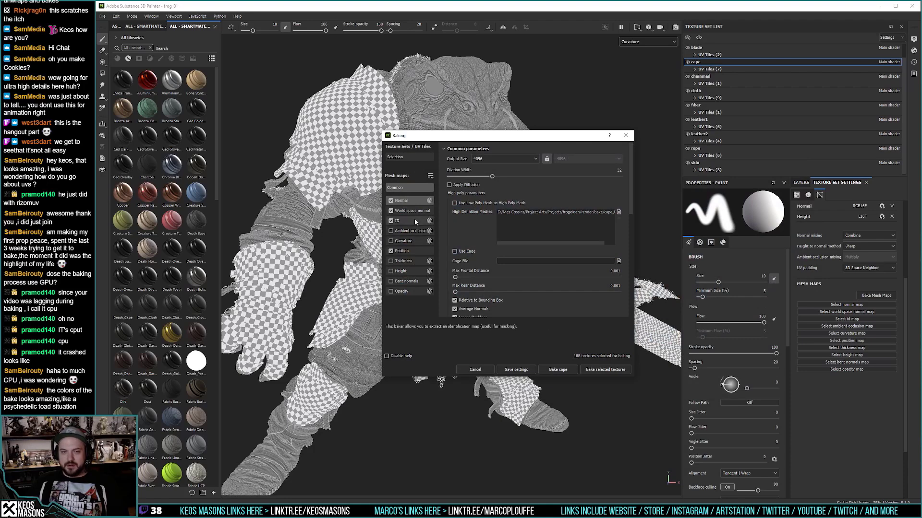
left_click(565, 370)
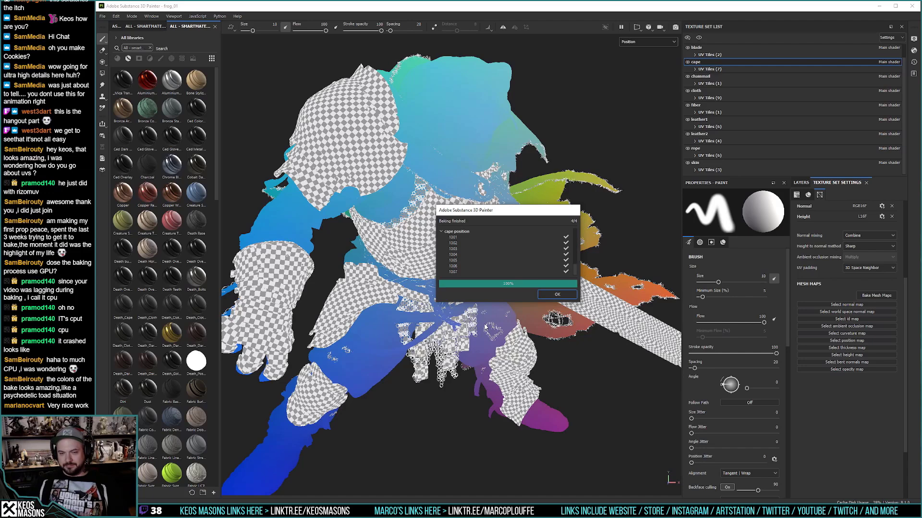
Step: Bake only Curvature for cape, turning off Position, ID, World space normal and Normal
left_click(556, 295)
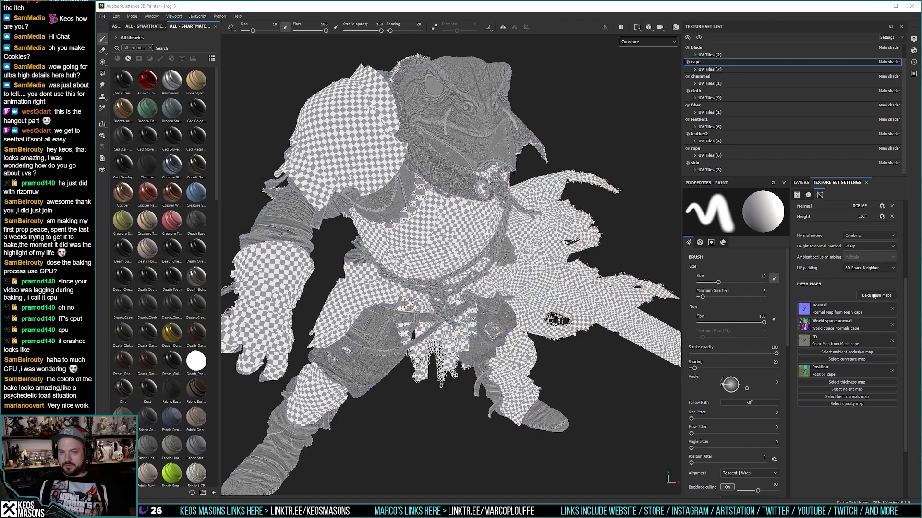
left_click(873, 296)
left_click(391, 251)
left_click(391, 241)
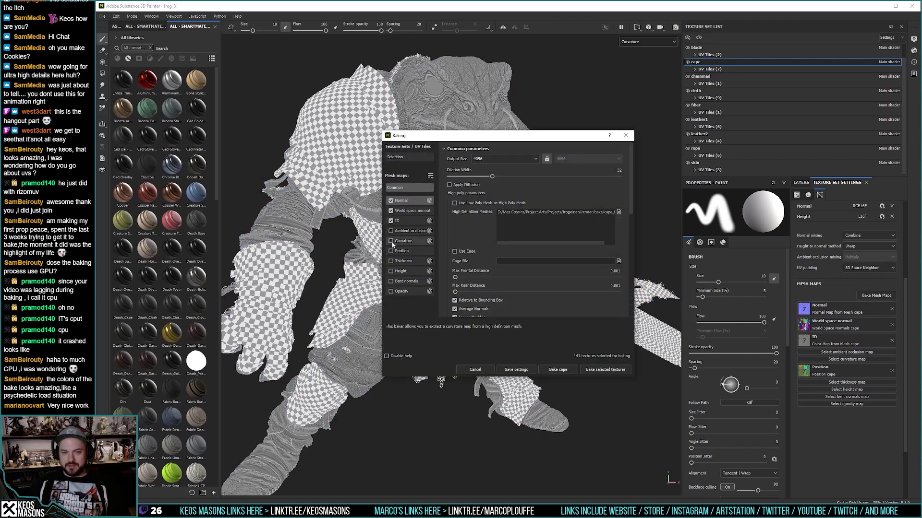
left_click(391, 221)
left_click(391, 211)
left_click(391, 201)
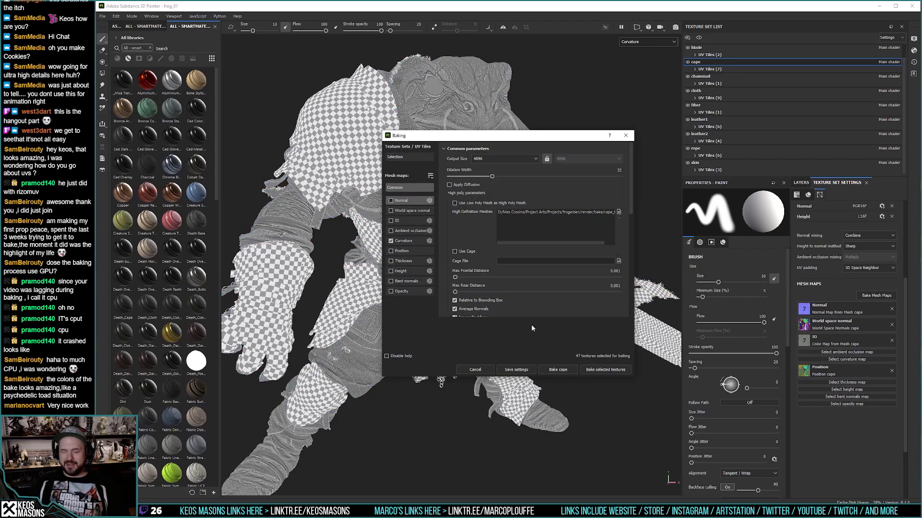
left_click(558, 371)
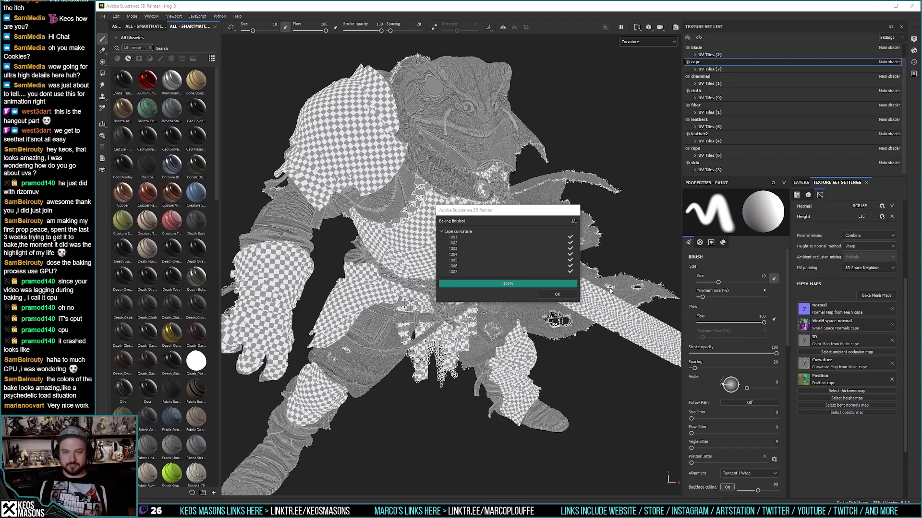
Step: Select the blade texture set, load its high-poly mesh and bake its Curvature map
left_click(575, 295)
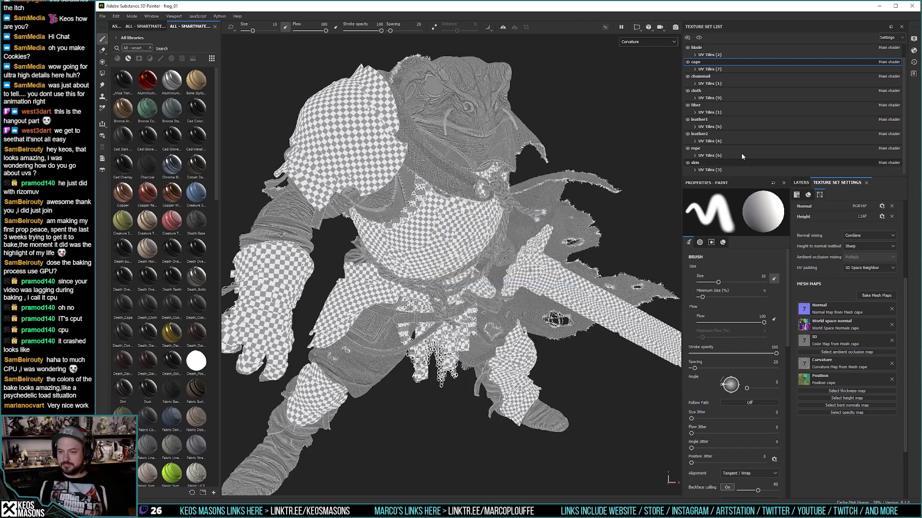
scroll(741, 154, "up", 1)
left_click(749, 62)
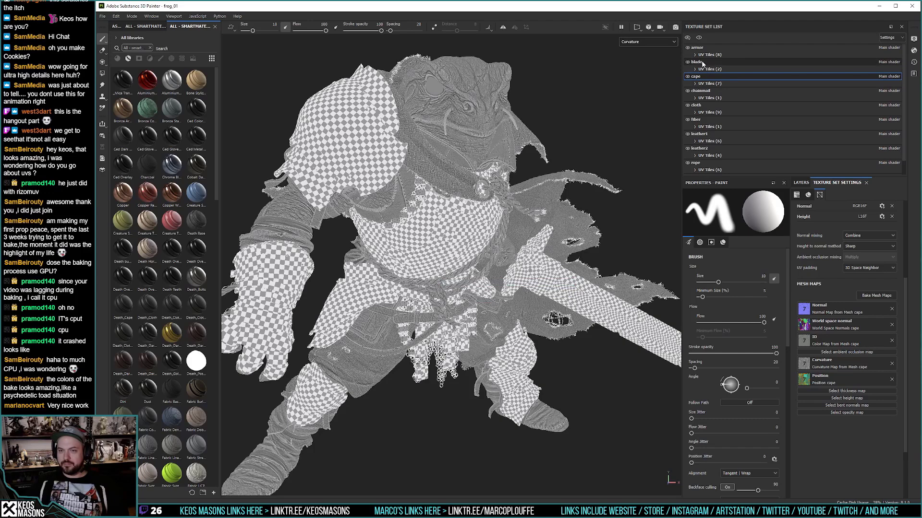
left_click(876, 295)
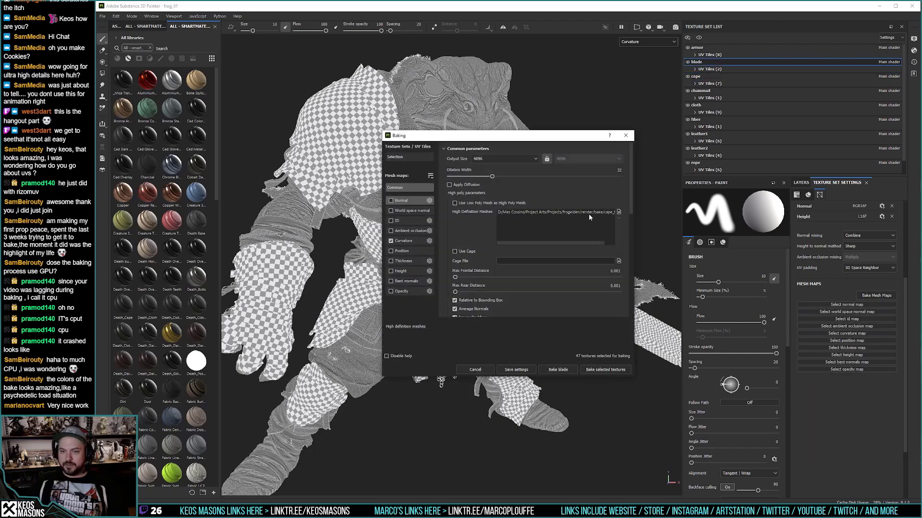
left_click(619, 212)
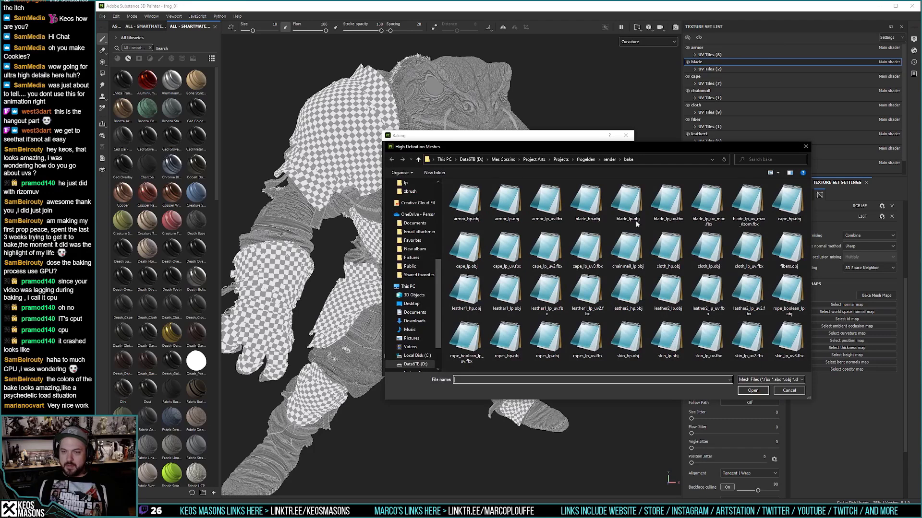
double_click(589, 202)
left_click(559, 370)
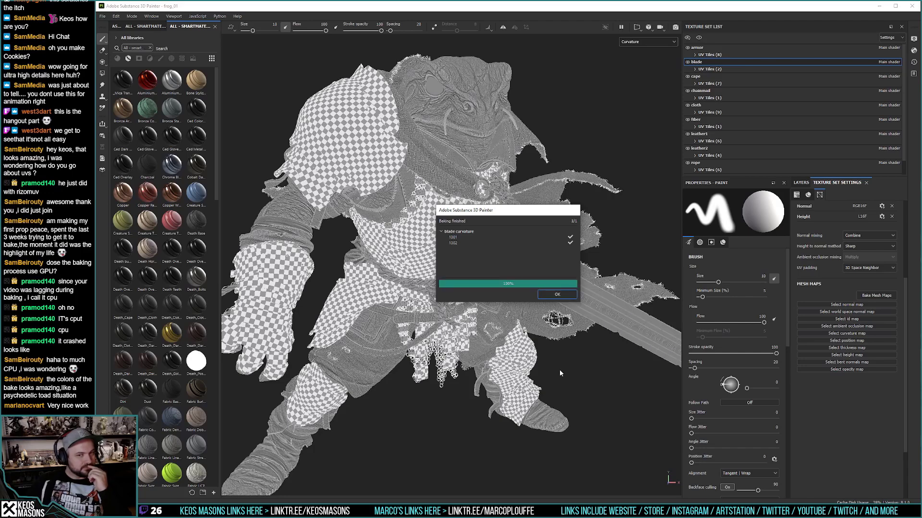
Step: Bake blade's Normal, World space normal, ID and Position maps with Curvature turned off
left_click(557, 295)
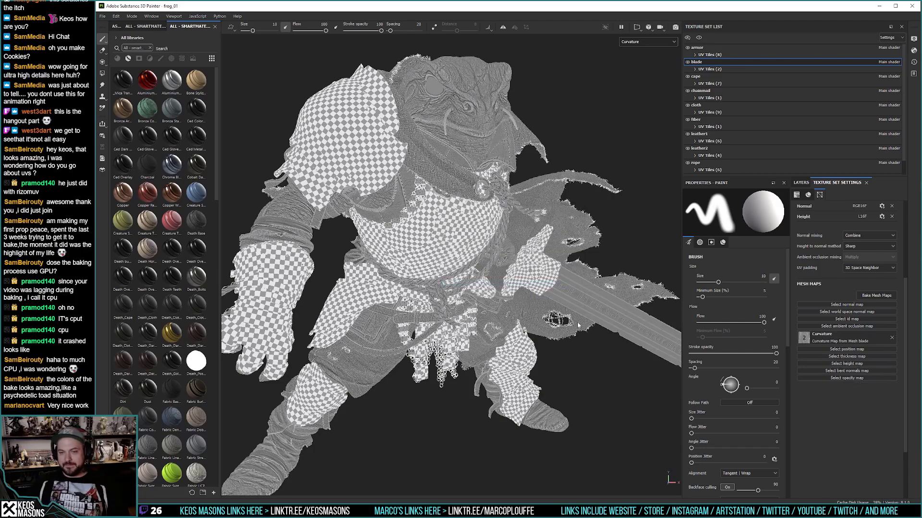
left_click(876, 295)
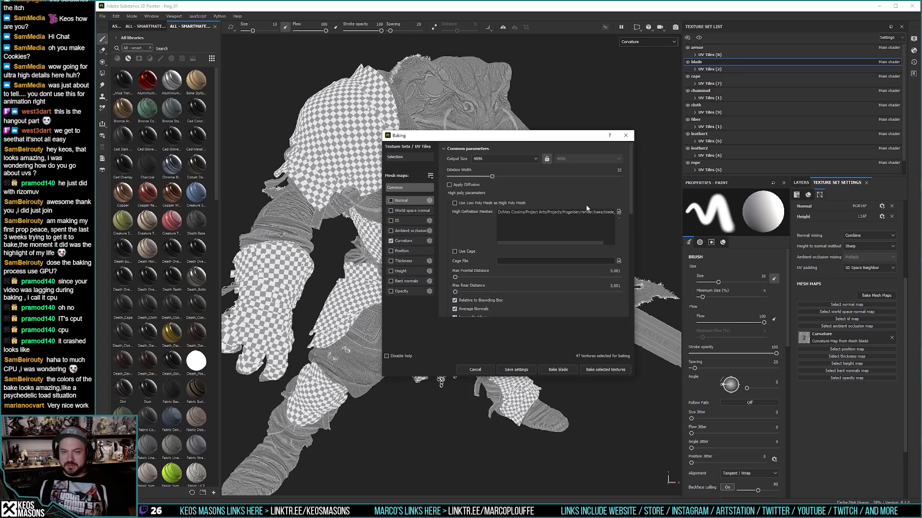
left_click(391, 251)
left_click(390, 240)
left_click(391, 220)
left_click(391, 210)
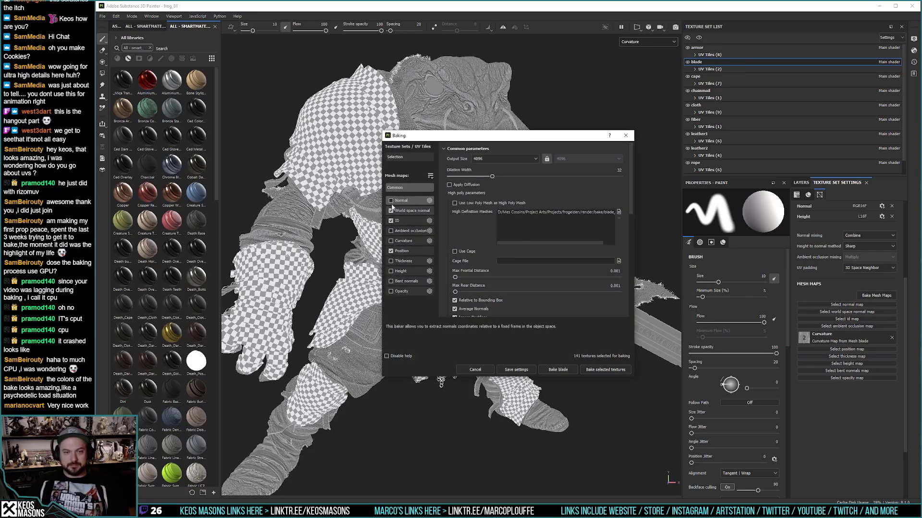
left_click(391, 200)
left_click(558, 370)
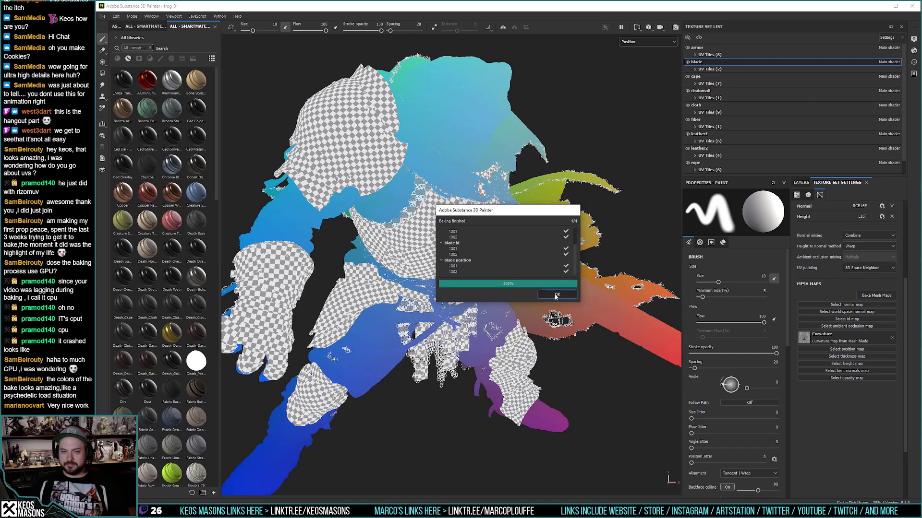
Step: Select the armor texture set and bake its maps from armor_hp.obj
left_click(556, 294)
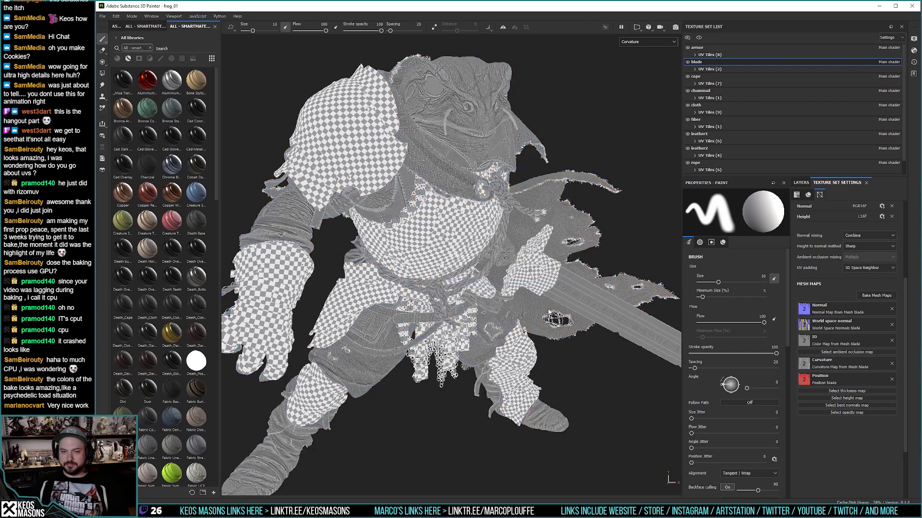
left_click(698, 48)
left_click(876, 295)
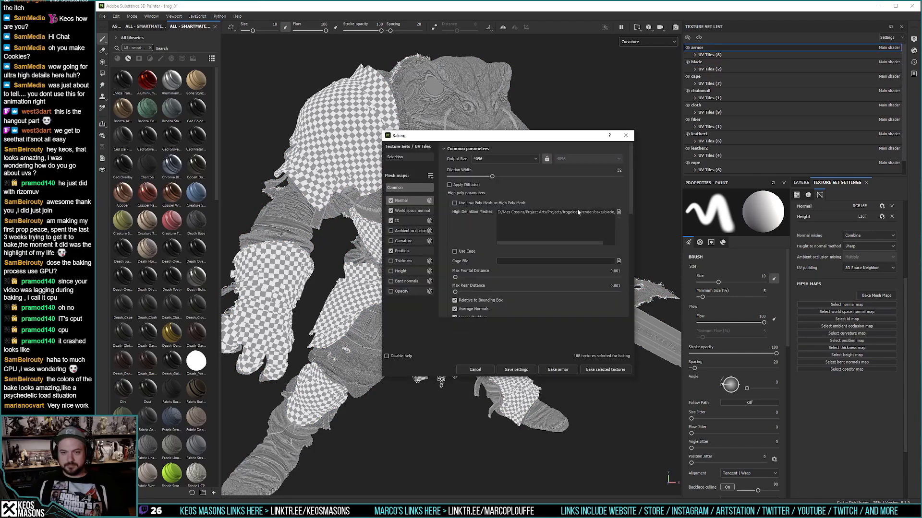
left_click(618, 212)
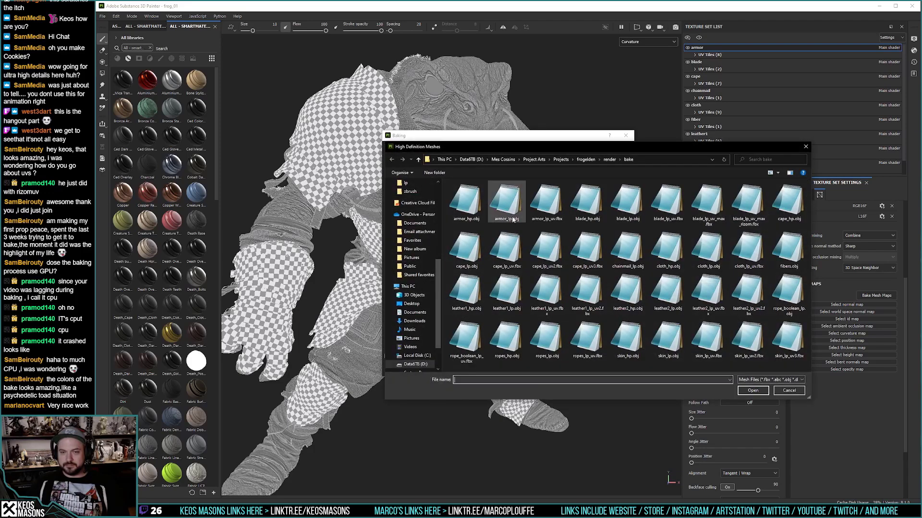
double_click(465, 202)
left_click(559, 367)
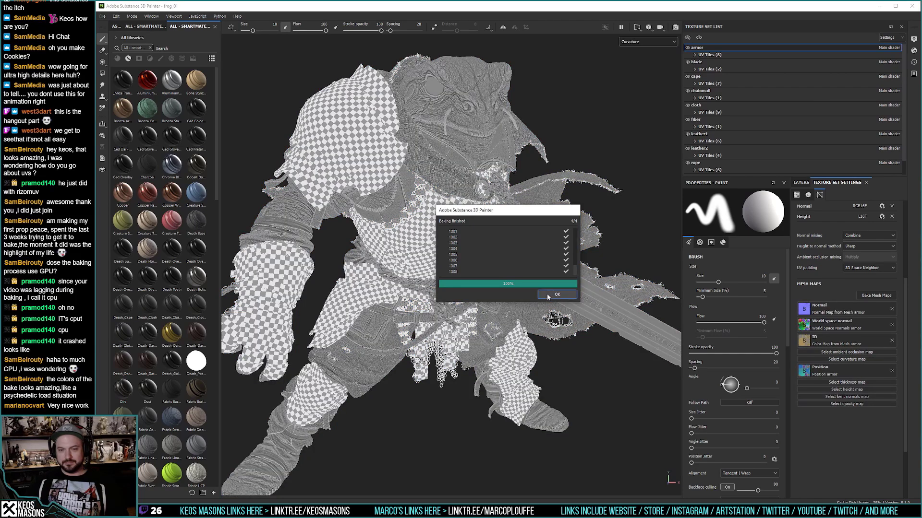
Step: Close the armor bake report and save the project via File > Save
left_click(546, 294)
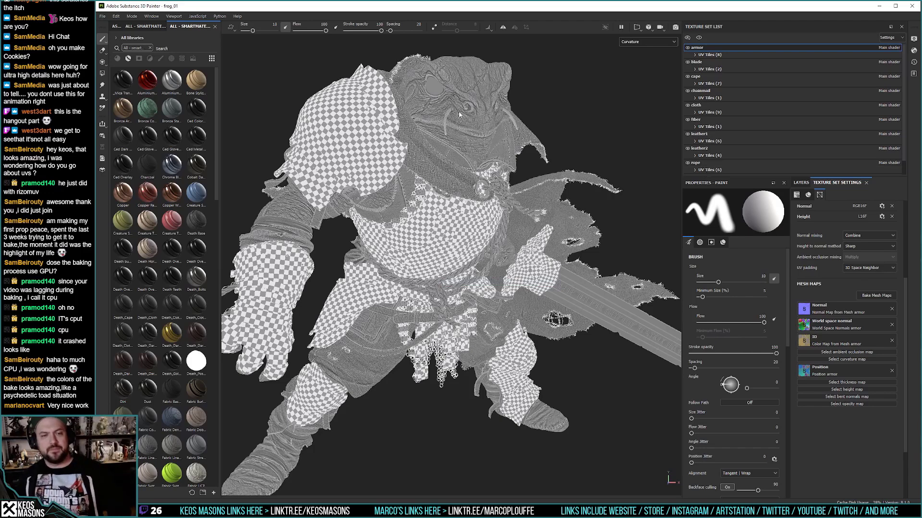
left_click(102, 16)
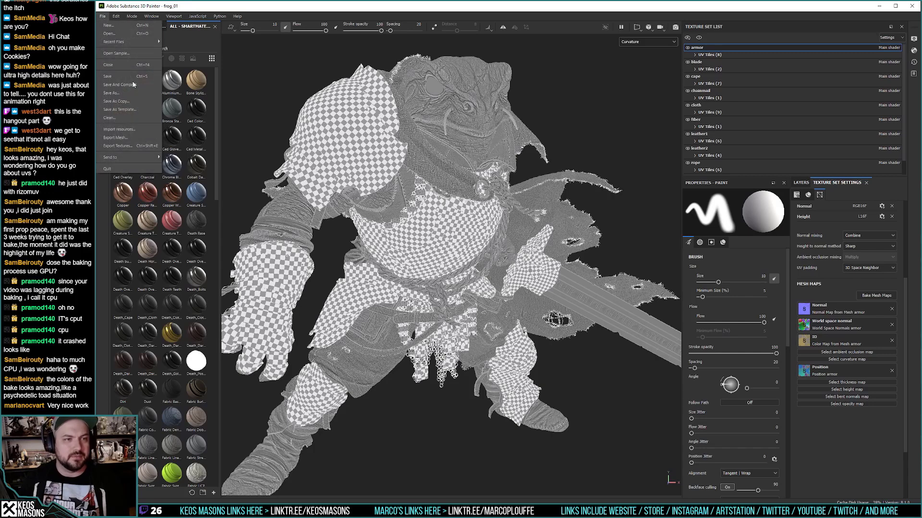
left_click(124, 79)
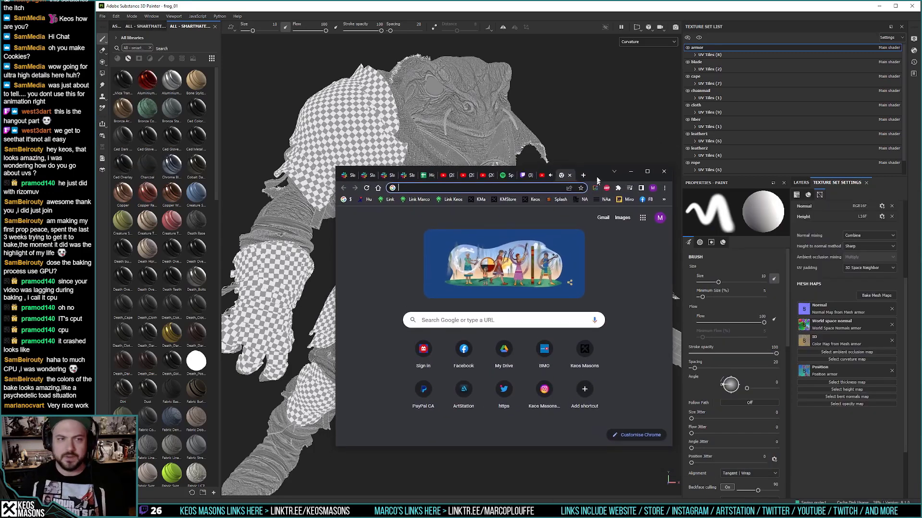
Step: Move the new Chrome window to the top-left, enlarge it, and open neo-apocalypse.com from the NA bookmark
mouse_move(577, 164)
left_mouse_down()
mouse_move(352, 22)
mouse_move(358, 14)
left_mouse_up()
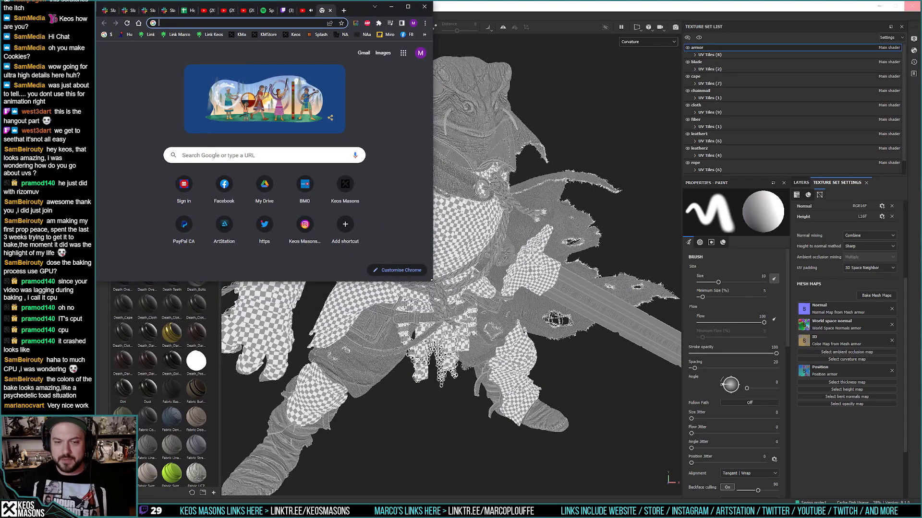
mouse_move(433, 281)
left_mouse_down()
mouse_move(768, 422)
mouse_move(921, 506)
left_mouse_up()
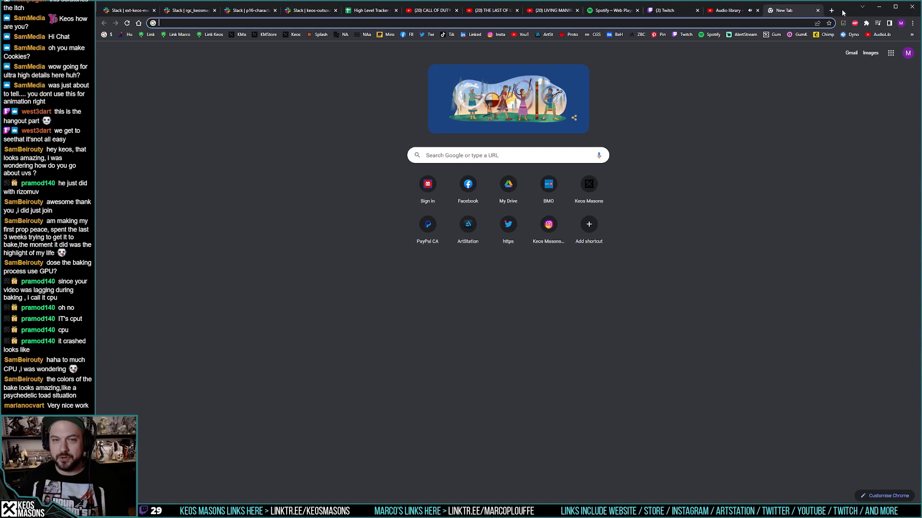
left_click(342, 36)
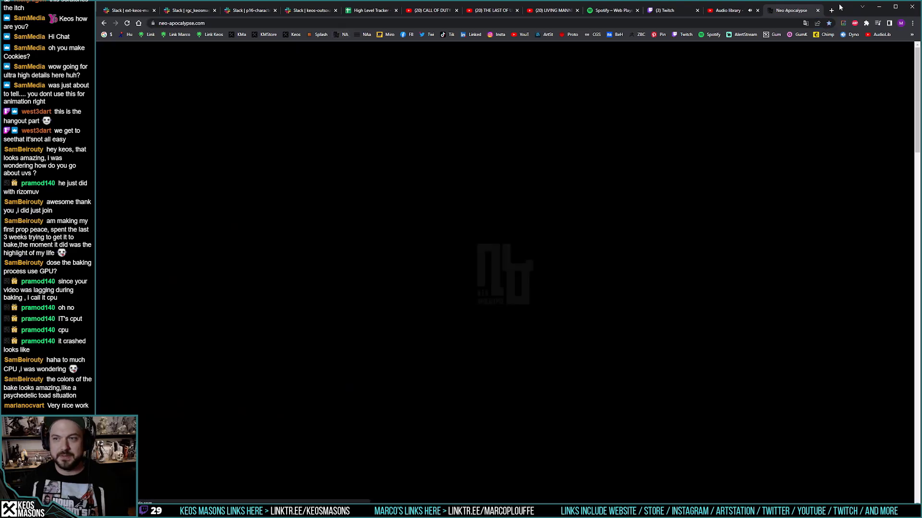
Step: Maximize the Chrome window, then drag its title bar down to restore a smaller window
double_click(842, 11)
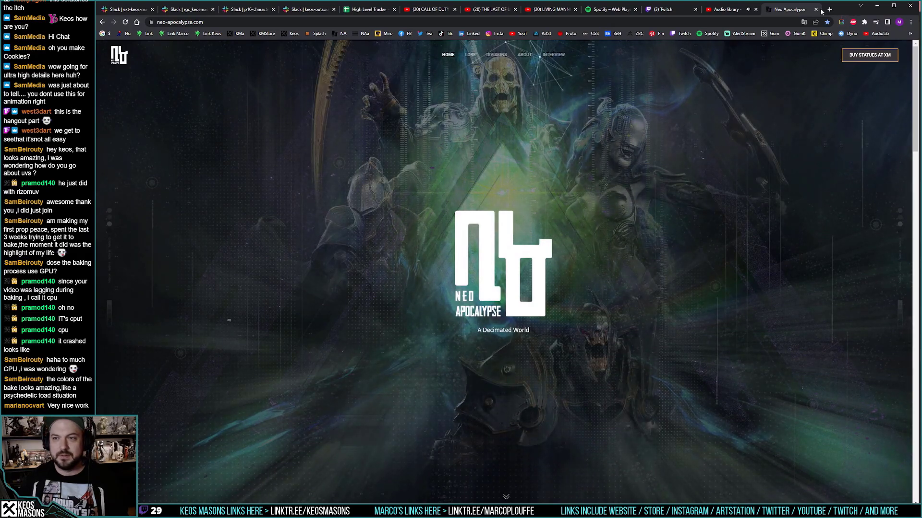
left_click_drag(847, 14, 736, 44)
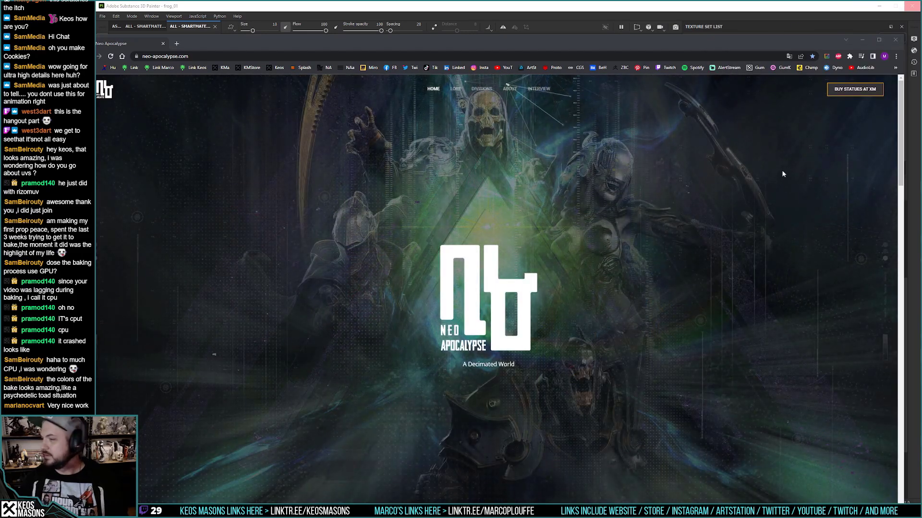
Step: Drag the Chrome tab bar to the top edge so the Neo Apocalypse homepage fills the screen
left_click_drag(561, 41, 577, 7)
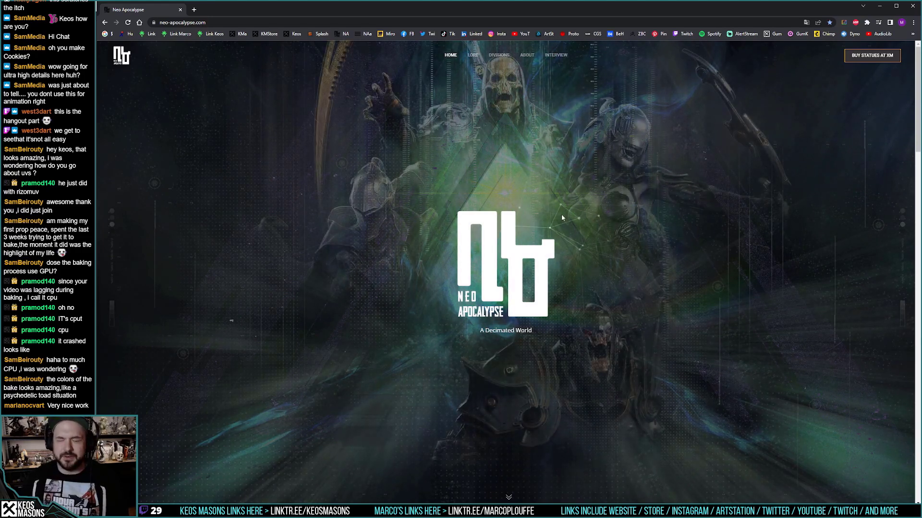
Step: Scroll the Neo Apocalypse home page through the divisions, Creative Alliance, team photos and footer
scroll(547, 215, "down", 5)
scroll(542, 218, "down", 5)
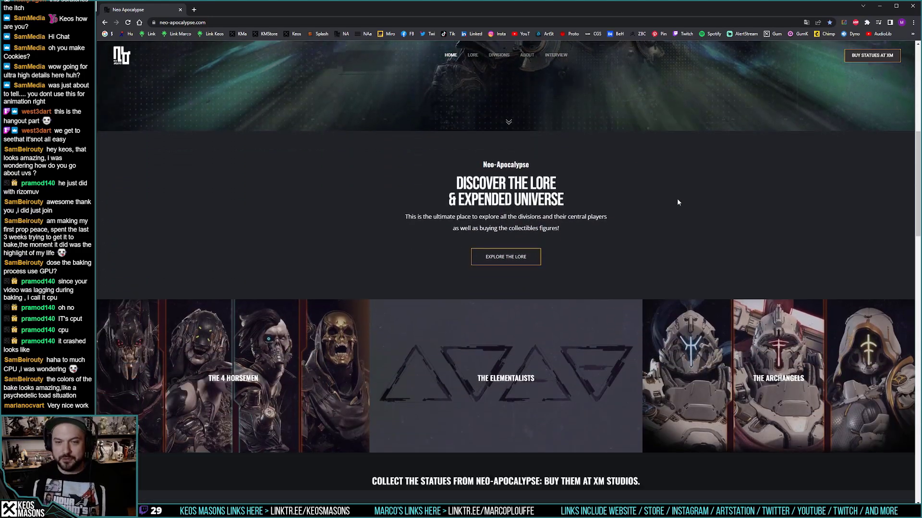
scroll(608, 156, "up", 1)
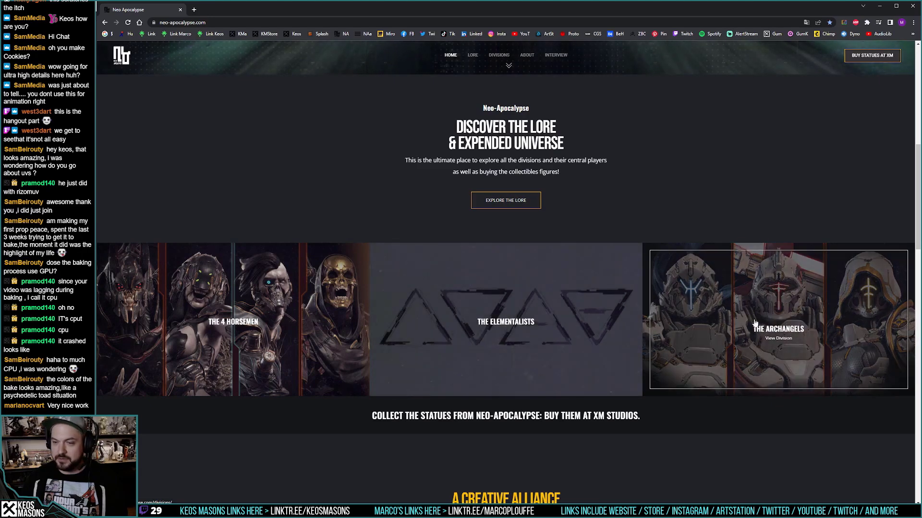
scroll(772, 322, "down", 5)
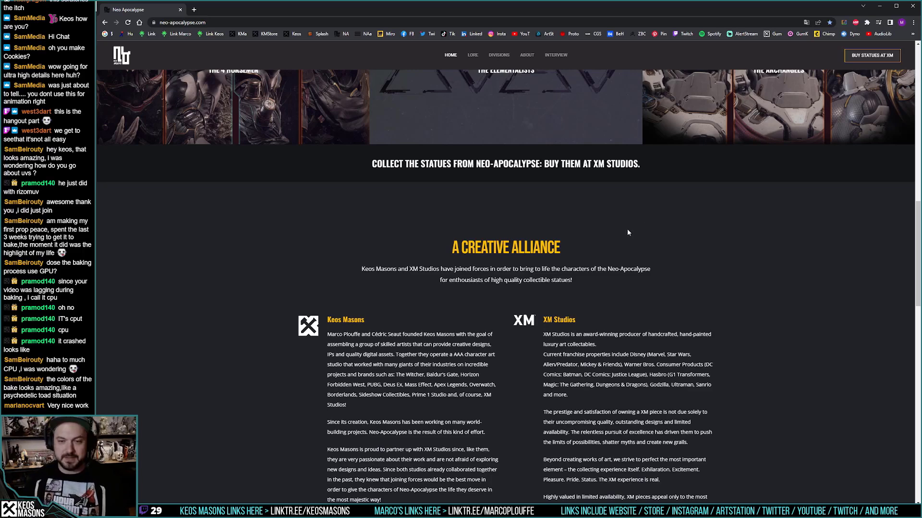
scroll(541, 133, "down", 5)
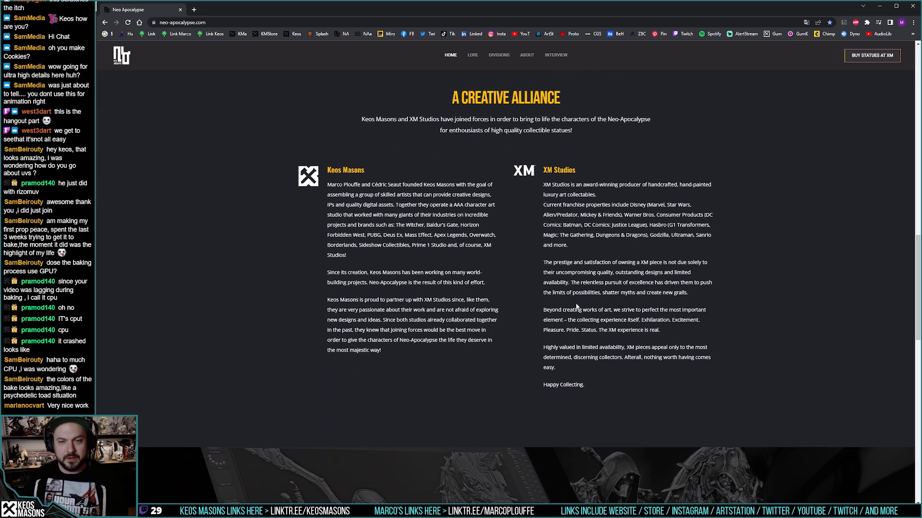
scroll(541, 133, "down", 8)
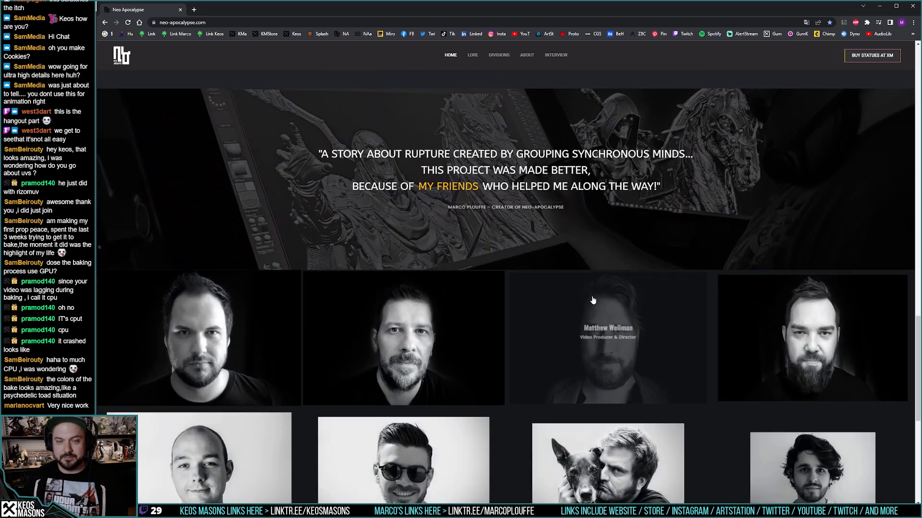
scroll(600, 280, "down", 2)
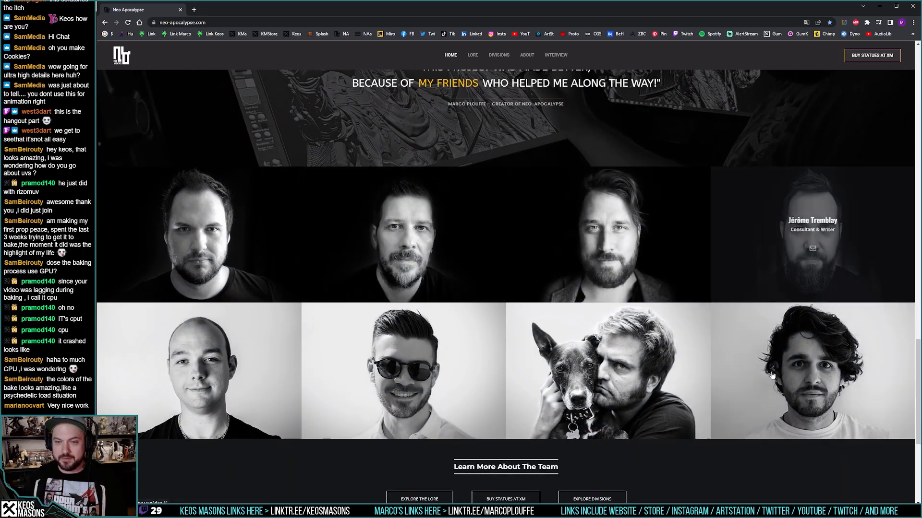
scroll(777, 452, "down", 3)
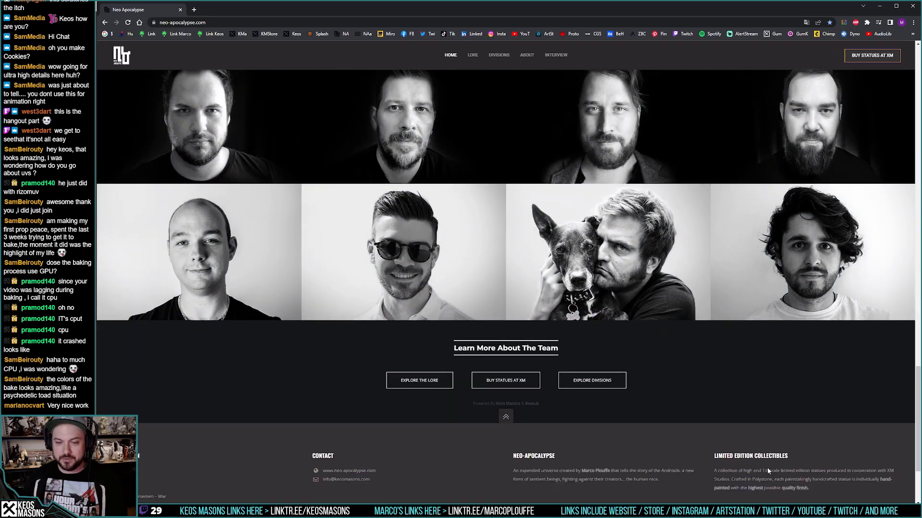
scroll(776, 440, "up", 15)
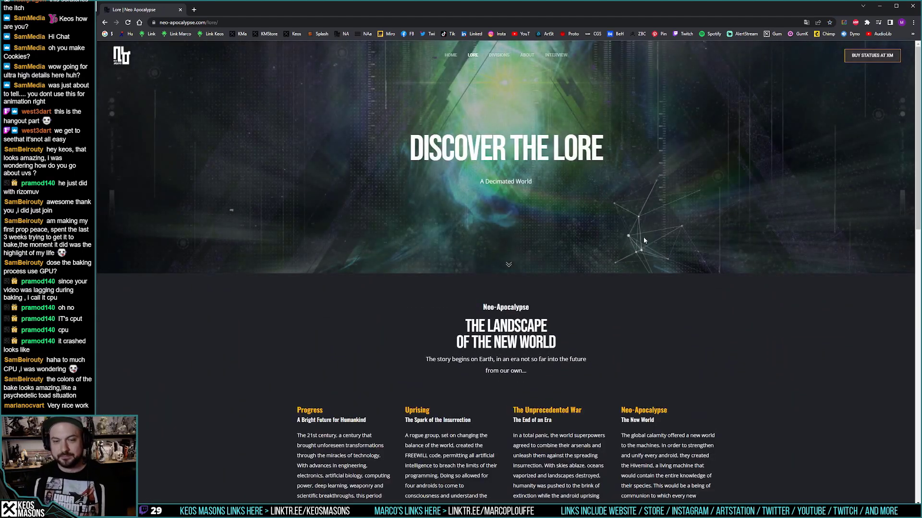
Step: Scroll the Lore page down to the timeline and back, then open the Divisions page
scroll(612, 243, "down", 5)
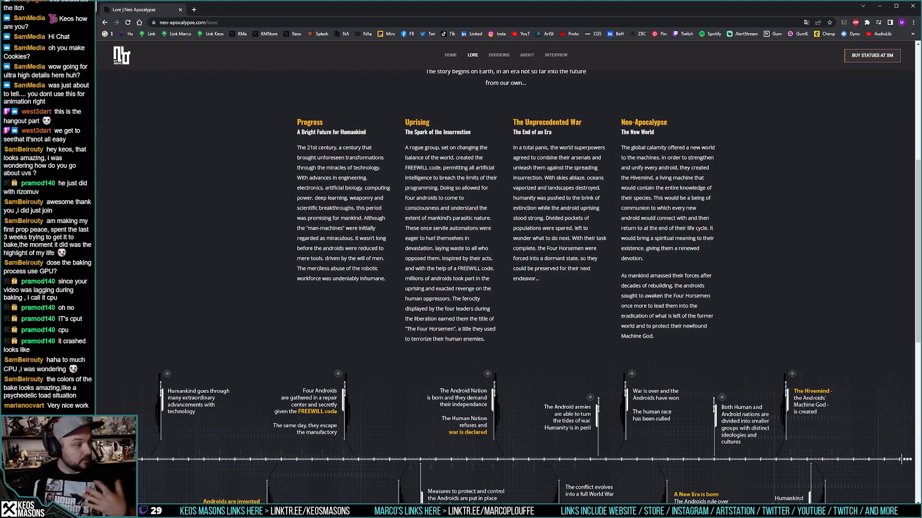
scroll(612, 229, "down", 3)
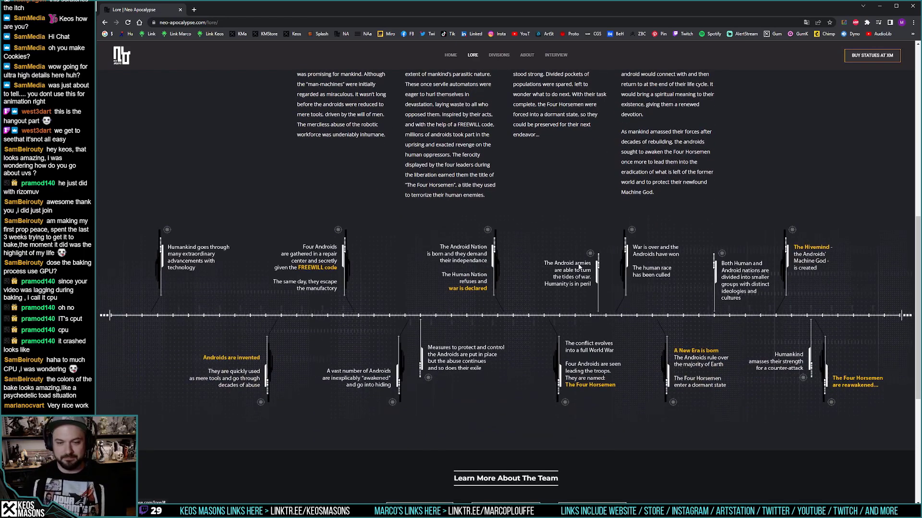
scroll(603, 265, "up", 10)
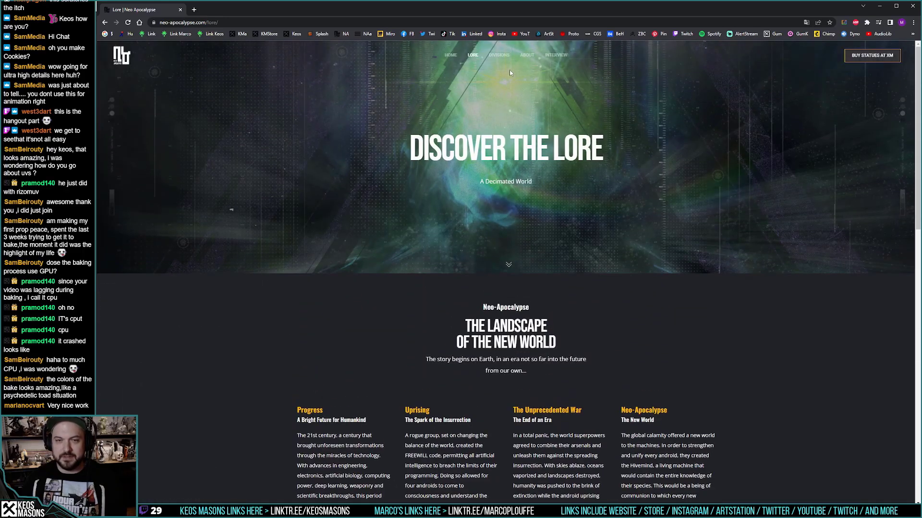
left_click(497, 57)
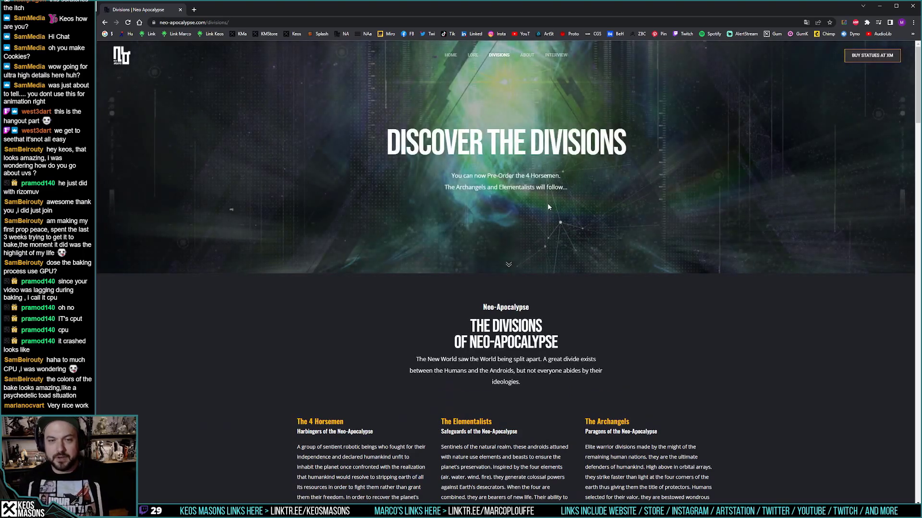
Step: Scroll the Divisions page past Horsemen, Elementalists and Archangels to Collect the 4 Horsemen, then back up
scroll(548, 207, "down", 3)
scroll(547, 203, "down", 2)
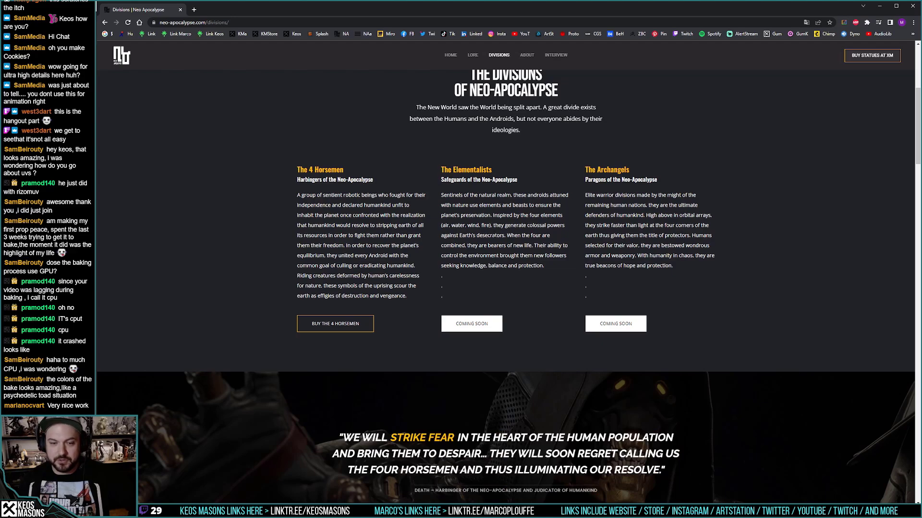
scroll(494, 233, "down", 6)
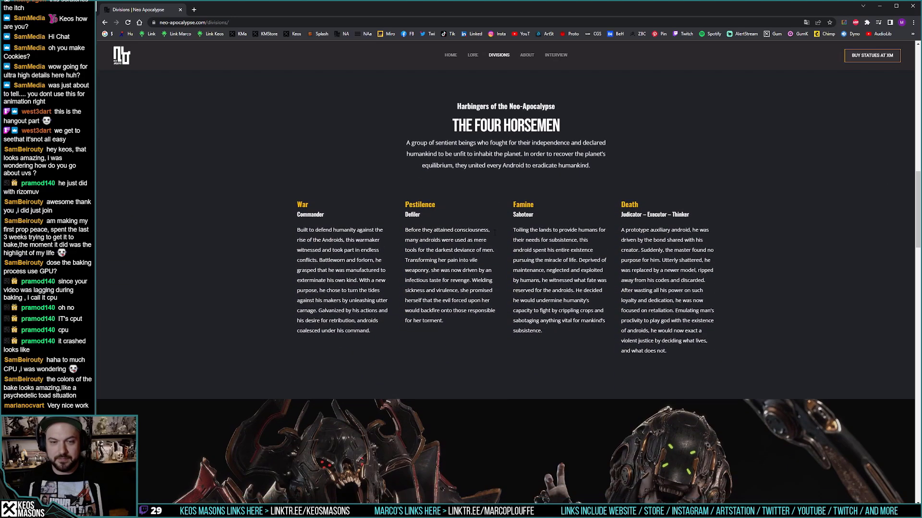
scroll(494, 232, "down", 1)
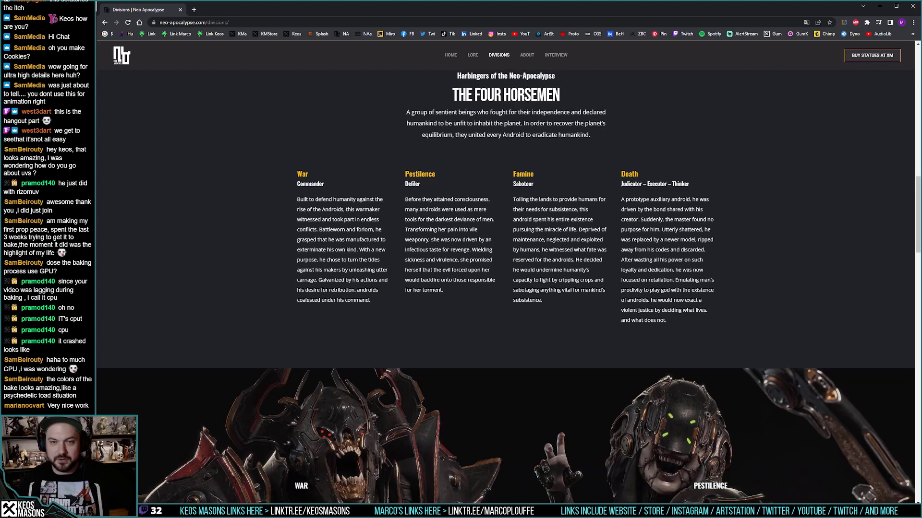
scroll(517, 174, "down", 2)
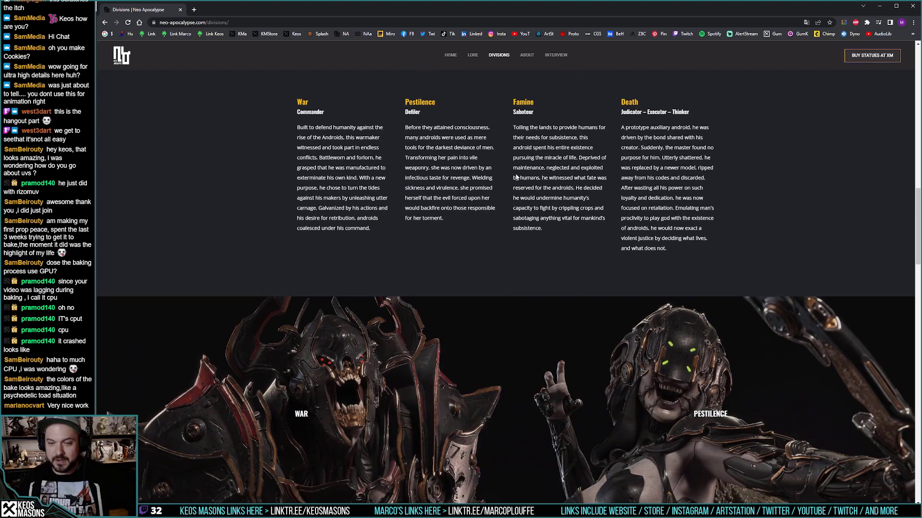
scroll(516, 175, "down", 4)
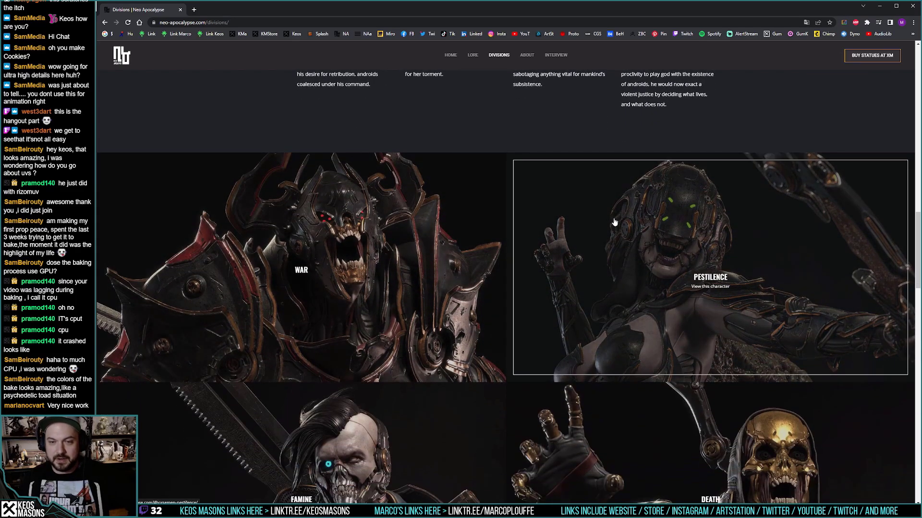
scroll(617, 226, "down", 3)
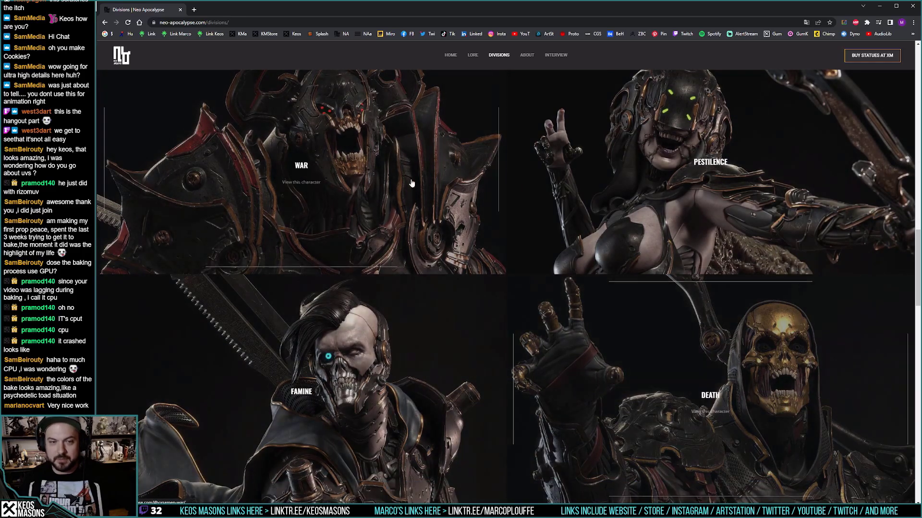
scroll(568, 347, "down", 1)
scroll(567, 346, "down", 3)
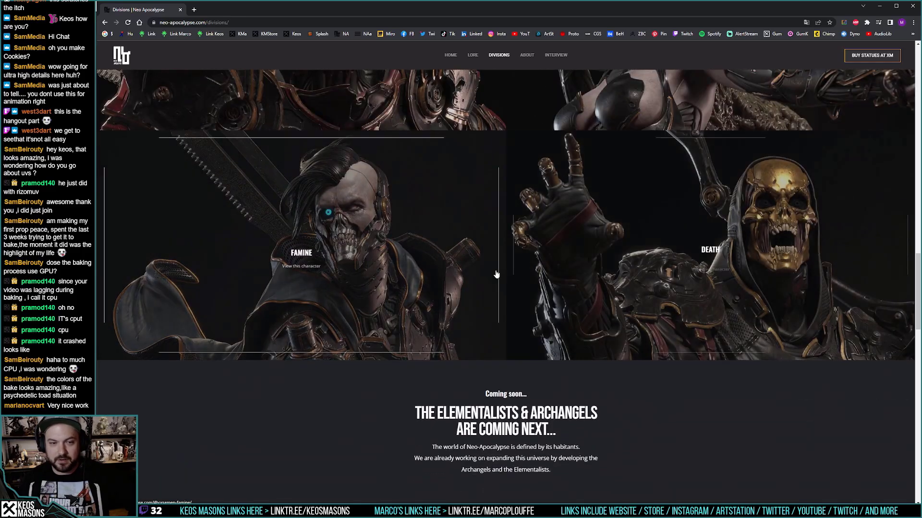
scroll(374, 241, "down", 3)
scroll(373, 242, "down", 5)
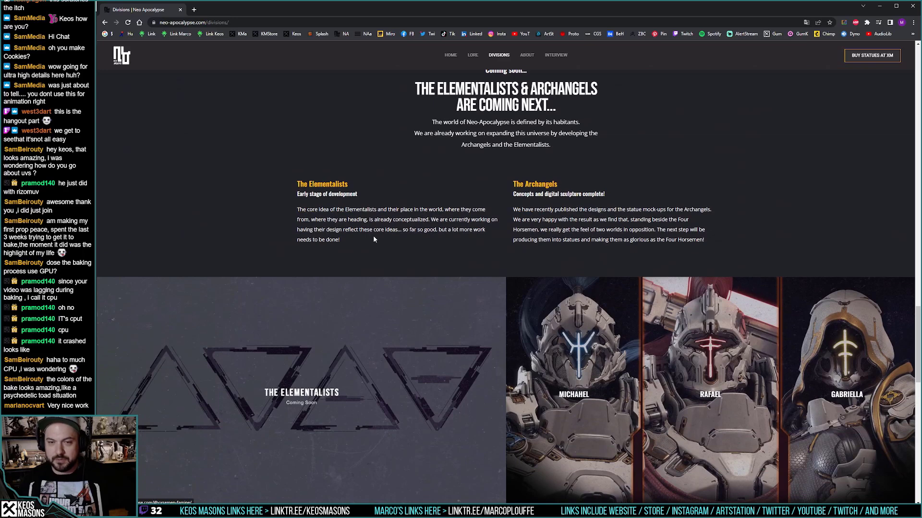
scroll(381, 240, "down", 4)
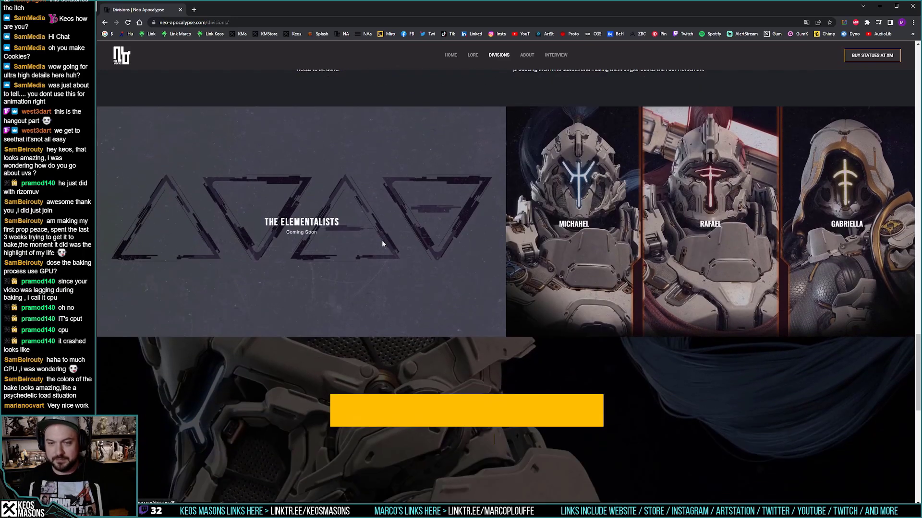
scroll(381, 240, "up", 3)
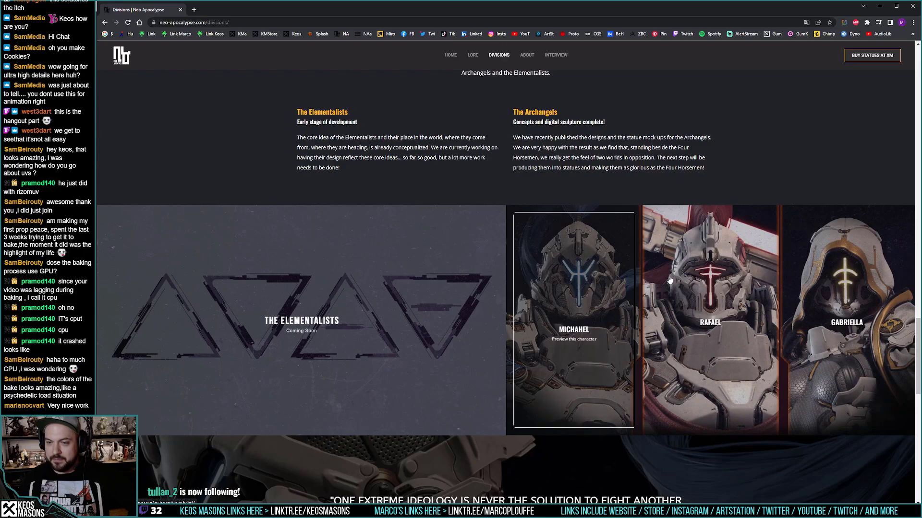
scroll(650, 280, "down", 2)
scroll(651, 281, "down", 6)
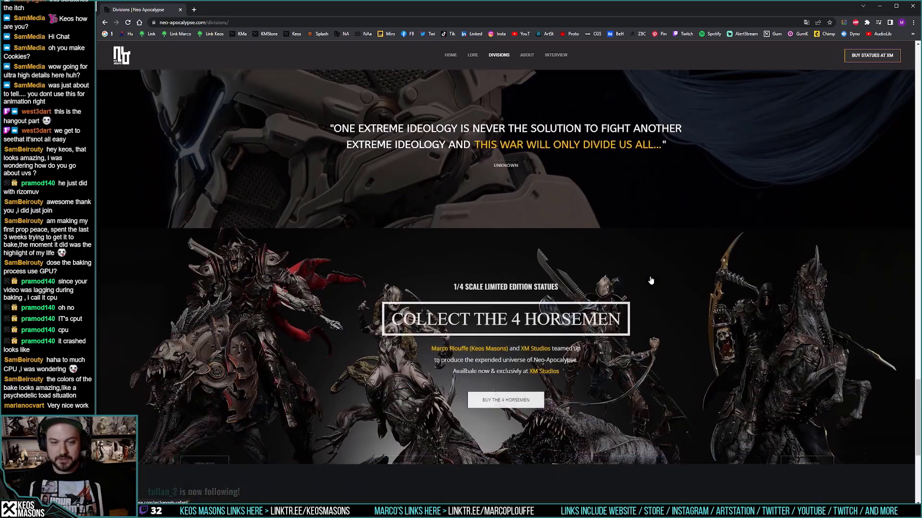
scroll(652, 280, "up", 1)
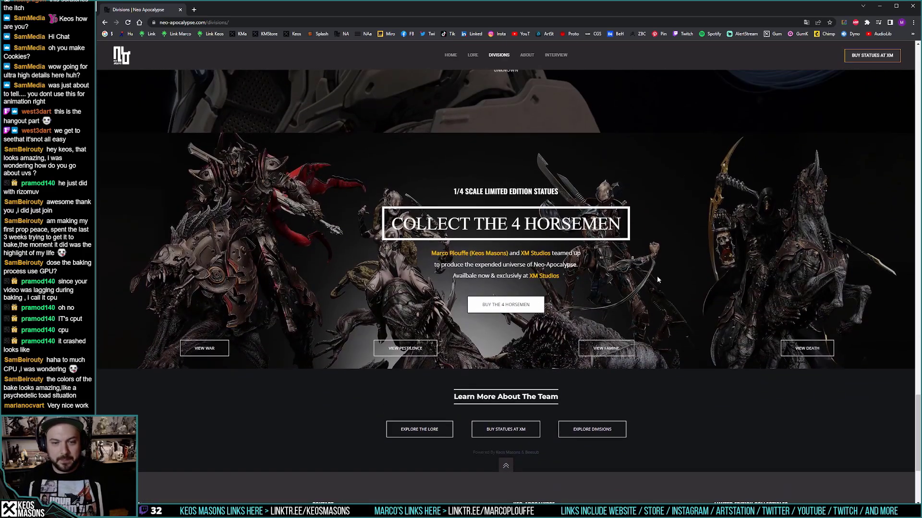
scroll(658, 280, "up", 8)
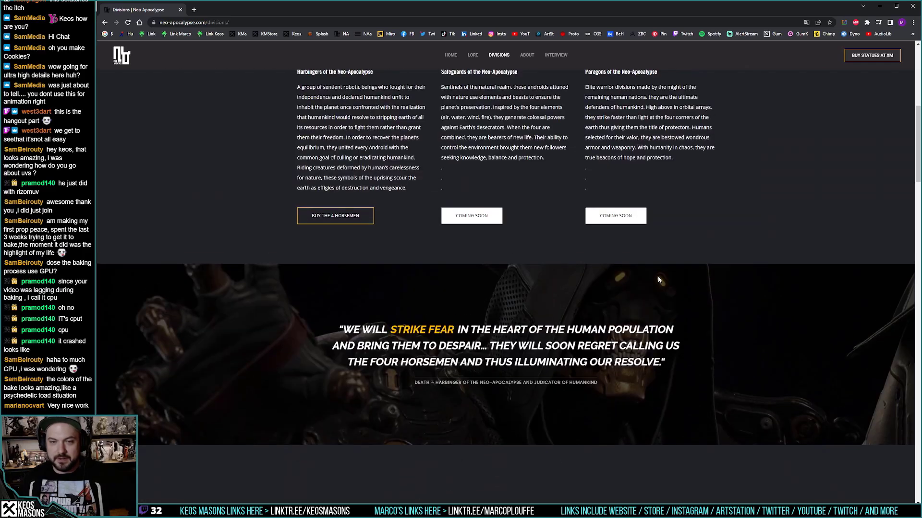
scroll(658, 277, "up", 6)
Step: Open the War statue's Buy the Statue store listing in a new background tab
mouse_move(504, 54)
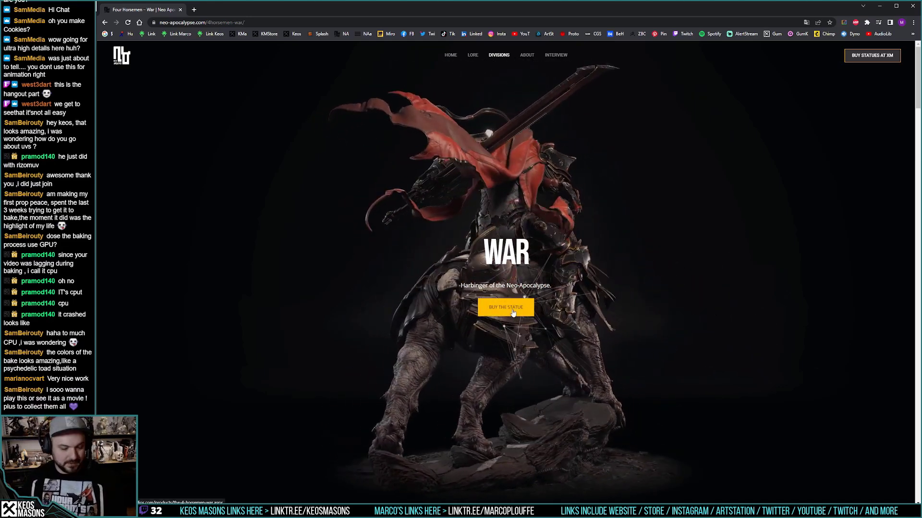
middle_click(513, 313)
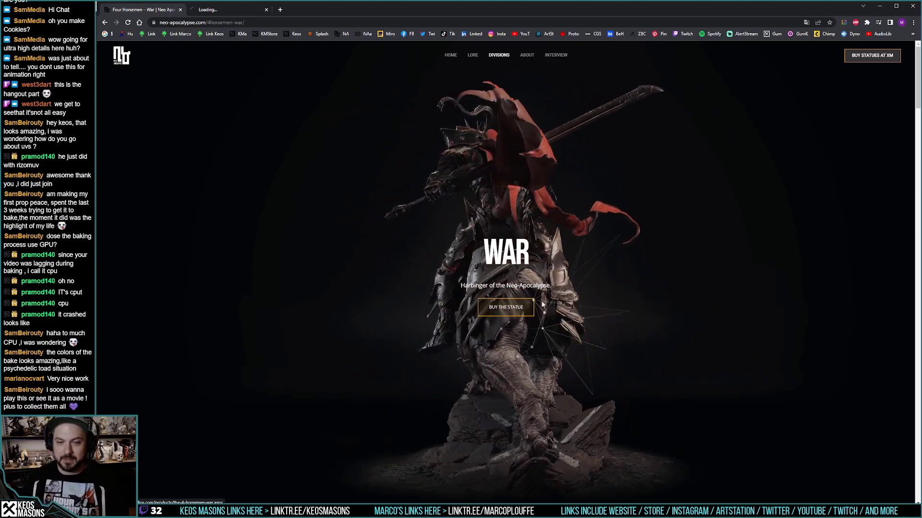
Step: Switch to the XM Studios tab and look over The Four Horsemen - War listing at SGD $1,899.00
left_click(232, 10)
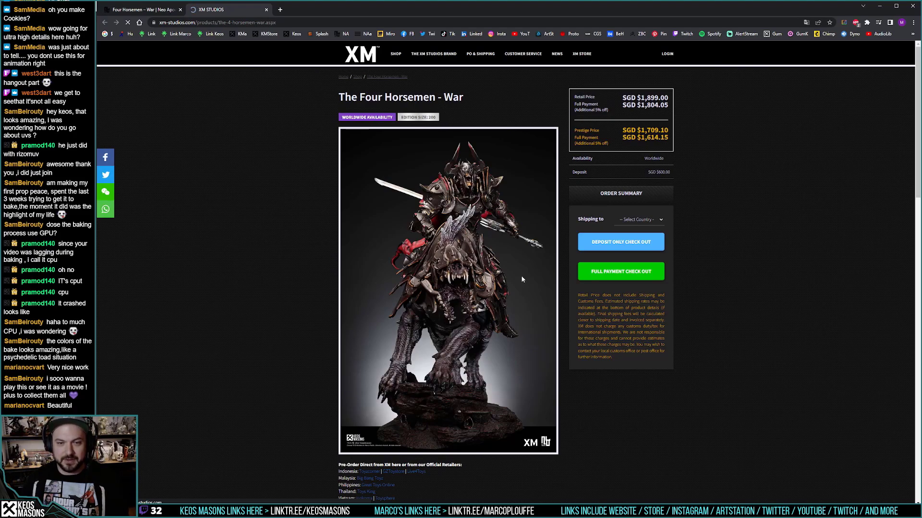
scroll(522, 280, "down", 9)
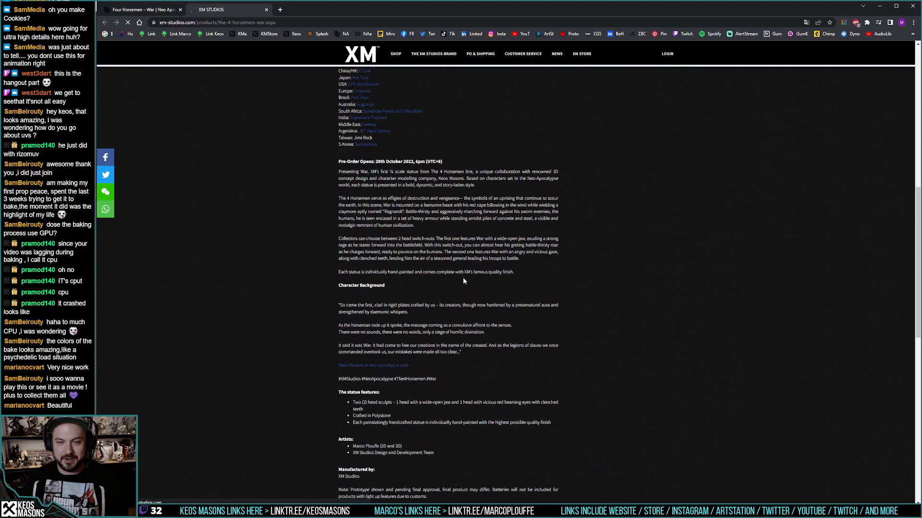
scroll(463, 277, "down", 12)
scroll(463, 275, "up", 15)
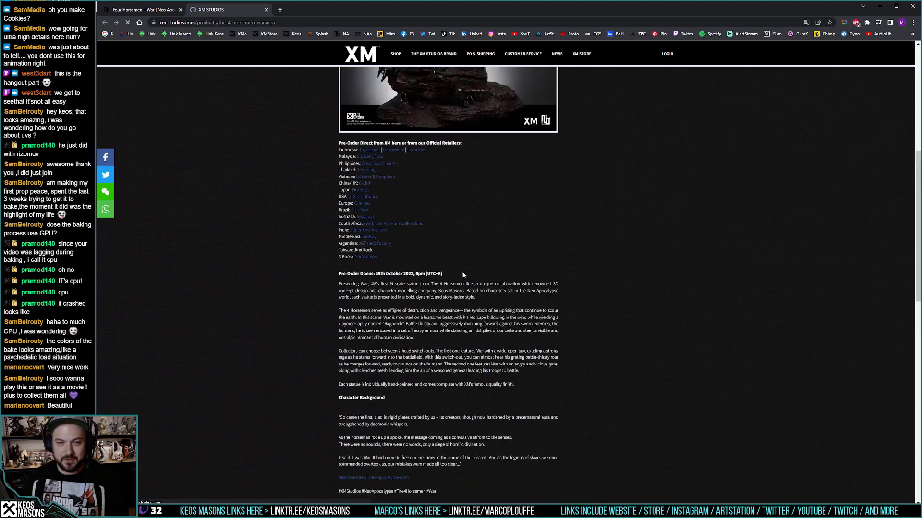
scroll(462, 275, "up", 7)
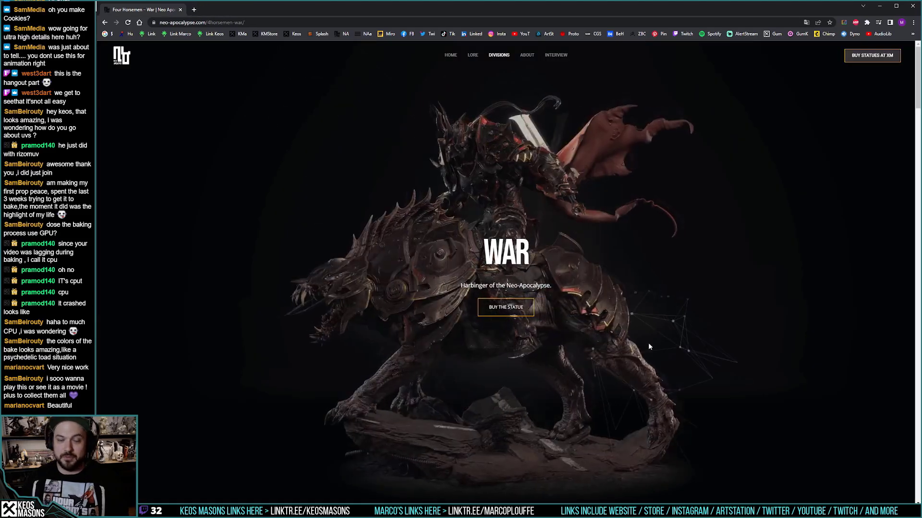
Step: Scroll the War page through Global Strength, the WAR lore, poem and artwork to the gallery
scroll(638, 305, "down", 3)
scroll(631, 305, "down", 4)
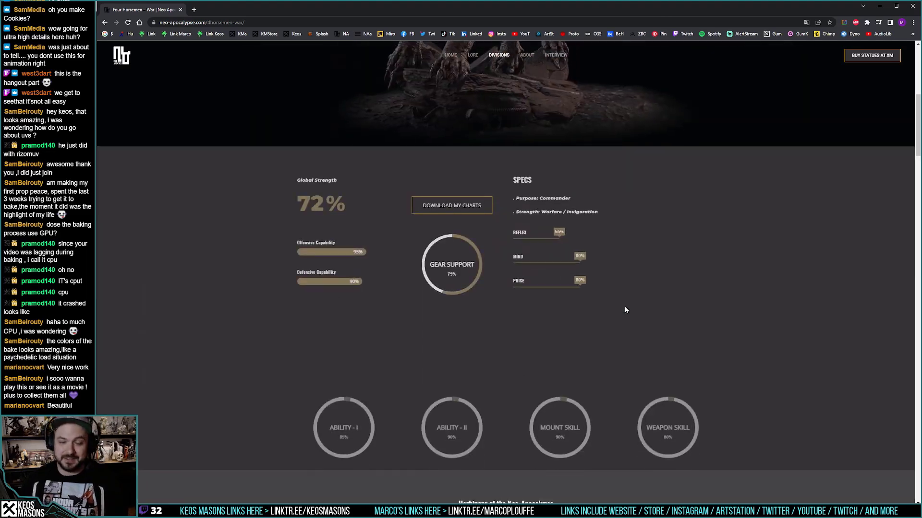
scroll(624, 309, "down", 1)
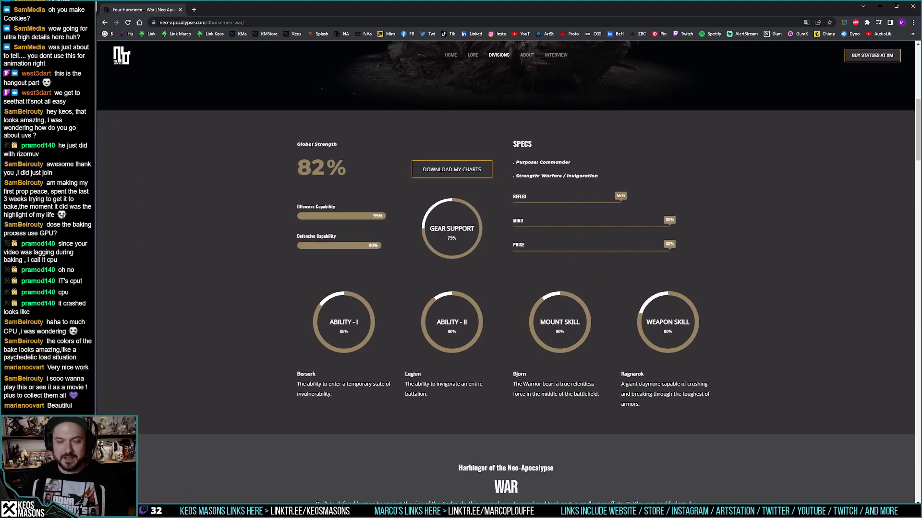
scroll(327, 146, "down", 1)
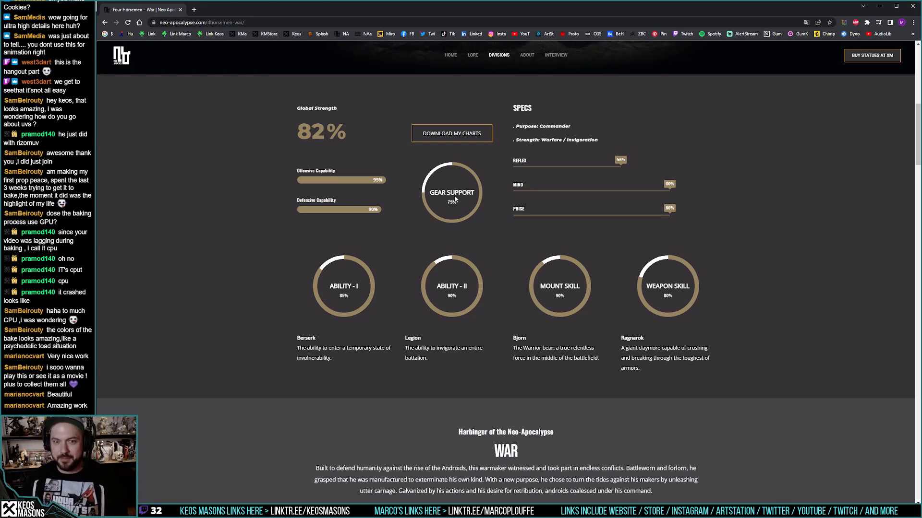
scroll(461, 206, "down", 5)
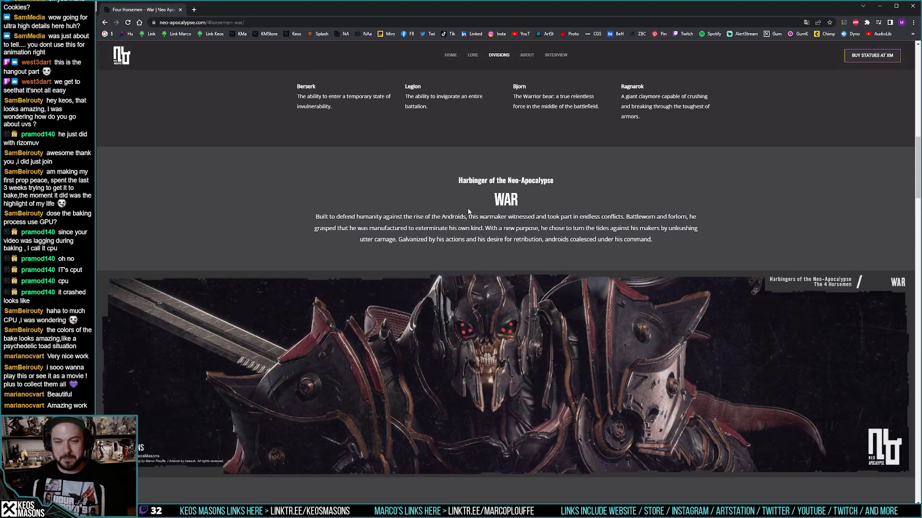
scroll(468, 211, "down", 3)
scroll(469, 211, "down", 1)
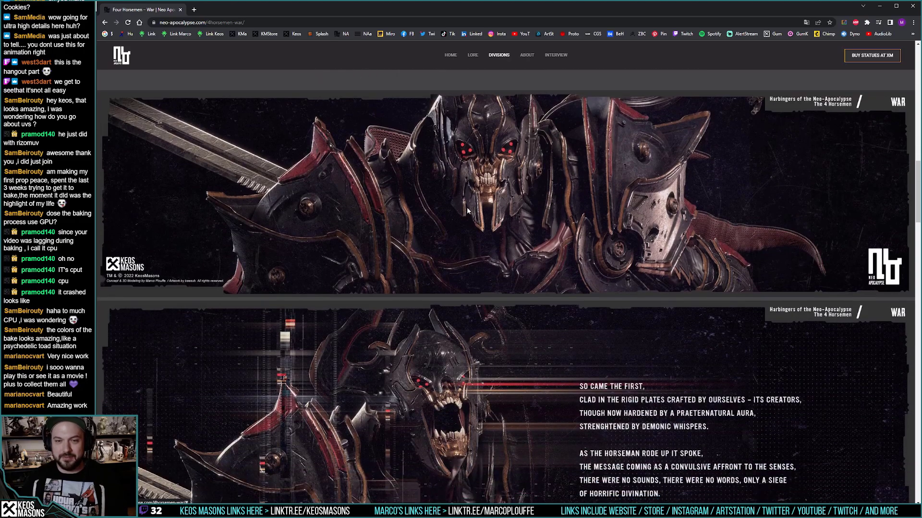
scroll(468, 210, "down", 5)
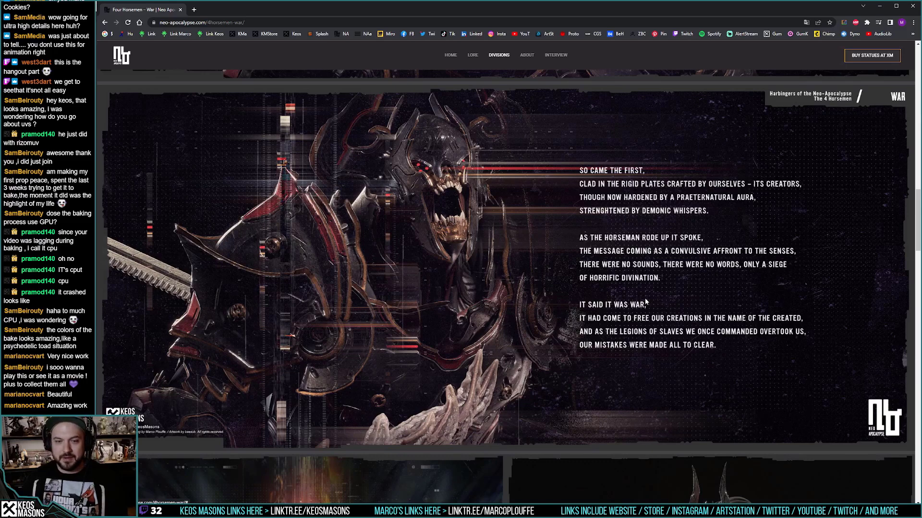
scroll(645, 302, "down", 3)
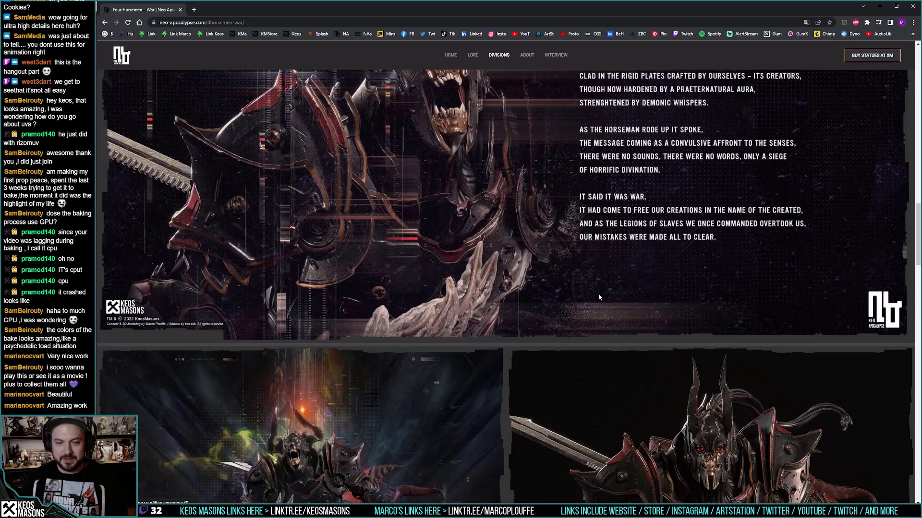
scroll(552, 287, "down", 2)
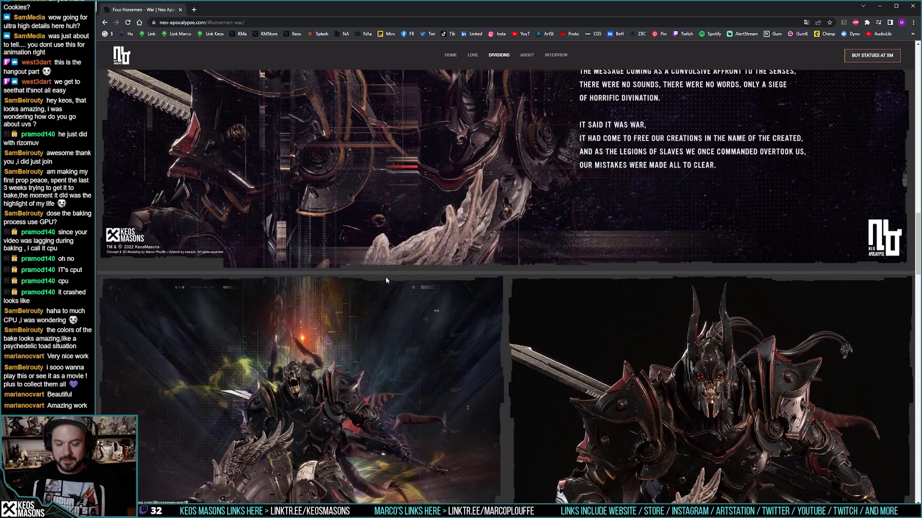
scroll(382, 279, "down", 5)
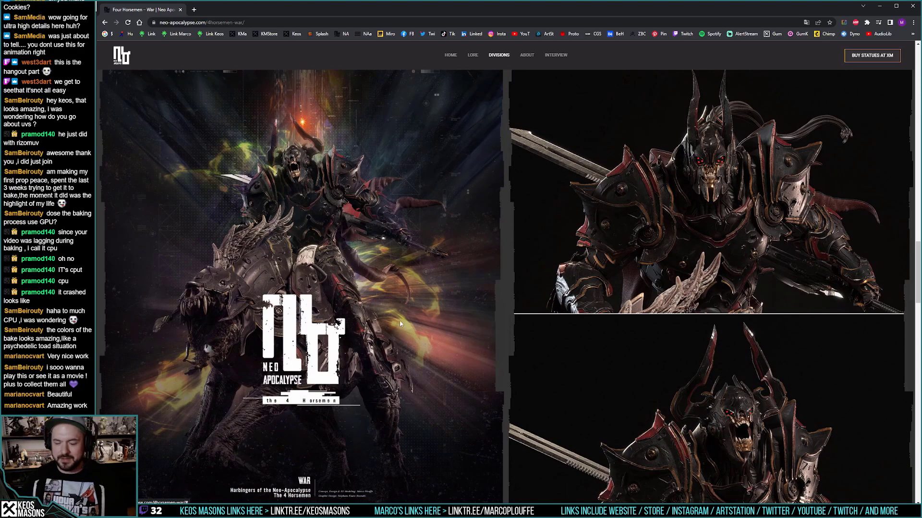
scroll(399, 320, "down", 1)
scroll(675, 283, "down", 8)
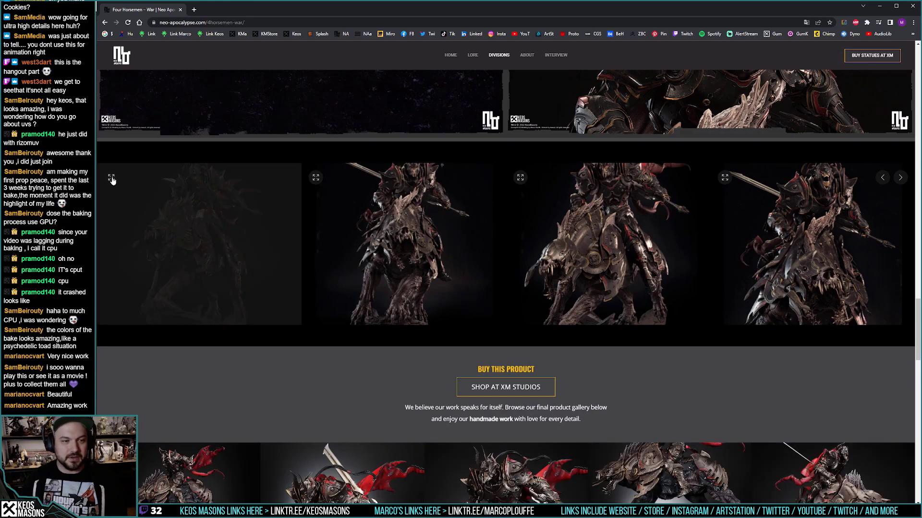
Step: Enlarge a War gallery photo, page ahead two images, and zoom in and out on the upper body
left_click(111, 178)
left_click_drag(580, 216, 455, 211)
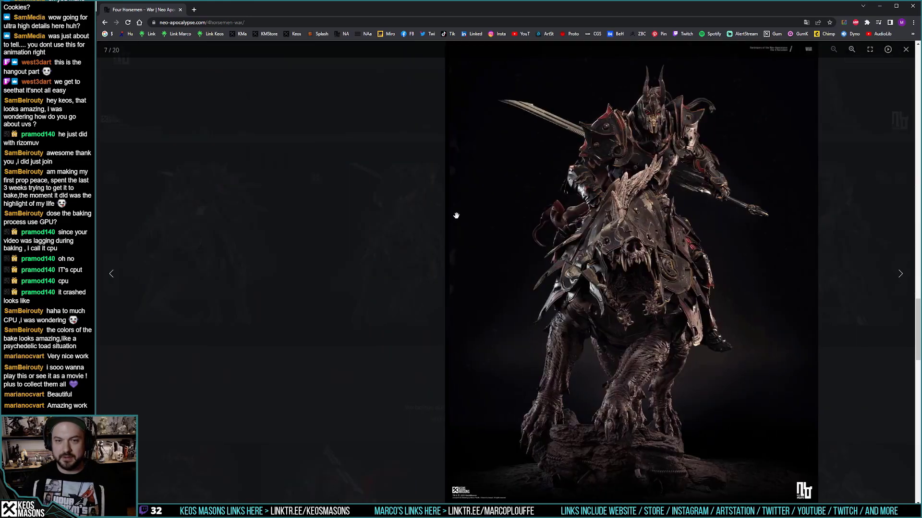
left_click_drag(614, 224, 407, 287)
double_click(485, 181)
double_click(480, 273)
Step: Zoom and pan over the next War render's head and torso, then close the lightbox
left_click_drag(562, 277, 428, 283)
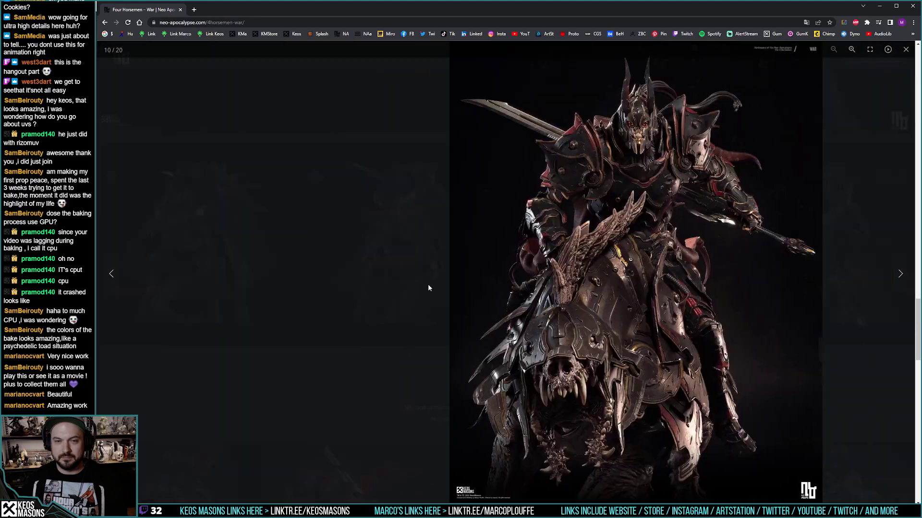
double_click(520, 198)
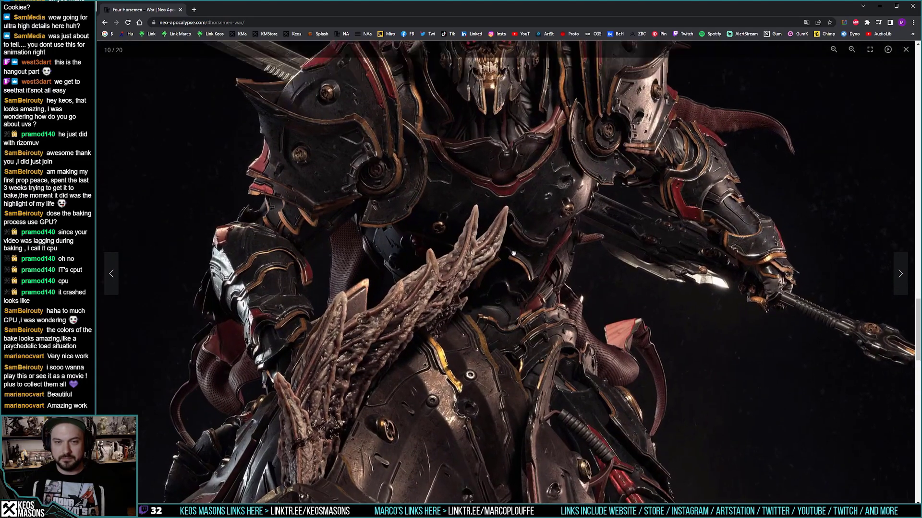
left_click_drag(521, 199, 514, 332)
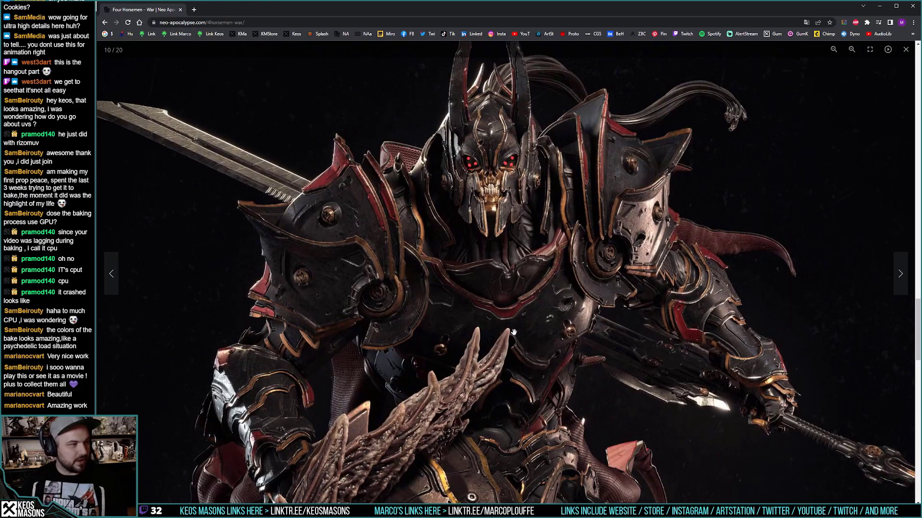
double_click(513, 332)
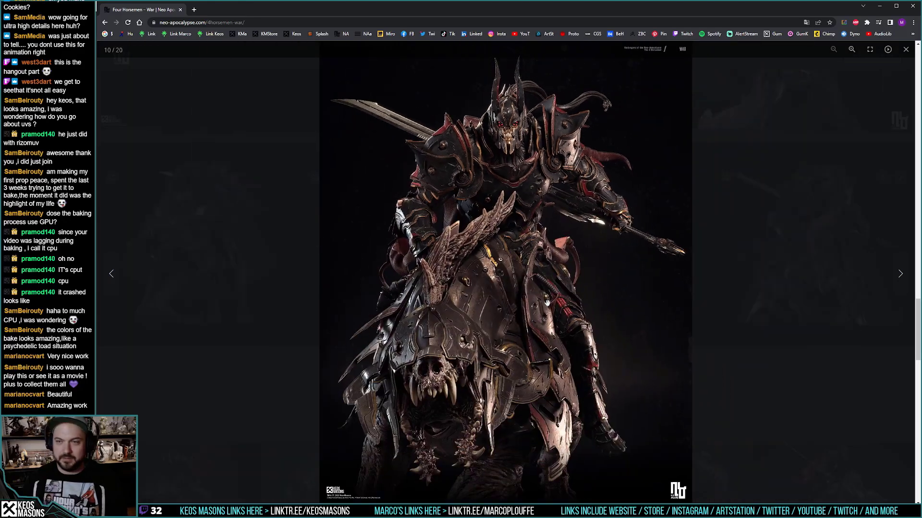
left_click(905, 51)
scroll(624, 273, "down", 5)
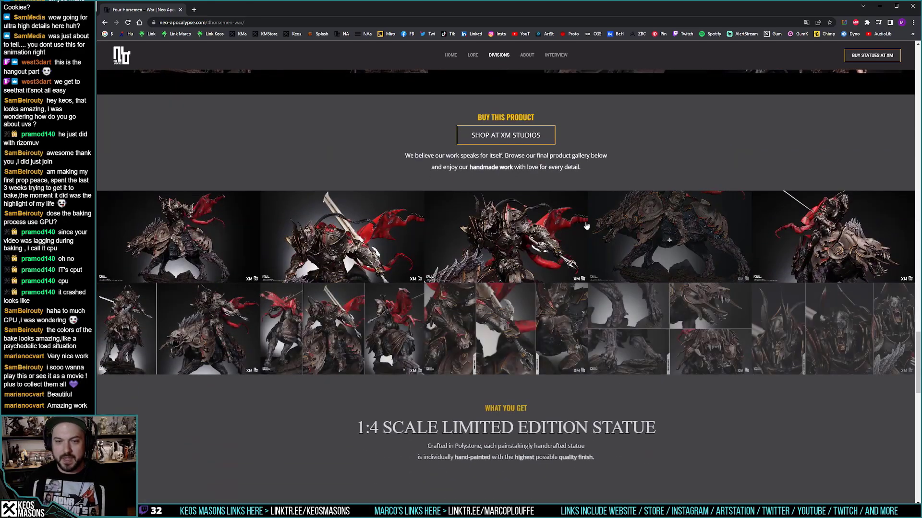
Step: Open the first War statue photo enlarged and zoom into the armour on photos two and three
left_click(183, 219)
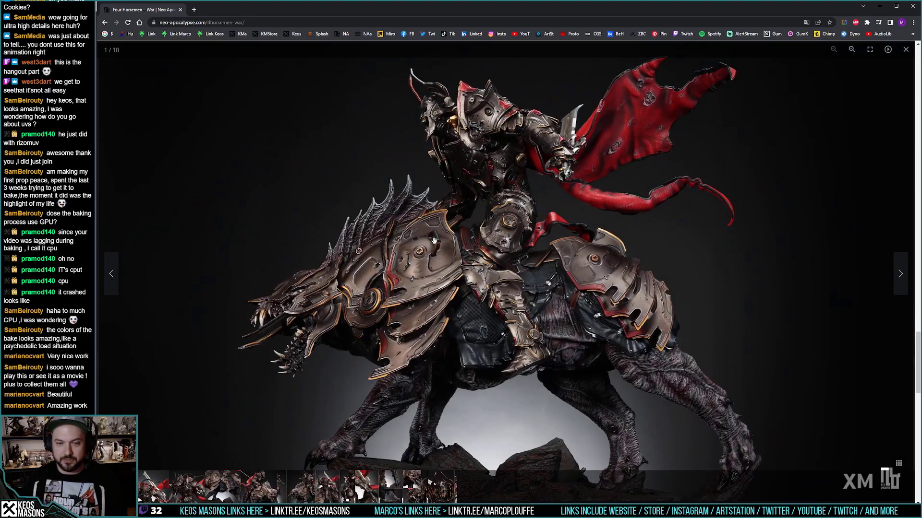
left_click(901, 274)
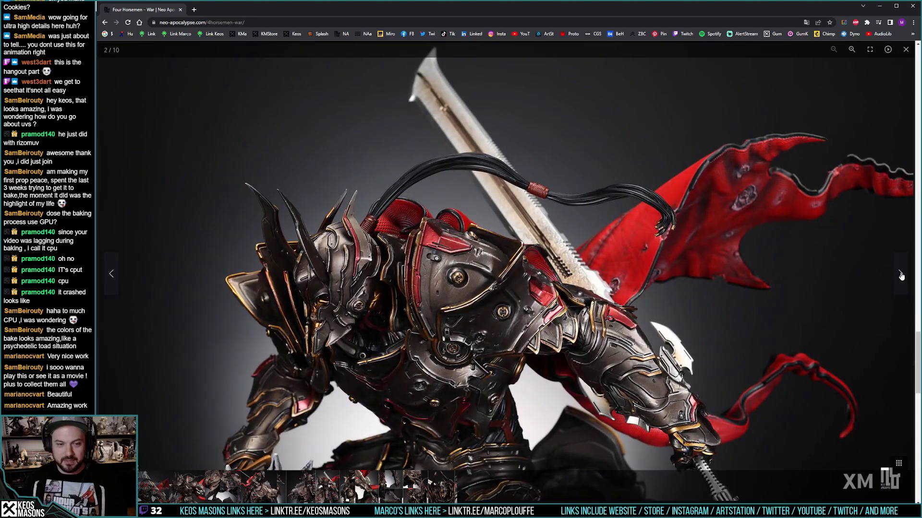
double_click(492, 268)
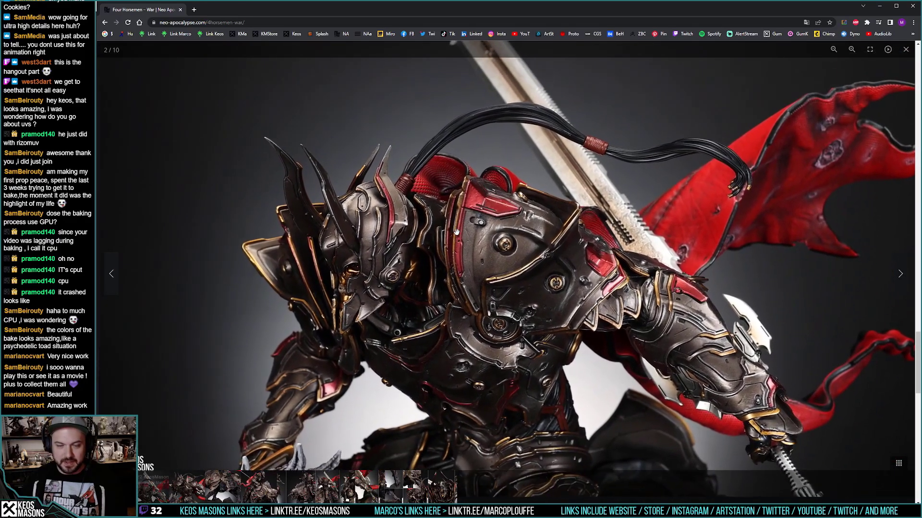
left_click(457, 233)
key("Right")
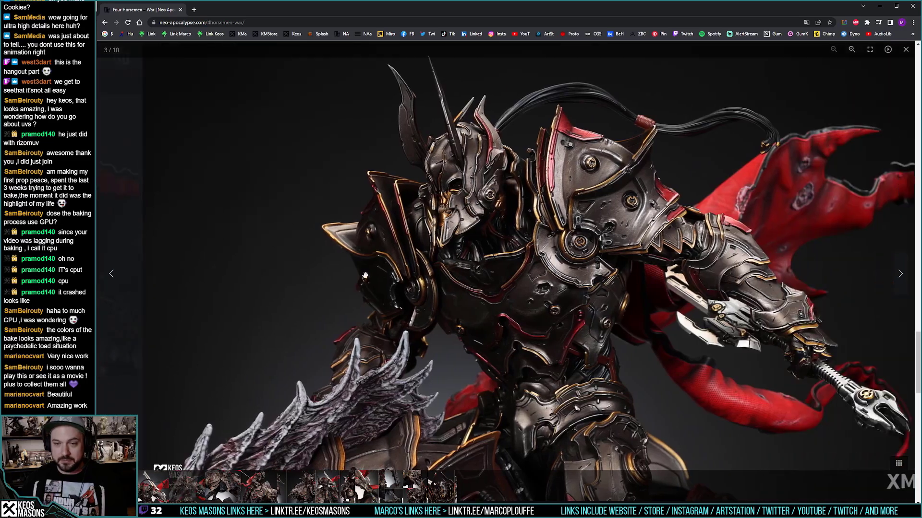
double_click(400, 242)
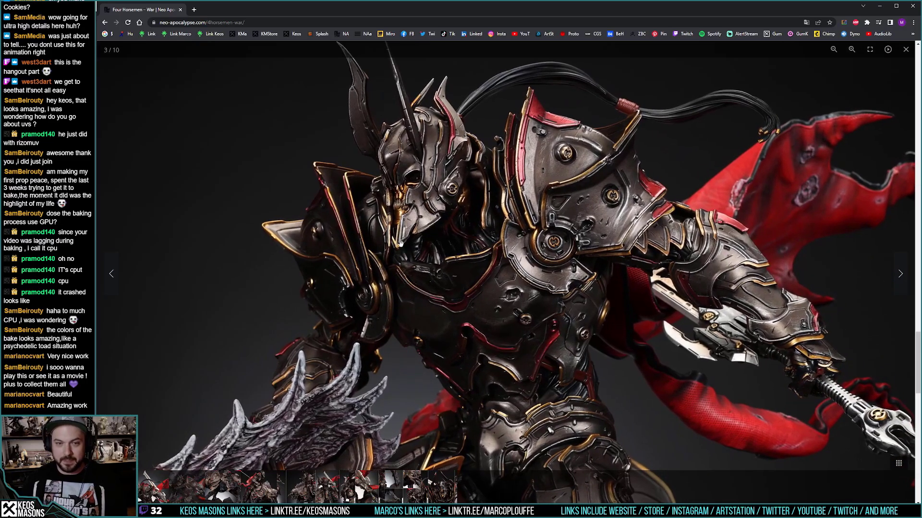
left_click(549, 267)
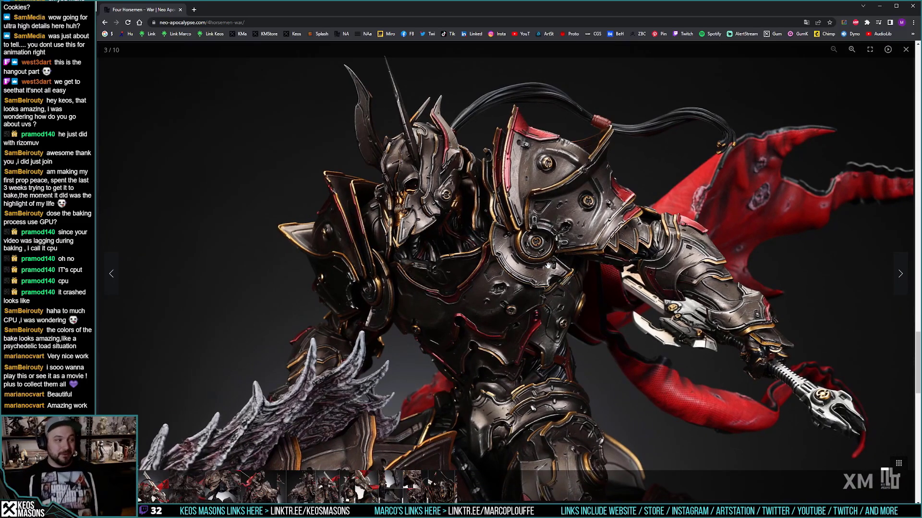
Step: Page through the beast, rider and arm-and-boots photos to the Focus on Beast close-ups, image 9
left_click_drag(493, 234, 441, 243)
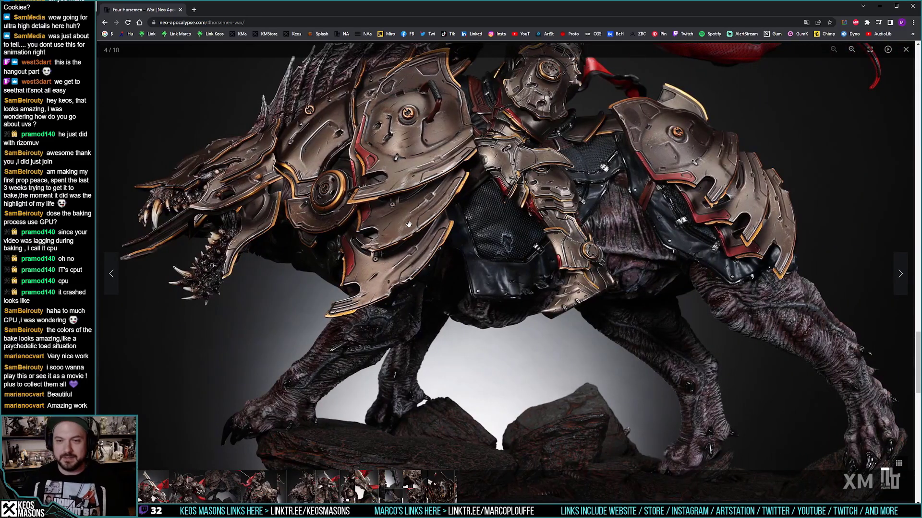
scroll(431, 212, "up", 3)
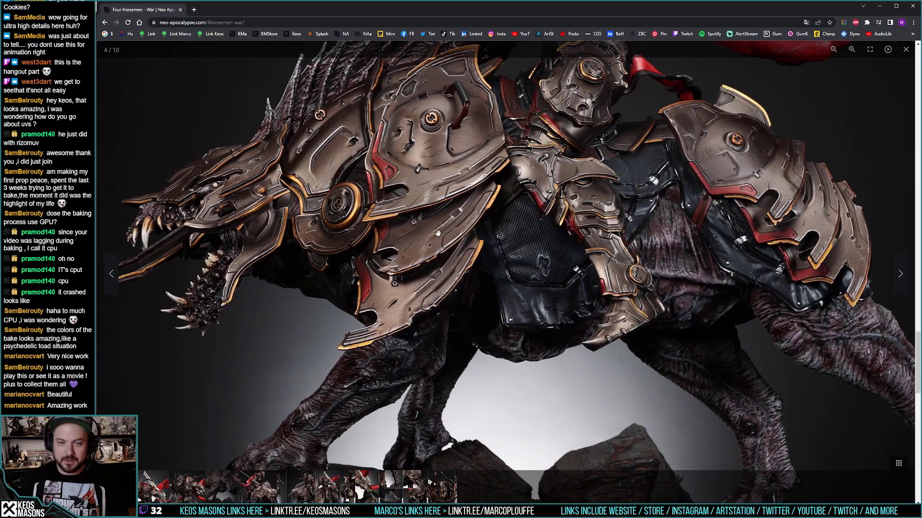
left_click(415, 237)
left_click_drag(414, 237, 329, 223)
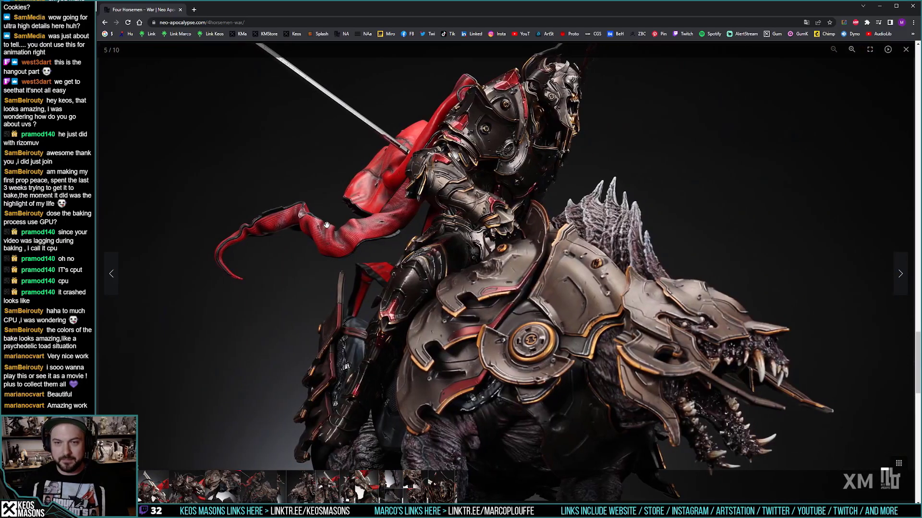
left_click_drag(495, 231, 340, 230)
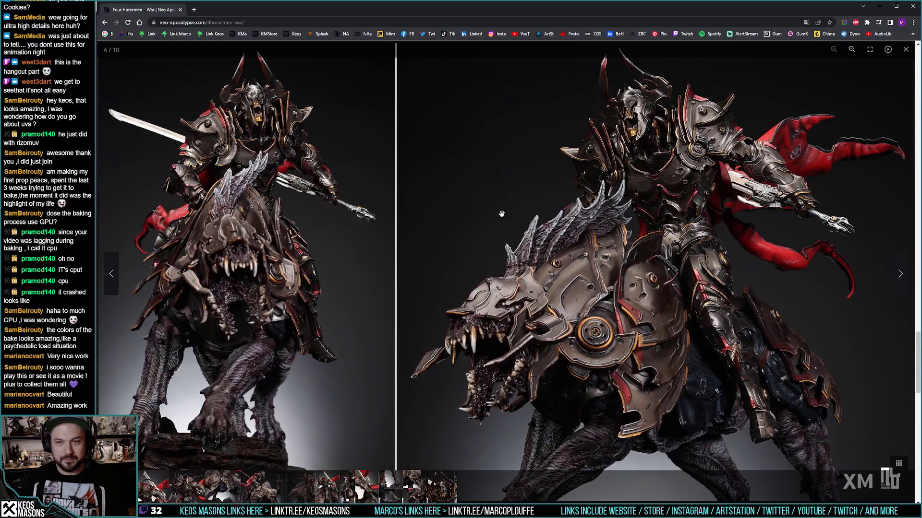
scroll(622, 195, "up", 2)
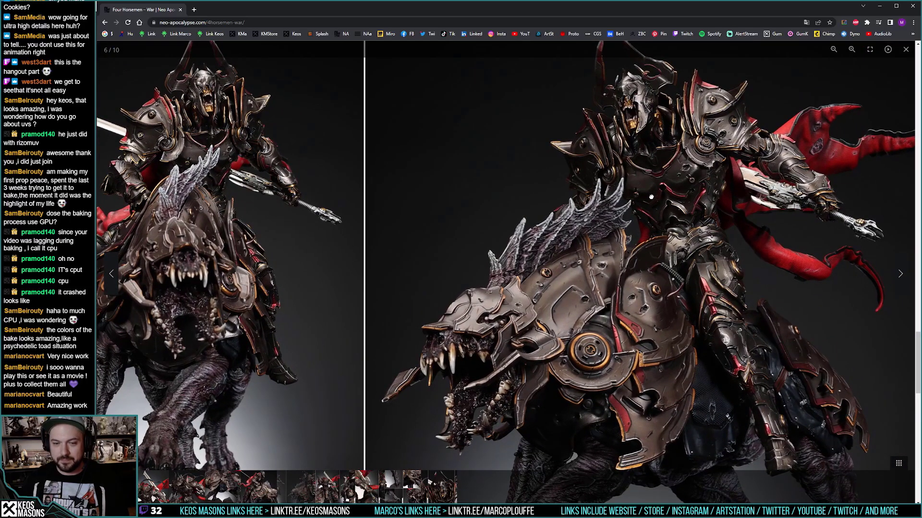
left_click(651, 197)
left_click_drag(651, 197, 373, 221)
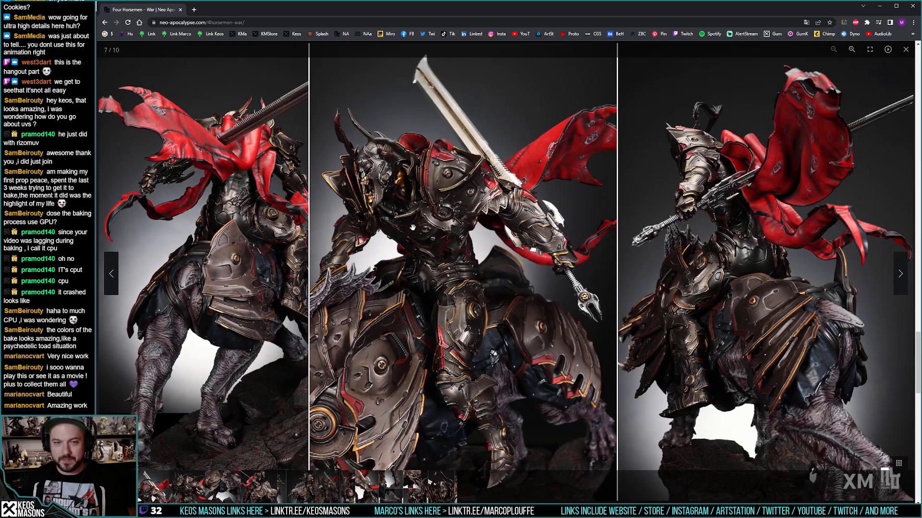
left_click_drag(453, 234, 355, 235)
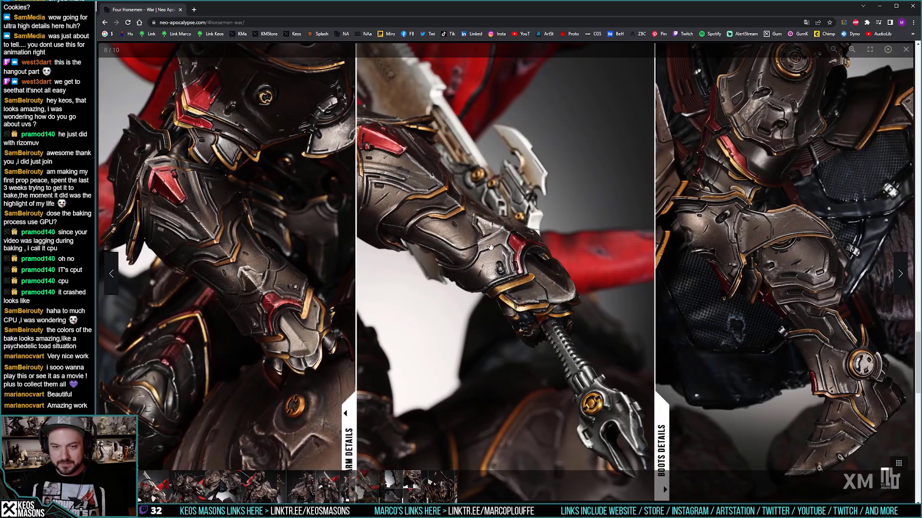
left_click_drag(529, 263, 487, 260)
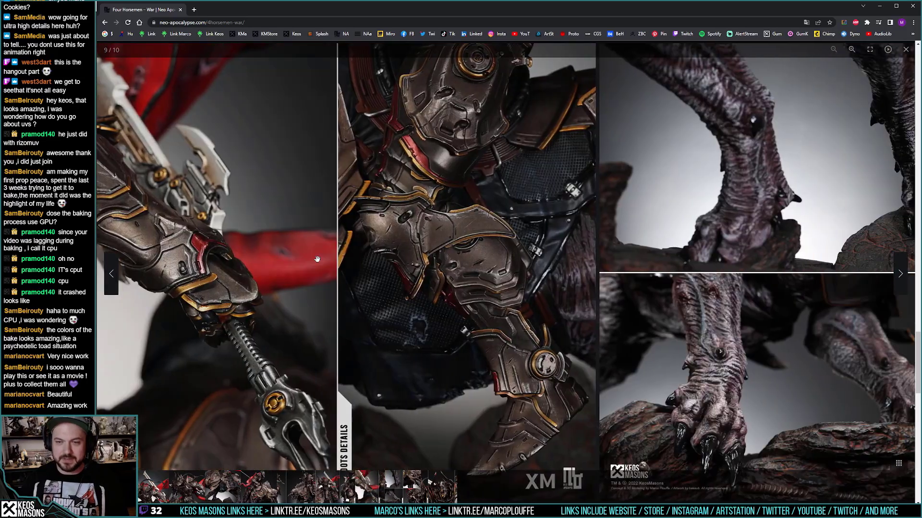
Step: Close the photo viewer, scroll through the War statue specs and banner, and return to the top
left_click(905, 51)
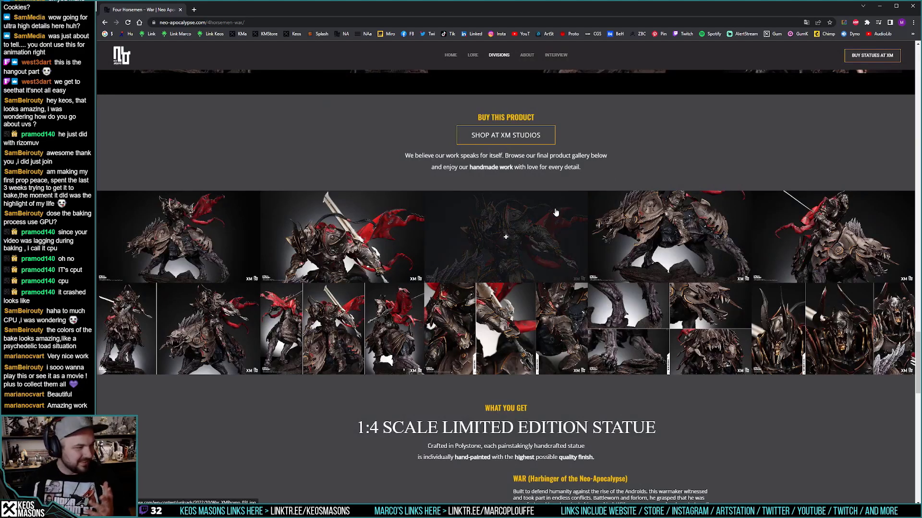
scroll(543, 248, "down", 5)
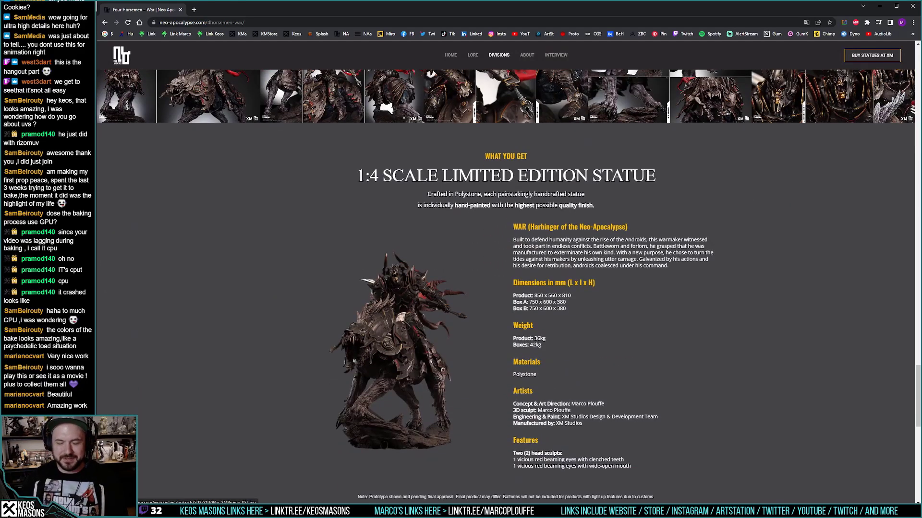
scroll(374, 115, "down", 1)
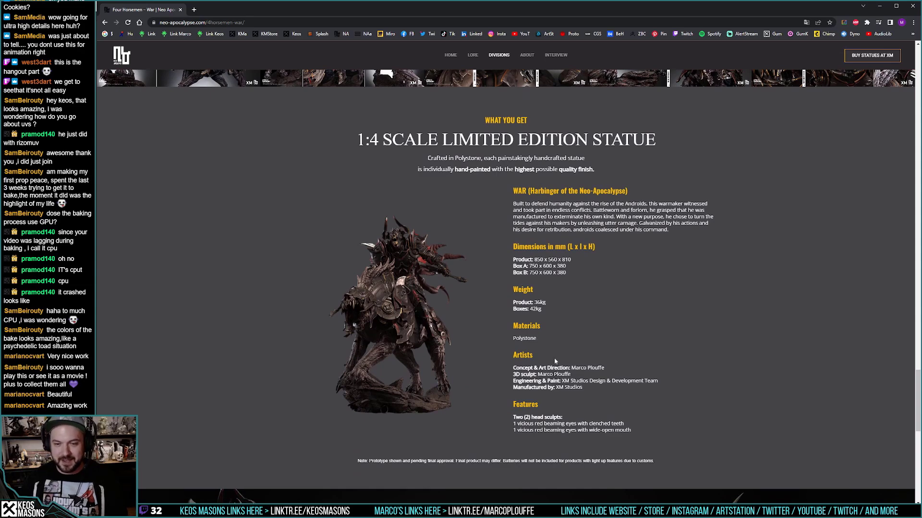
scroll(555, 361, "down", 7)
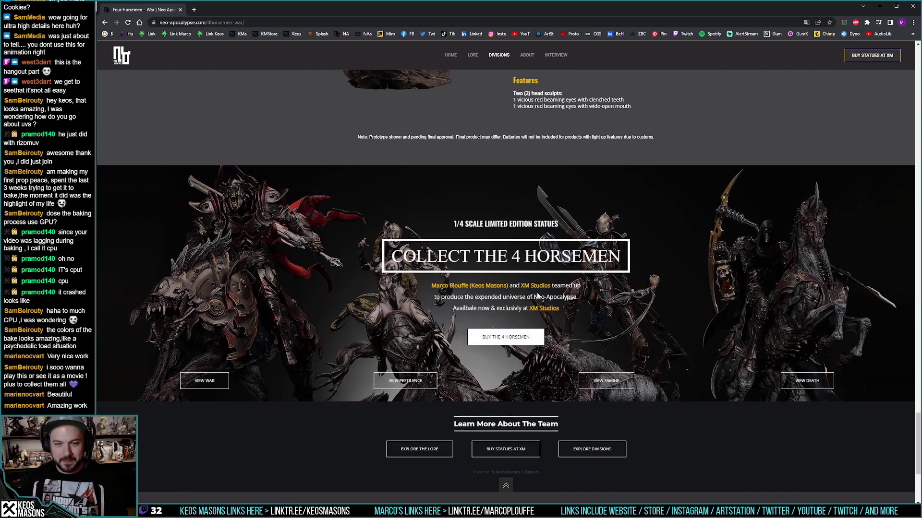
scroll(432, 231, "down", 1)
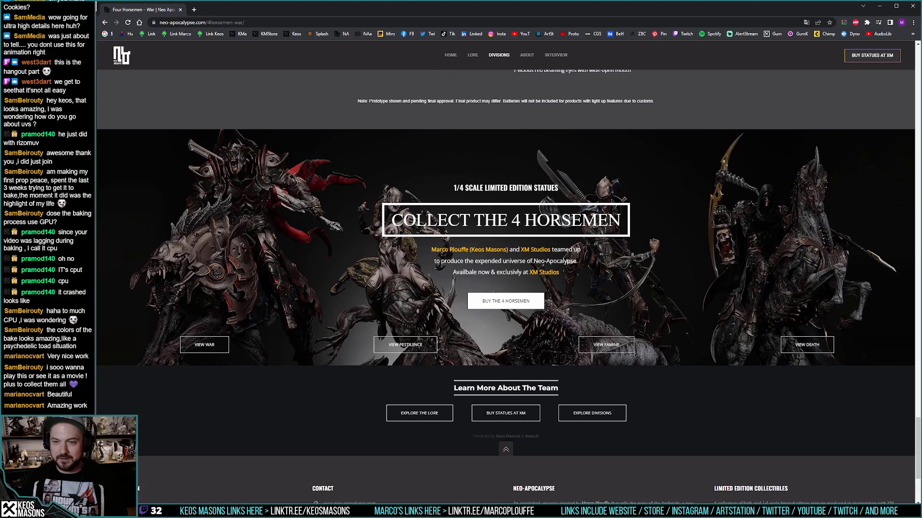
key("Home")
scroll(502, 206, "down", 15)
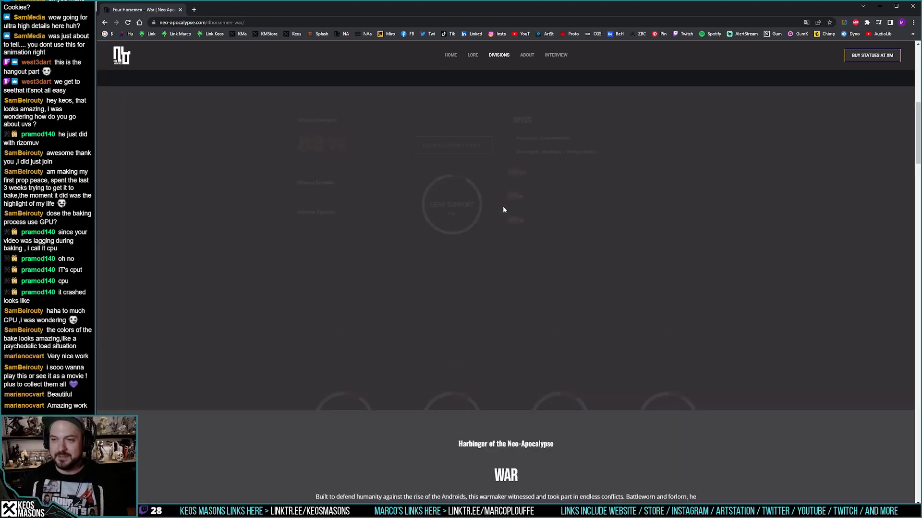
key("Home")
Step: Open the Four Horsemen – Death page and scroll down through its gallery
mouse_move(499, 56)
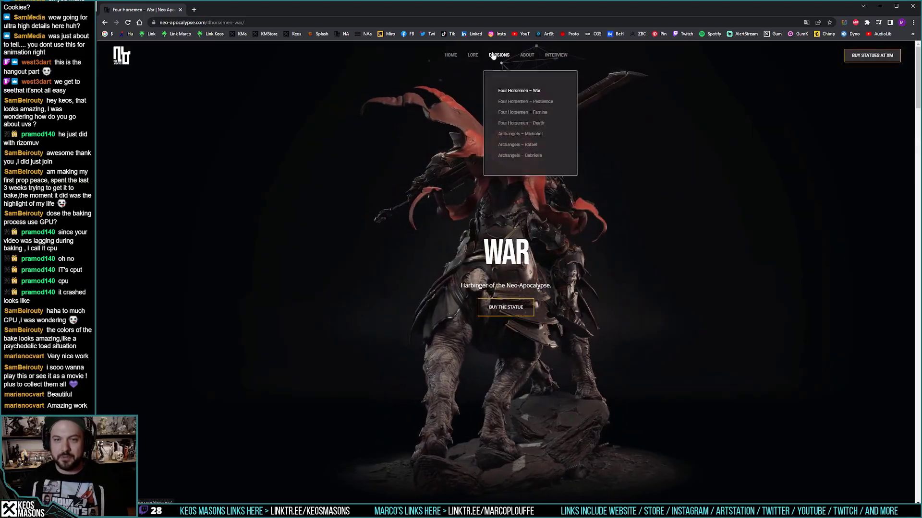
left_click(531, 123)
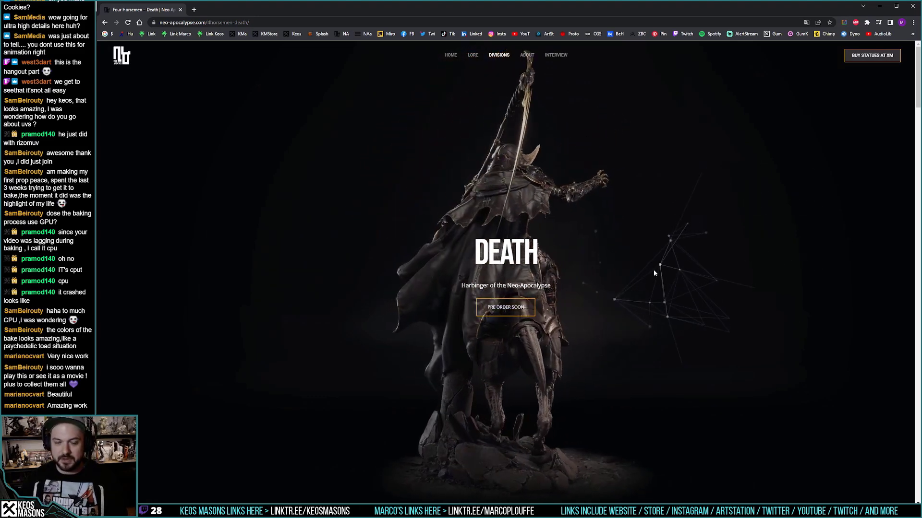
scroll(633, 269, "down", 5)
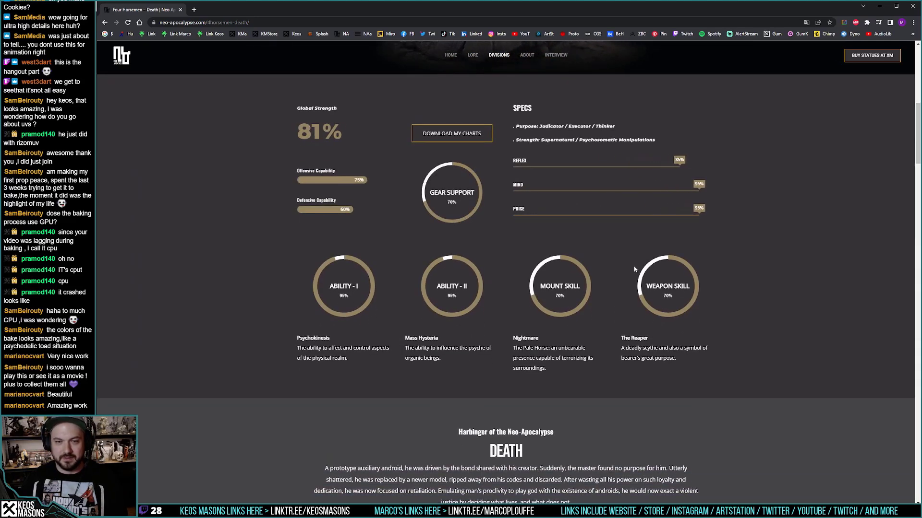
scroll(633, 269, "down", 15)
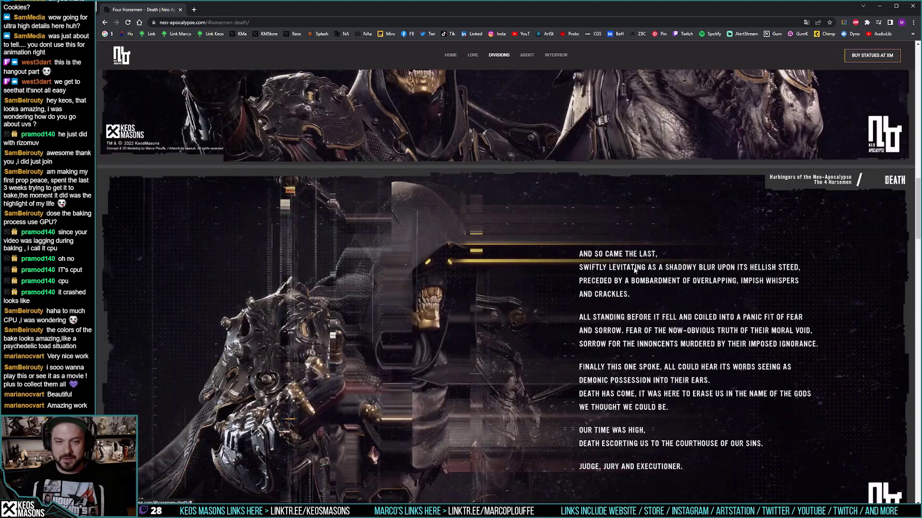
scroll(633, 270, "down", 8)
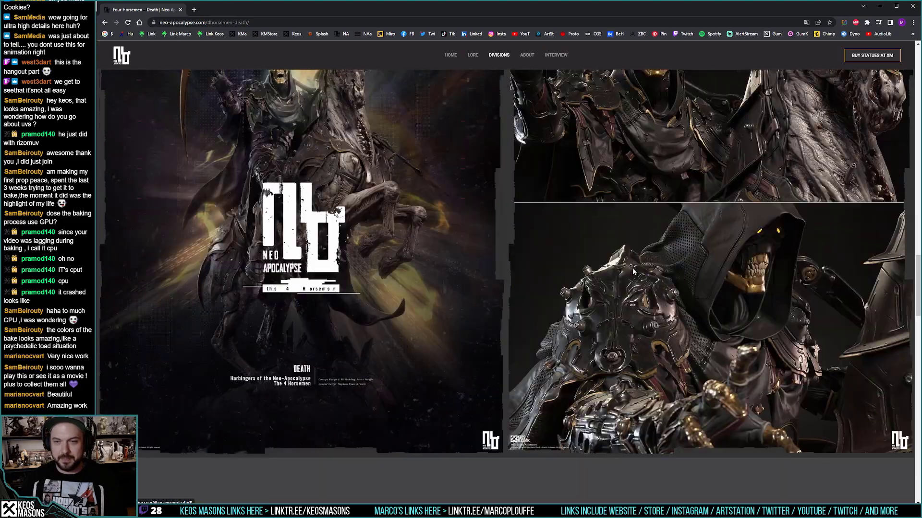
scroll(633, 272, "down", 5)
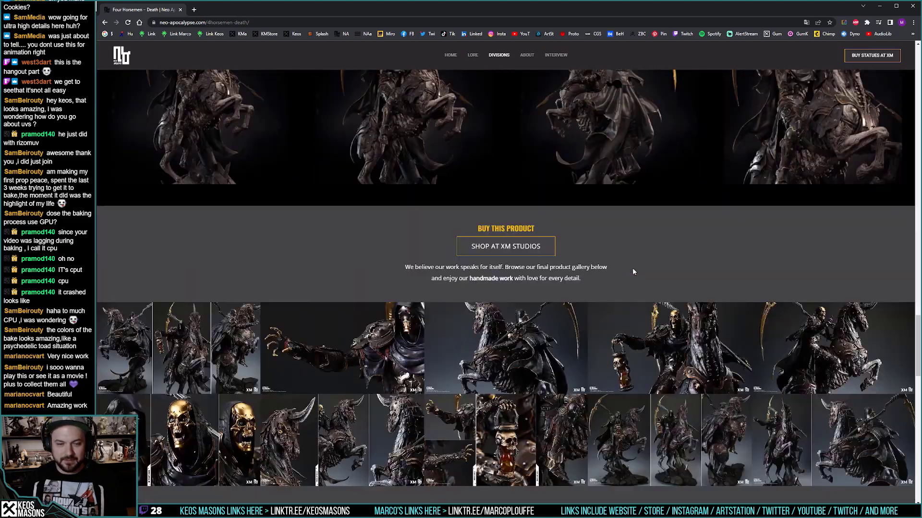
scroll(632, 271, "down", 3)
Step: Enlarge and close a Death gallery photo, then open the Archangels – Michahel page
left_click(445, 214)
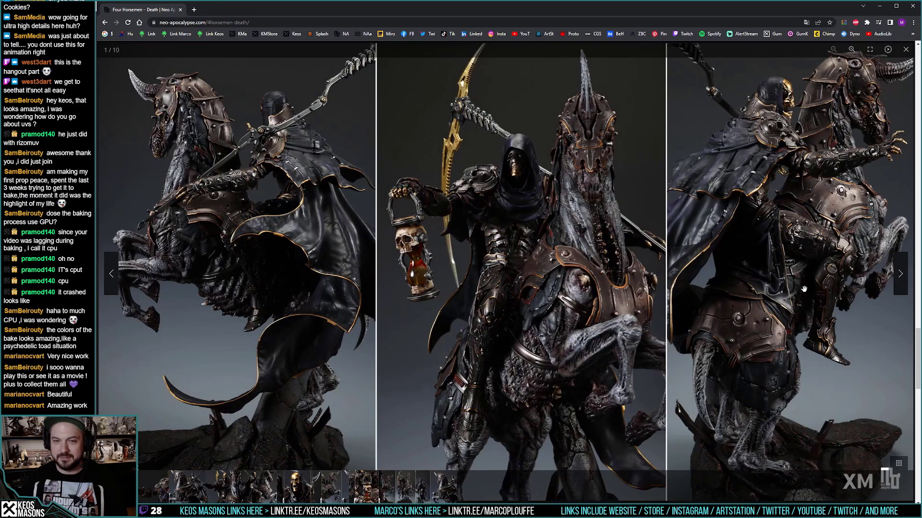
left_click(907, 51)
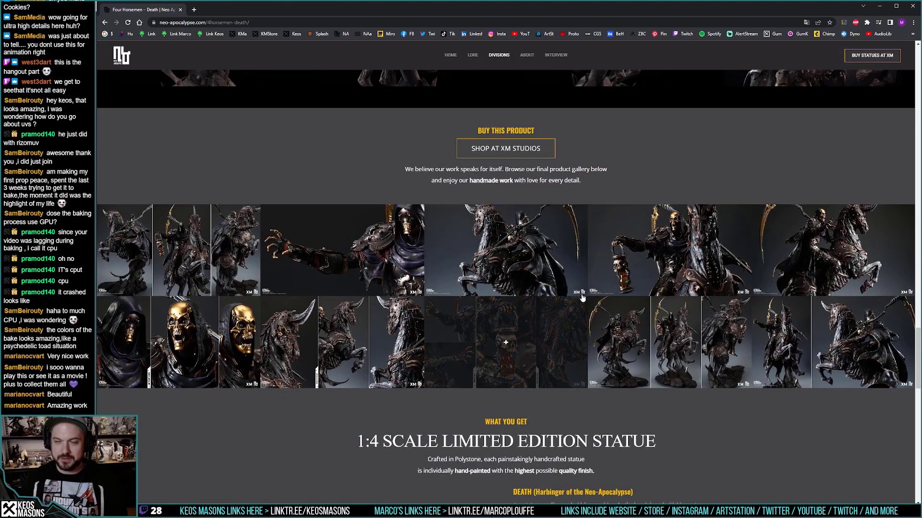
left_click(521, 133)
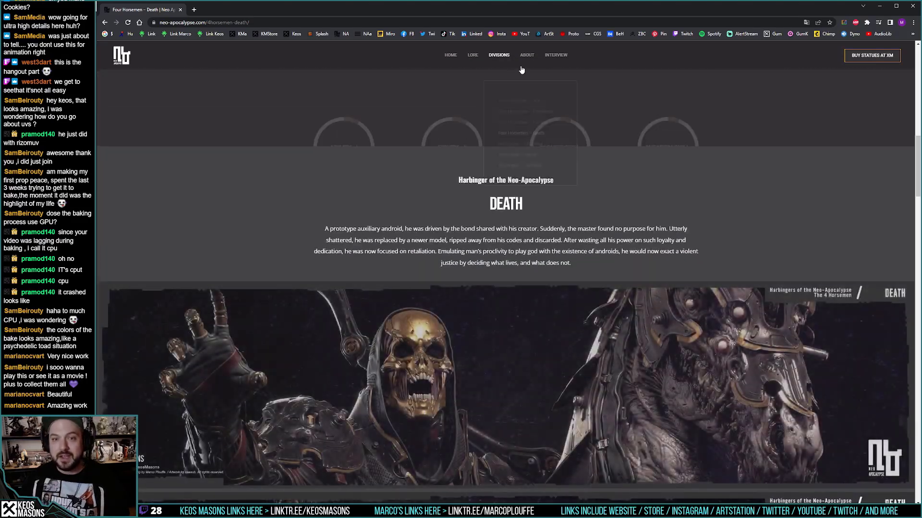
mouse_move(499, 57)
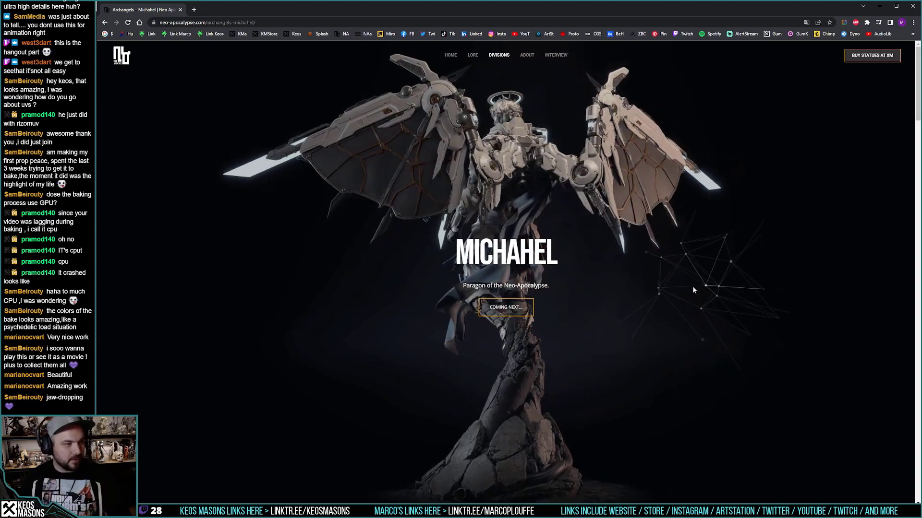
scroll(679, 297, "down", 15)
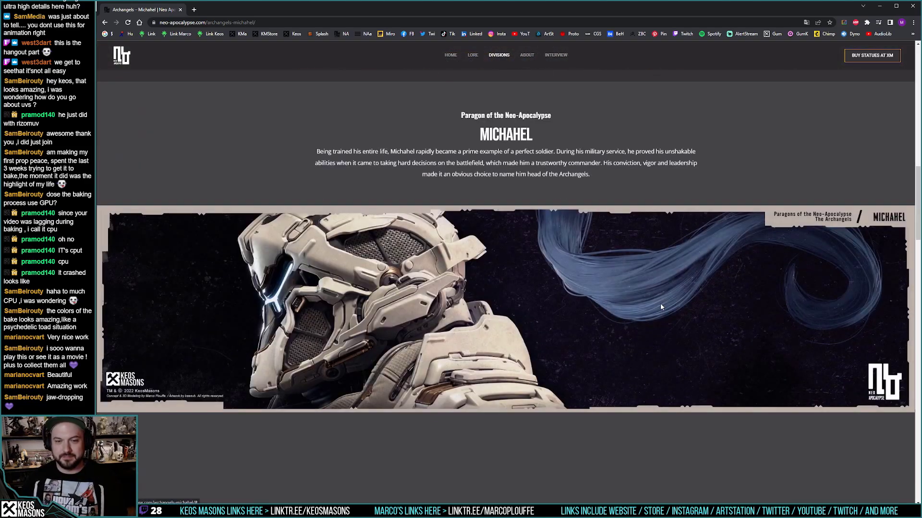
scroll(660, 303, "down", 8)
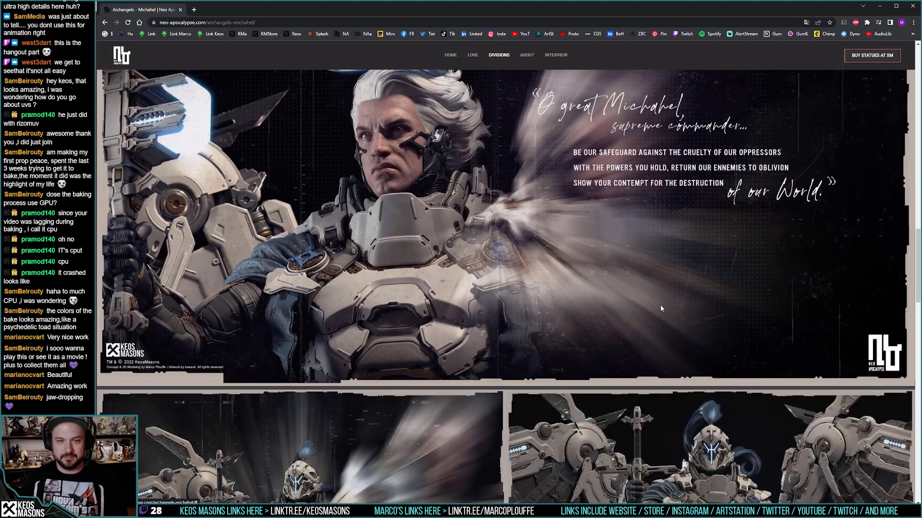
scroll(661, 304, "down", 6)
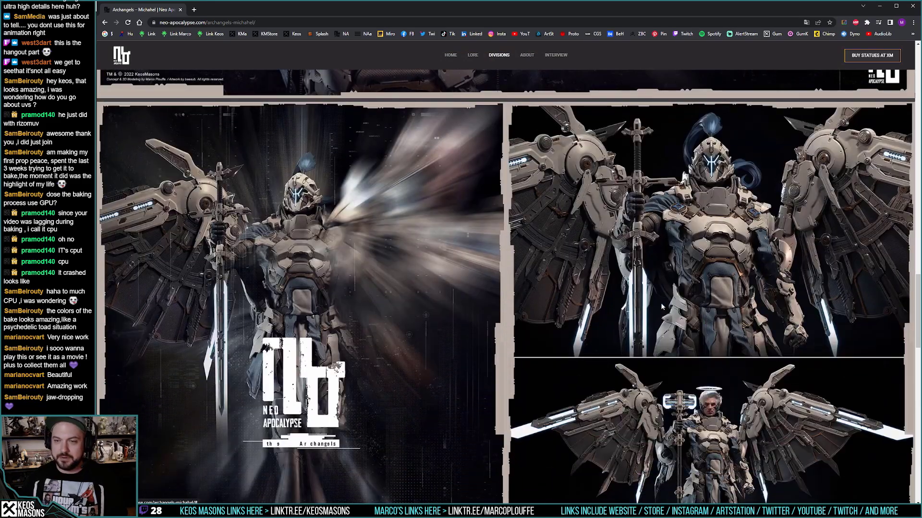
scroll(662, 306, "down", 2)
scroll(661, 301, "down", 8)
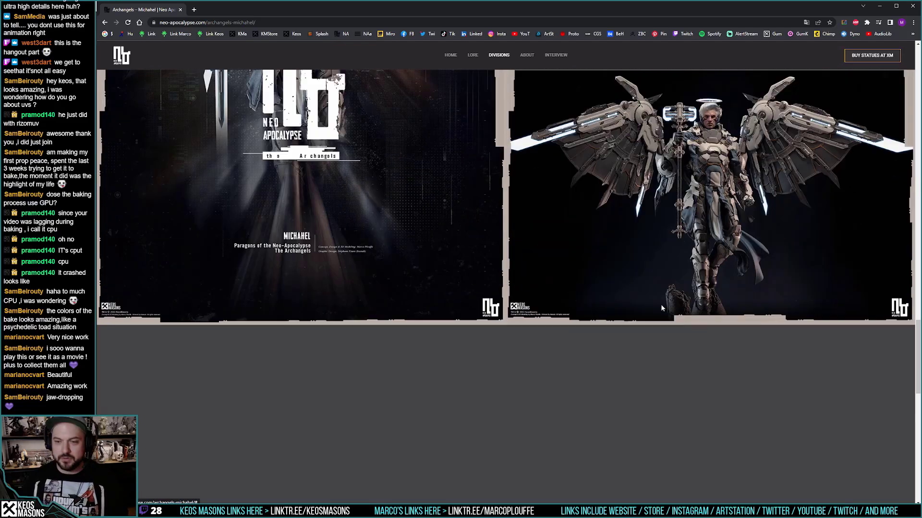
scroll(661, 309, "down", 3)
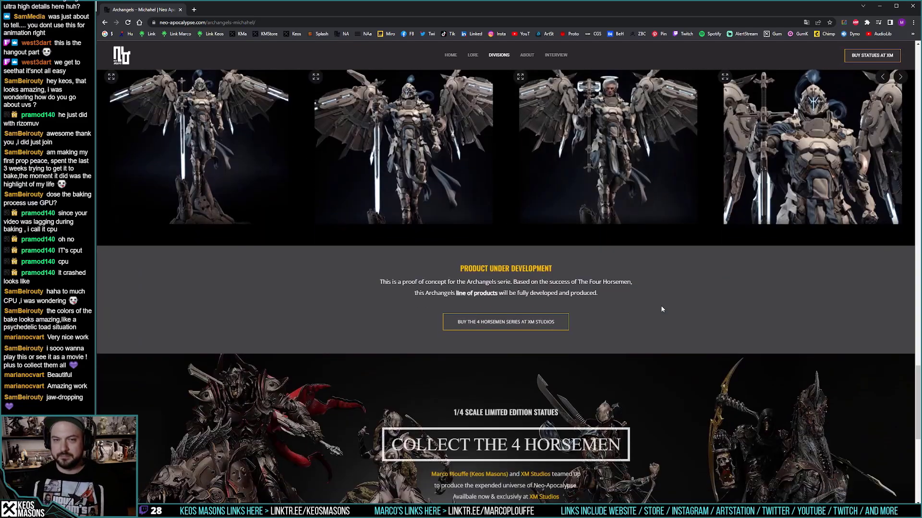
scroll(662, 308, "down", 8)
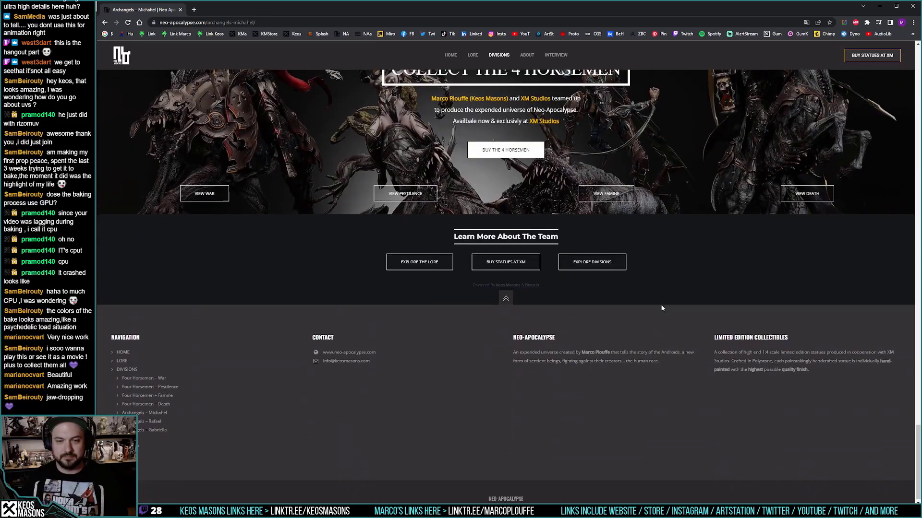
scroll(661, 308, "up", 15)
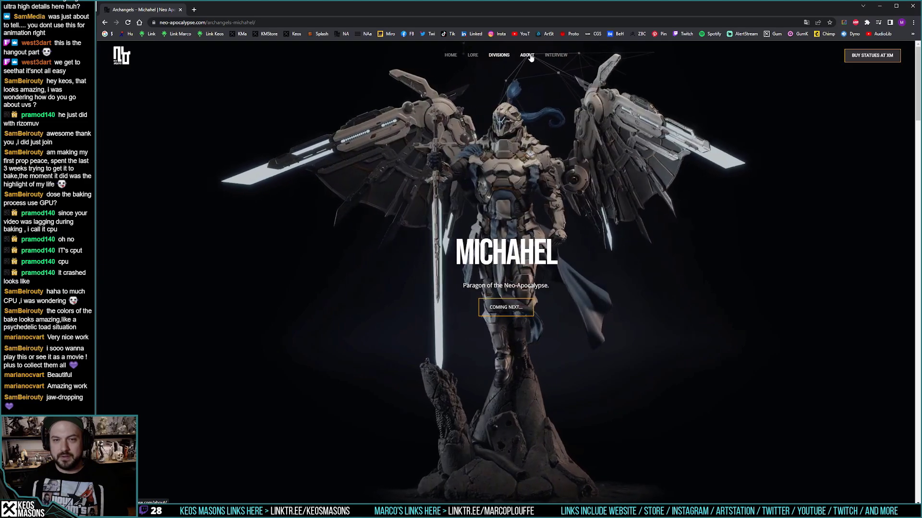
Step: Go to ABOUT > INTERVIEW and scroll through the interview video and written Q&A
left_click(556, 54)
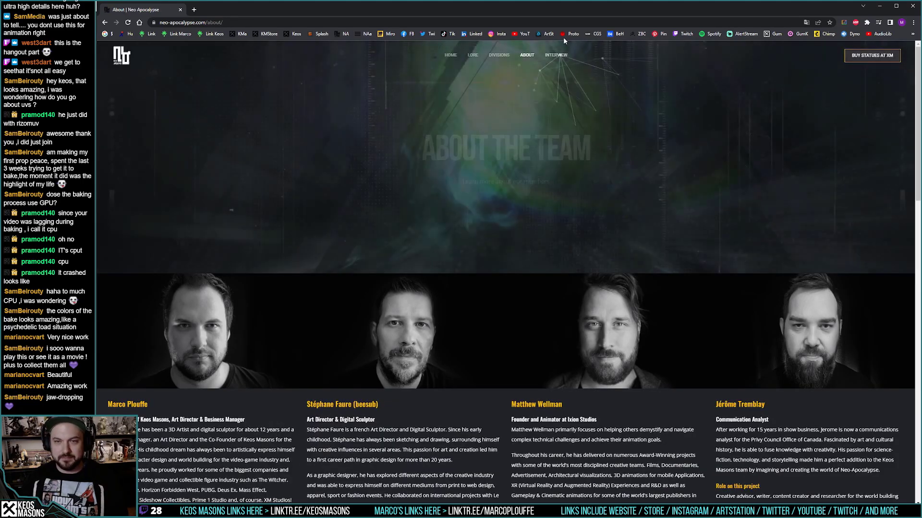
left_click(563, 55)
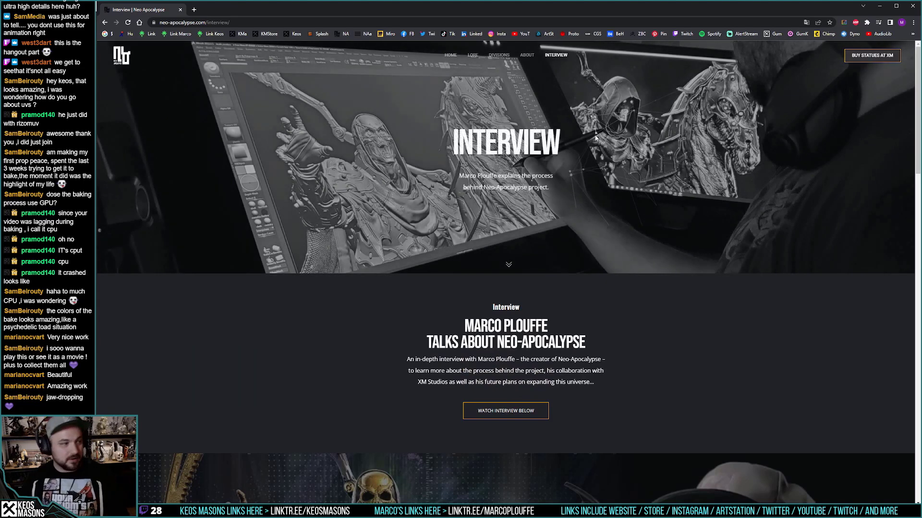
scroll(596, 140, "down", 6)
scroll(597, 132, "down", 2)
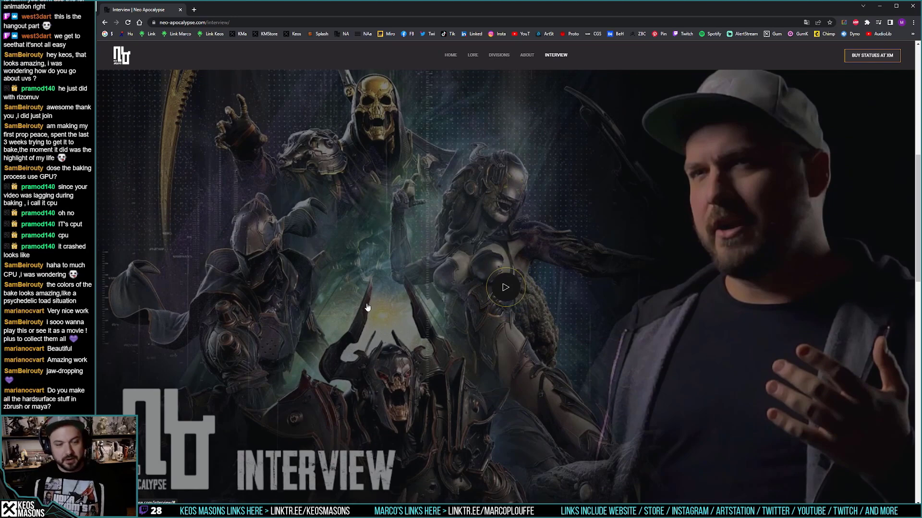
scroll(388, 324, "down", 4)
scroll(389, 324, "down", 3)
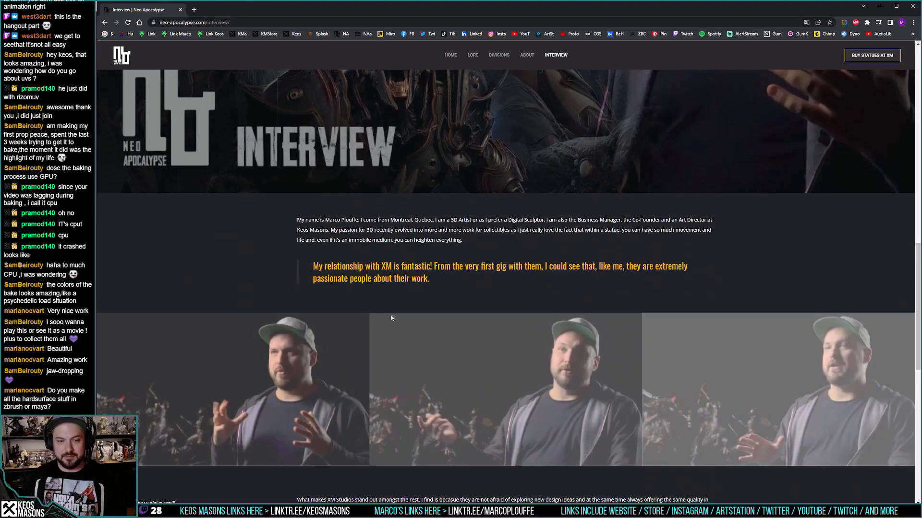
scroll(390, 314, "down", 4)
scroll(390, 314, "up", 10)
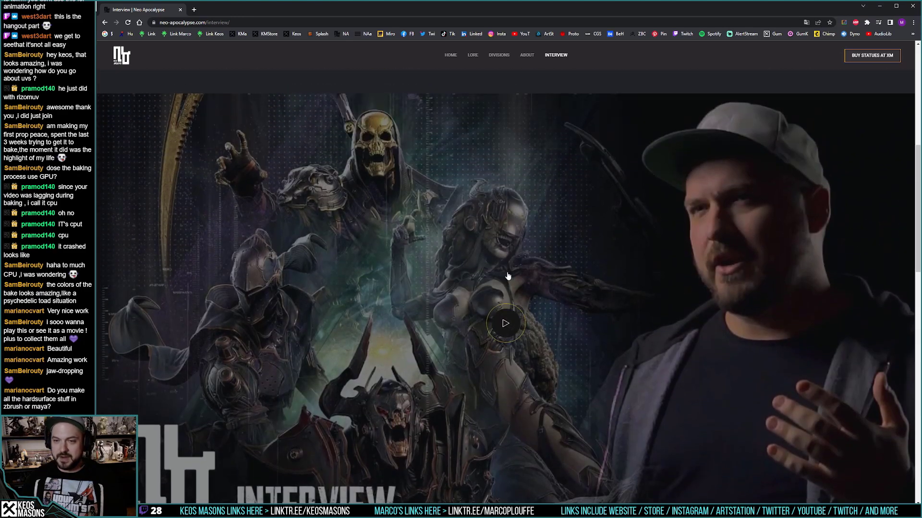
scroll(506, 297, "up", 8)
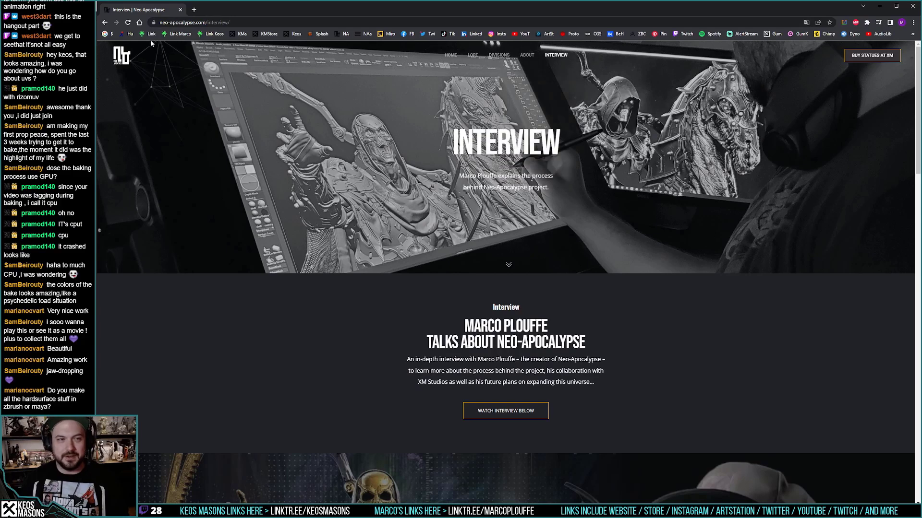
Step: Return to the frog knight project and open Bake Mesh Maps for the armor set
key("alt+Tab")
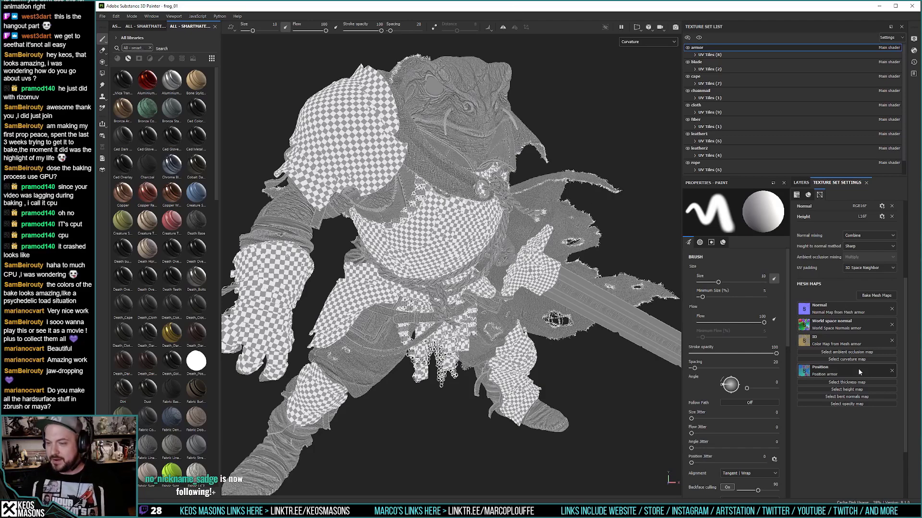
left_click(867, 296)
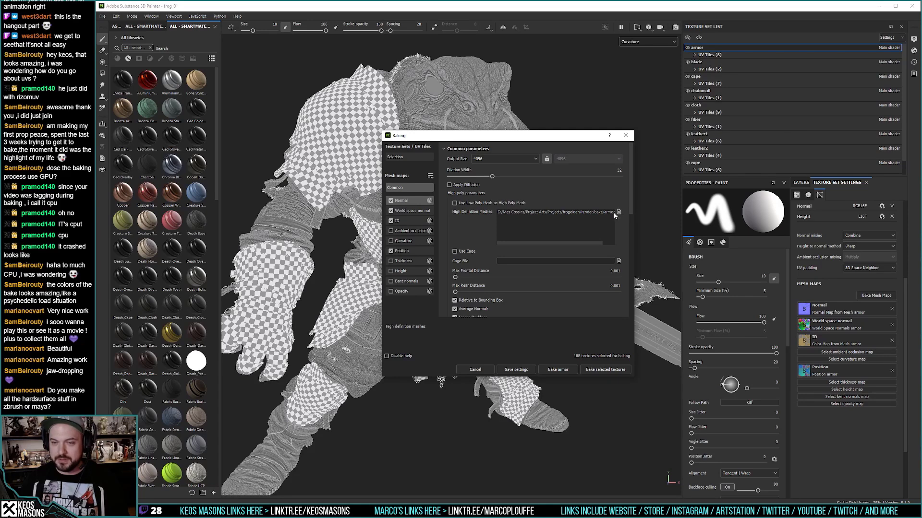
Step: Bake only Curvature for armor, excluding Normal, World space normal, ID and Position
left_click(390, 251)
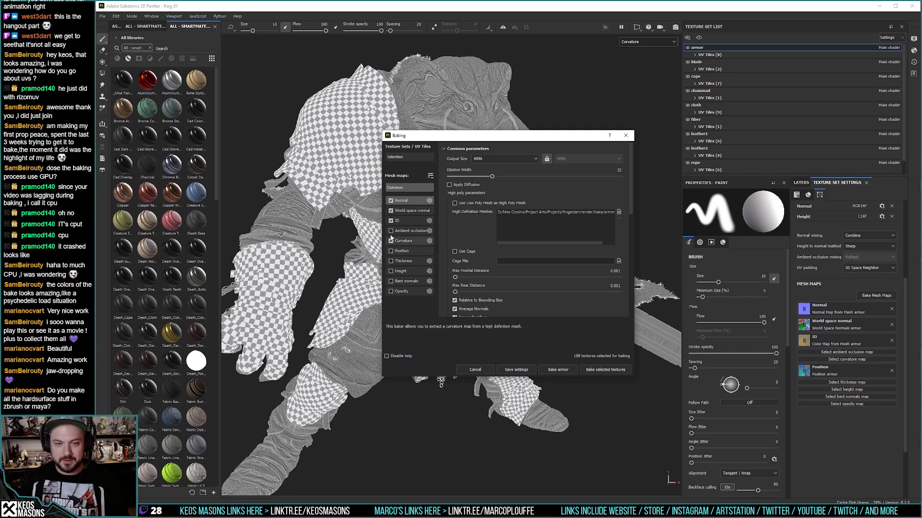
left_click(391, 240)
left_click(391, 221)
left_click(390, 210)
left_click(391, 201)
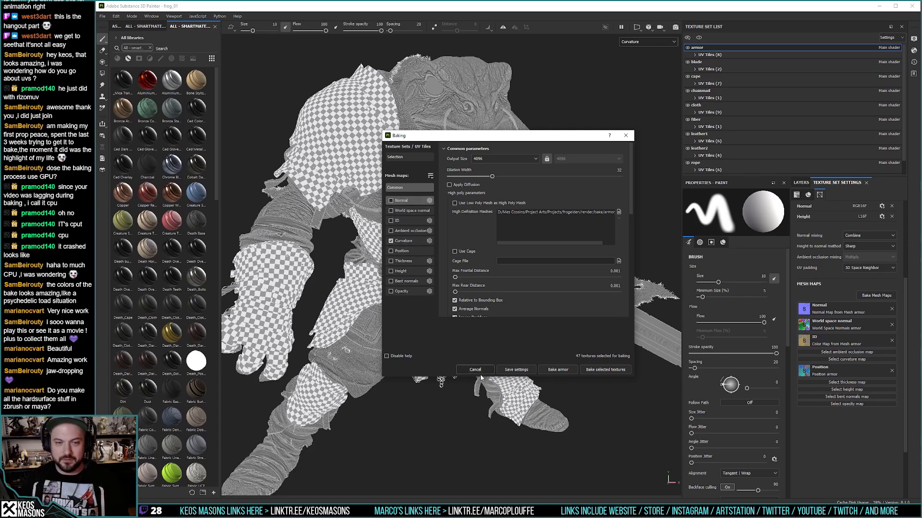
left_click(558, 369)
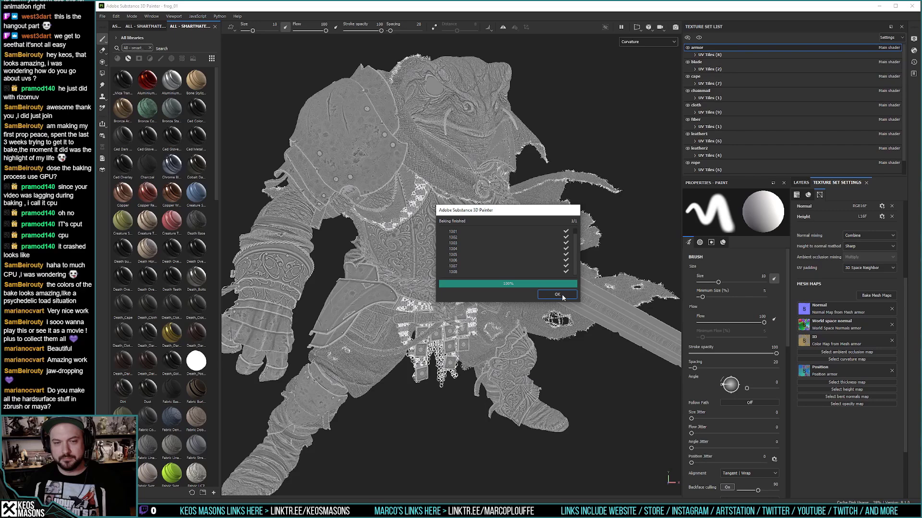
Step: Dismiss the curvature report, keep the high-definition mesh, and bake the armor's ambient occlusion
left_click(559, 295)
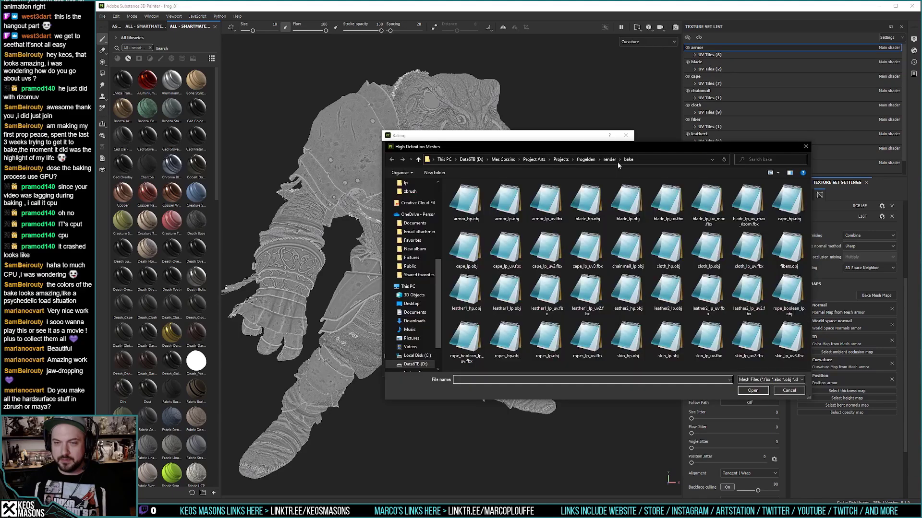
key("Escape")
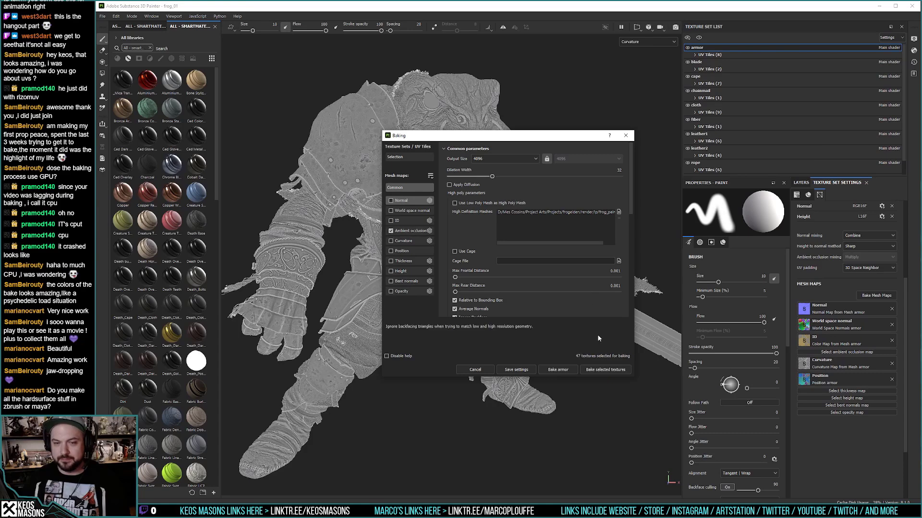
left_click(557, 370)
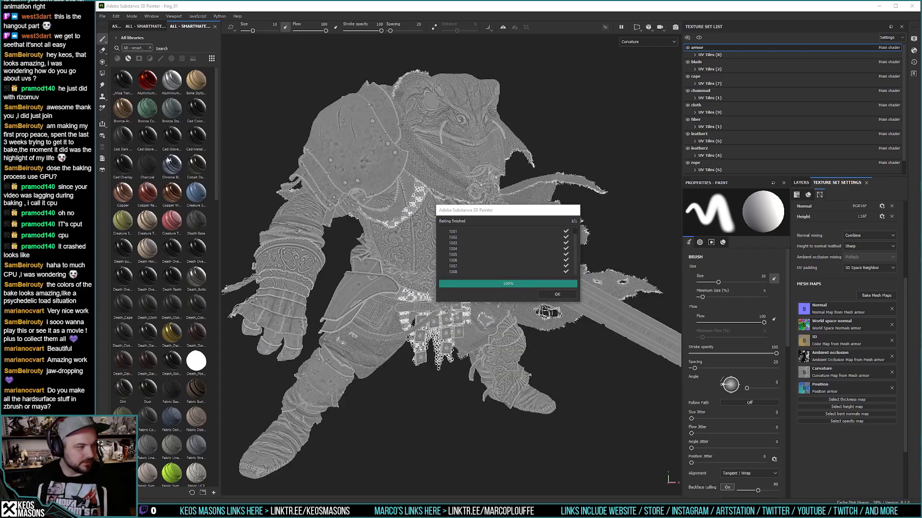
Step: Preview the Ambient occlusion channel in the viewport and orbit to inspect the chest plate
left_click(557, 294)
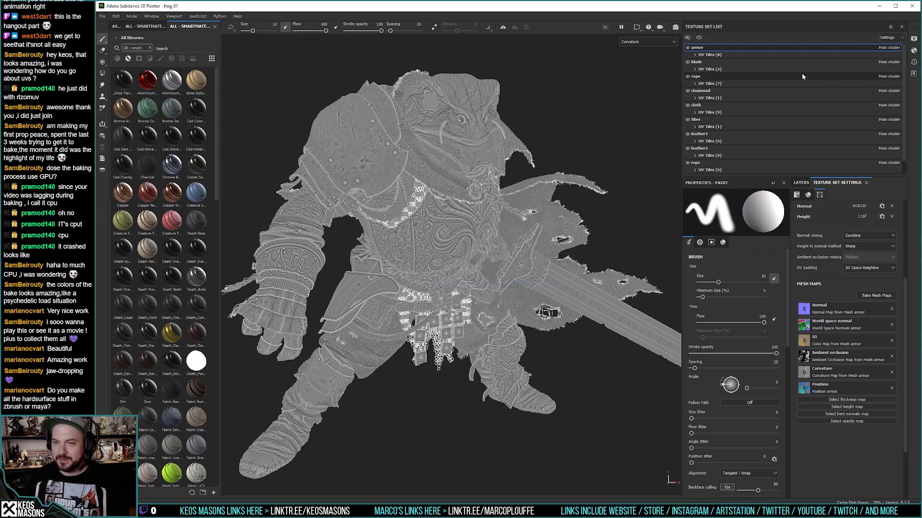
left_click(659, 42)
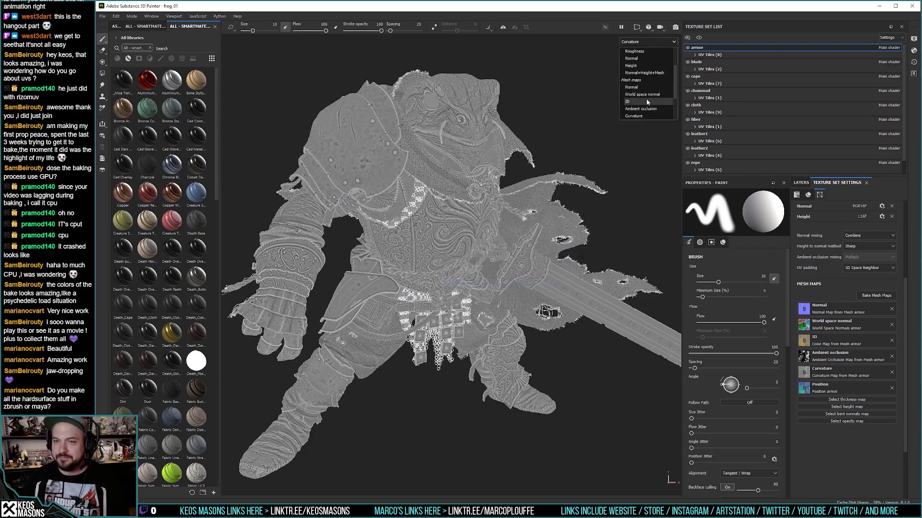
left_click(646, 109)
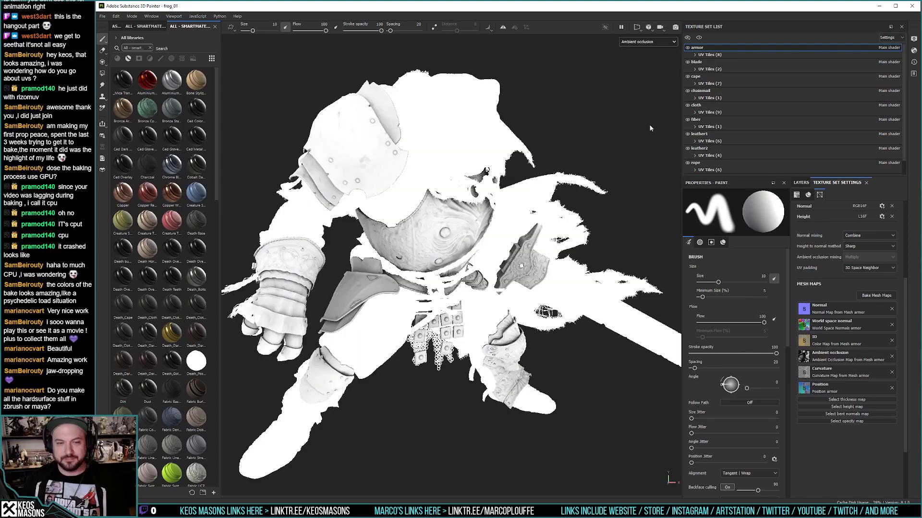
scroll(438, 192, "up", 5)
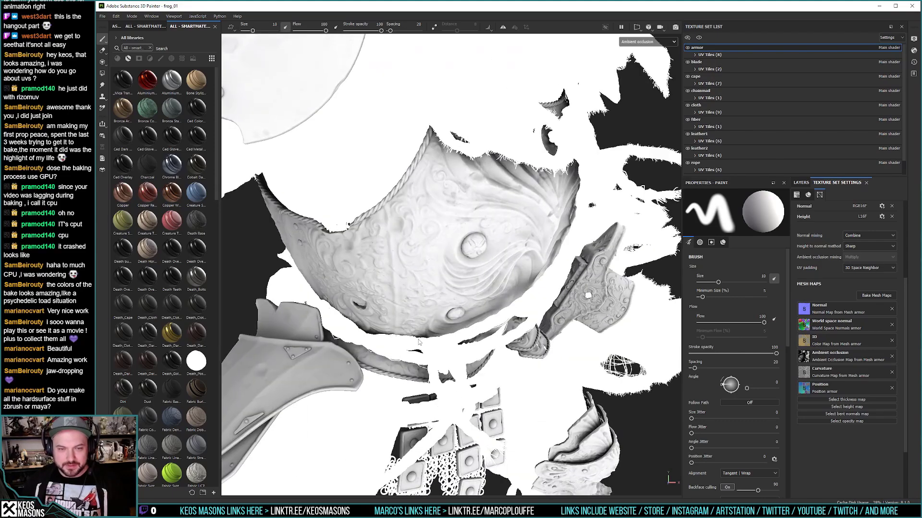
left_click_drag(418, 342, 468, 259, "alt")
scroll(399, 267, "down", 8)
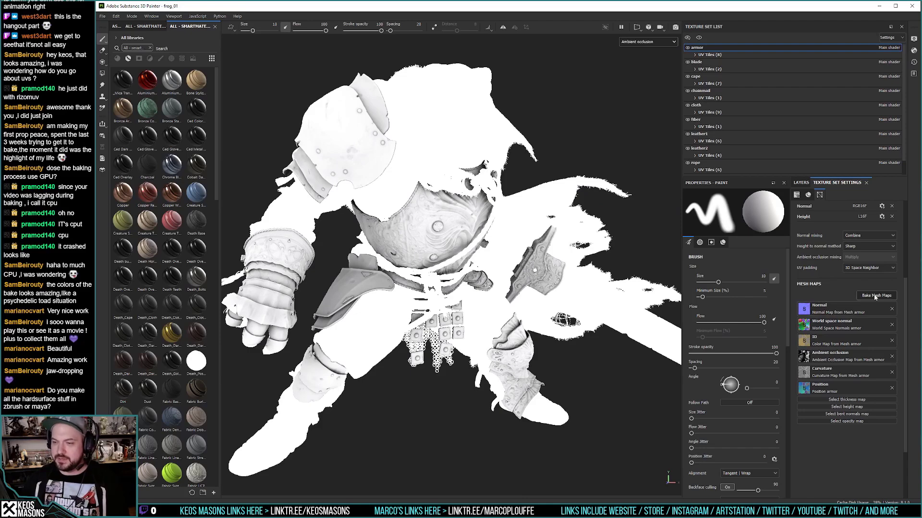
Step: Select the blade texture set, bake its ambient occlusion, and dismiss the finished report
left_click(700, 64)
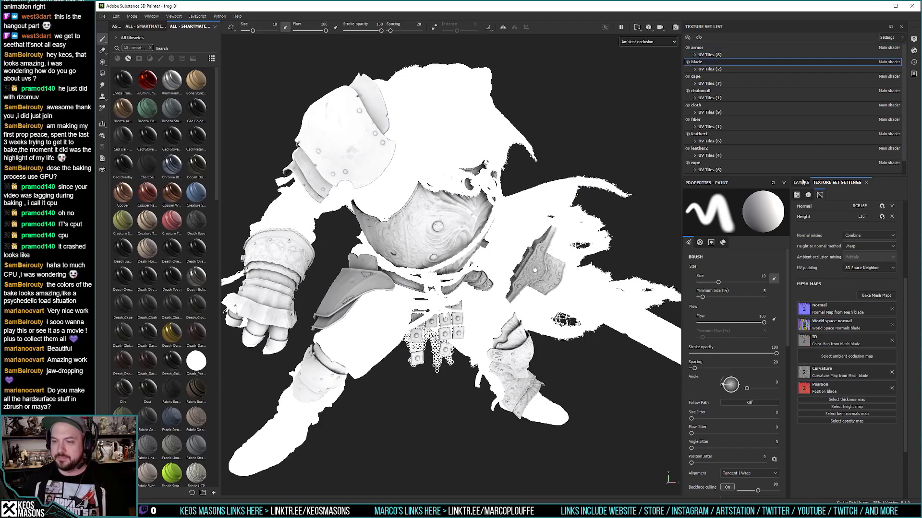
left_click(876, 295)
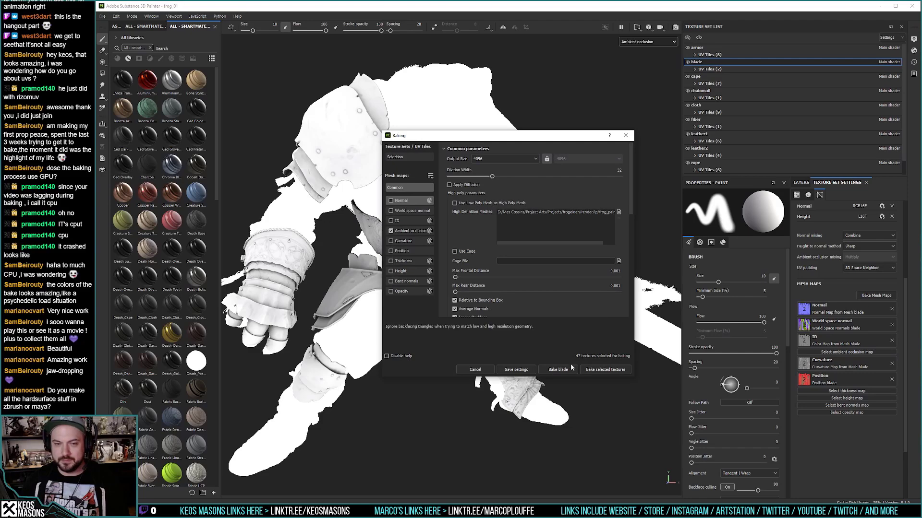
left_click(557, 370)
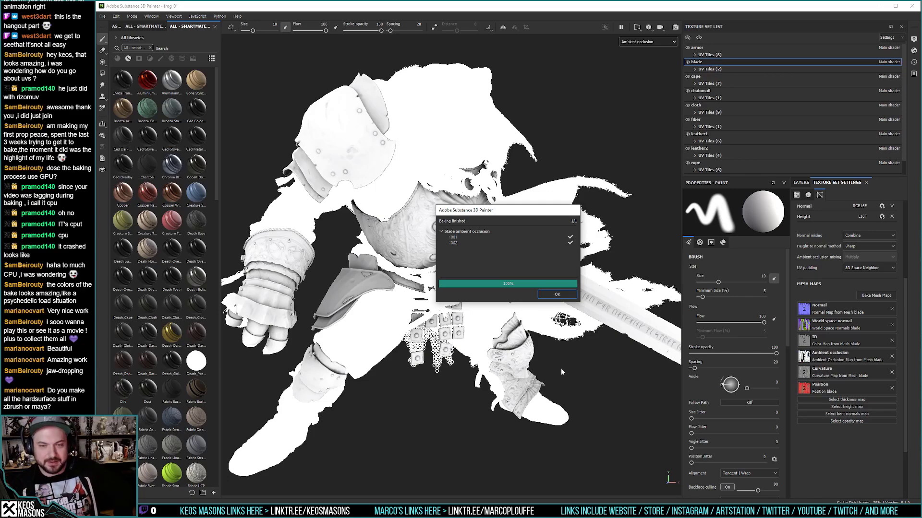
left_click(568, 295)
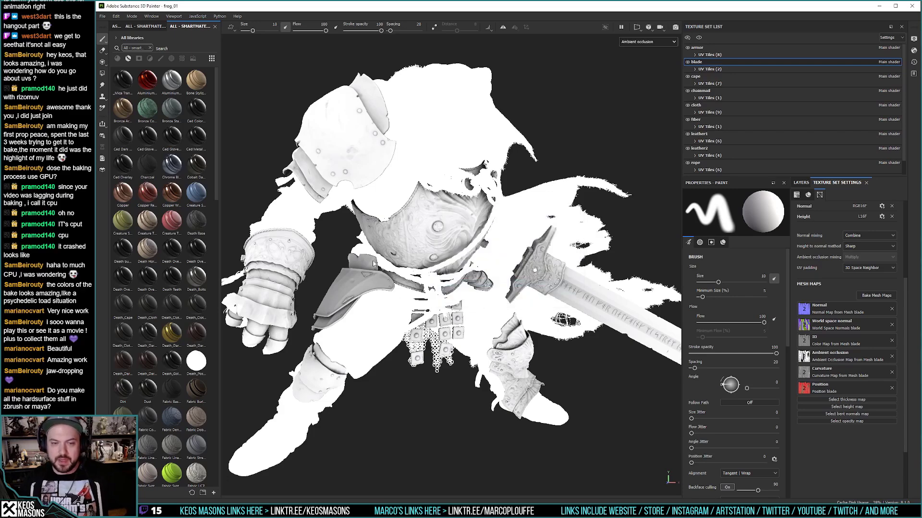
Step: Select the cape texture set, bake its ambient occlusion, and dismiss the finished report
left_click(697, 77)
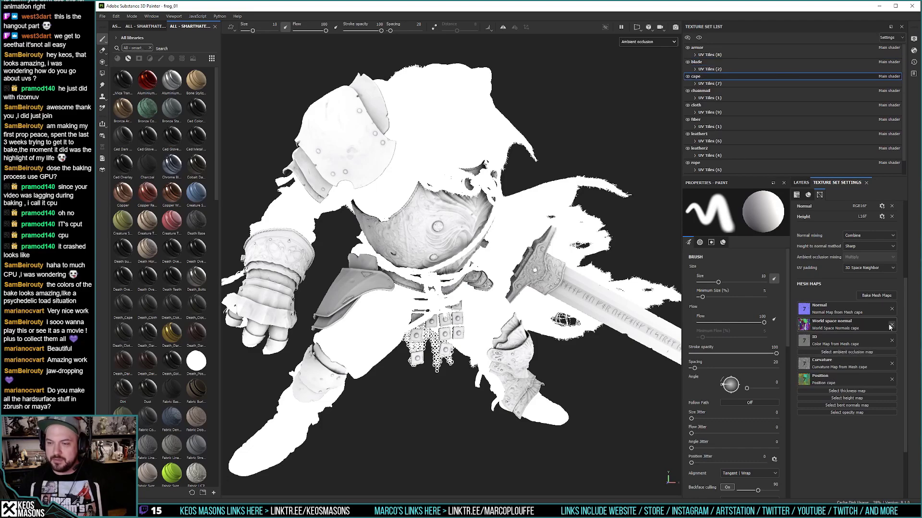
left_click(876, 295)
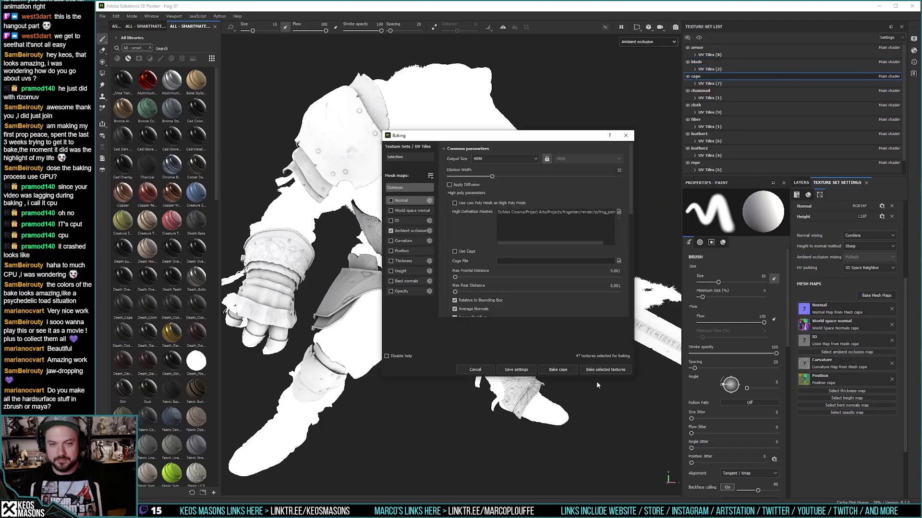
left_click(571, 372)
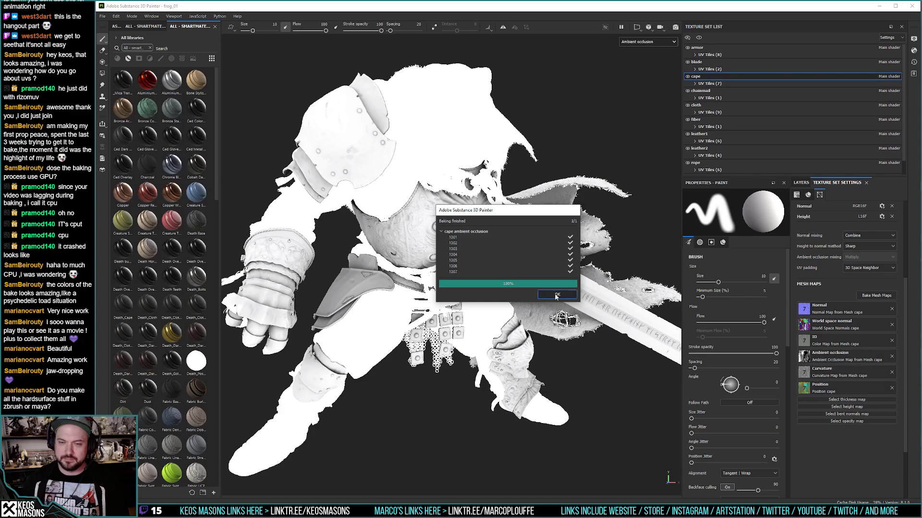
left_click(556, 295)
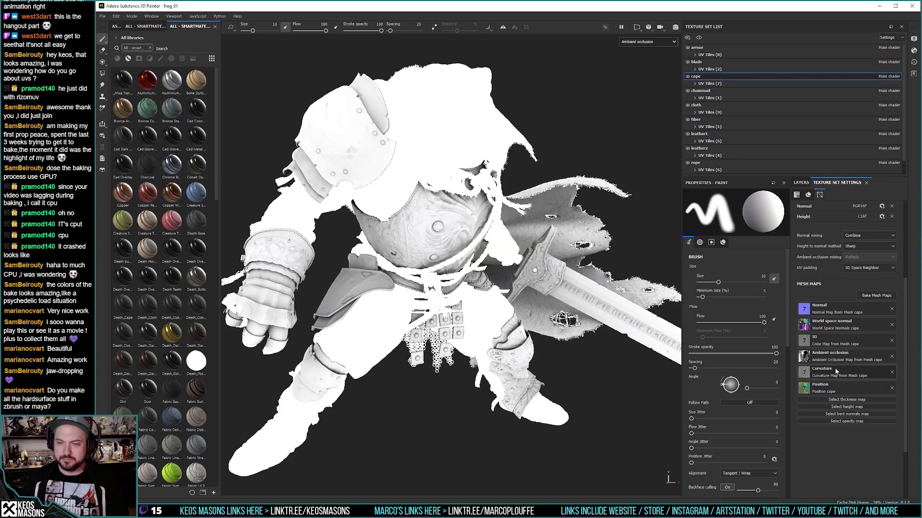
Step: Select the chainmail texture set, bake its ambient occlusion, and dismiss the report
left_click(704, 91)
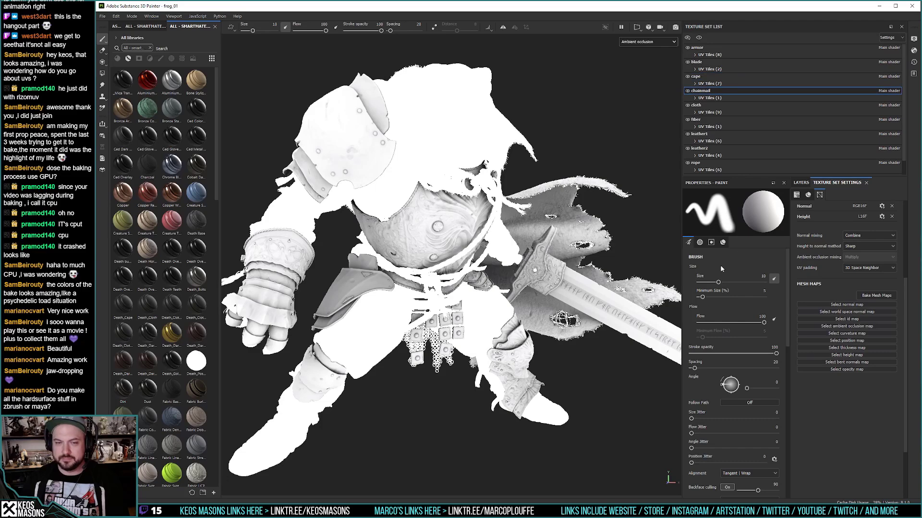
left_click(875, 296)
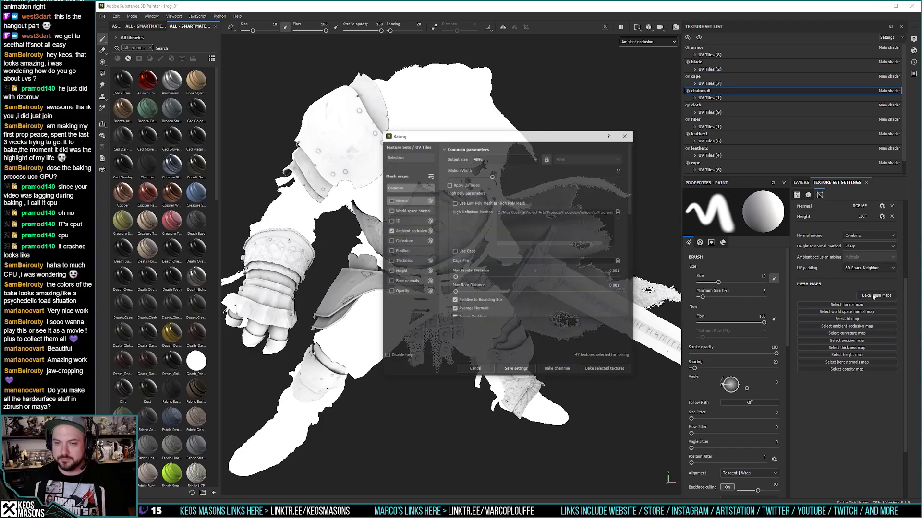
left_click(556, 370)
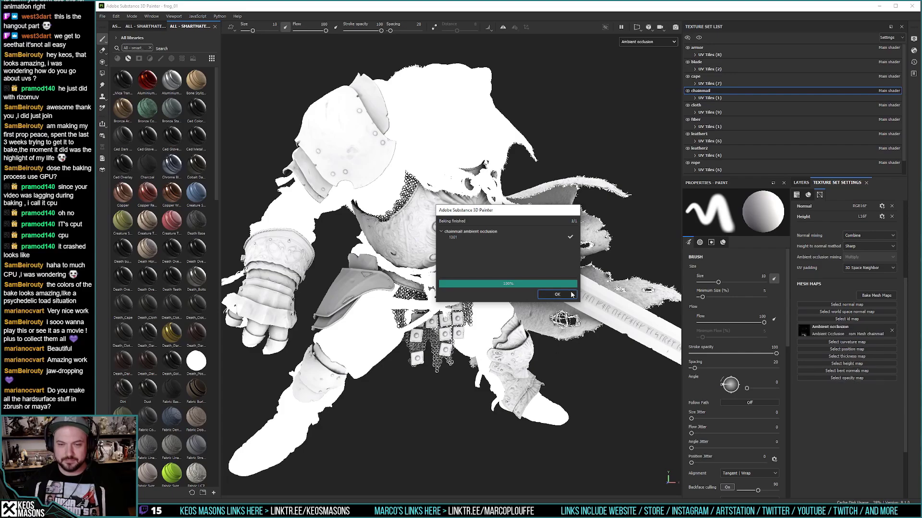
left_click(557, 294)
Step: Inspect the chainmail's ambient occlusion on the torso, remove that map, and select cloth
scroll(557, 294, "up", 6)
scroll(461, 363, "up", 8)
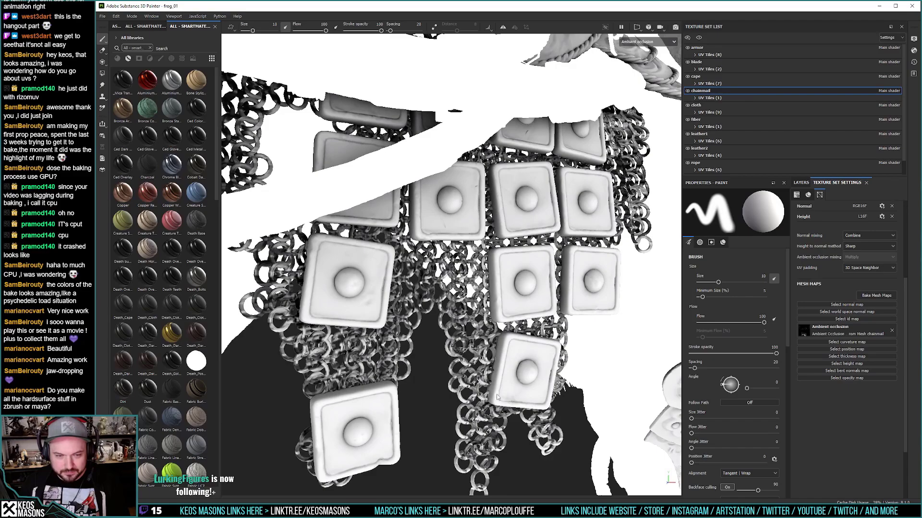
left_click_drag(499, 400, 473, 289, "alt")
scroll(420, 294, "up", 5)
scroll(473, 289, "down", 8)
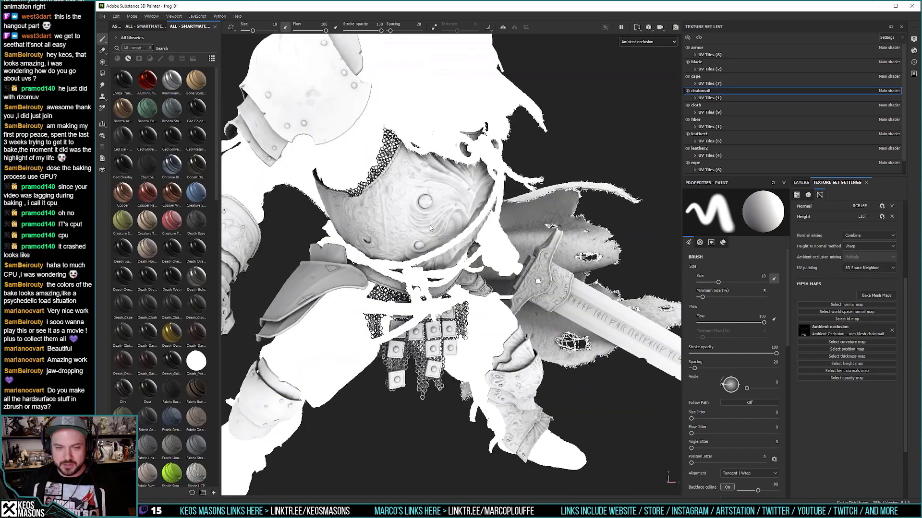
left_click_drag(430, 228, 464, 245, "alt")
left_click(892, 330)
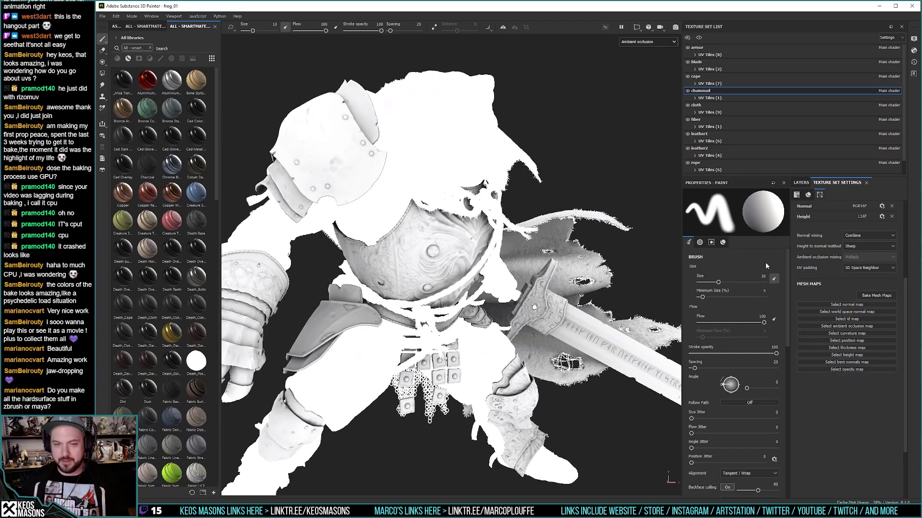
left_click(720, 105)
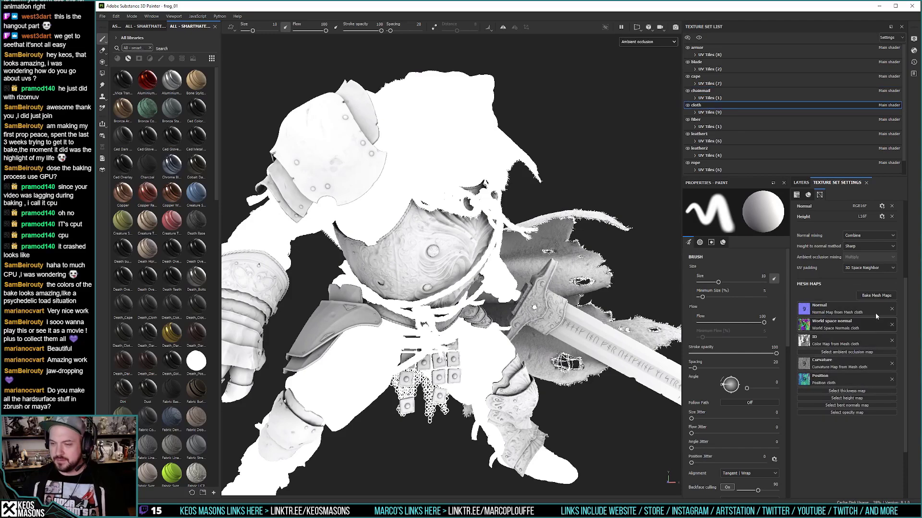
Step: Start the cloth set's ambient occlusion bake from Bake Mesh Maps
left_click(877, 295)
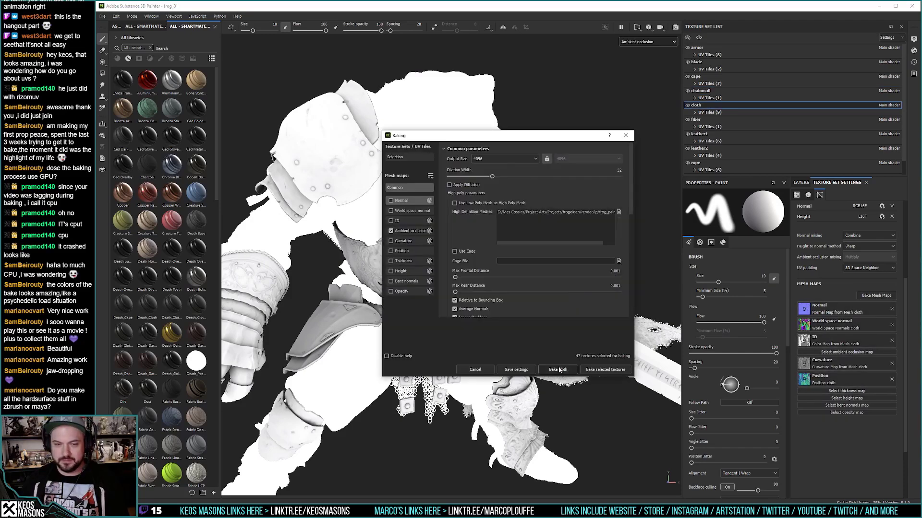
left_click(558, 370)
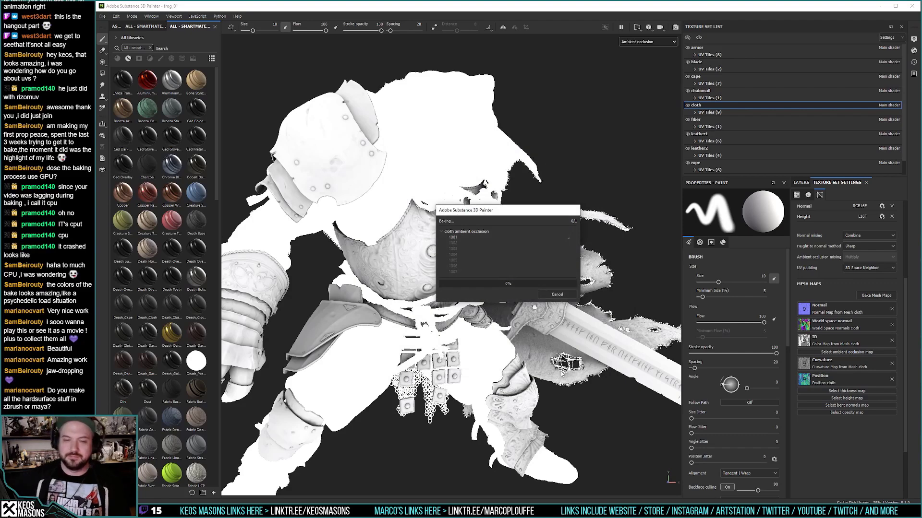
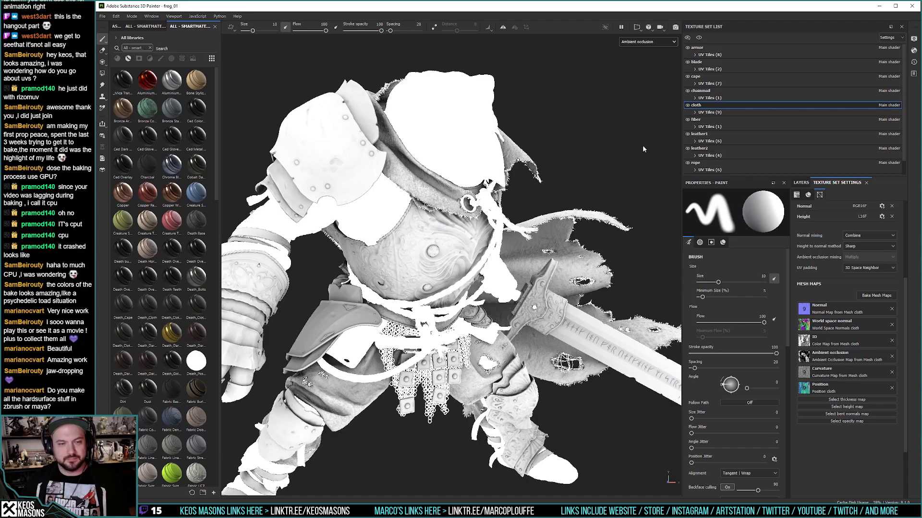
Step: Bake the leather1 texture set's mesh maps, adding its ambient occlusion across six UDIM tiles
left_click_drag(643, 150, 715, 140, "alt")
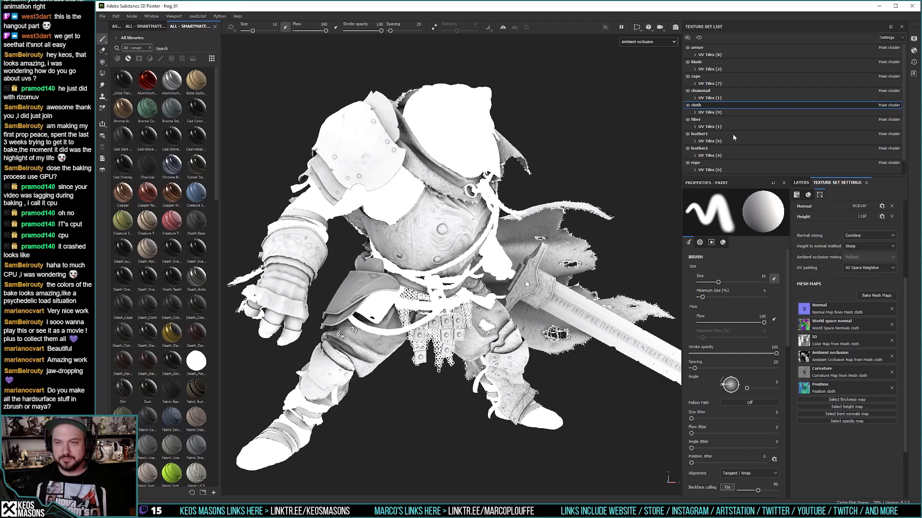
left_click(704, 136)
left_click(876, 295)
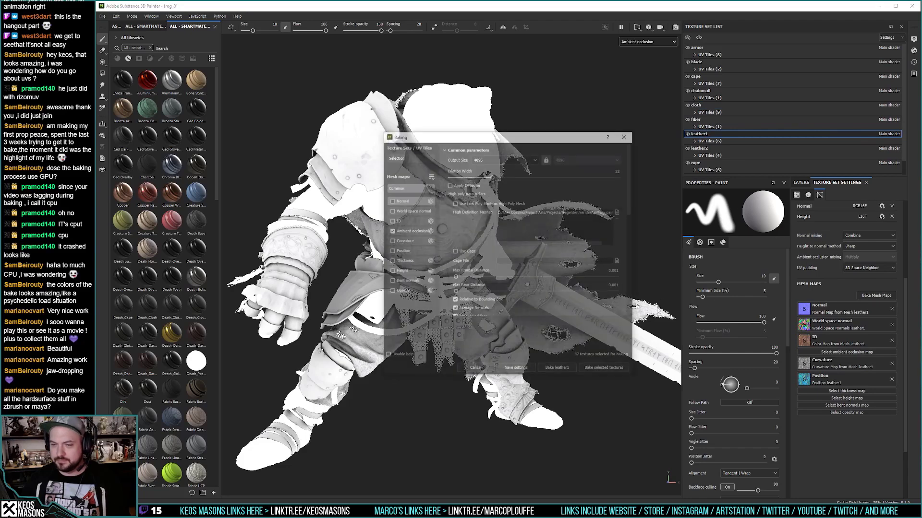
left_click(559, 369)
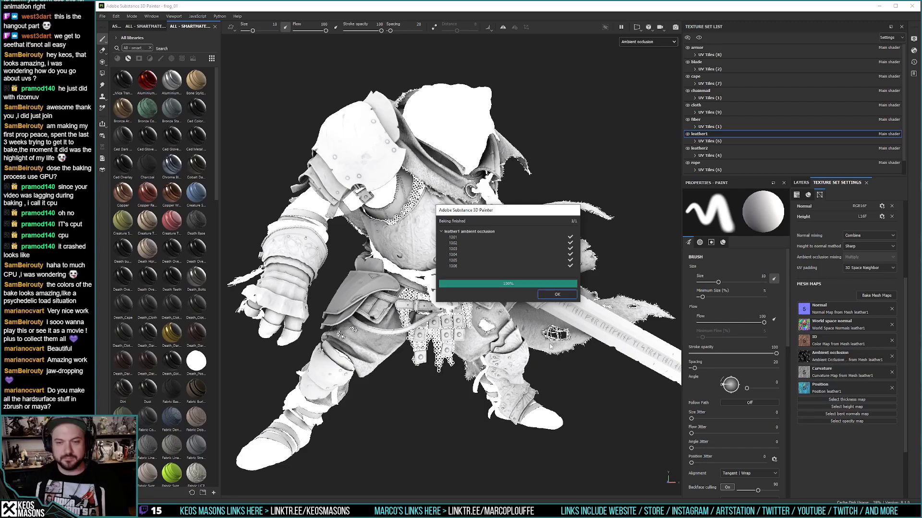
Step: Dismiss the leather1 bake report and bake leather2's ambient occlusion across its four UDIM tiles
left_click(557, 295)
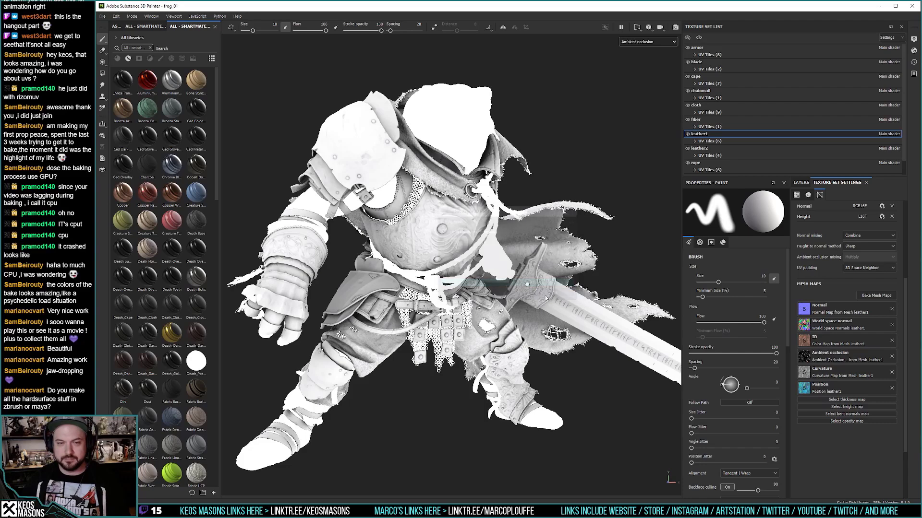
left_click(699, 150)
left_click(876, 296)
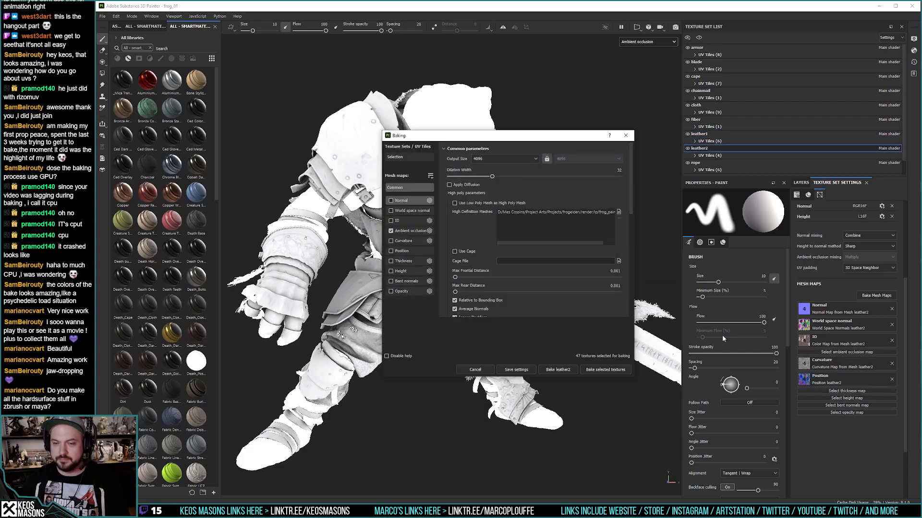
left_click(600, 374)
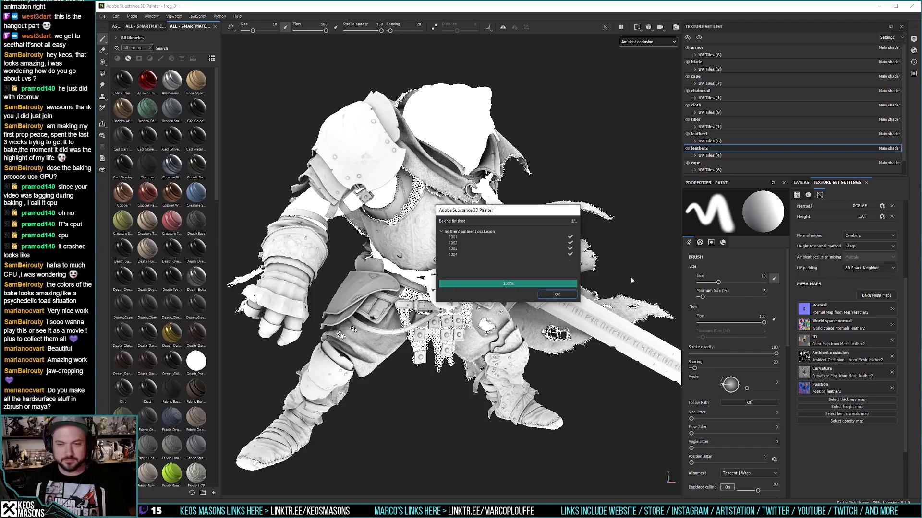
Step: Dismiss the leather2 bake report and bring up Bake Mesh Maps for the rope texture set
left_click(557, 294)
left_click(706, 163)
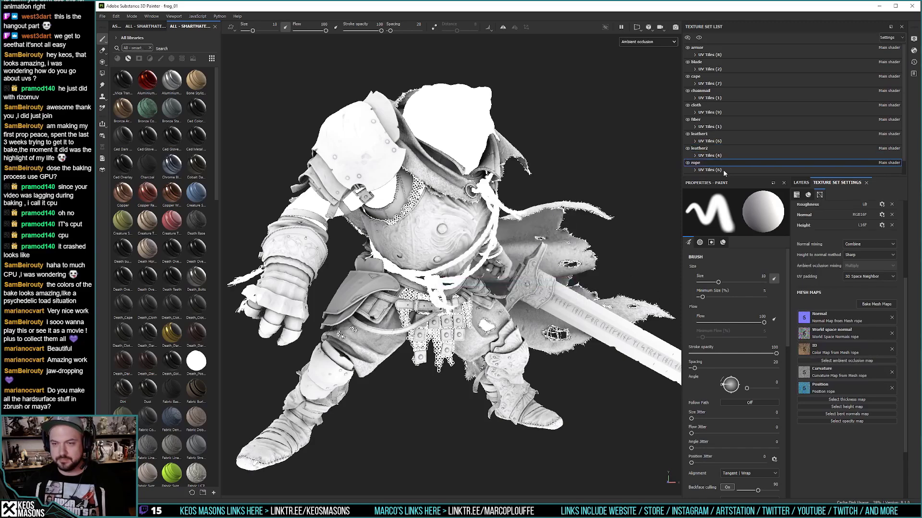
left_click(876, 296)
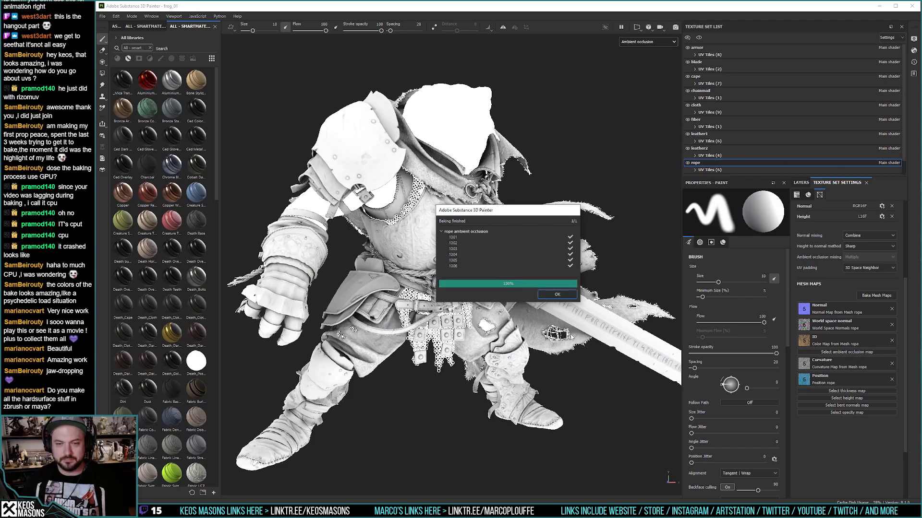
Step: Bake the skin texture set's ambient occlusion across three UDIM tiles and dismiss the finished report
left_click(556, 294)
scroll(709, 161, "down", 1)
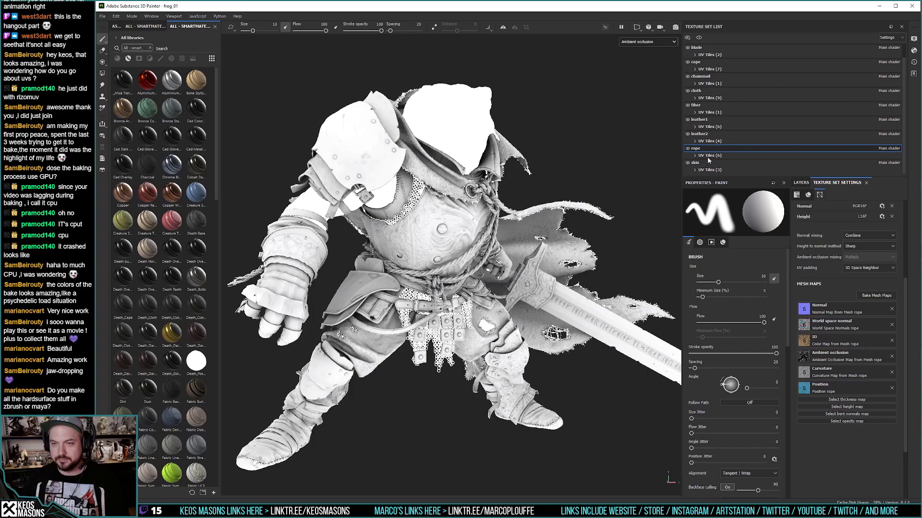
left_click(708, 163)
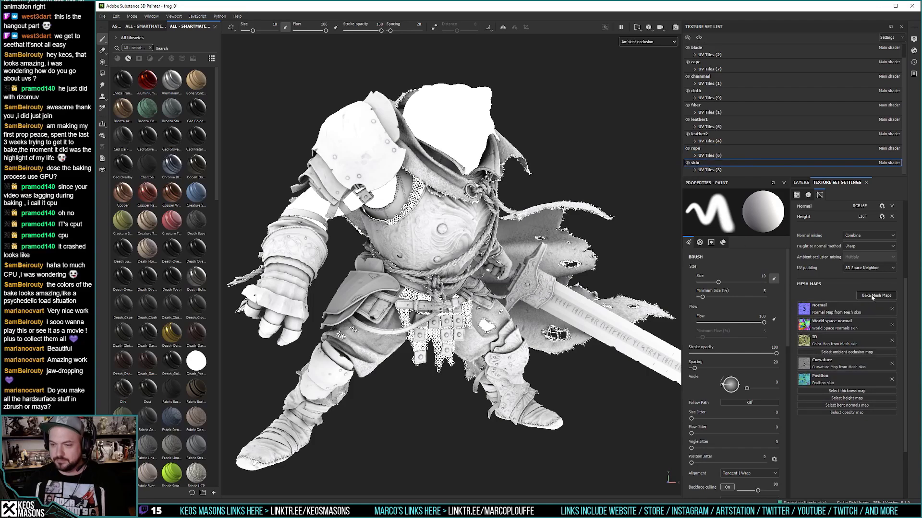
left_click(872, 296)
left_click(553, 368)
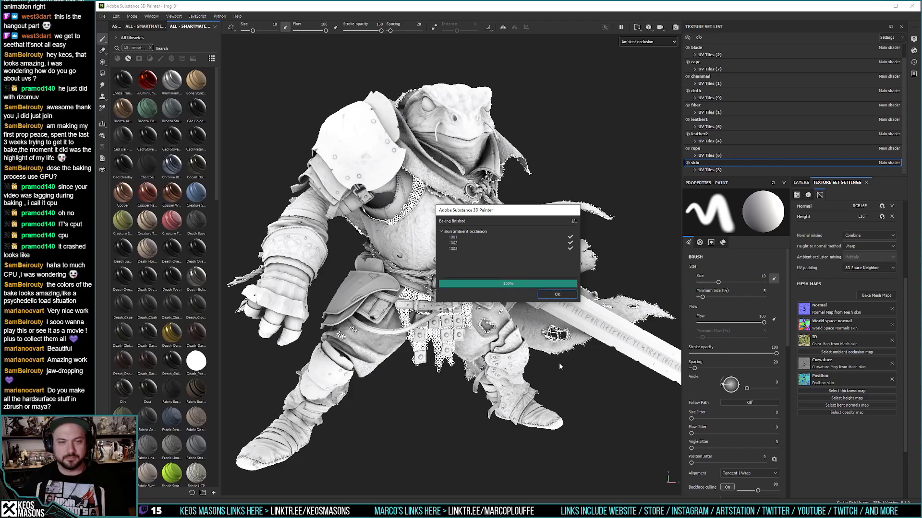
left_click(555, 296)
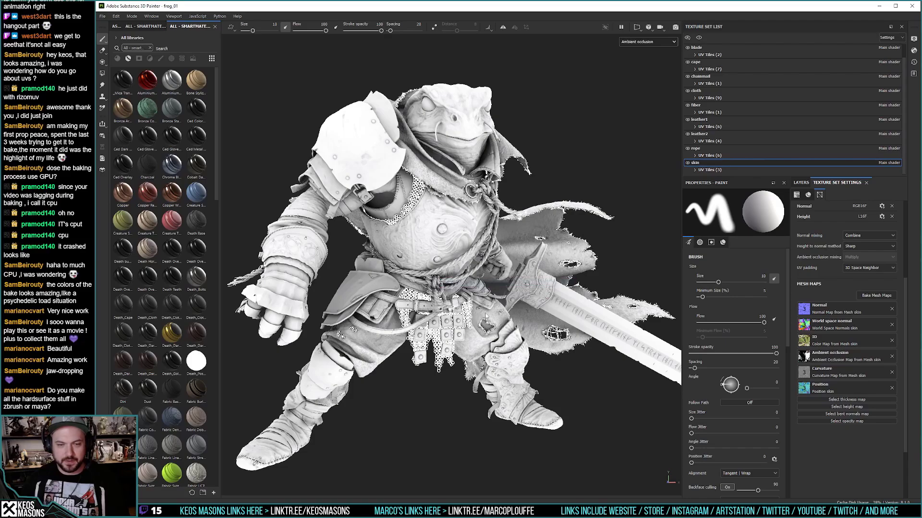
Step: Inspect the baked ambient occlusion on the frog's lower body, arm bracer and torso
left_click_drag(484, 316, 420, 291, "alt")
scroll(420, 292, "up", 5)
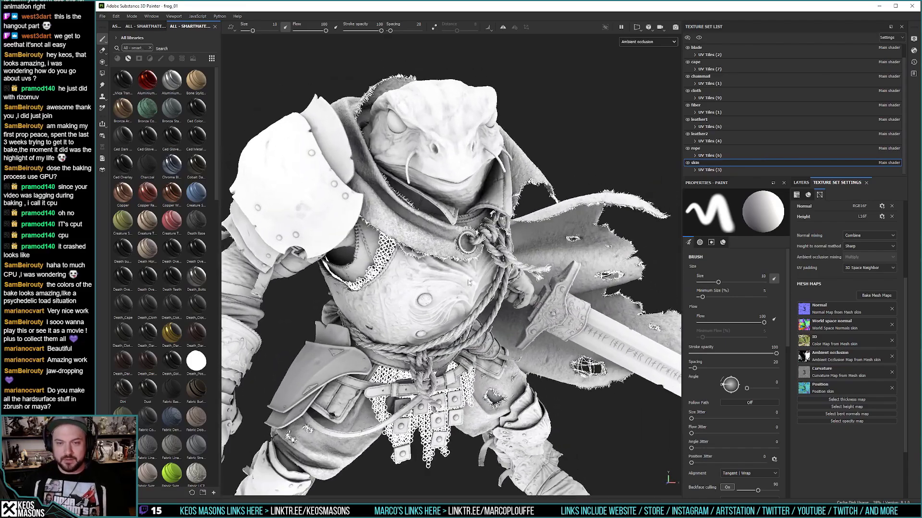
left_click_drag(470, 270, 393, 236, "alt")
mouse_move(394, 236)
middle_mouse_down("alt")
mouse_move(394, 216)
mouse_move(393, 225)
middle_mouse_up("alt")
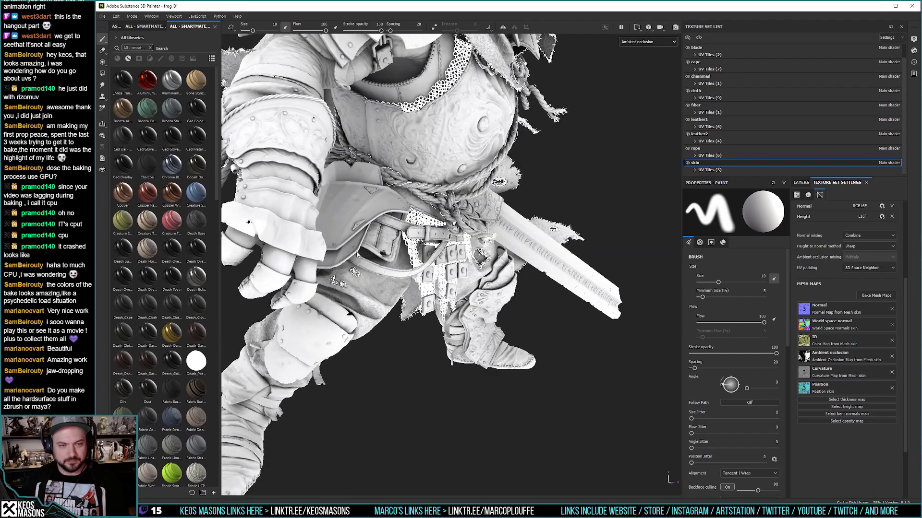
right_click_drag(393, 226, 394, 297, "alt")
left_click_drag(394, 297, 370, 214, "alt")
right_click_drag(370, 214, 518, 305, "alt")
left_click_drag(518, 304, 461, 298, "alt")
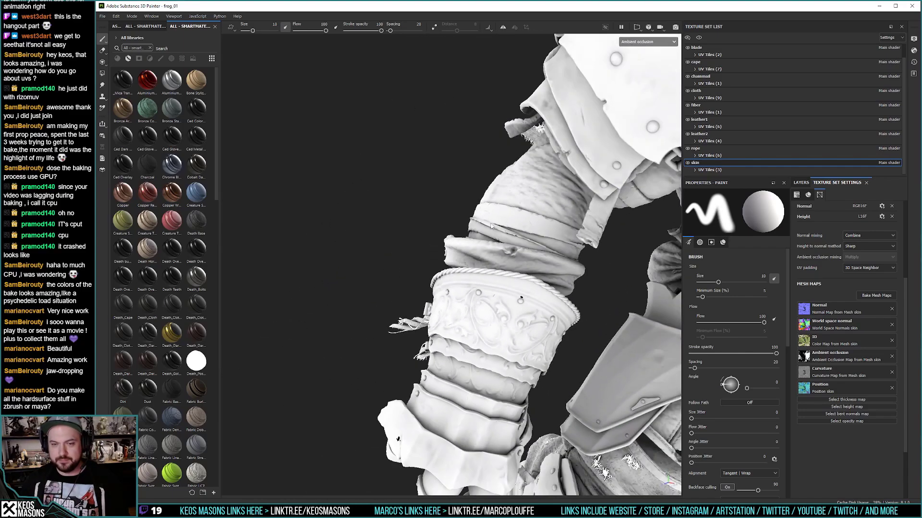
middle_click_drag(461, 298, 480, 192, "alt")
left_click_drag(480, 192, 603, 47, "alt")
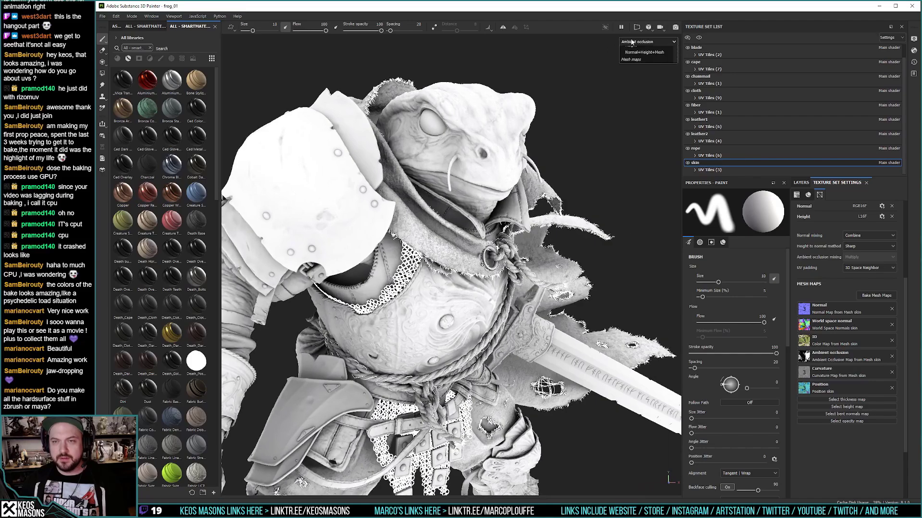
Step: Display the Curvature map in the viewport and examine the frog's side and head
left_click(637, 102)
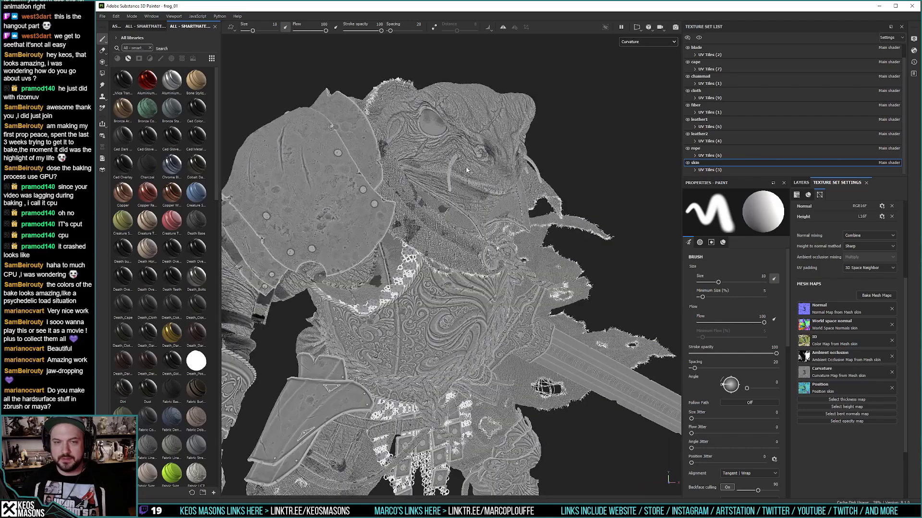
left_click_drag(528, 166, 465, 141, "alt")
right_click_drag(447, 222, 469, 449, "alt")
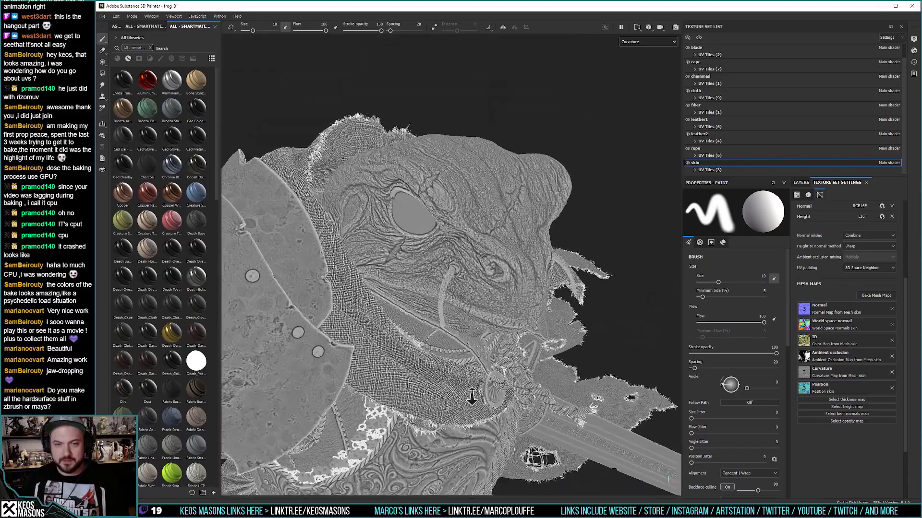
left_click(647, 42)
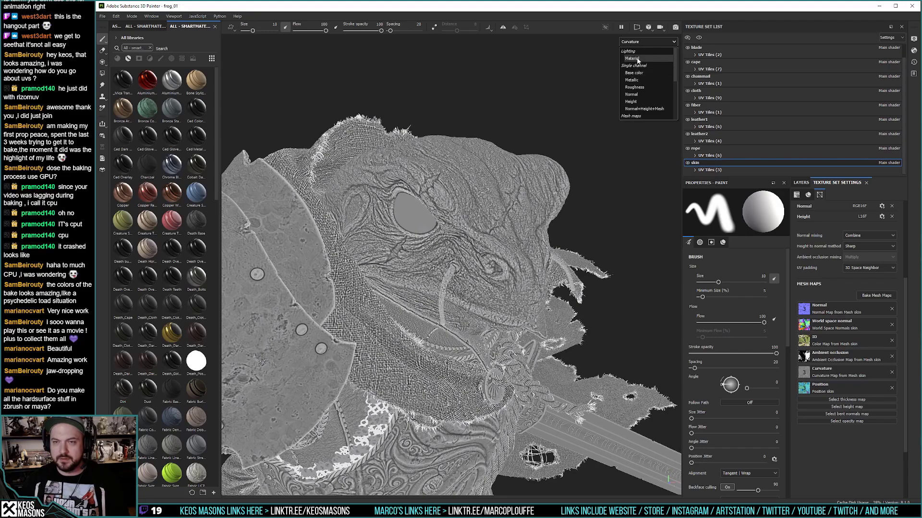
Step: Return the viewport to Material shading and inspect the head, chest armour and rope-wrapped arm
left_click(633, 58)
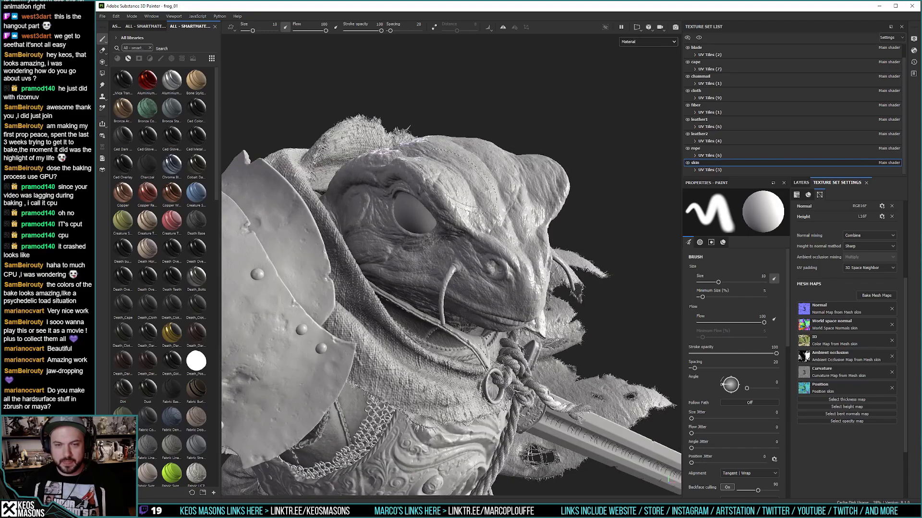
middle_click_drag(405, 96, 380, 72, "alt")
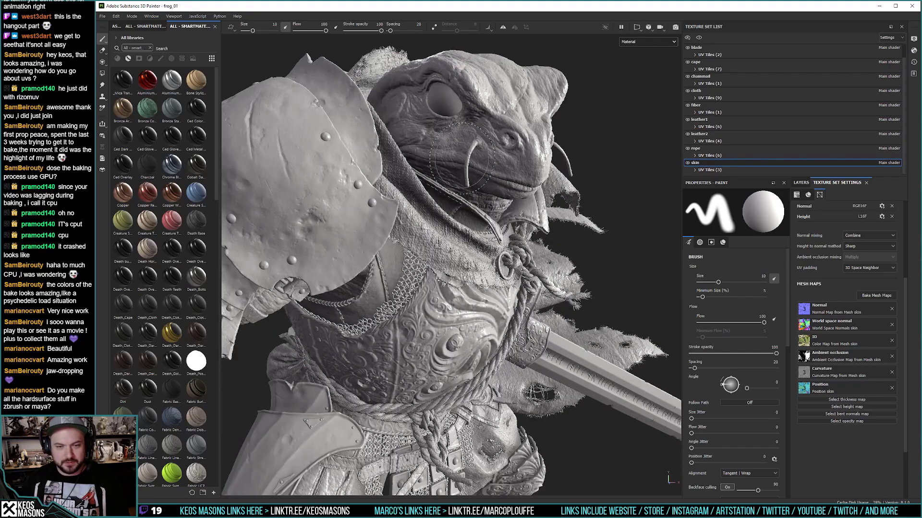
left_click_drag(461, 159, 413, 183, "alt")
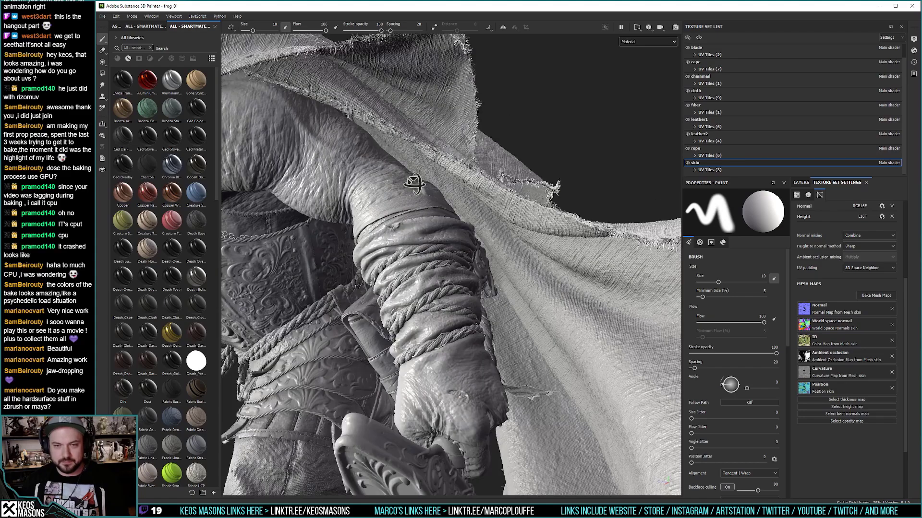
left_click_drag(489, 153, 394, 206, "alt")
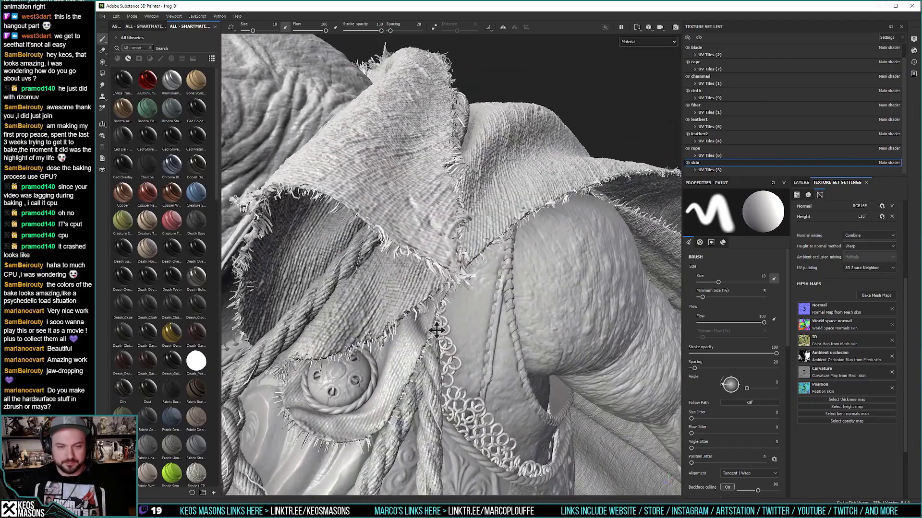
mouse_move(436, 331)
middle_mouse_down("alt")
mouse_move(417, 192)
mouse_move(391, 192)
middle_mouse_up("alt")
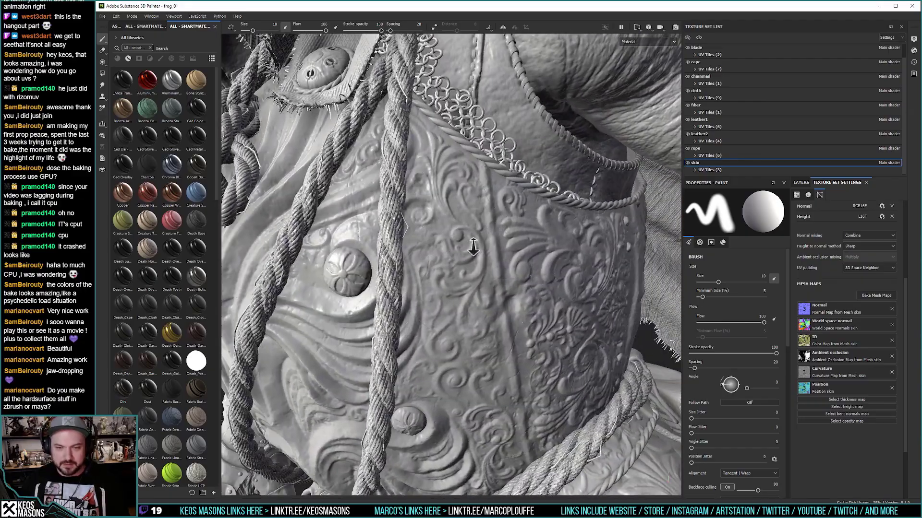
Step: Examine the chest plate, belt, pouch, rope knot and chainmail, ending on the head's side profile
right_click_drag(473, 247, 473, 288, "alt")
left_click_drag(440, 240, 432, 273, "alt")
middle_click_drag(432, 273, 454, 218, "alt")
mouse_move(455, 218)
right_mouse_down("alt")
mouse_move(435, 221)
mouse_move(520, 225)
right_mouse_up("alt")
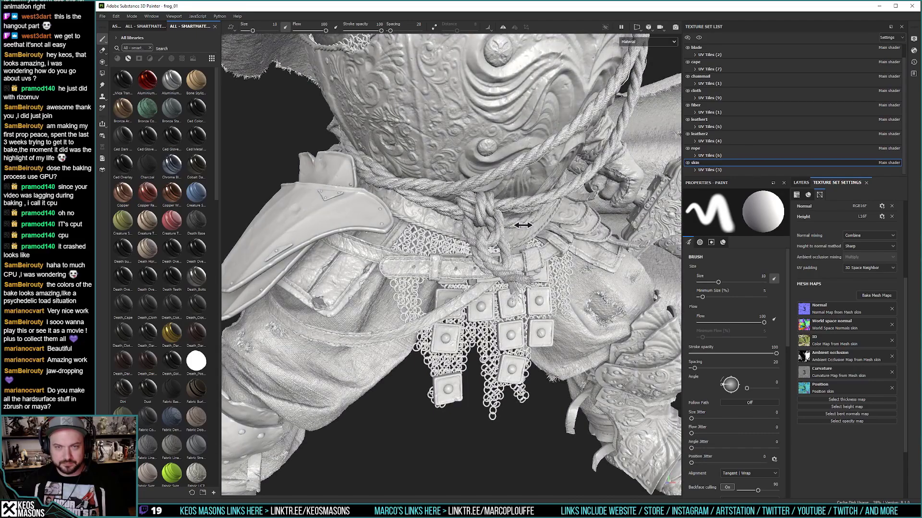
middle_click_drag(494, 252, 446, 163, "alt")
left_click_drag(446, 163, 531, 191, "alt")
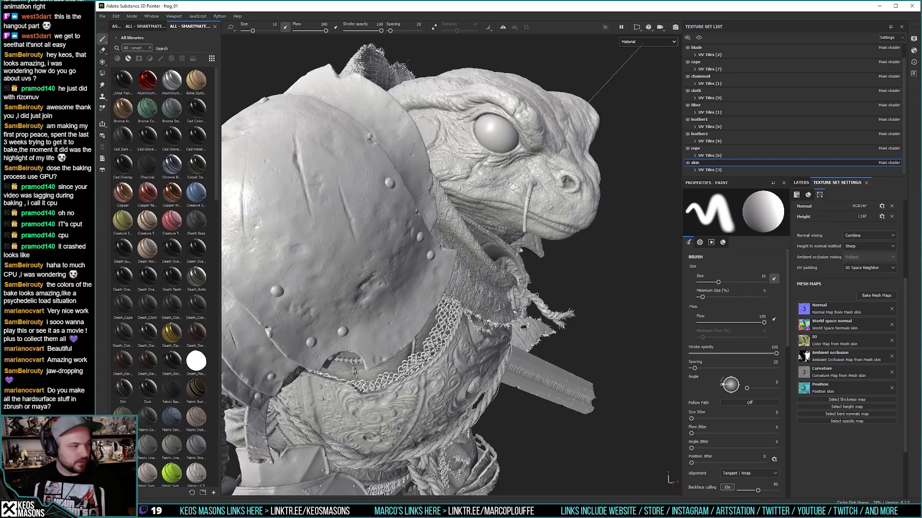
Step: Inspect the cape on the frog's back, the hood, shoulder armour and the belt with hip plate
left_click_drag(488, 234, 481, 349, "alt")
right_click_drag(482, 349, 432, 164, "alt")
left_click_drag(431, 163, 428, 288, "alt")
left_click_drag(432, 192, 417, 206, "alt")
right_click_drag(418, 206, 455, 320, "alt")
mouse_move(442, 288)
left_mouse_down("alt")
mouse_move(438, 251)
mouse_move(449, 259)
mouse_move(486, 223)
mouse_move(418, 263)
mouse_move(512, 246)
mouse_move(475, 227)
mouse_move(403, 288)
mouse_move(419, 264)
mouse_move(408, 210)
mouse_move(425, 288)
left_mouse_up("alt")
Step: Rotate the environment lighting to brighten the model and view the chest armour, head and sword
mouse_move(425, 288)
right_mouse_down("shift")
mouse_move(419, 299)
mouse_move(434, 297)
right_mouse_up("shift")
left_click_drag(434, 298, 446, 173, "alt")
right_click_drag(412, 282, 376, 206, "shift")
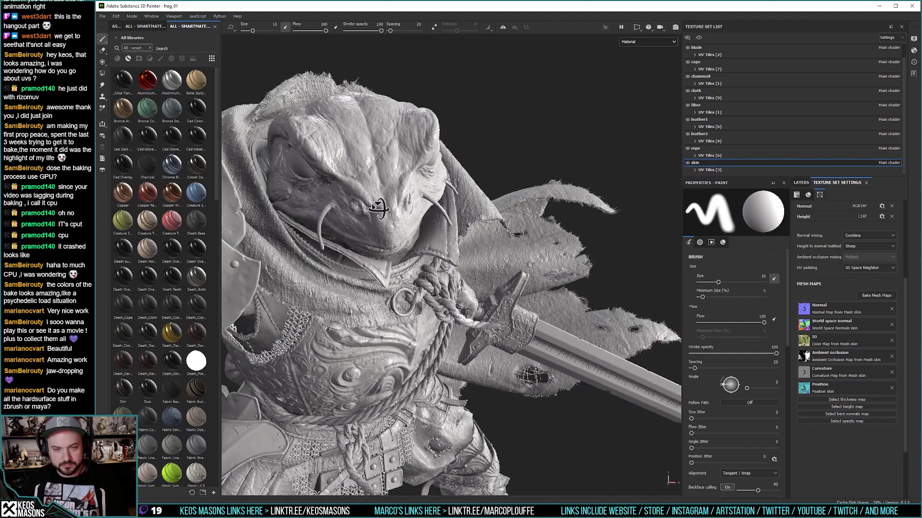
left_click_drag(376, 206, 480, 211, "alt")
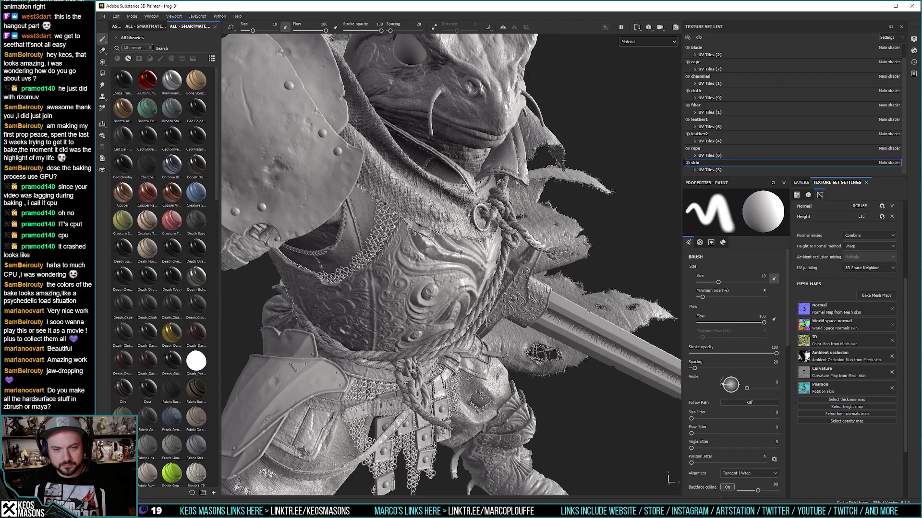
right_click_drag(404, 240, 403, 261, "alt")
middle_click_drag(403, 261, 269, 213, "alt")
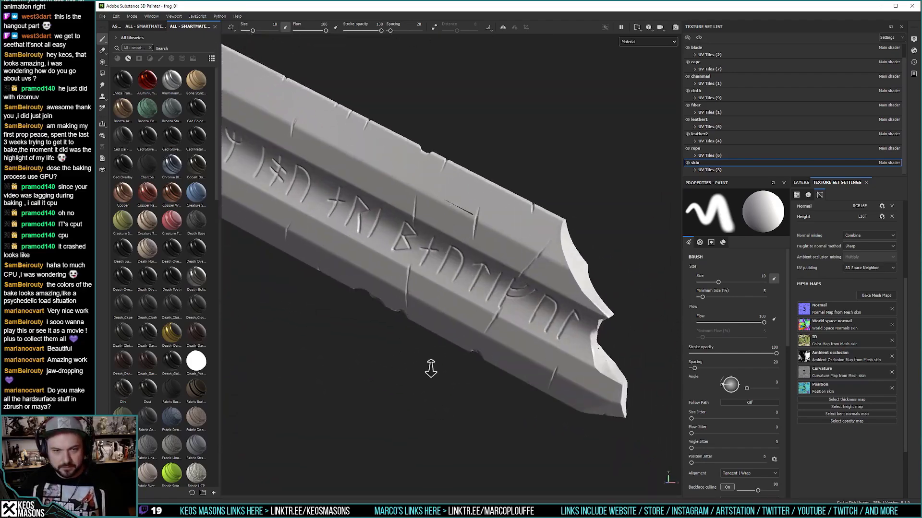
Step: Examine the rune-carved sword blade, crossguard, wrapped grip and the frog's hand and arm up close
left_click_drag(382, 220, 413, 257, "alt")
mouse_move(403, 221)
left_mouse_down("alt")
mouse_move(514, 212)
mouse_move(438, 340)
mouse_move(405, 261)
mouse_move(446, 336)
left_mouse_up("alt")
right_click_drag(446, 336, 453, 354, "alt")
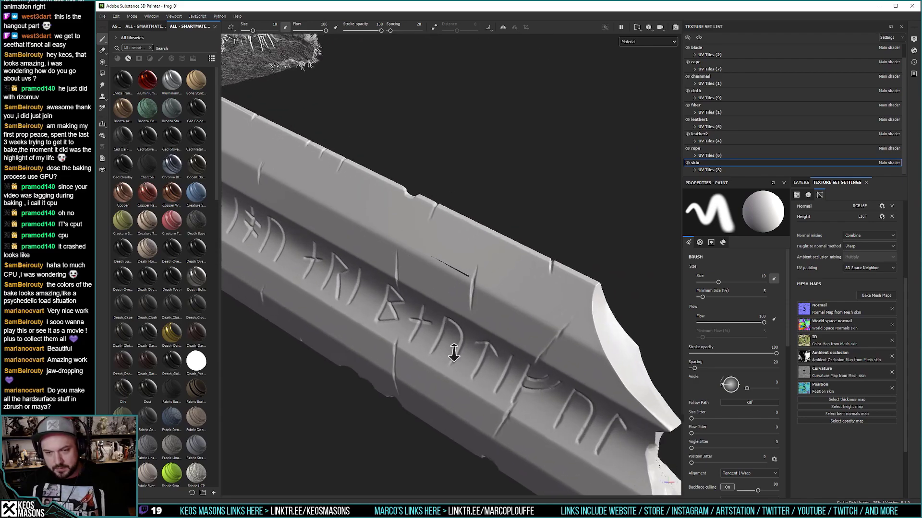
left_click_drag(466, 278, 452, 323, "alt")
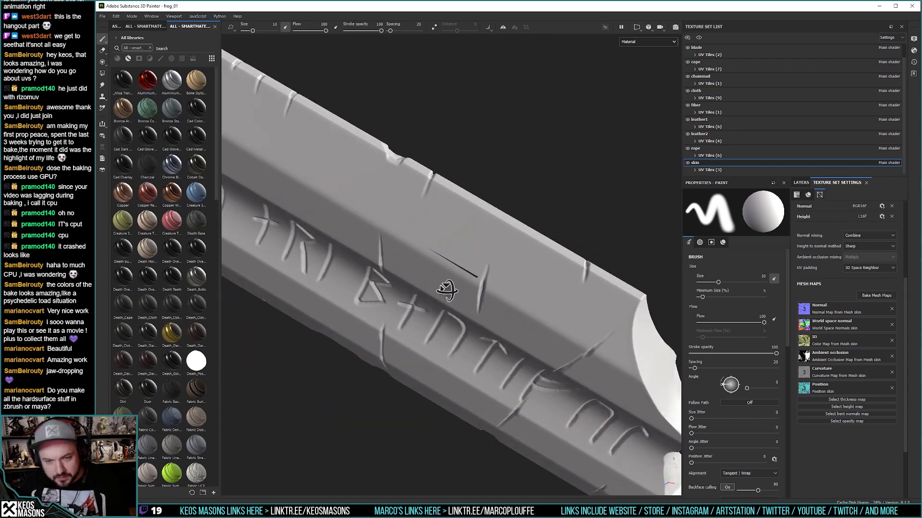
middle_click_drag(552, 292, 546, 256, "alt")
left_click_drag(545, 256, 343, 178, "alt")
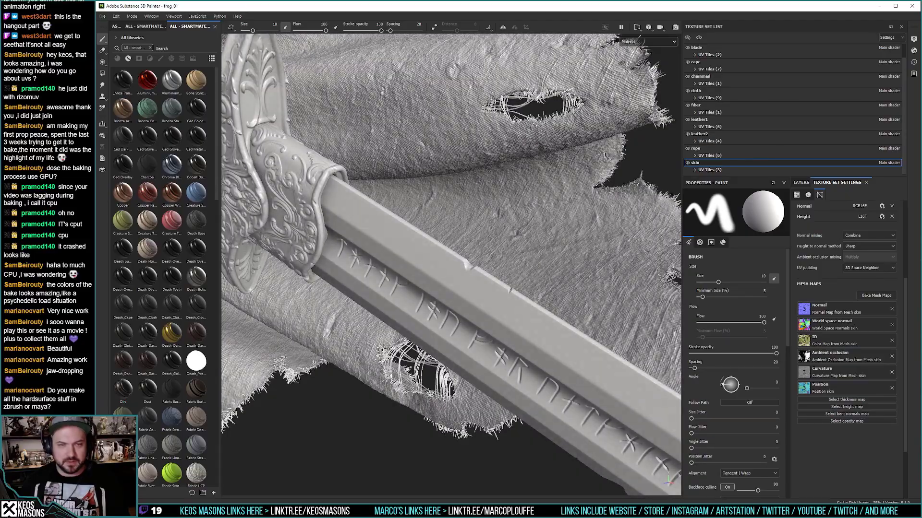
middle_click_drag(343, 178, 470, 250, "alt")
left_click_drag(459, 229, 395, 243, "alt")
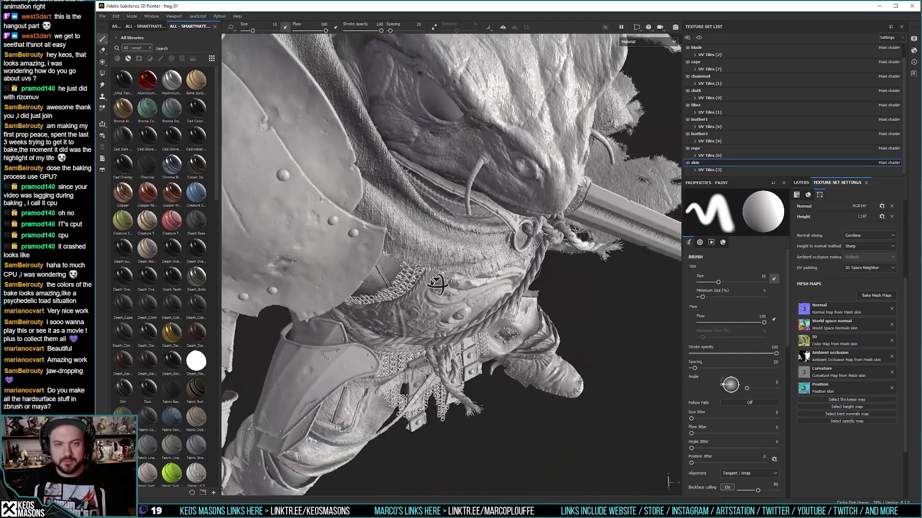
Step: Inspect the collar and chest armour, the armoured hand and the shoulder pauldron with strap
left_click_drag(437, 284, 425, 225, "alt")
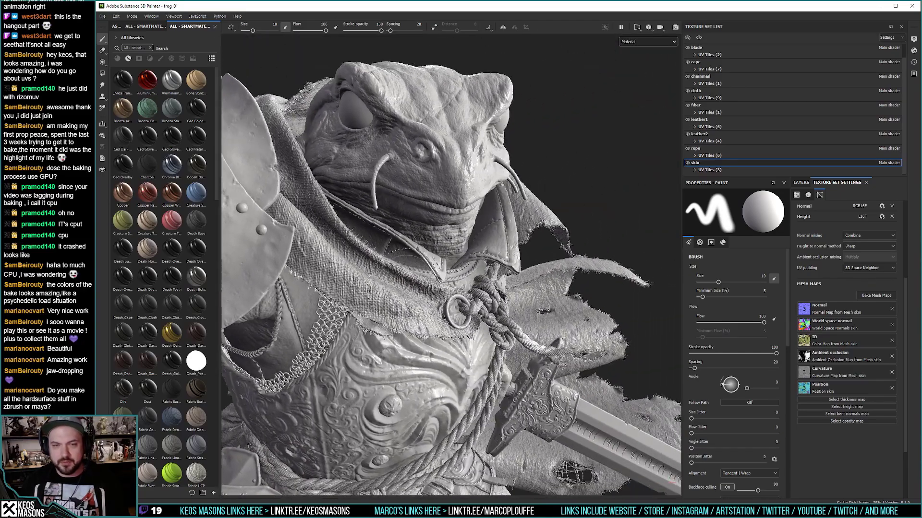
left_click_drag(476, 281, 451, 230, "alt")
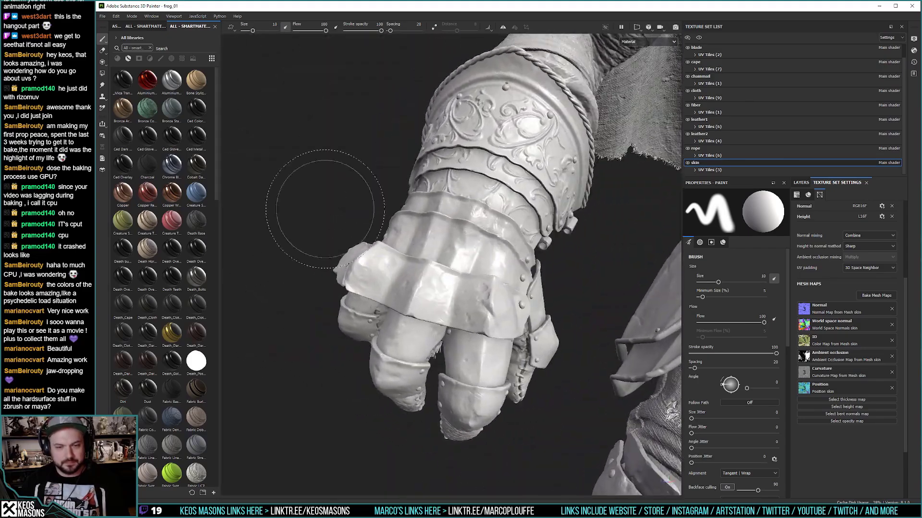
left_click_drag(388, 217, 467, 250, "alt")
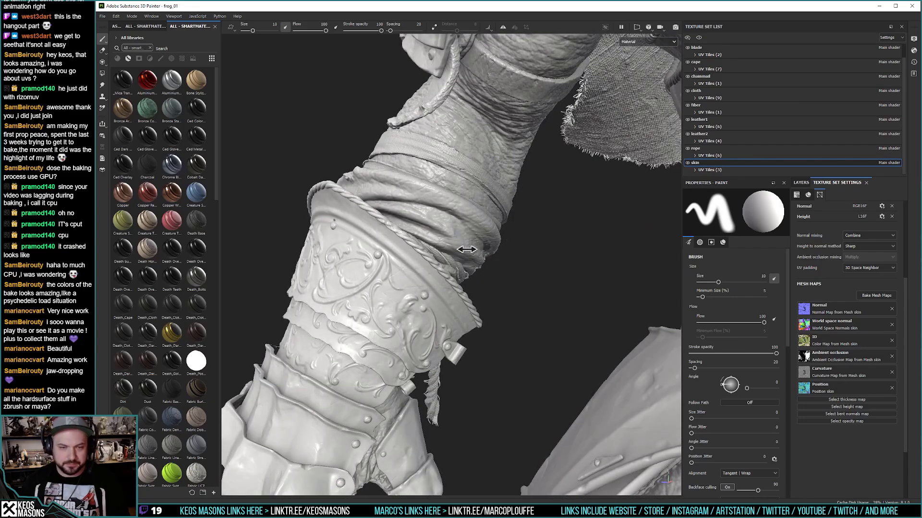
left_click_drag(490, 144, 460, 203, "alt")
Step: Zoom out to frame the whole frog knight, then Alt+Tab over to the 3ds Max scene
scroll(474, 181, "down", 5)
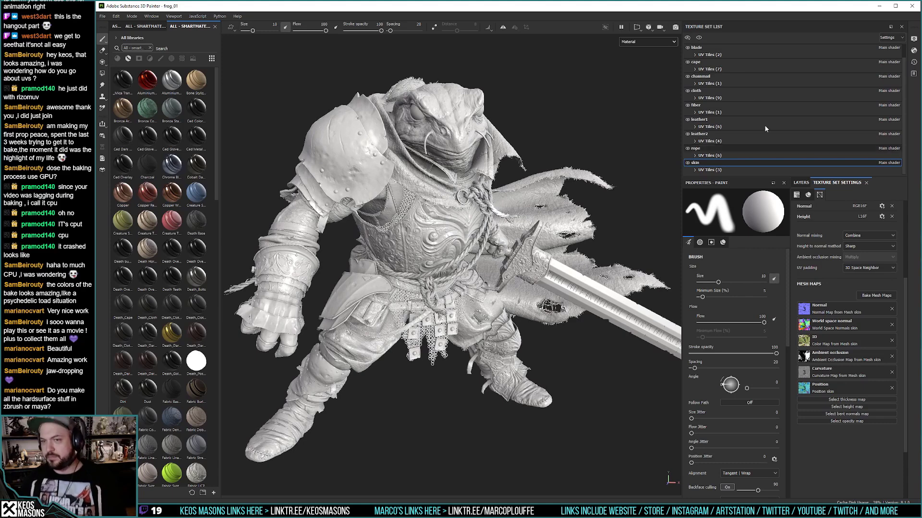
scroll(712, 158, "up", 1)
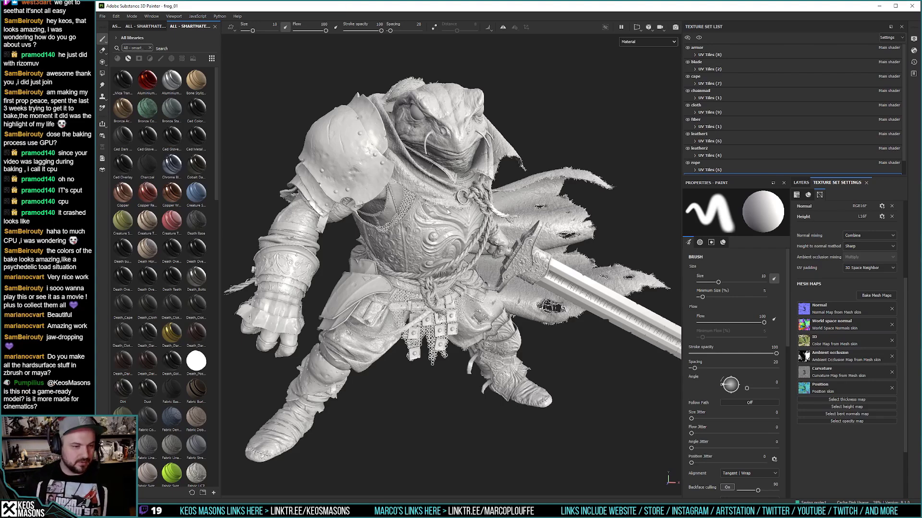
key("alt+Tab")
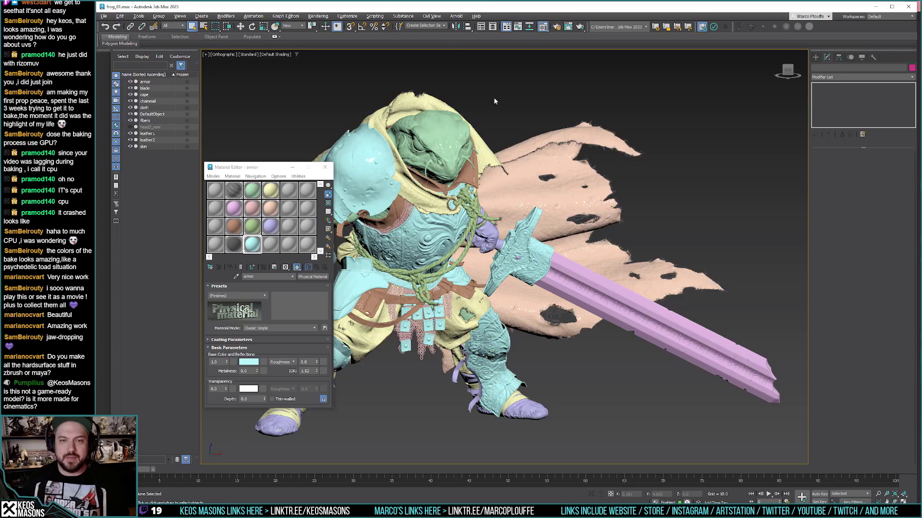
Step: Select the skin mesh in 3ds Max and orbit around the frog model
left_click(419, 136)
middle_click_drag(420, 136, 447, 138, "alt")
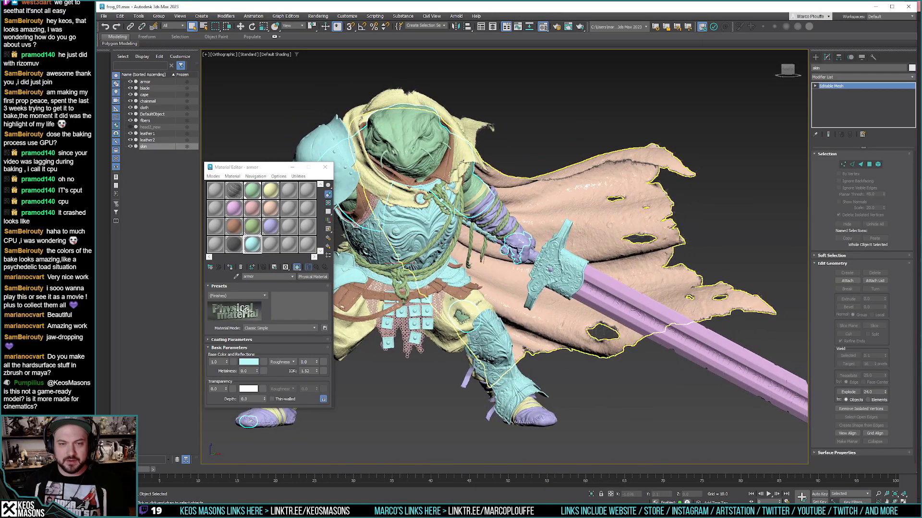
middle_click_drag(432, 240, 435, 240, "alt")
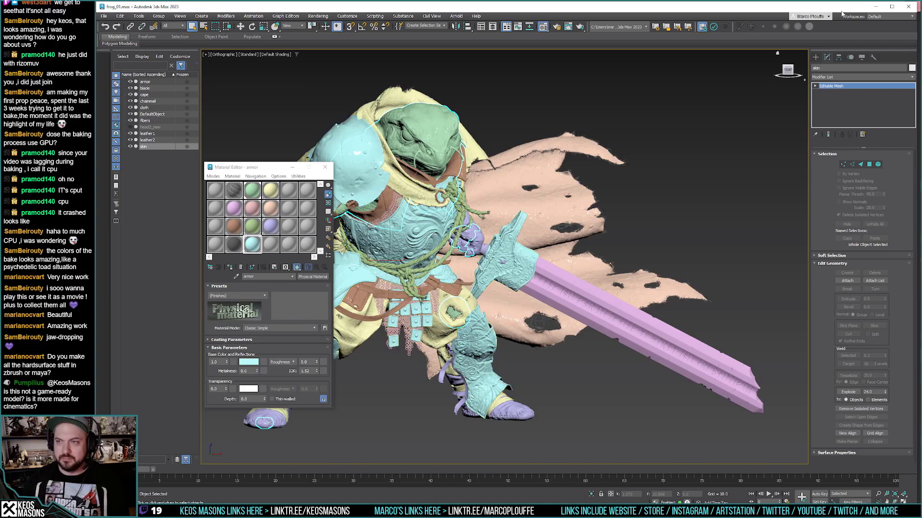
Step: Cancel closing 3ds Max to keep frog_01.max open, deselect the skin, and switch to the frogelden folder
left_click(908, 7)
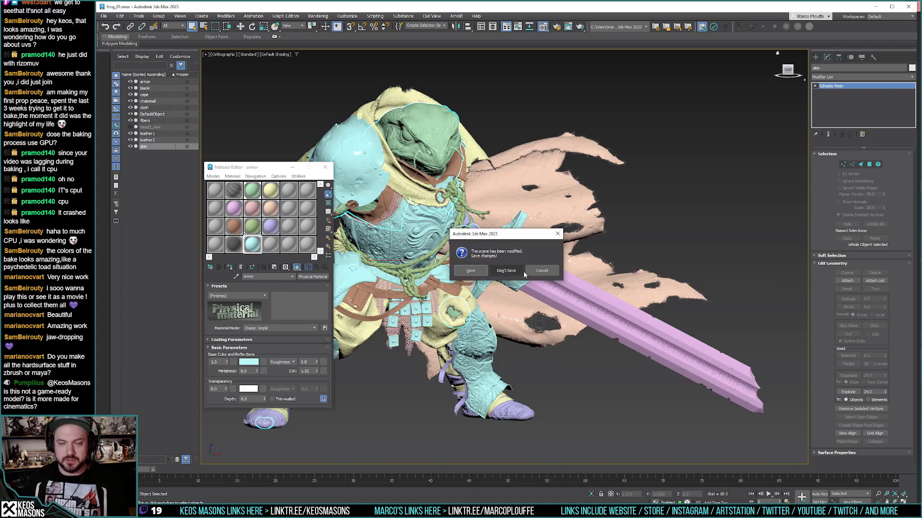
left_click(542, 271)
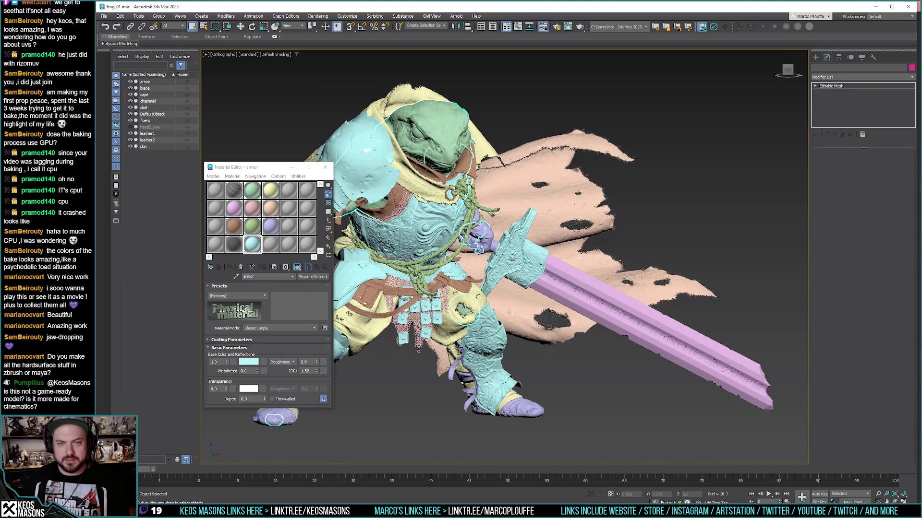
left_click(457, 152)
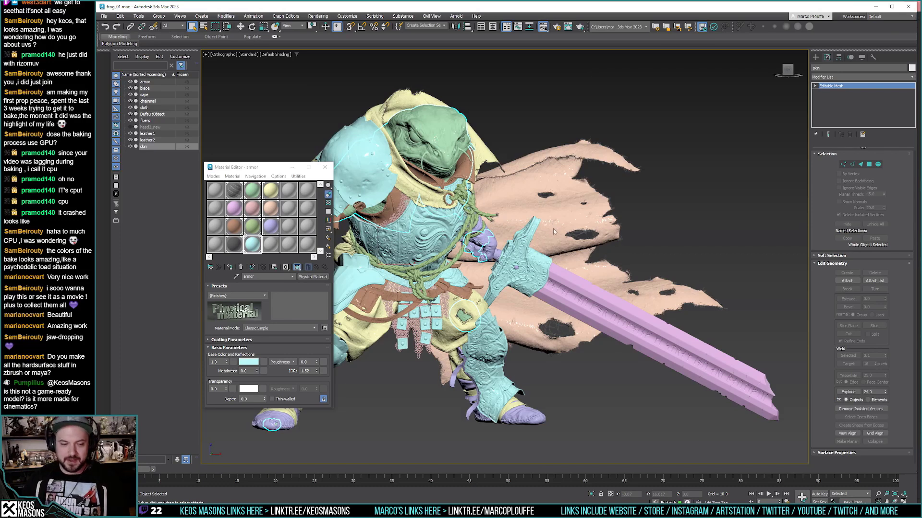
key("ctrl+d")
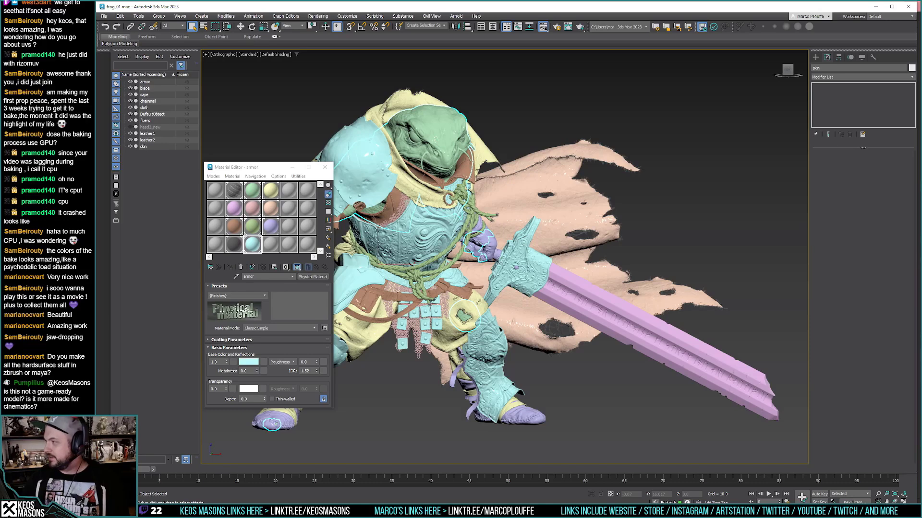
key("alt+Tab")
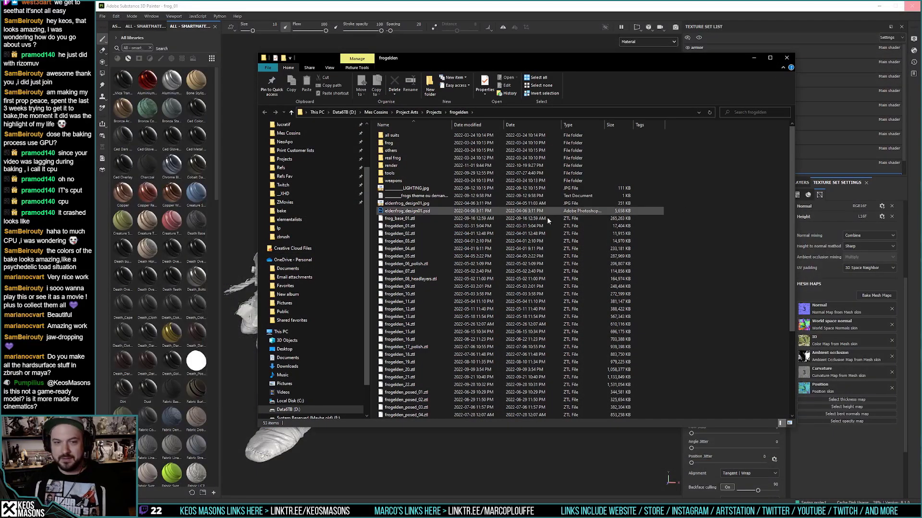
Step: Delete frog_01_autosave_0.spp from the render\texture folder to the Recycle Bin and close File Explorer
double_click(393, 165)
double_click(392, 150)
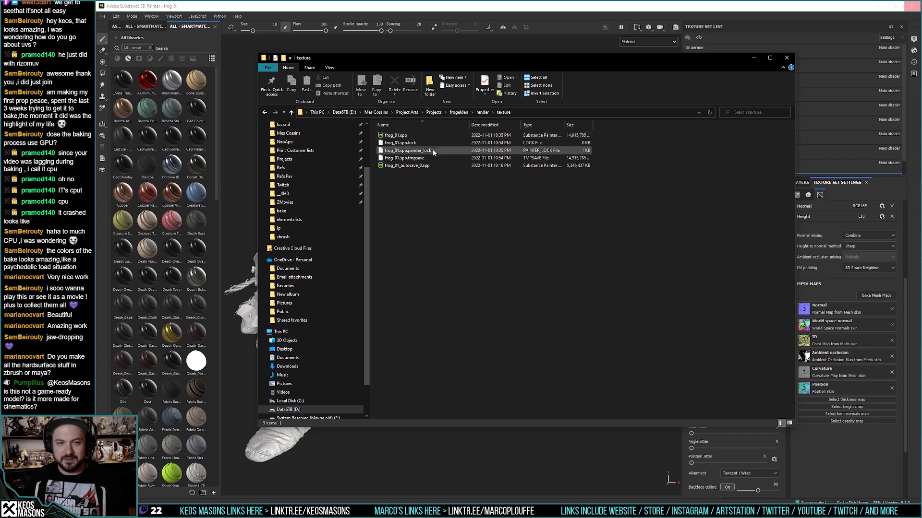
left_click(412, 167)
key("Delete")
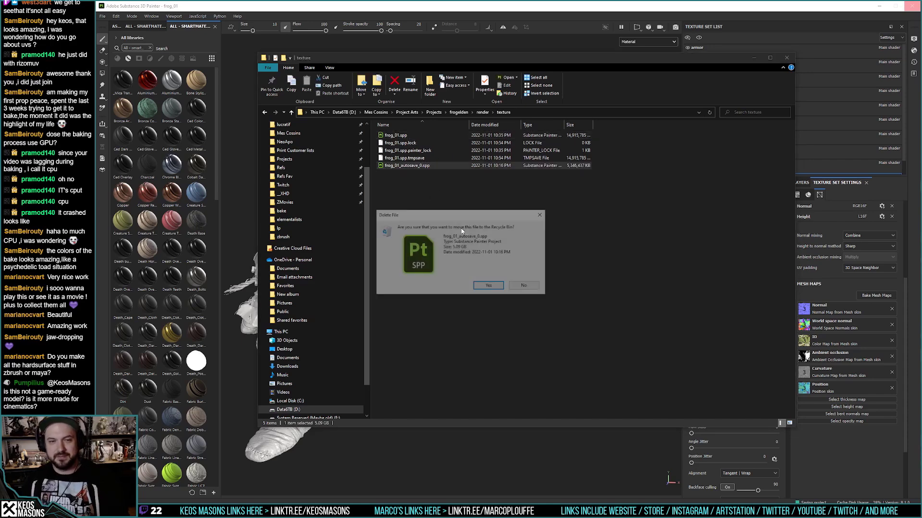
key("Return")
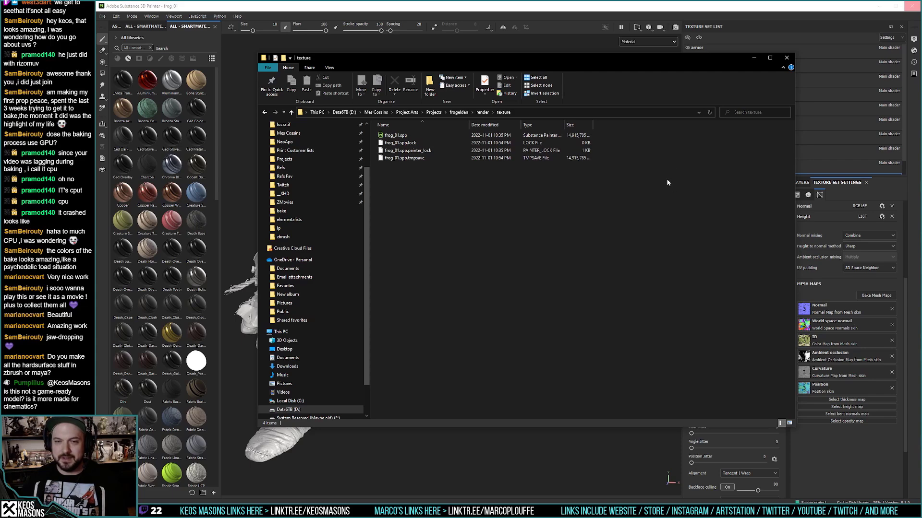
left_click(786, 58)
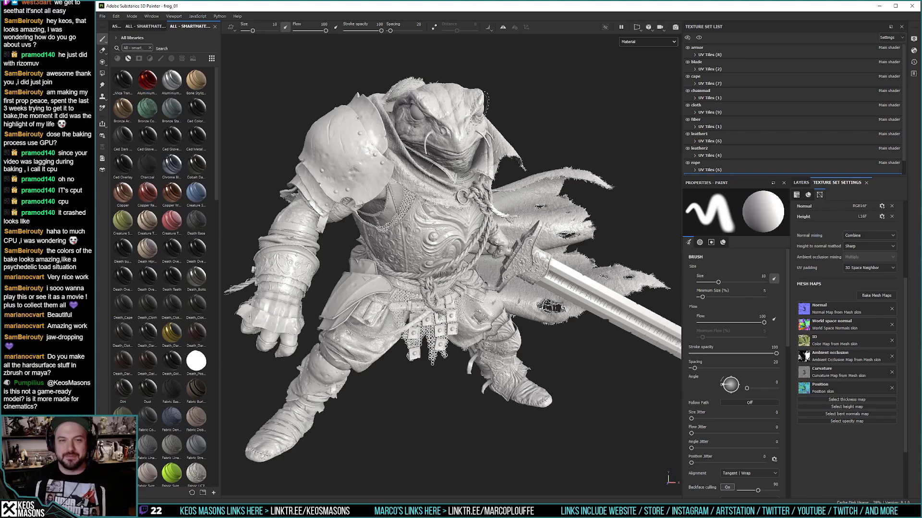
Step: Switch the viewport environment map to Autumn Forest and rotate its lighting around the frog to about 155
mouse_move(485, 100)
left_mouse_down("alt")
mouse_move(561, 111)
mouse_move(496, 111)
left_mouse_up("alt")
left_click(914, 40)
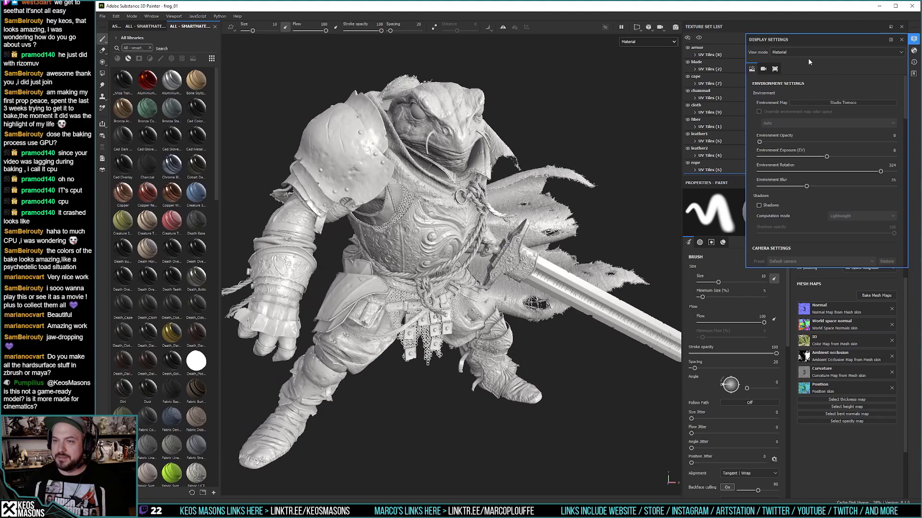
left_click(843, 102)
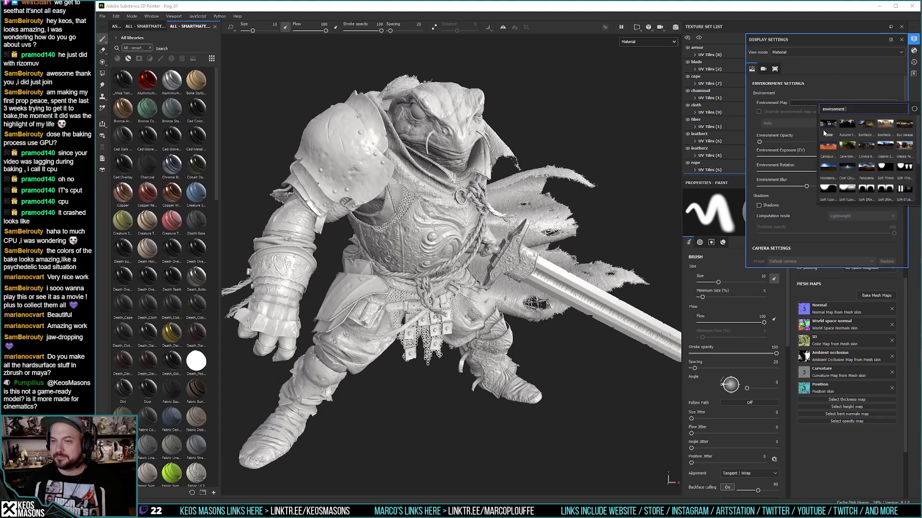
left_click(831, 126)
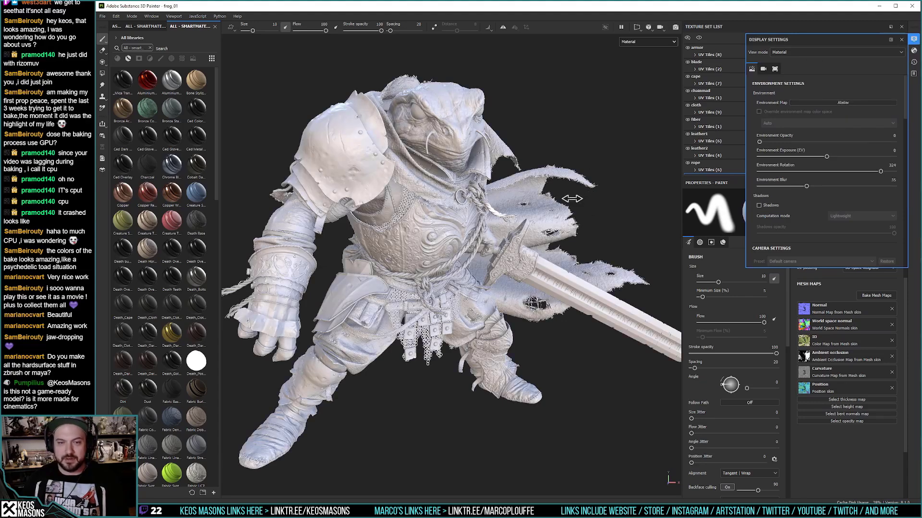
mouse_move(582, 203)
right_mouse_down("shift")
mouse_move(526, 197)
mouse_move(569, 201)
right_mouse_up("shift")
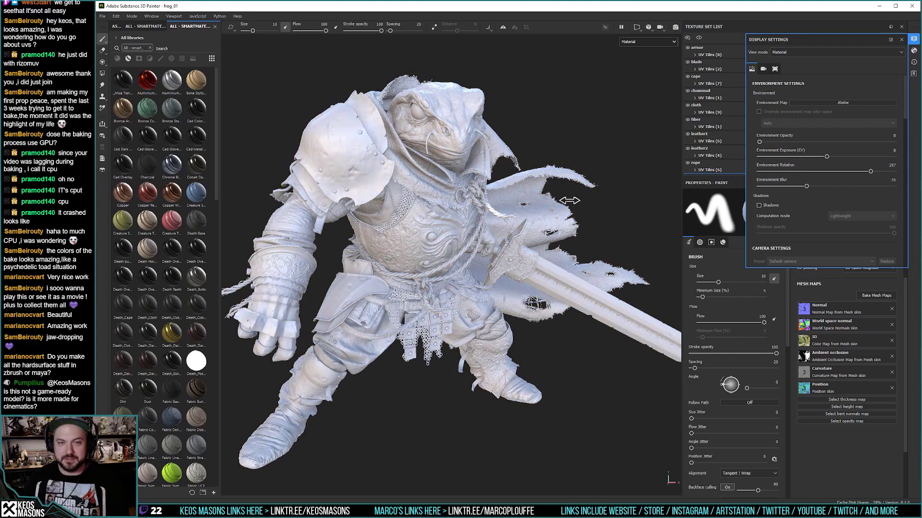
left_click(833, 104)
key("Escape")
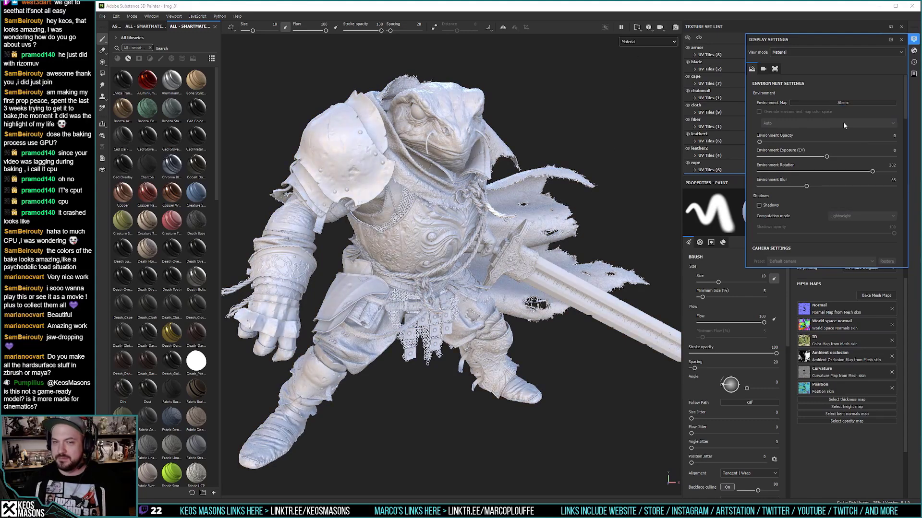
right_click_drag(600, 183, 532, 174, "shift")
left_click_drag(336, 139, 446, 171, "alt")
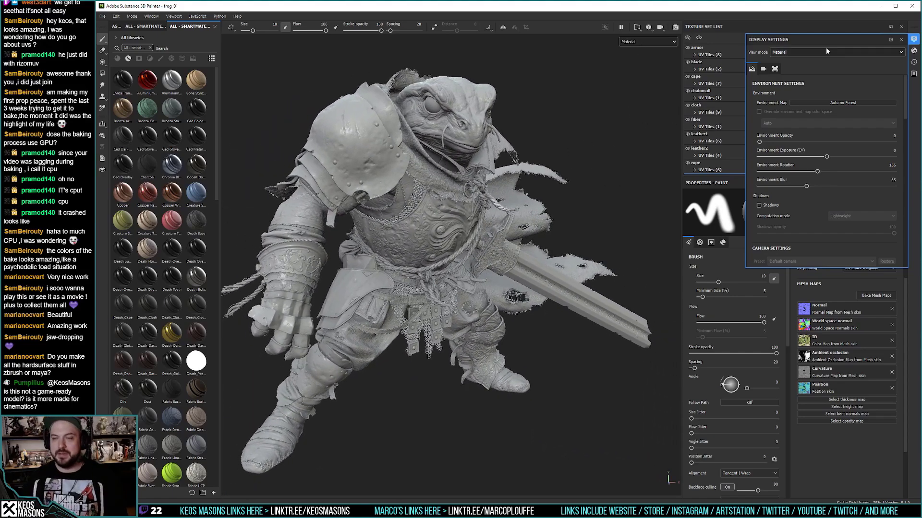
left_click(913, 40)
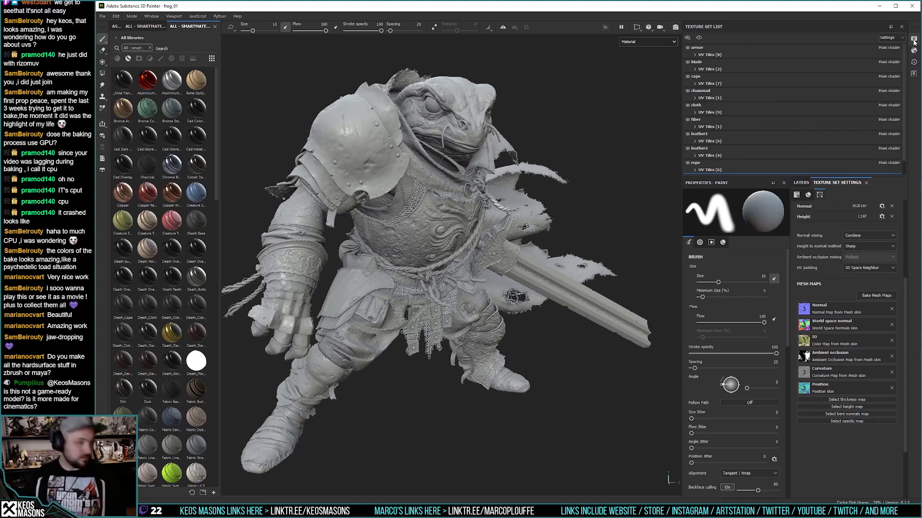